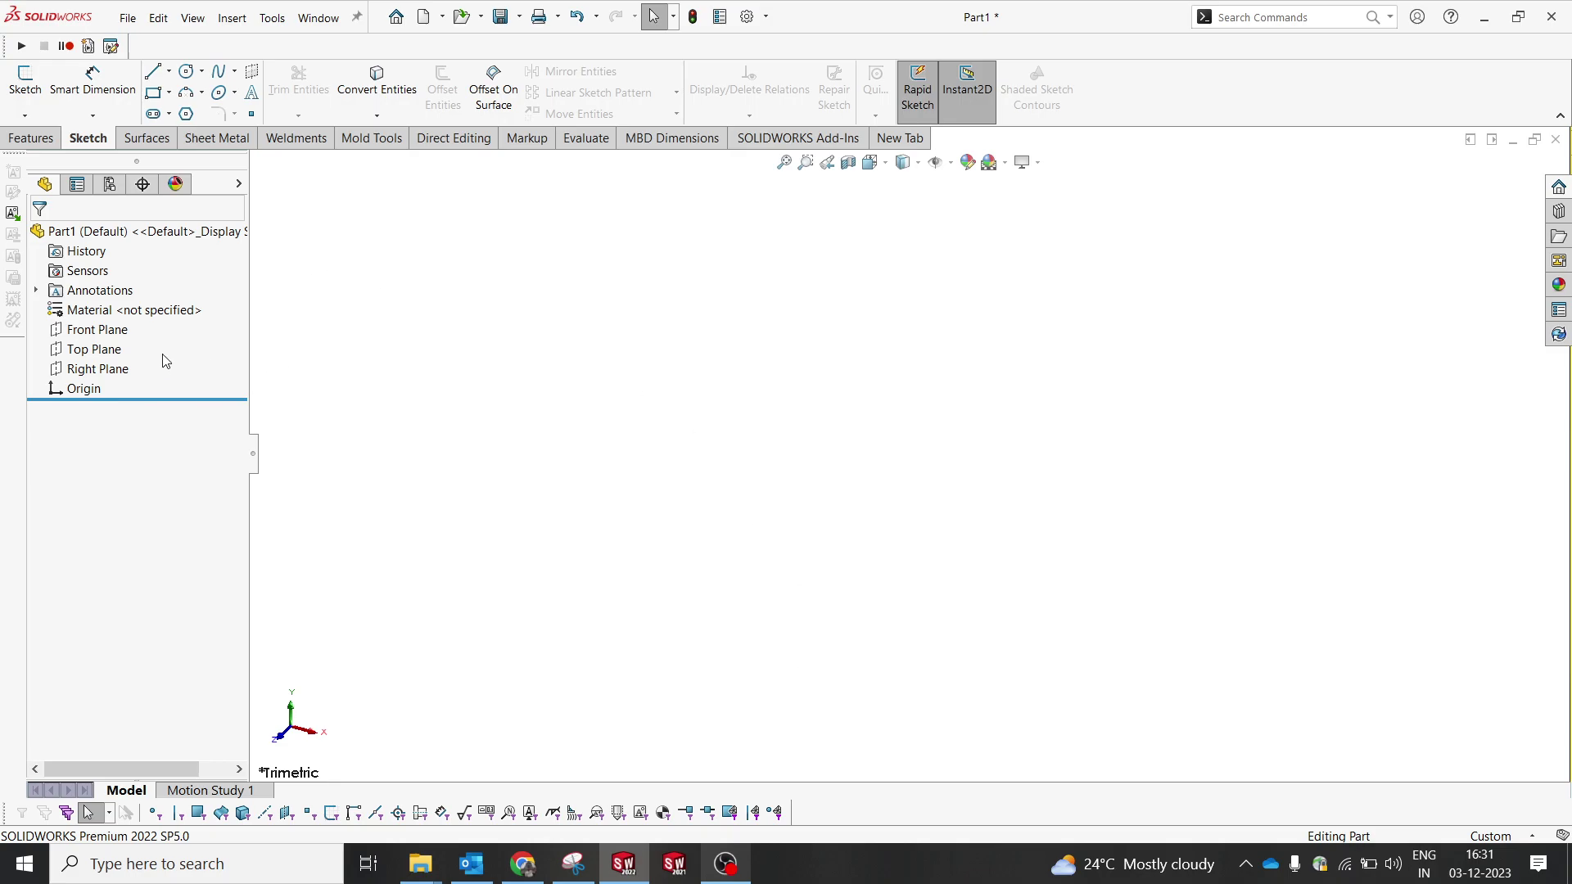
- Start a sketch on the Front Plane and draw infinite vertical and horizontal construction lines through the origin
click(96, 329)
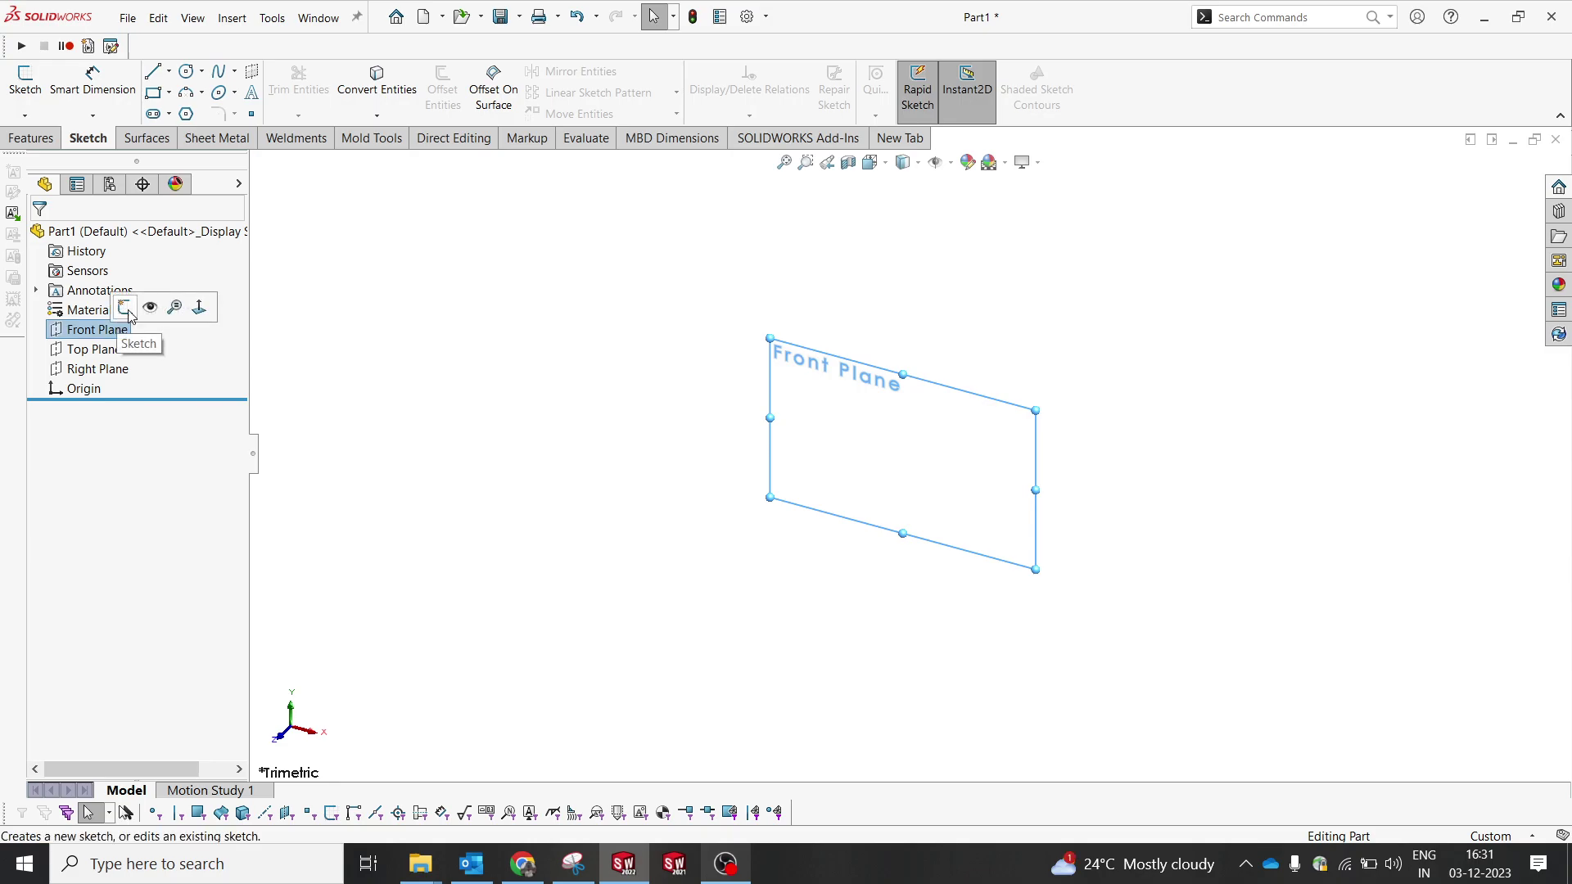
click(125, 308)
click(169, 72)
click(174, 116)
click(68, 478)
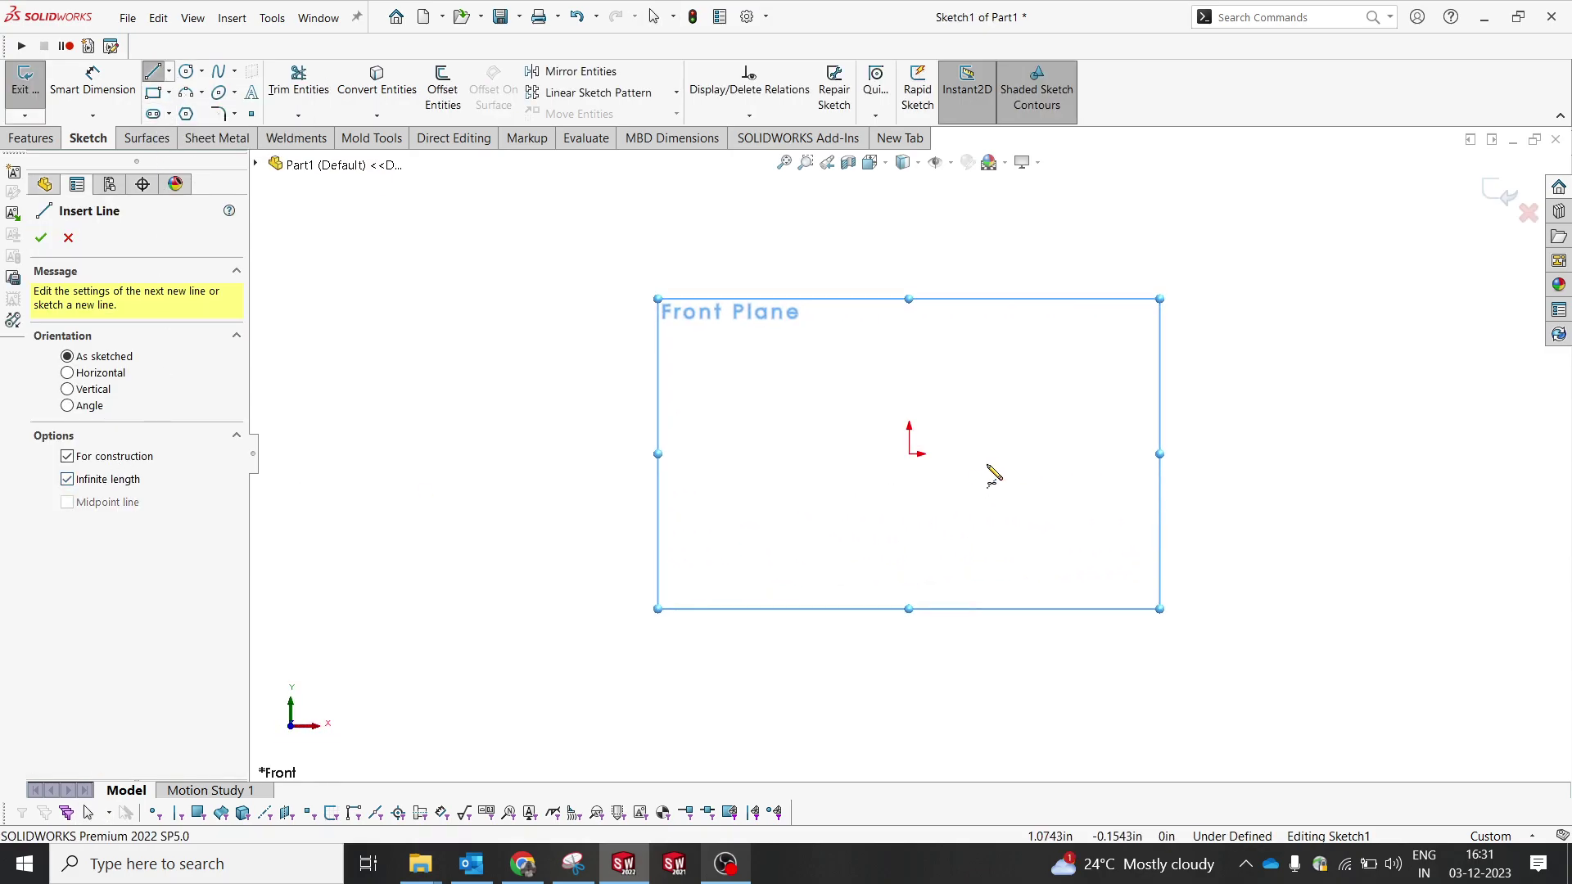
drag(909, 453, 911, 520)
mouse_move(909, 453)
mouse_down()
mouse_move(966, 466)
mouse_move(952, 461)
mouse_up()
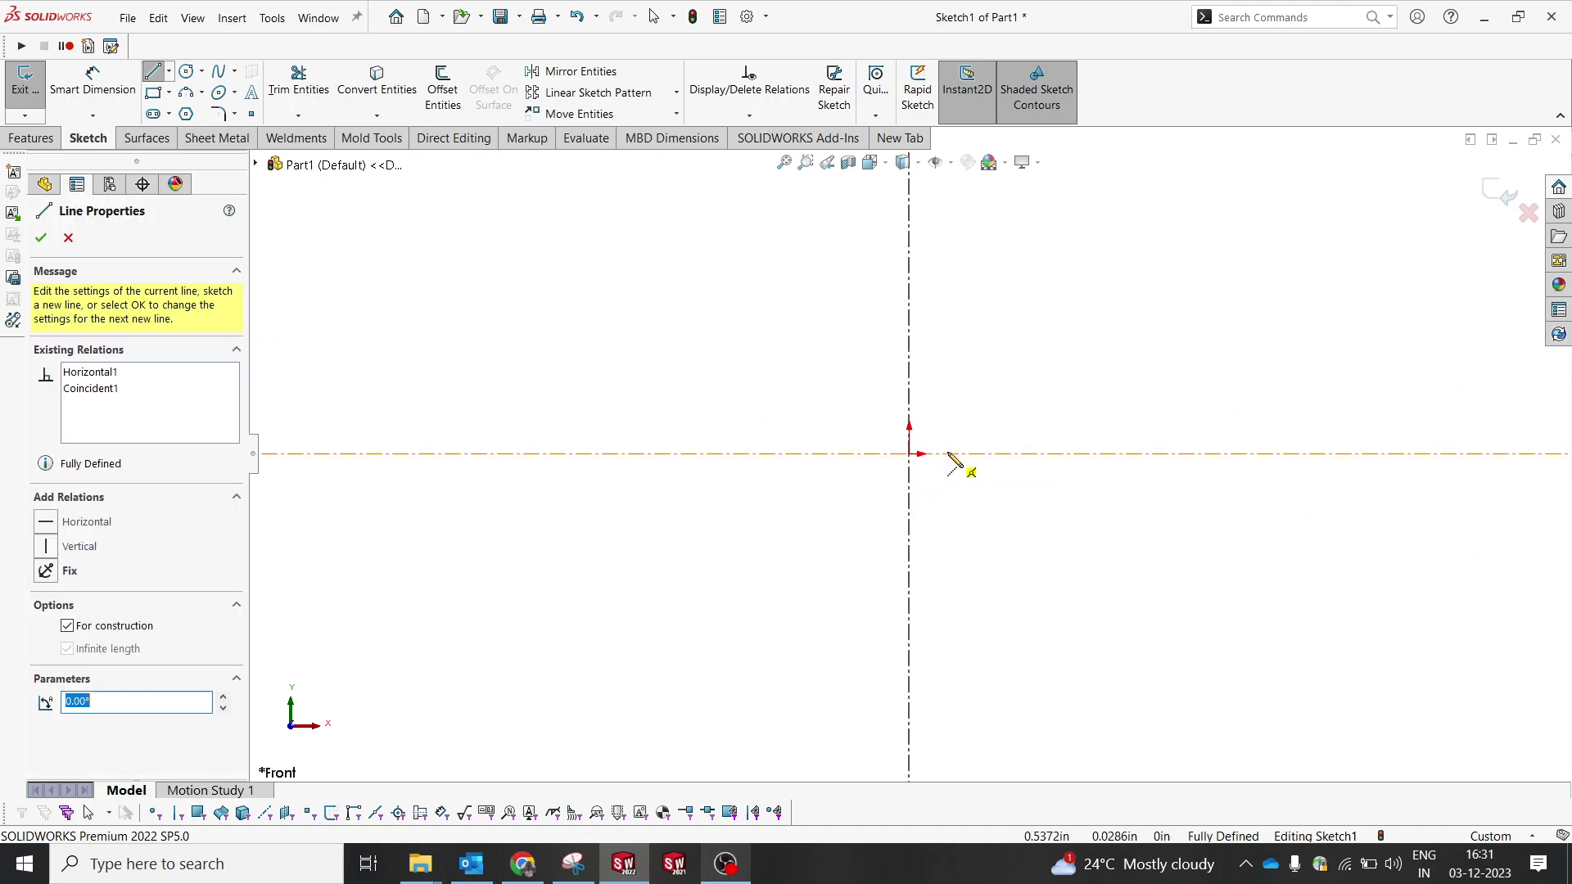
key(Escape)
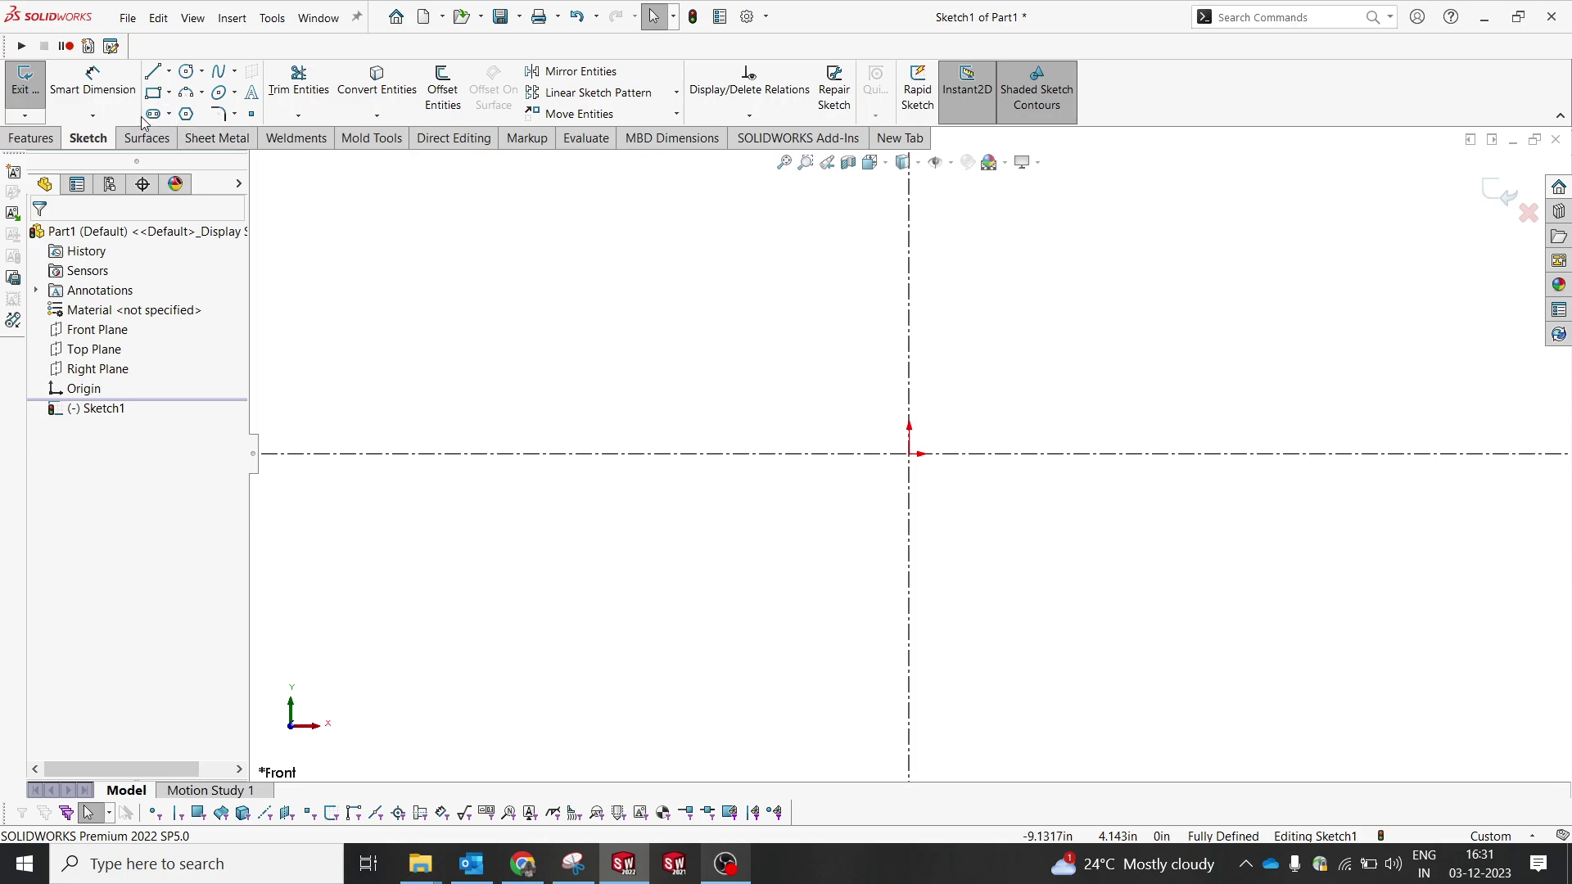
- Sketch a closed trapezoid about 5.18 in tall, with its wider base on the horizontal construction line and straddling the vertical one
click(152, 72)
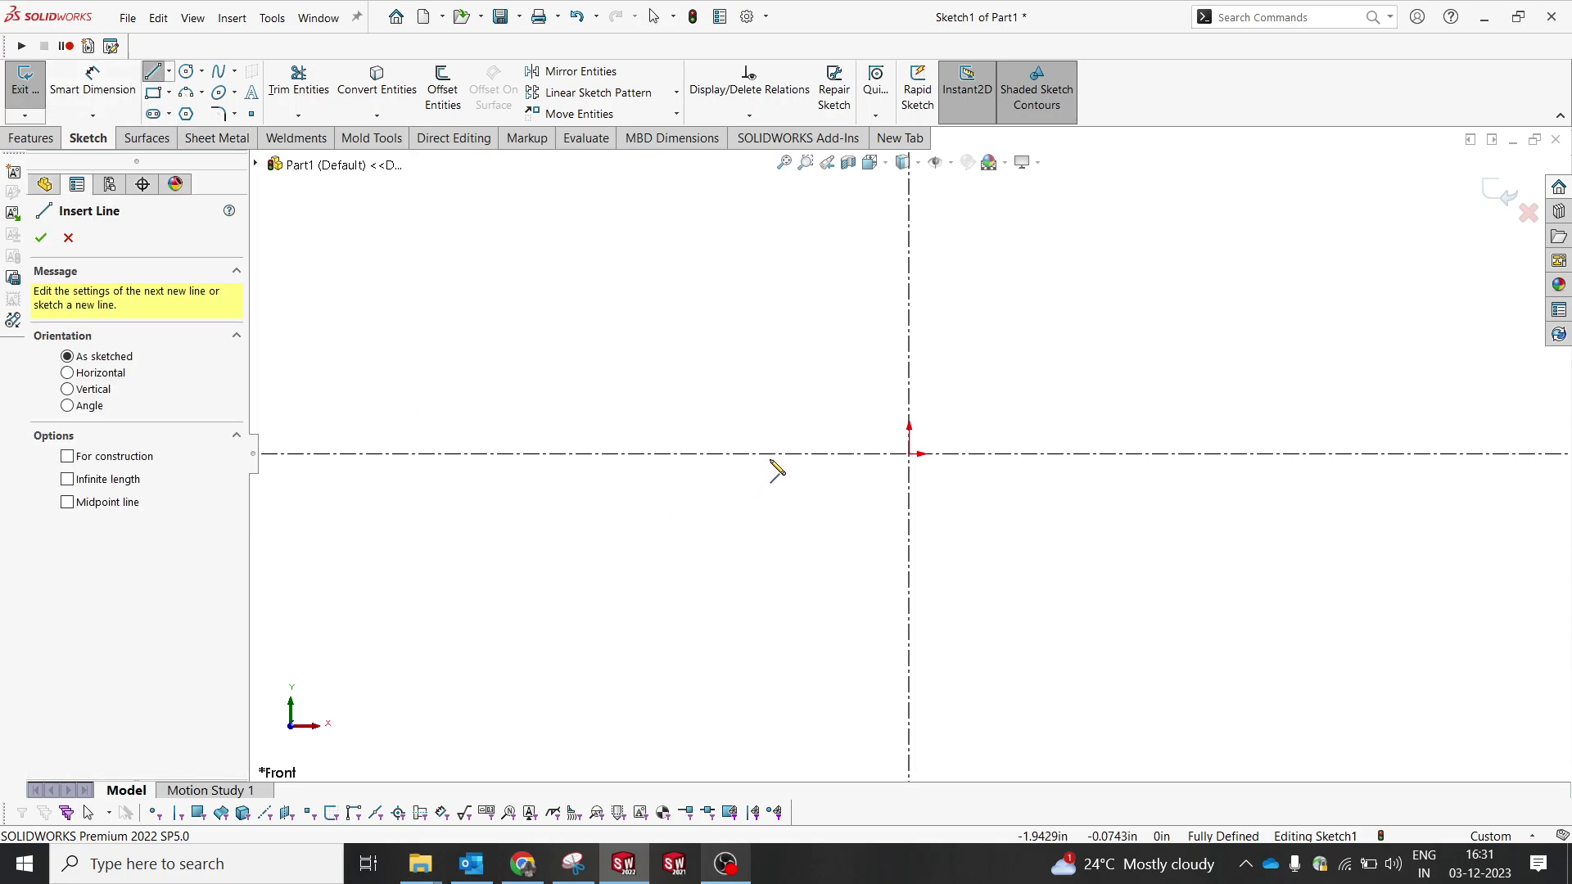
click(828, 454)
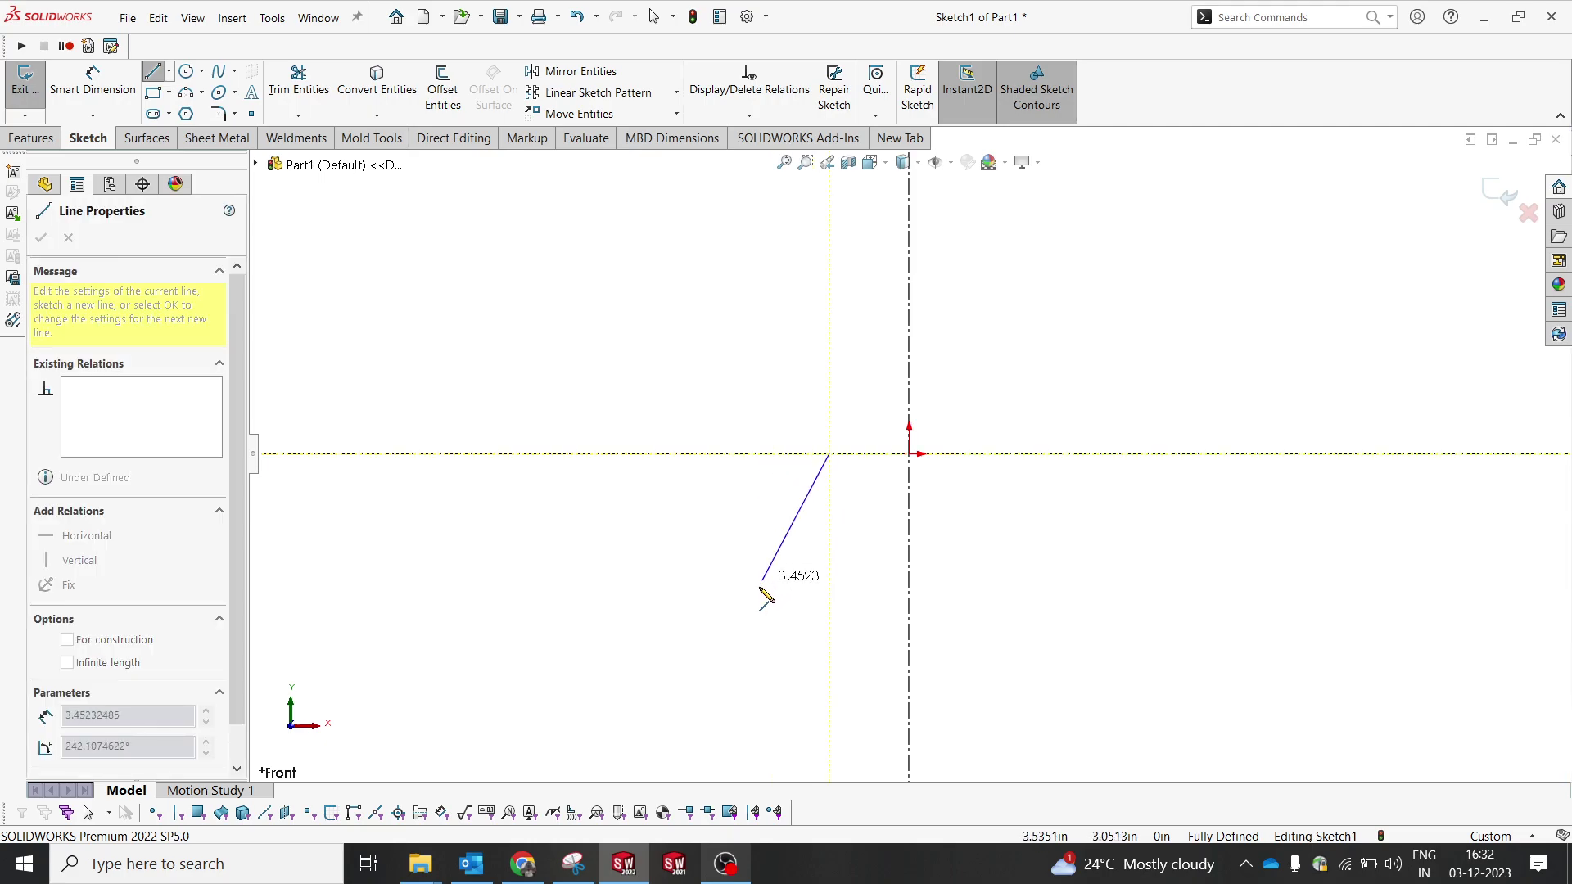
click(848, 239)
click(967, 239)
click(1018, 457)
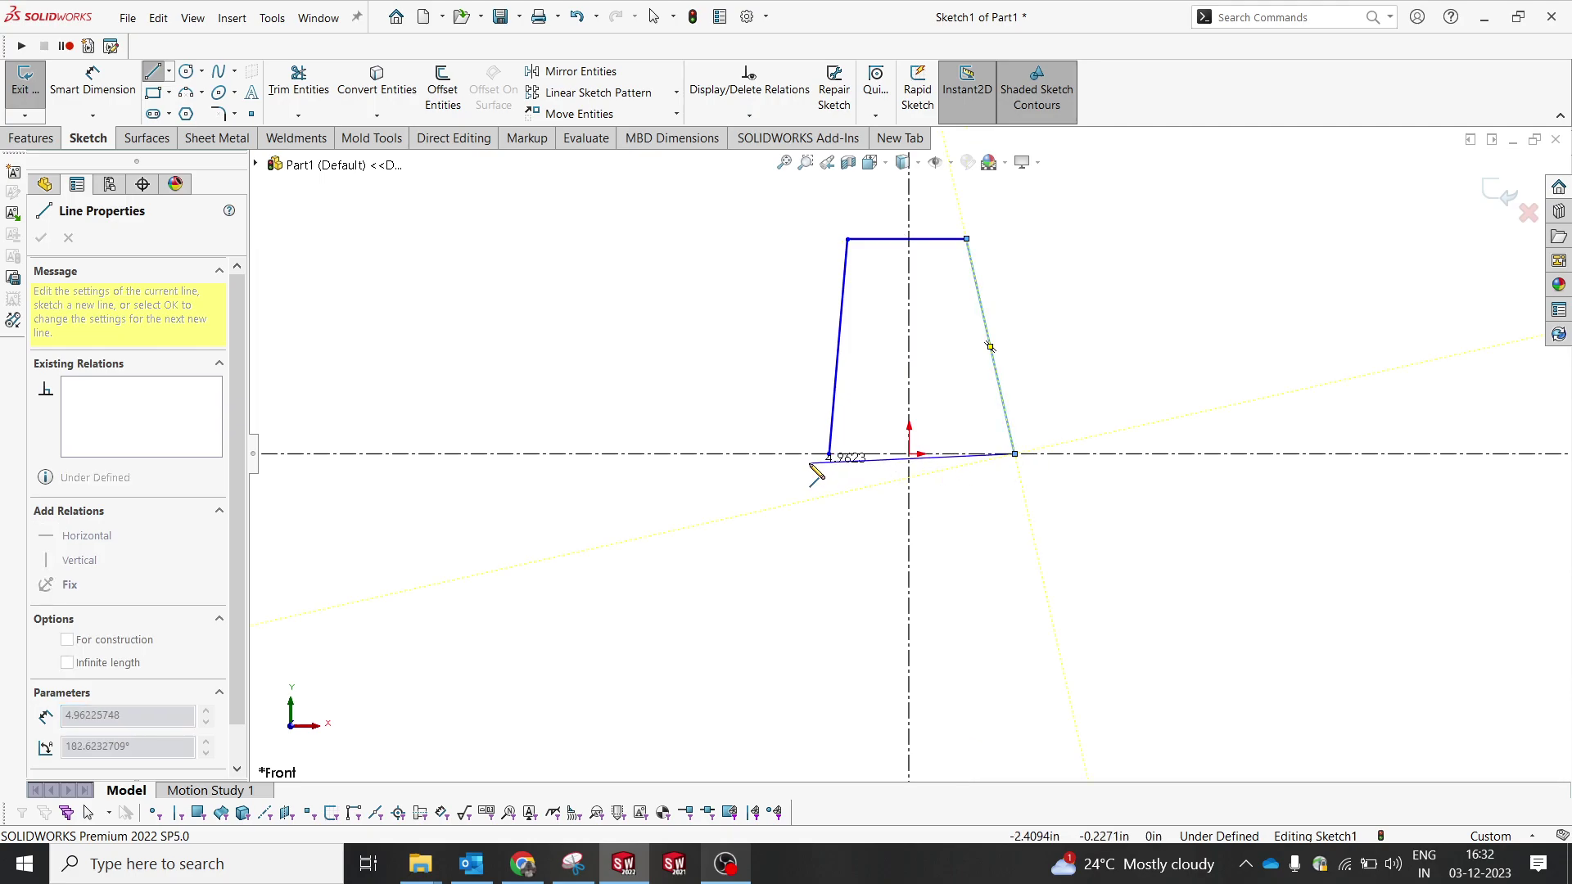
click(830, 454)
key(Escape)
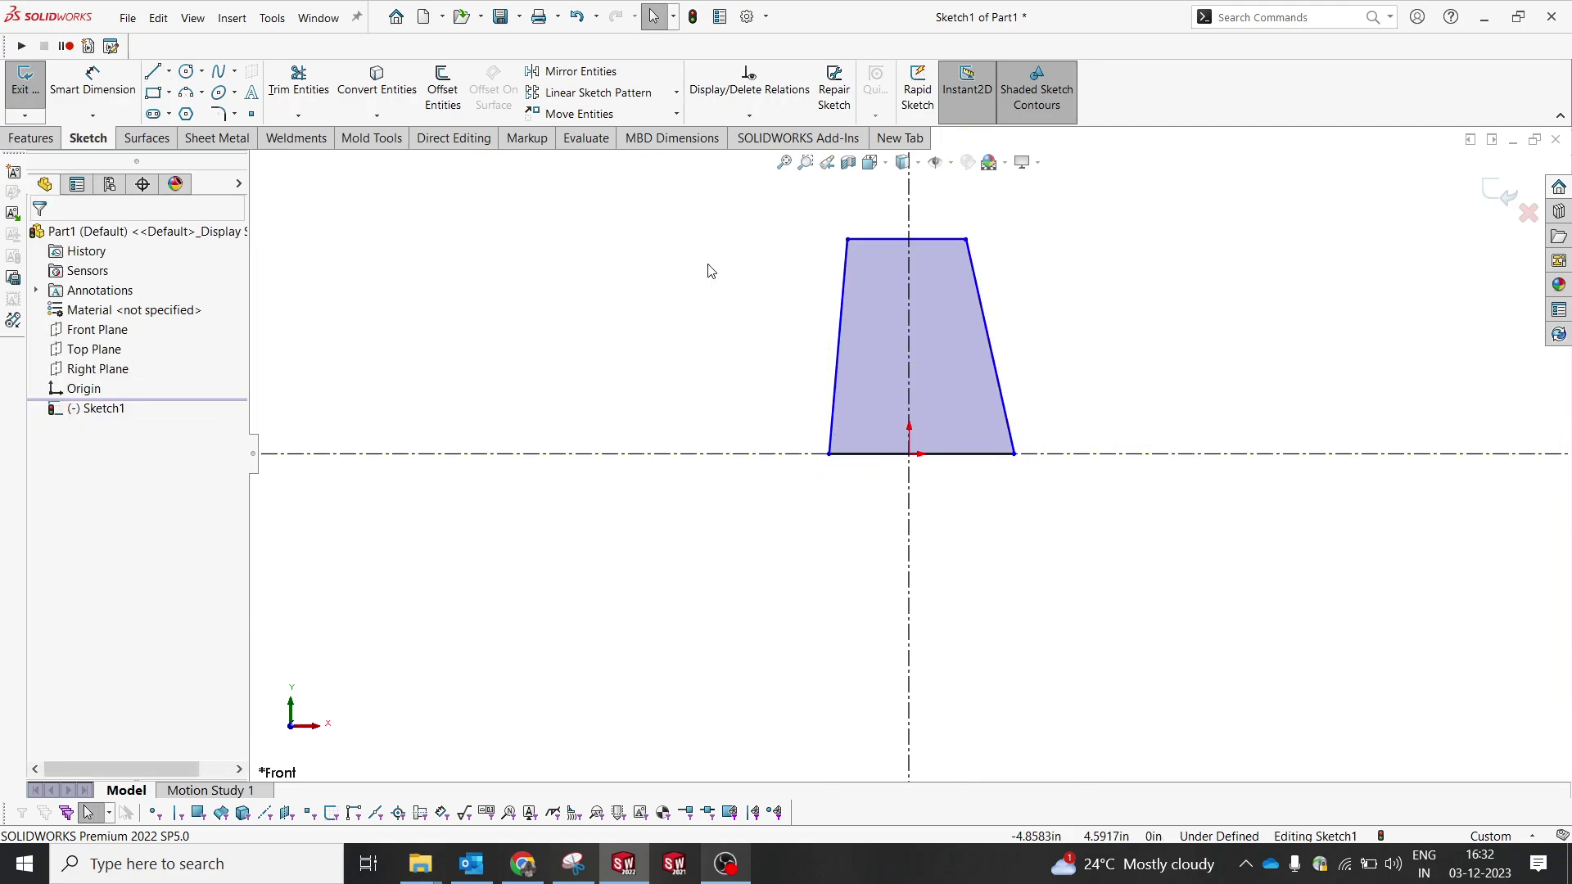
- Make the trapezoid's two slanted sides symmetric about the vertical construction line
click(845, 274)
click(911, 274)
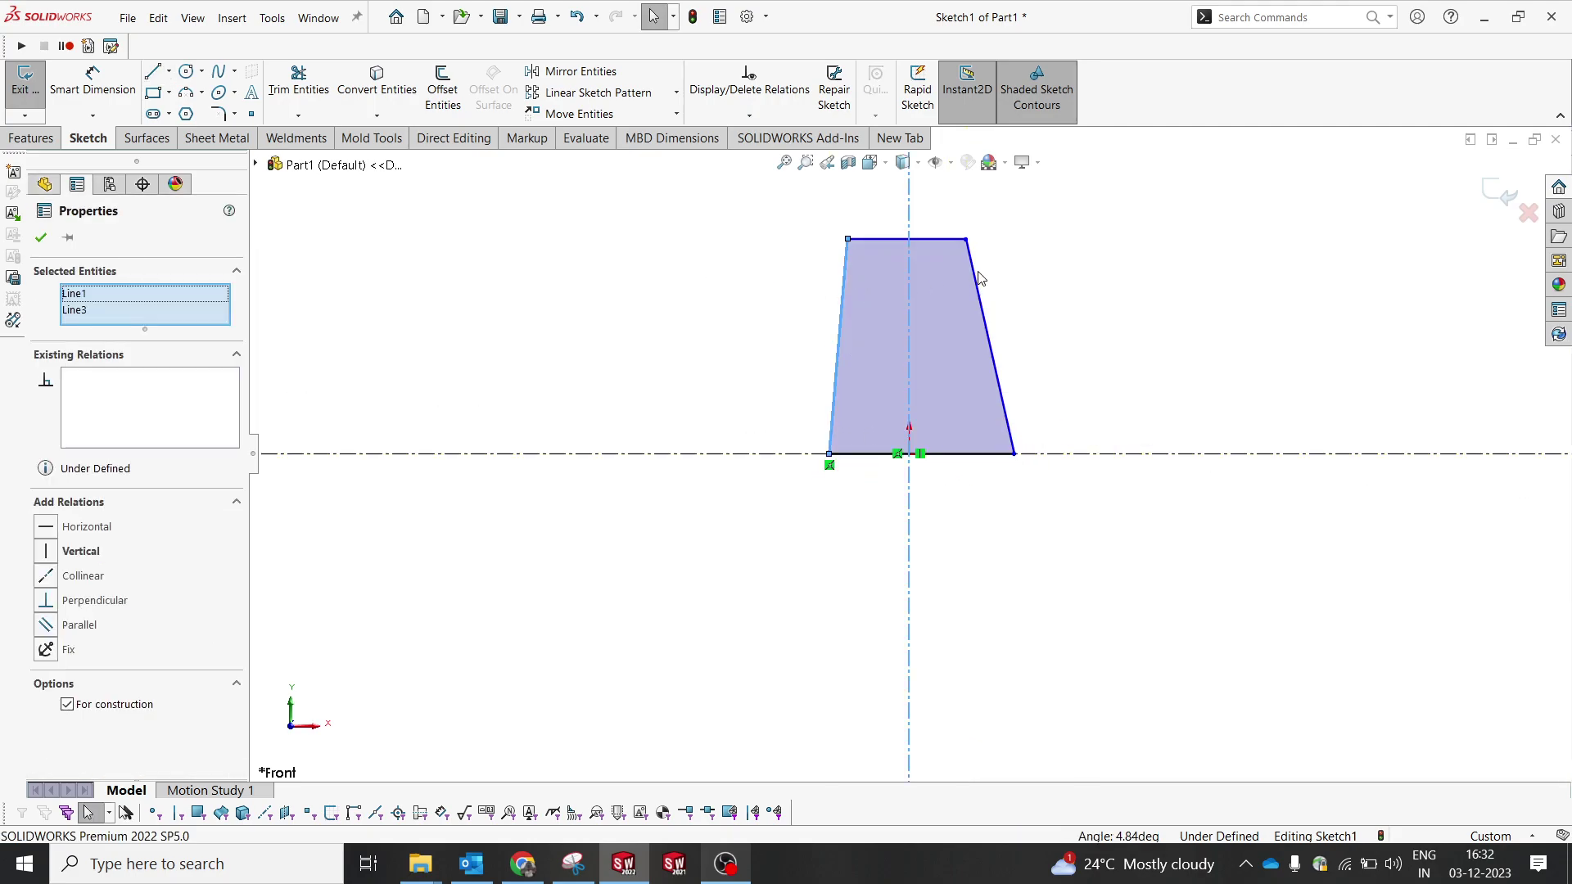
ctrl+click(977, 277)
click(1139, 203)
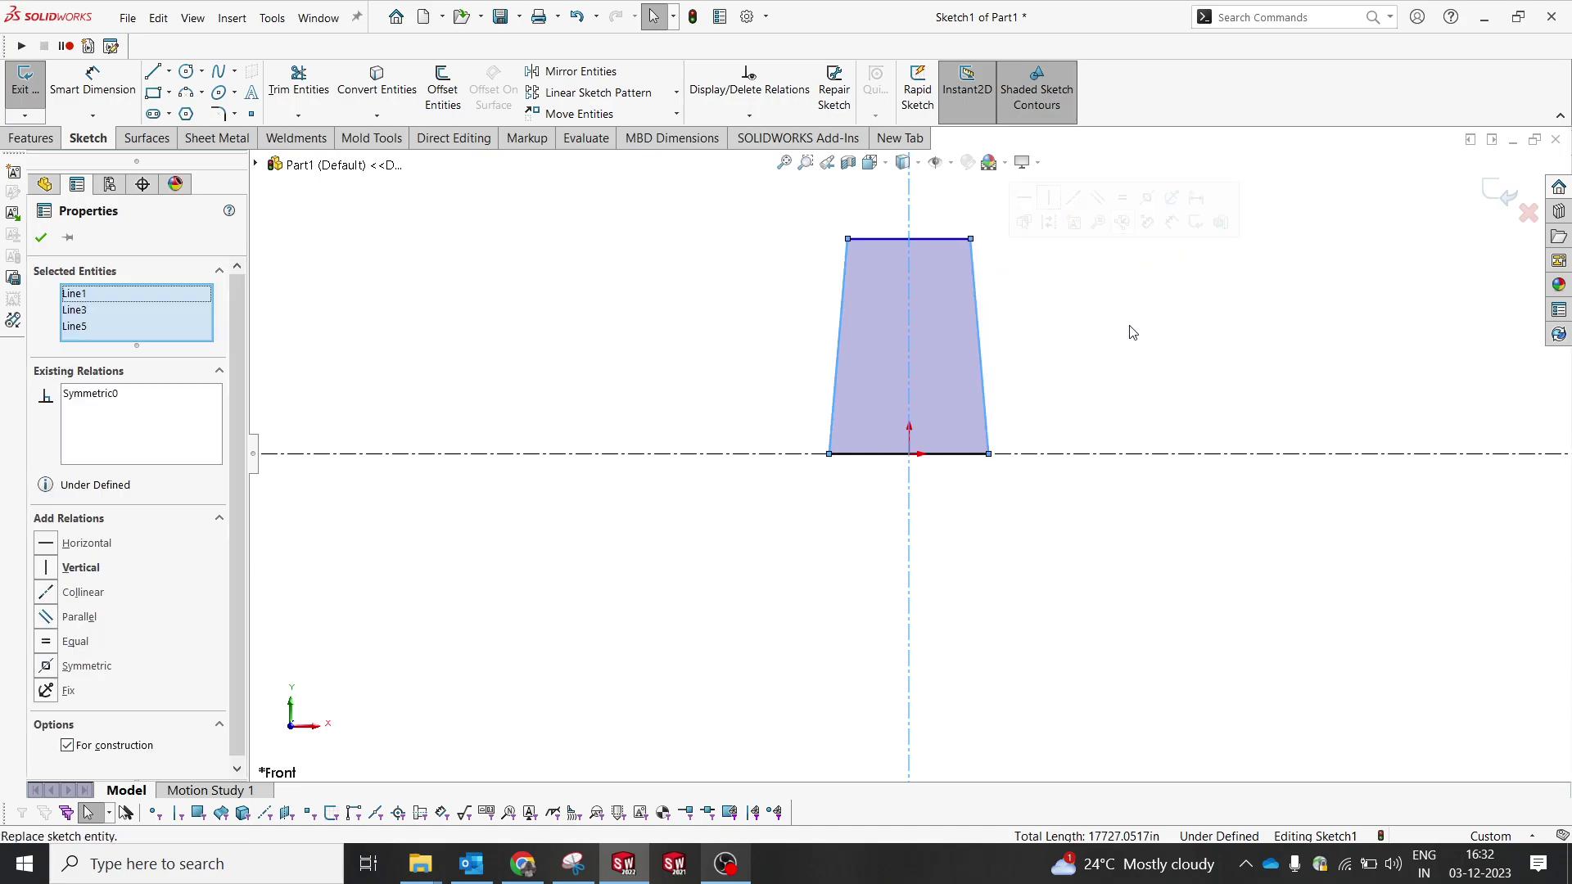
click(1127, 323)
- Dimension the trapezoid's upper edge and try to set its width to 30 in
right_drag(1102, 339, 1097, 286)
click(957, 239)
click(1016, 215)
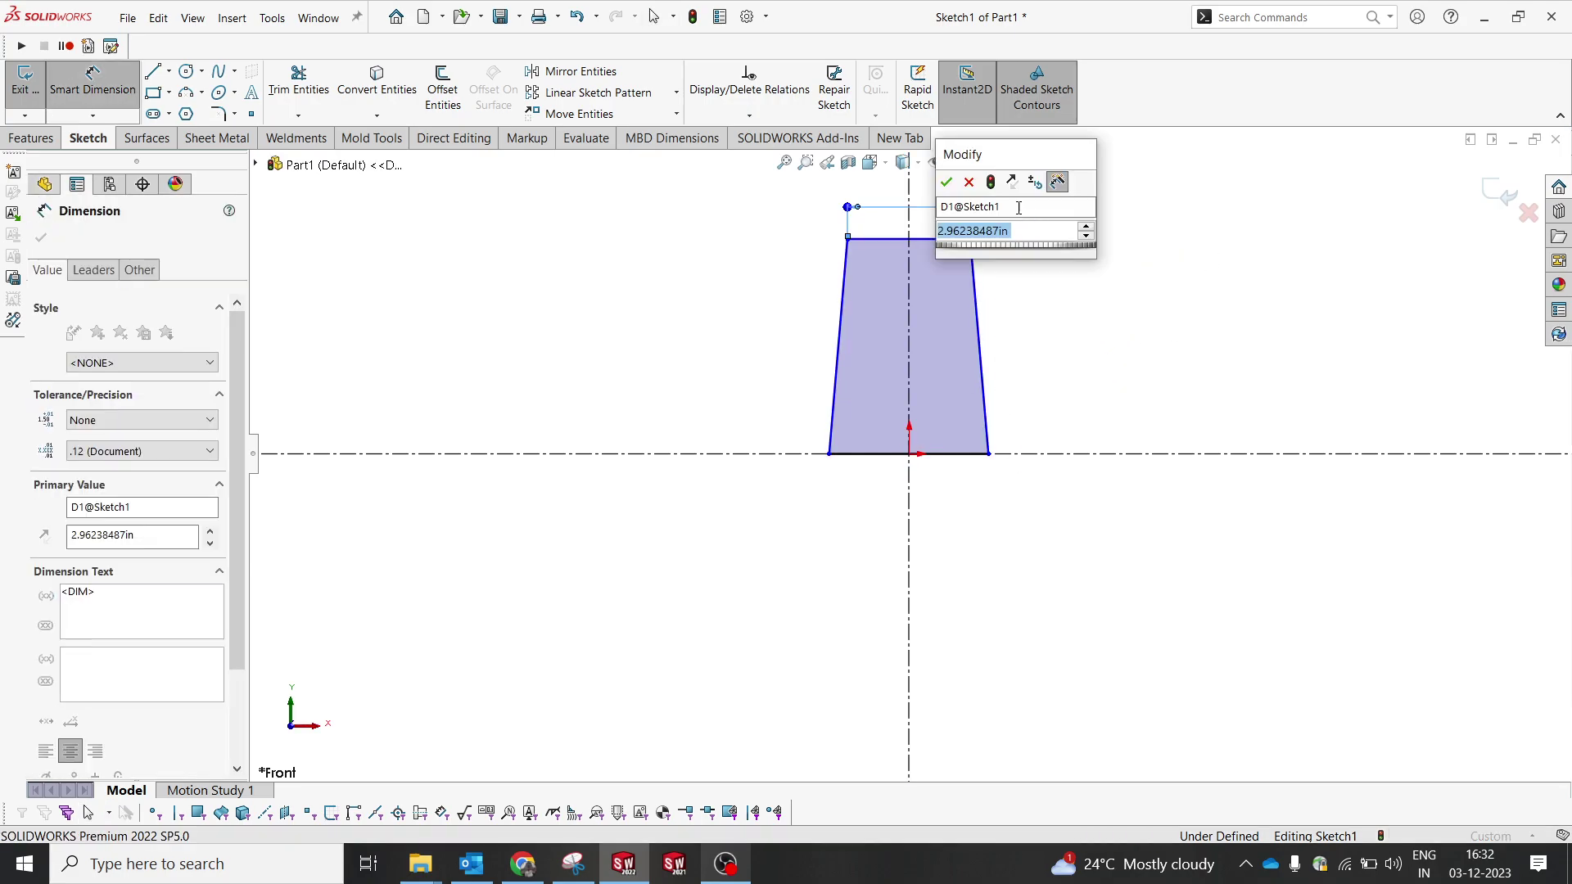
text(30)
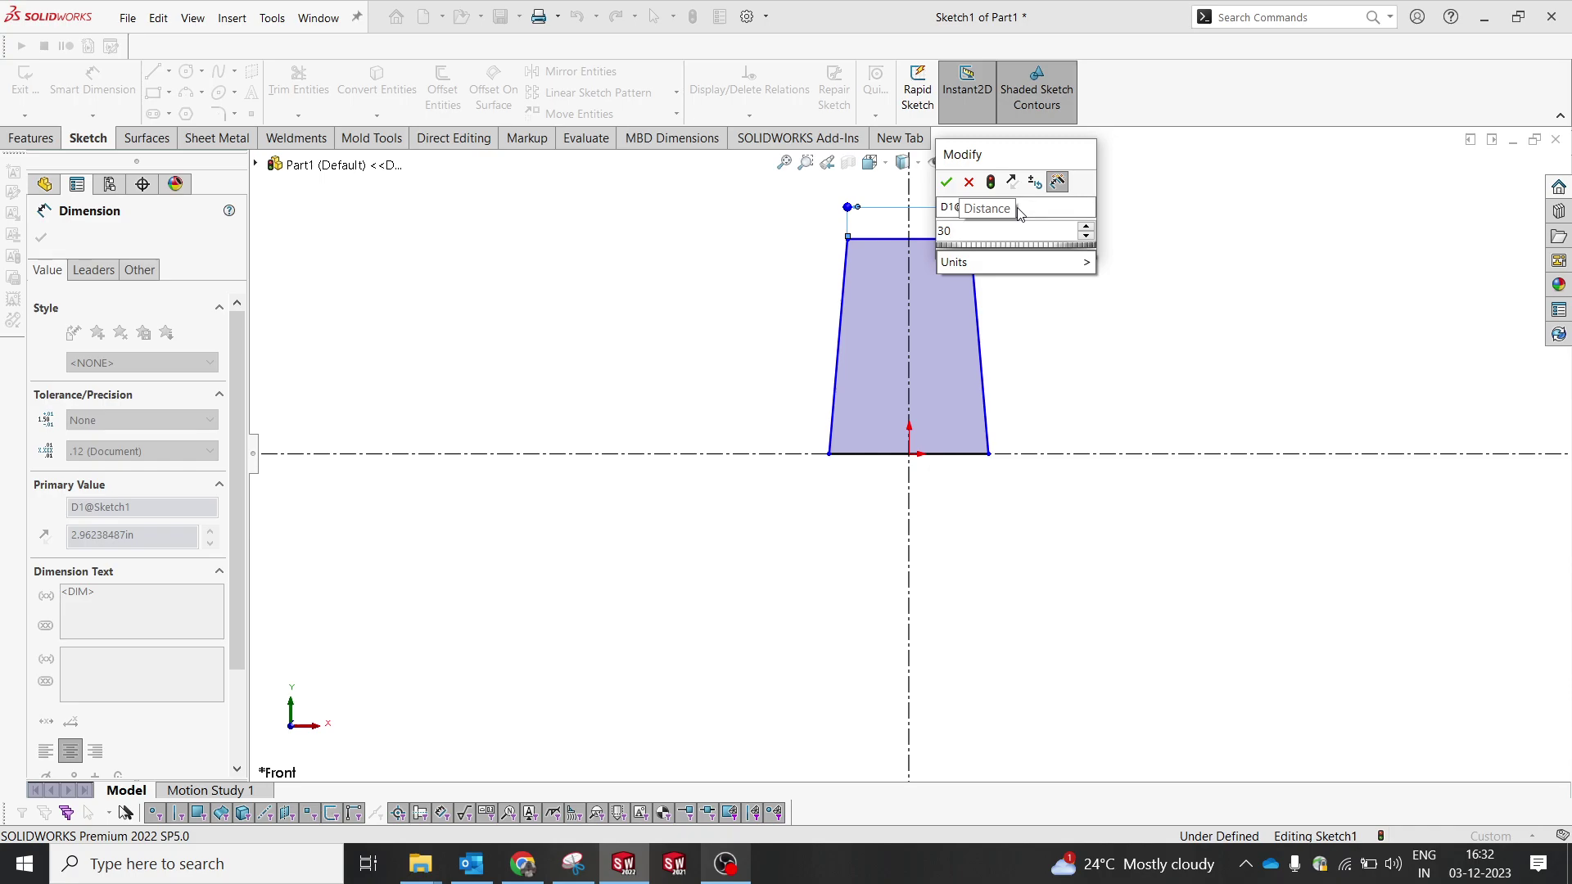
key(Return)
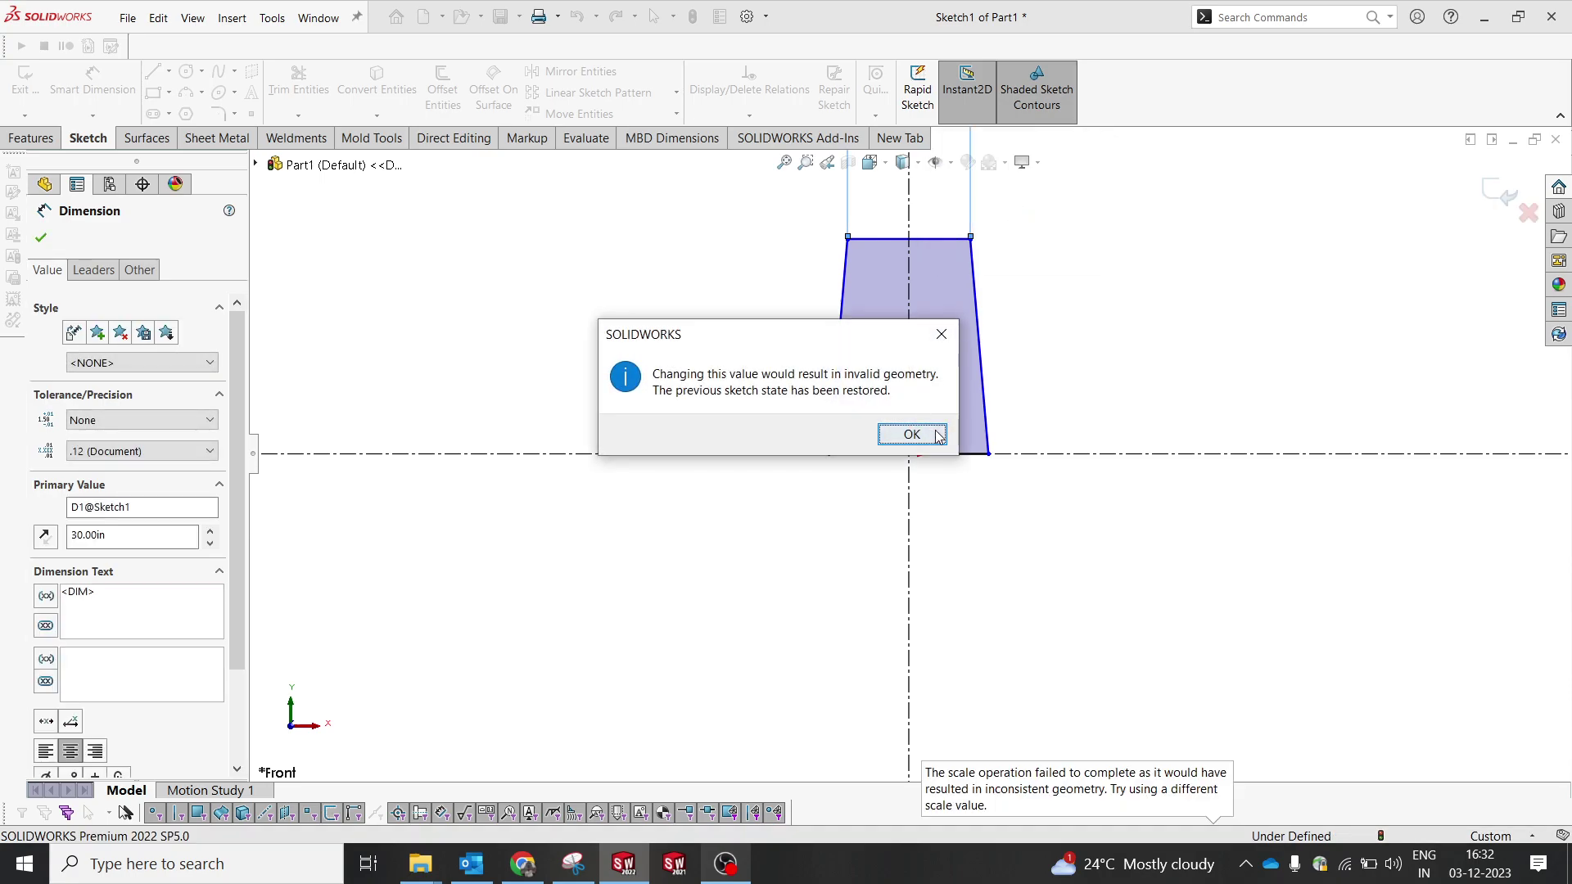
click(911, 430)
- Dimension the height between the trapezoid's upper edge and base as 60 in
scroll(986, 339, up, 5)
scroll(974, 340, down, 6)
scroll(900, 416, up, 3)
click(900, 452)
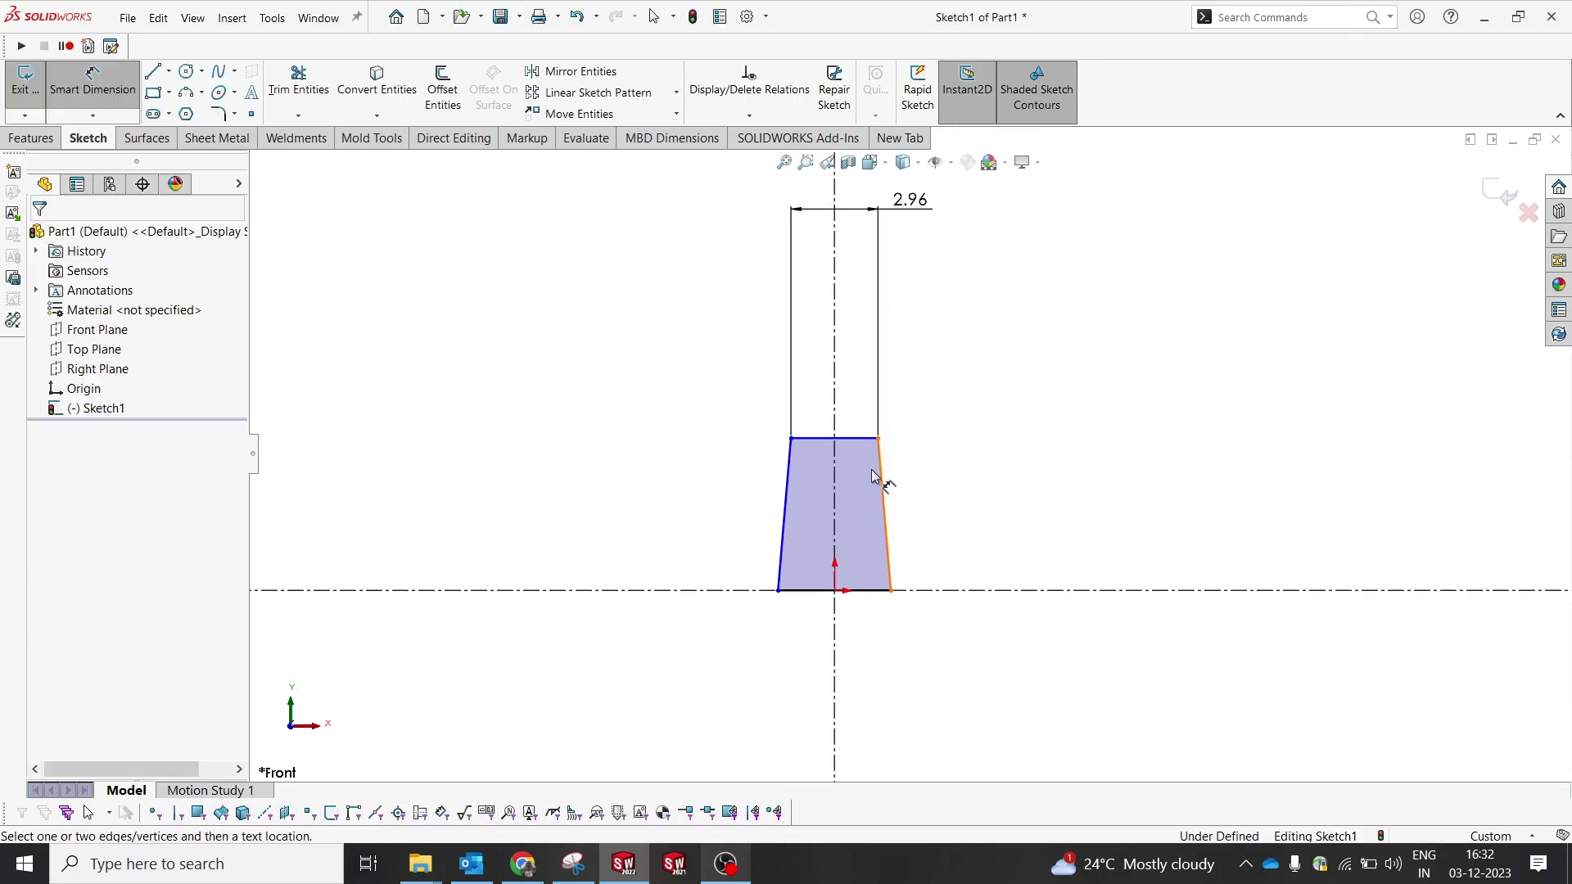
click(868, 439)
click(889, 590)
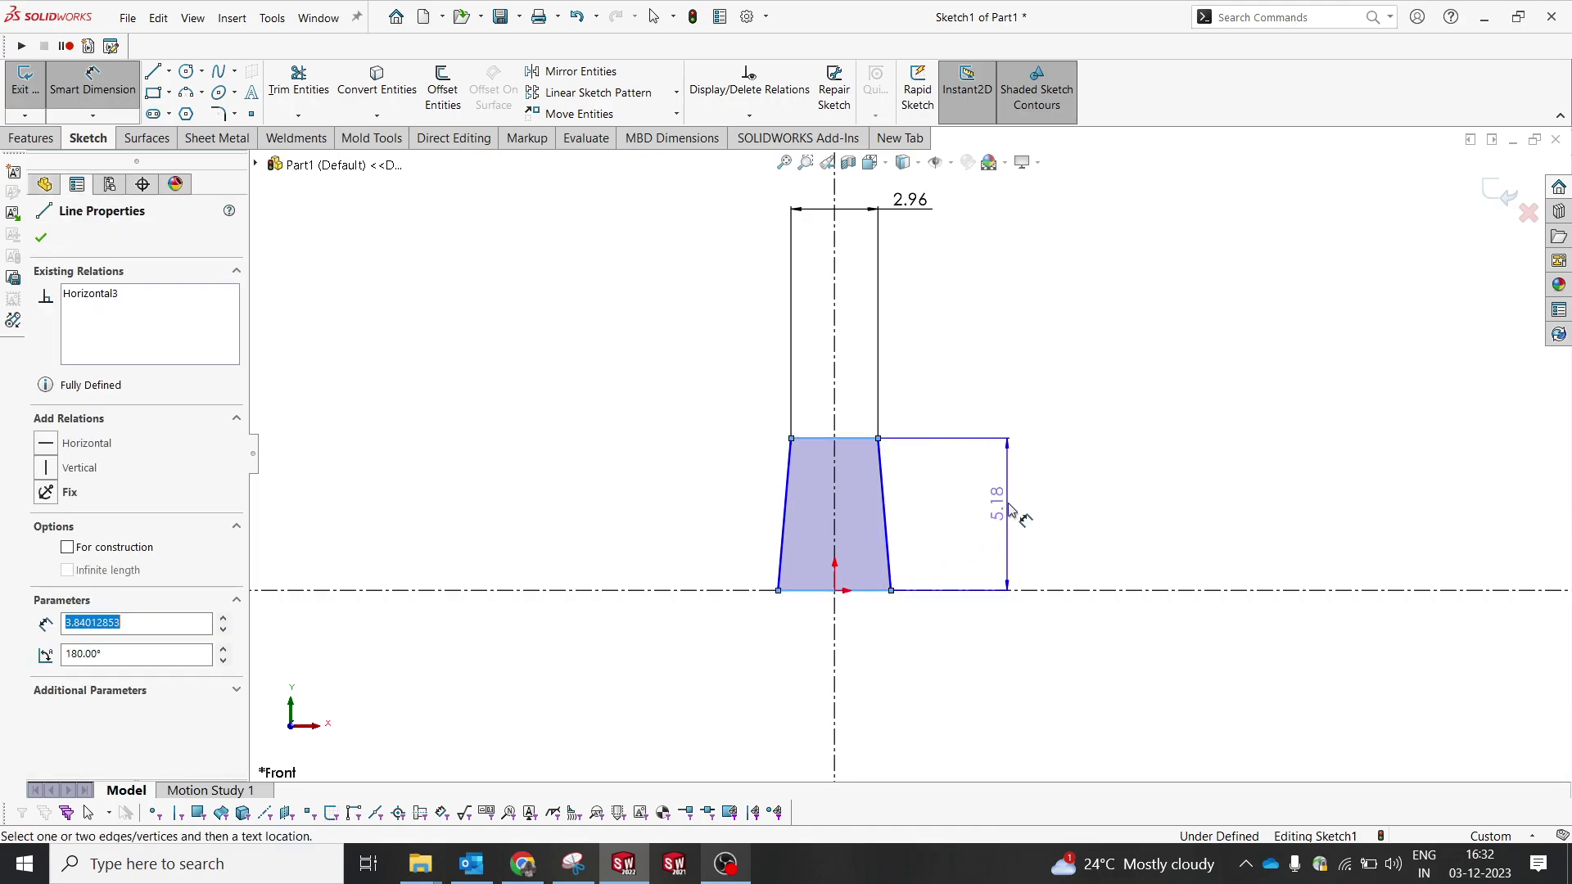
click(1010, 507)
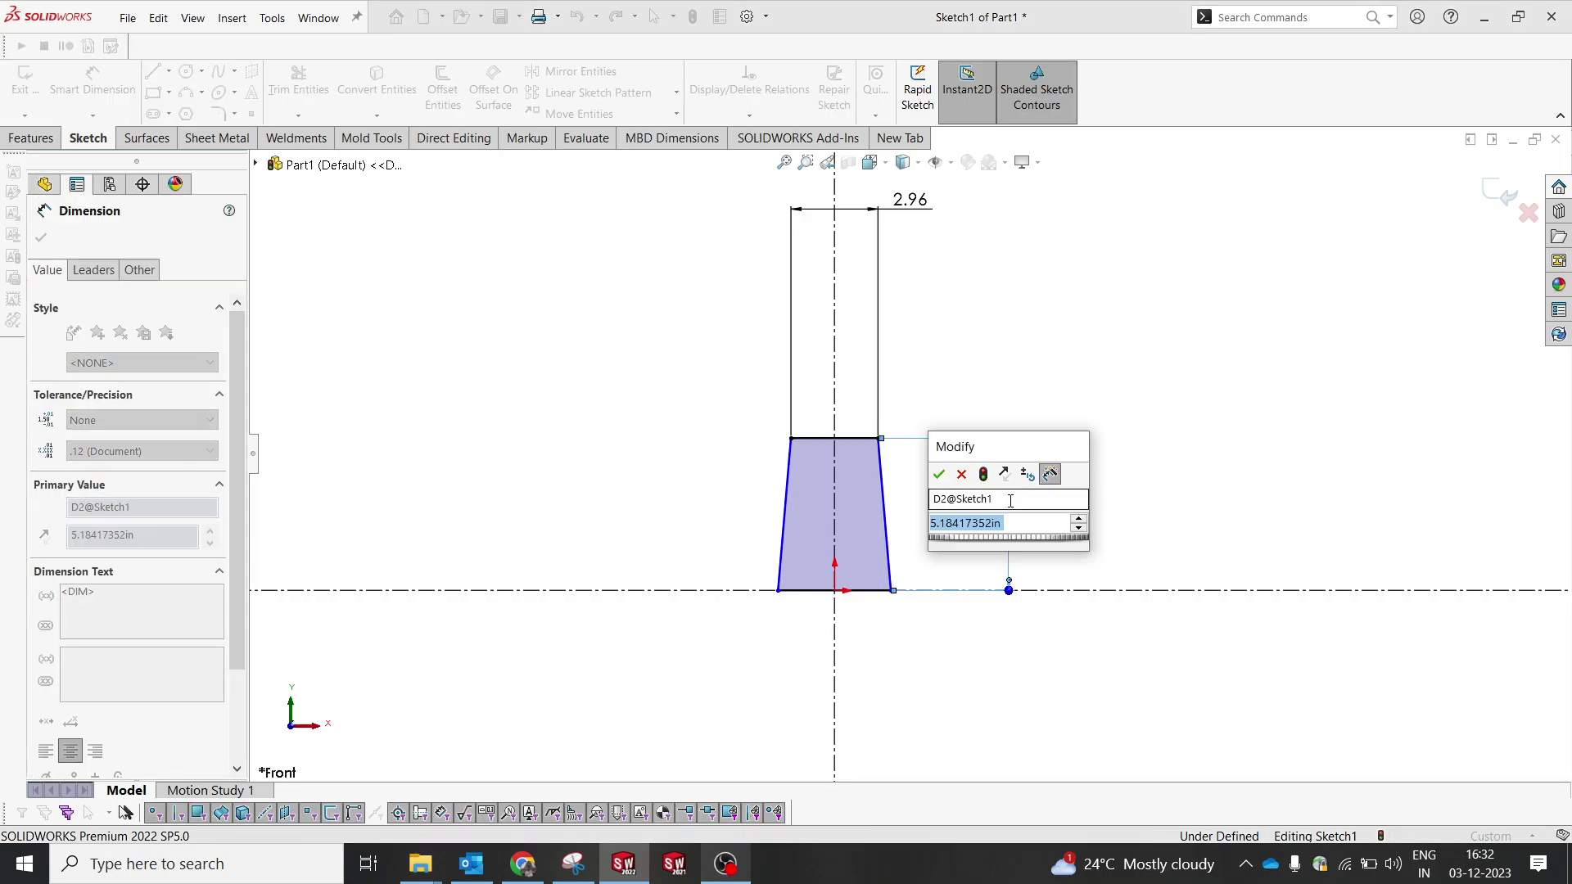
text(60)
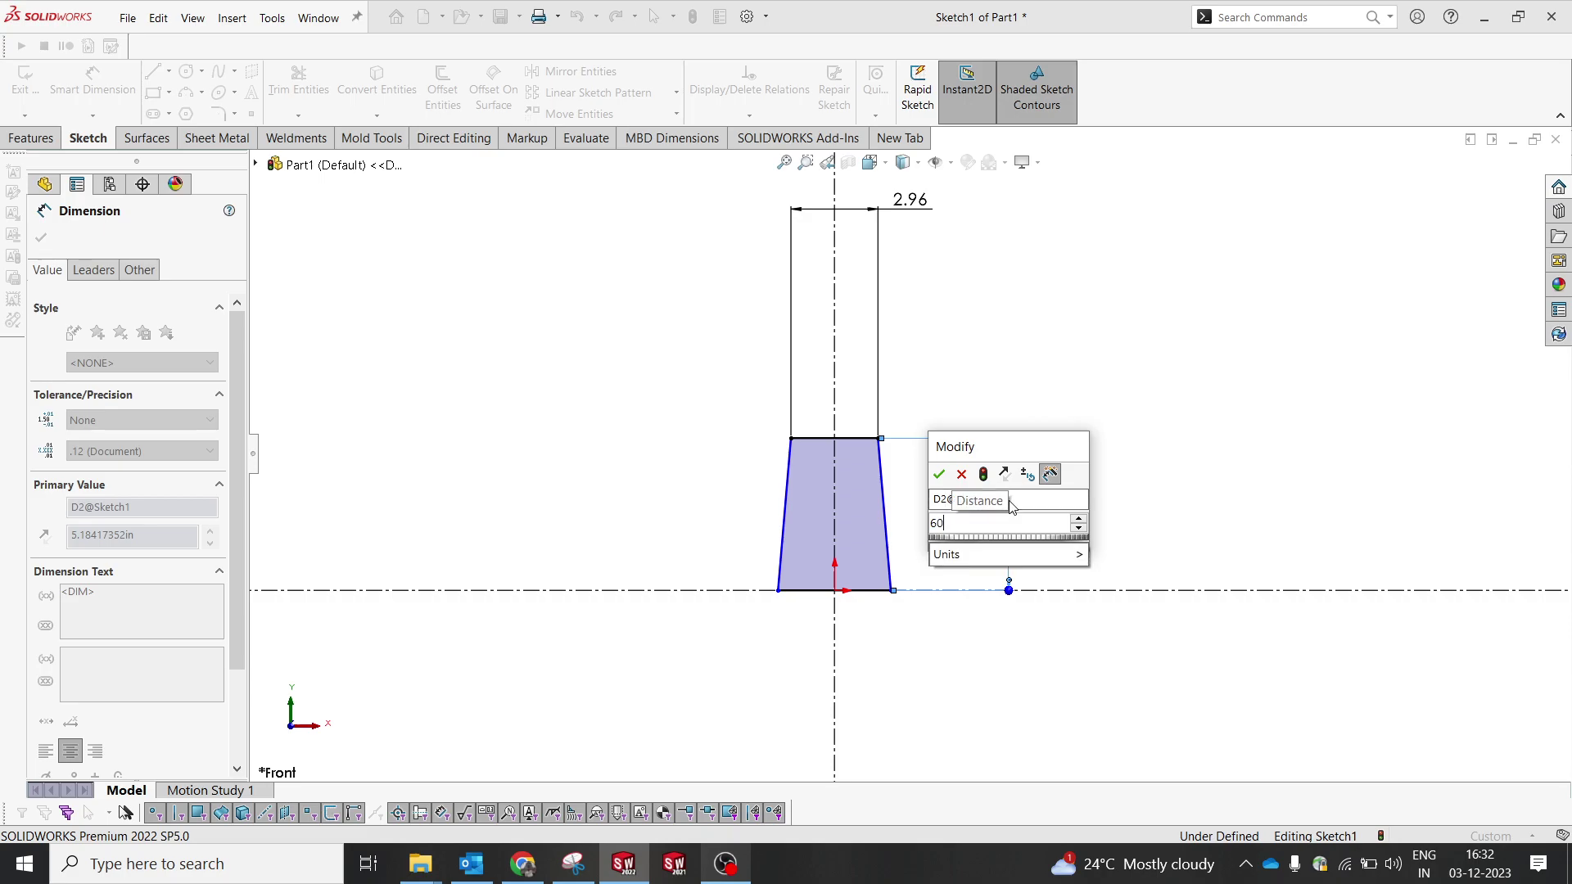
key(Return)
- Dimension the trapezoid's base width as 35 in
click(883, 590)
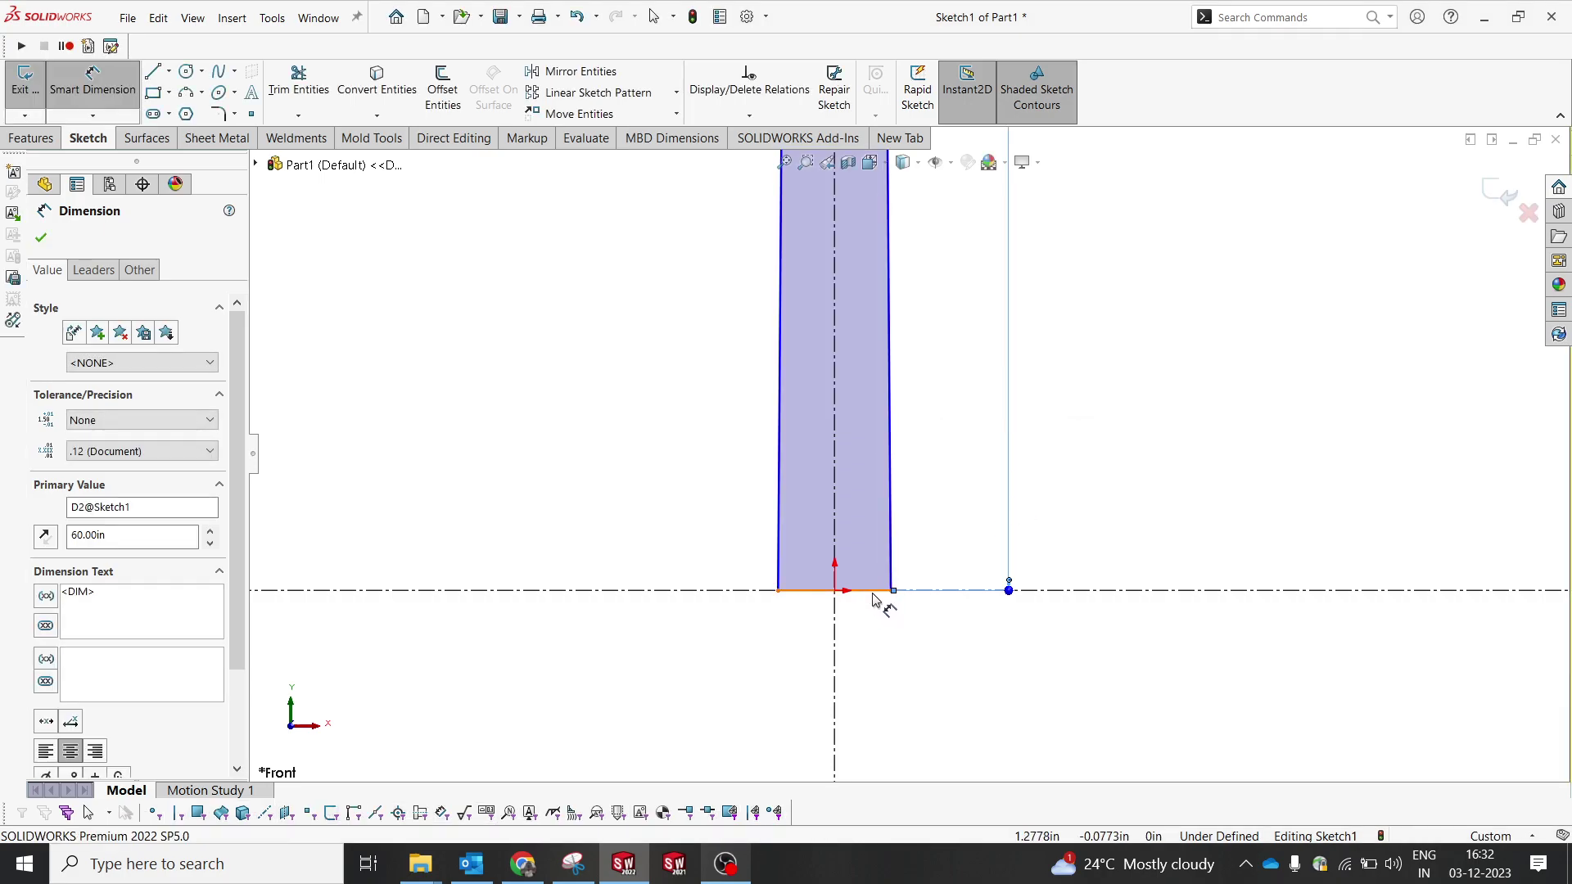
click(987, 682)
text(35)
key(Return)
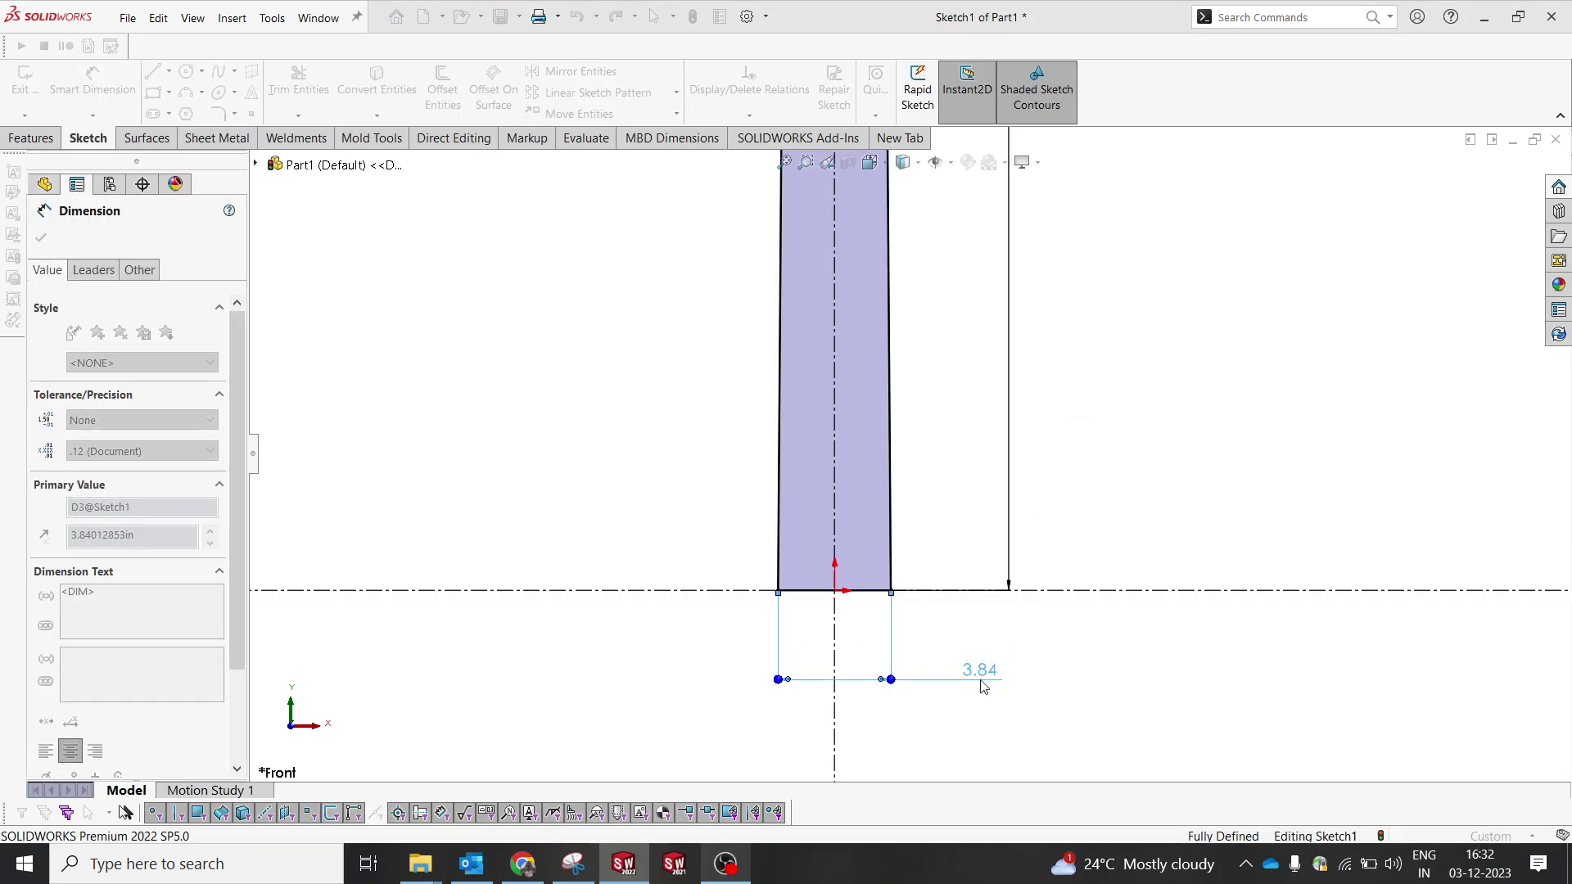
- Set the existing width dimension of the trapezoid's upper edge to 30 in
key(f)
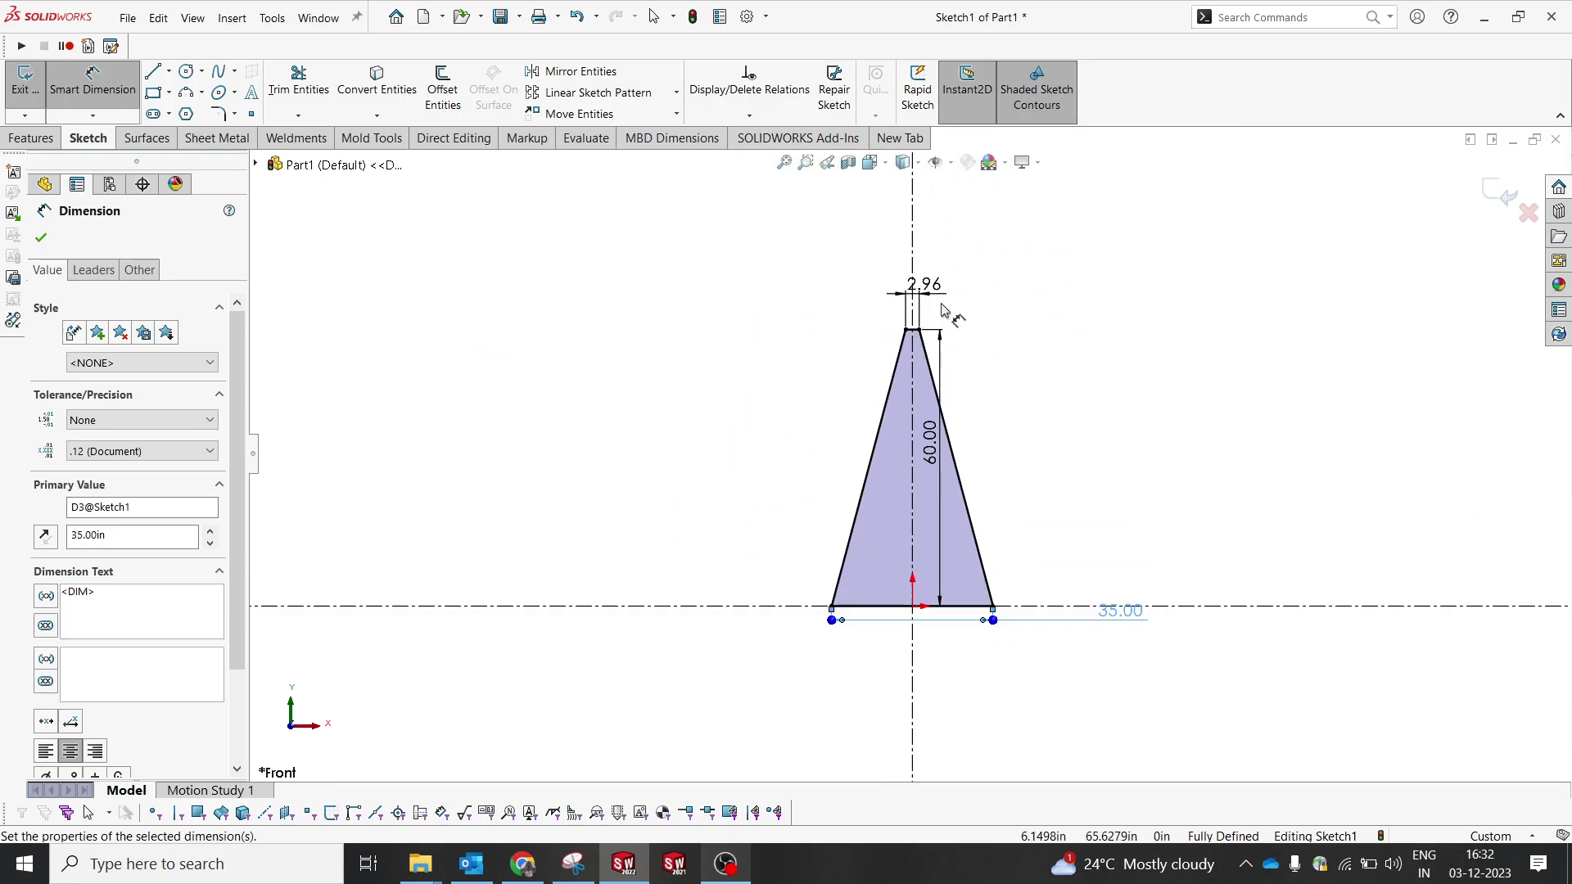
click(932, 292)
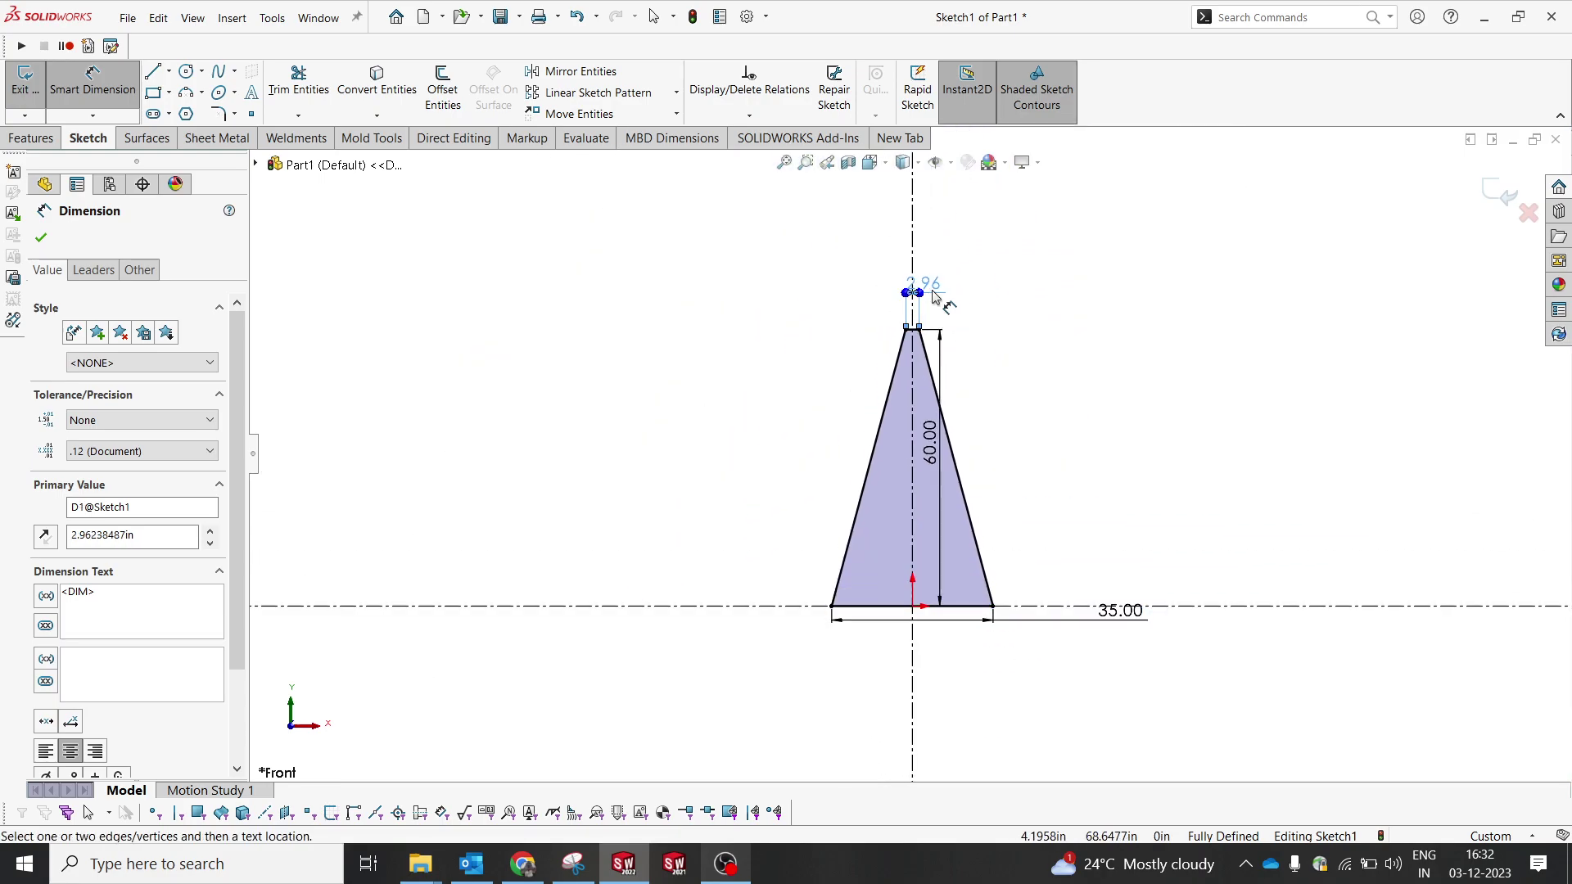
double_click(932, 278)
text(5)
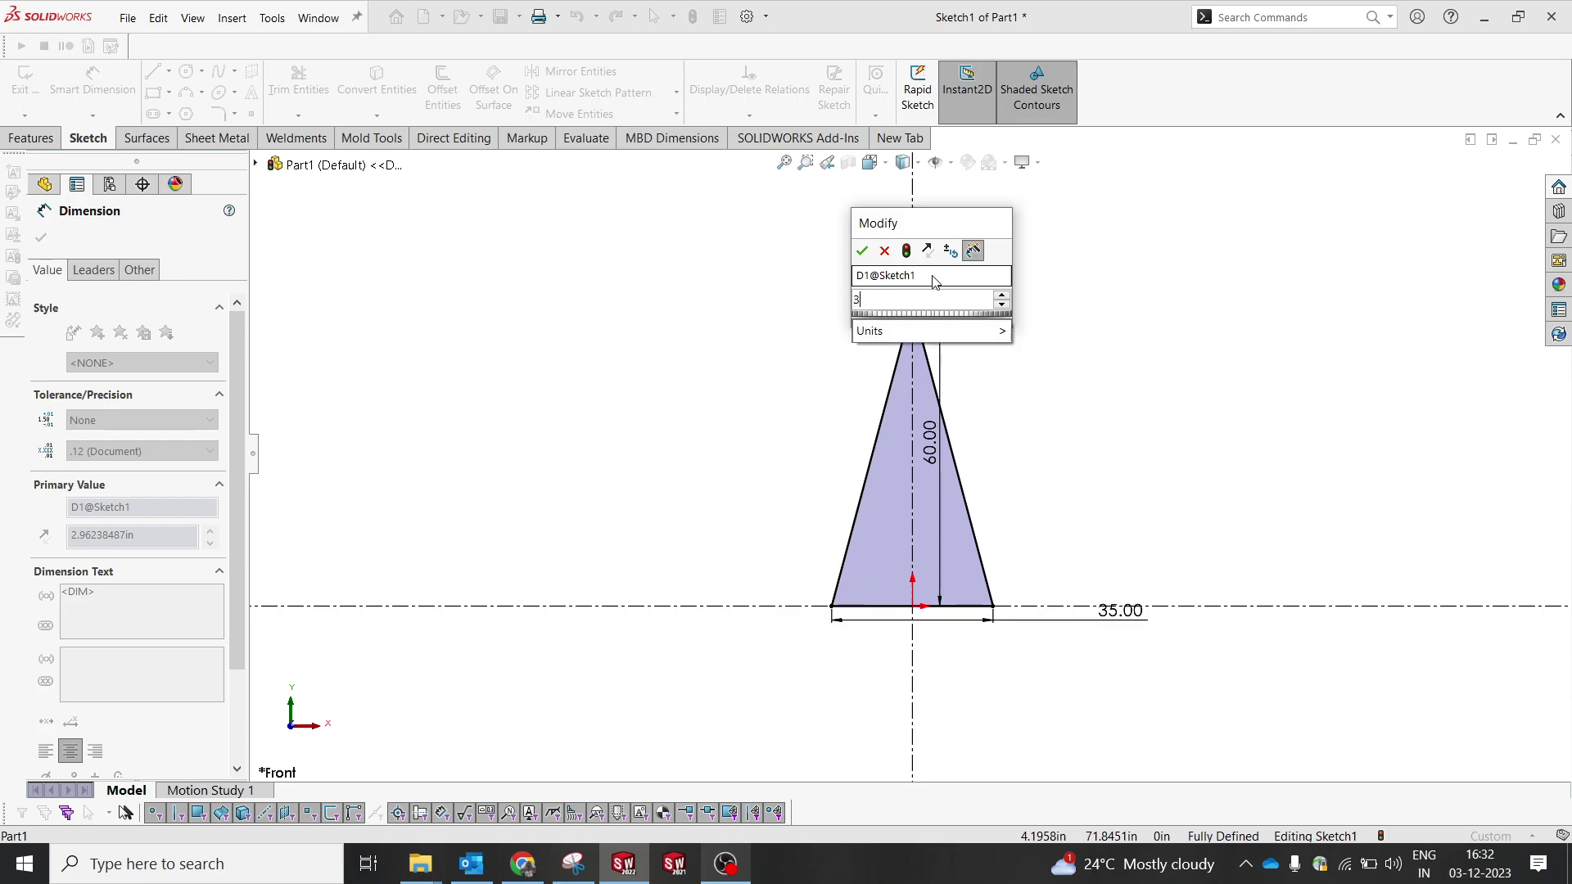
key(Return)
key(Return)
- Reposition the height dimension to the left of the profile and center the base dimension below it, then end dimensioning
mouse_move(993, 442)
mouse_down()
mouse_move(754, 446)
mouse_move(700, 426)
mouse_up()
click(655, 270)
drag(1122, 612, 950, 647)
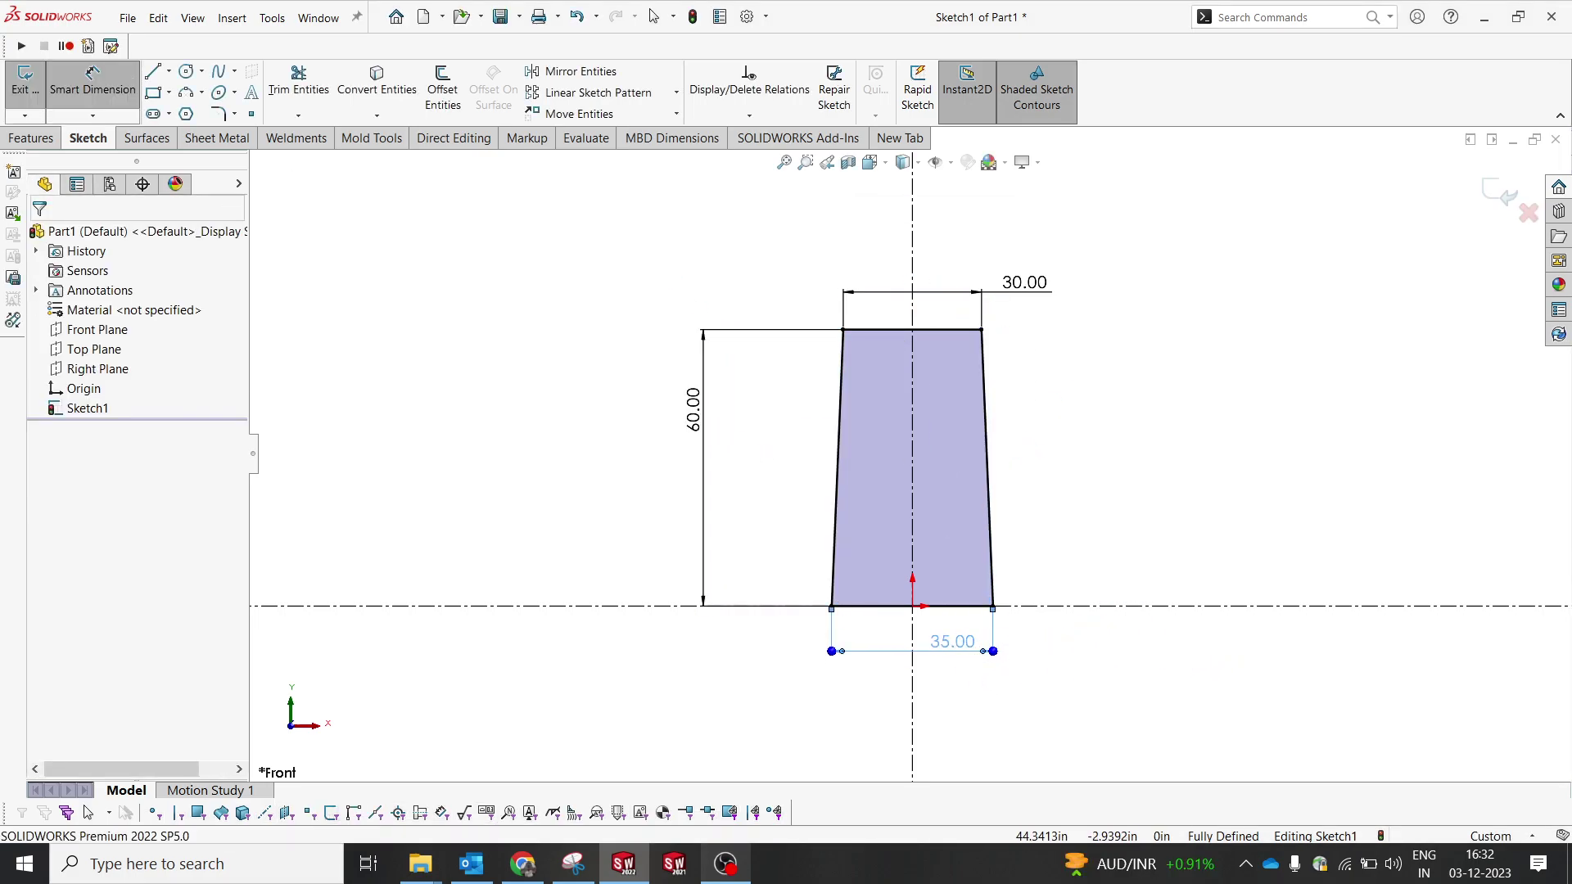
right_click(1138, 468)
click(1183, 524)
- Fillet all four corners of the trapezoid with a 2 in radius
scroll(1064, 409, down, 3)
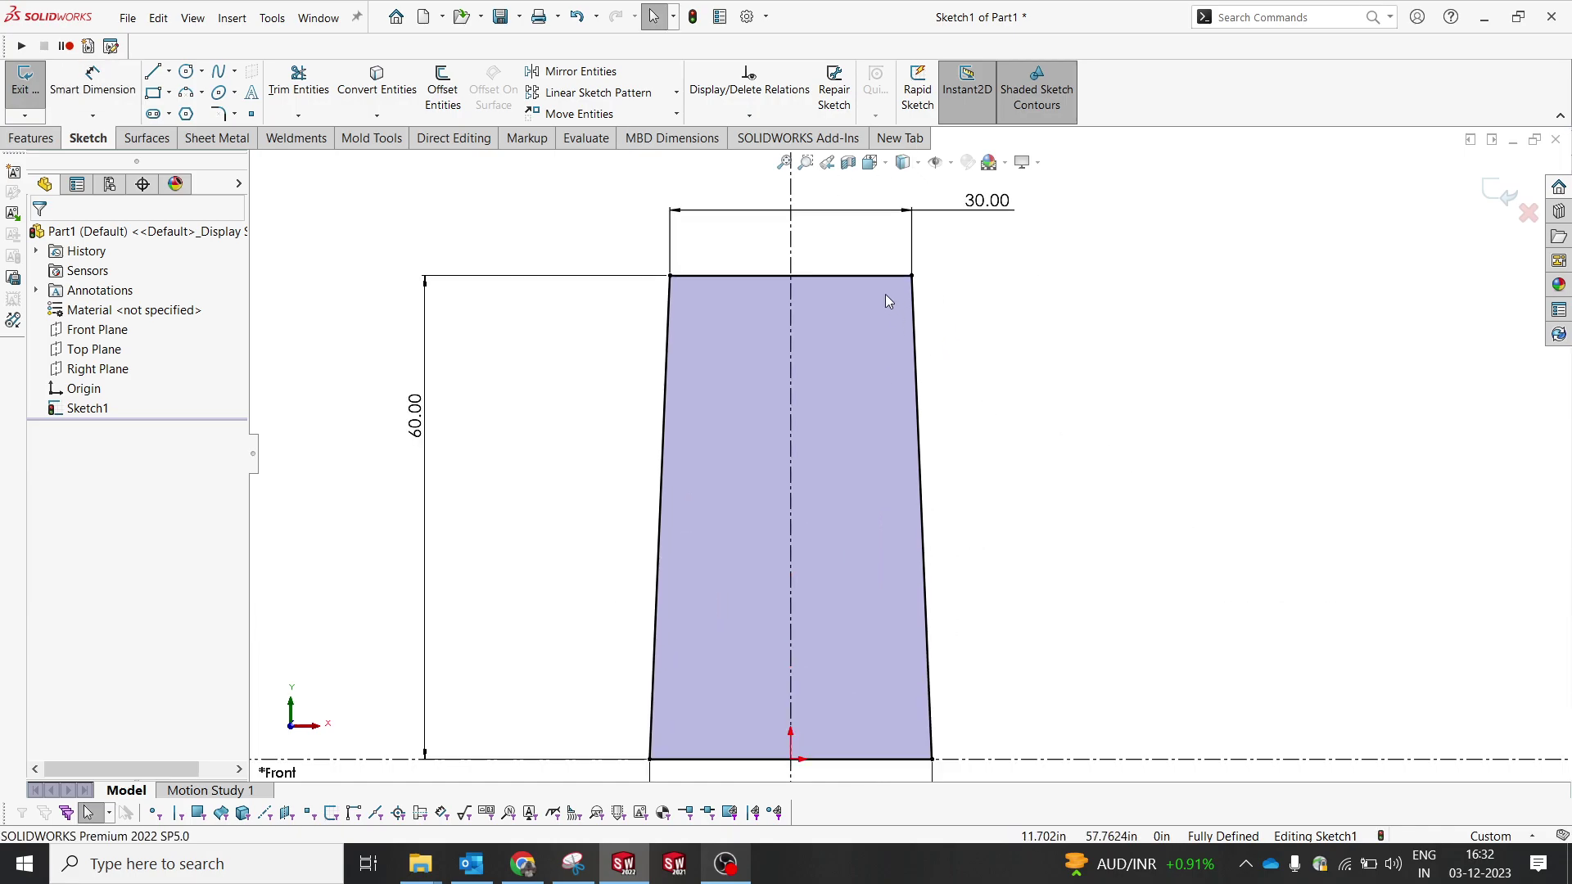
click(217, 114)
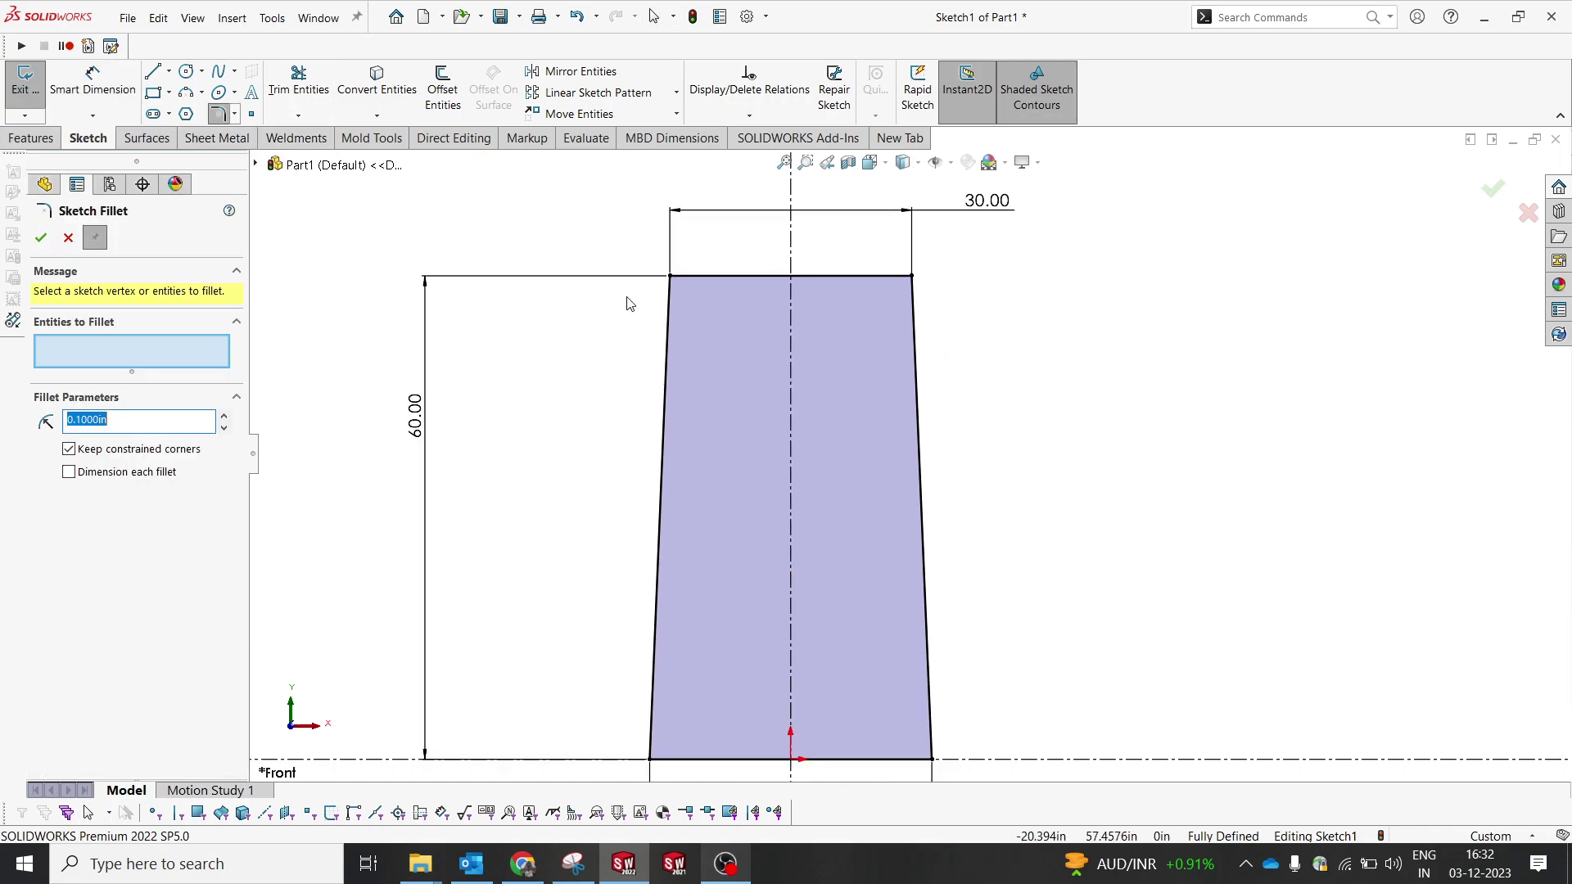
scroll(627, 298, up, 2)
click(743, 330)
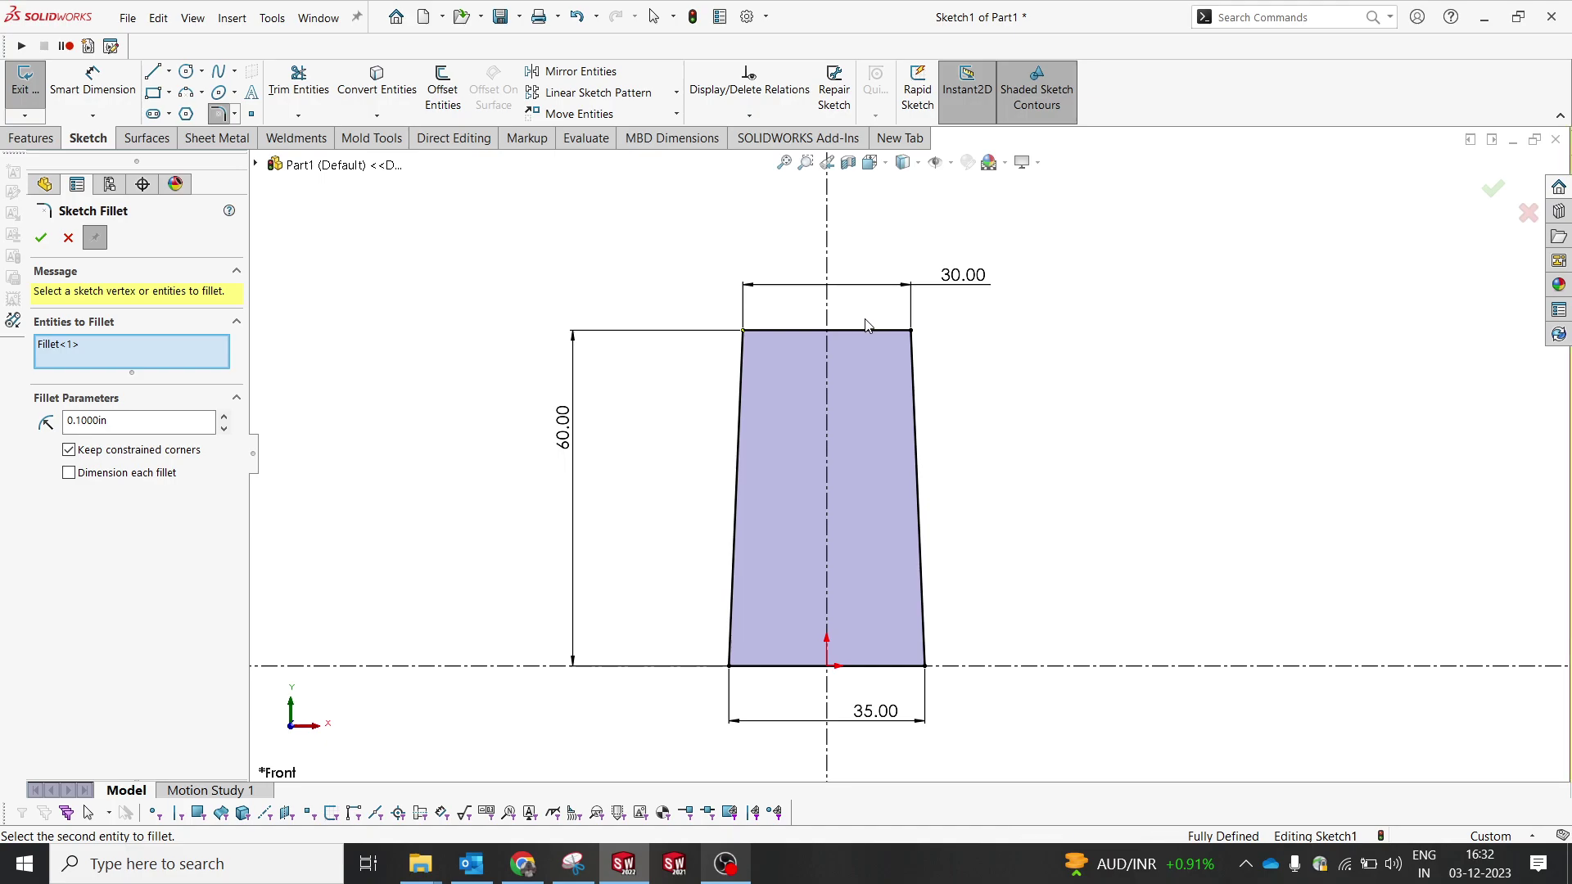
click(911, 330)
click(926, 665)
click(729, 666)
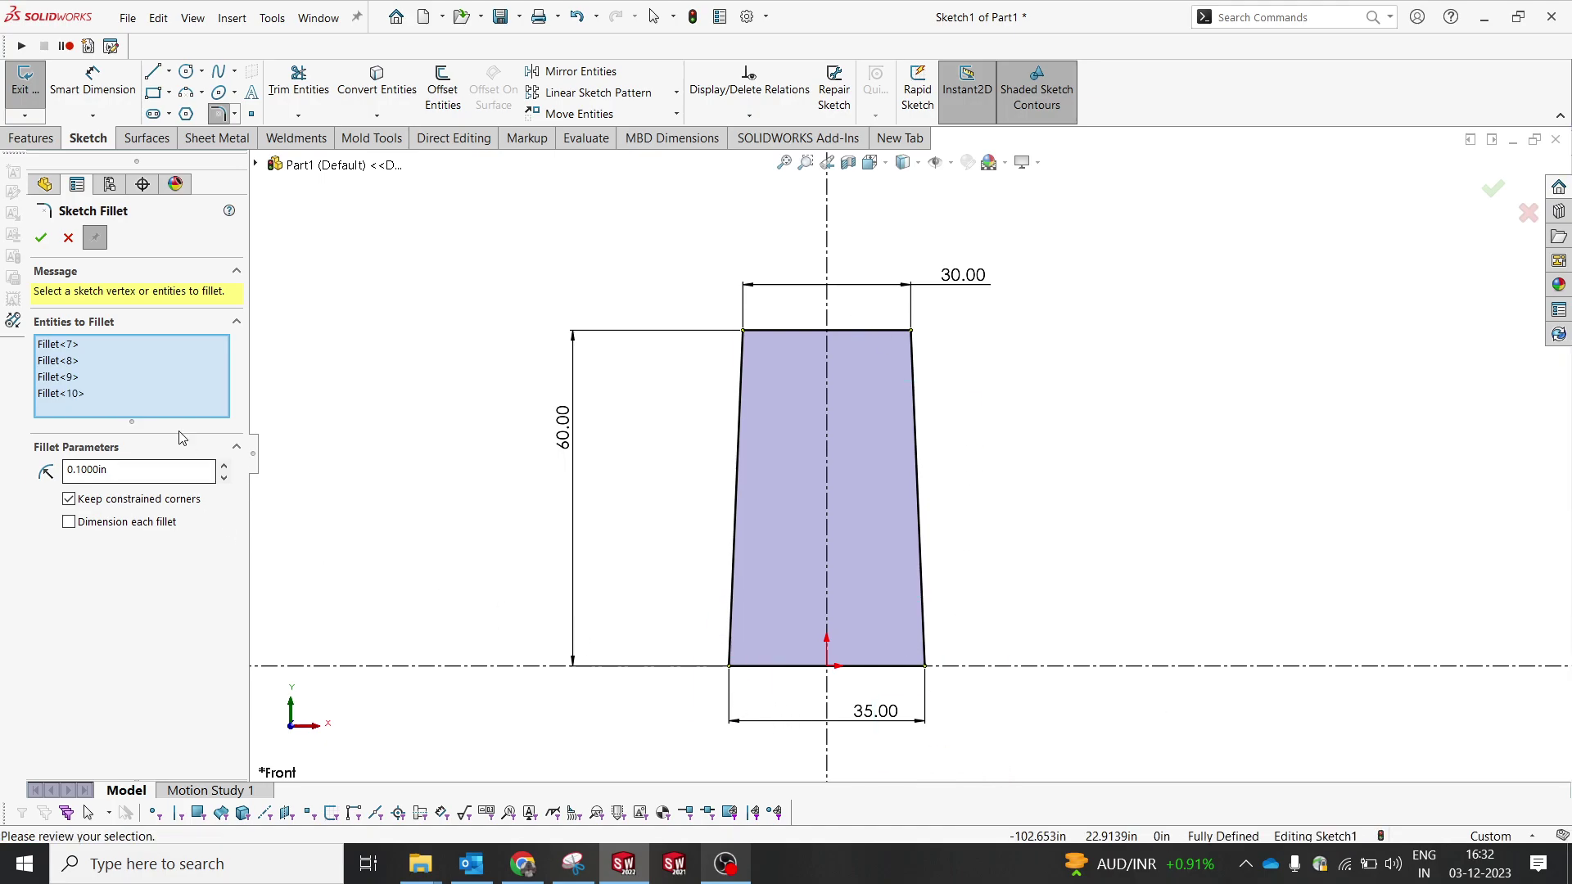
text(2.)
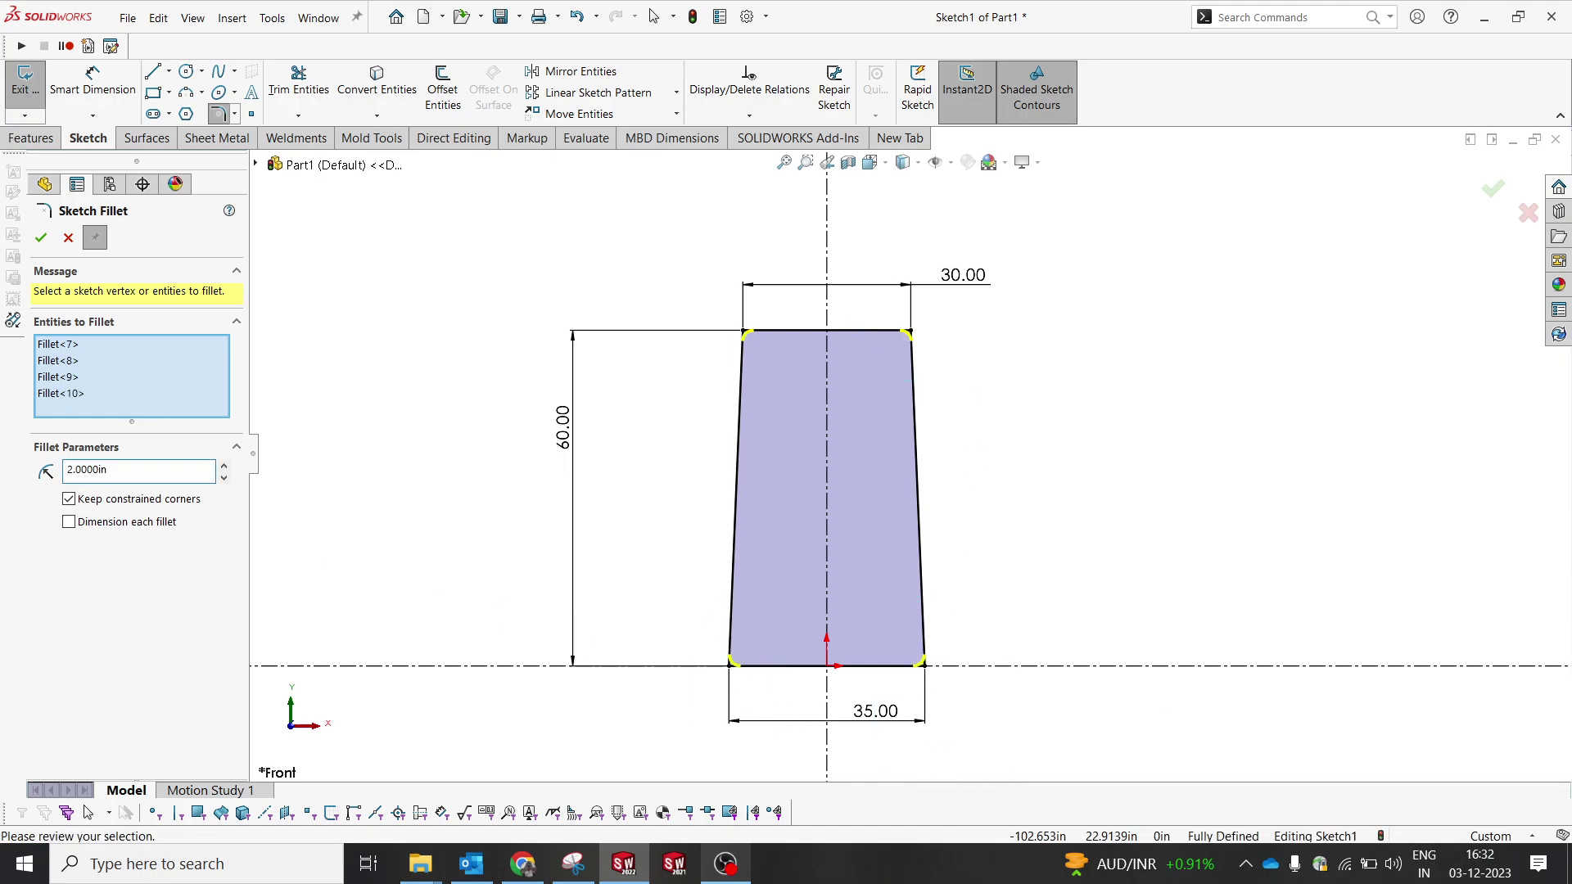
key(Return)
key(Escape)
- Set the corner fillet radius to 4 in and exit the sketch
double_click(688, 722)
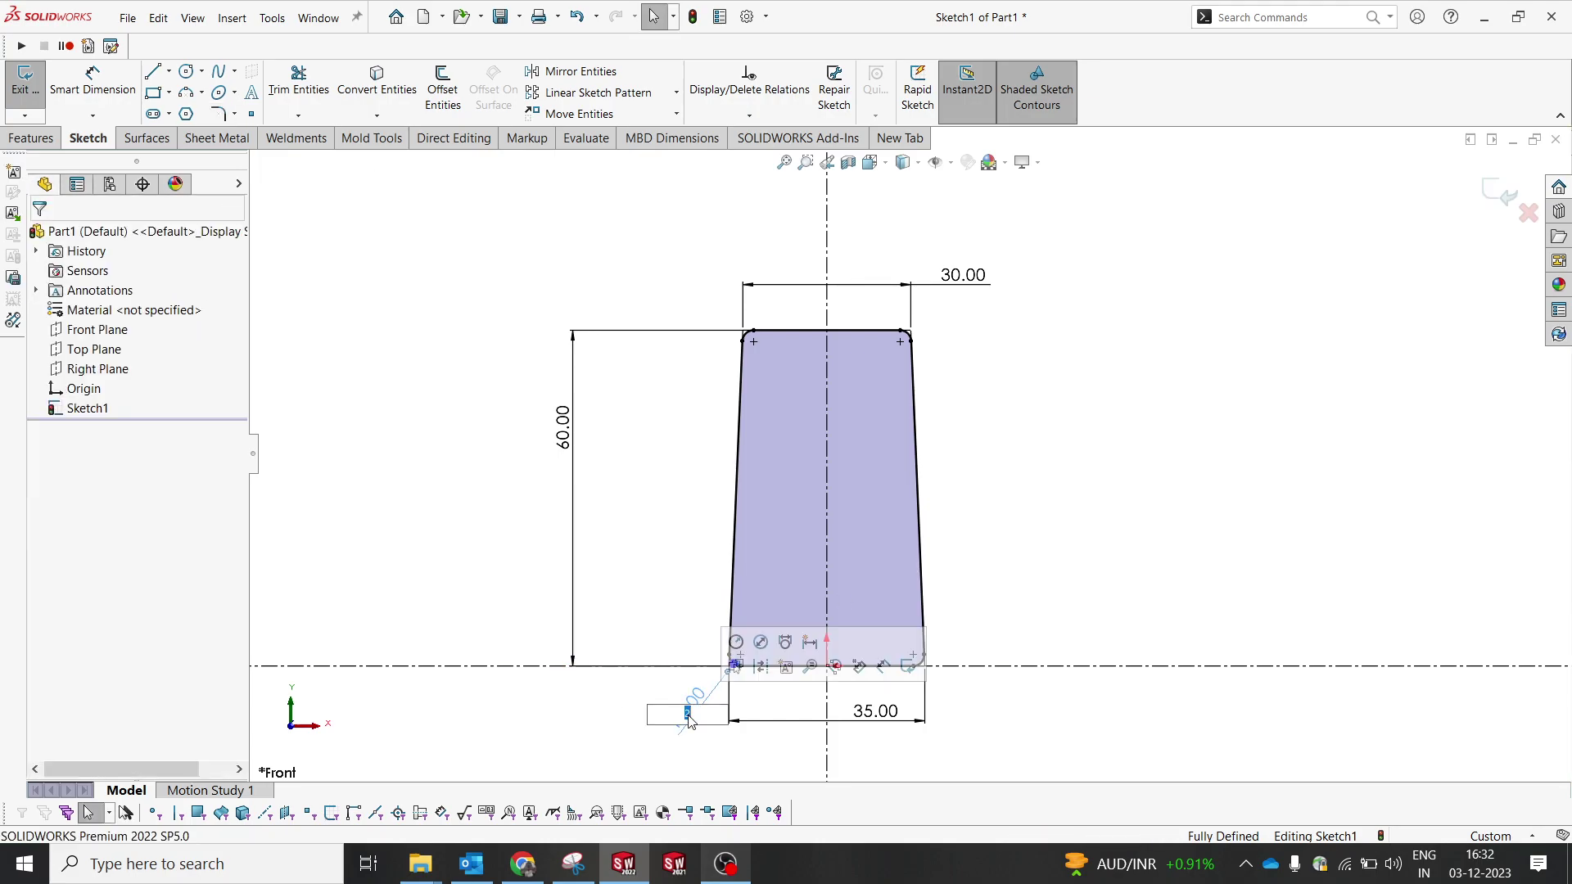
text(4)
key(Return)
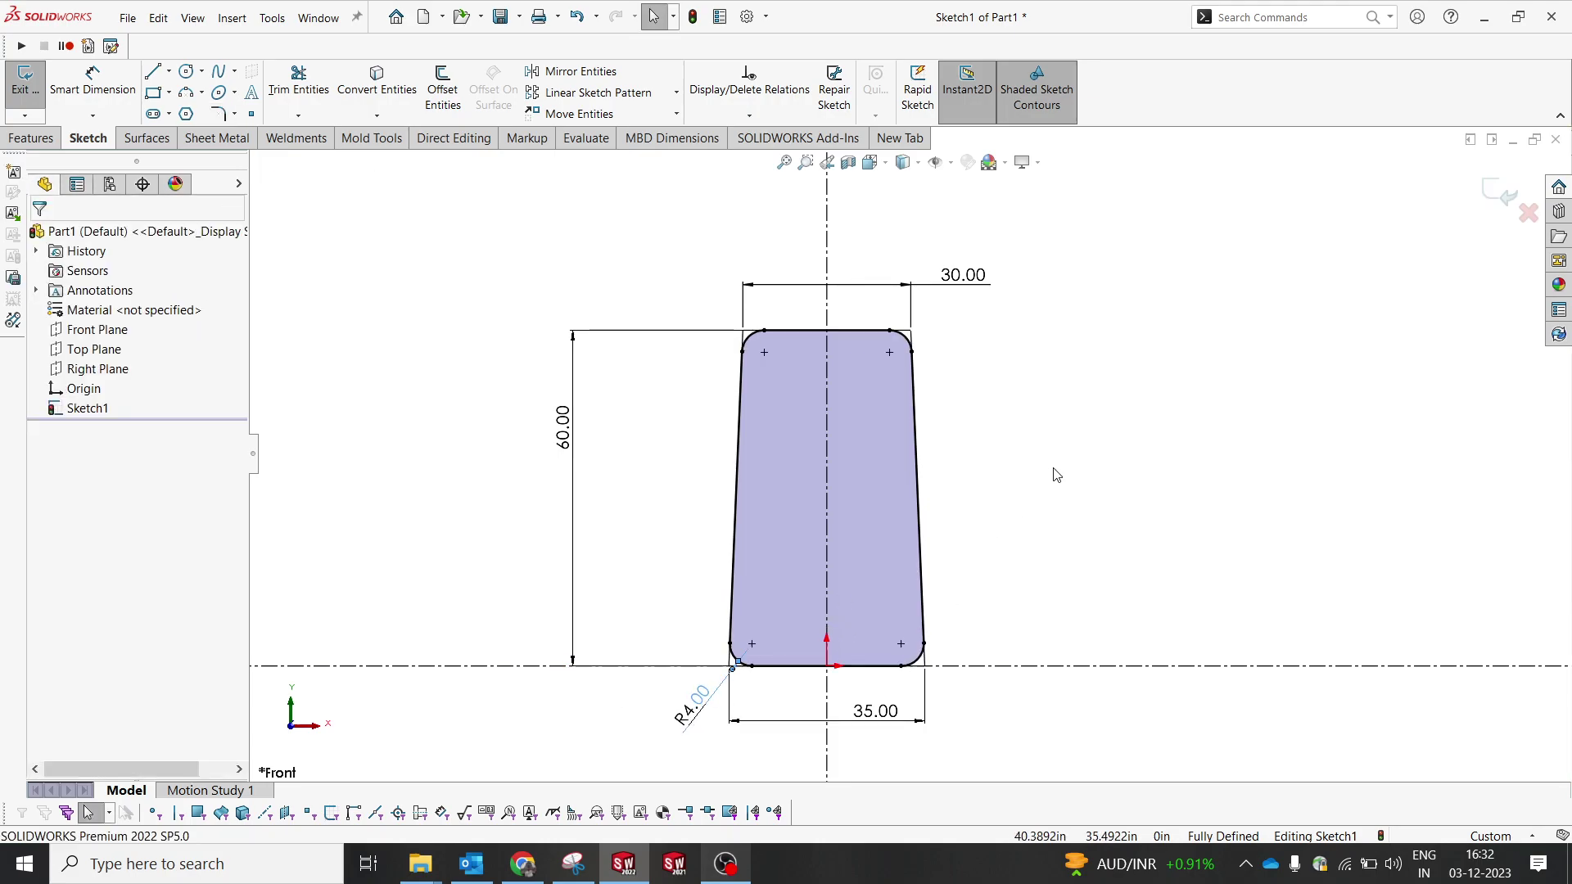
click(1499, 198)
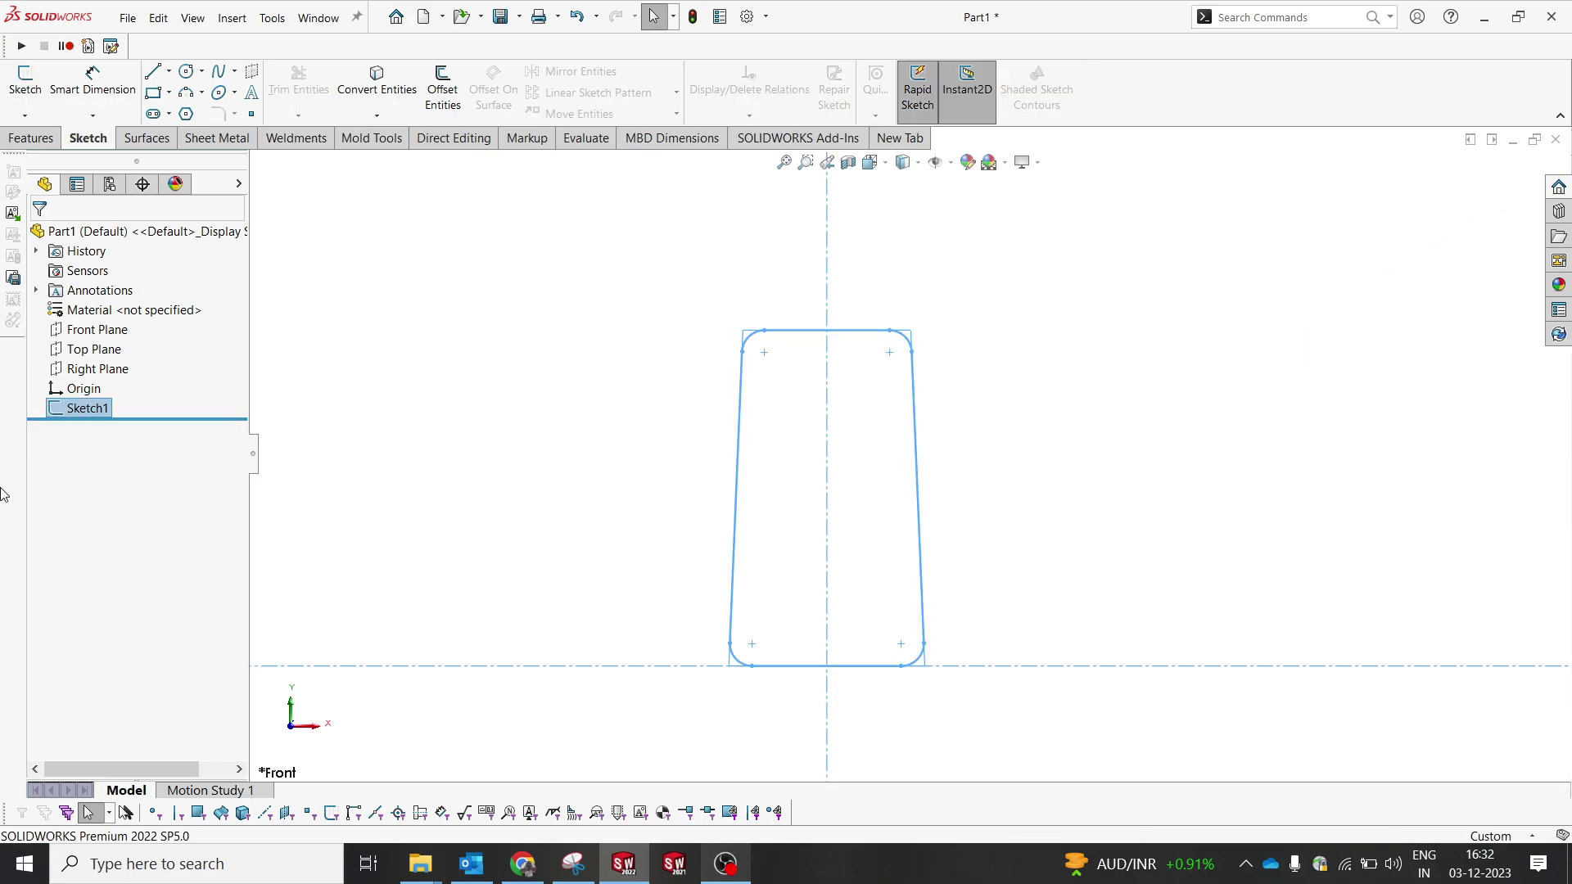
- Reopen the profile sketch, set the corner fillet radius to 2 in, and exit the sketch
right_click(54, 410)
click(69, 358)
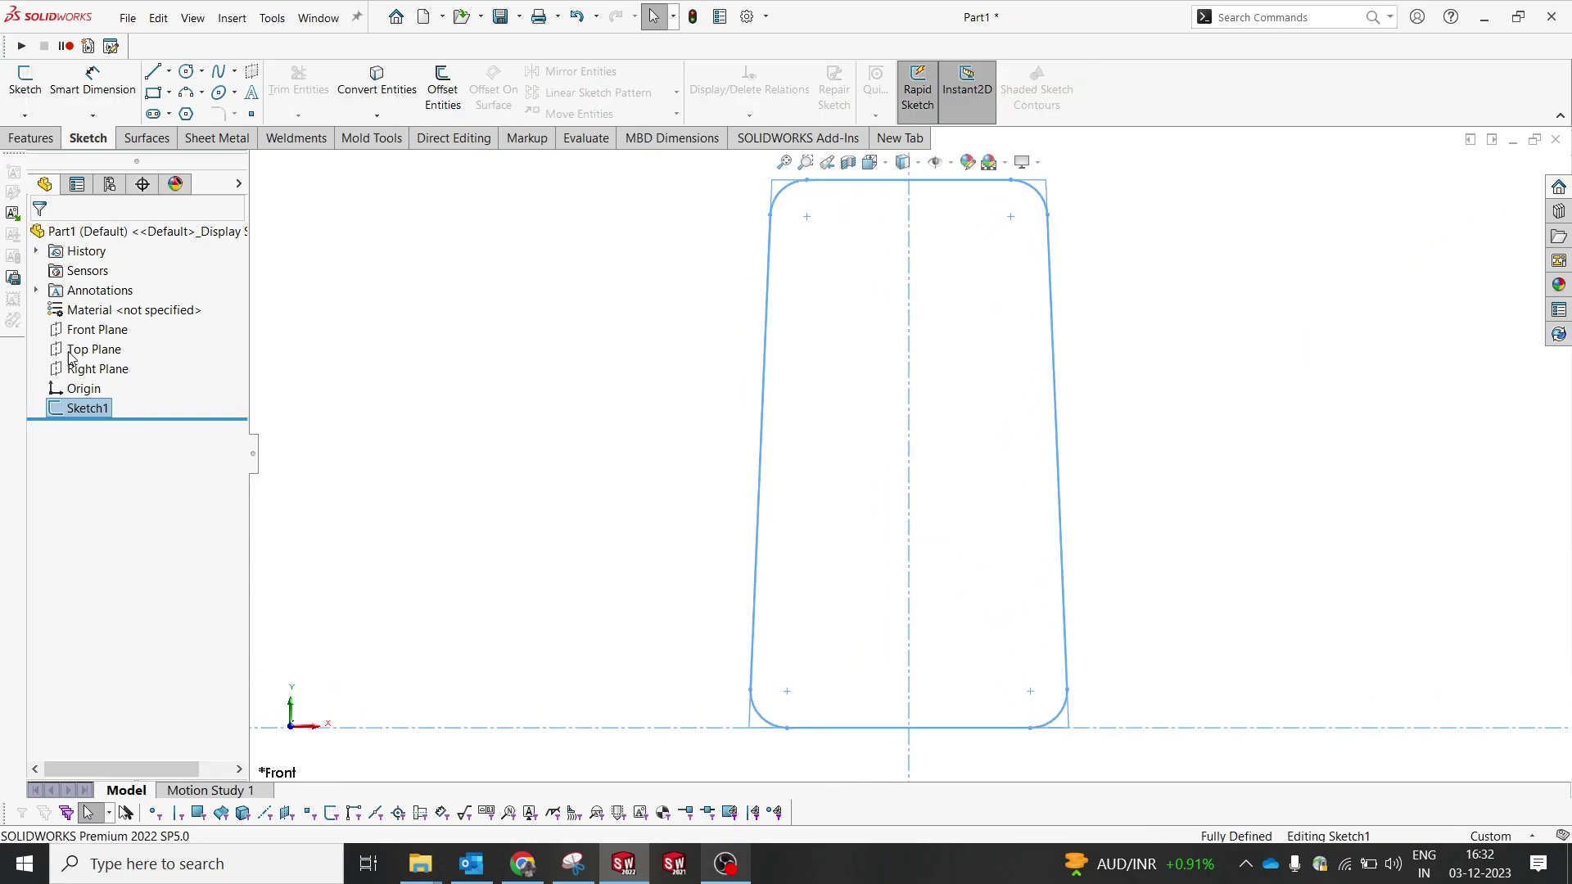
click(765, 688)
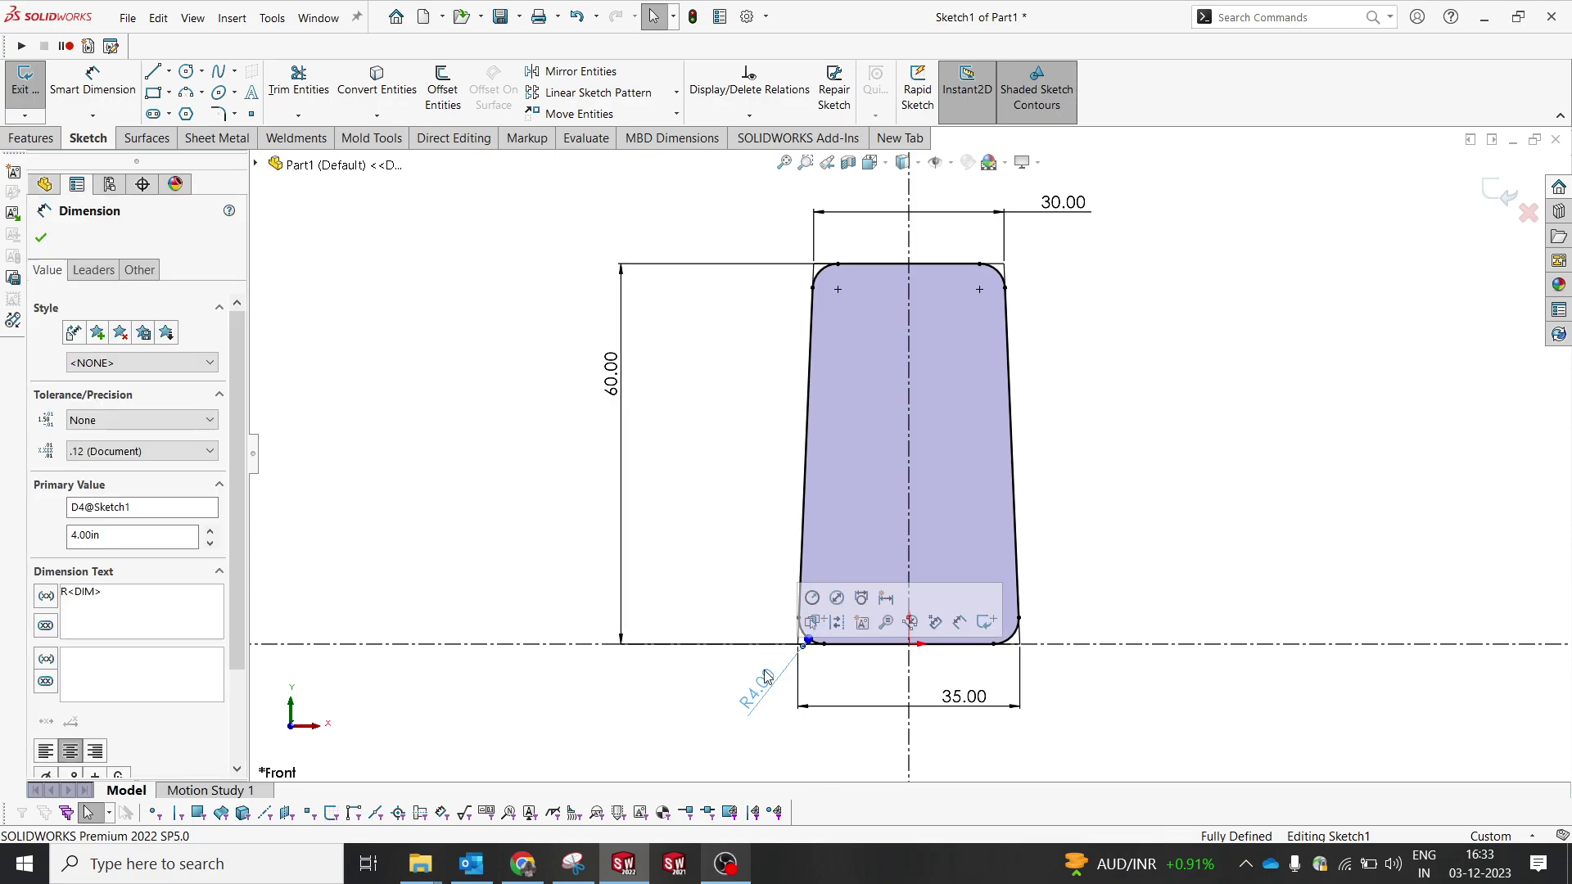
double_click(766, 688)
text(2)
key(Return)
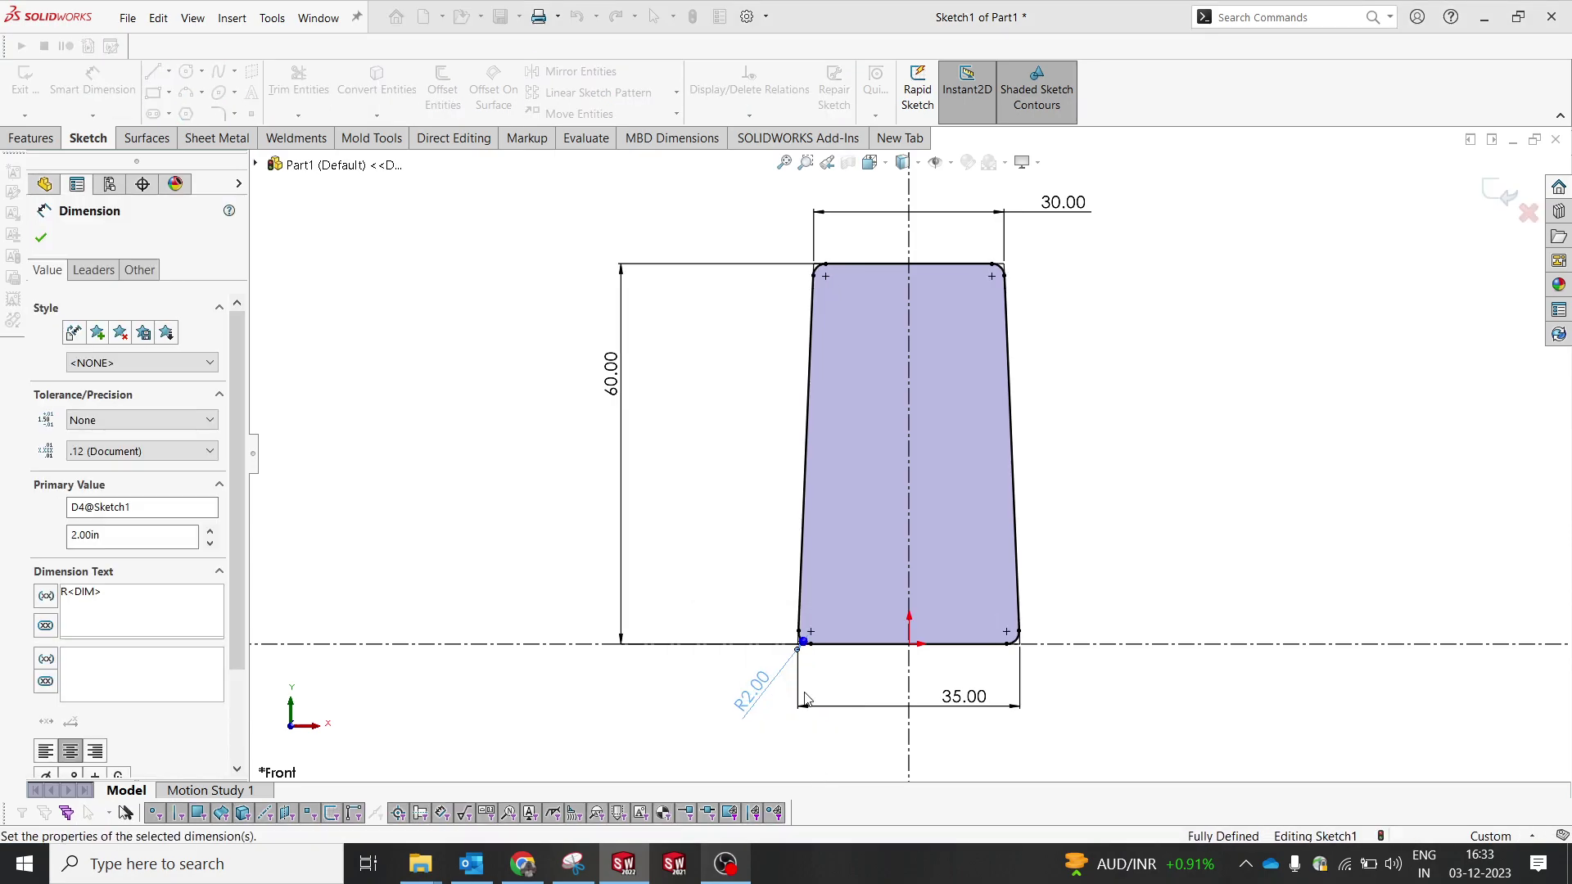
click(1305, 417)
click(1503, 195)
- Start a structural member for the frame sketch using the iso standard, pipe type and size 33.7 x 4.0
middle_drag(1012, 348, 1007, 351)
scroll(1006, 350, down, 2)
click(81, 408)
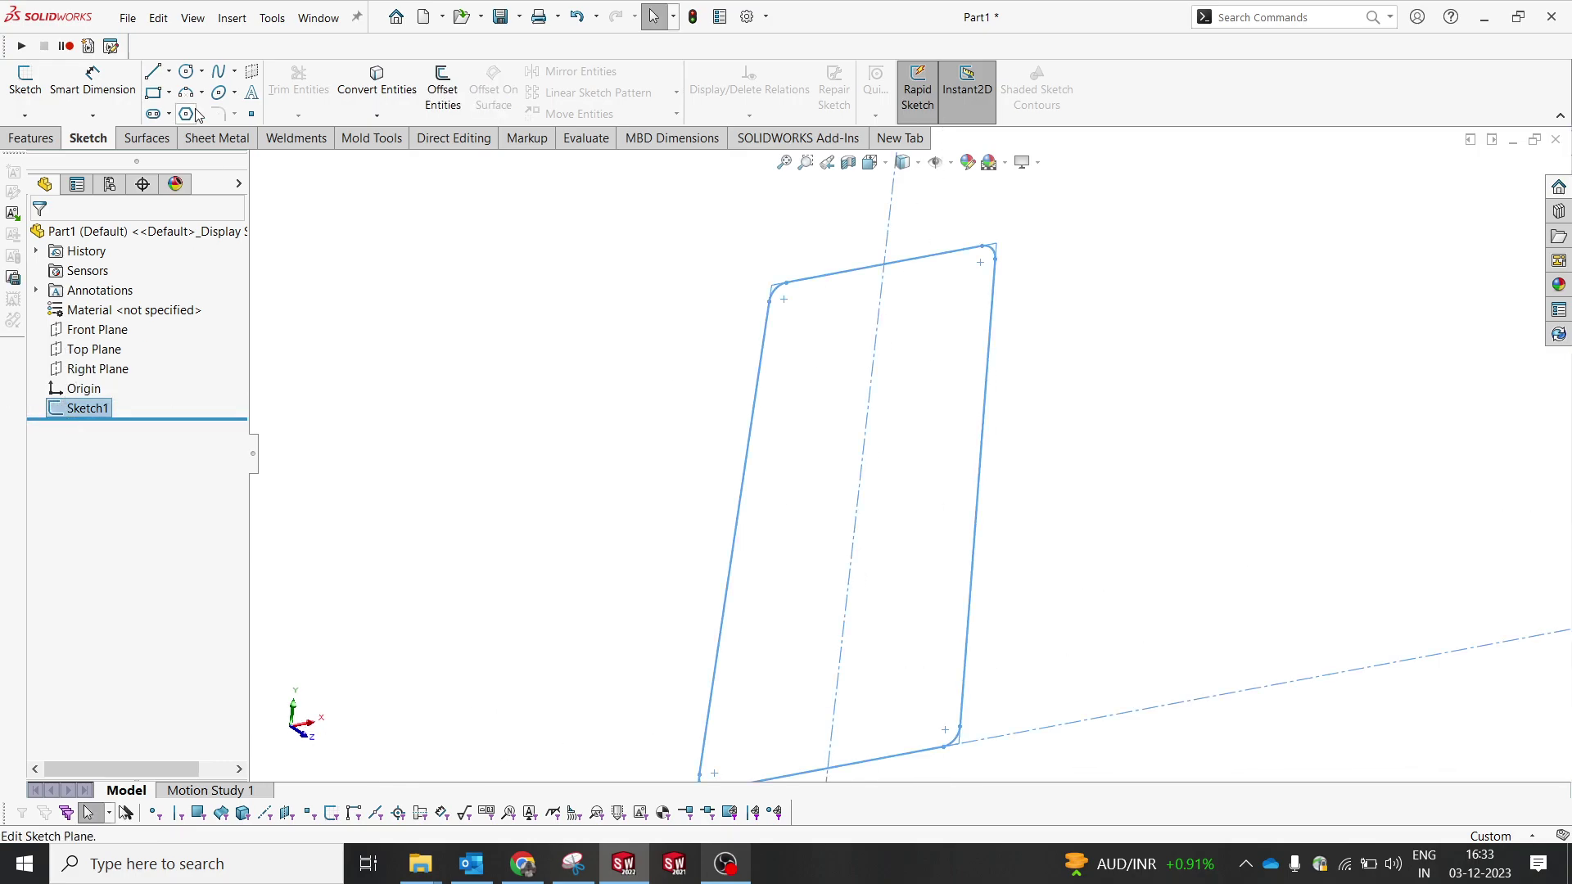
click(276, 141)
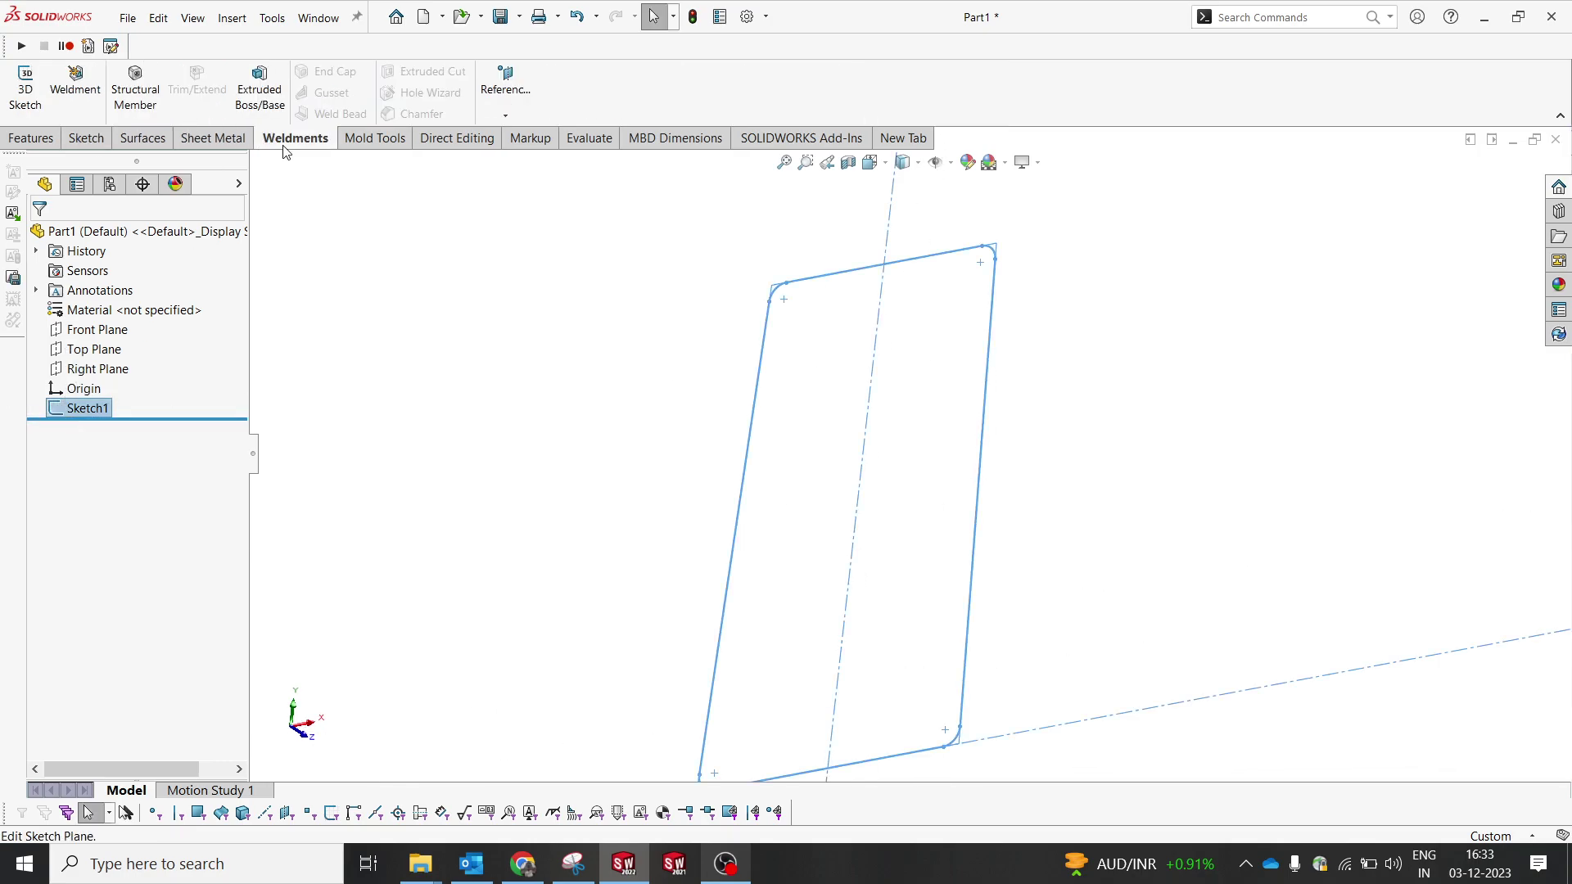
click(135, 86)
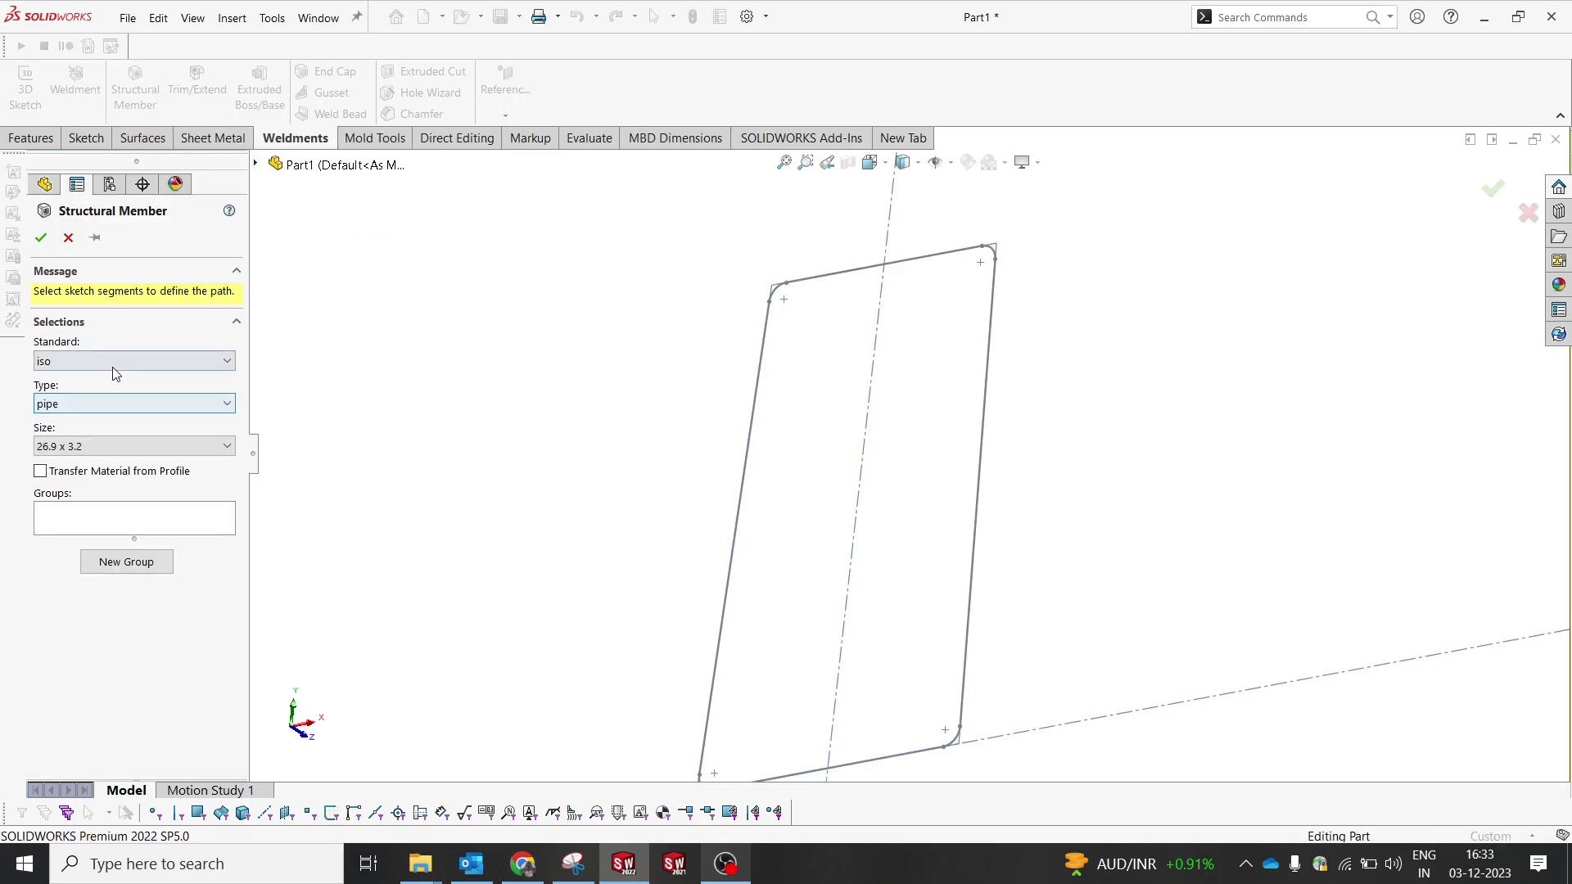
click(106, 448)
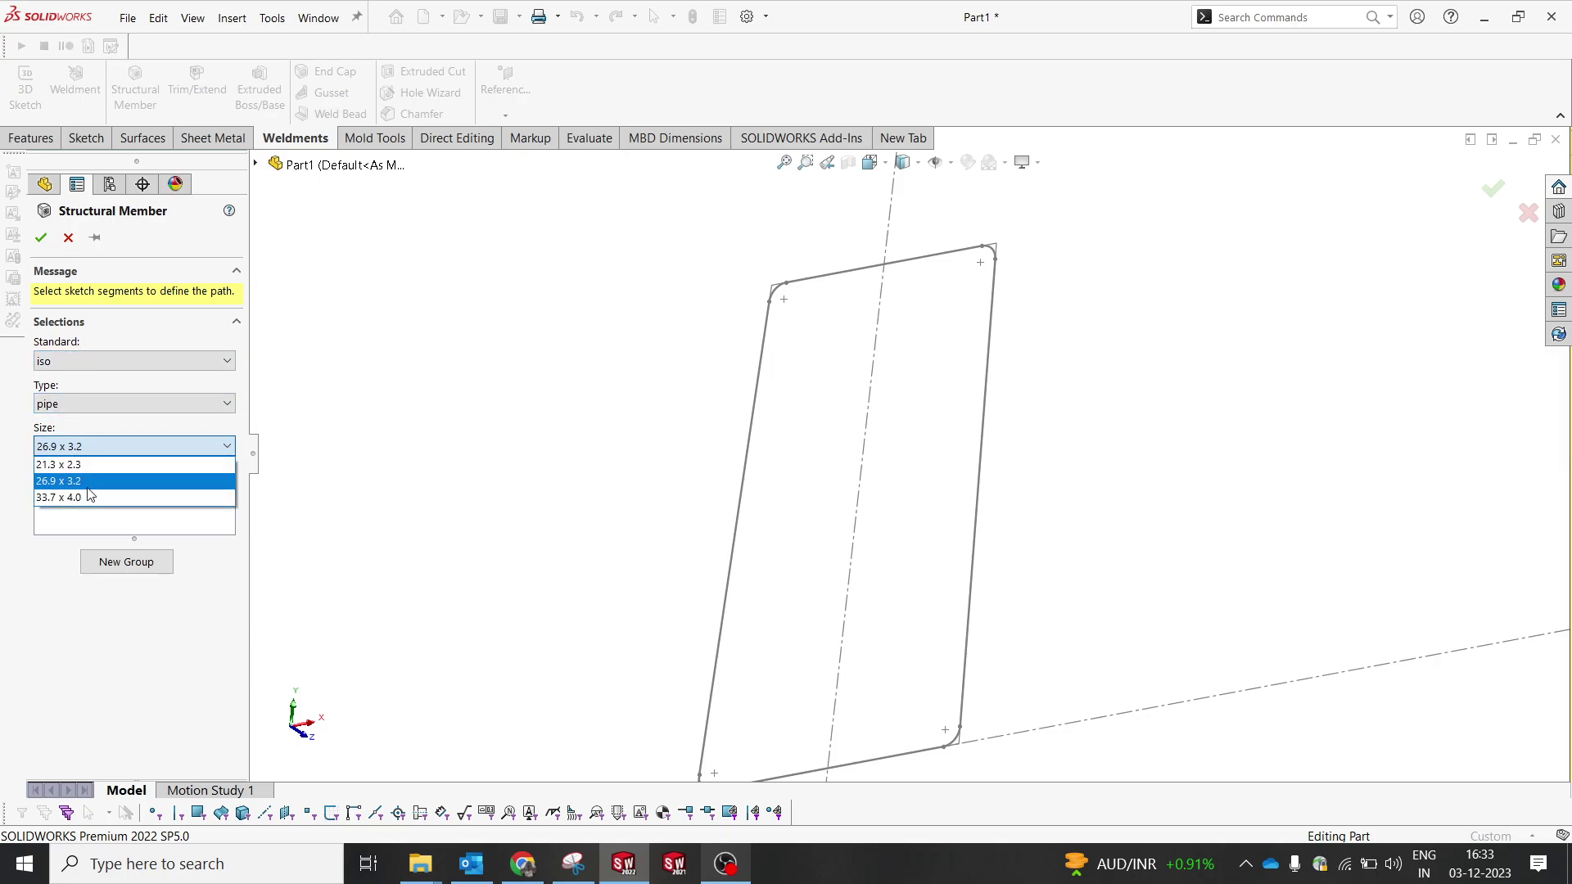
click(63, 501)
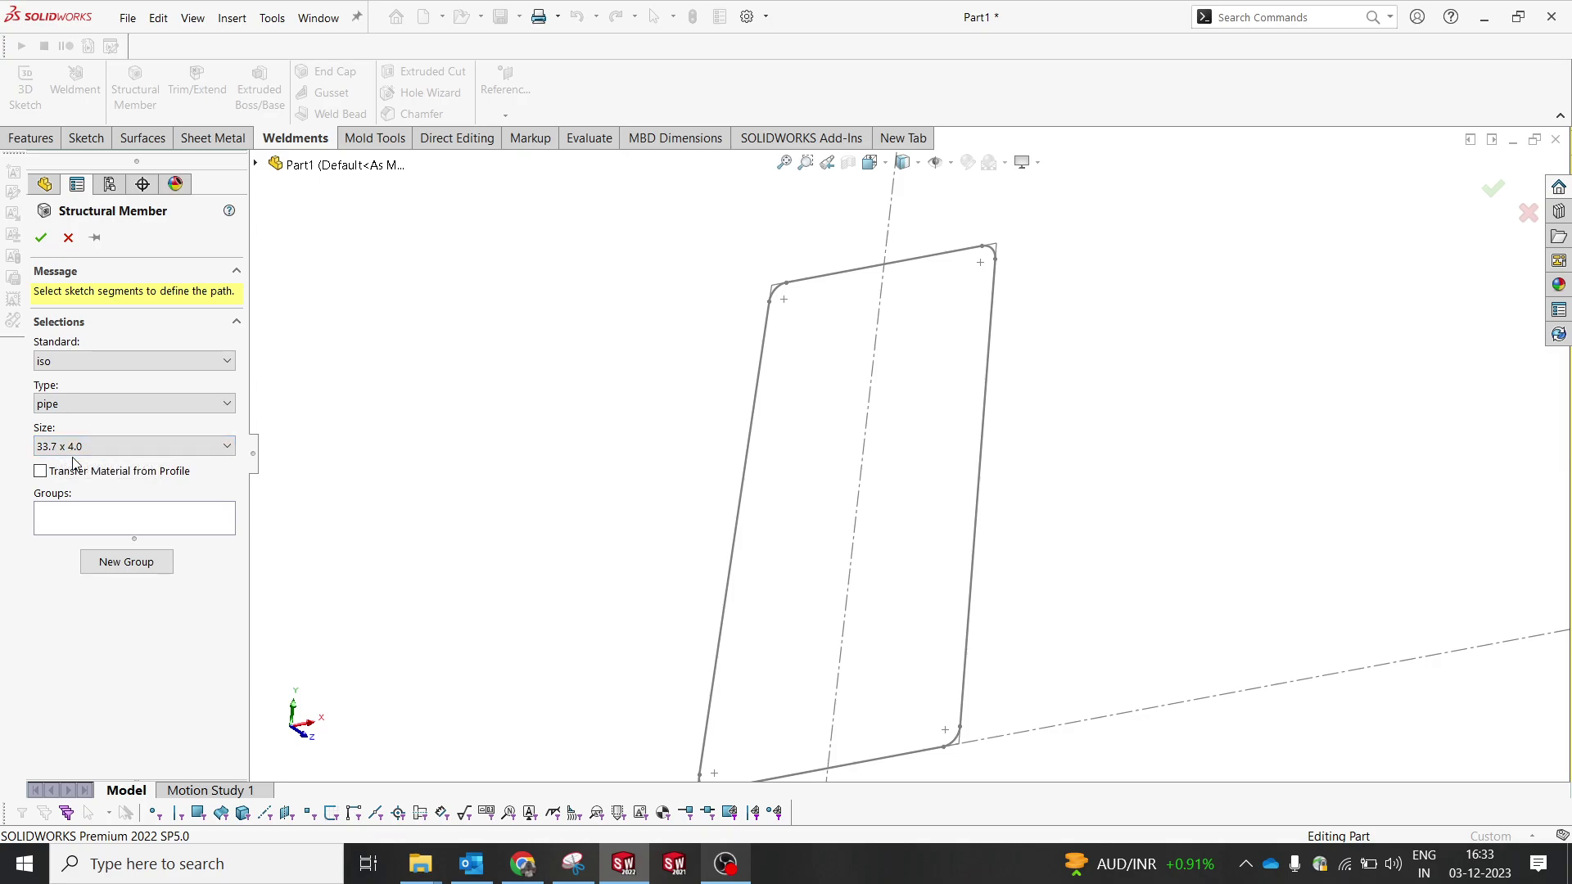
- Add the sketch's top line, its adjoining upper-right corner arc and the right side line to the pipe path
click(815, 285)
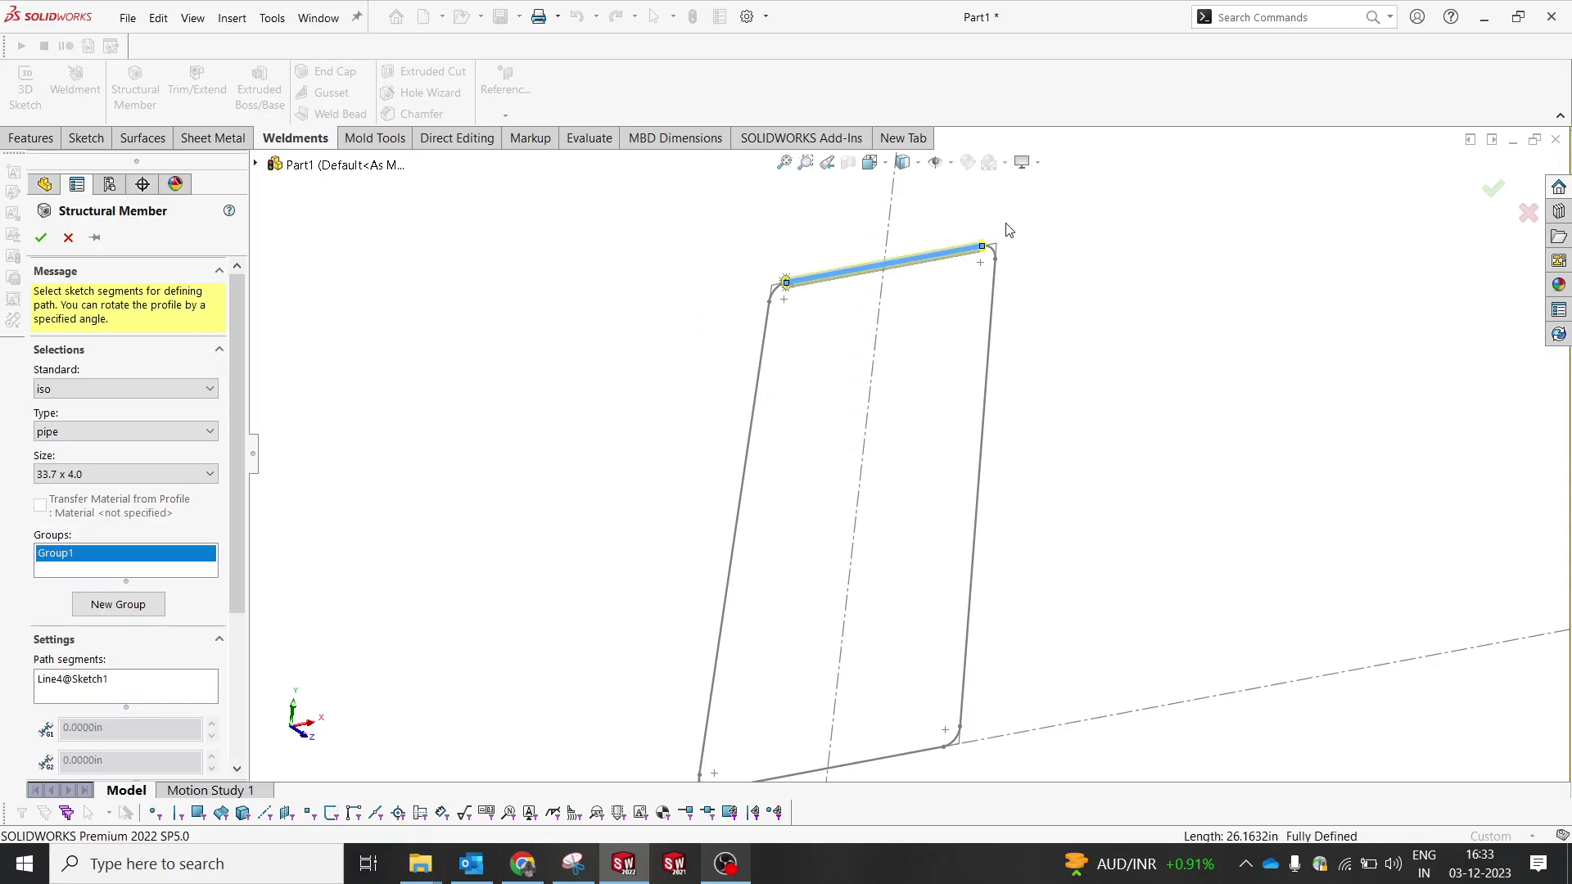
scroll(1015, 196, down, 5)
click(938, 371)
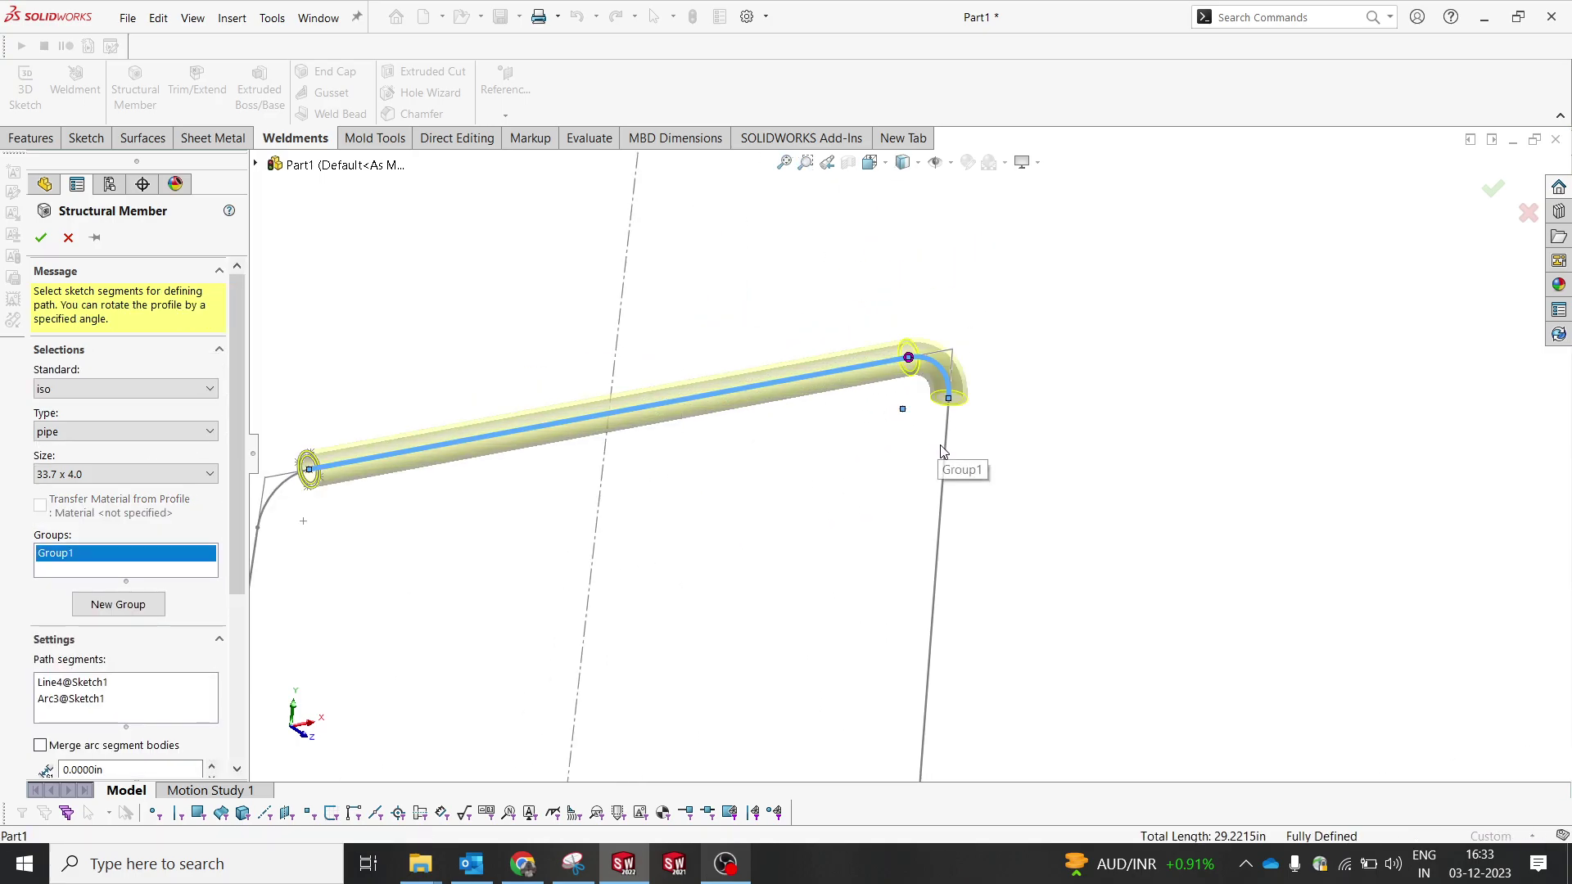
click(943, 454)
scroll(909, 455, up, 5)
scroll(849, 588, up, 4)
scroll(868, 621, down, 5)
scroll(1069, 483, down, 3)
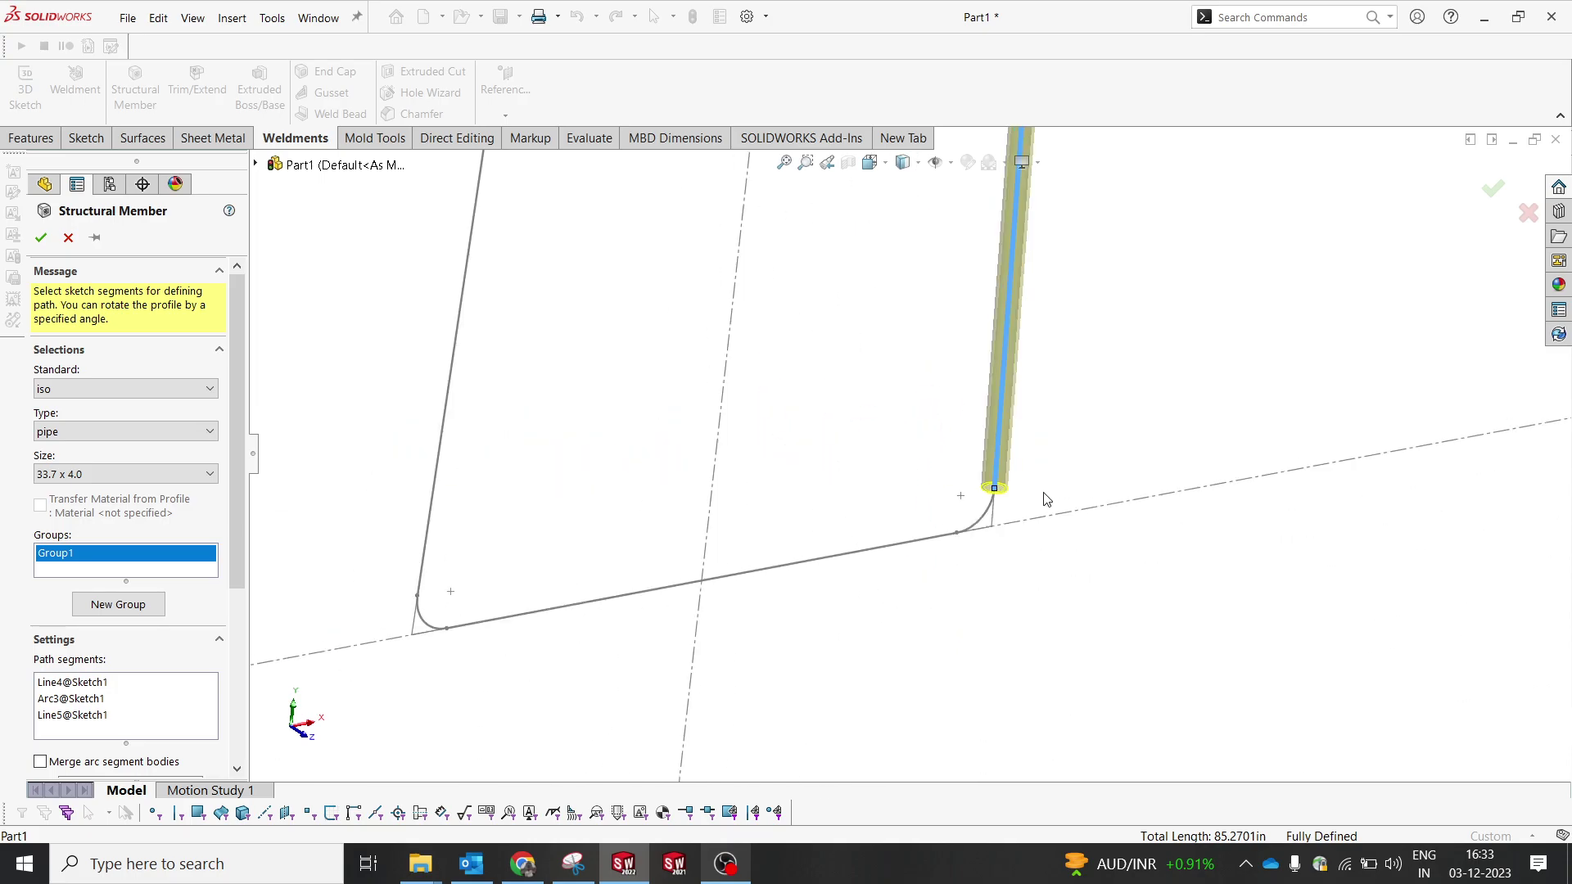
- Add the bottom line, left side line and the three remaining corner arcs to the path and create the structural member
right_click(985, 511)
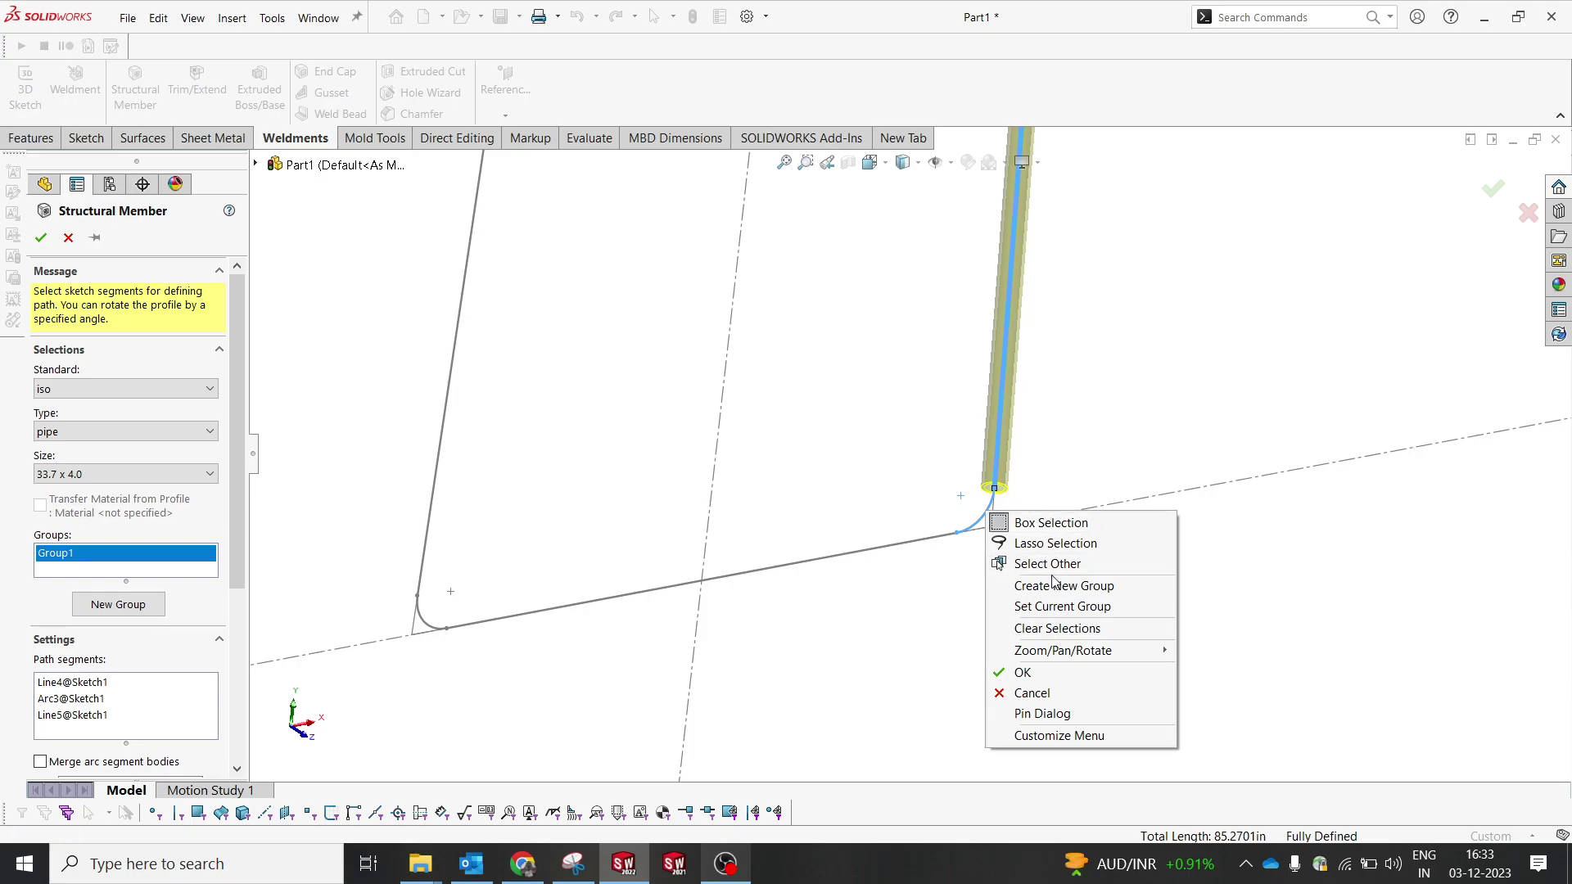
click(1022, 491)
click(979, 519)
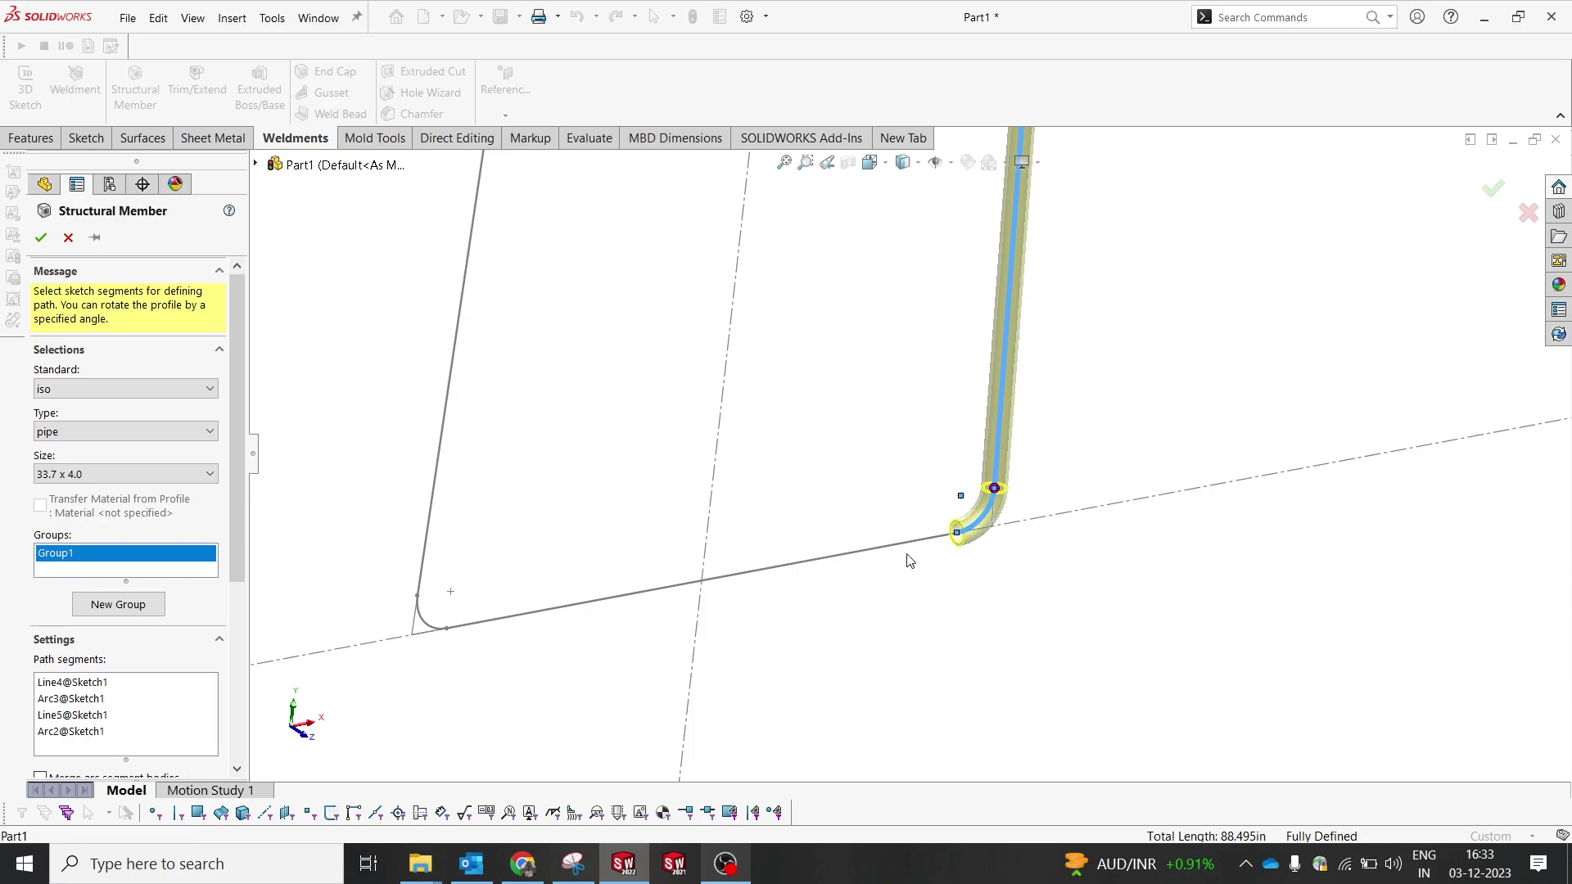
click(906, 549)
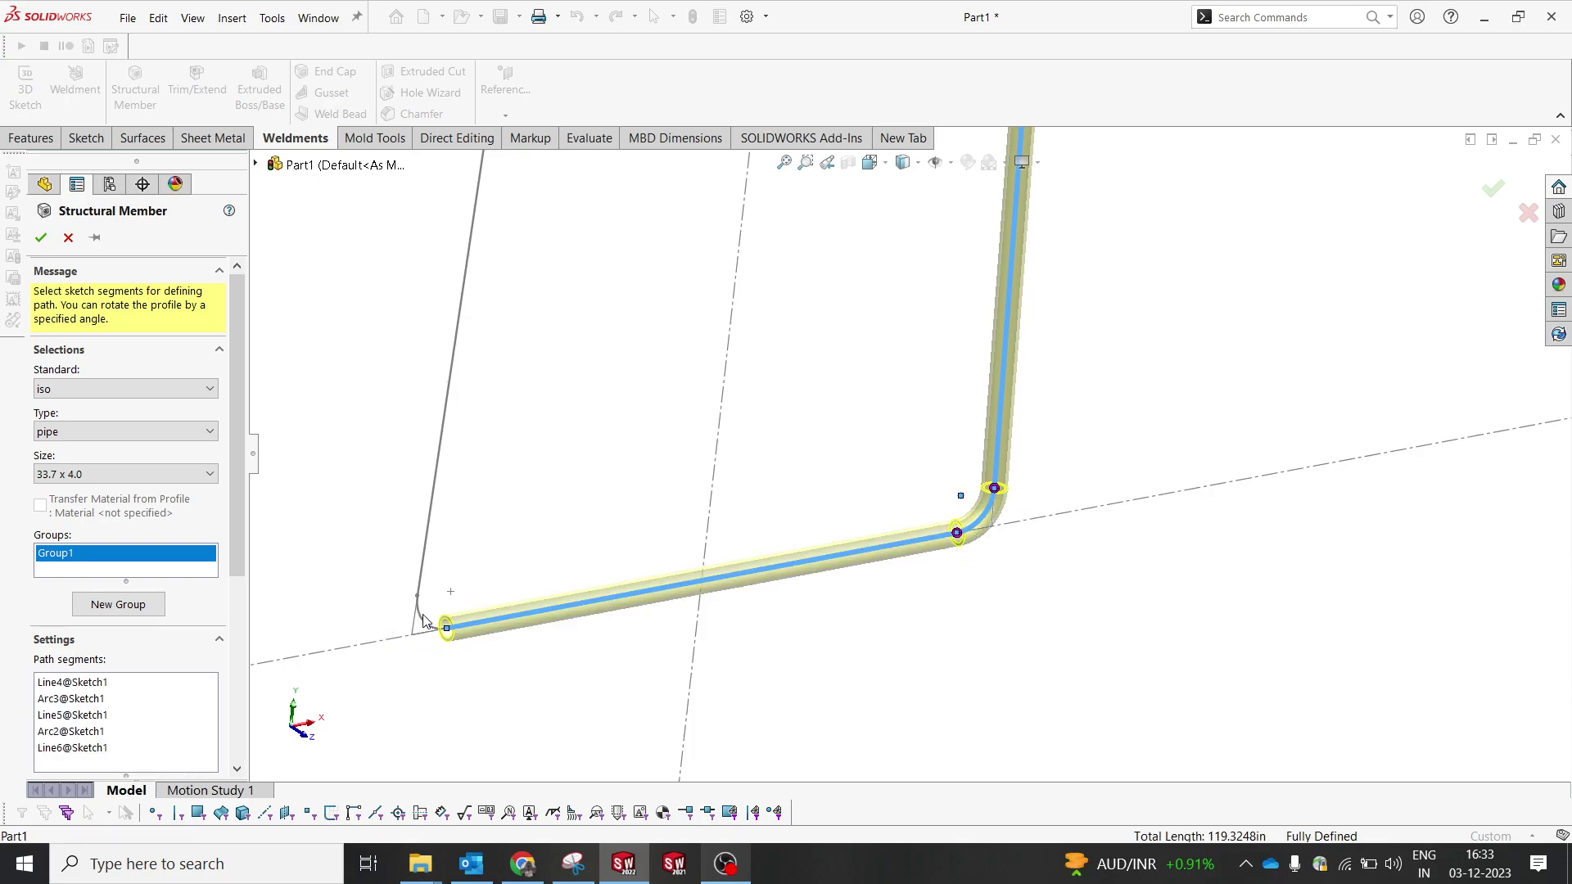
click(423, 620)
click(422, 567)
scroll(702, 320, up, 6)
scroll(878, 278, down, 4)
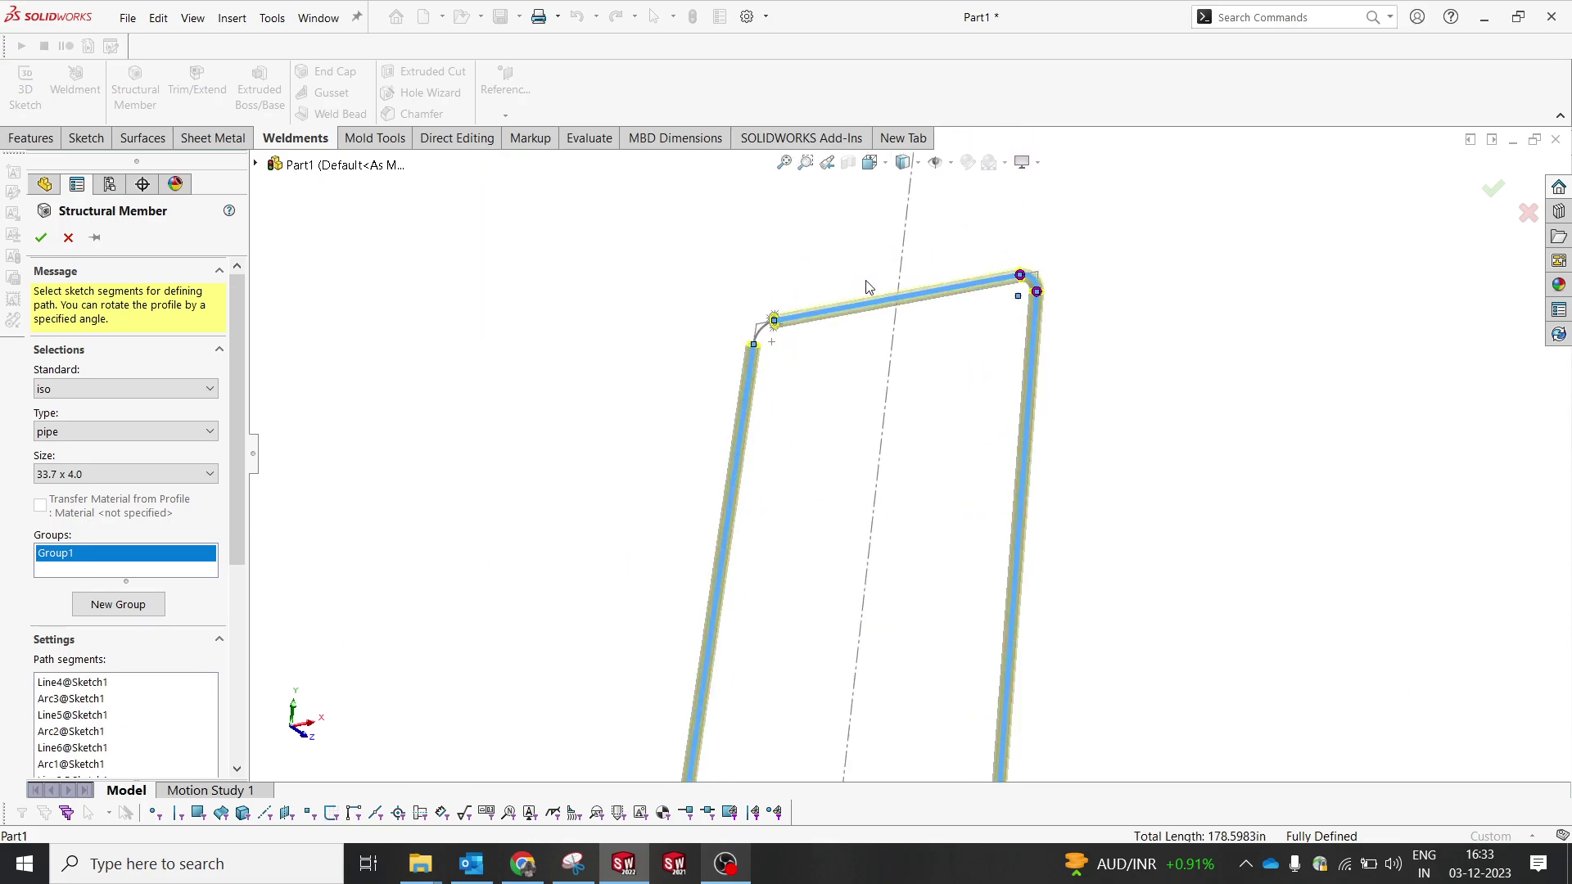
scroll(879, 278, down, 4)
click(736, 388)
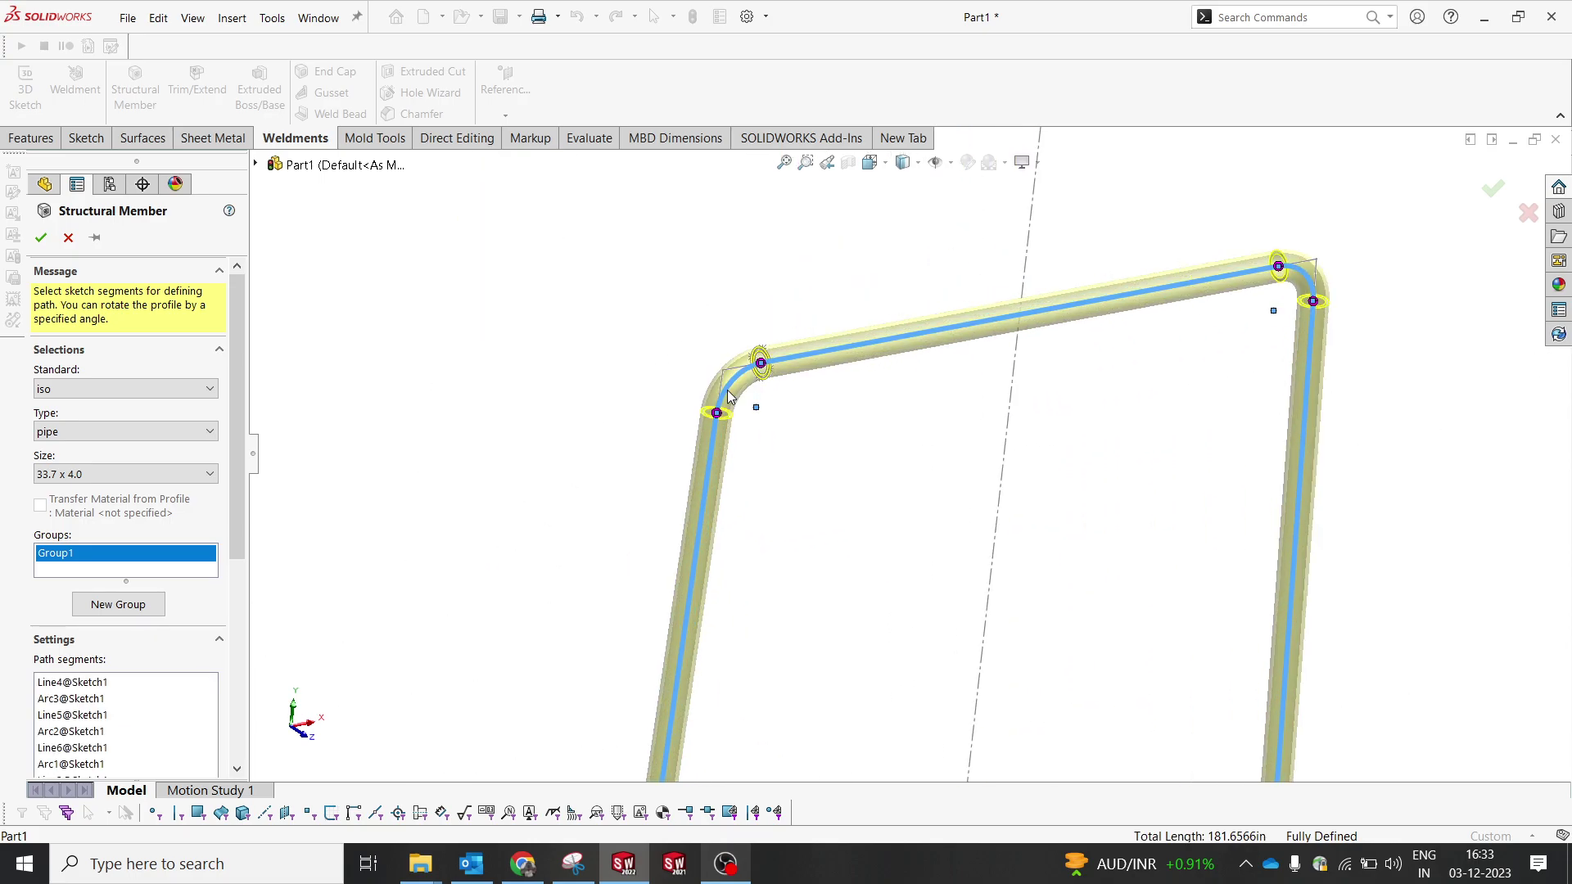
click(41, 238)
- Hide the sketches so only the pipe frame is displayed
scroll(931, 409, up, 4)
middle_drag(931, 410, 933, 344)
scroll(933, 344, up, 3)
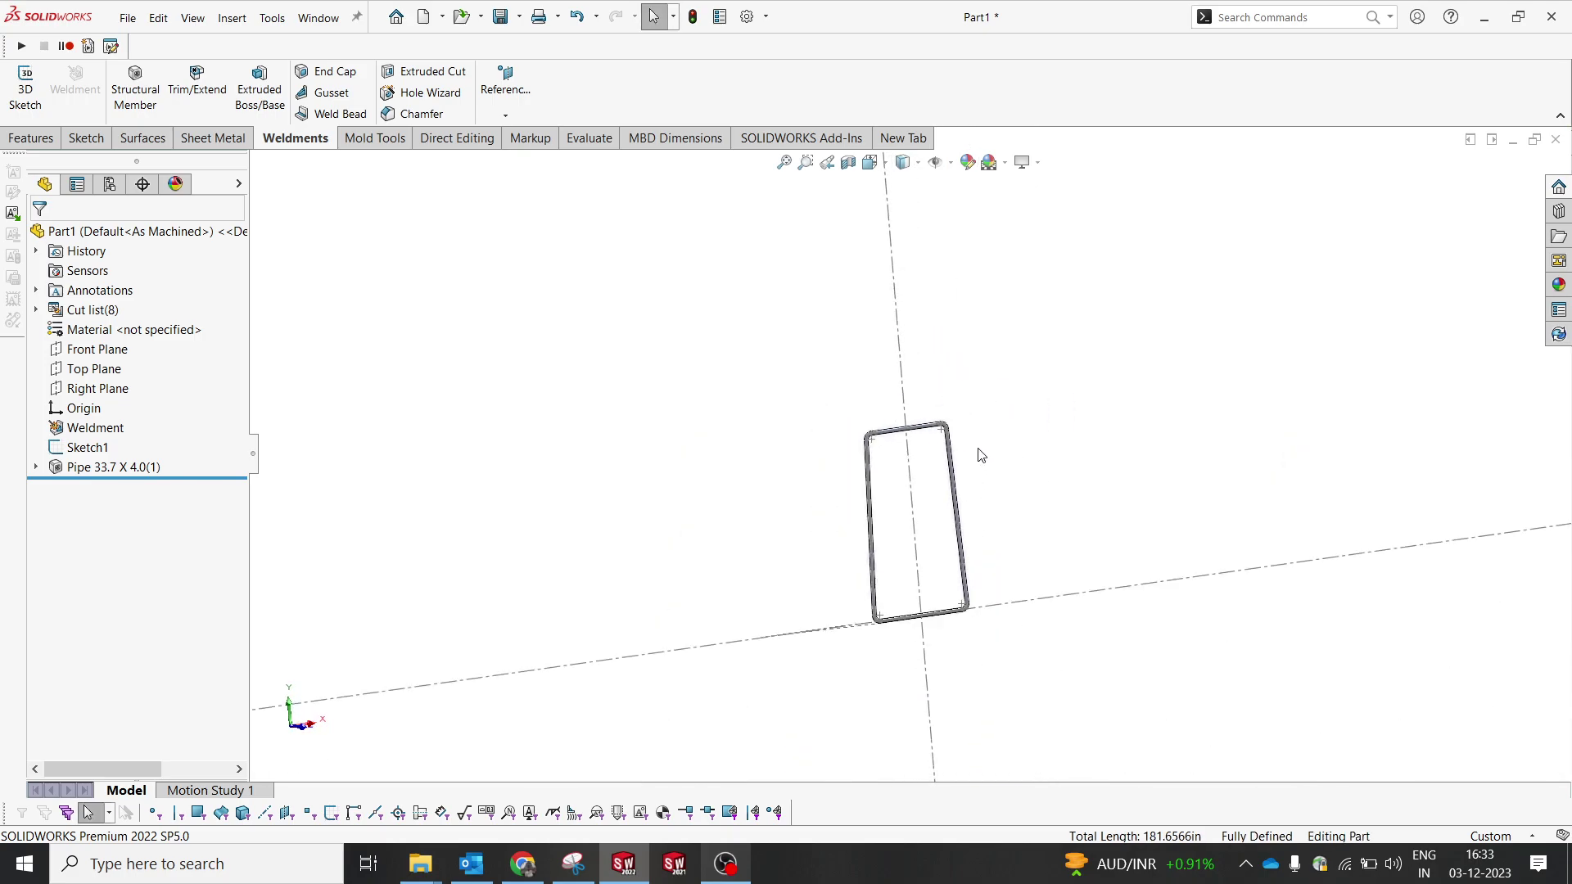
click(950, 163)
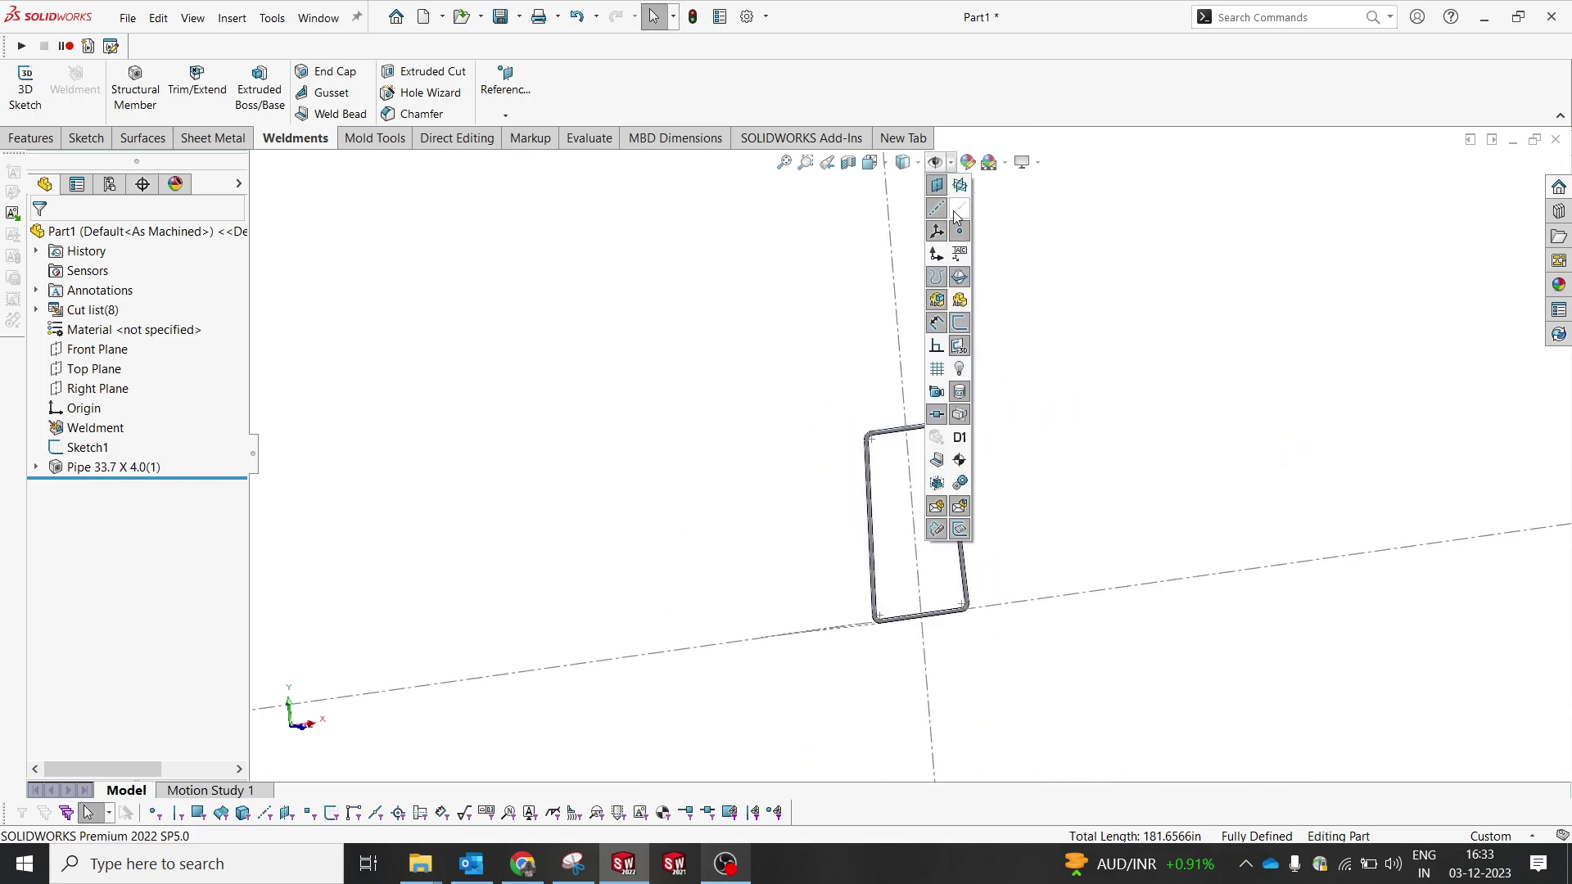
click(965, 327)
scroll(982, 588, down, 3)
middle_drag(979, 554, 972, 533)
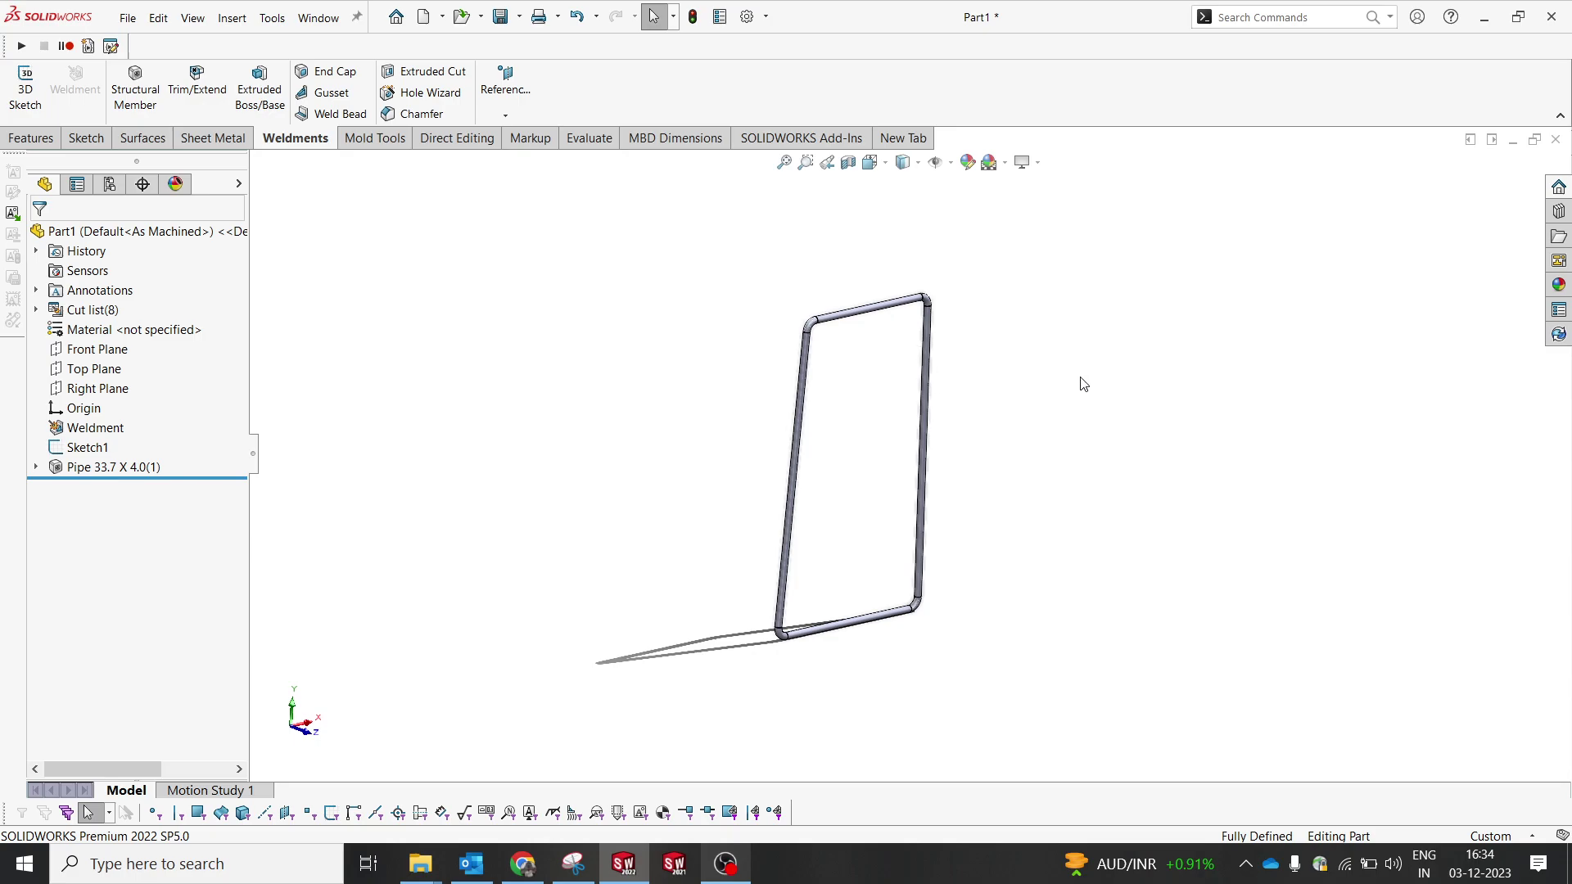
middle_drag(1083, 382, 969, 328)
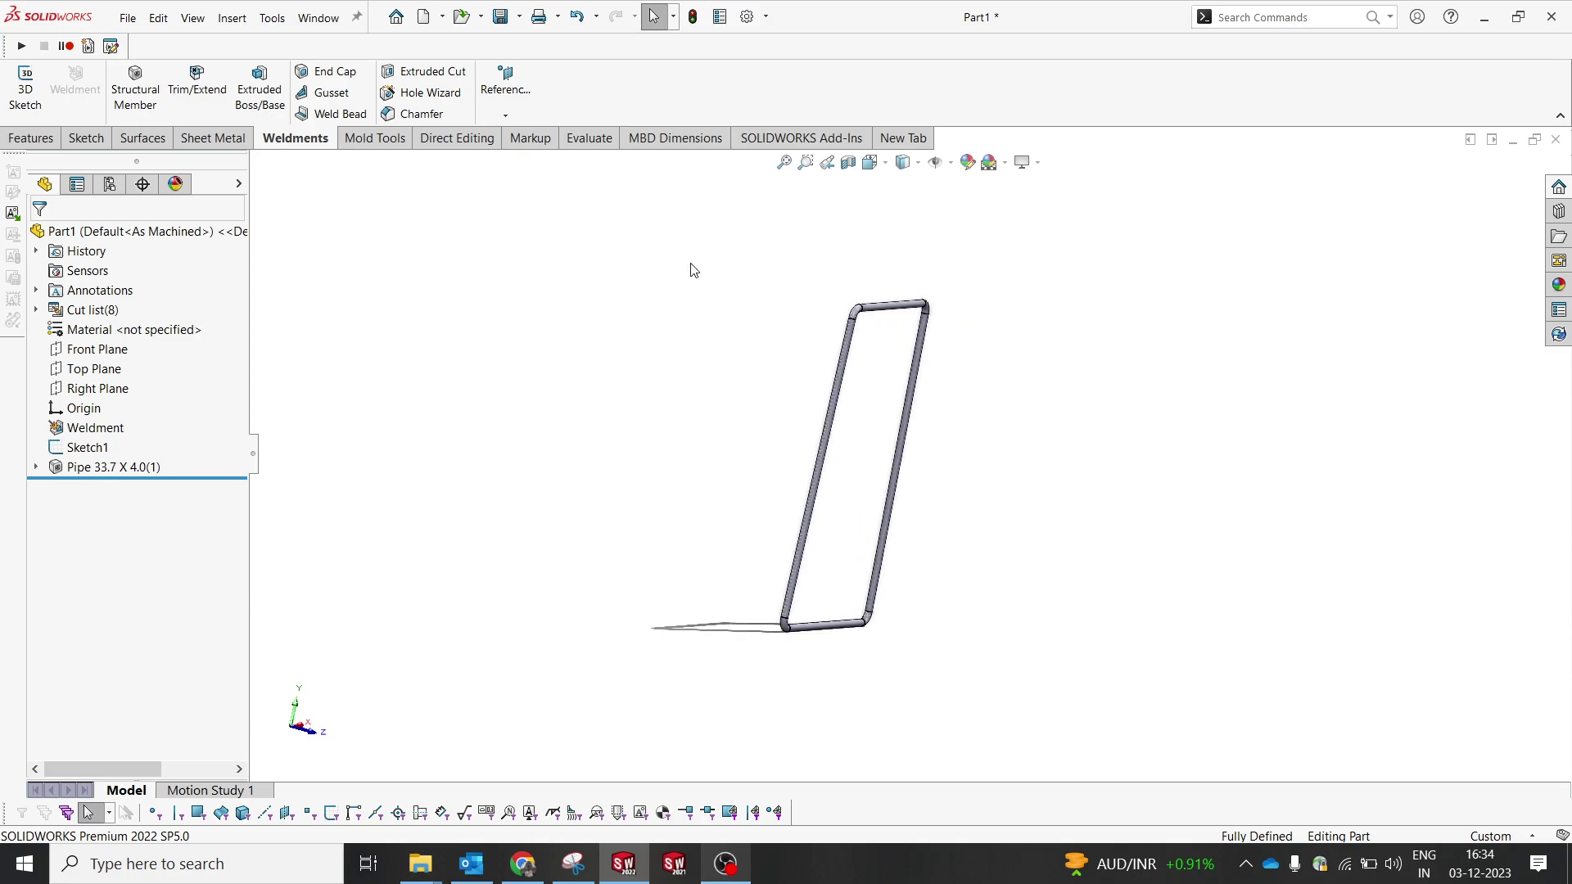
click(35, 140)
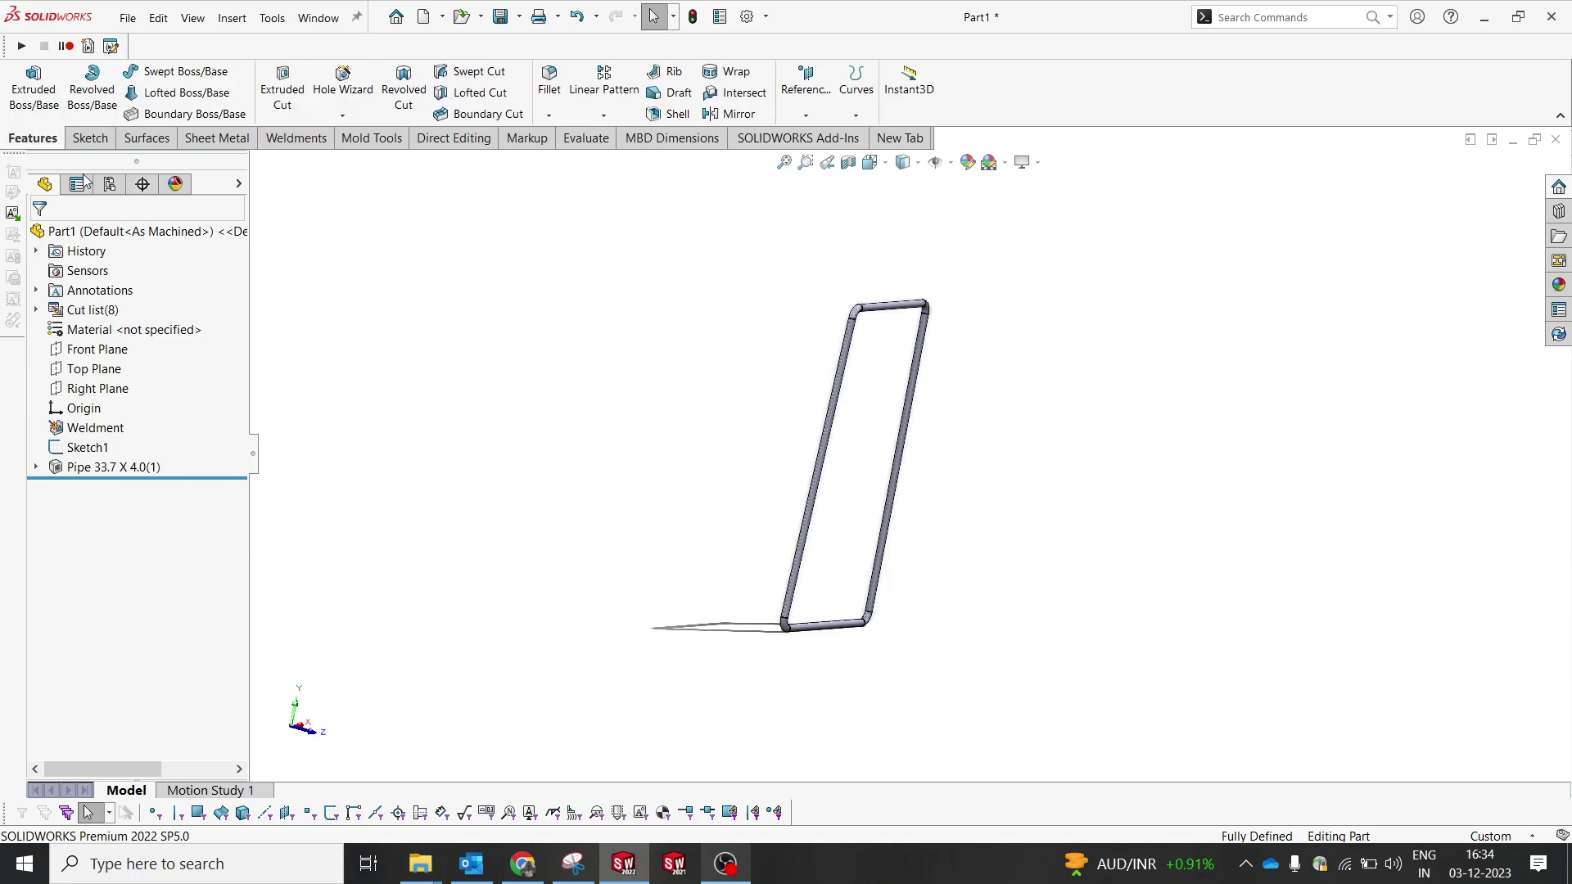
click(454, 138)
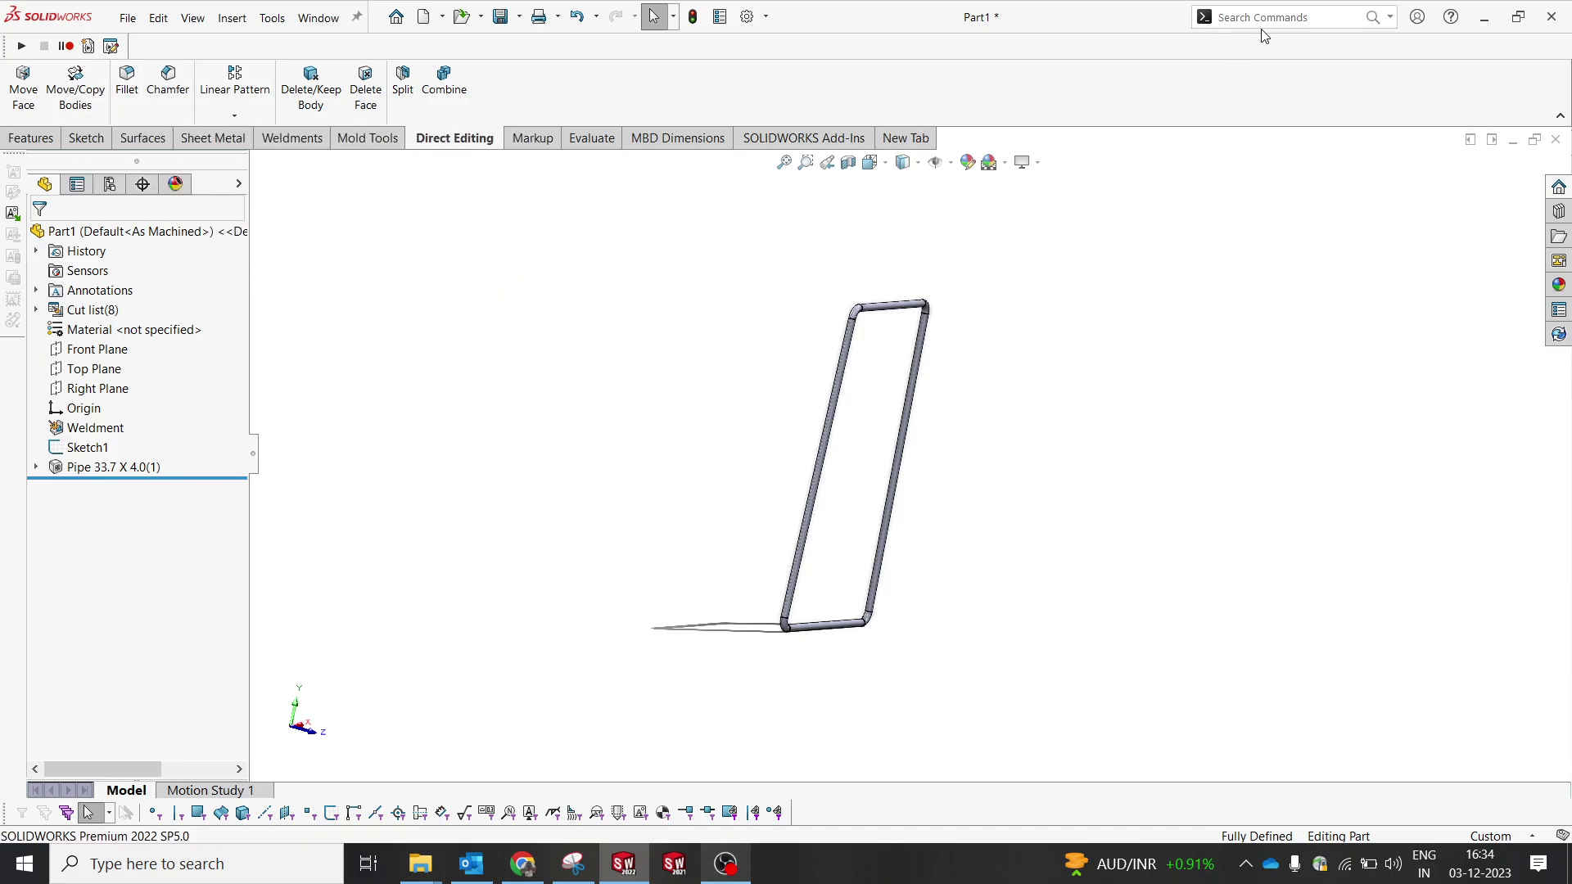
click(76, 82)
scroll(905, 311, down, 5)
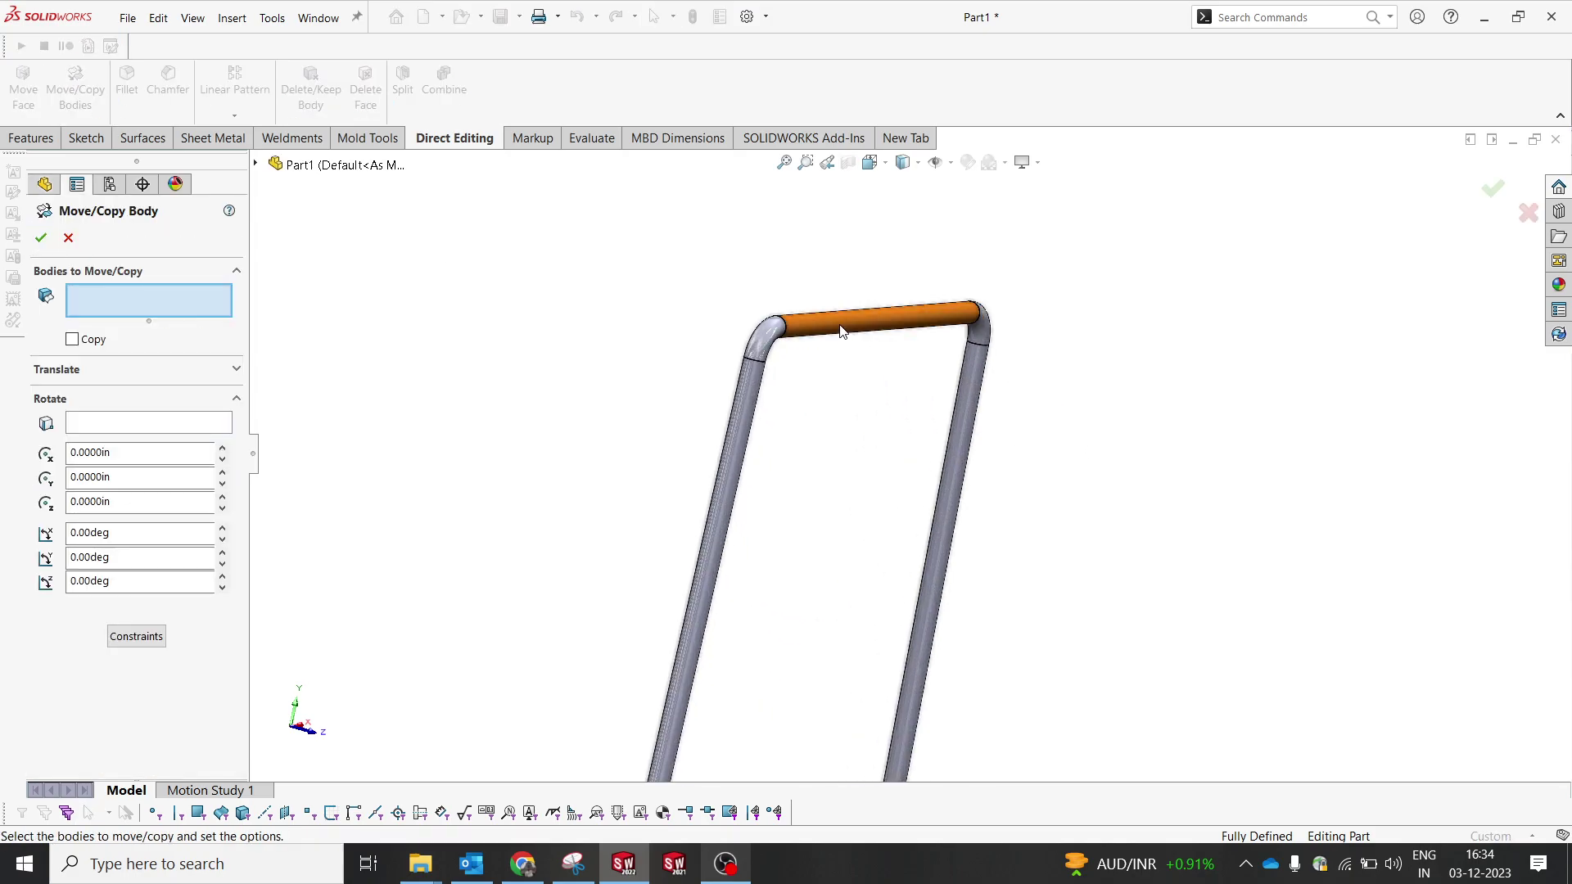
click(840, 326)
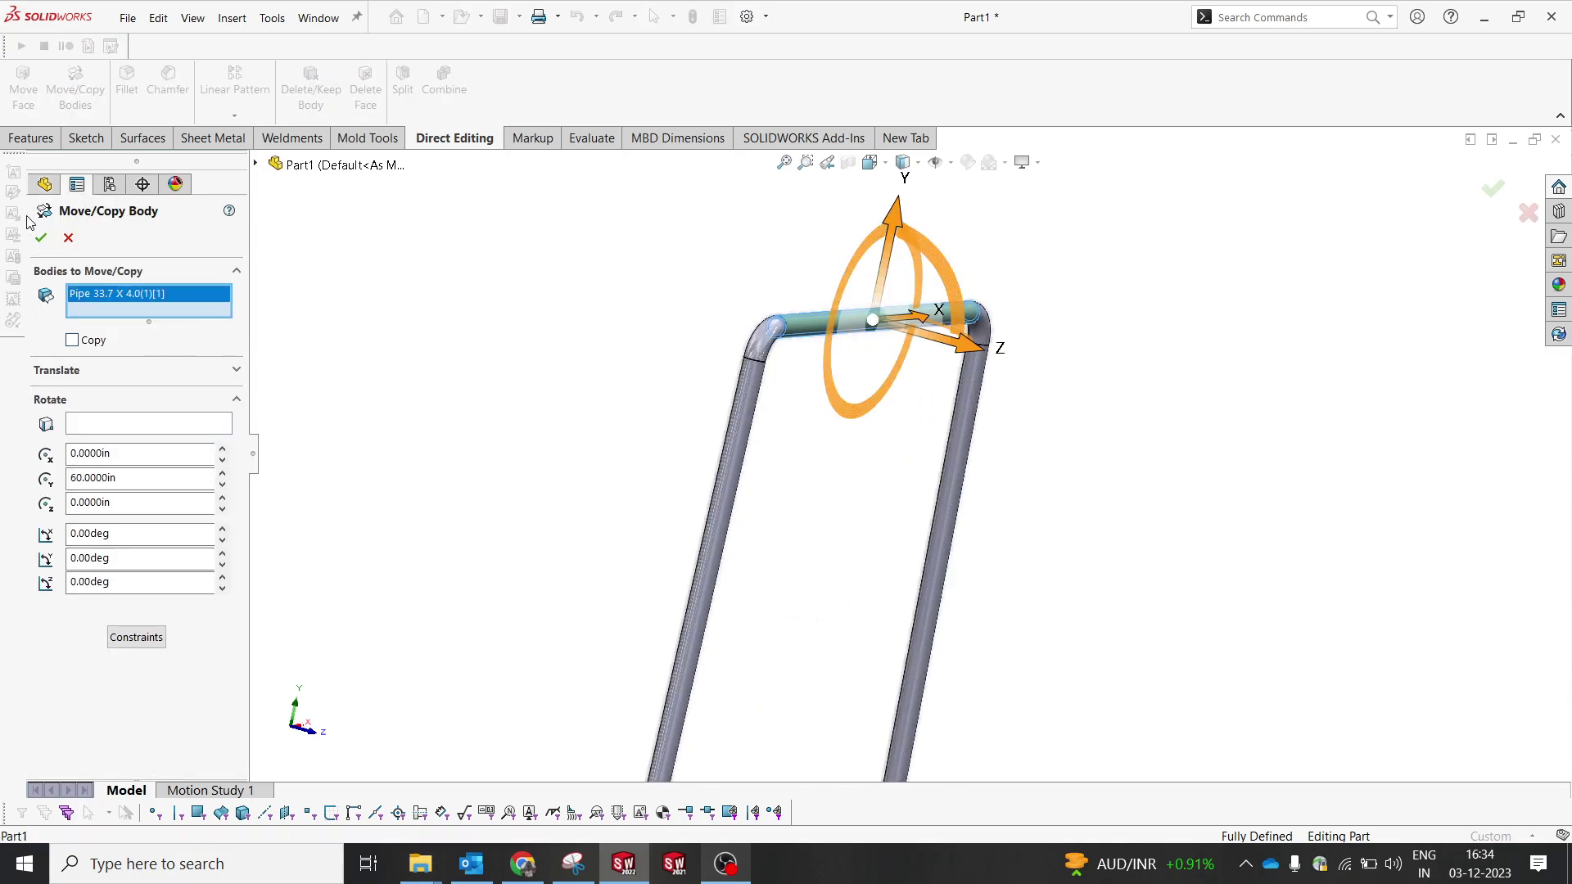
click(68, 237)
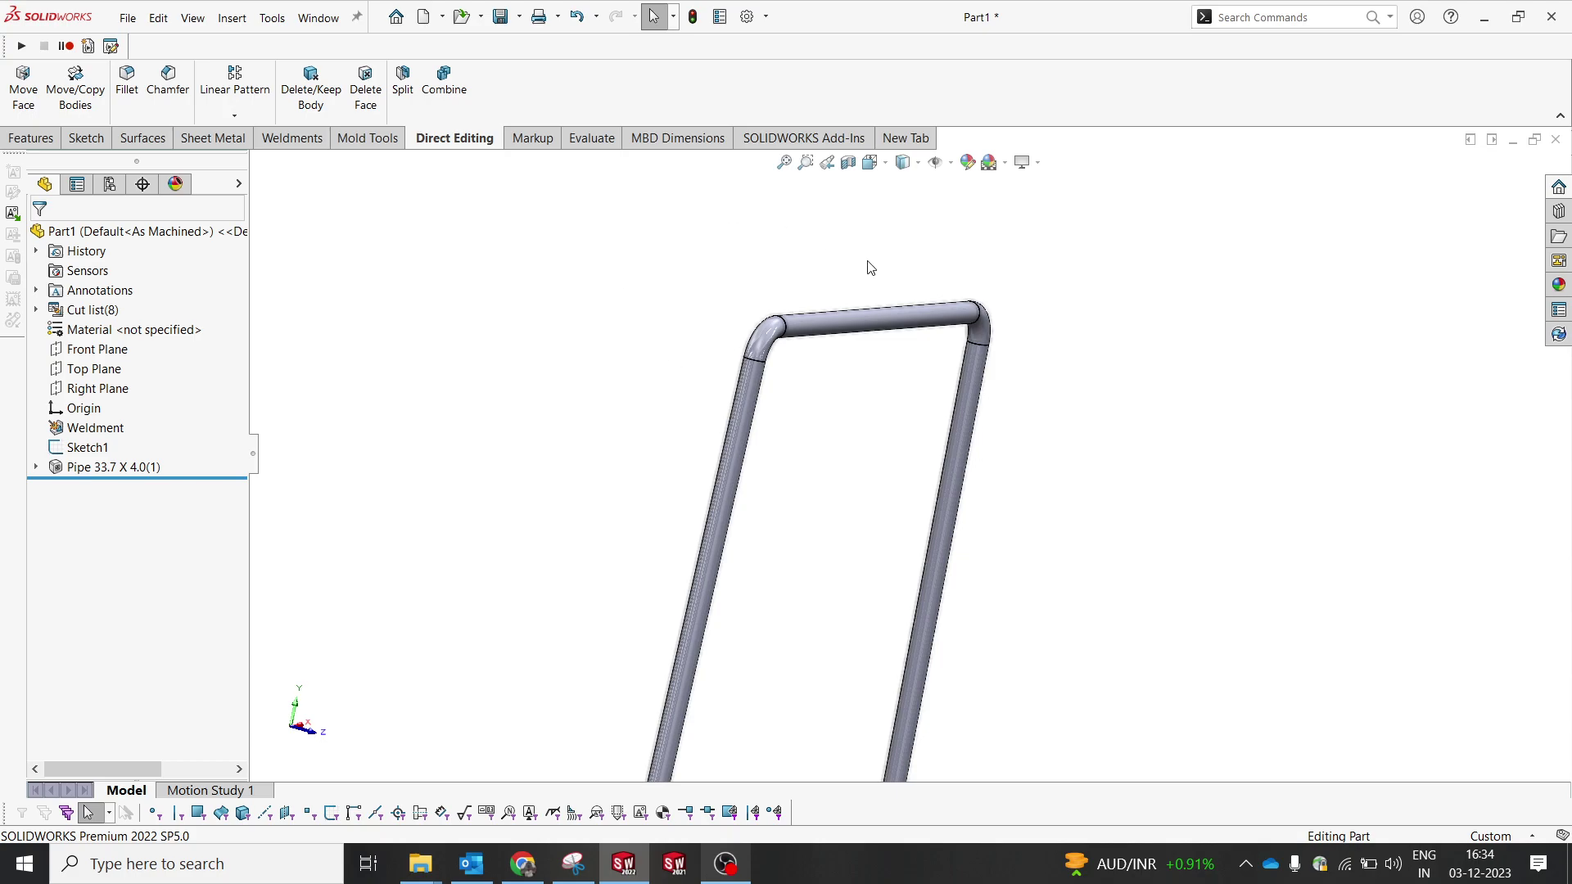
- Combine all the pipe bodies of the frame into one body with the Add operation
click(444, 82)
scroll(650, 327, up, 4)
drag(775, 343, 1047, 741)
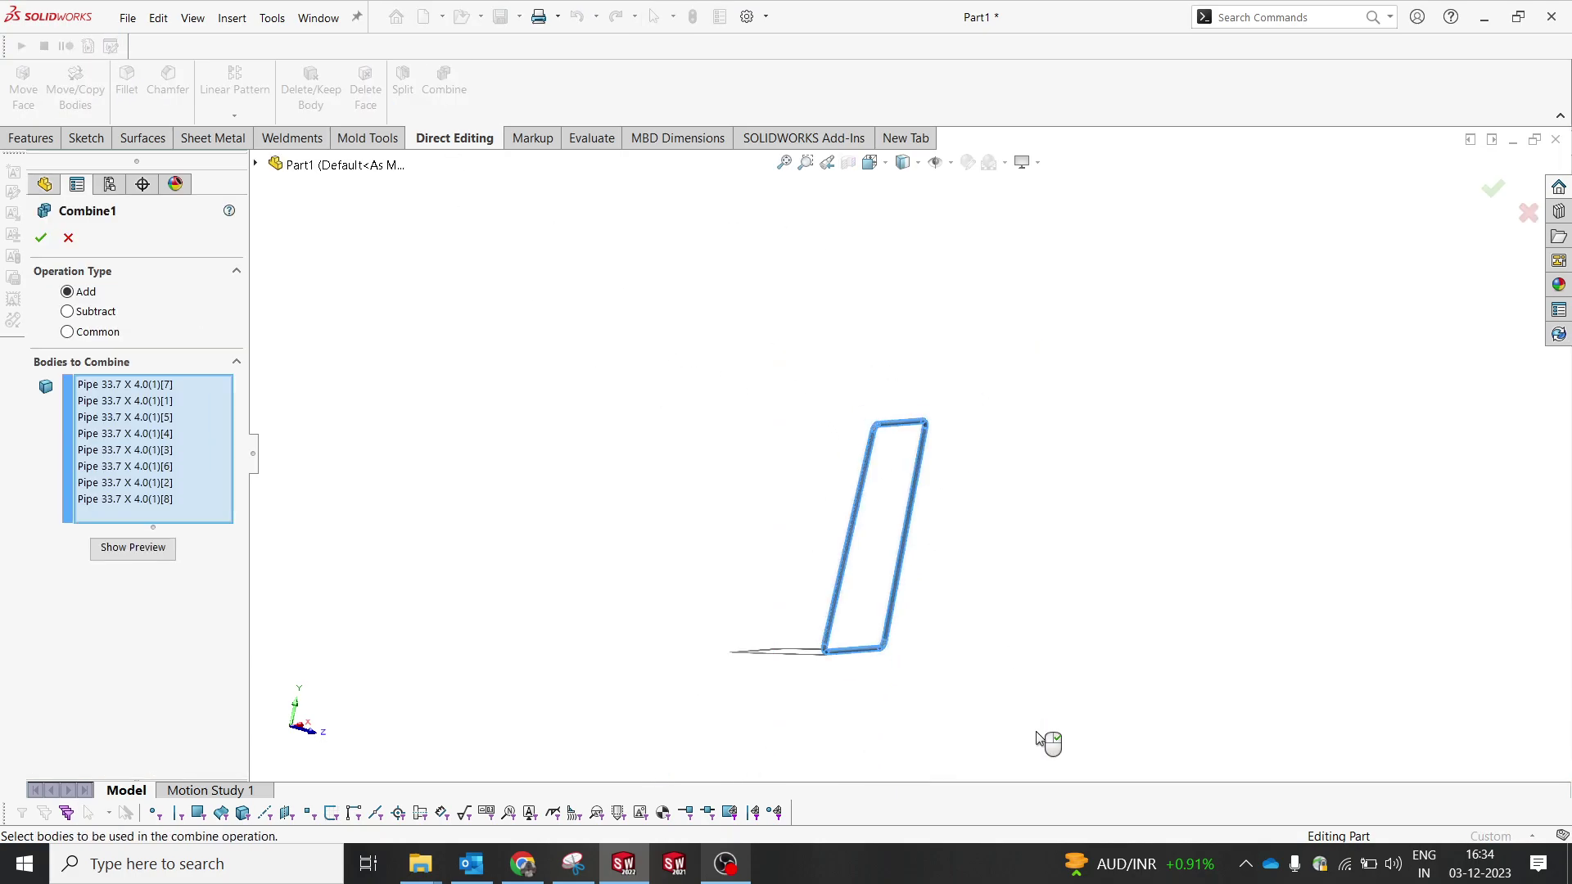
click(40, 237)
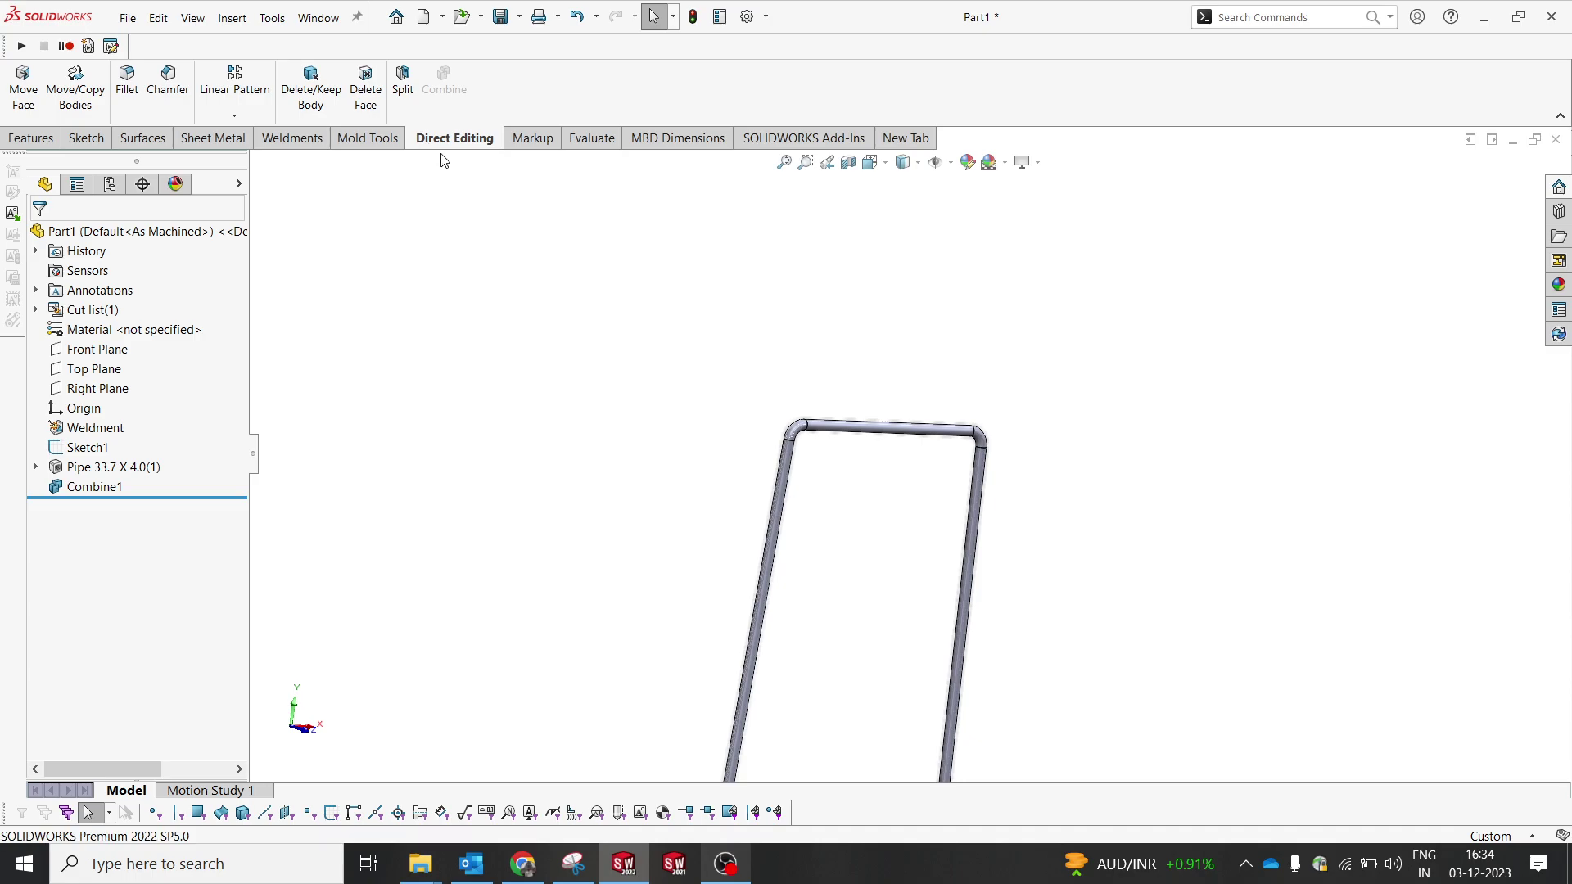
- Start Move/Copy Body, display the temporary axes and set the top pipe's centre axis as the rotation axis
click(75, 90)
click(880, 426)
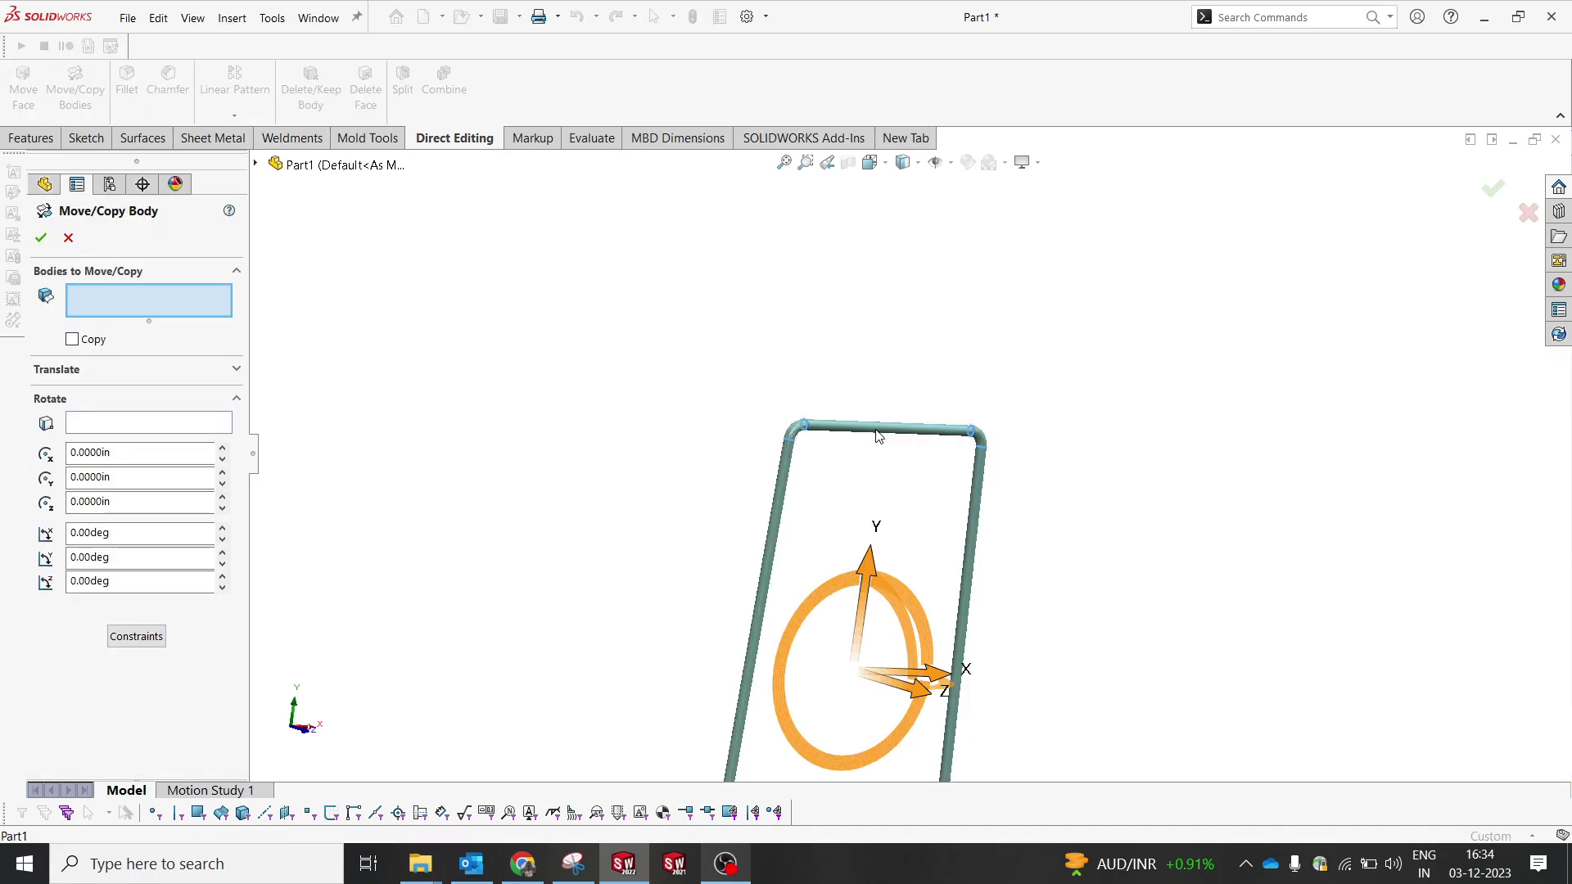
click(951, 162)
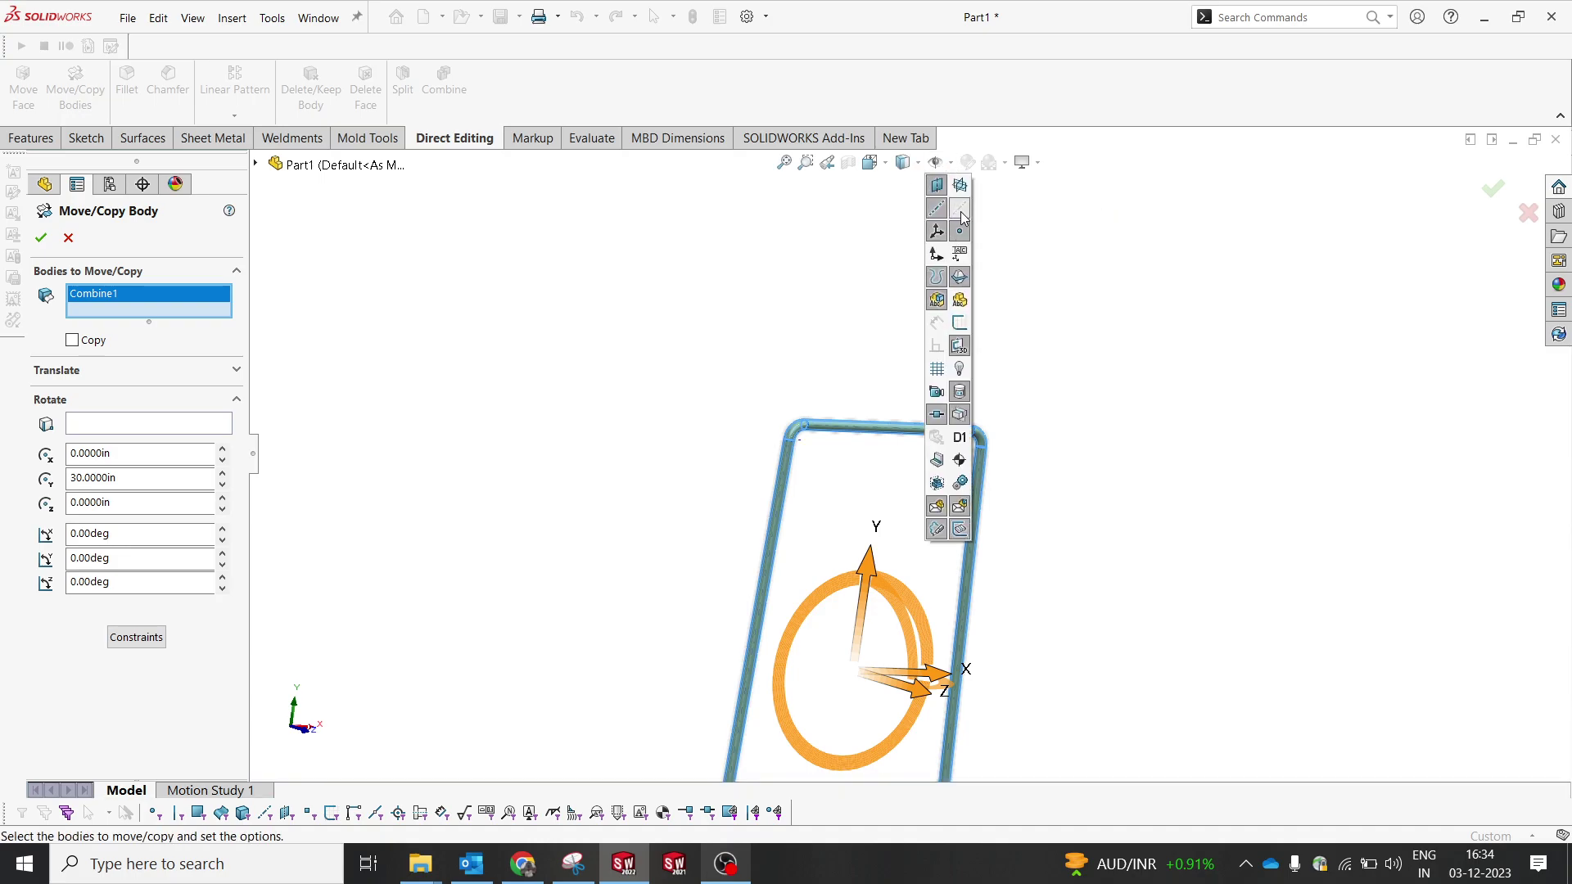
scroll(881, 419, down, 10)
click(763, 413)
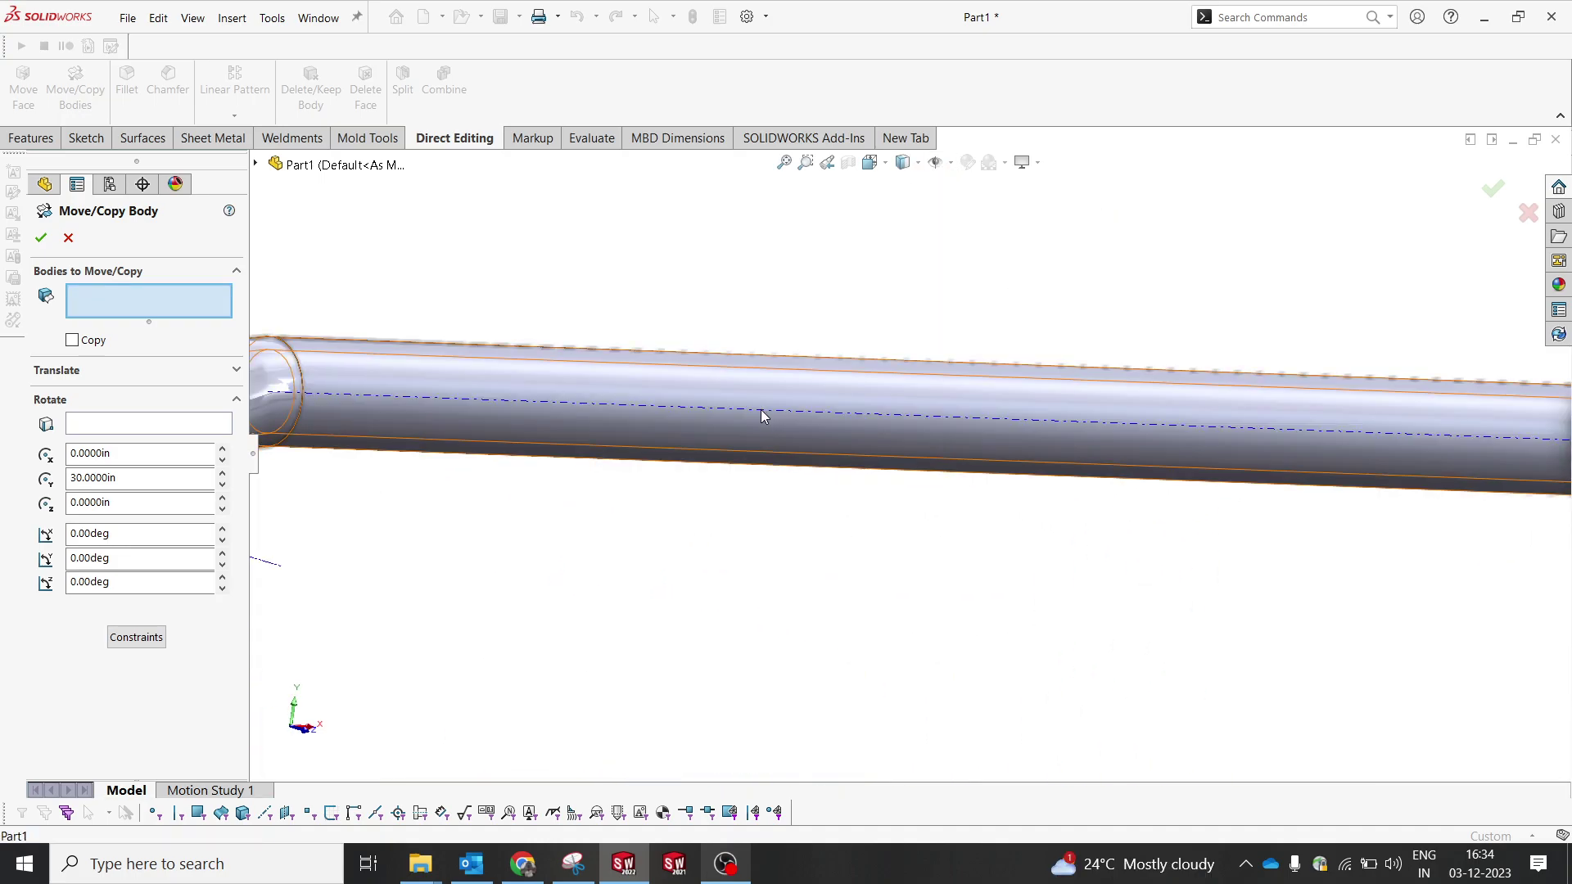
click(89, 424)
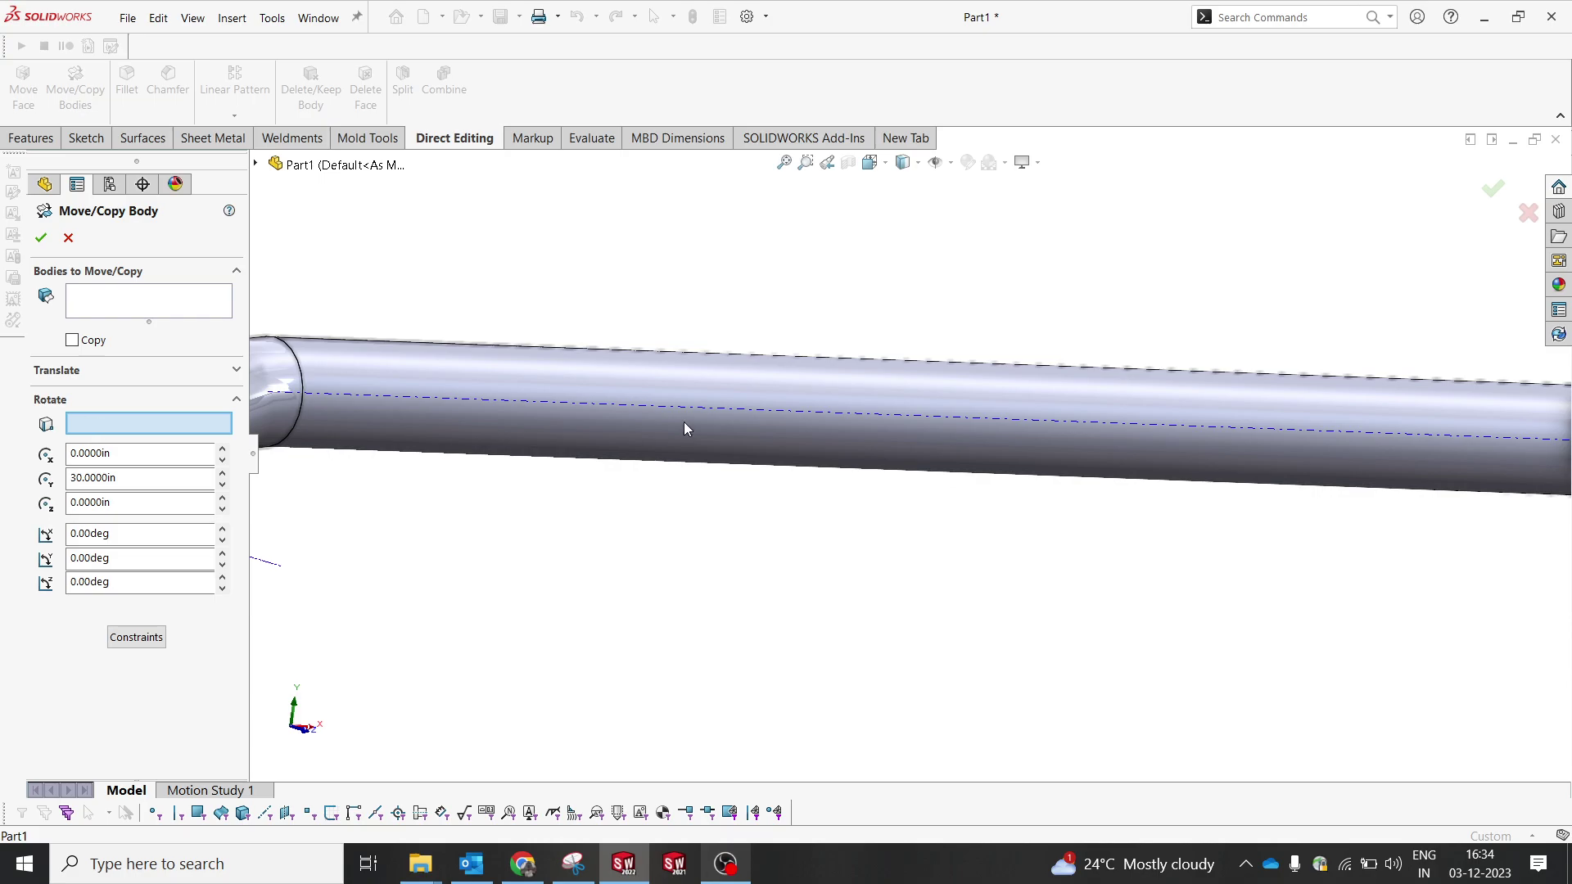
click(668, 407)
- Select the combined frame as the body to move and set its rotation angle to 30 degrees
click(104, 293)
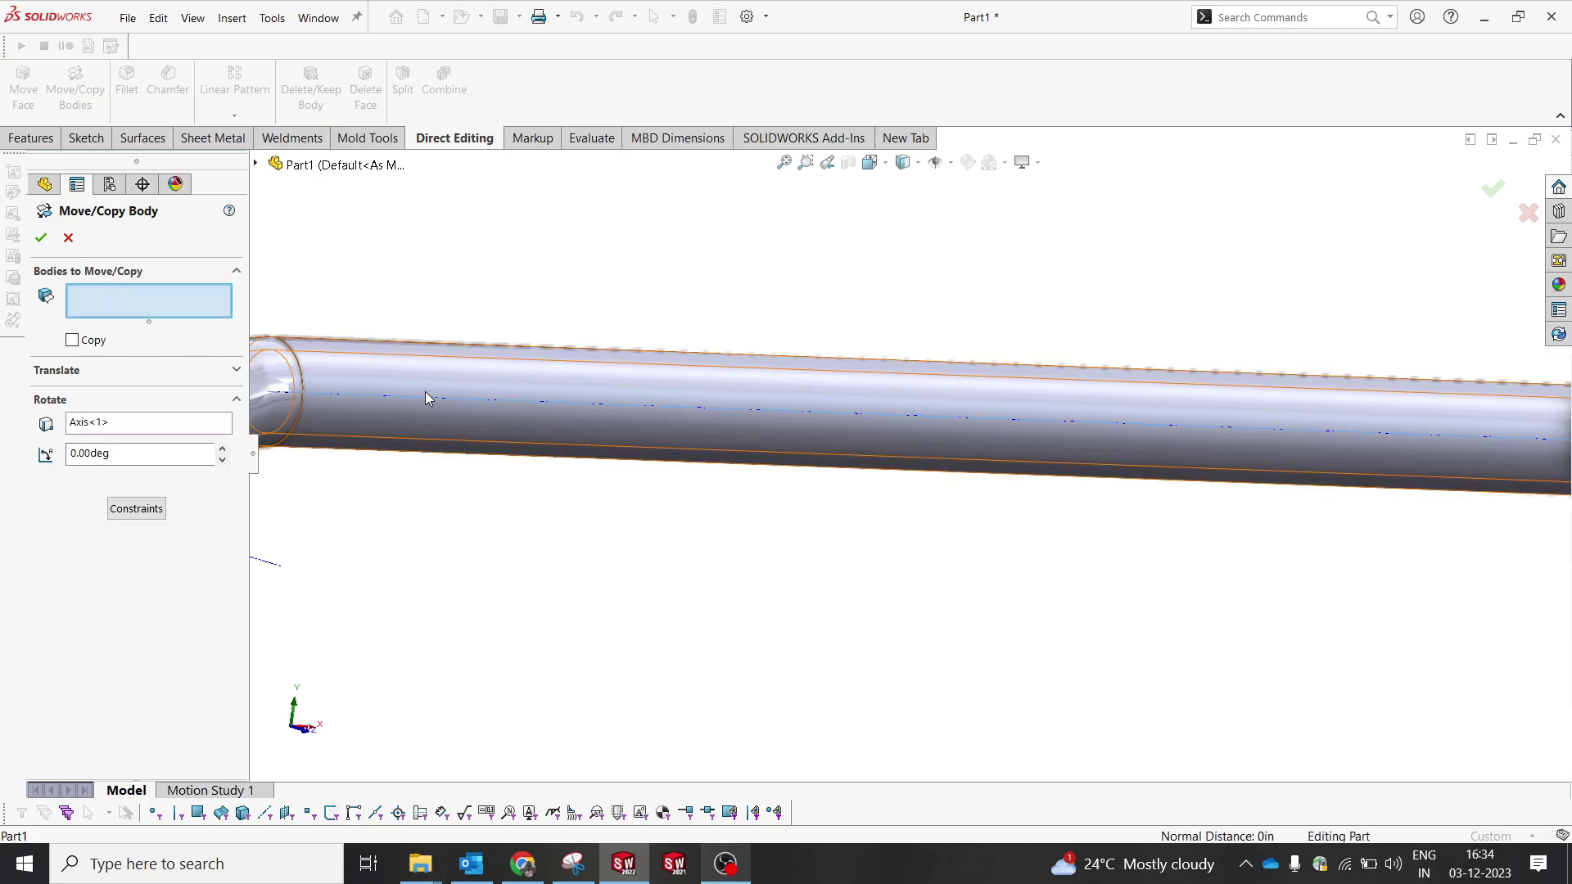
click(425, 392)
click(123, 453)
text(30)
key(Return)
- Try lowering the frame's rotation angle to 26 degrees
scroll(837, 410, up, 10)
middle_drag(878, 430, 992, 429)
scroll(950, 524, up, 5)
scroll(946, 540, down, 1)
mouse_move(948, 484)
middle_down()
mouse_move(954, 467)
mouse_move(963, 483)
middle_up()
click(222, 461)
click(222, 461)
click(222, 460)
click(222, 461)
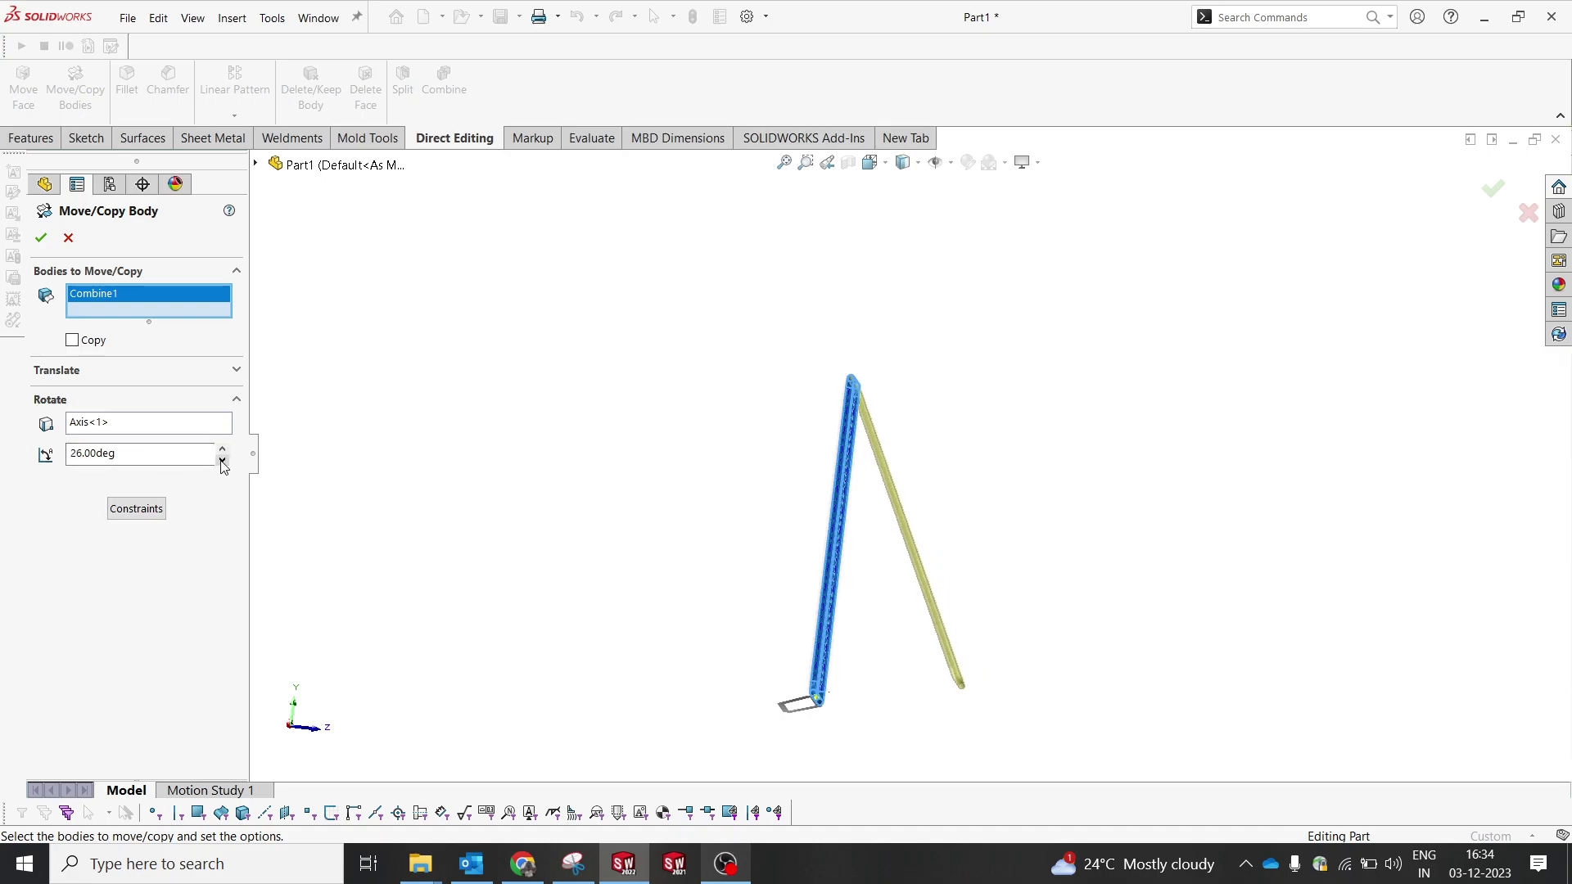
- Set the frame's rotation angle to 30 degrees about the top pipe's axis and apply the body move
double_click(126, 455)
text(30)
key(Return)
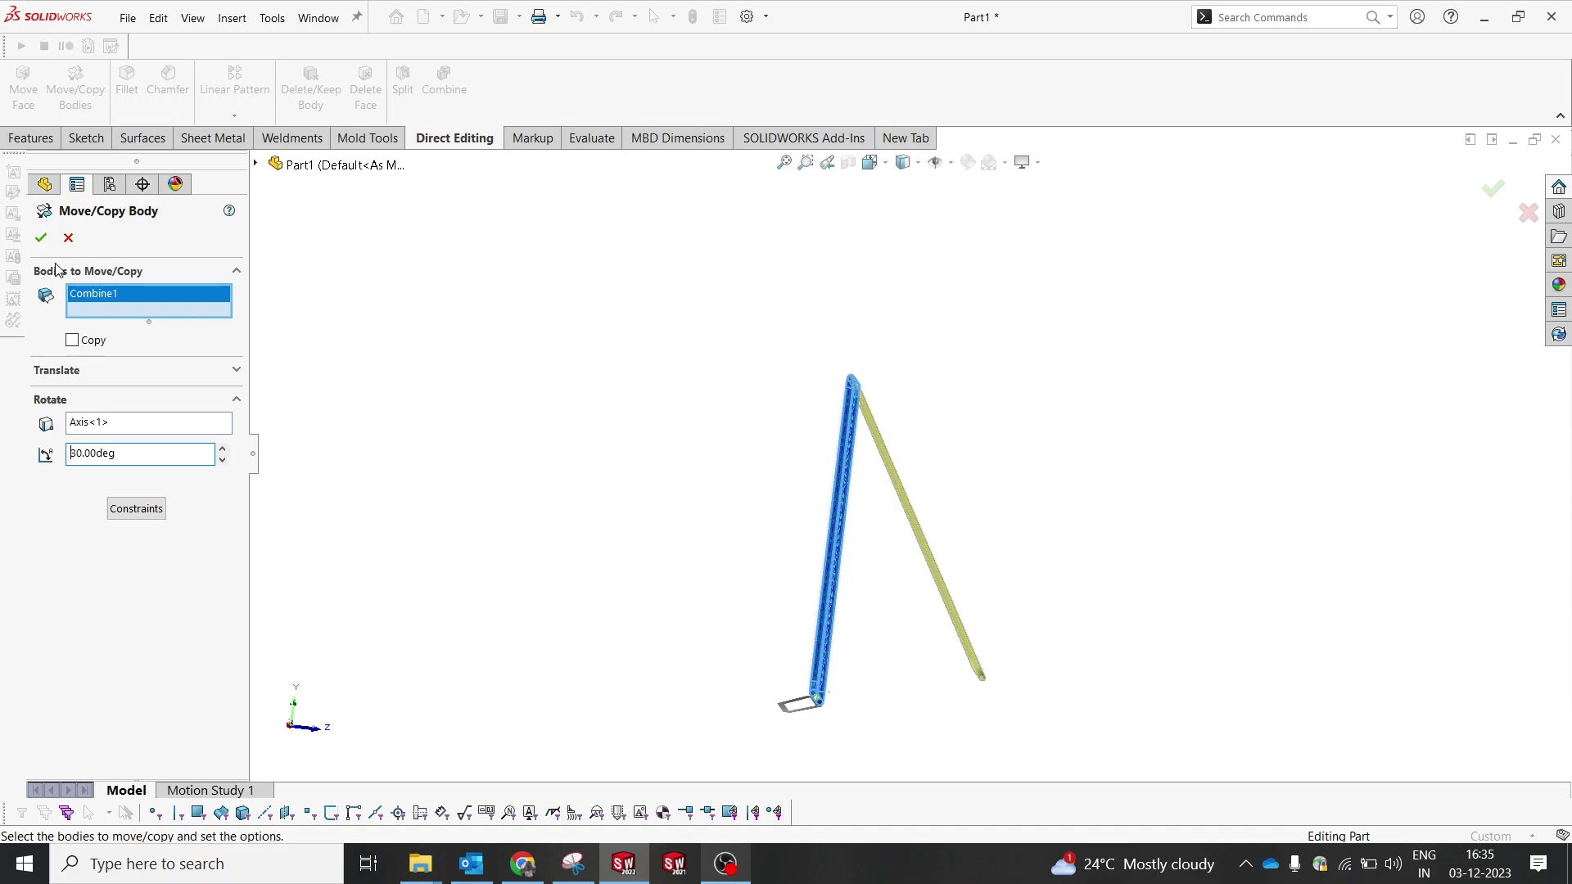
click(41, 238)
middle_drag(762, 403, 751, 447)
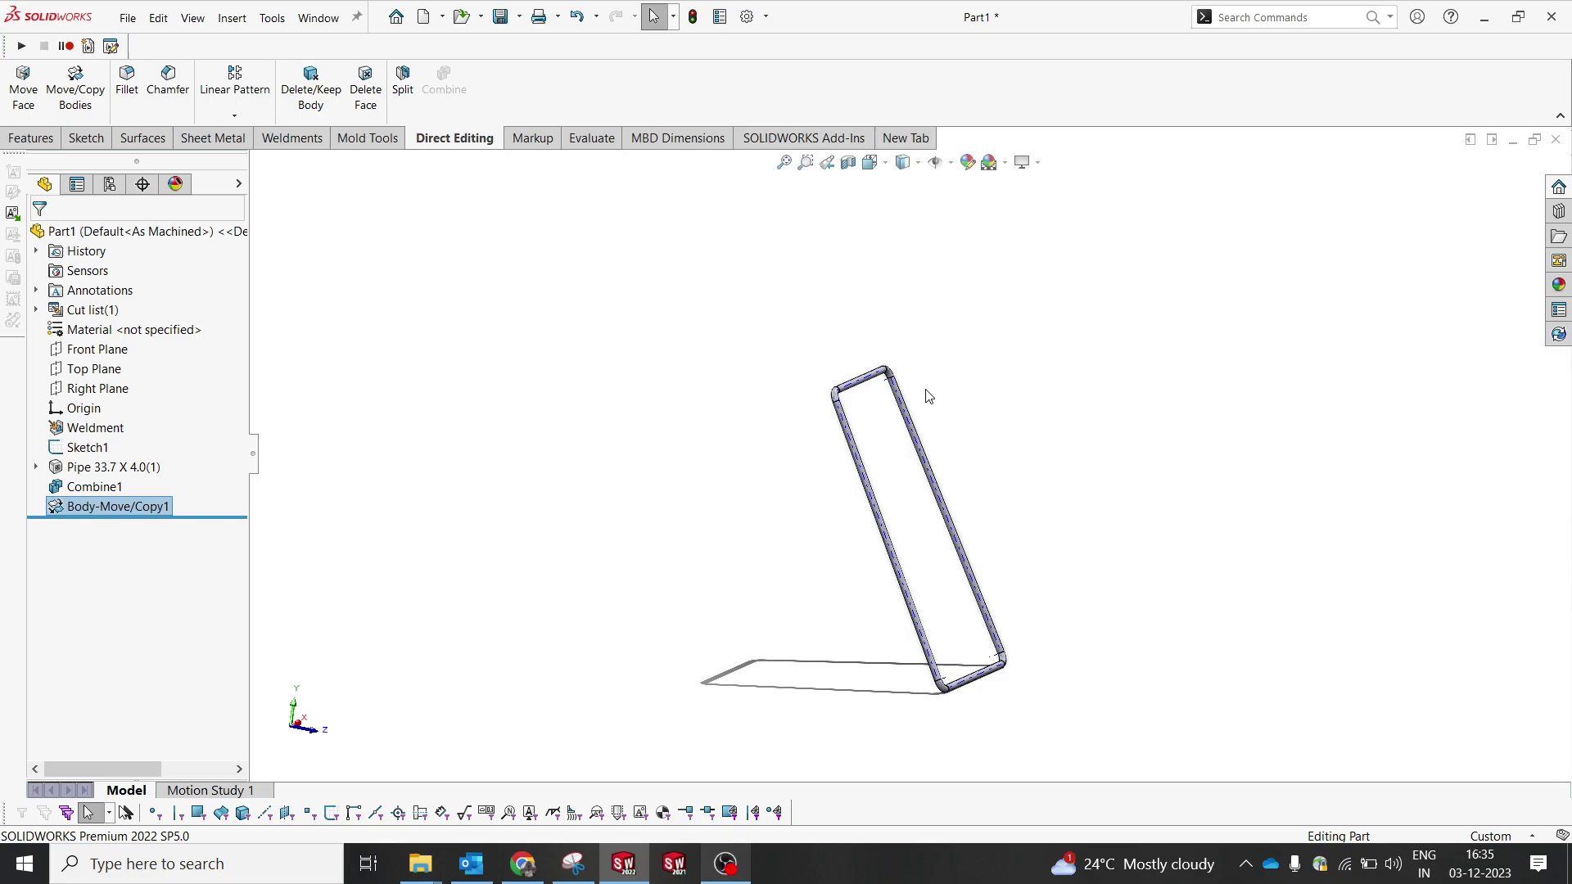
click(496, 441)
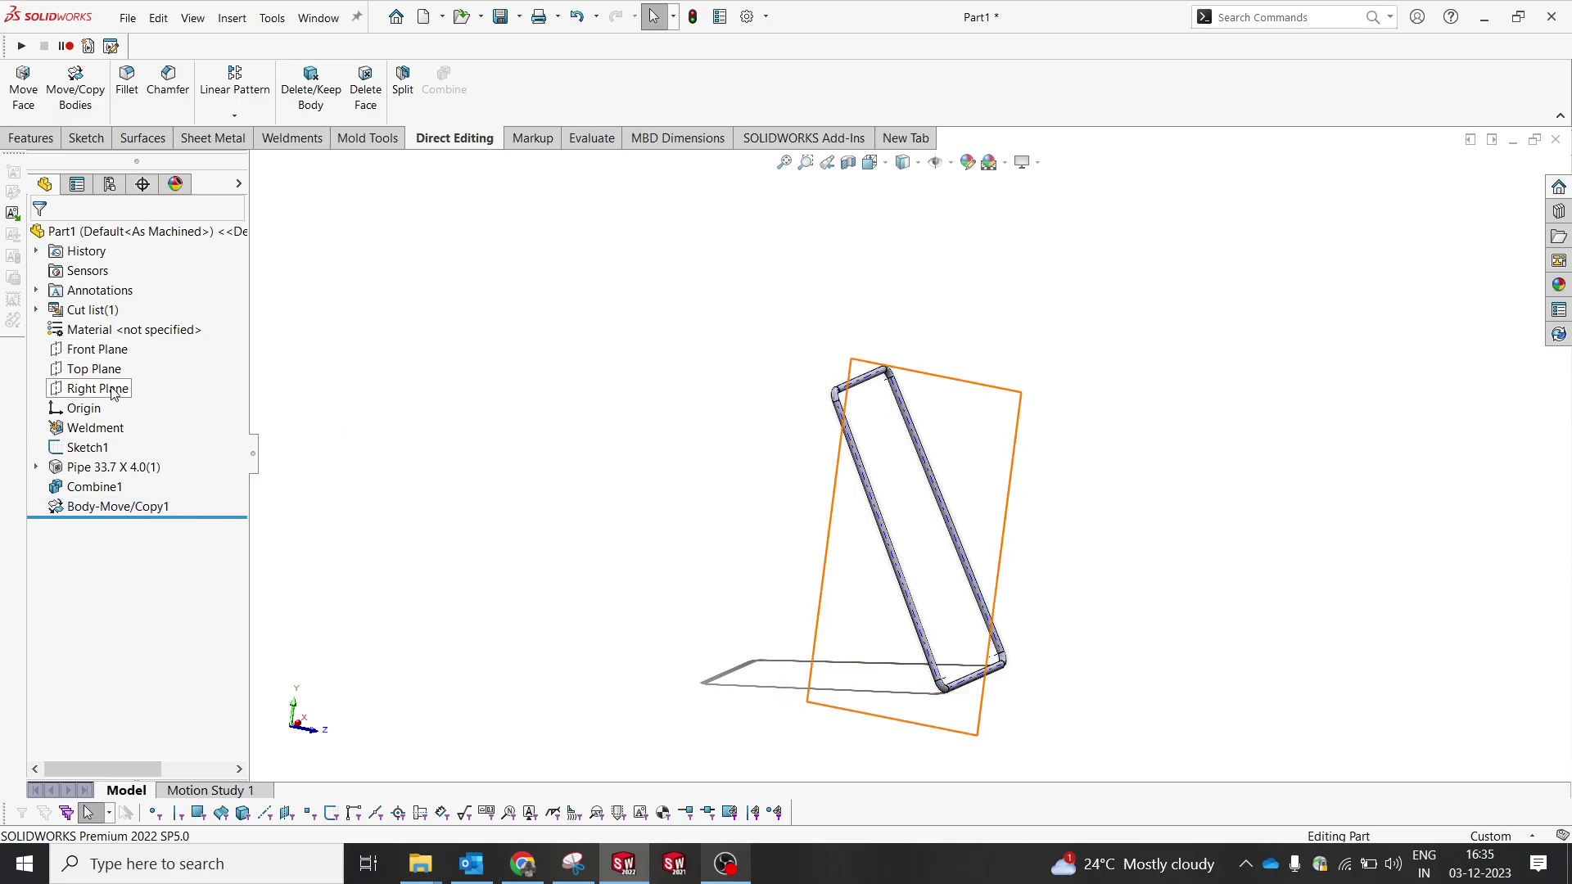
click(99, 388)
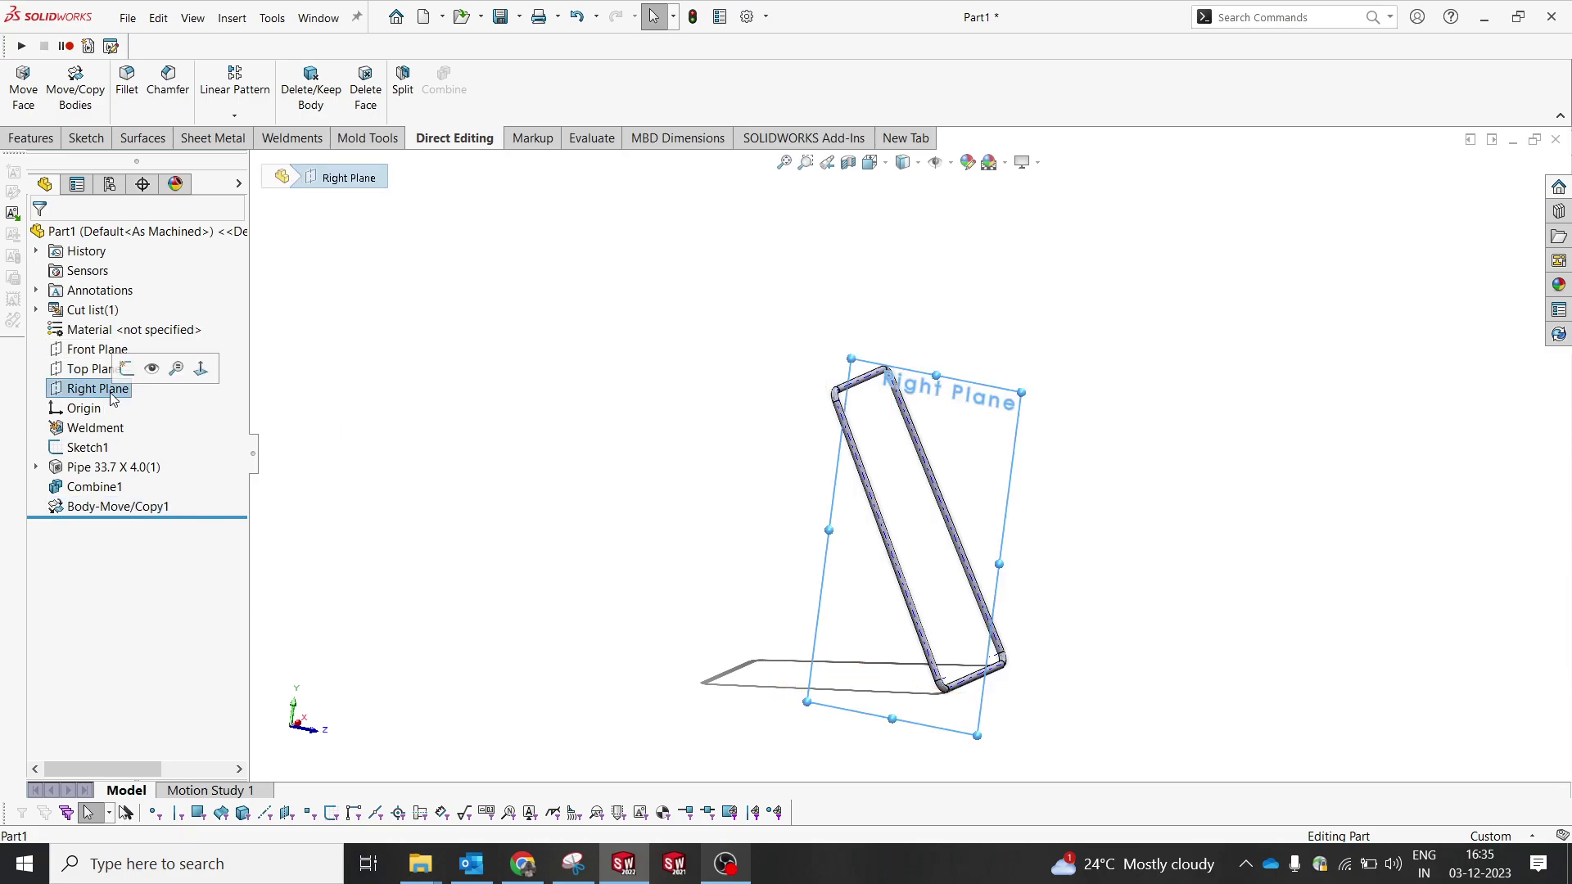
middle_drag(892, 491, 873, 534)
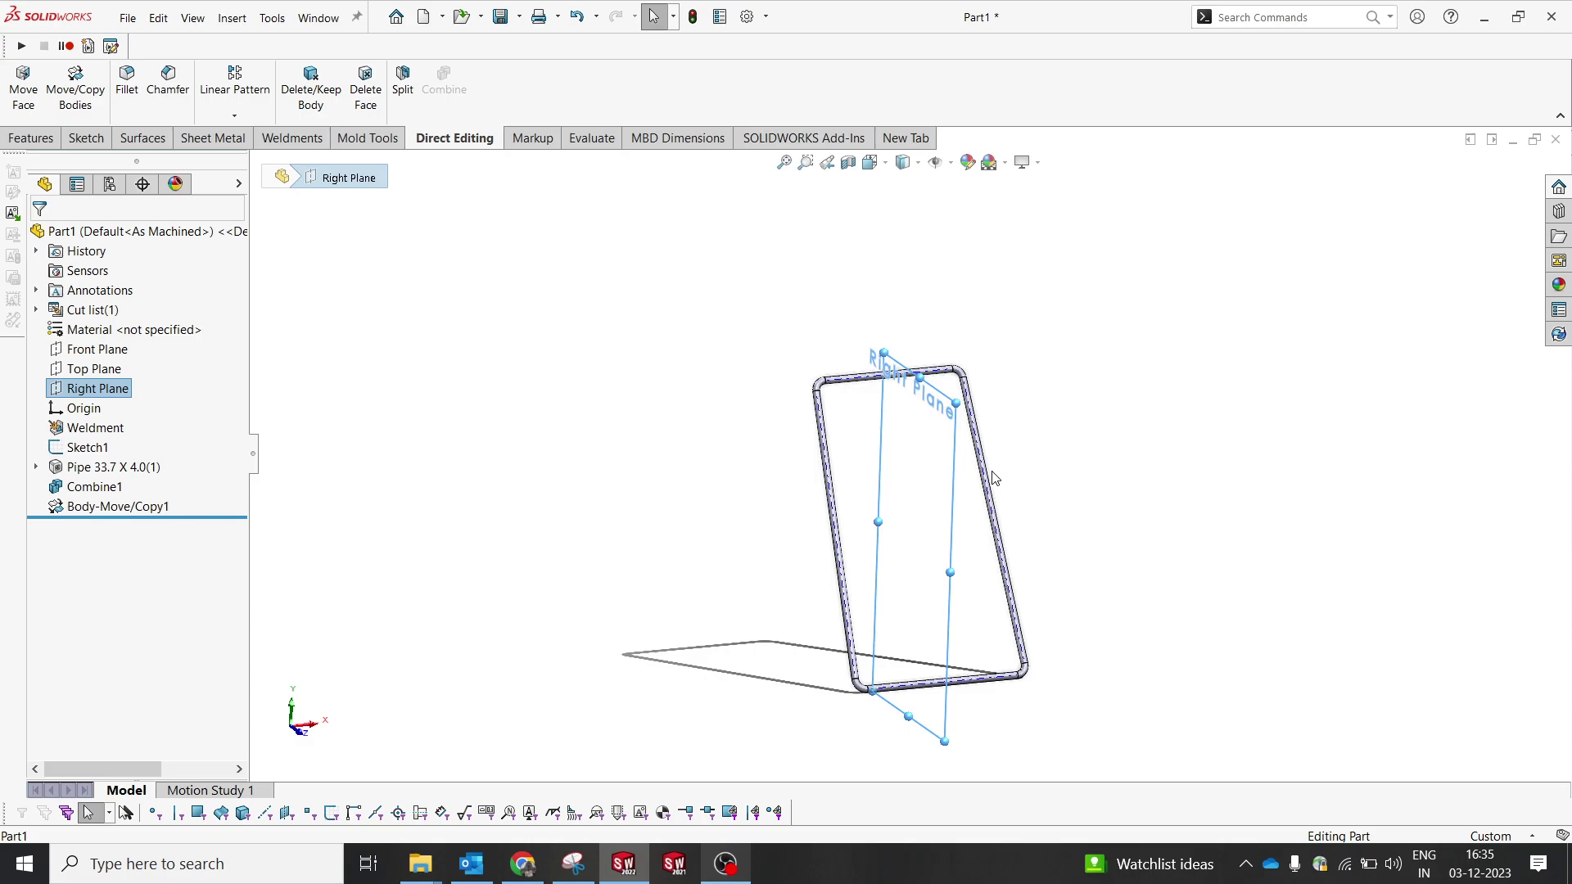
click(600, 371)
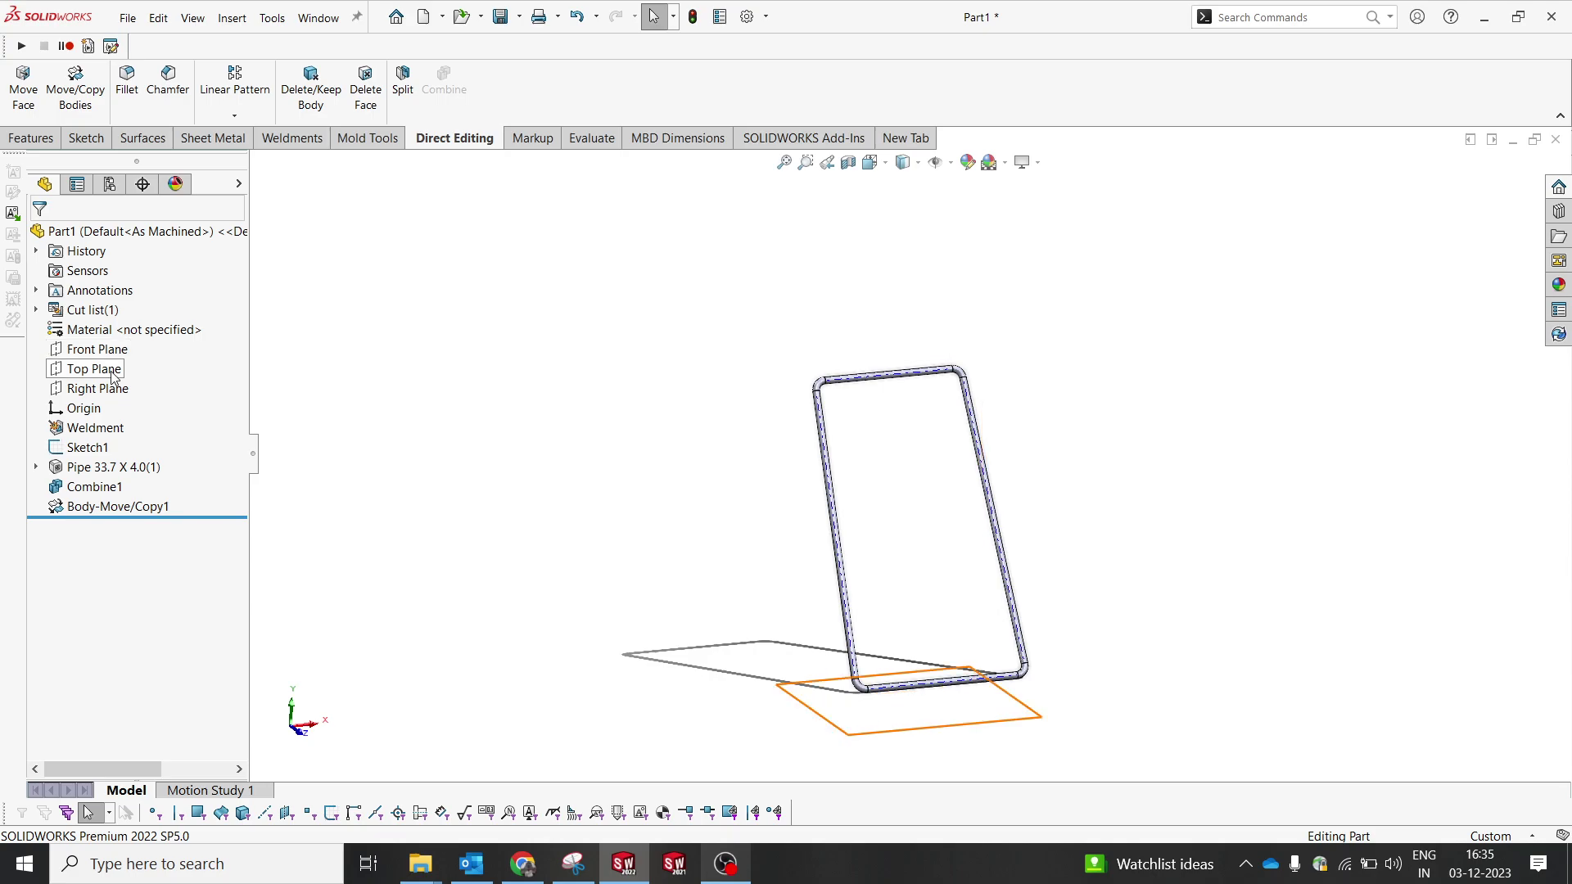
- Display the part's sketches so that the original vertical frame sketch can be selected
click(949, 164)
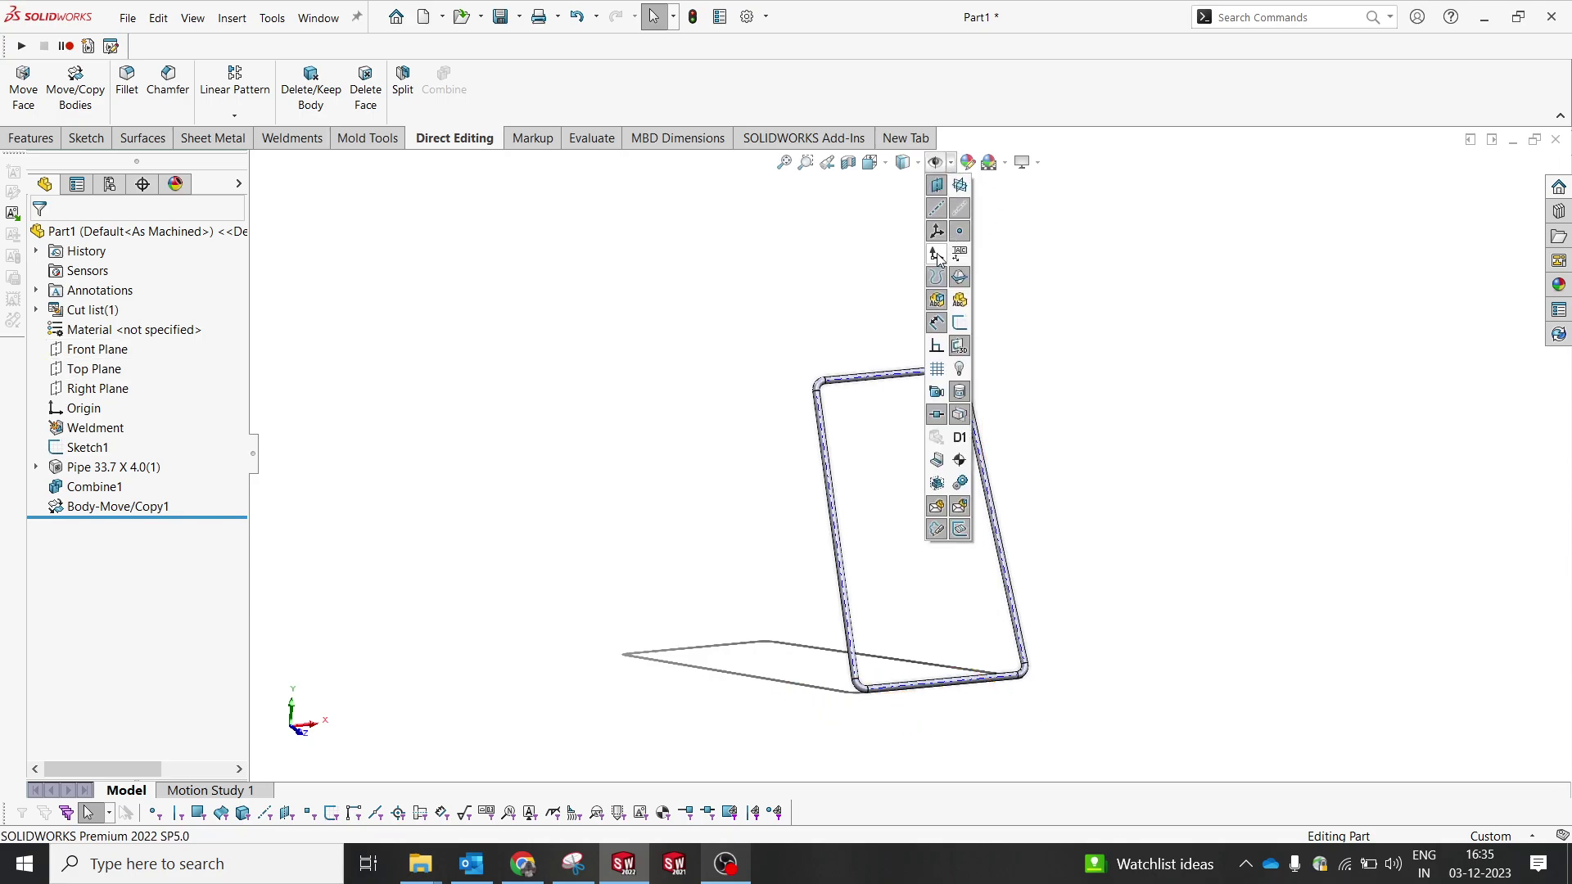
click(960, 324)
scroll(1007, 459, down, 5)
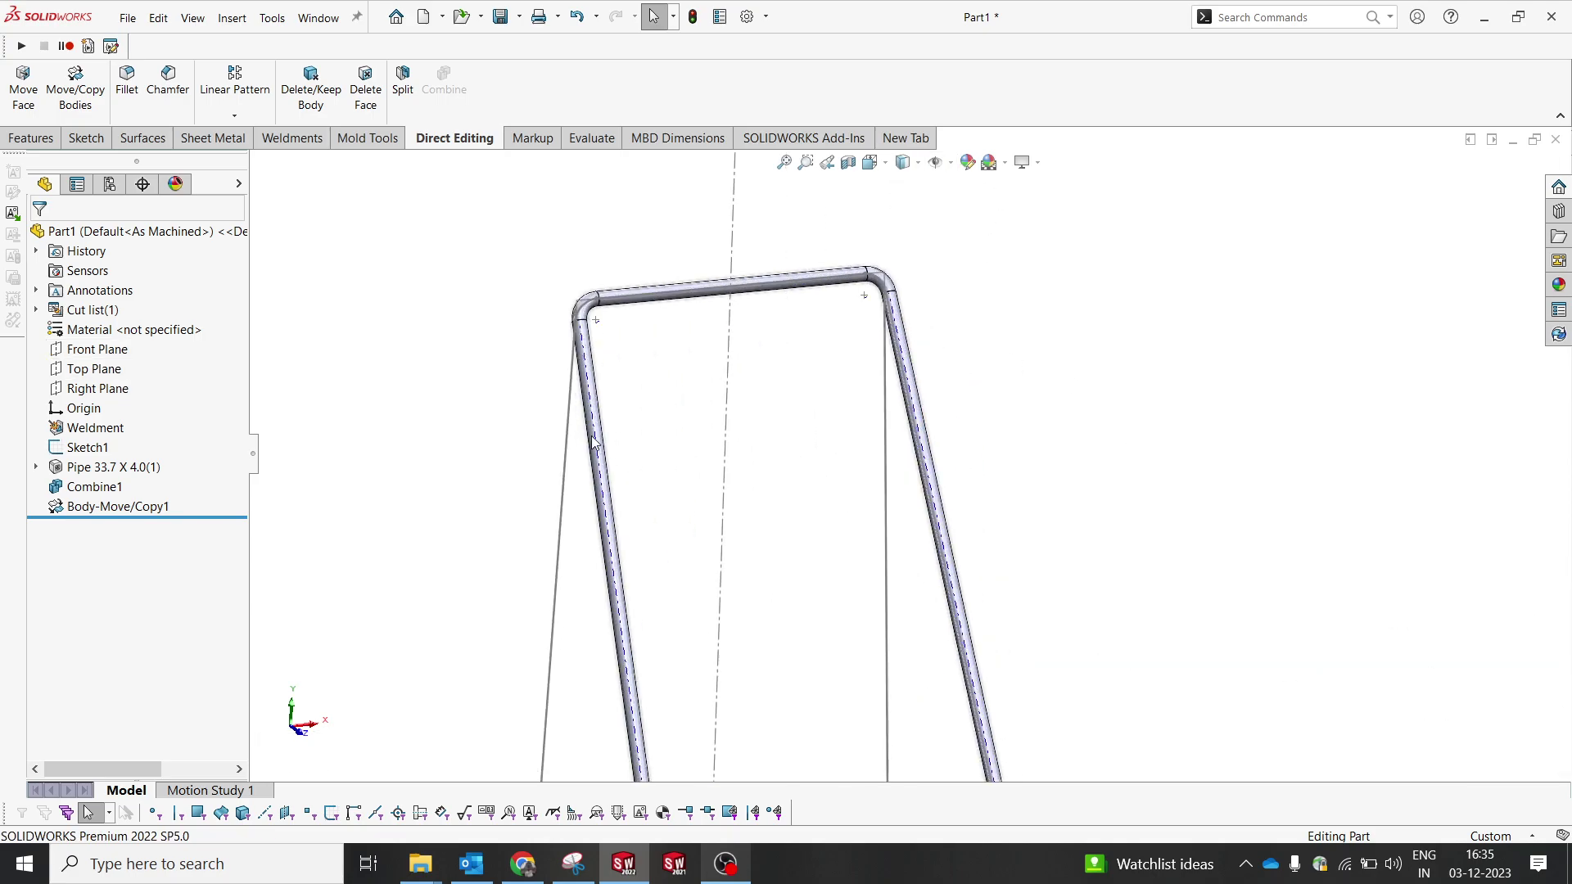
- Create a reference plane coincident with Sketch1's left side line and the tilted left pipe's centre axis
click(566, 418)
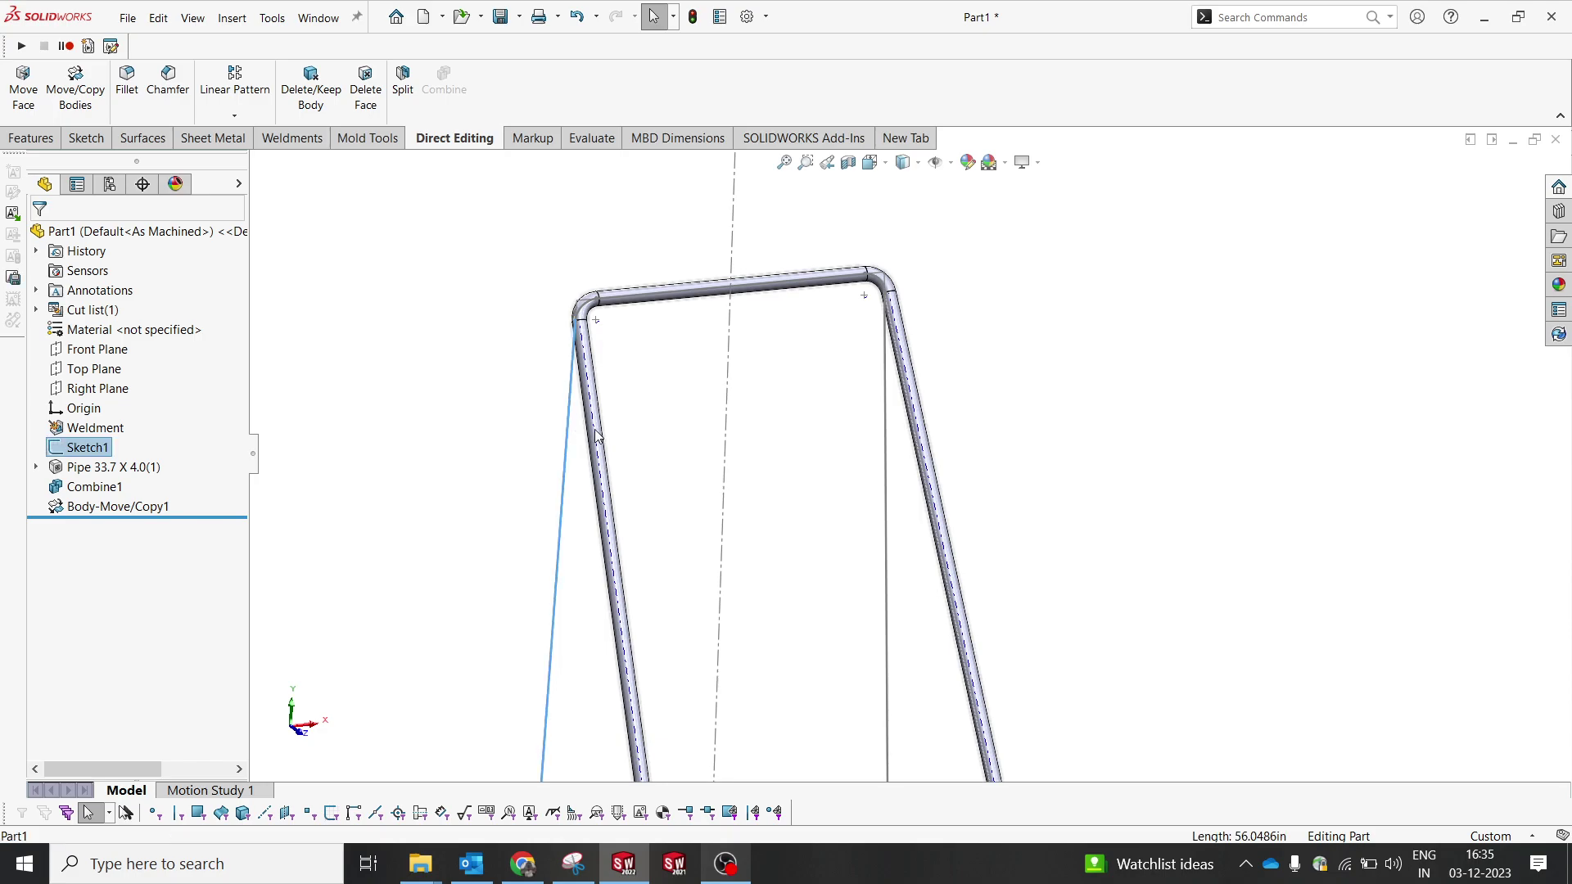
ctrl+click(590, 440)
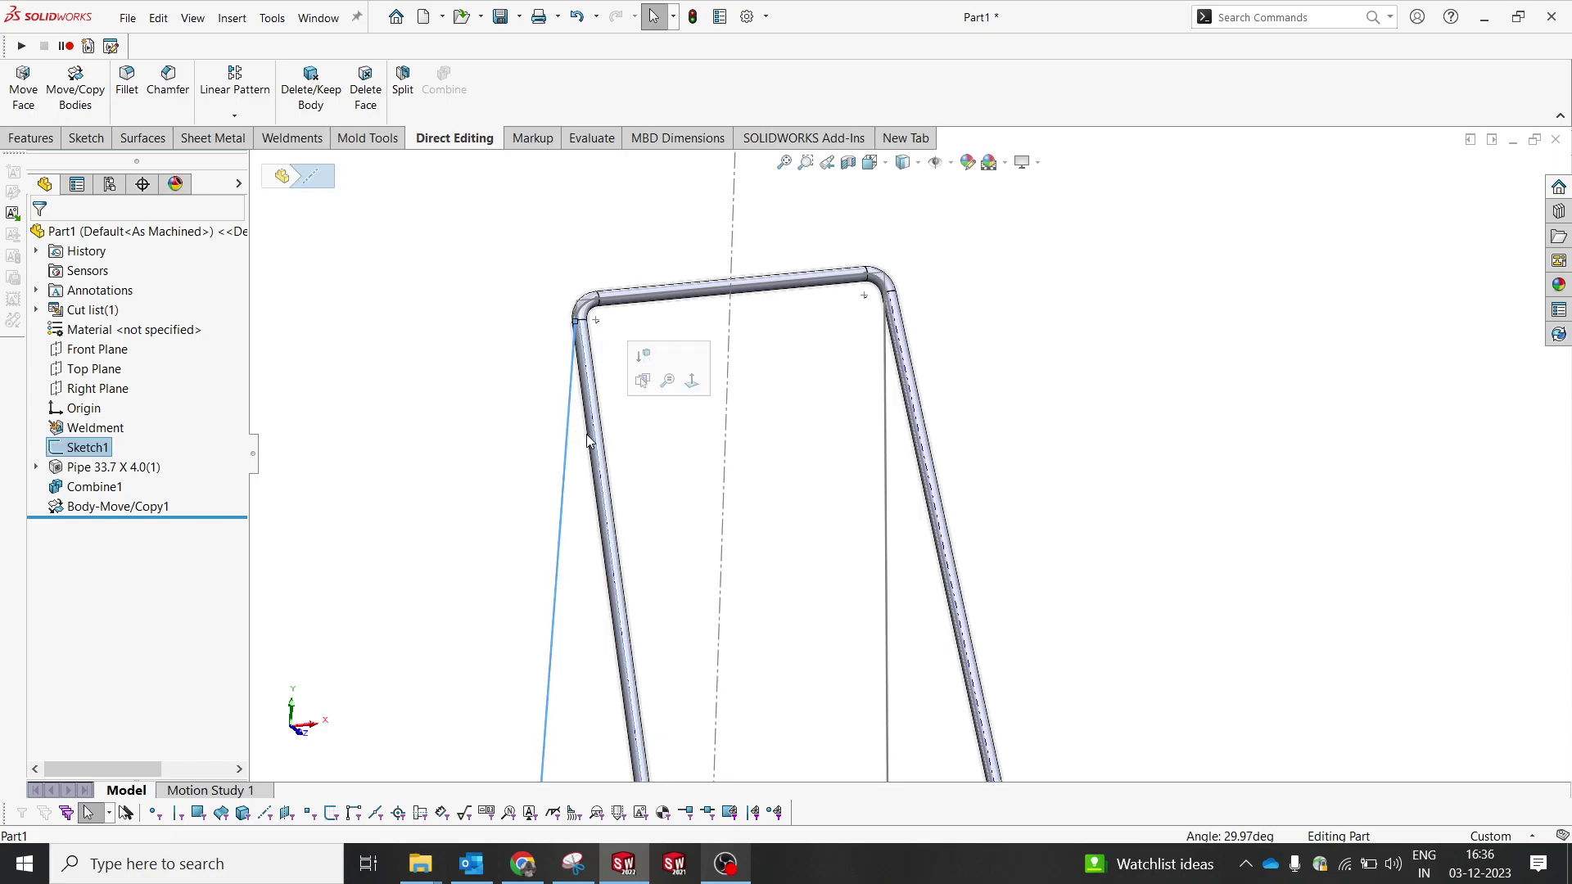
click(49, 141)
click(806, 115)
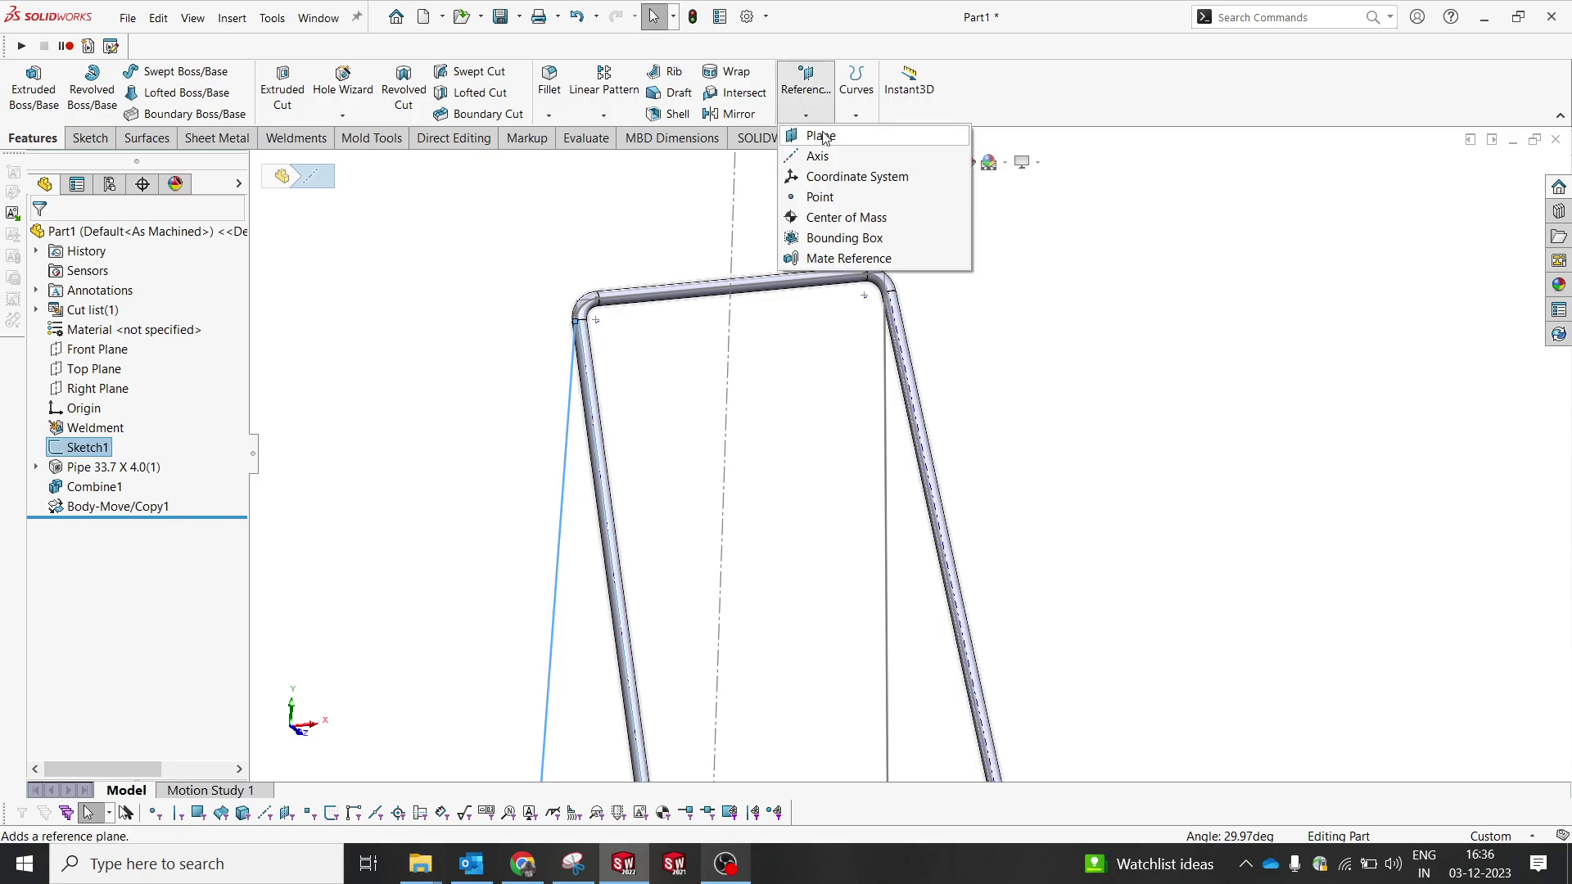
click(824, 138)
middle_drag(623, 302, 624, 372)
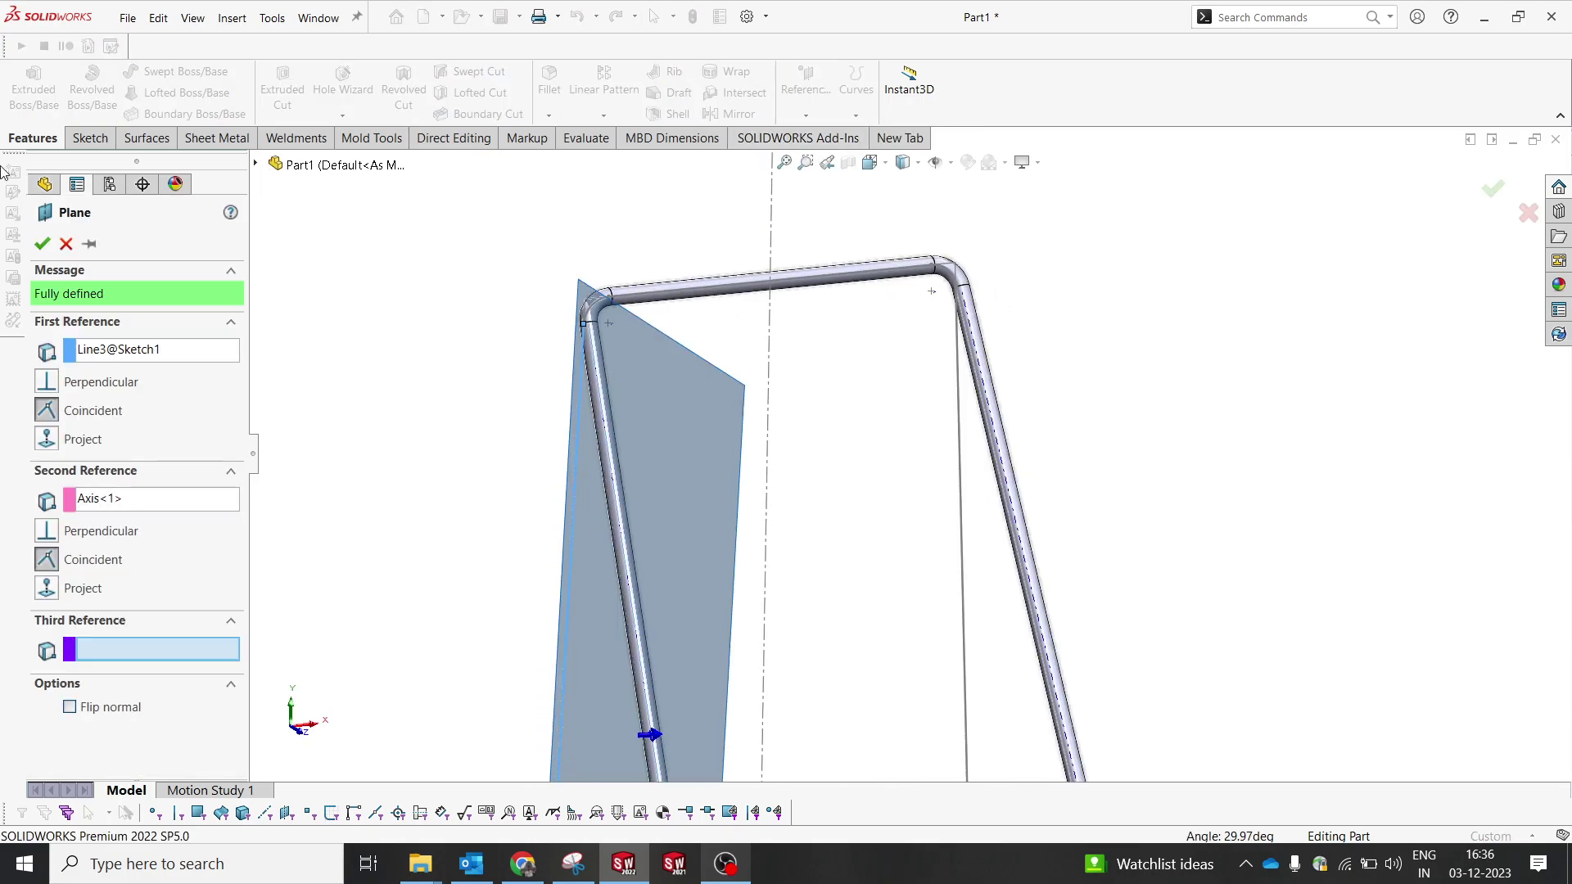
click(42, 243)
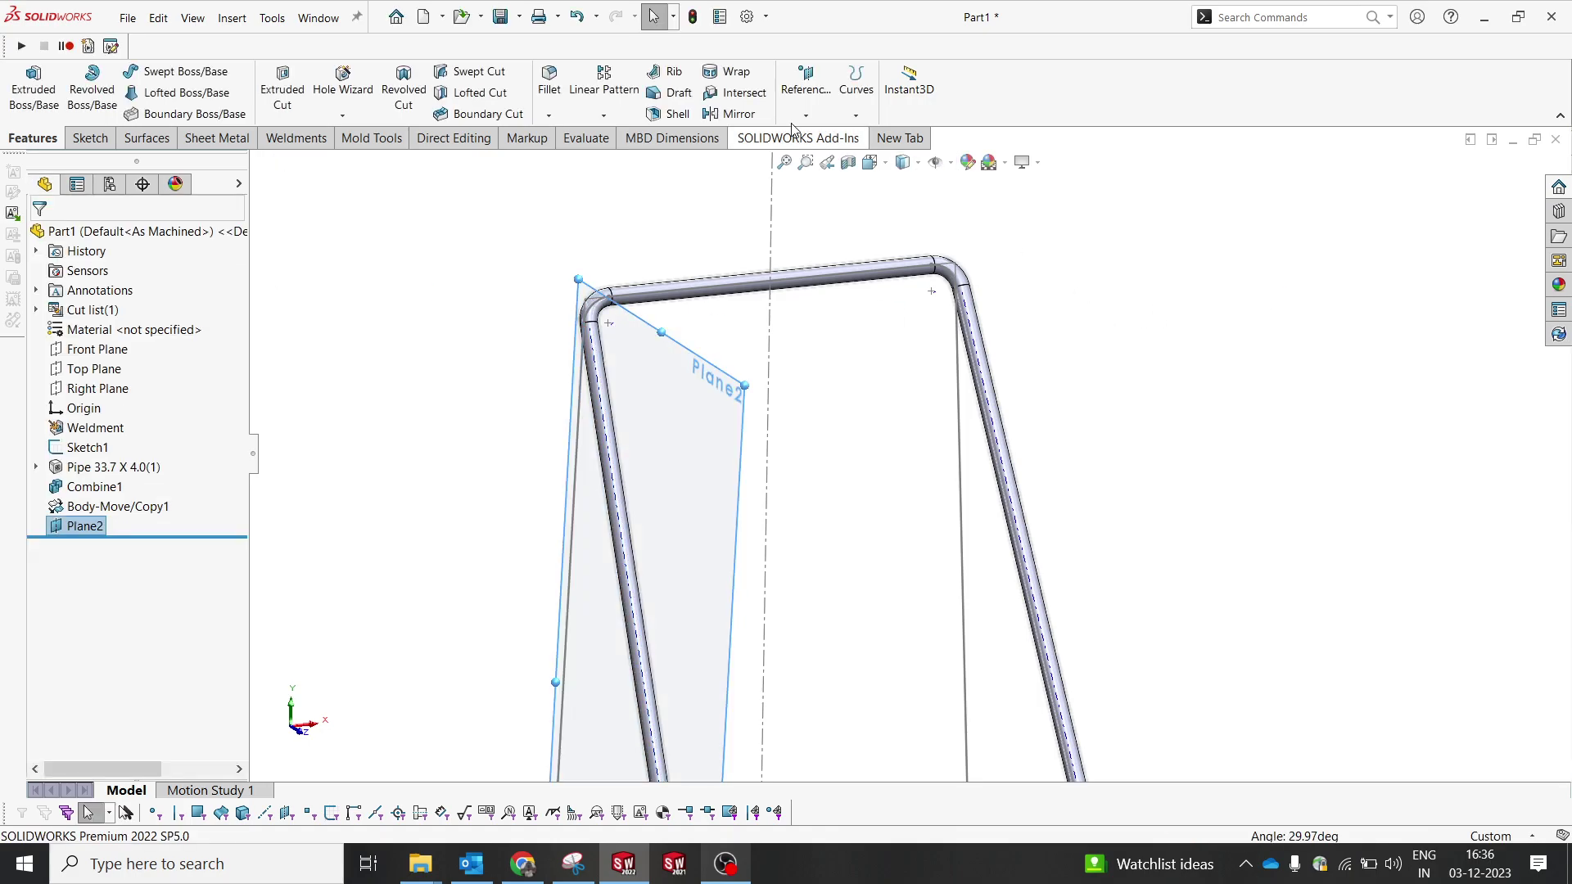
- Create a second reference plane coincident with Sketch1's right side line and the tilted right pipe's centre axis
click(804, 82)
click(820, 130)
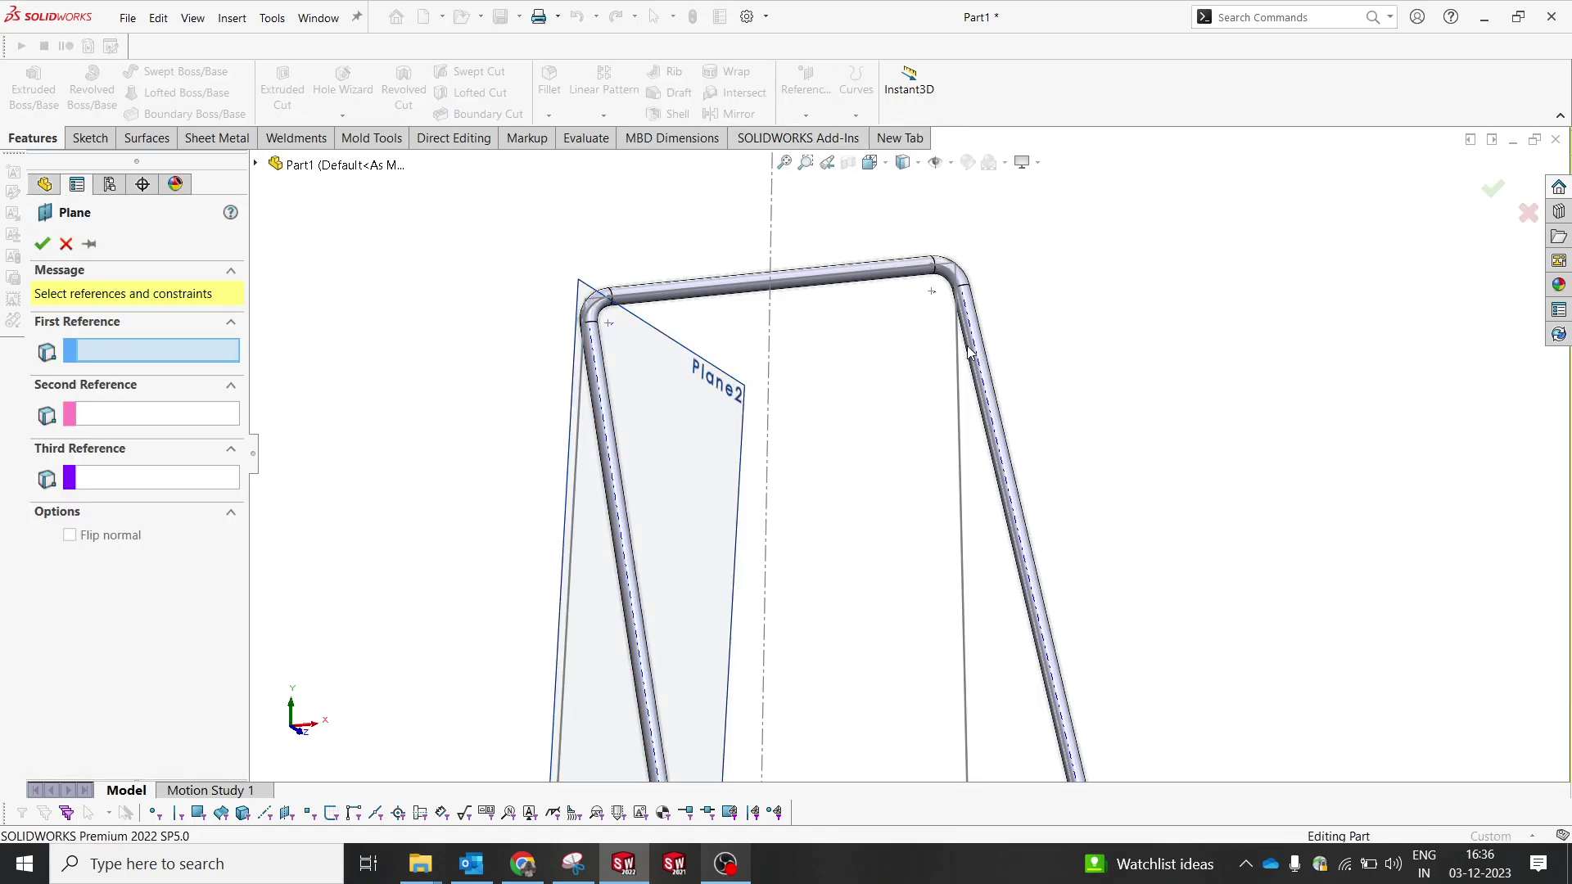
click(960, 361)
click(979, 349)
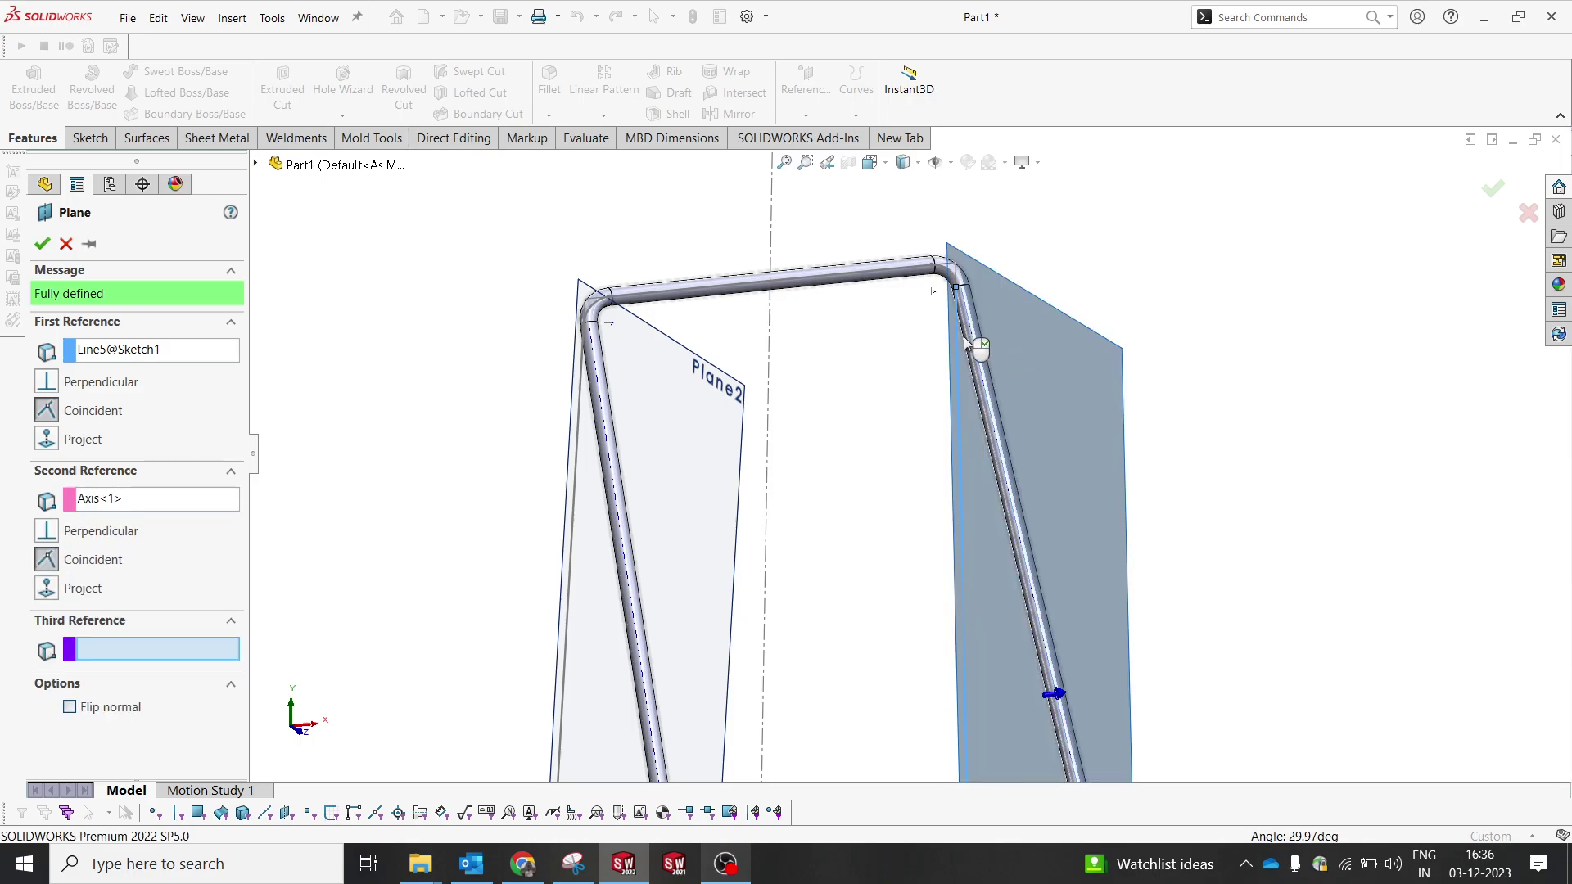
click(41, 243)
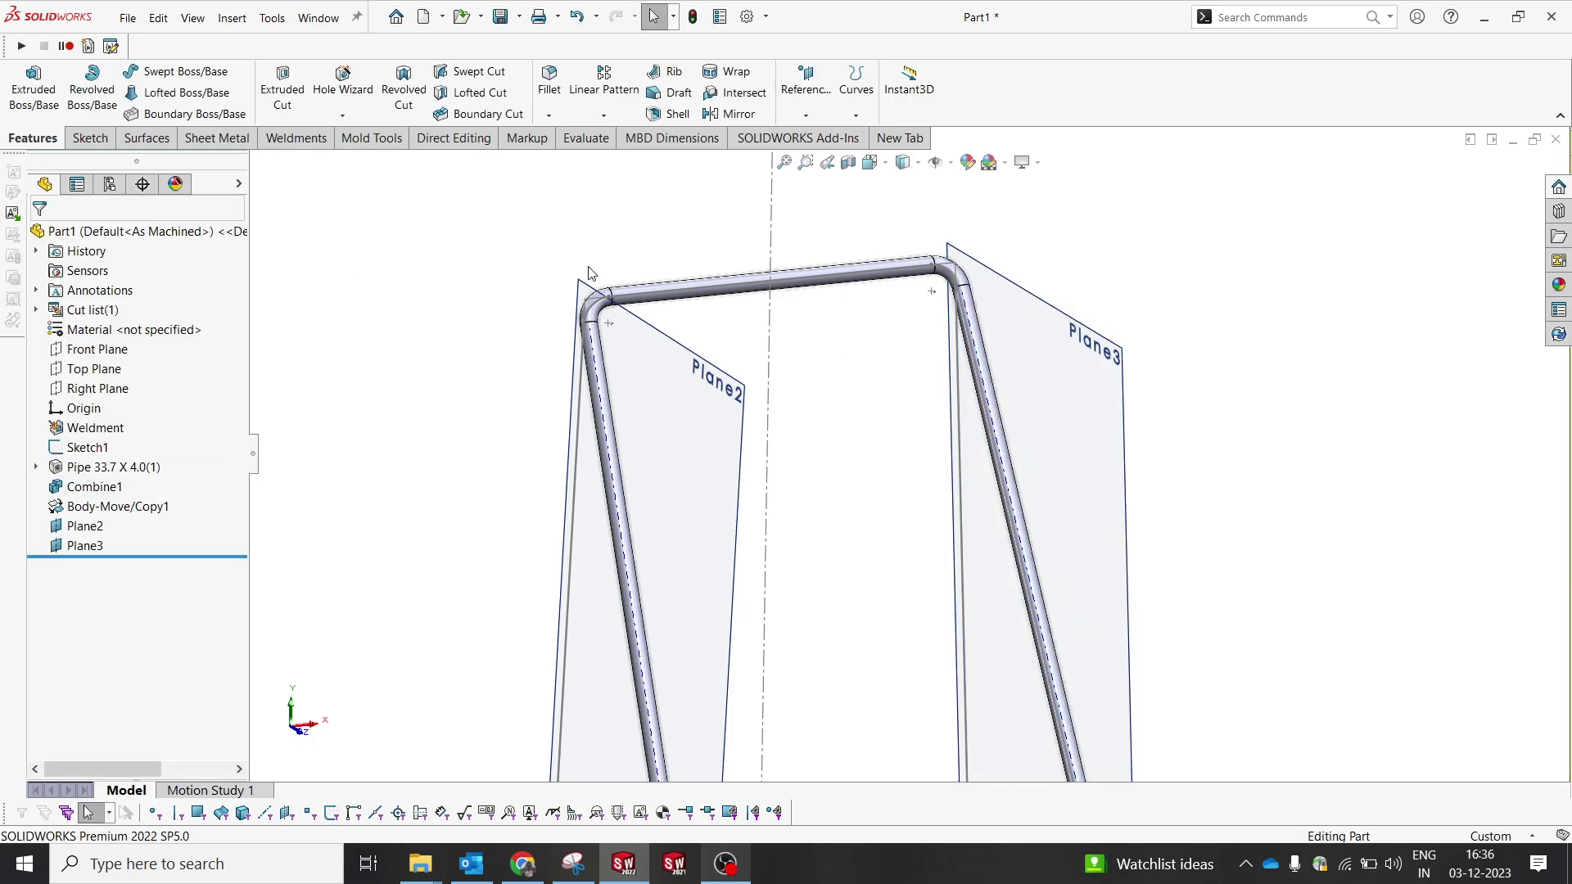
- Hide the two side reference planes Plane2 and Plane3
click(85, 526)
ctrl+click(90, 546)
click(103, 512)
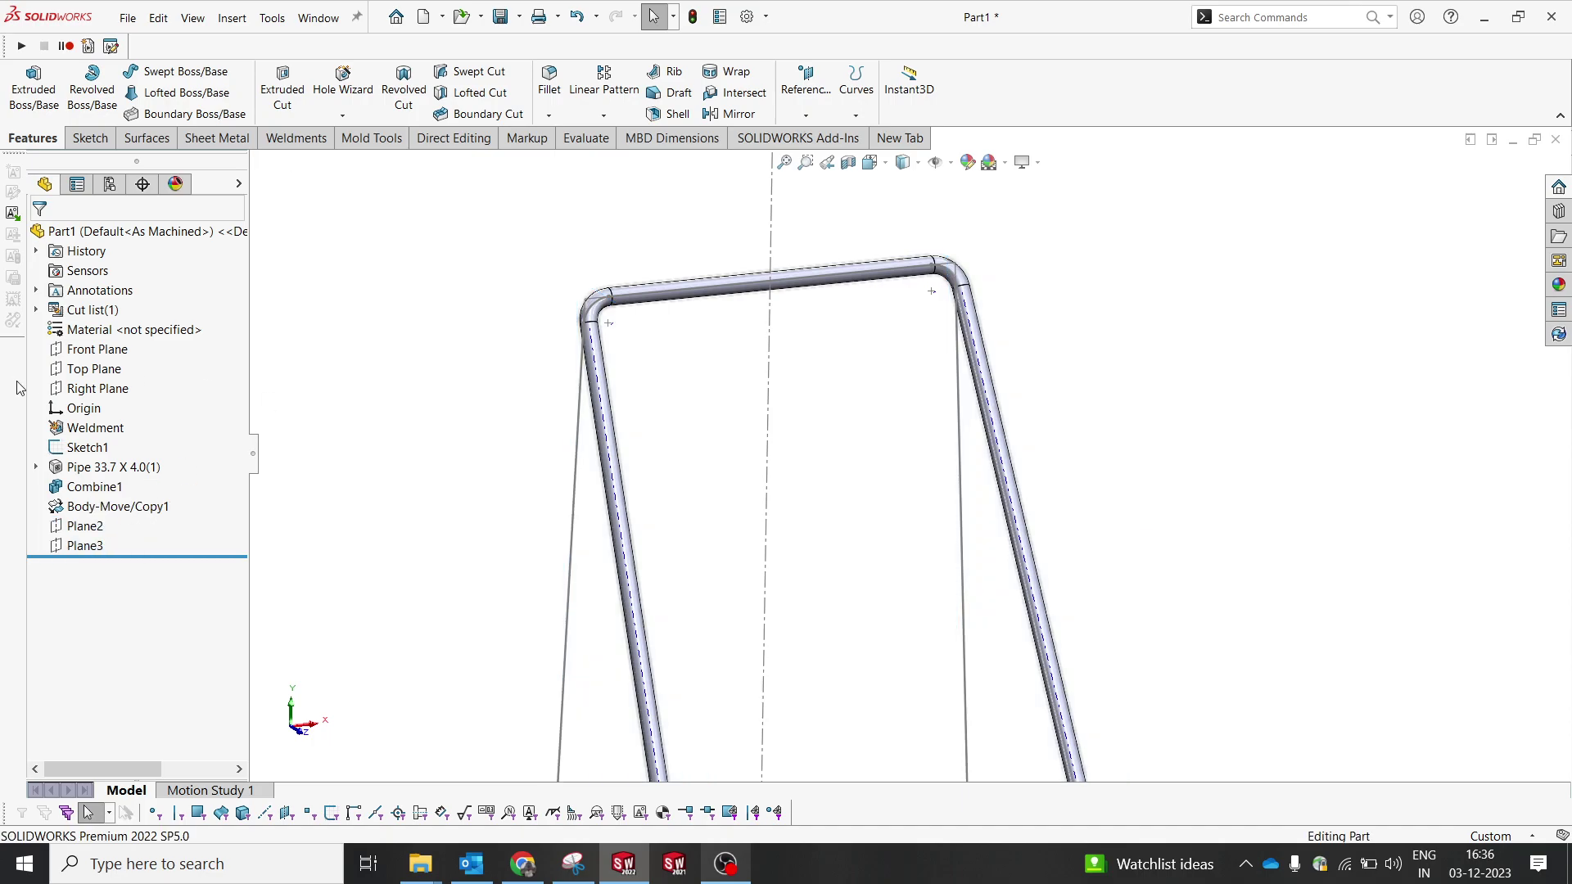
- Open a new sketch on the Right Plane and orient the view normal to it
click(97, 388)
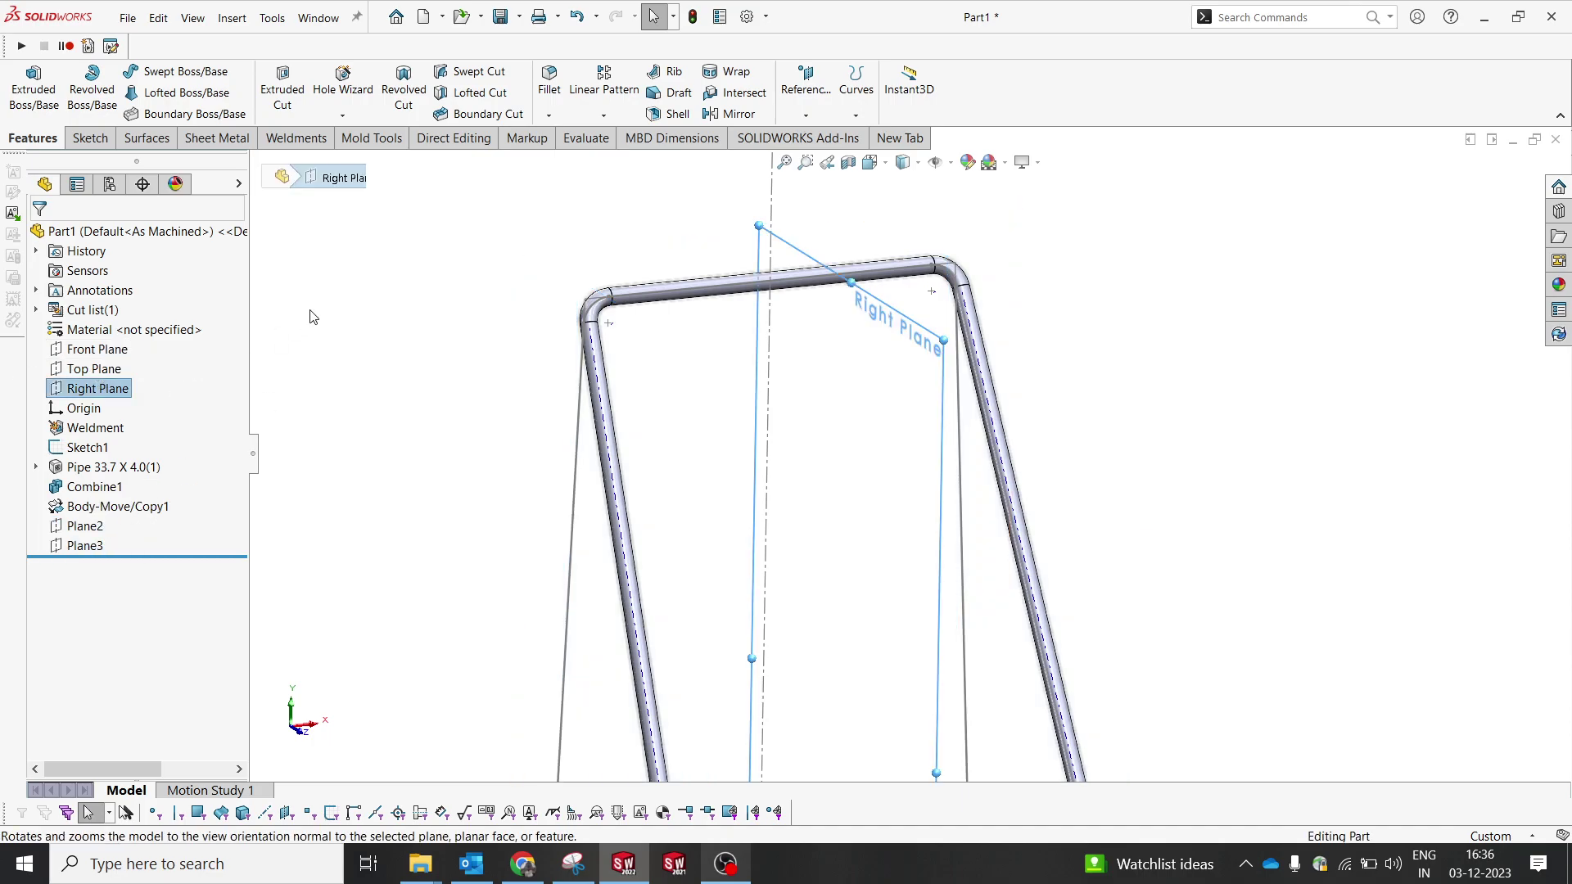
right_click(440, 276)
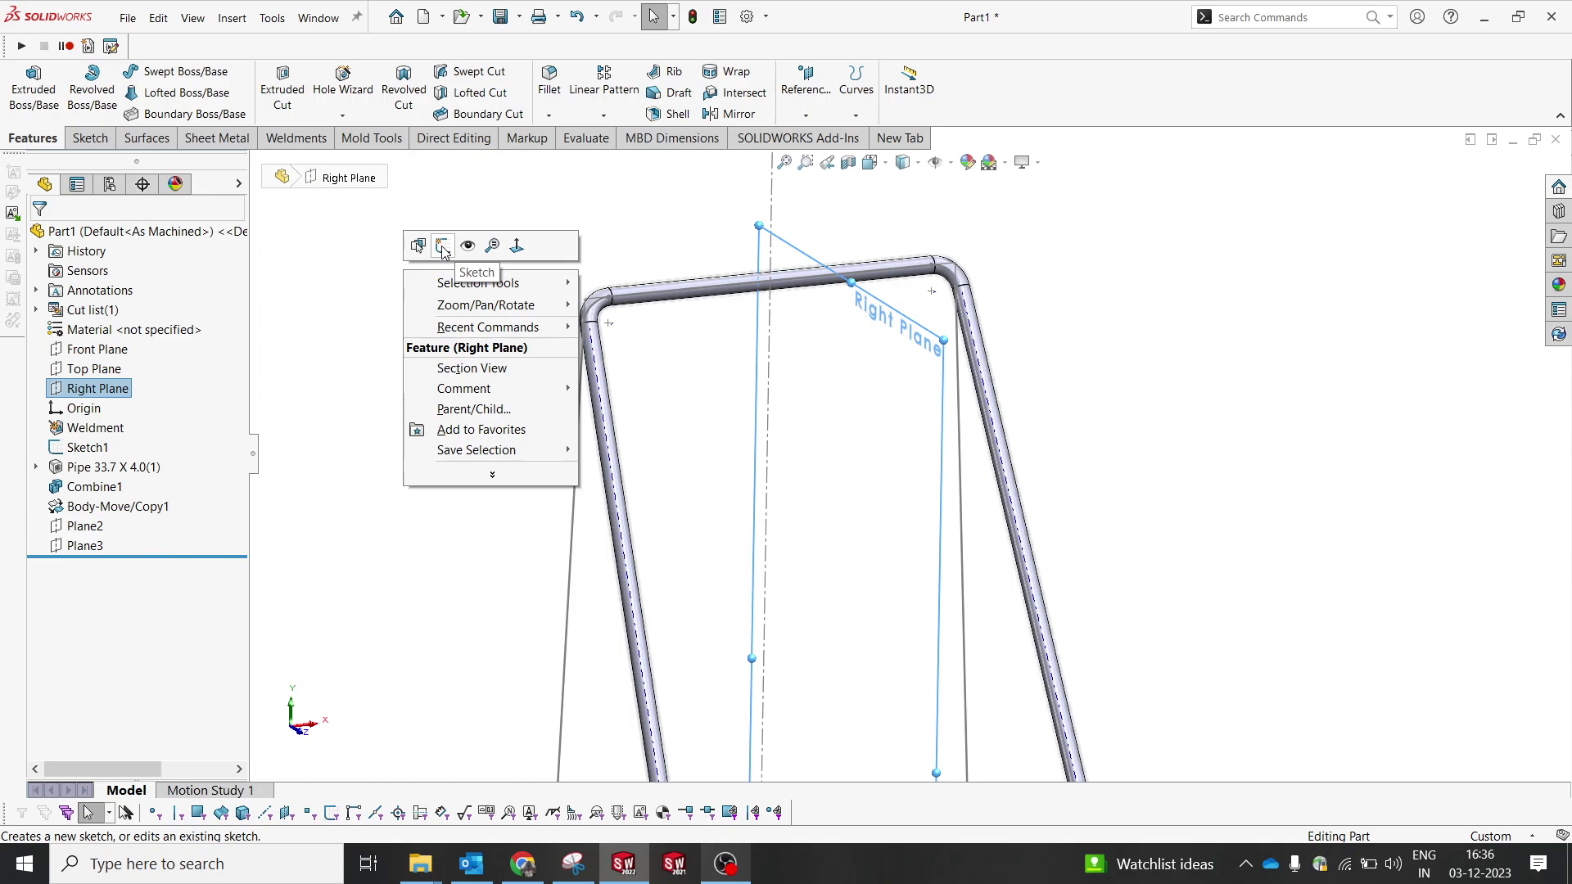
click(442, 246)
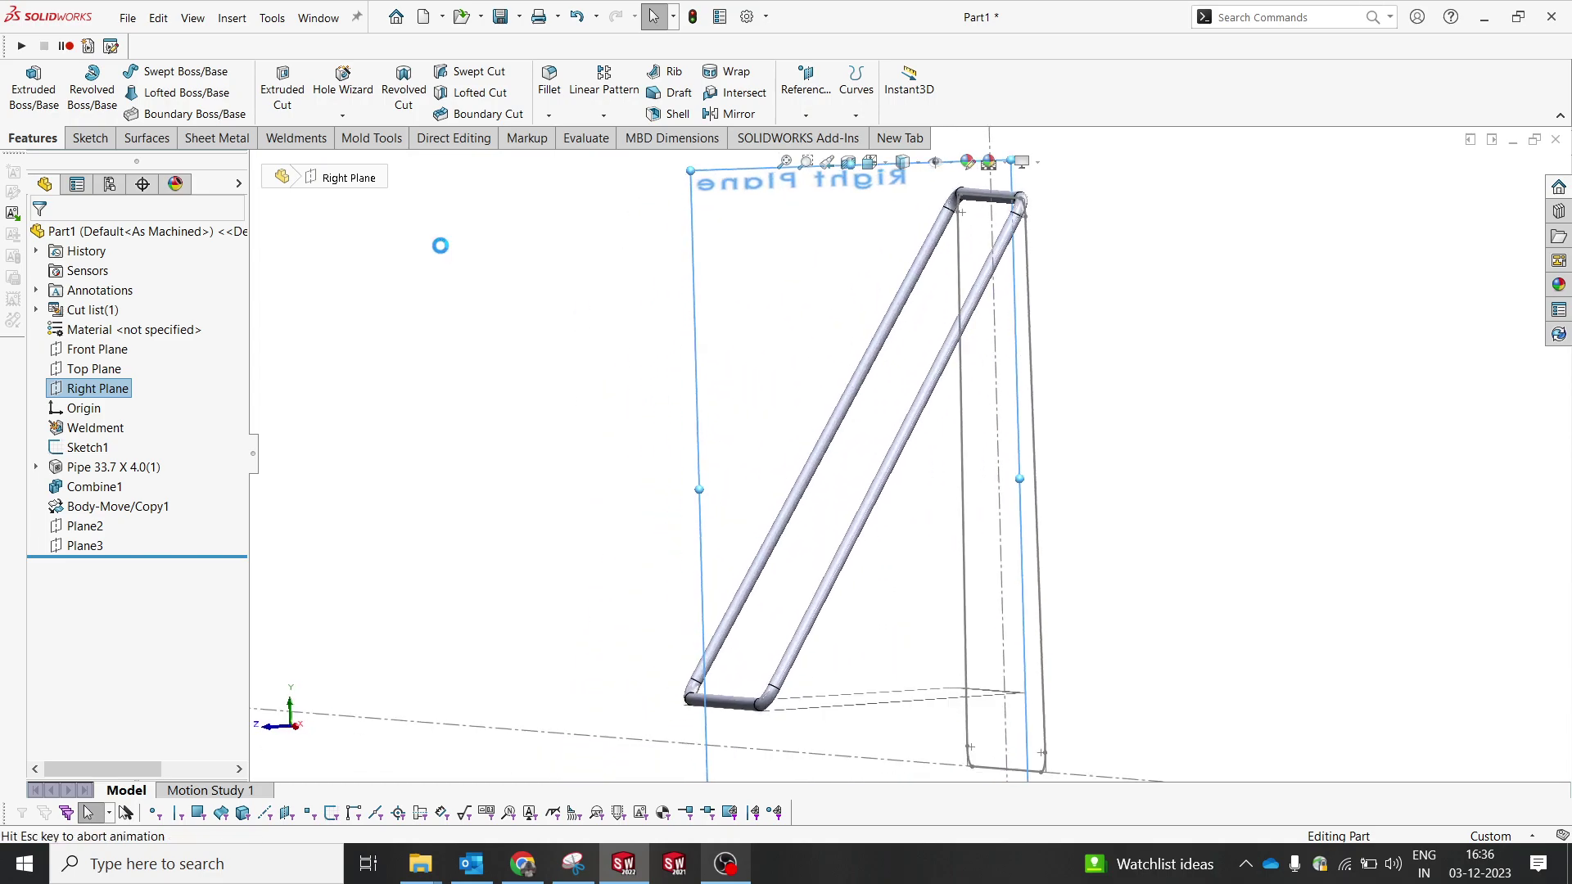
key(ctrl+8)
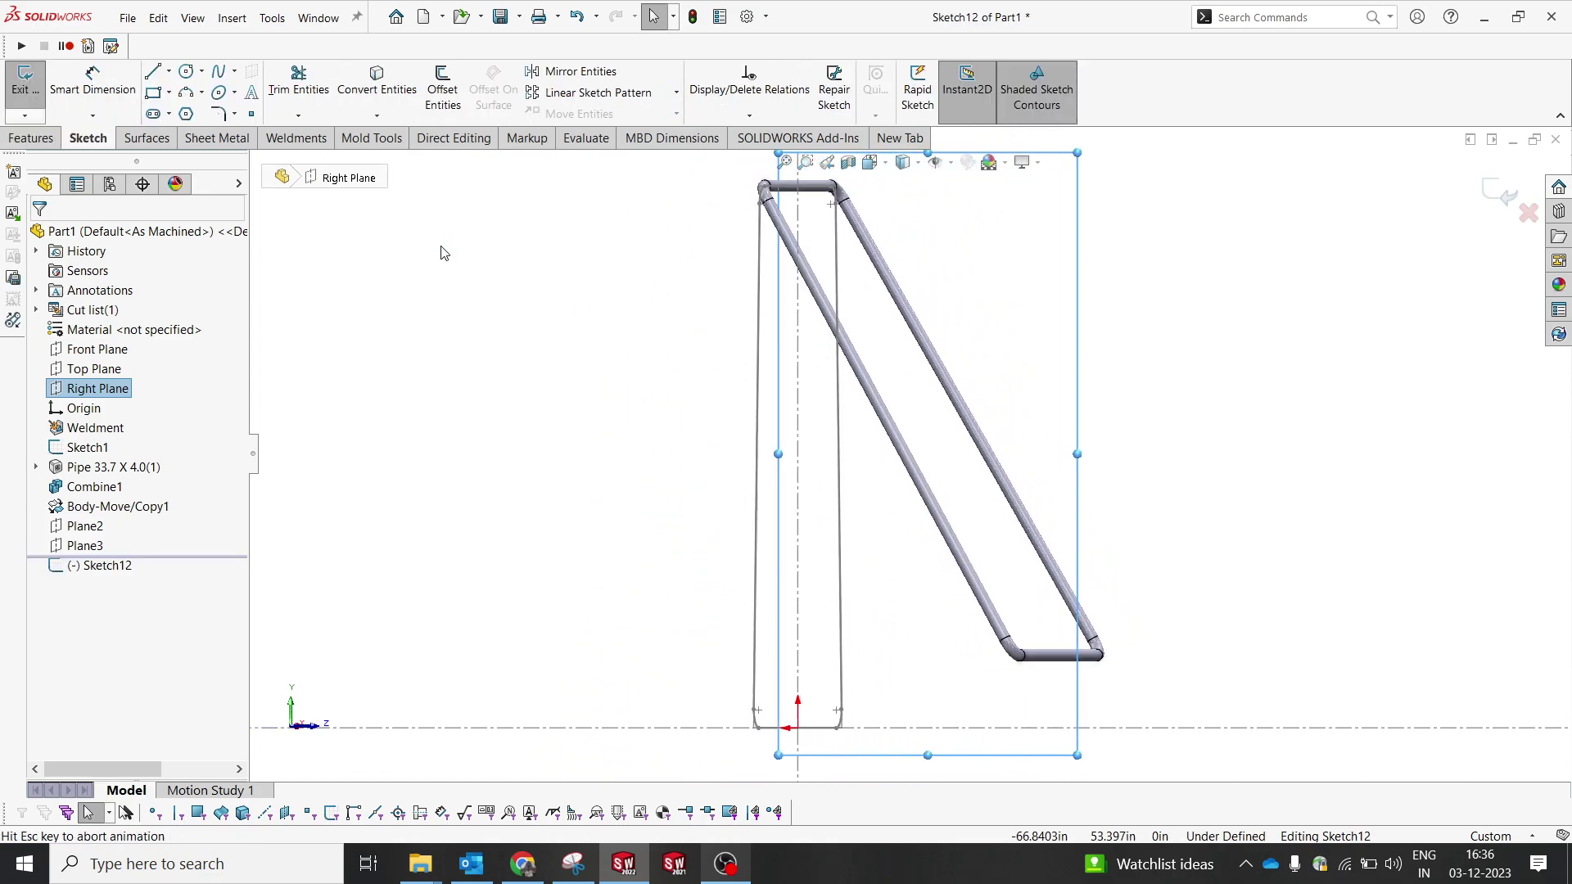
scroll(833, 143, down, 2)
scroll(830, 141, down, 1)
scroll(982, 298, up, 2)
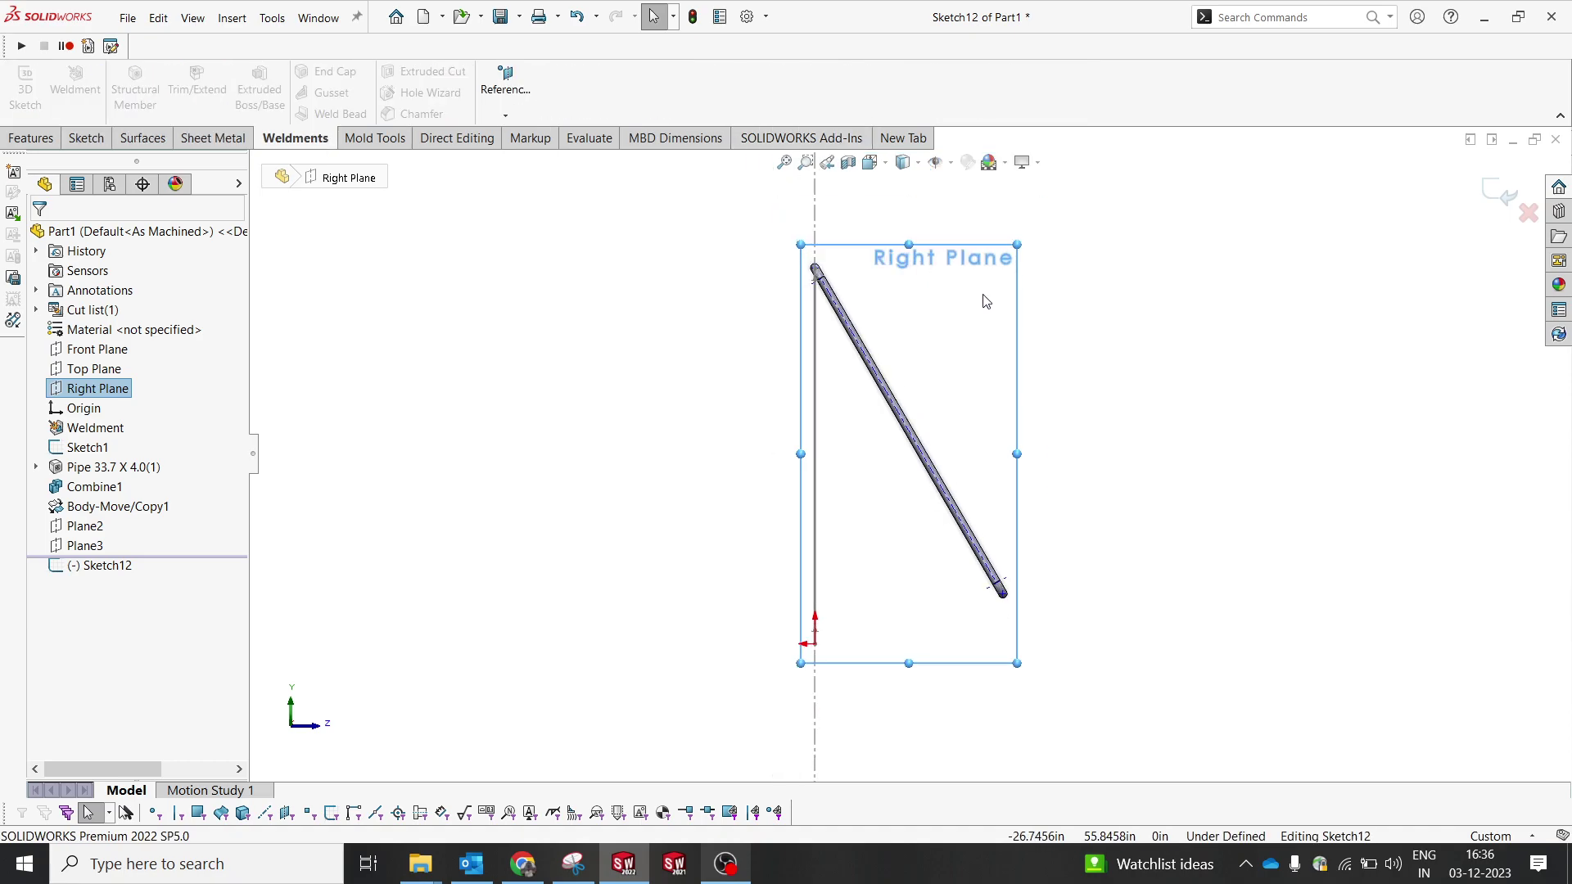
scroll(983, 297, down, 2)
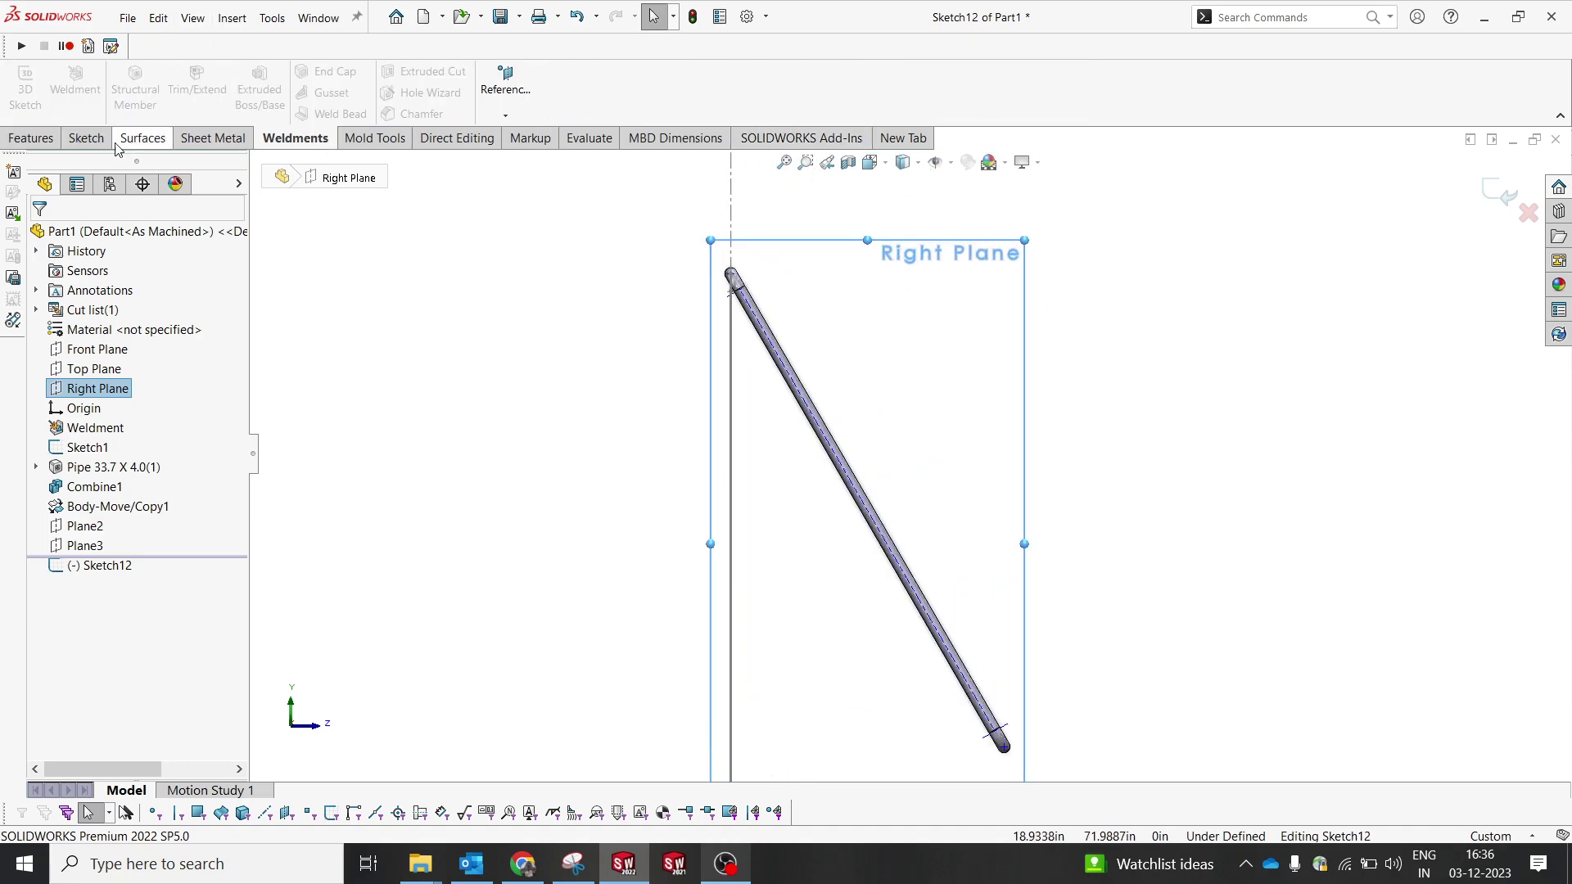
- Sketch a closed five-line profile against the tilted pipe, with a horizontal top edge about 25.3 in long and a side about 16.7 in along the pipe
click(88, 139)
click(167, 72)
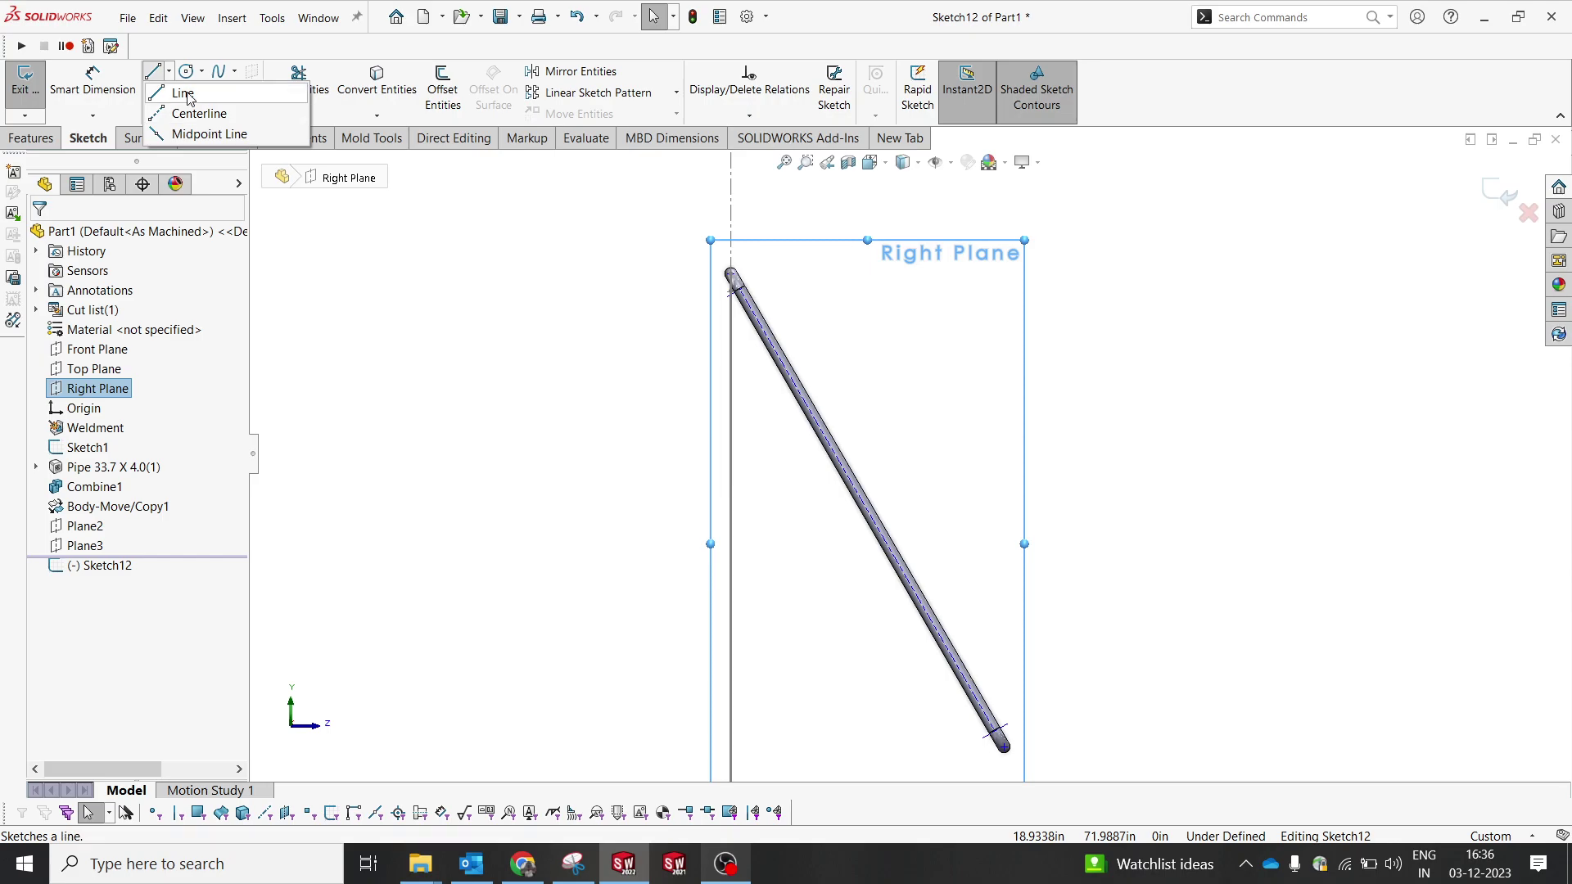
click(183, 93)
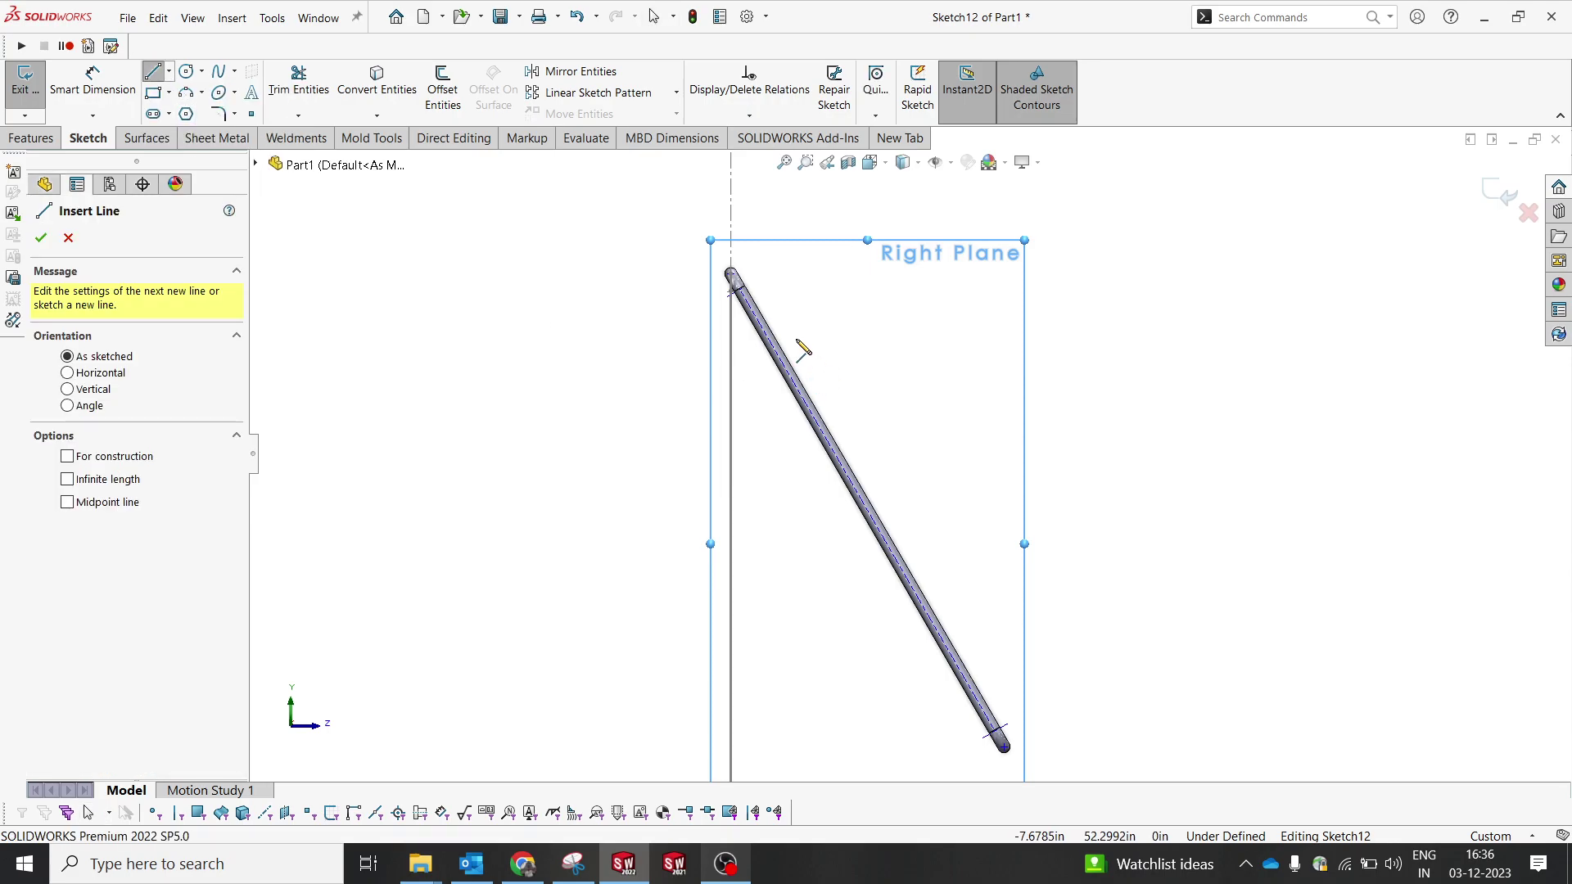
click(760, 312)
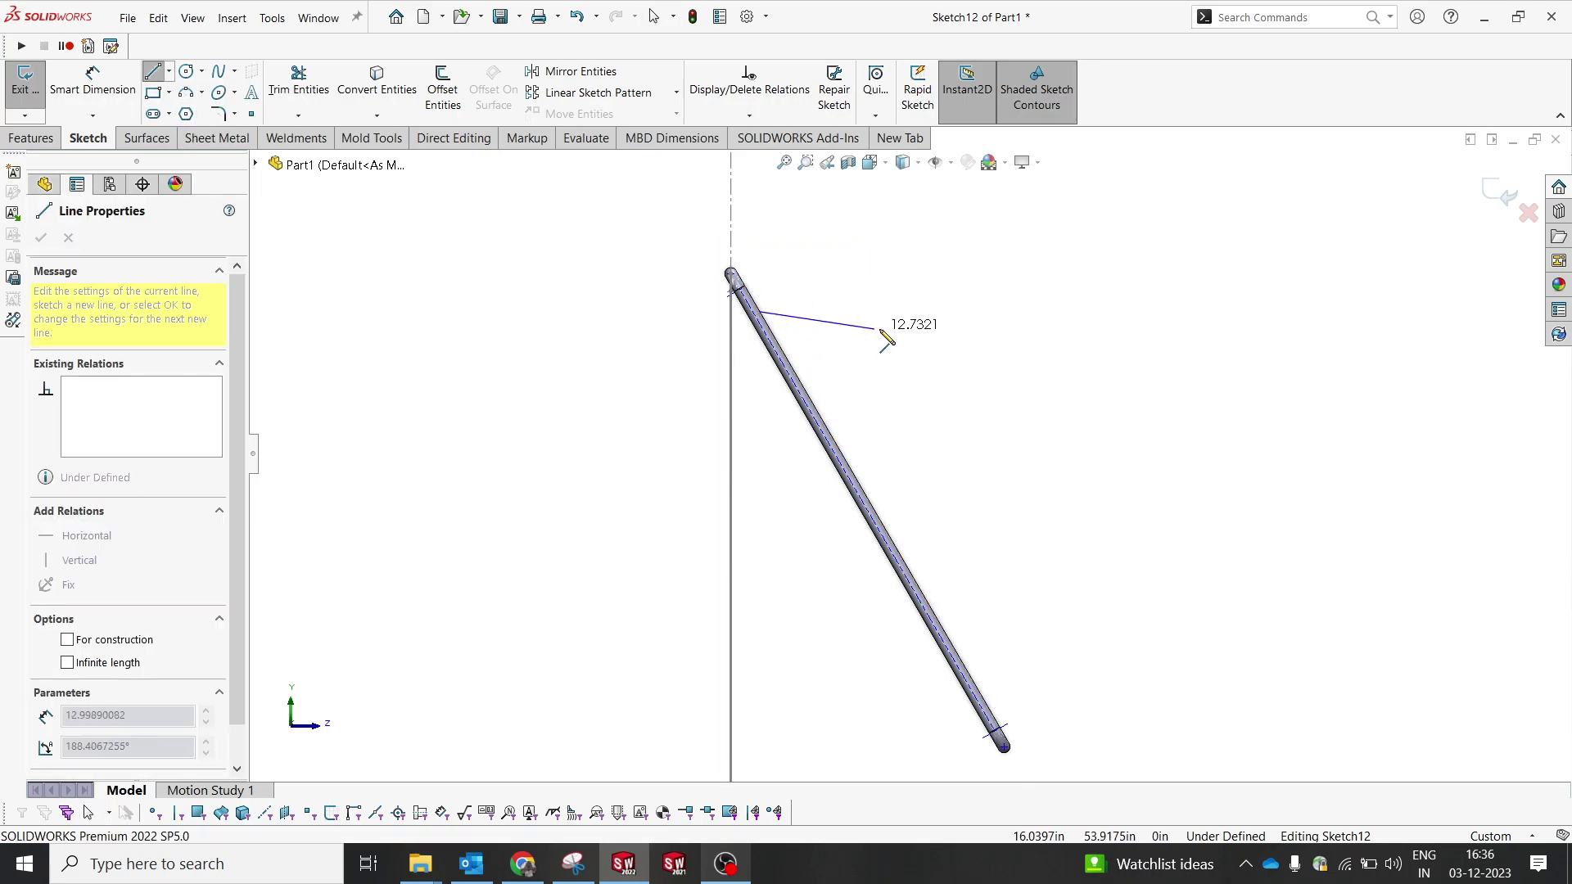
click(991, 312)
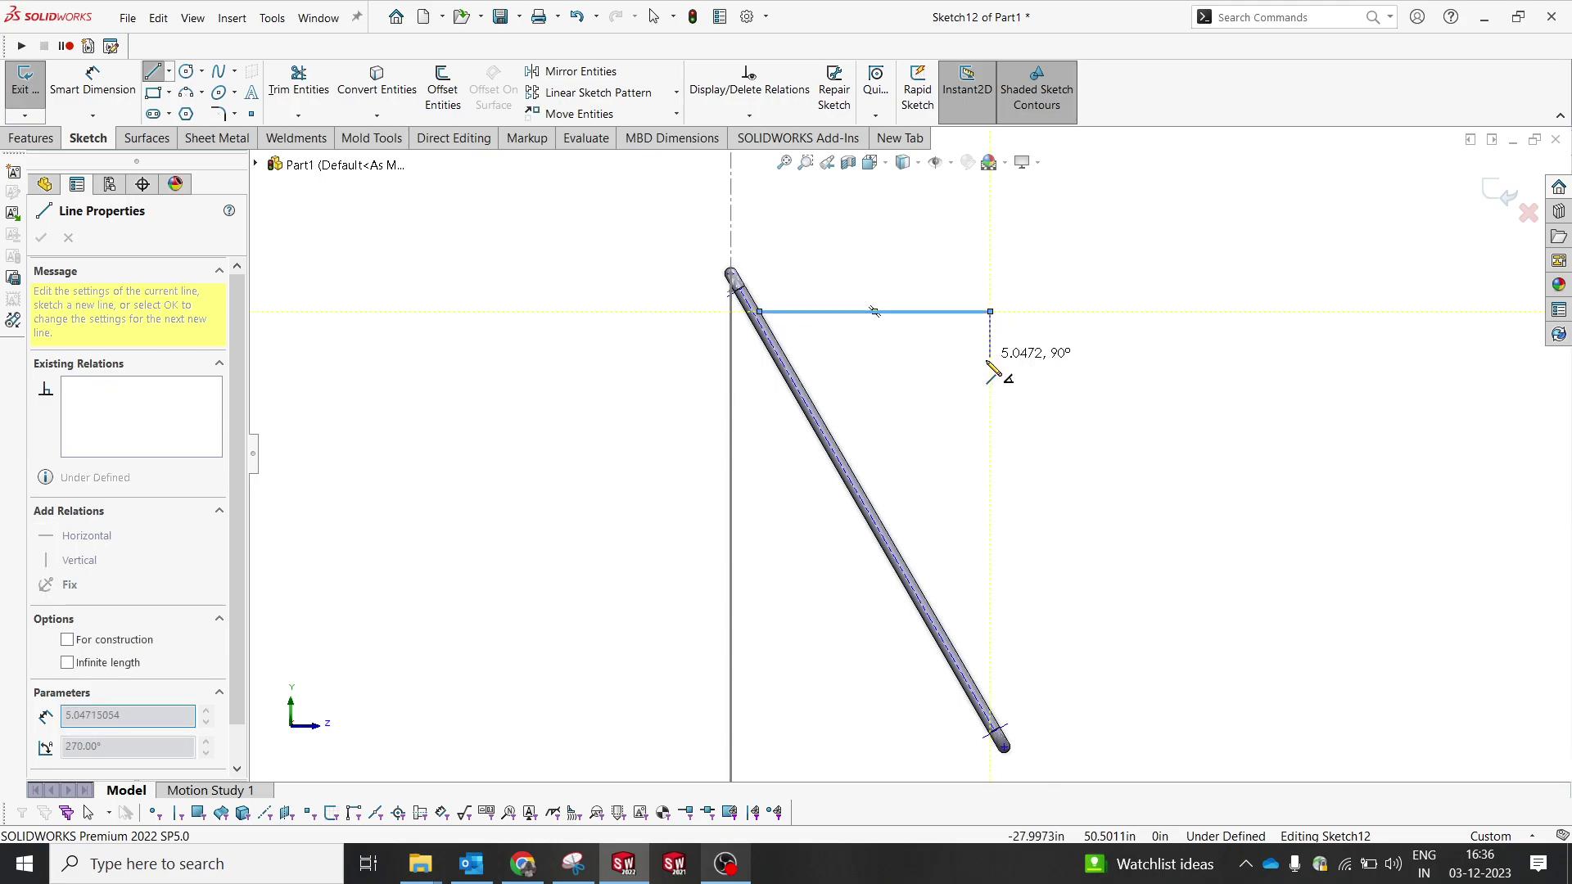
click(990, 381)
click(921, 380)
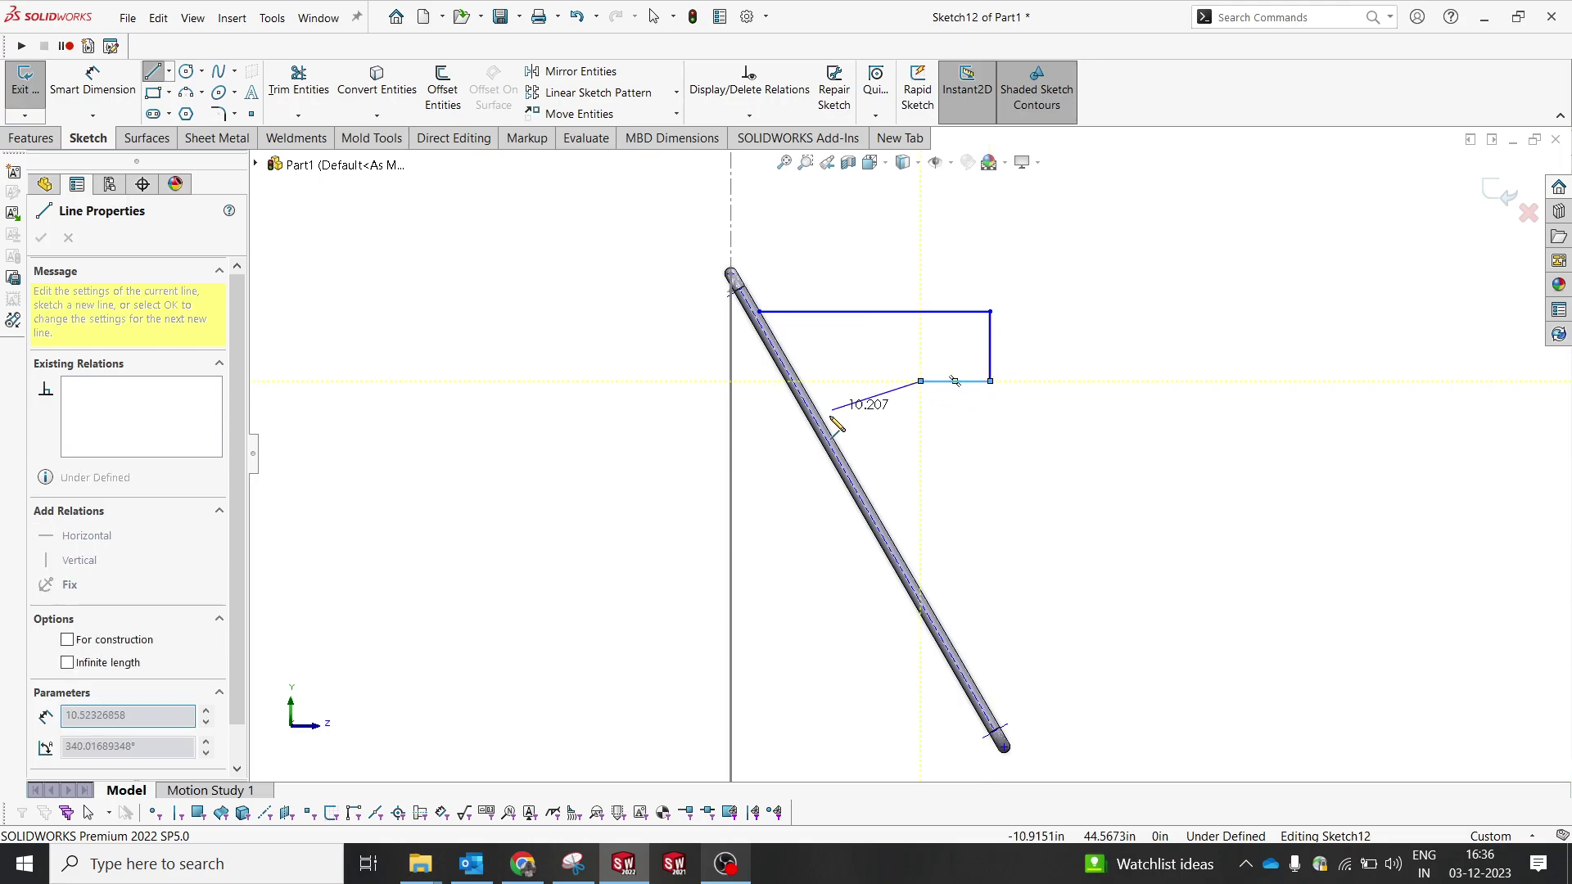
click(835, 443)
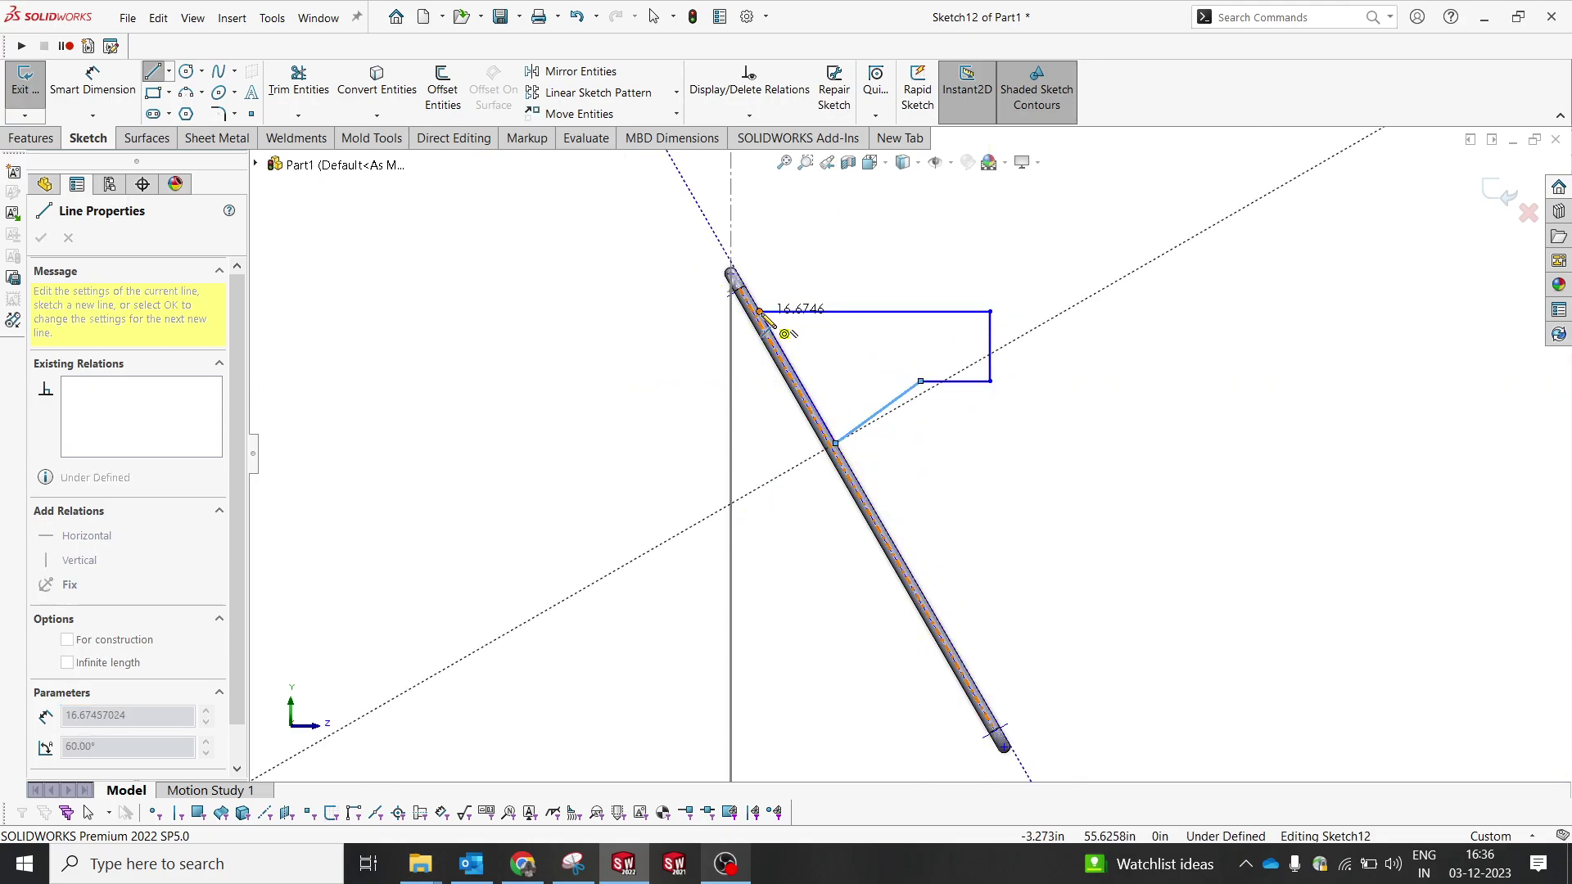
click(759, 312)
scroll(813, 311, down, 1)
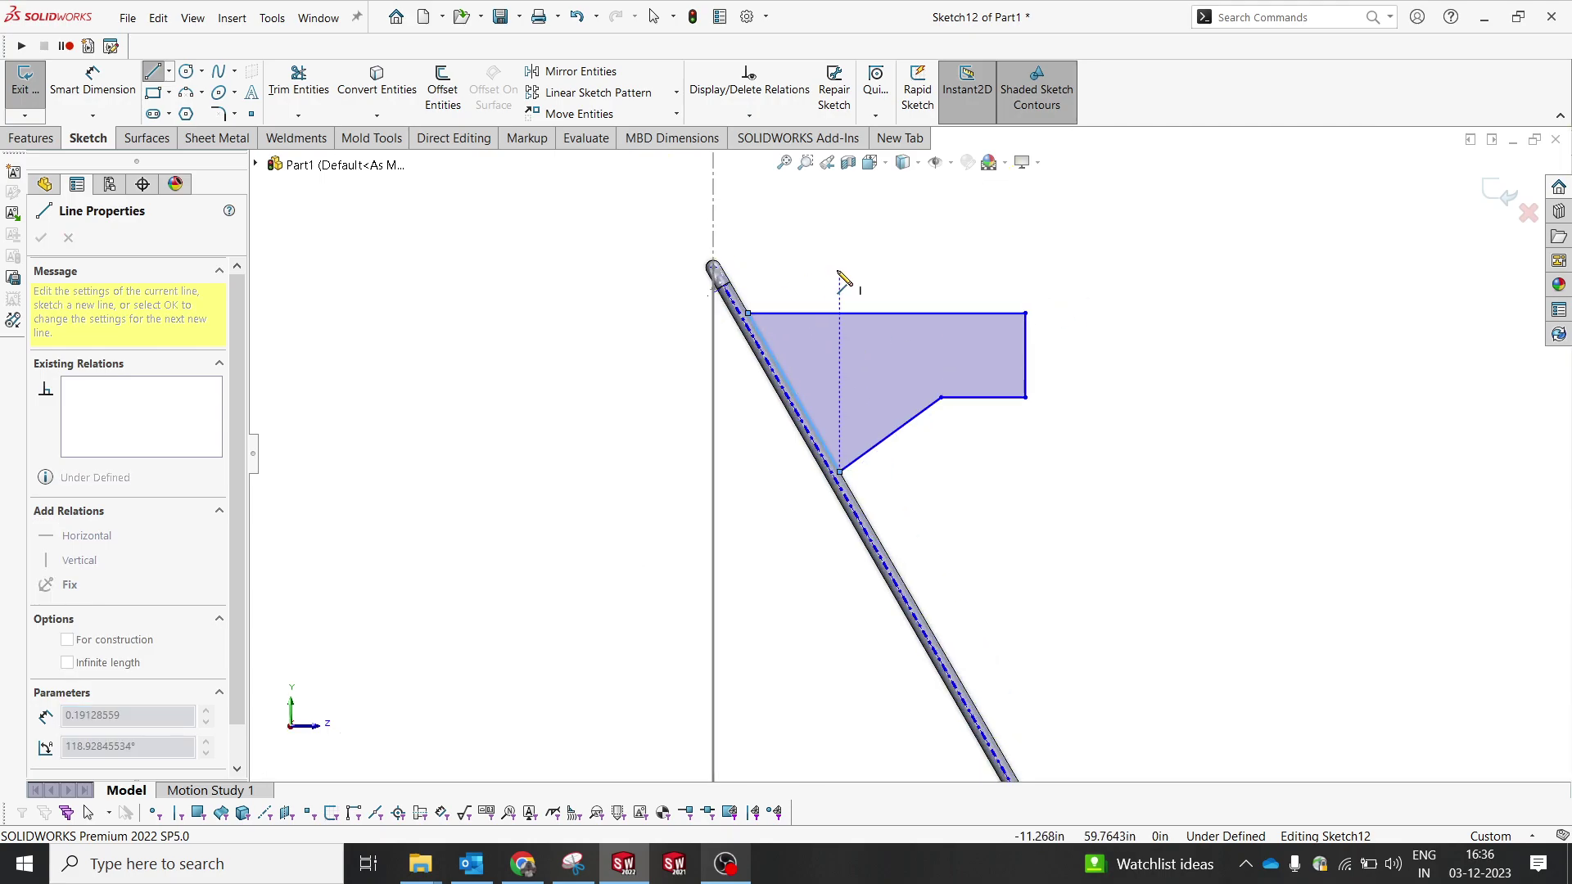
key(Escape)
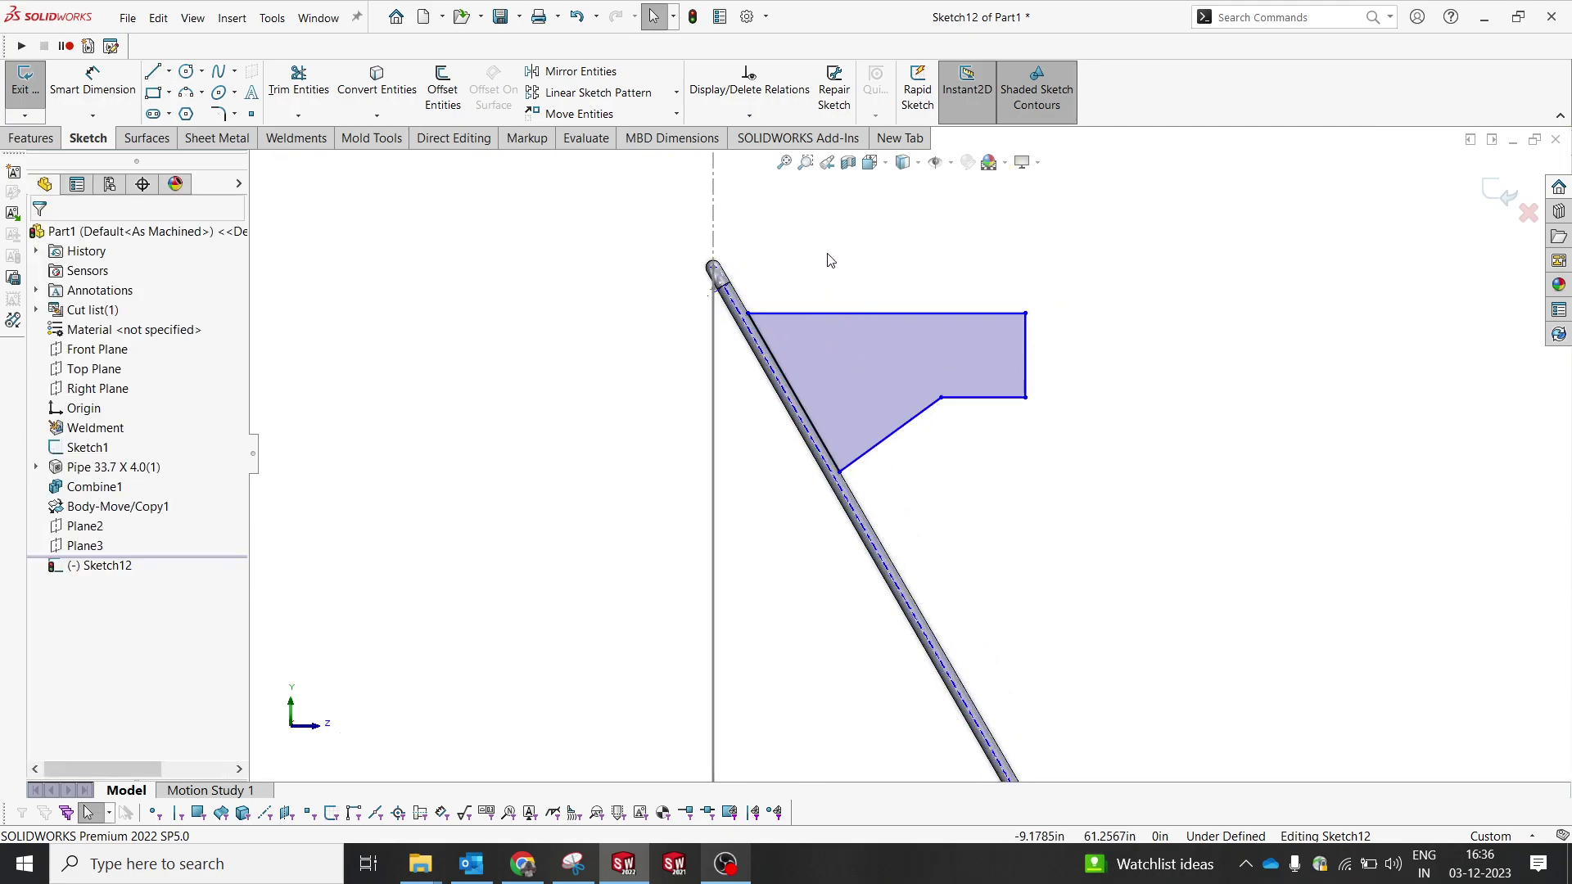
- Set the display style to Hidden Lines Visible and dimension the profile's top edge 2 in below the top pipe's outer circle
click(904, 161)
click(906, 258)
scroll(740, 292, down, 4)
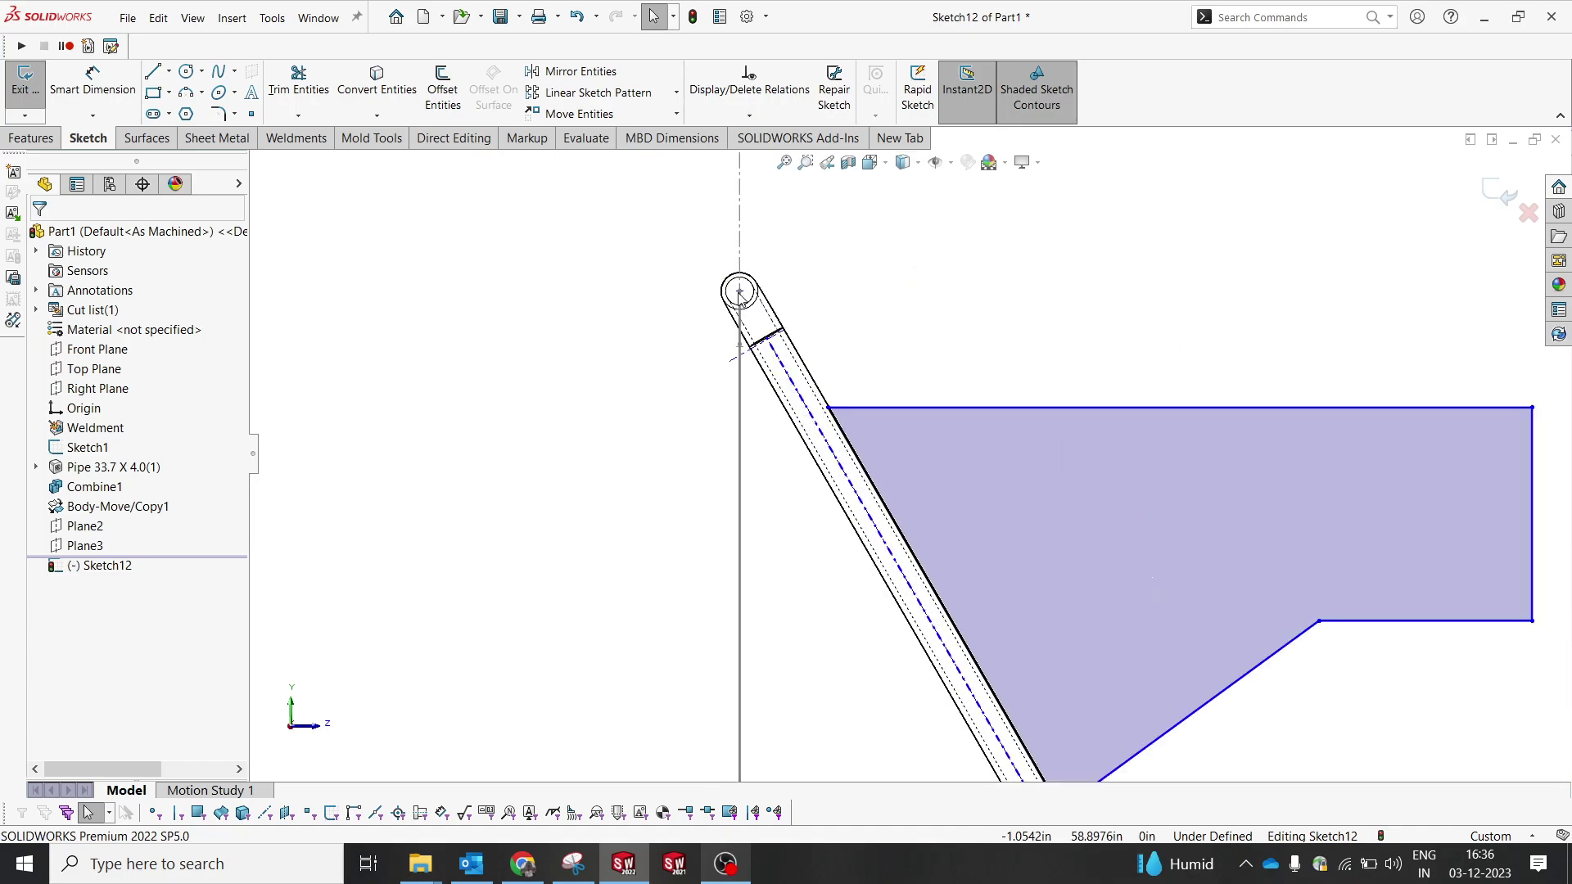
right_drag(887, 266, 894, 192)
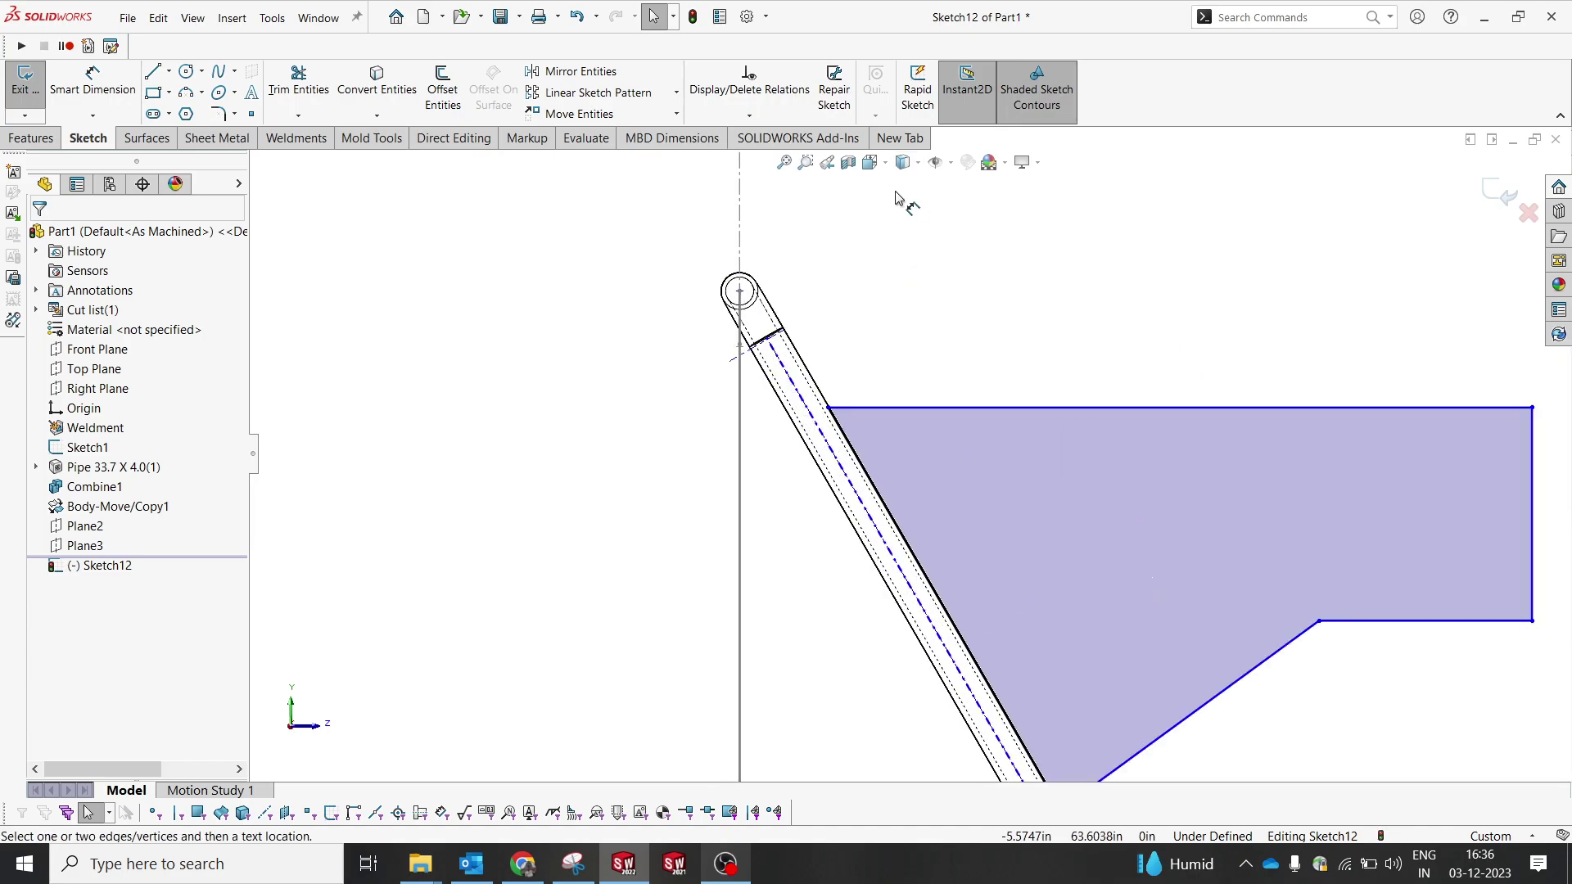
click(750, 309)
click(868, 408)
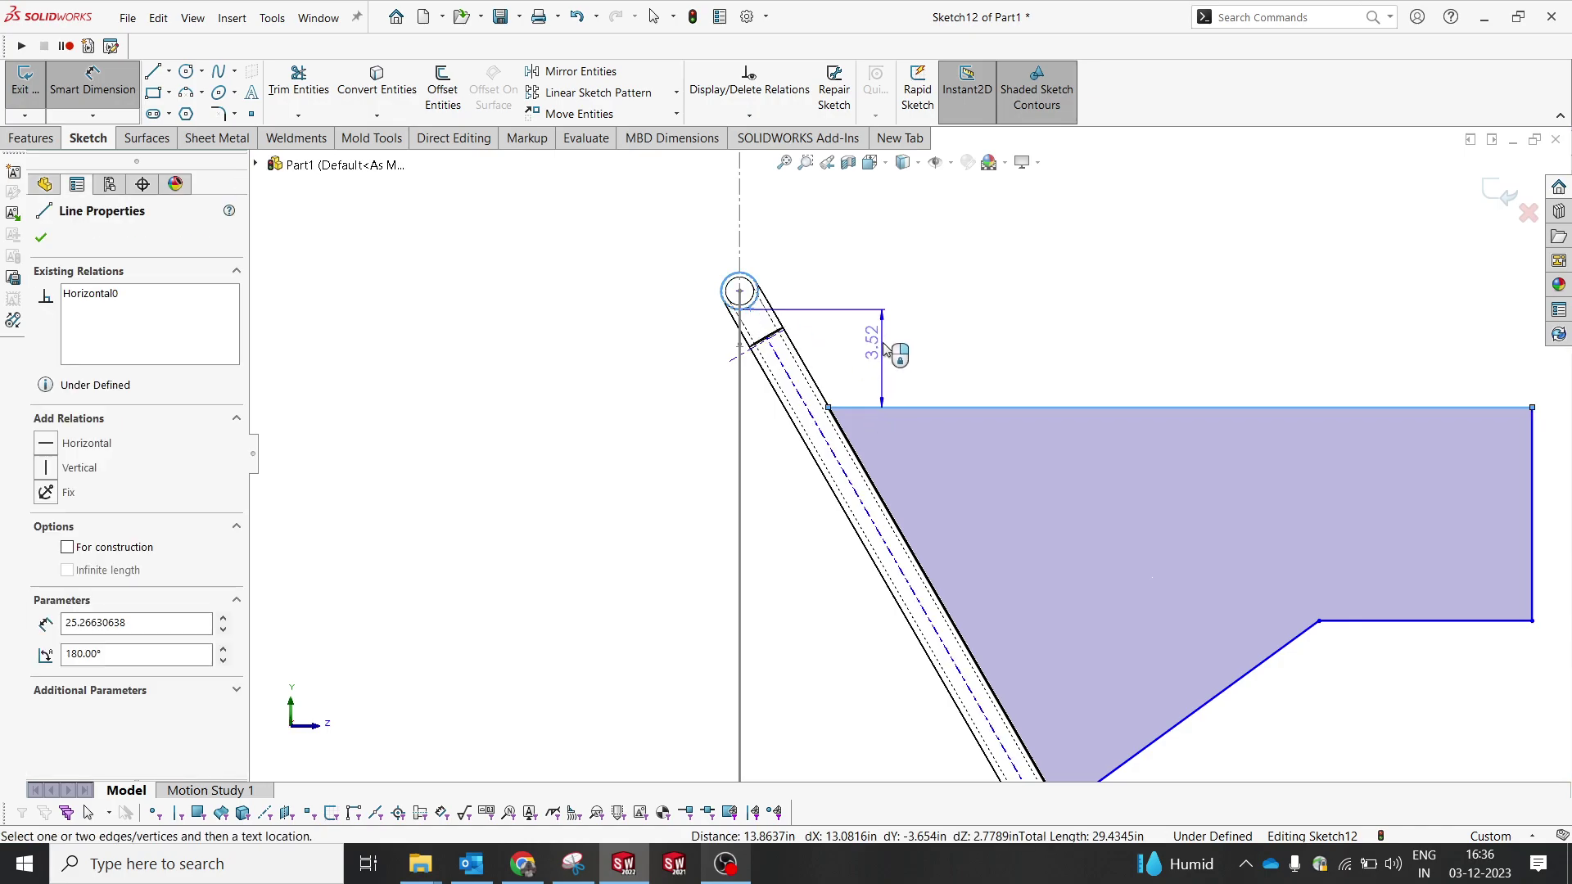
click(885, 350)
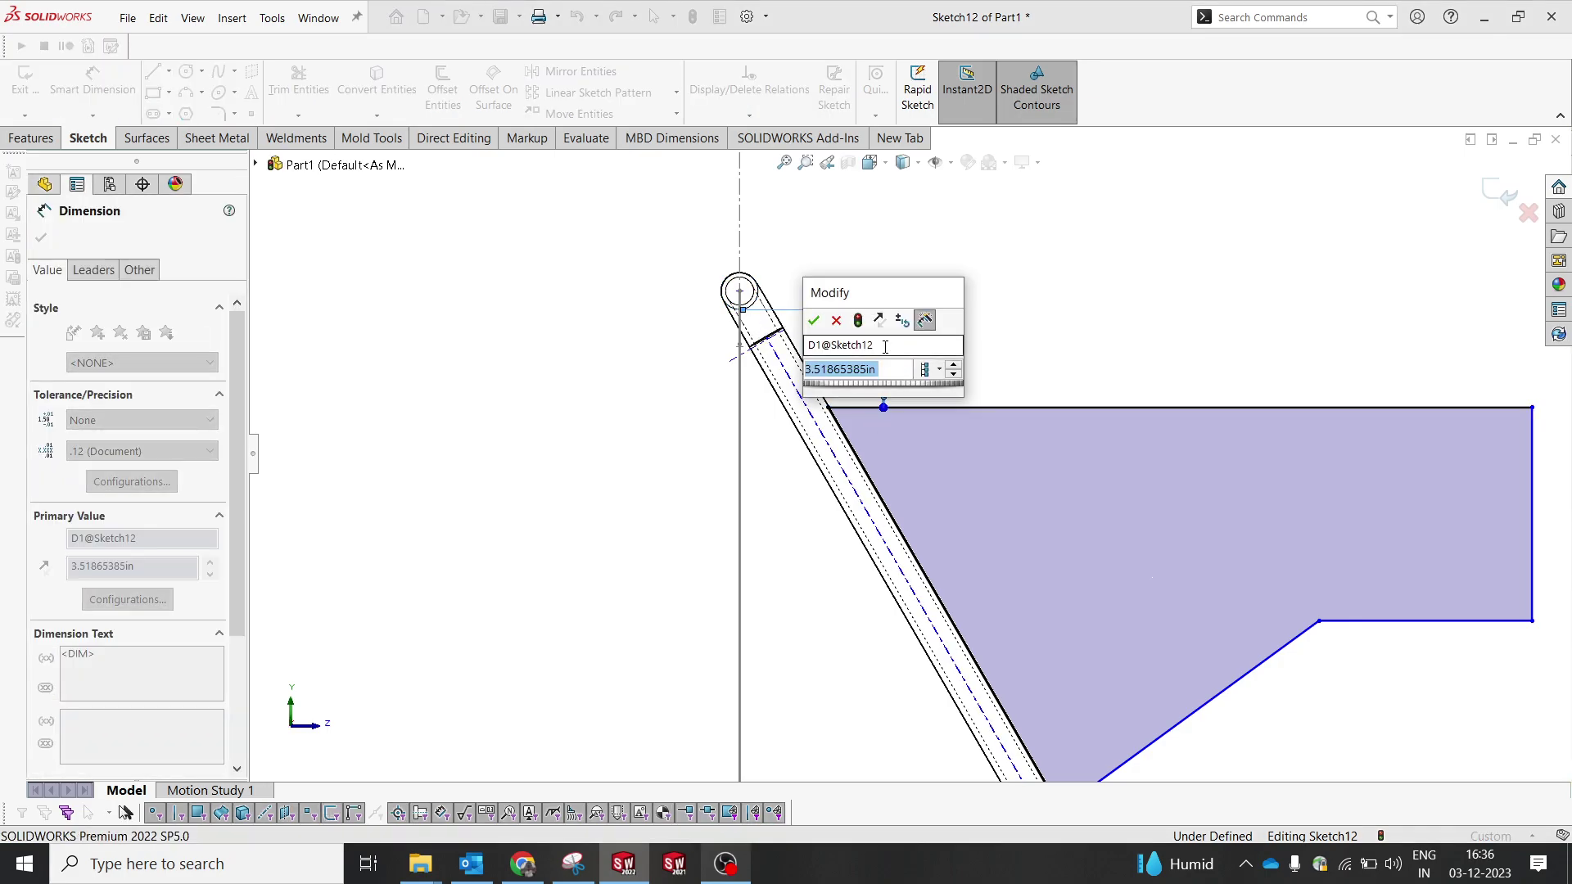
text(2)
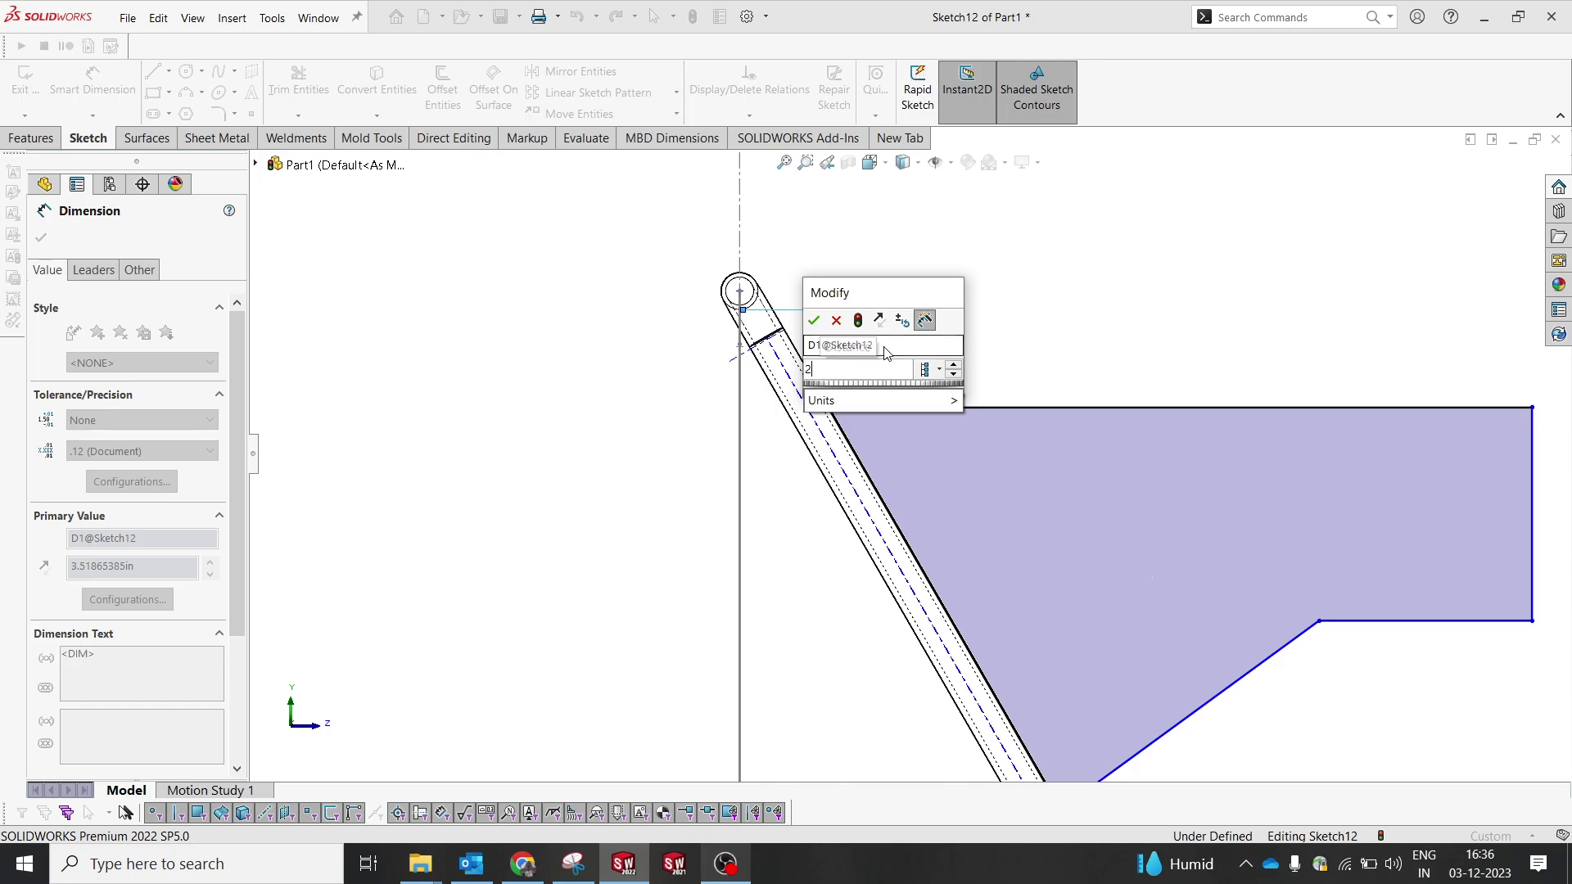
key(Return)
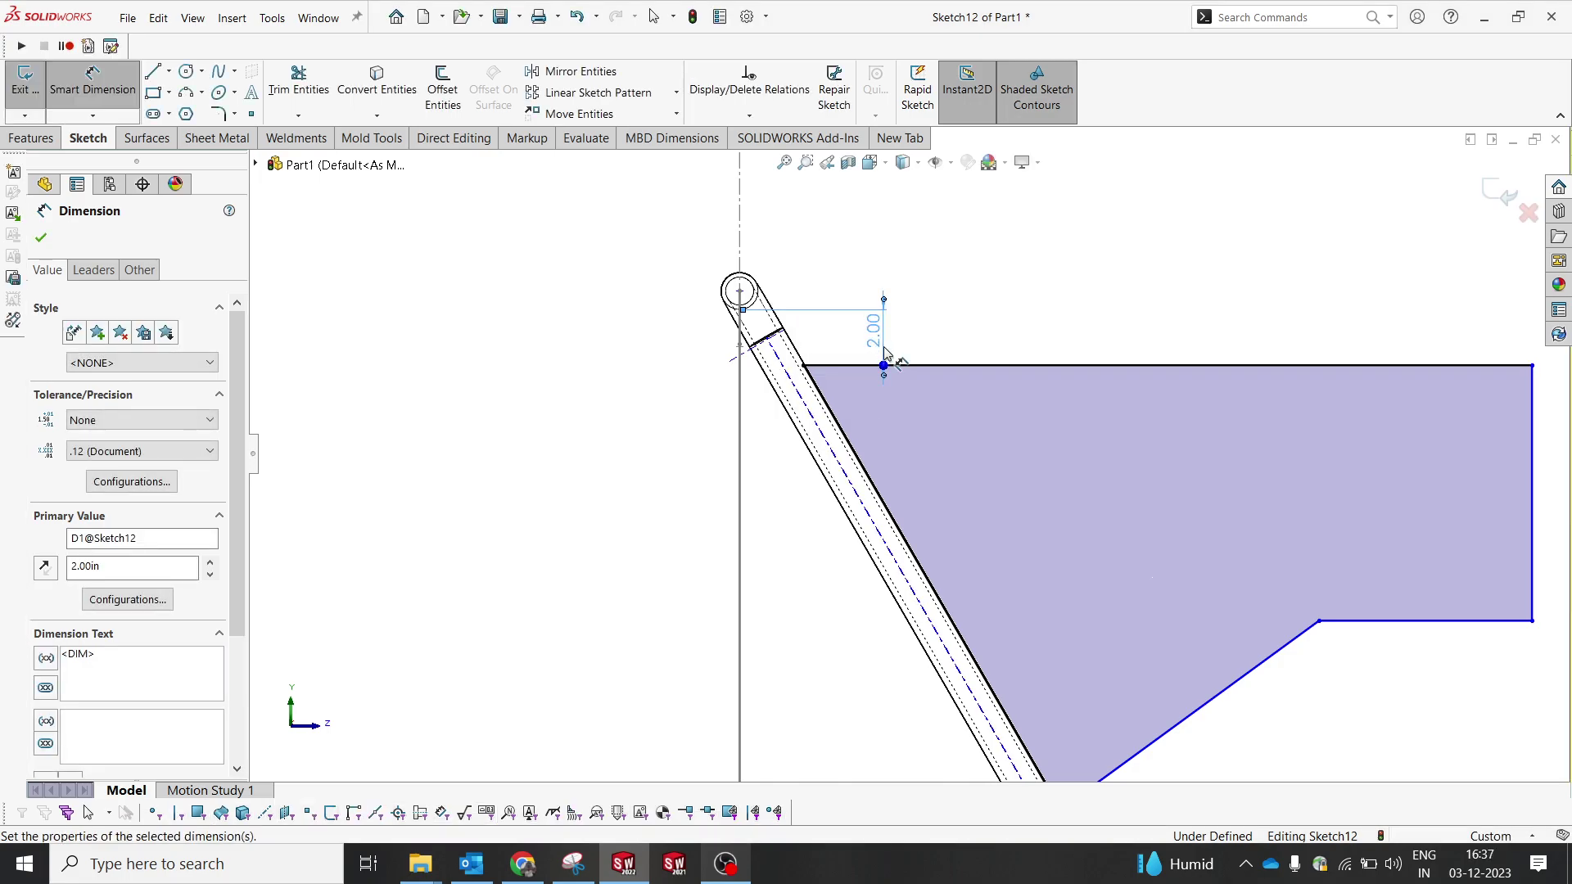
- Dimension the length of the profile's top horizontal edge as 25 in, placing the dimension above the edge
click(1007, 317)
scroll(994, 345, up, 5)
click(972, 420)
scroll(991, 484, up, 3)
scroll(909, 459, up, 2)
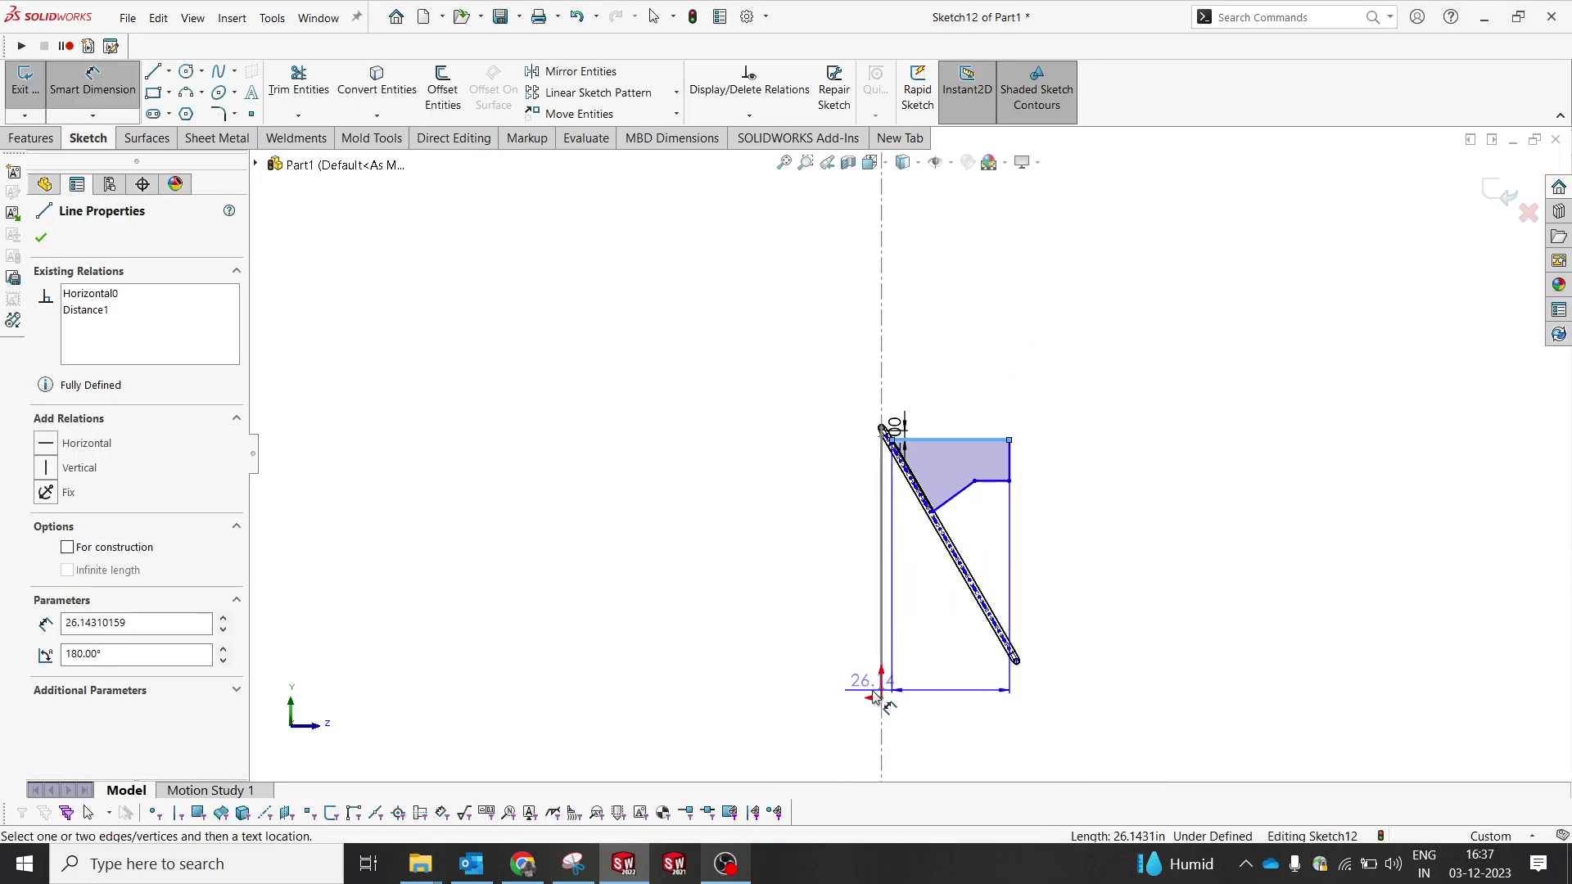
scroll(971, 498, down, 3)
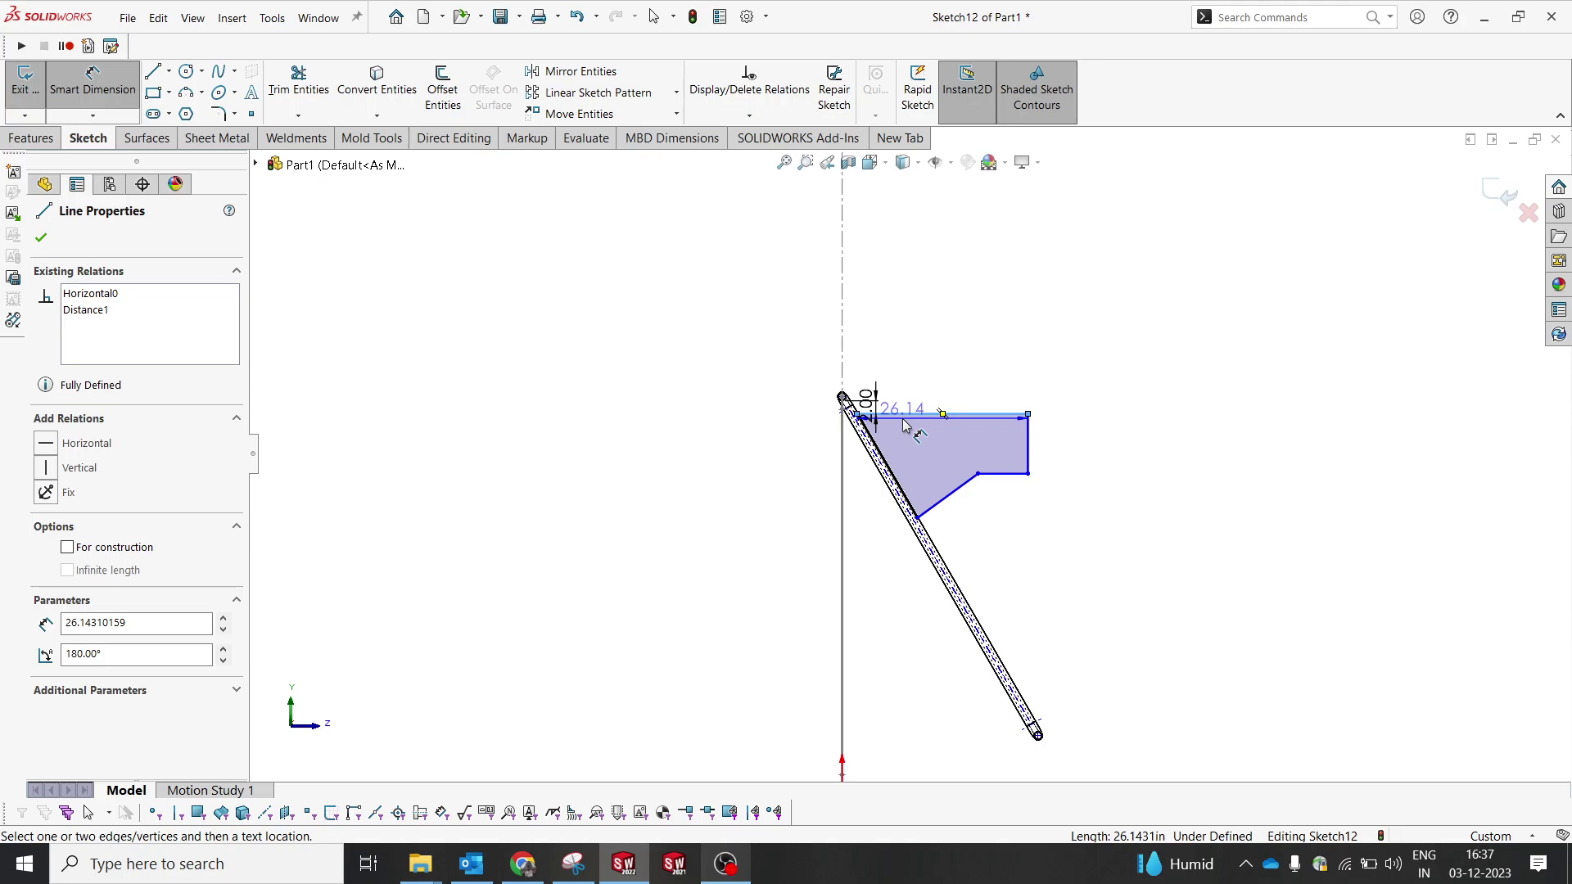
scroll(904, 424, down, 6)
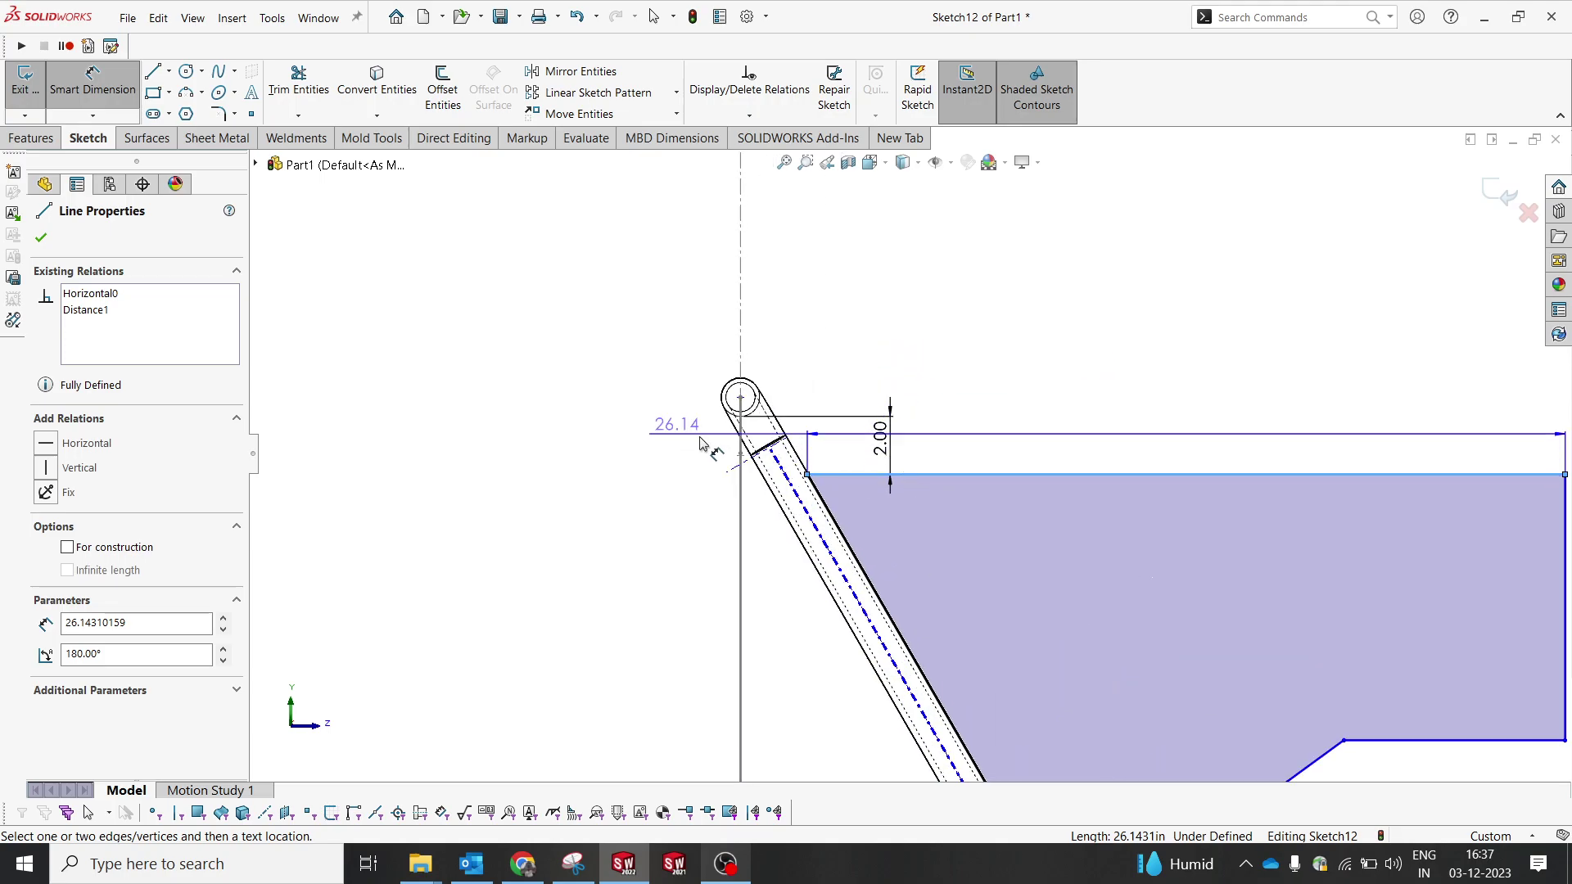
scroll(890, 446, up, 3)
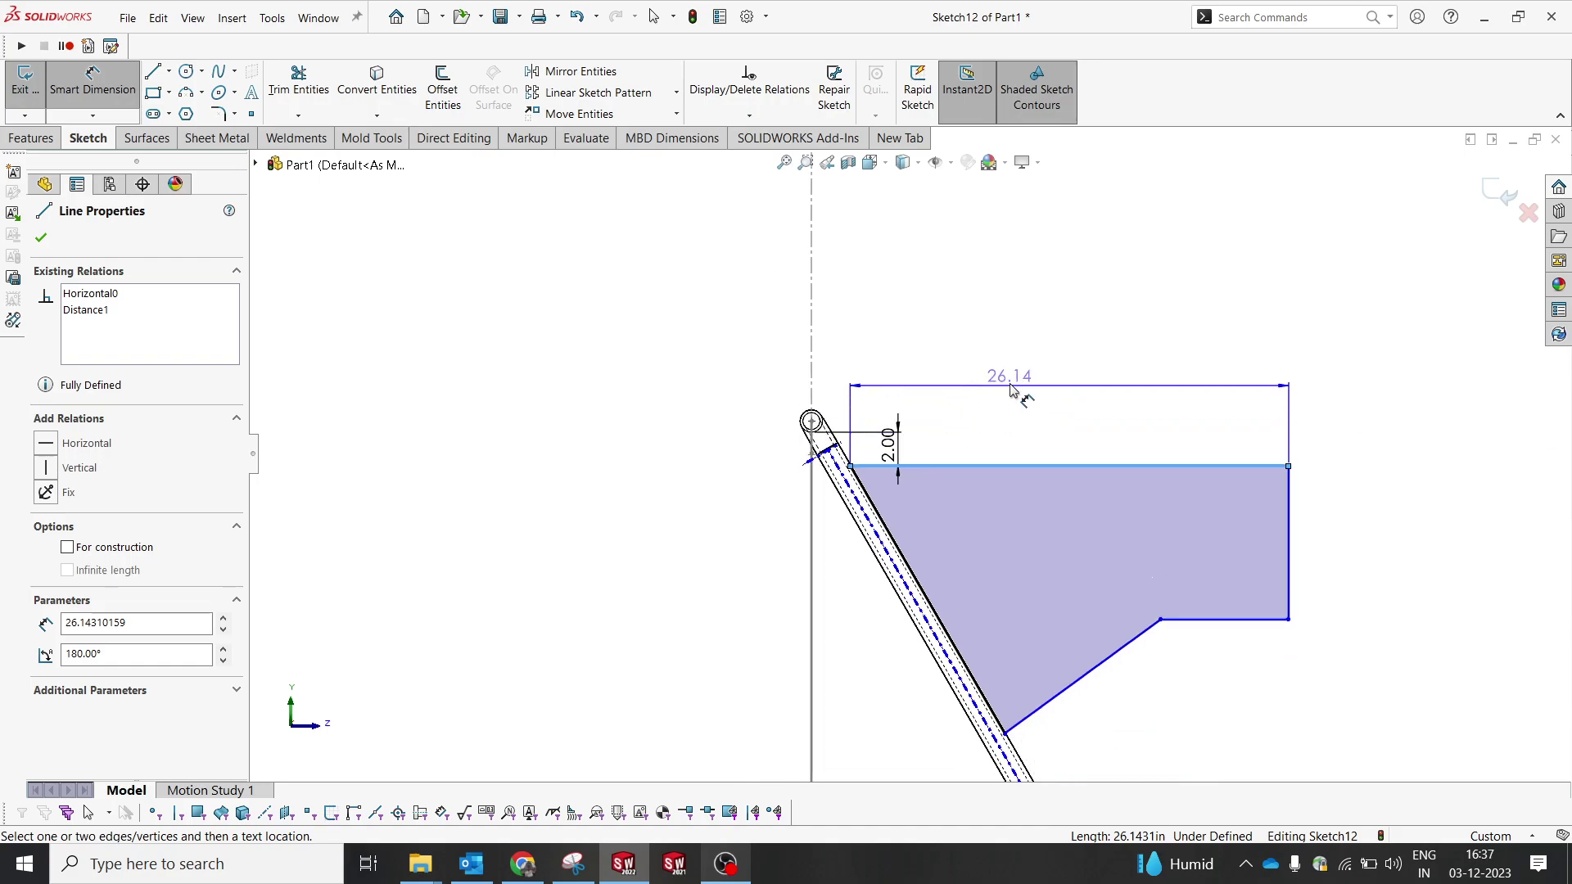
click(888, 409)
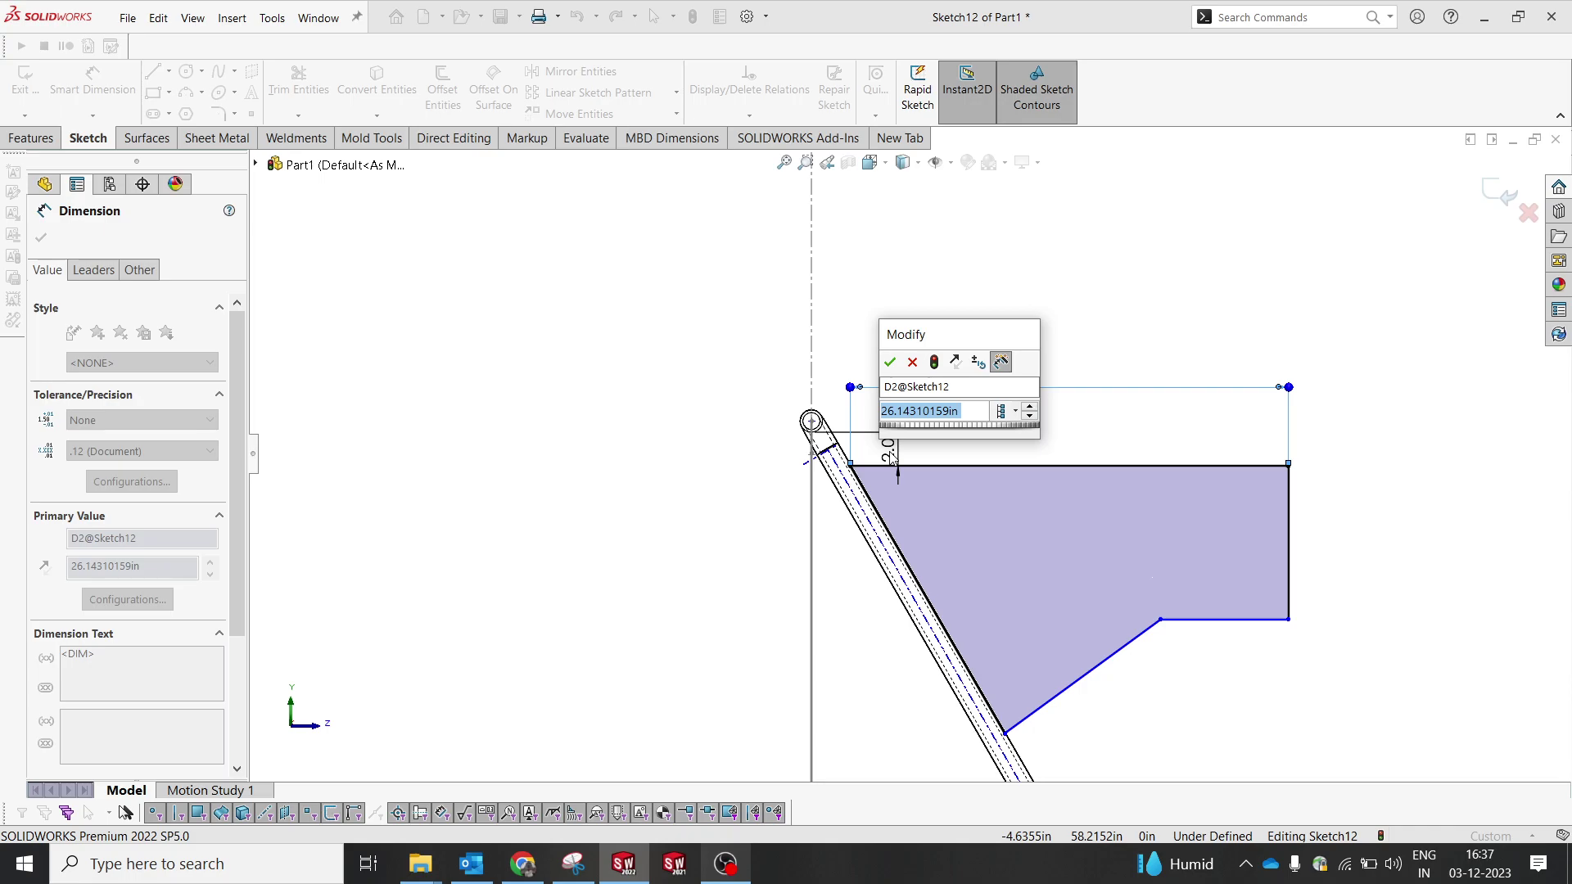
text(25)
key(Return)
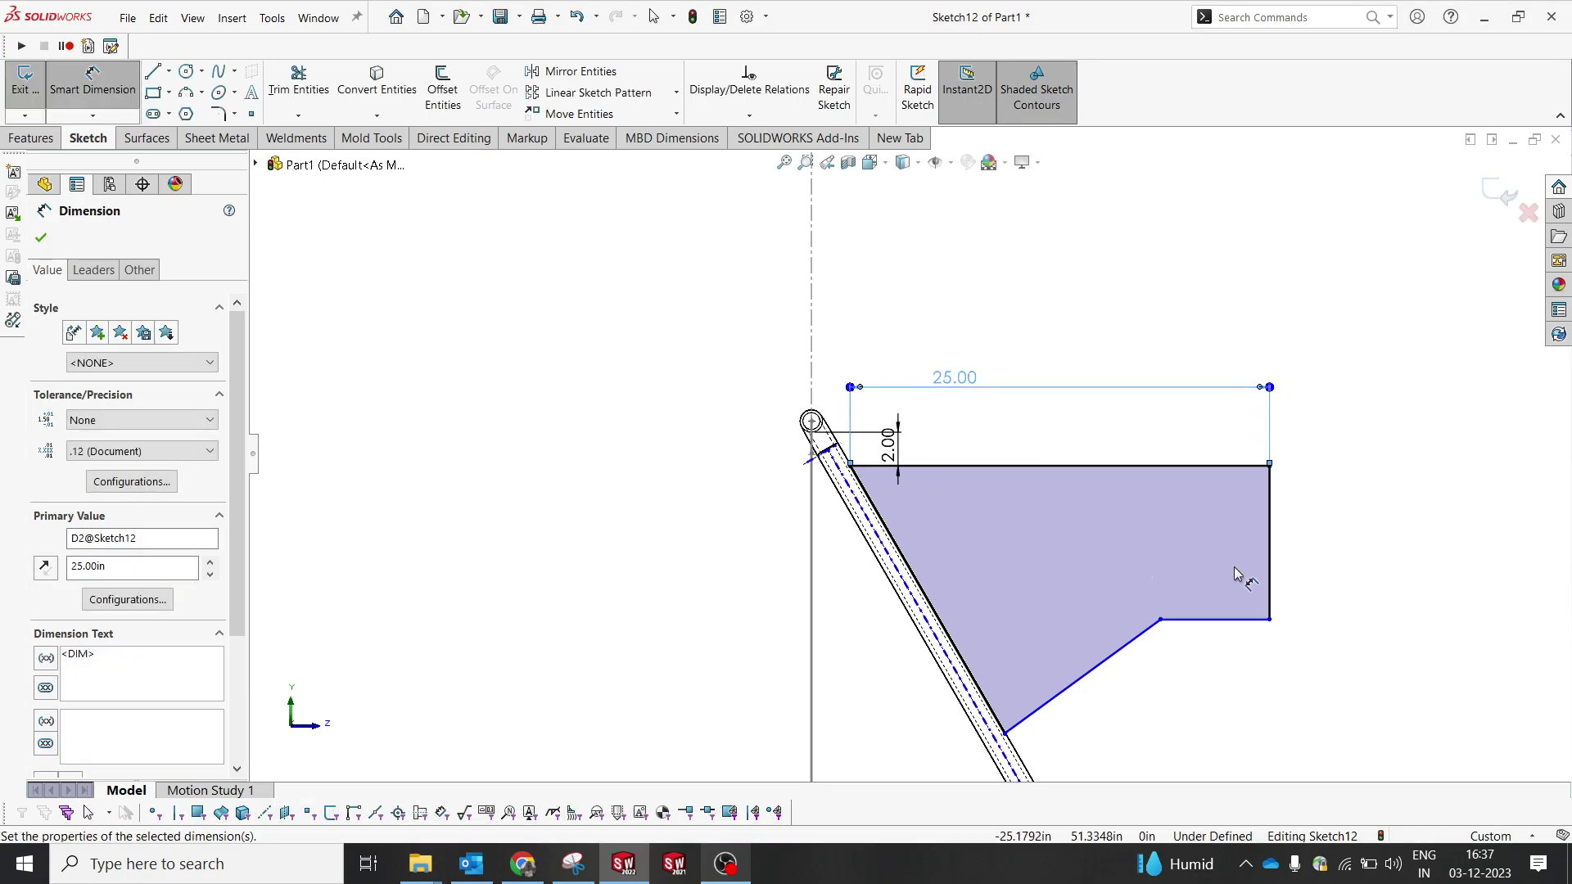
- Dimension the profile's outer vertical edge as 5 in and the short lower horizontal edge as 6 in
click(1278, 528)
click(1318, 532)
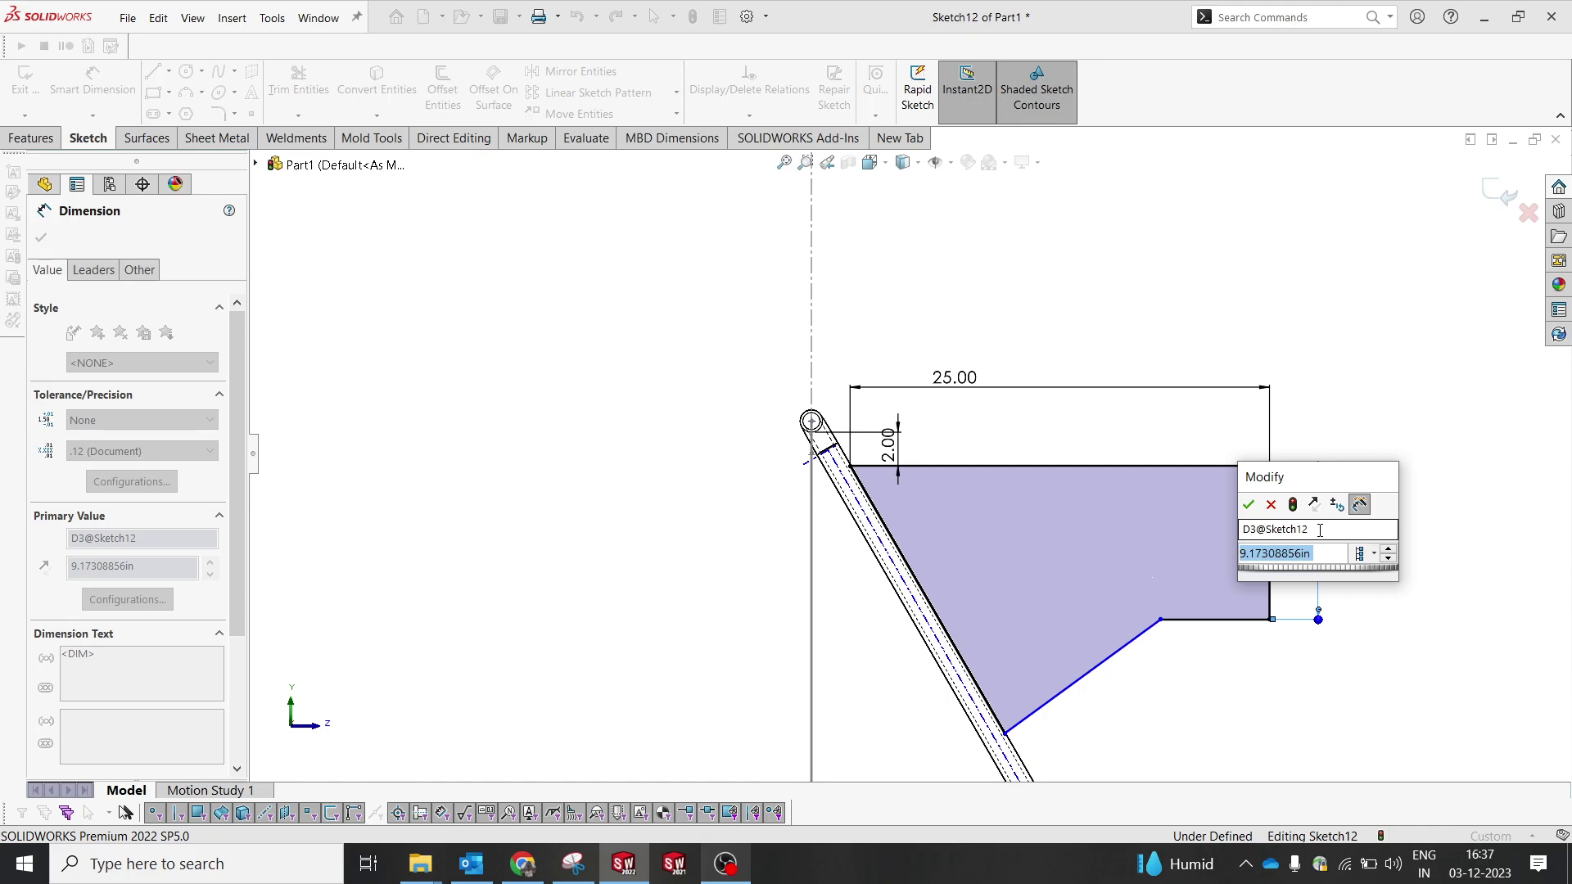
text(5)
key(Return)
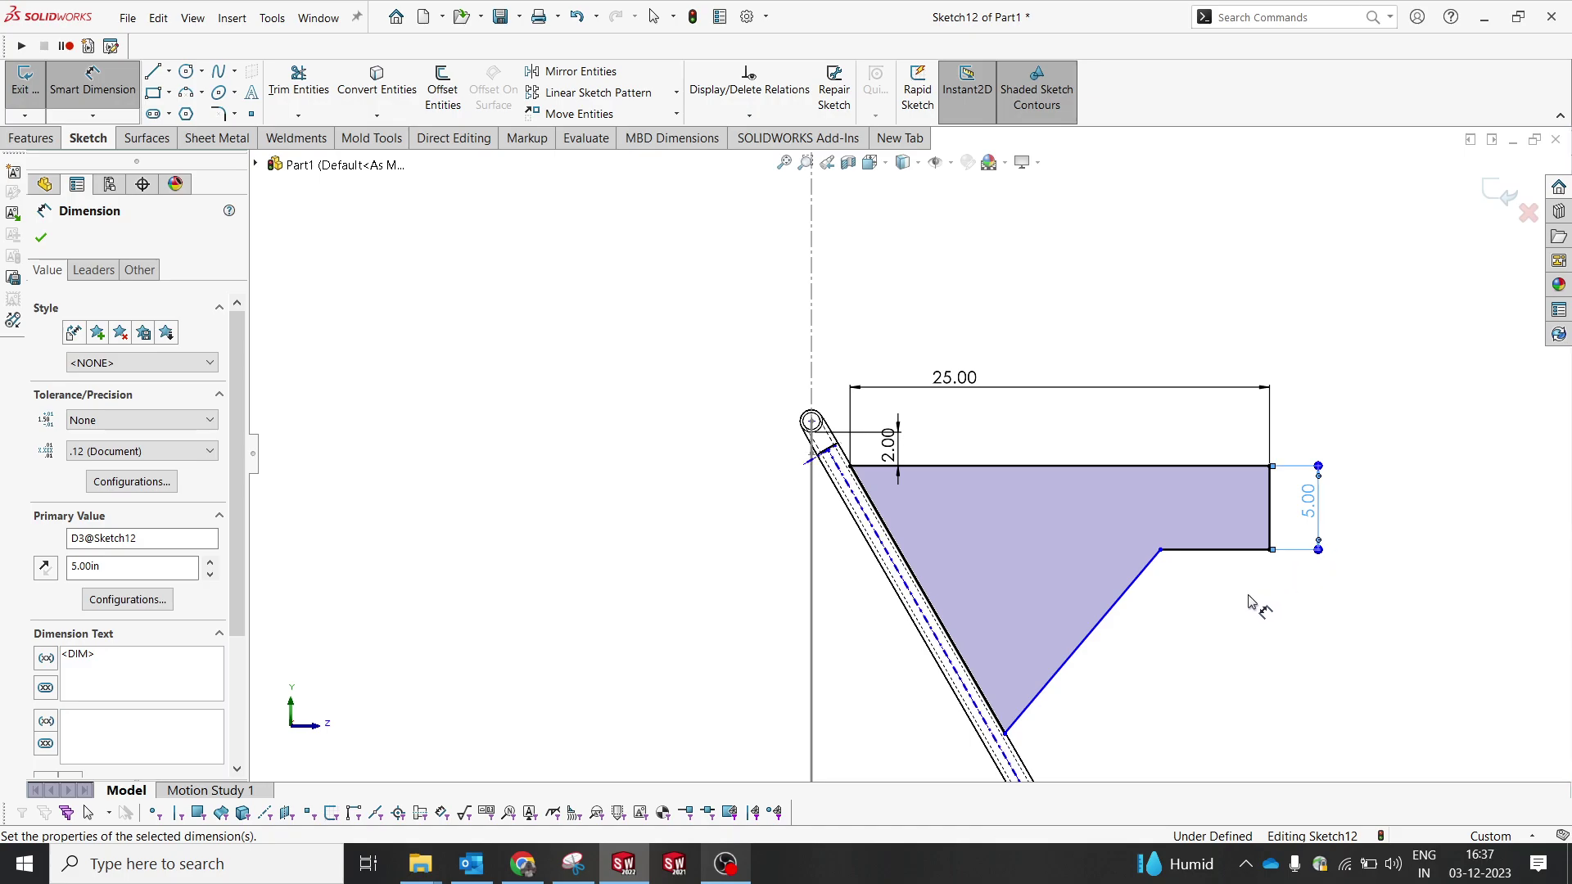
click(1218, 550)
click(1207, 628)
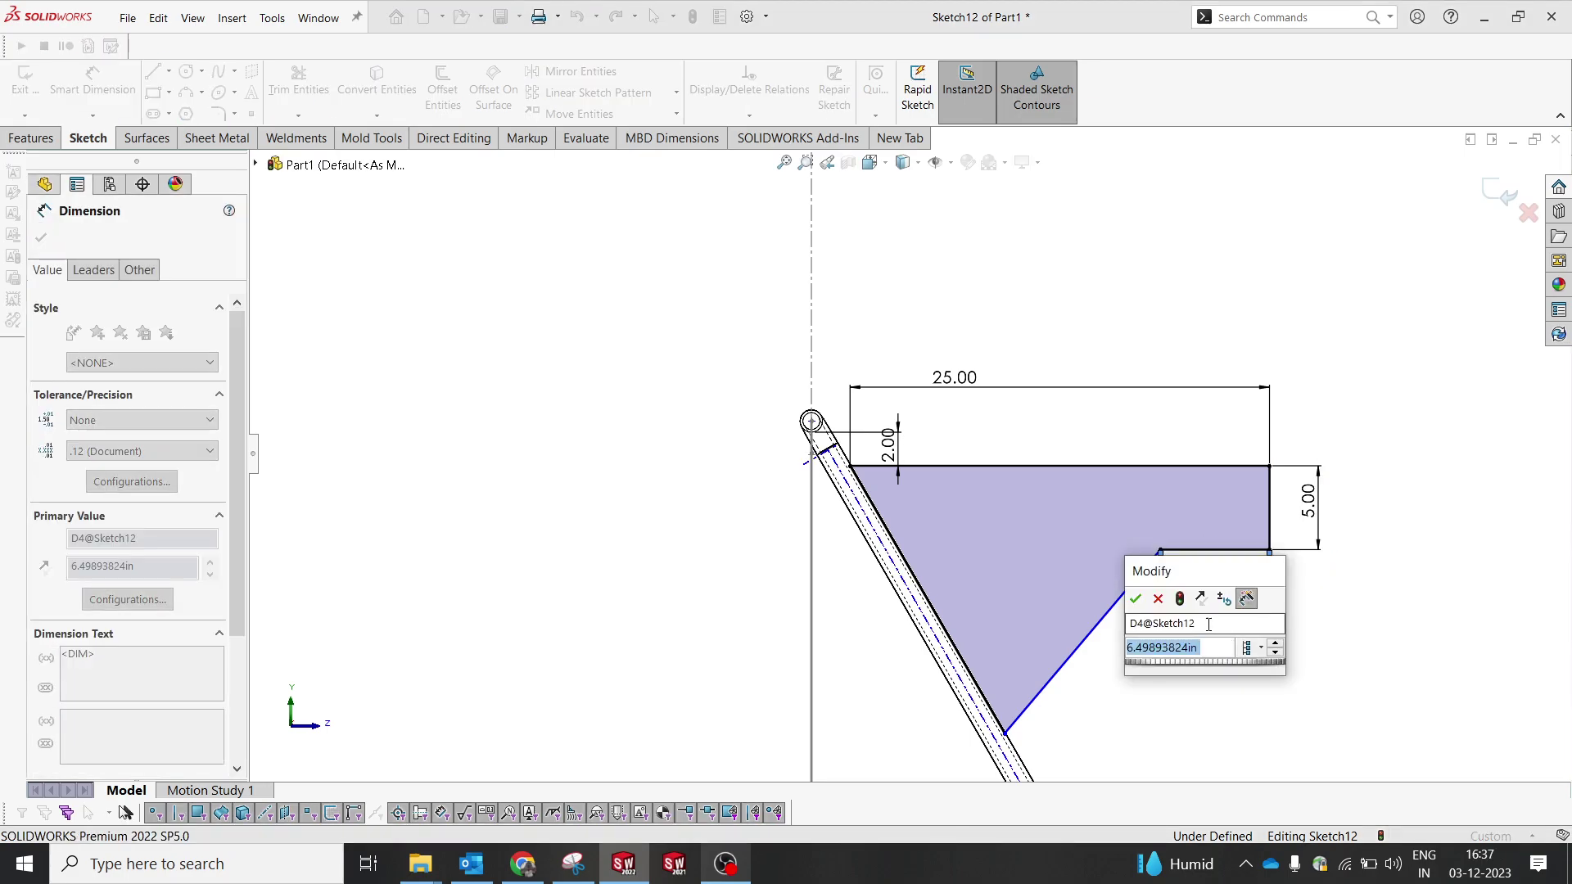
text(6)
key(Return)
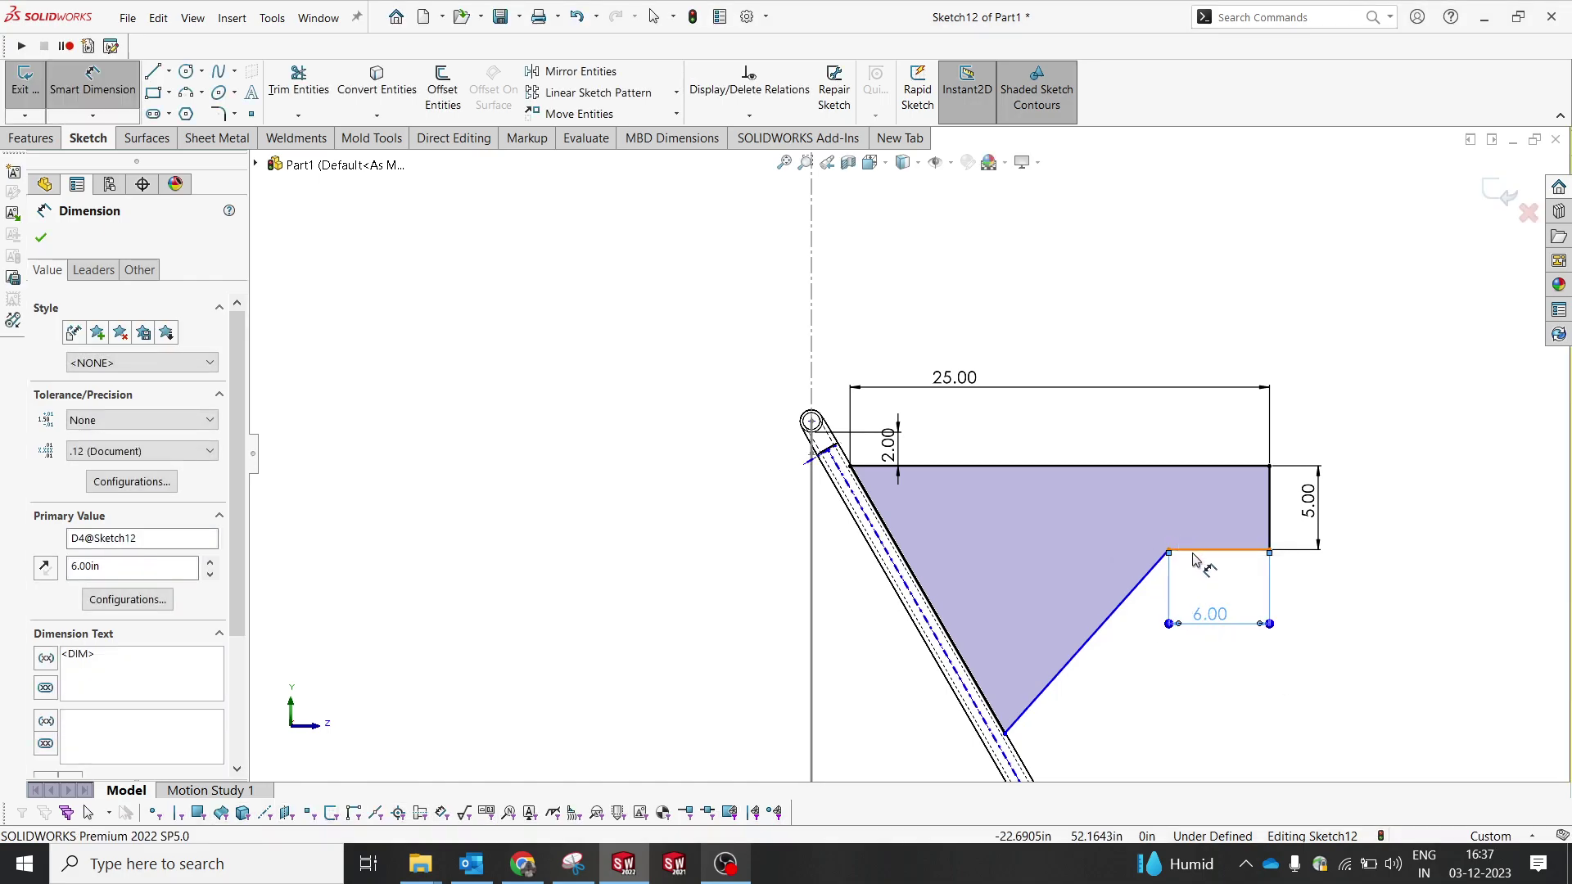
- Dimension the angle between the short lower horizontal edge and the sloped edge as 45 degrees
click(1179, 549)
click(1134, 589)
click(1067, 594)
text(45)
key(Return)
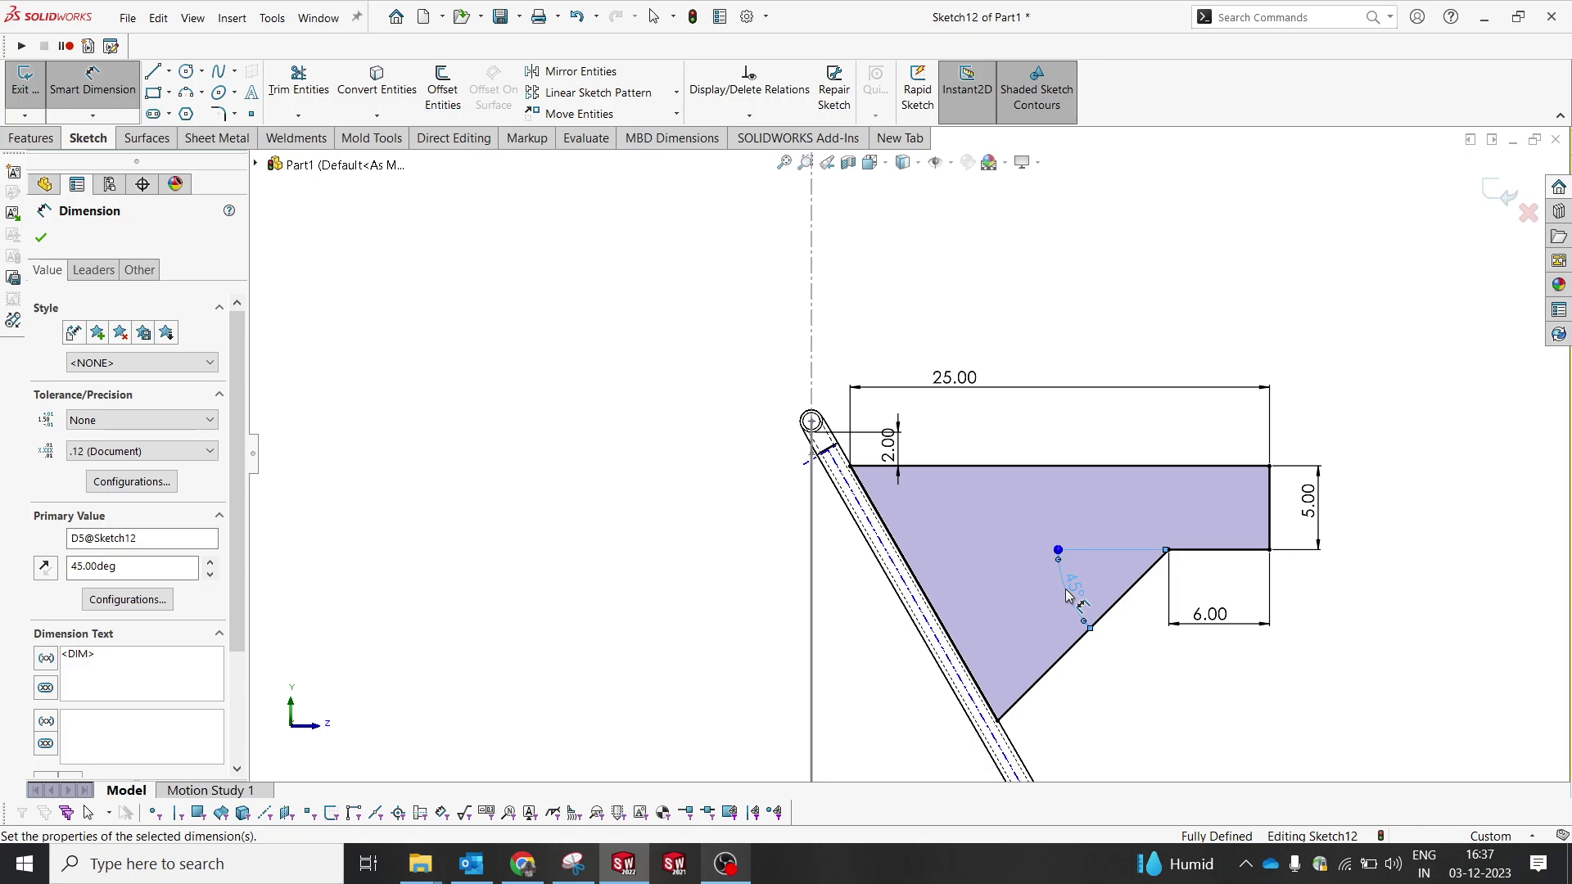
click(853, 468)
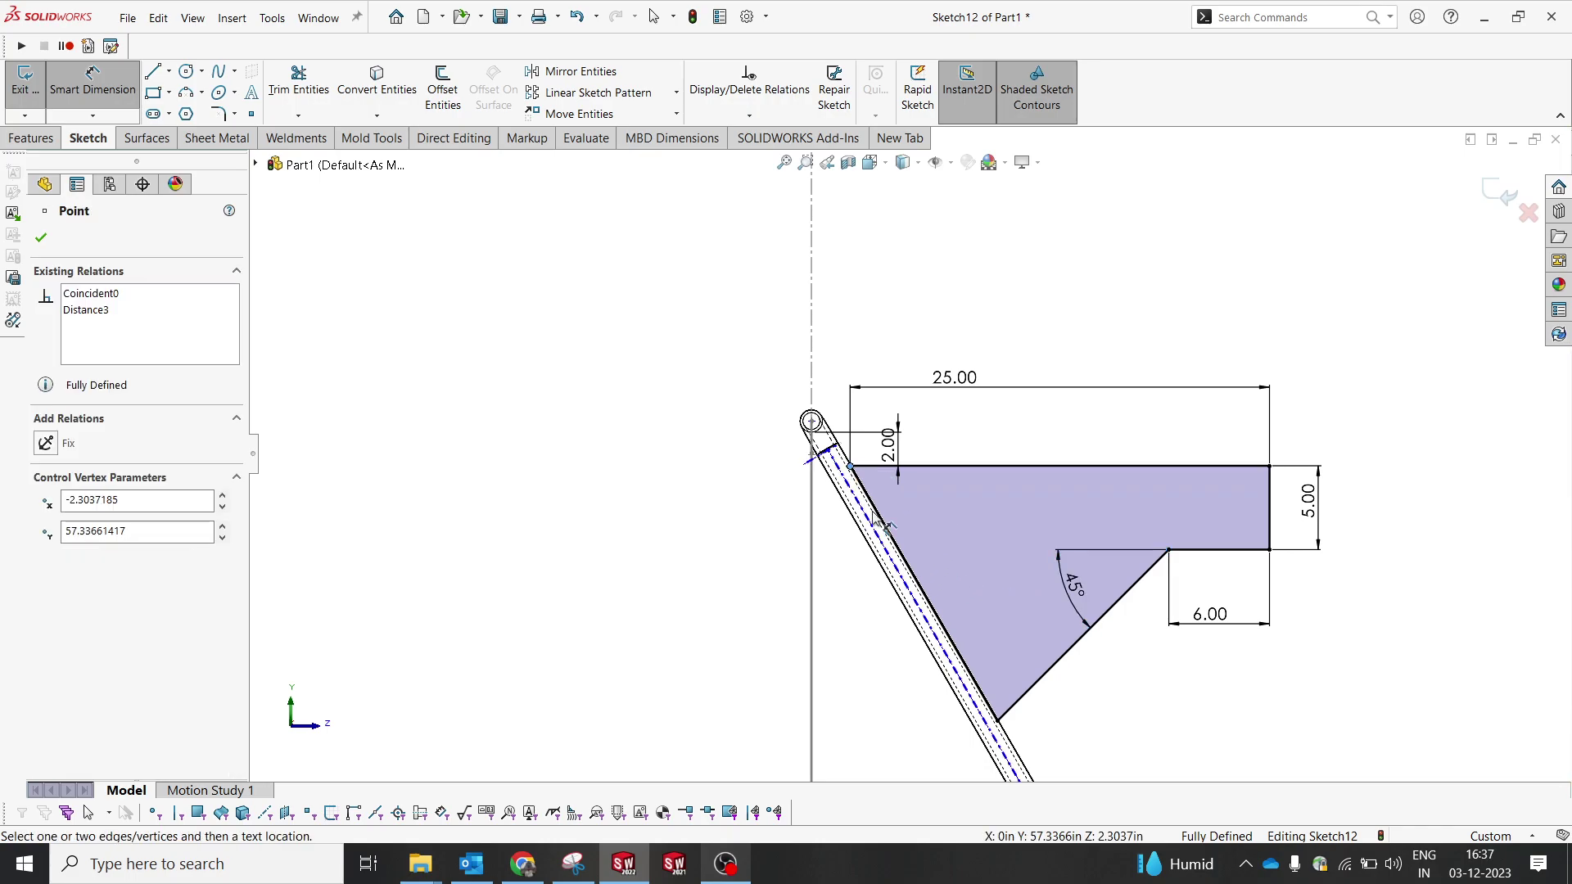
click(998, 722)
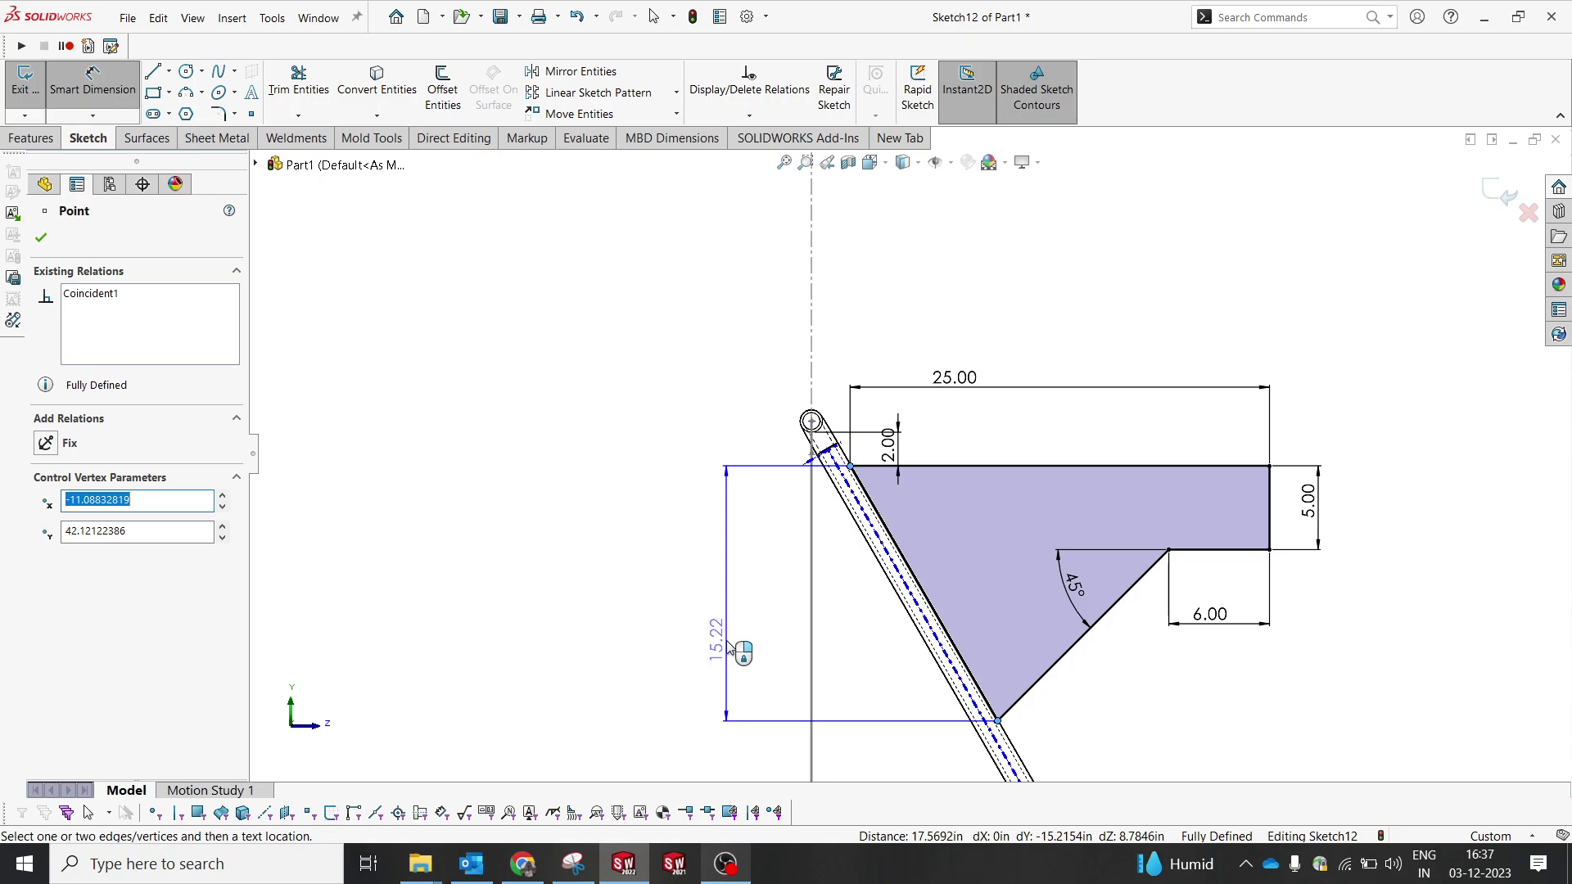
key(Escape)
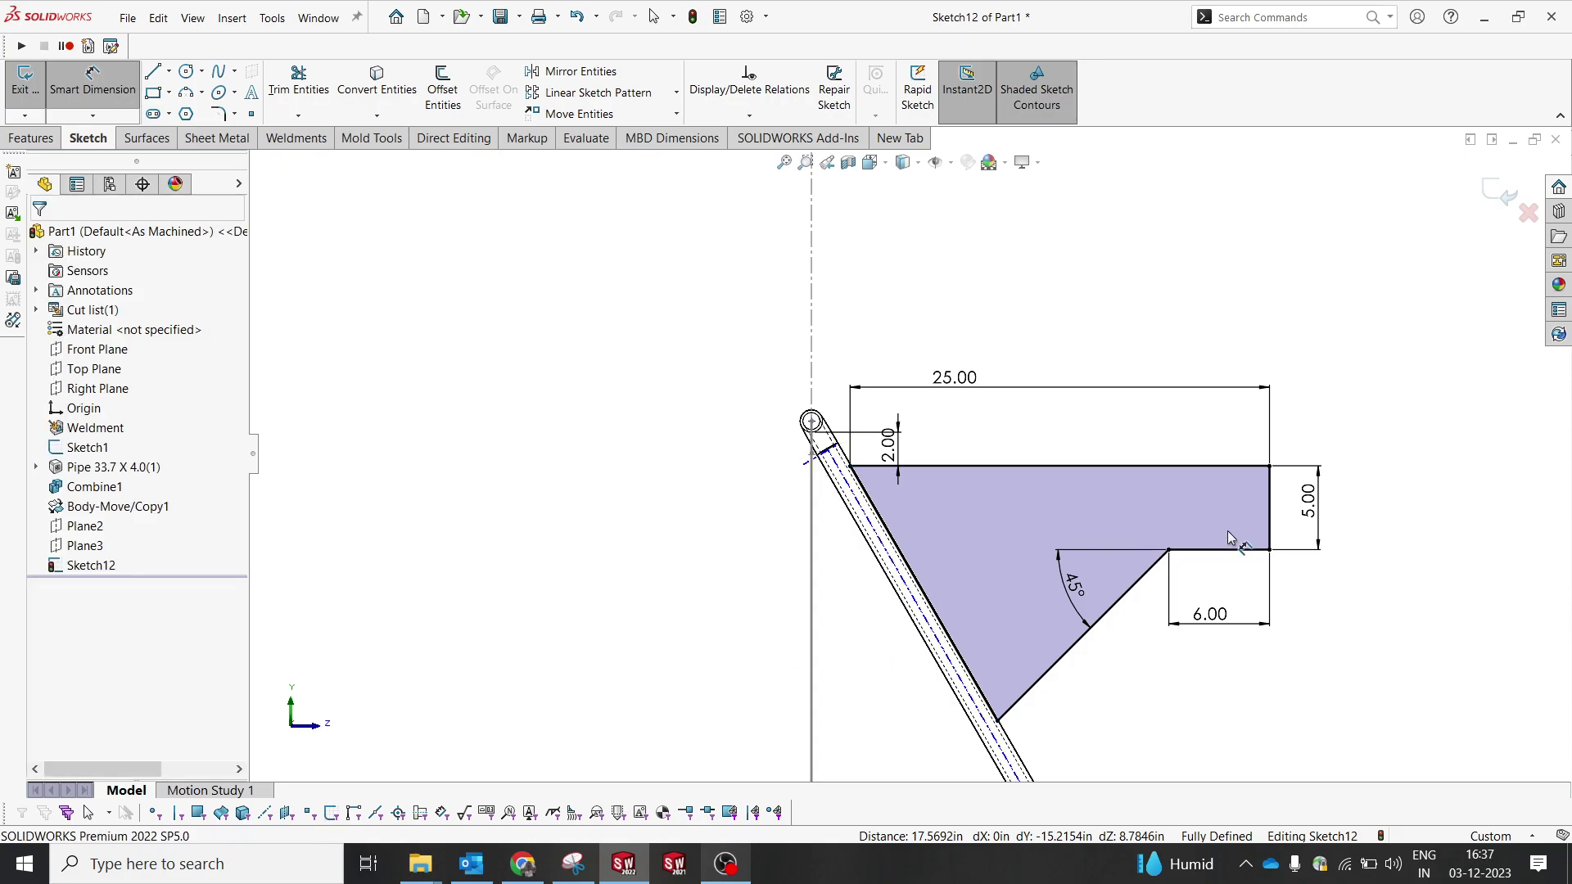
- Try a height of 6 in for the profile's outer vertical edge and undo the change
click(1317, 508)
double_click(1310, 499)
text(6)
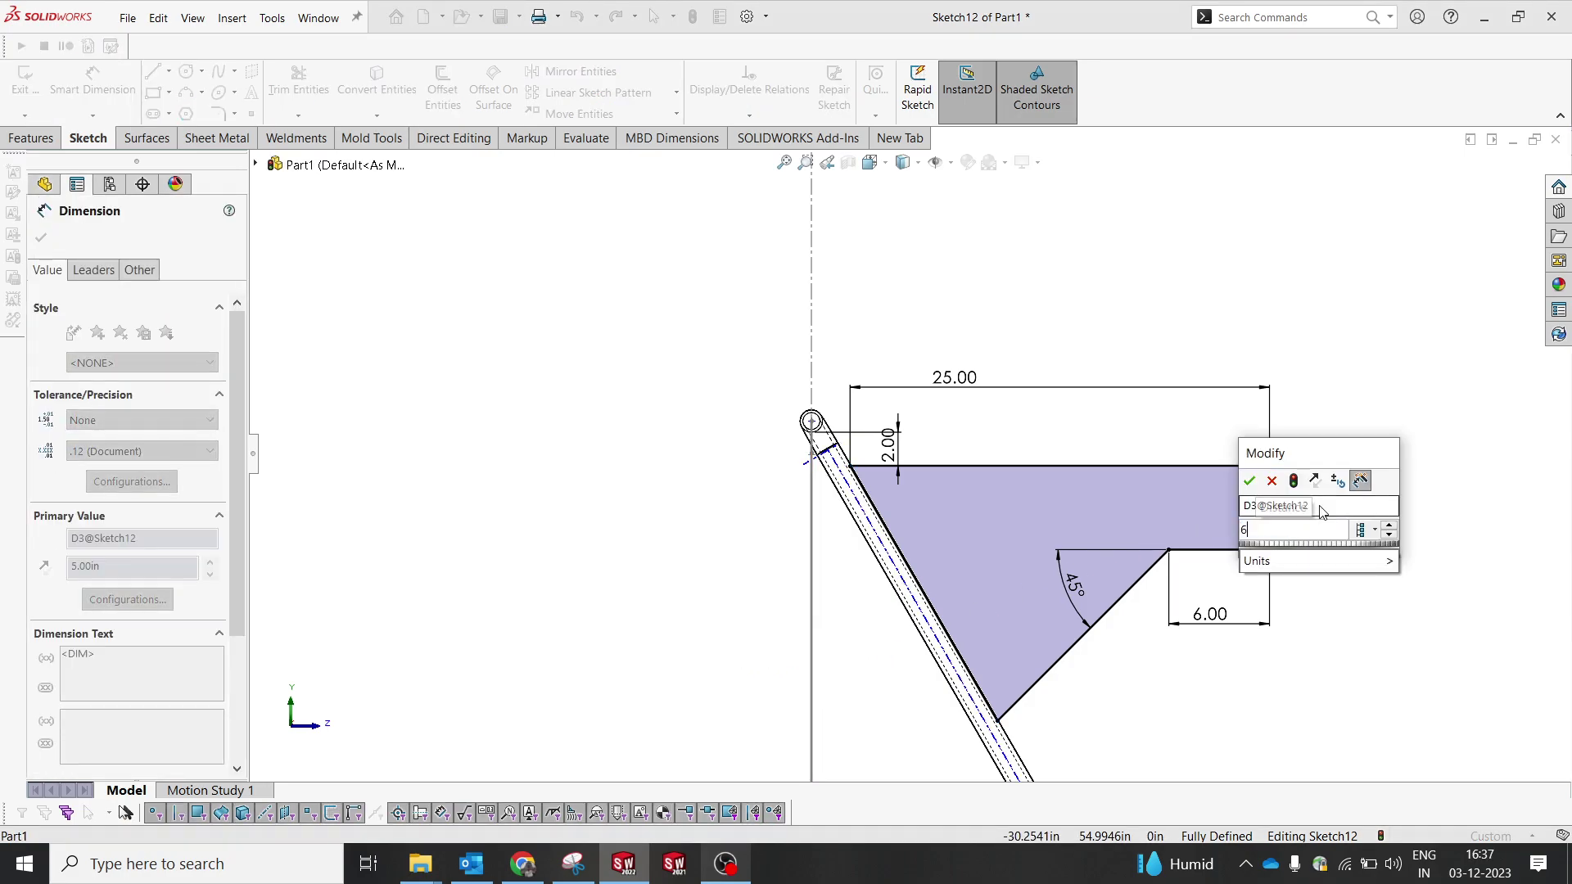
key(Return)
key(Escape)
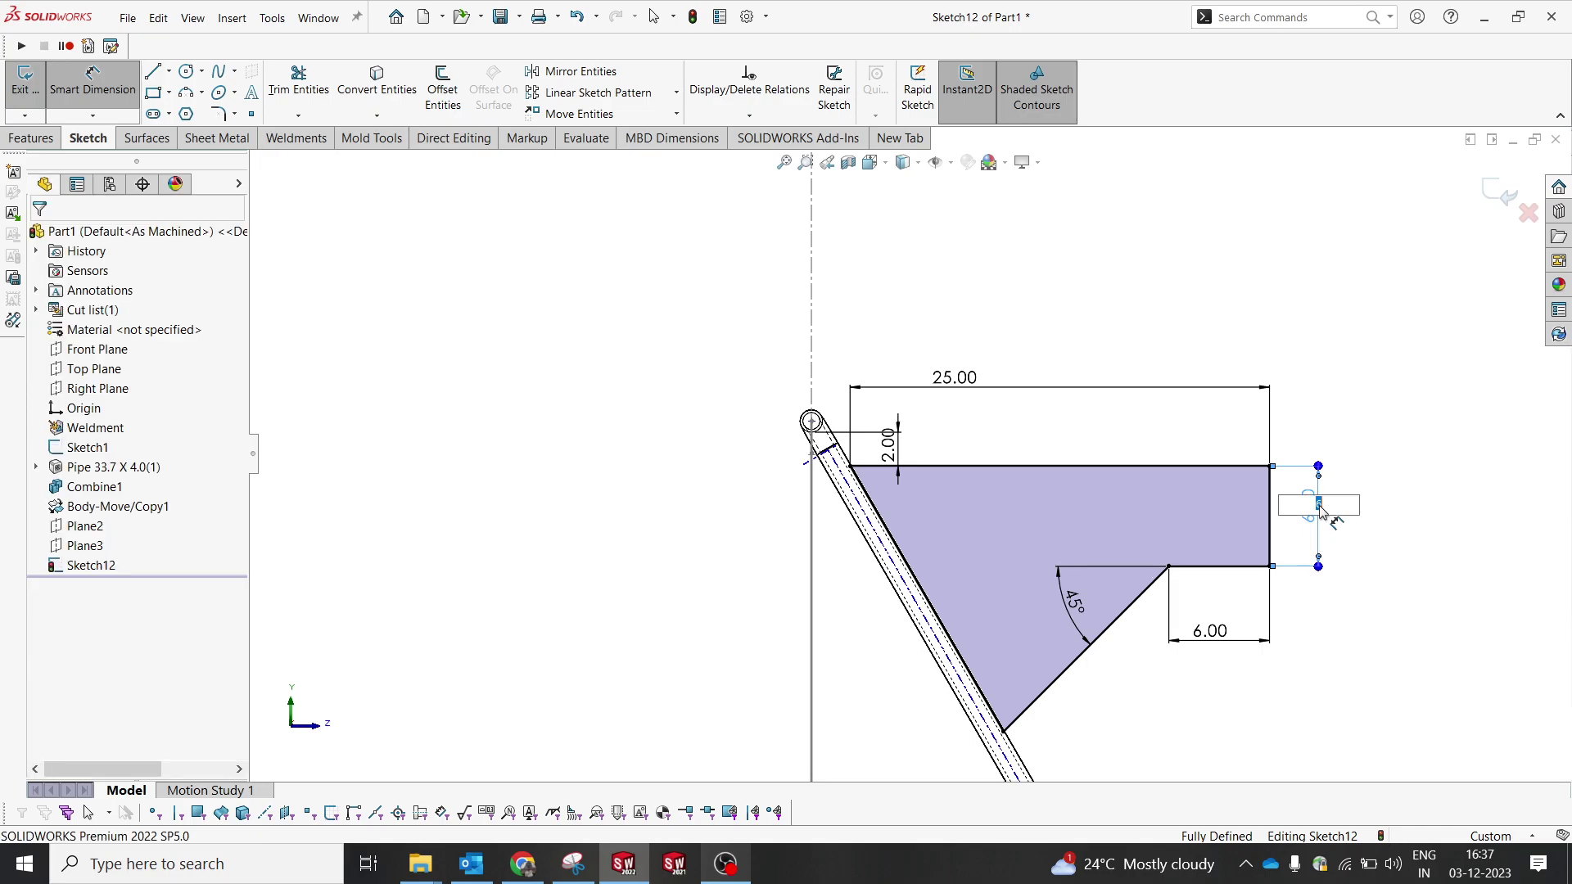
key(ctrl+z)
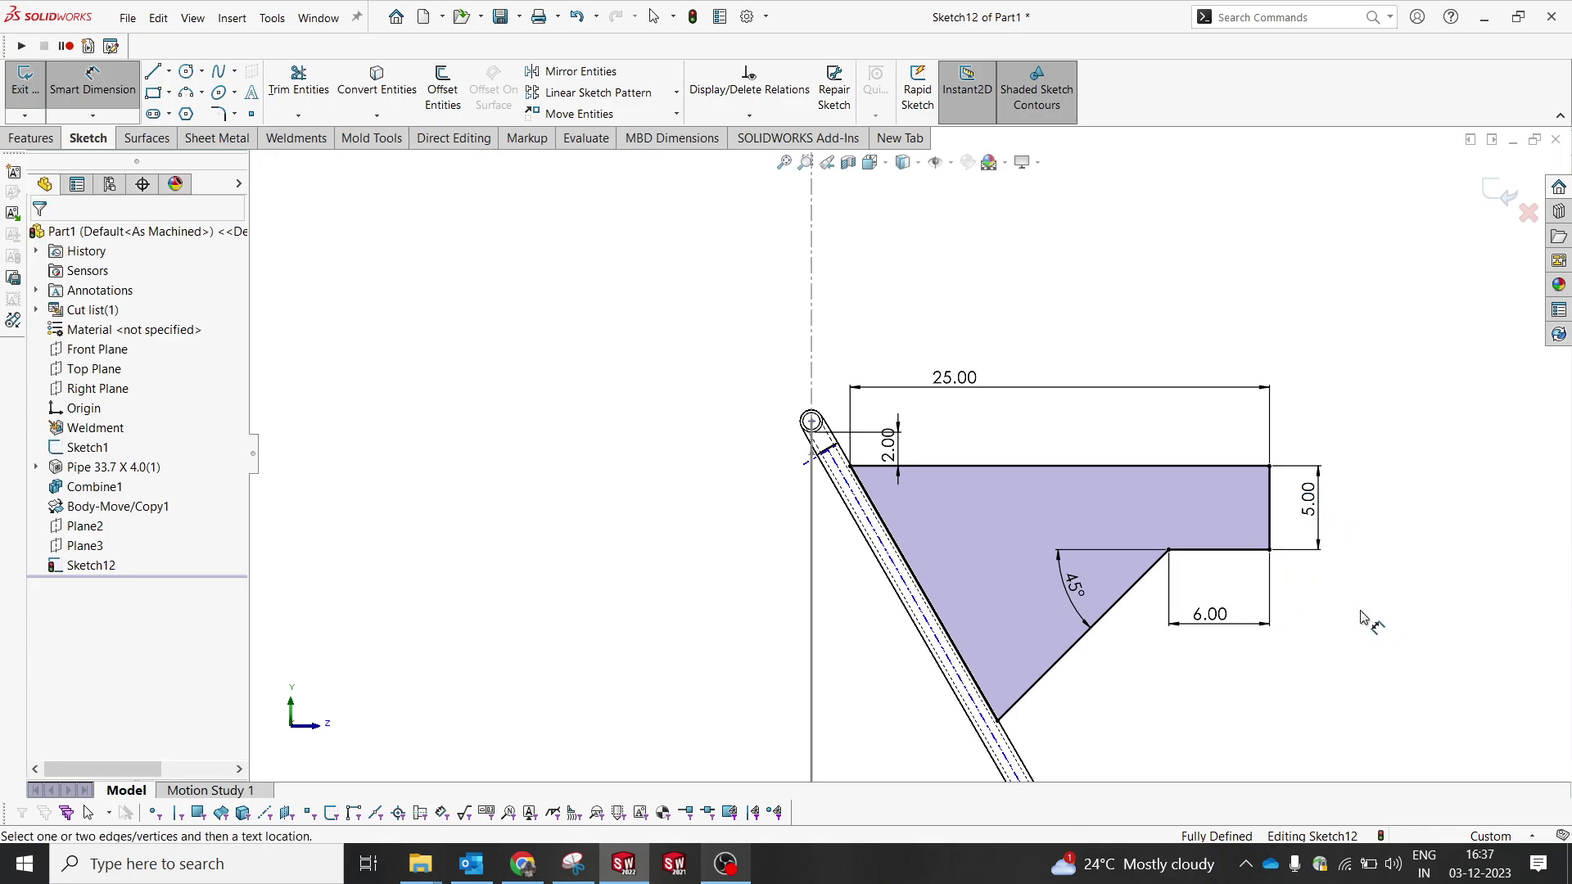
- Start a boss extrude of the profile, with Direction 1 ending Up To Surface at Plane2
scroll(995, 541, up, 5)
scroll(995, 542, down, 1)
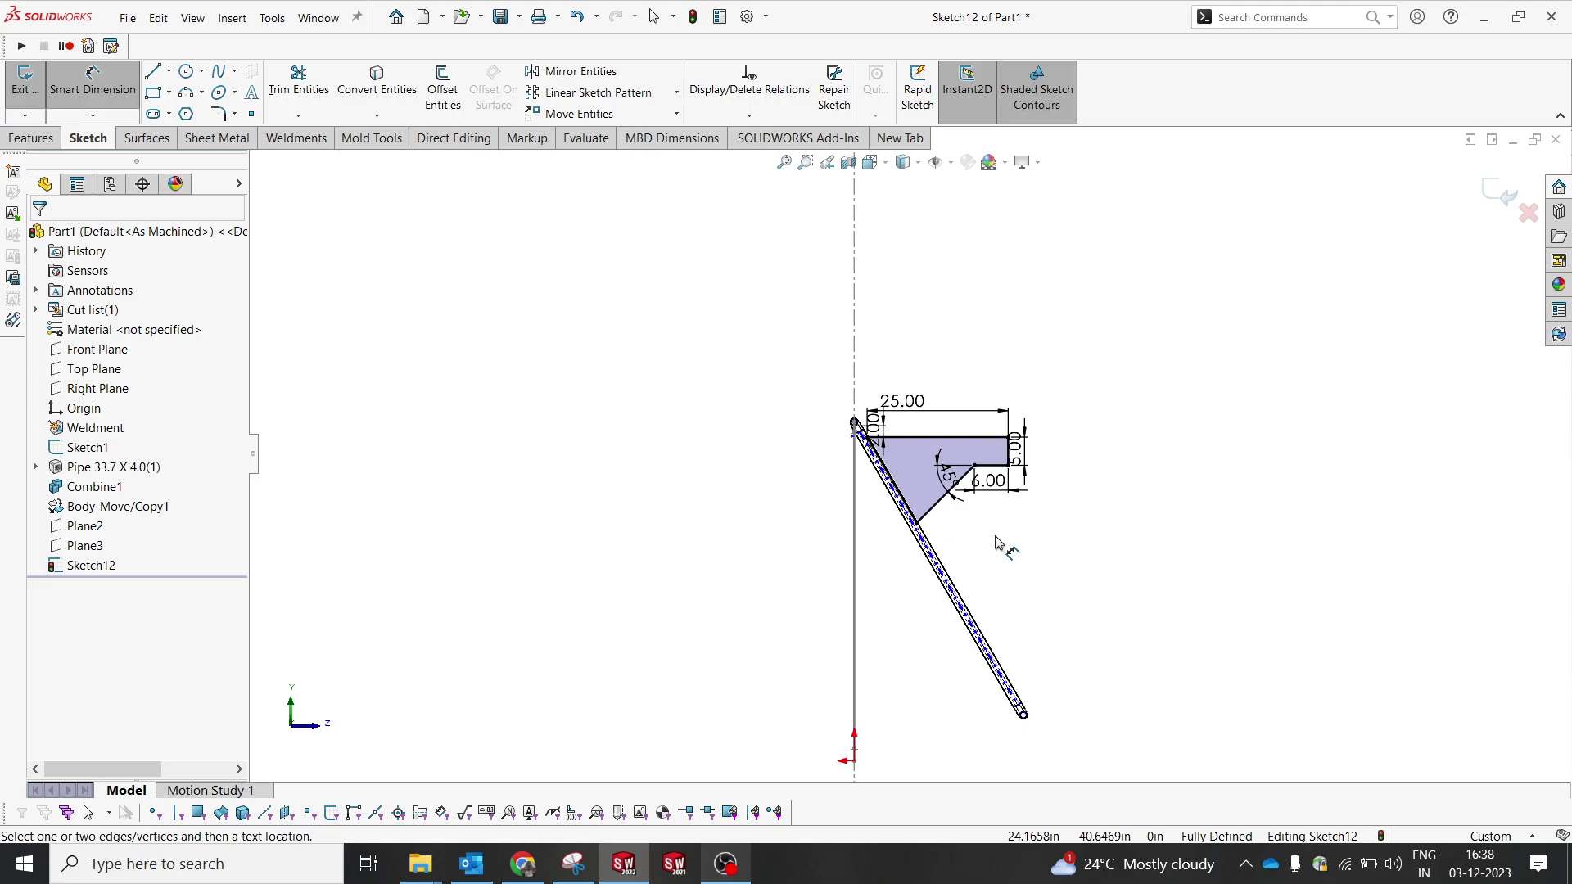
scroll(983, 465, down, 2)
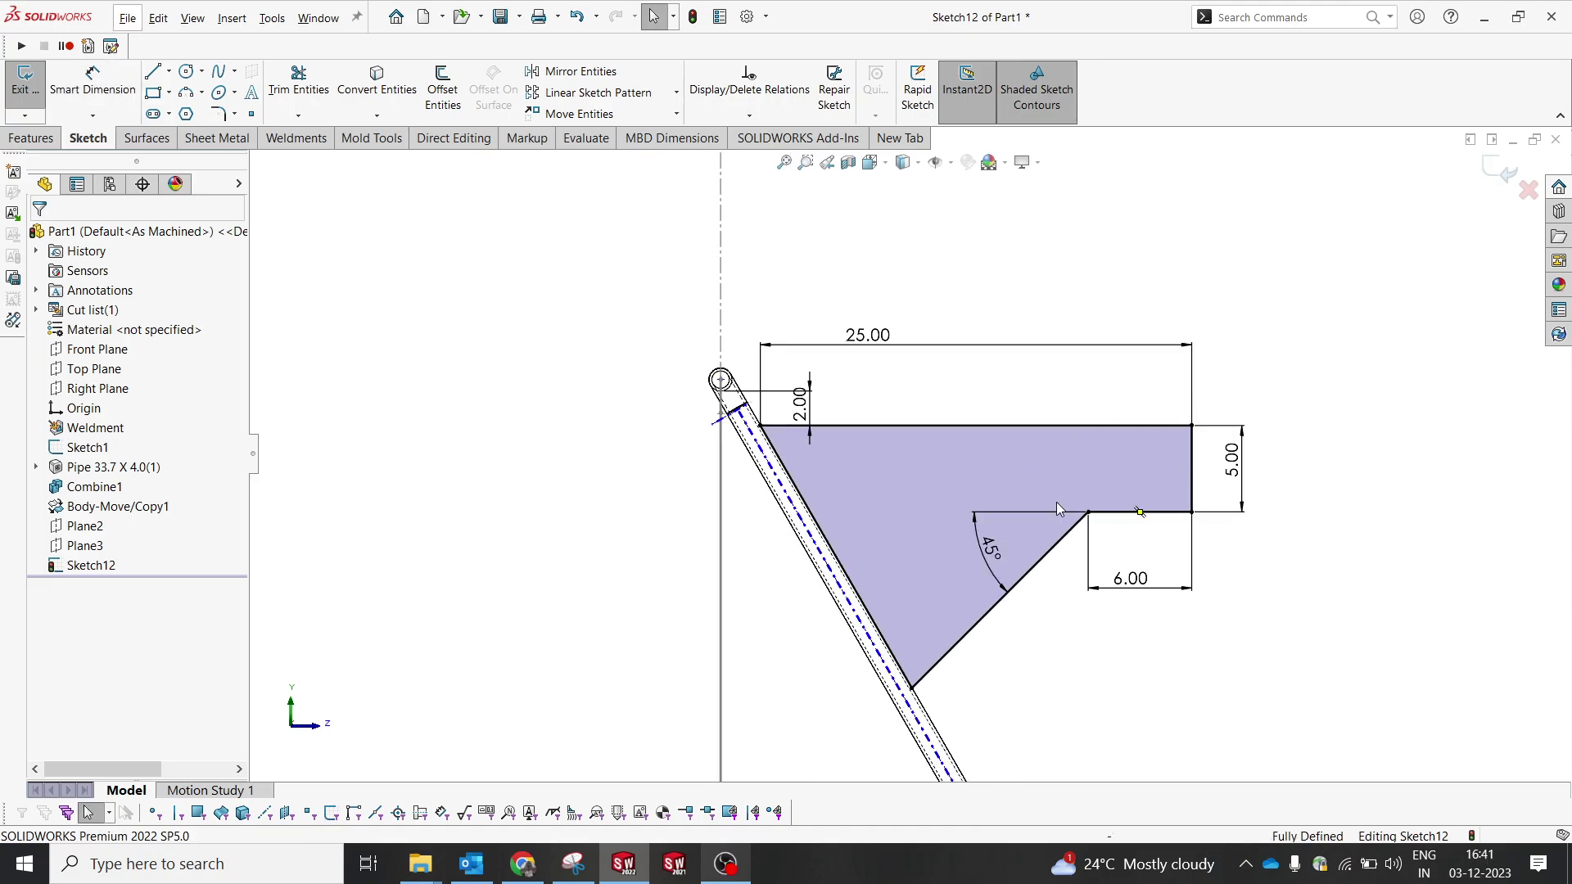
scroll(1172, 568, up, 3)
middle_drag(1172, 568, 1116, 584)
scroll(920, 499, down, 2)
click(32, 137)
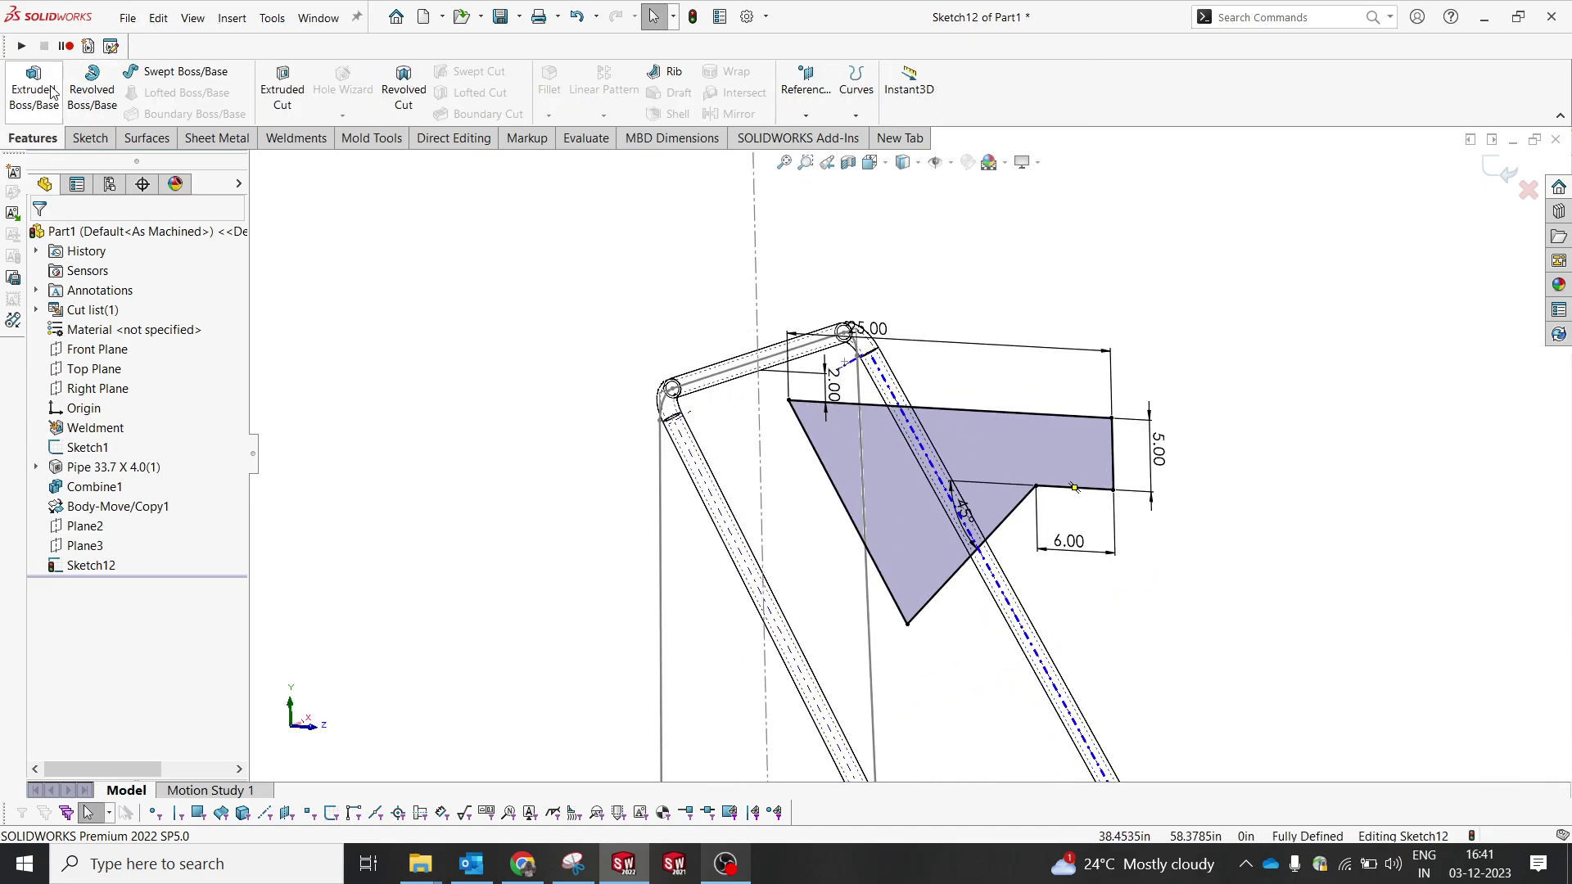
click(34, 88)
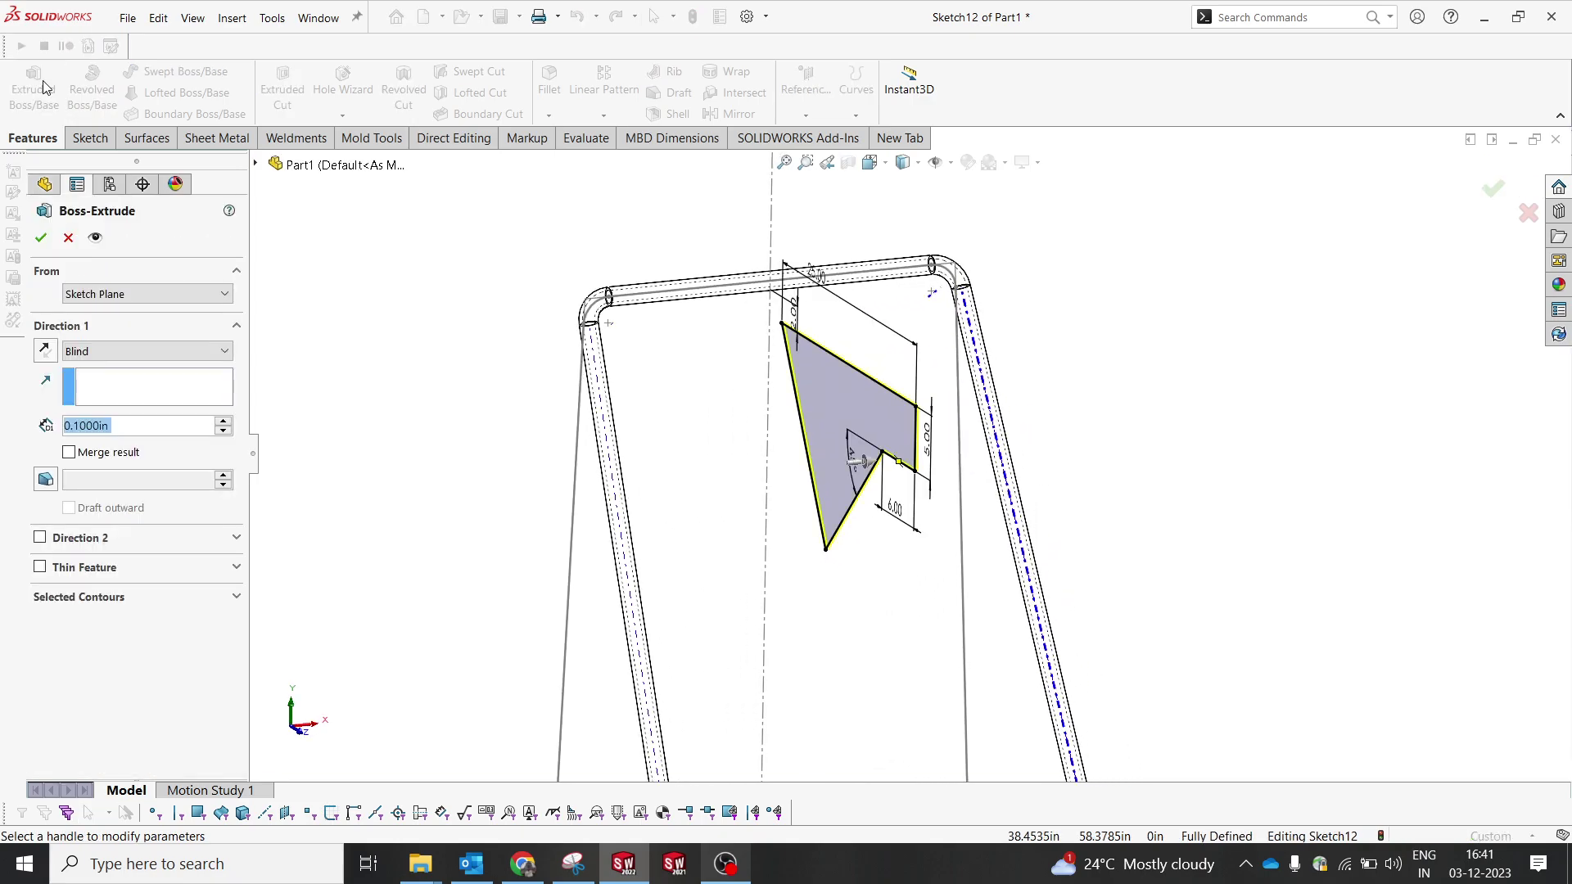
click(95, 351)
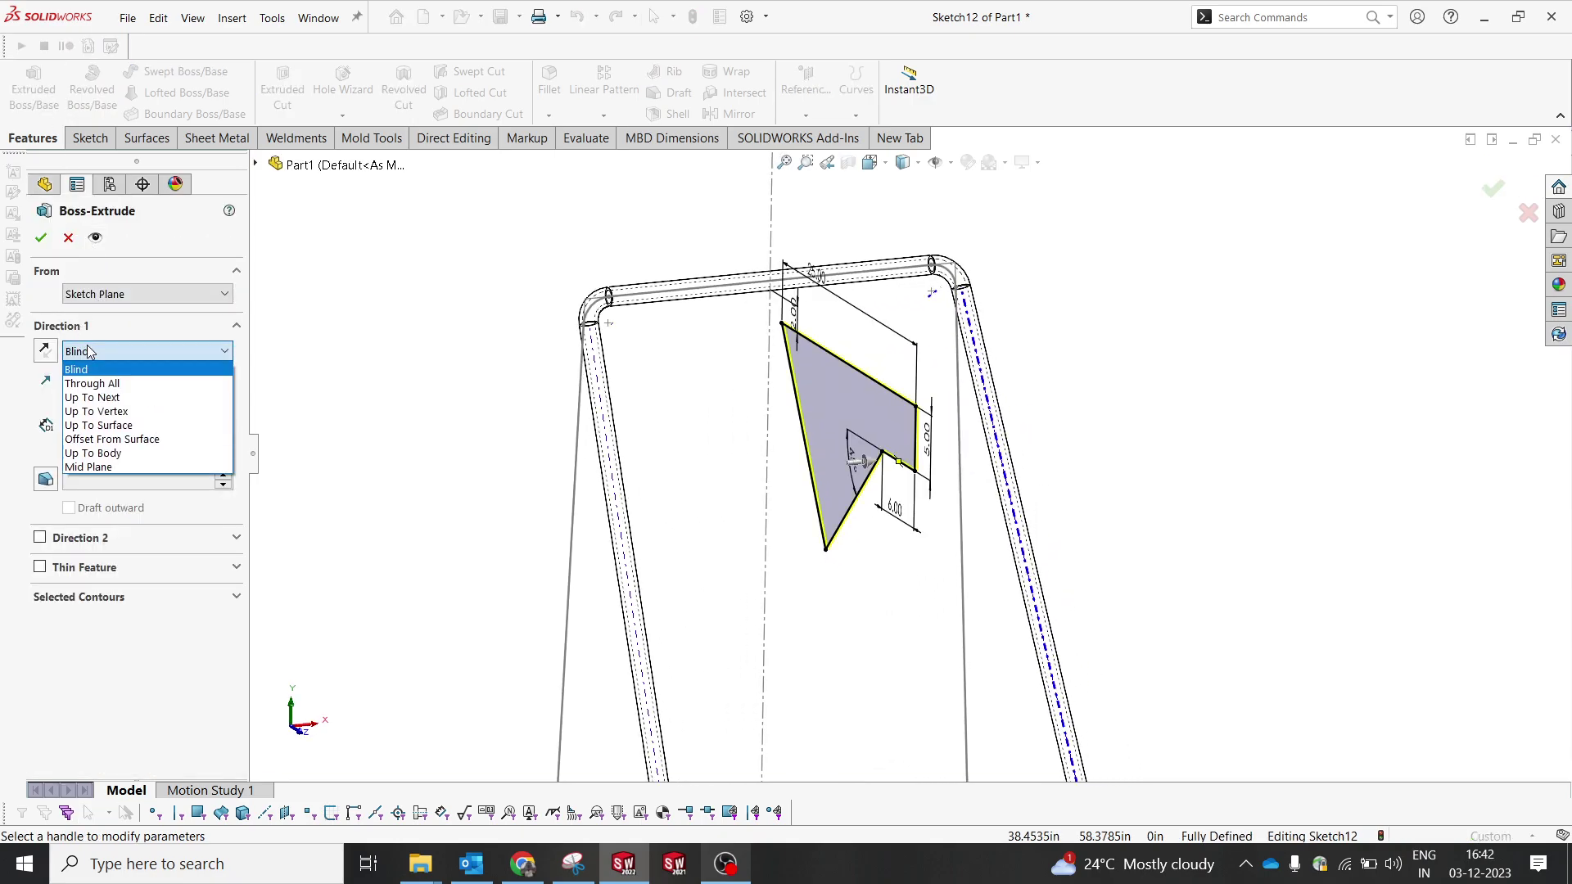
click(107, 425)
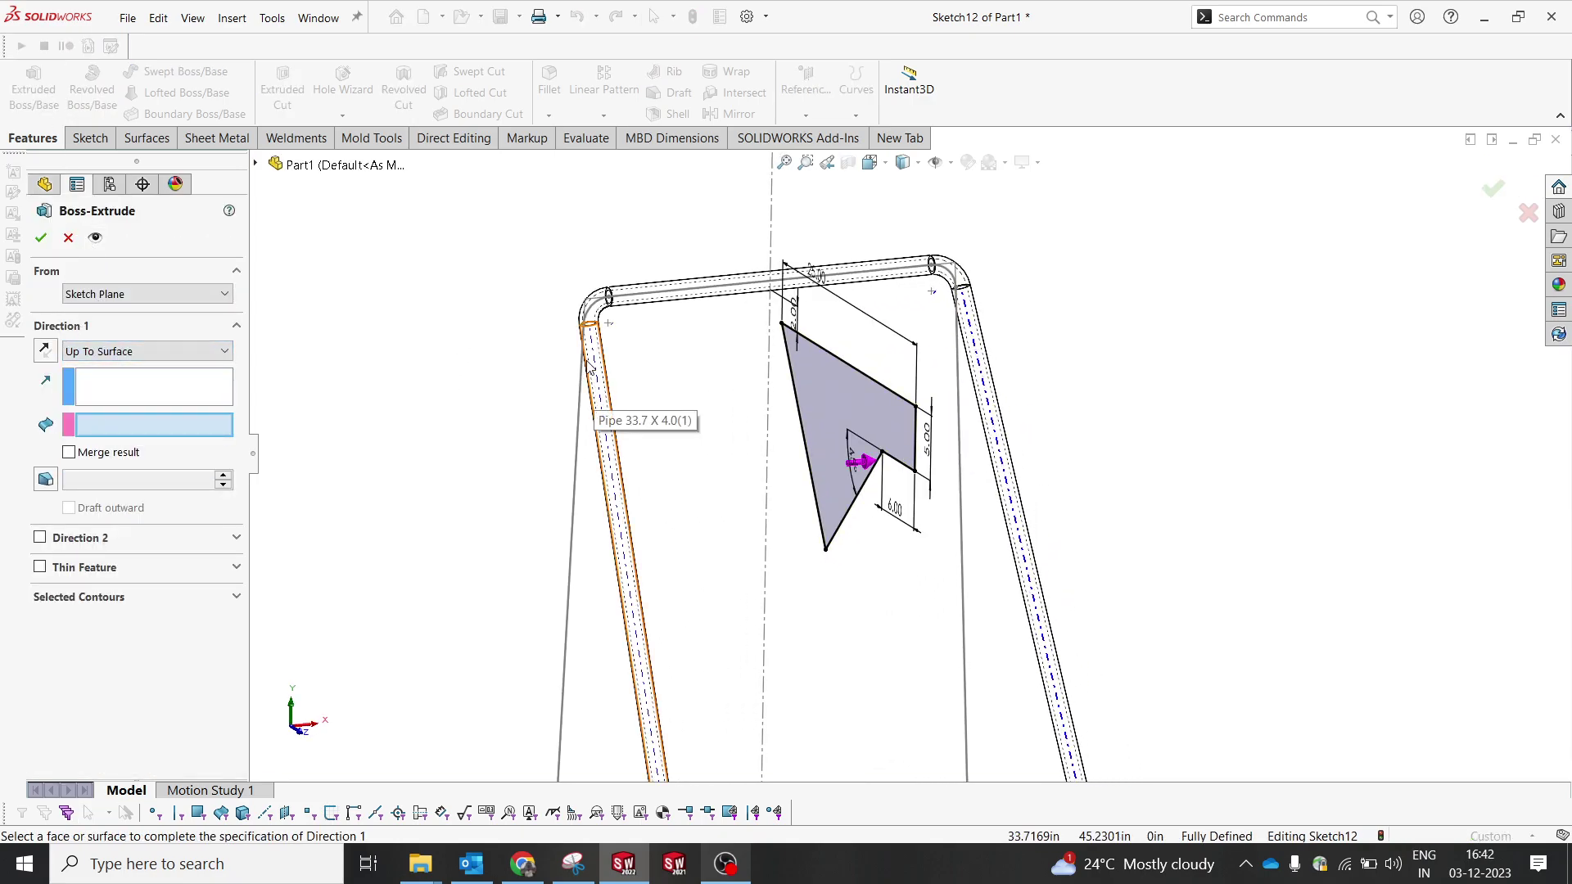
click(256, 166)
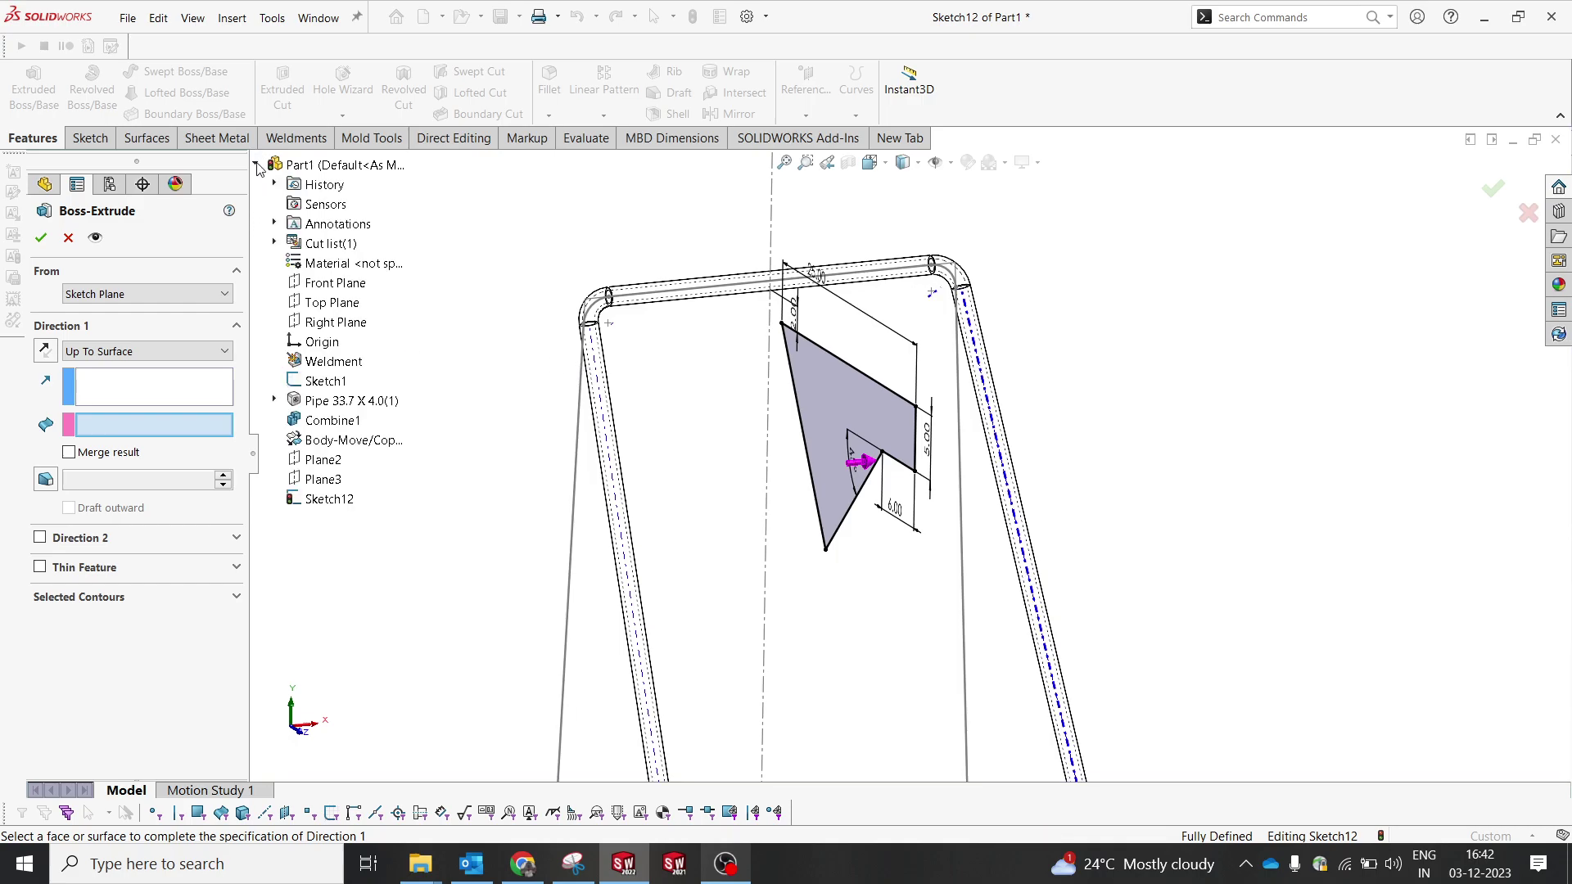
click(323, 460)
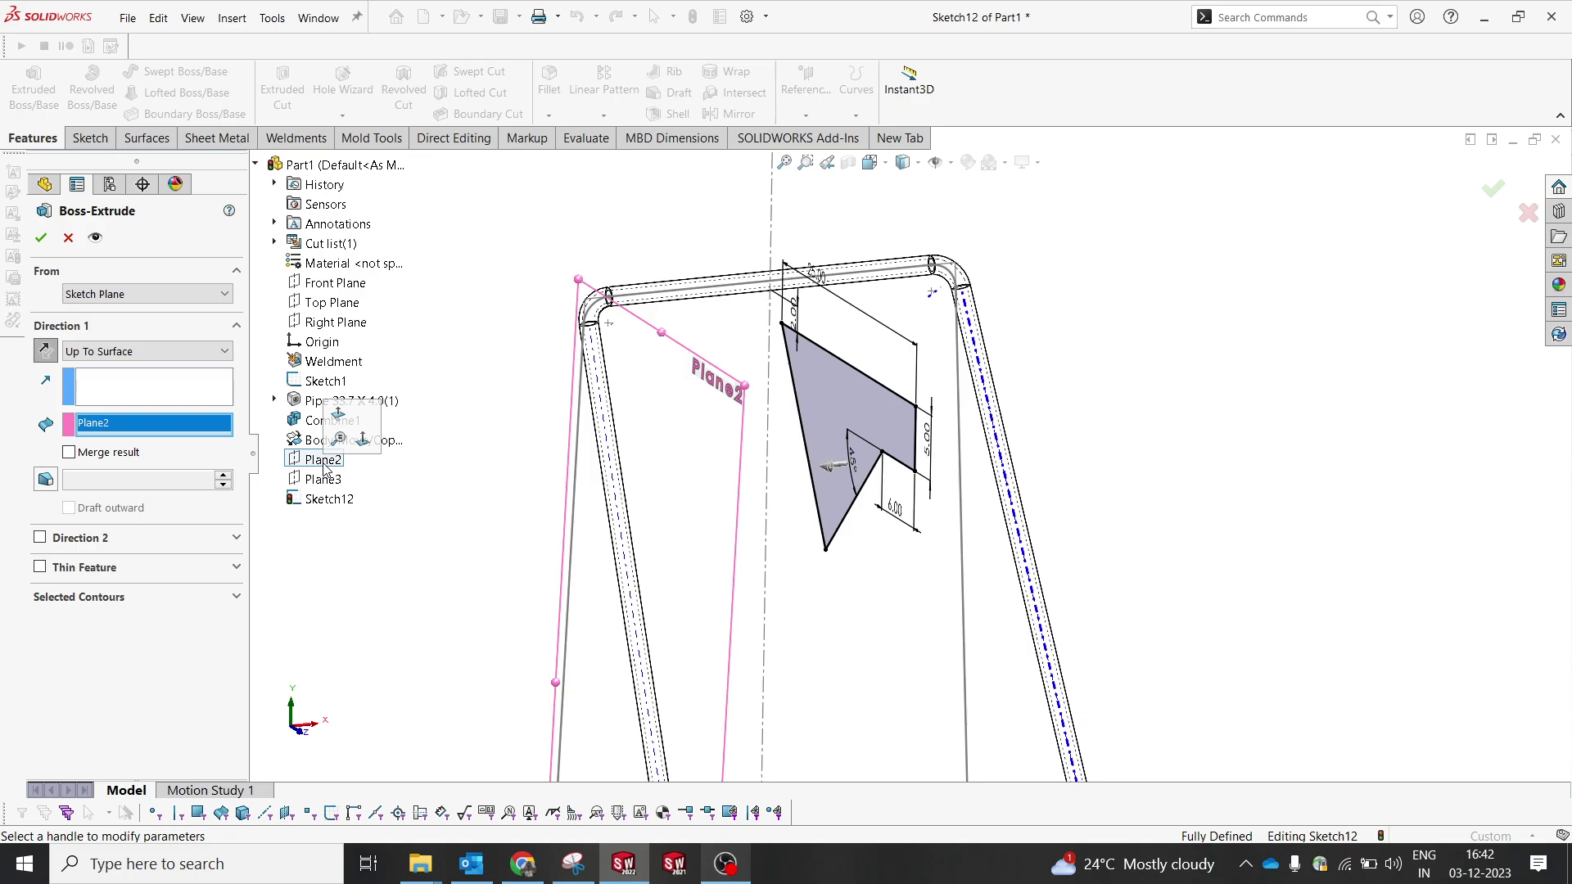
middle_drag(580, 478, 562, 464)
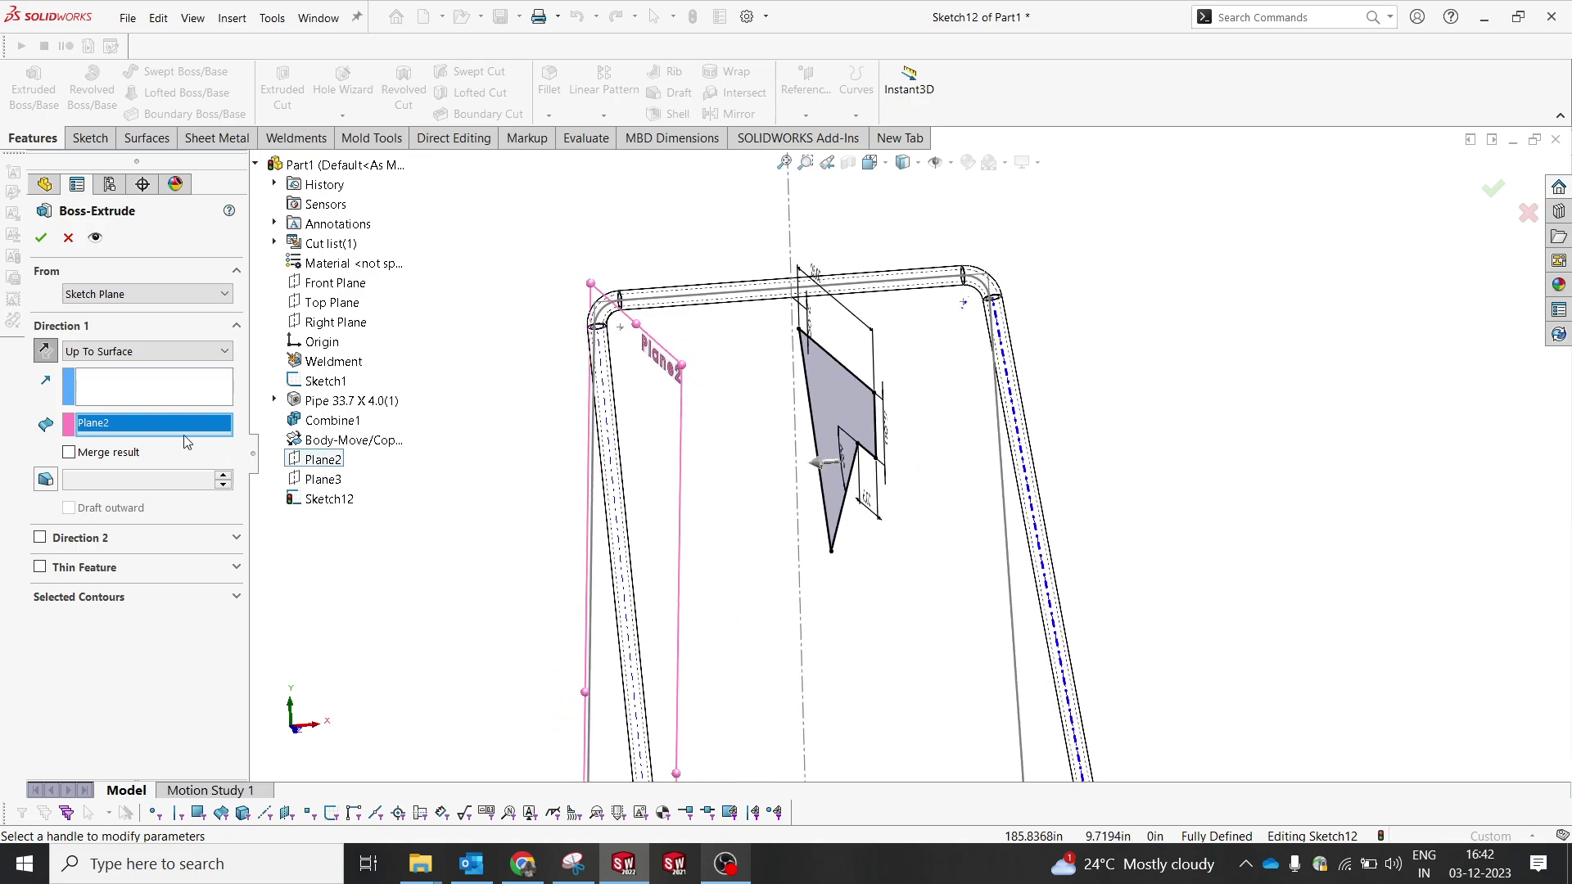
- Enable Direction 2 ending Up To Surface at Plane3 and accept the boss extrude
click(70, 539)
click(92, 560)
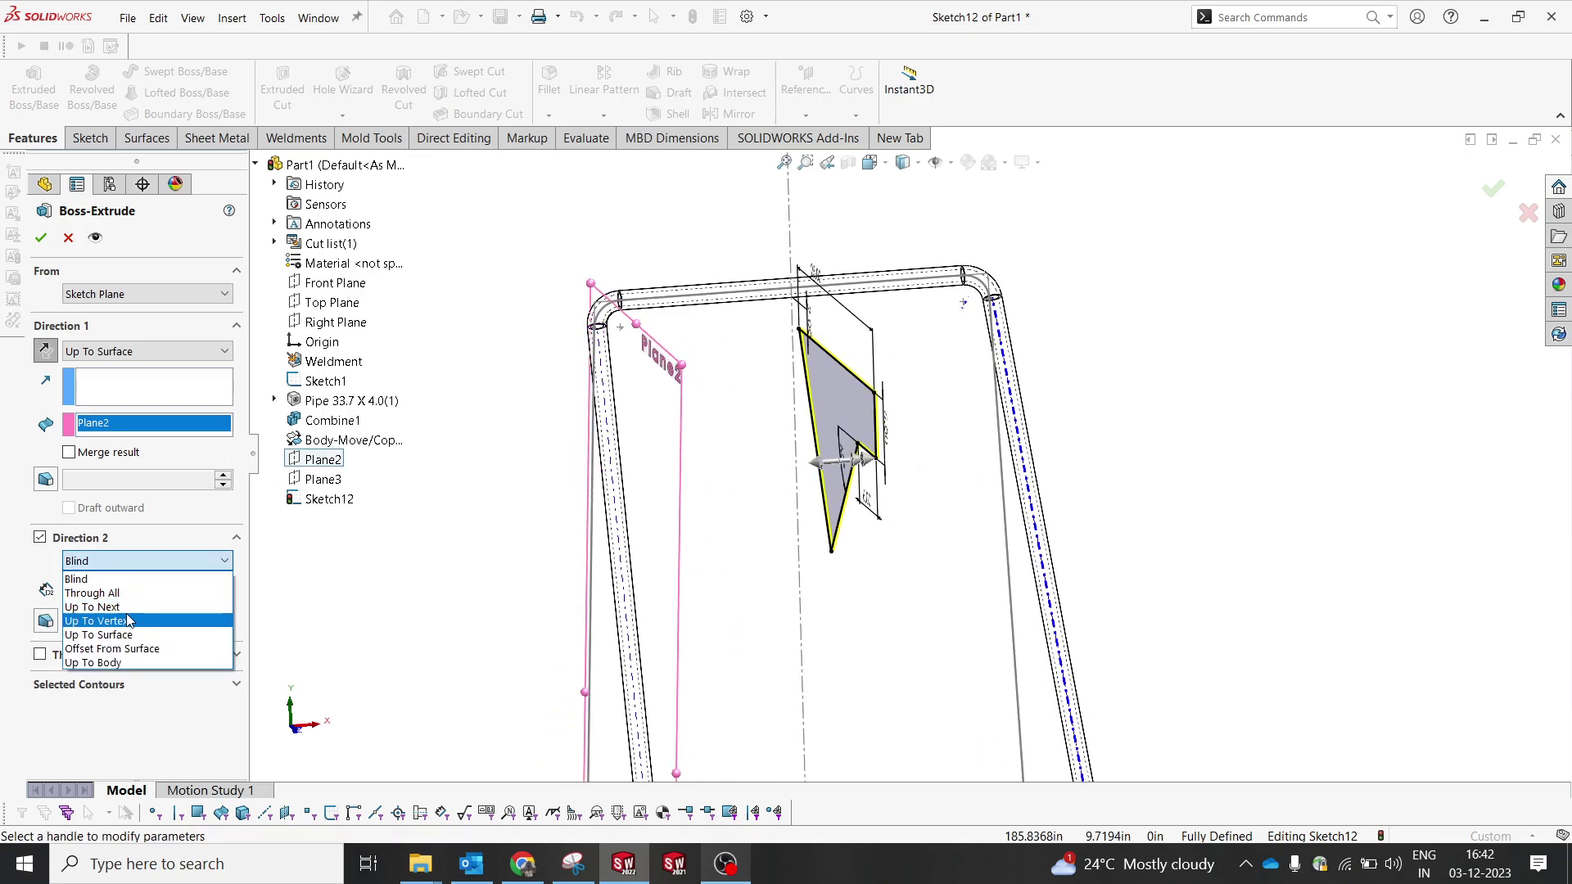
click(136, 635)
click(323, 479)
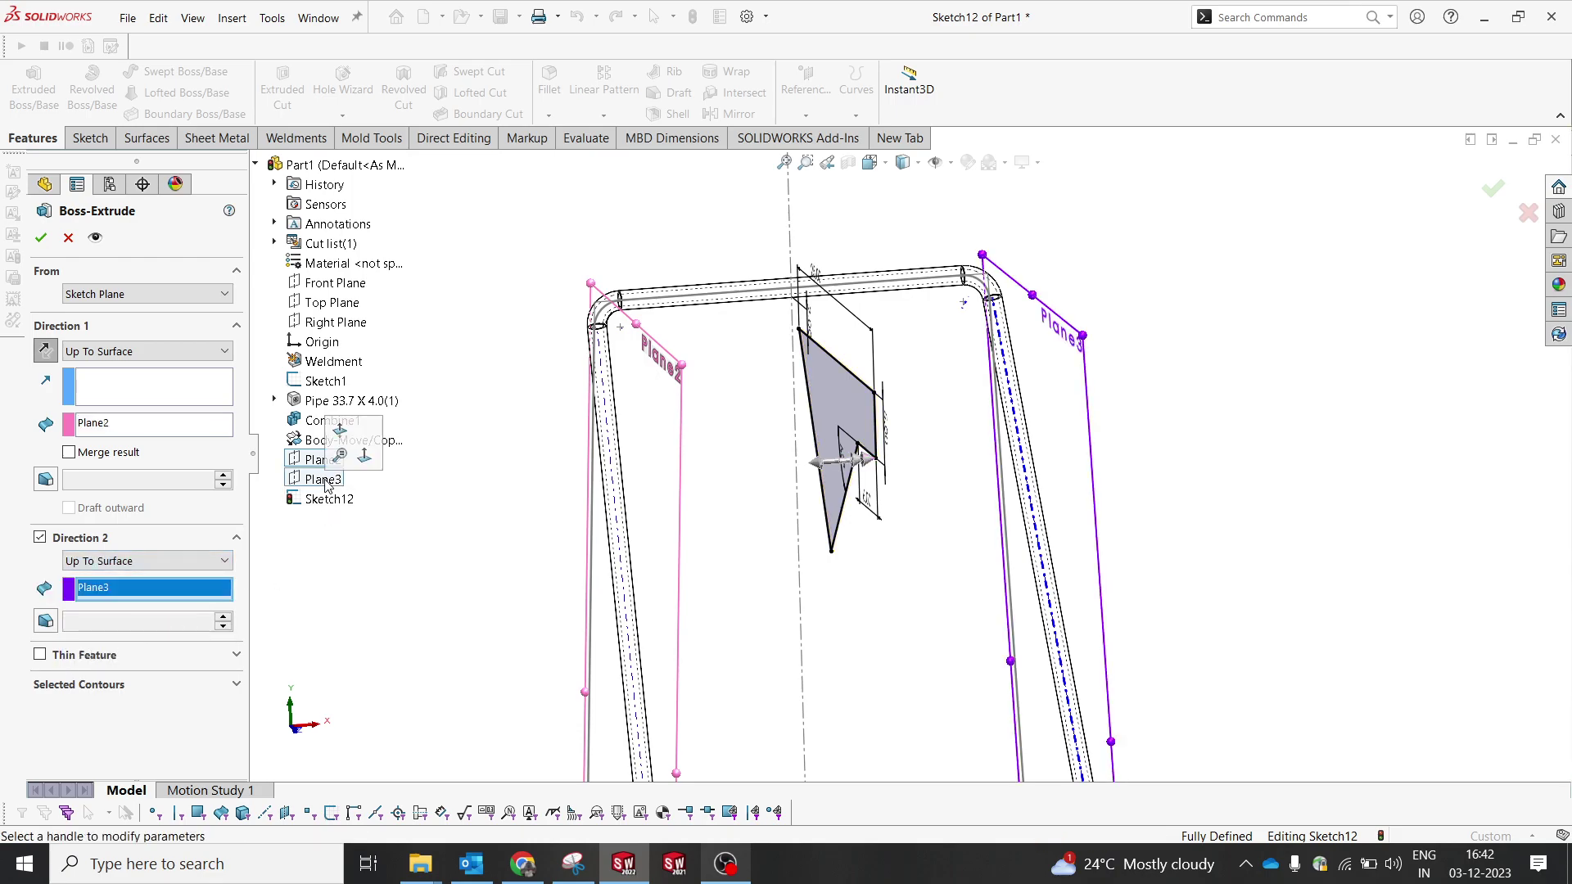
middle_drag(711, 496, 656, 397)
click(40, 238)
- Set the display style to Shaded With Edges and clear the selection
middle_drag(696, 416, 735, 446)
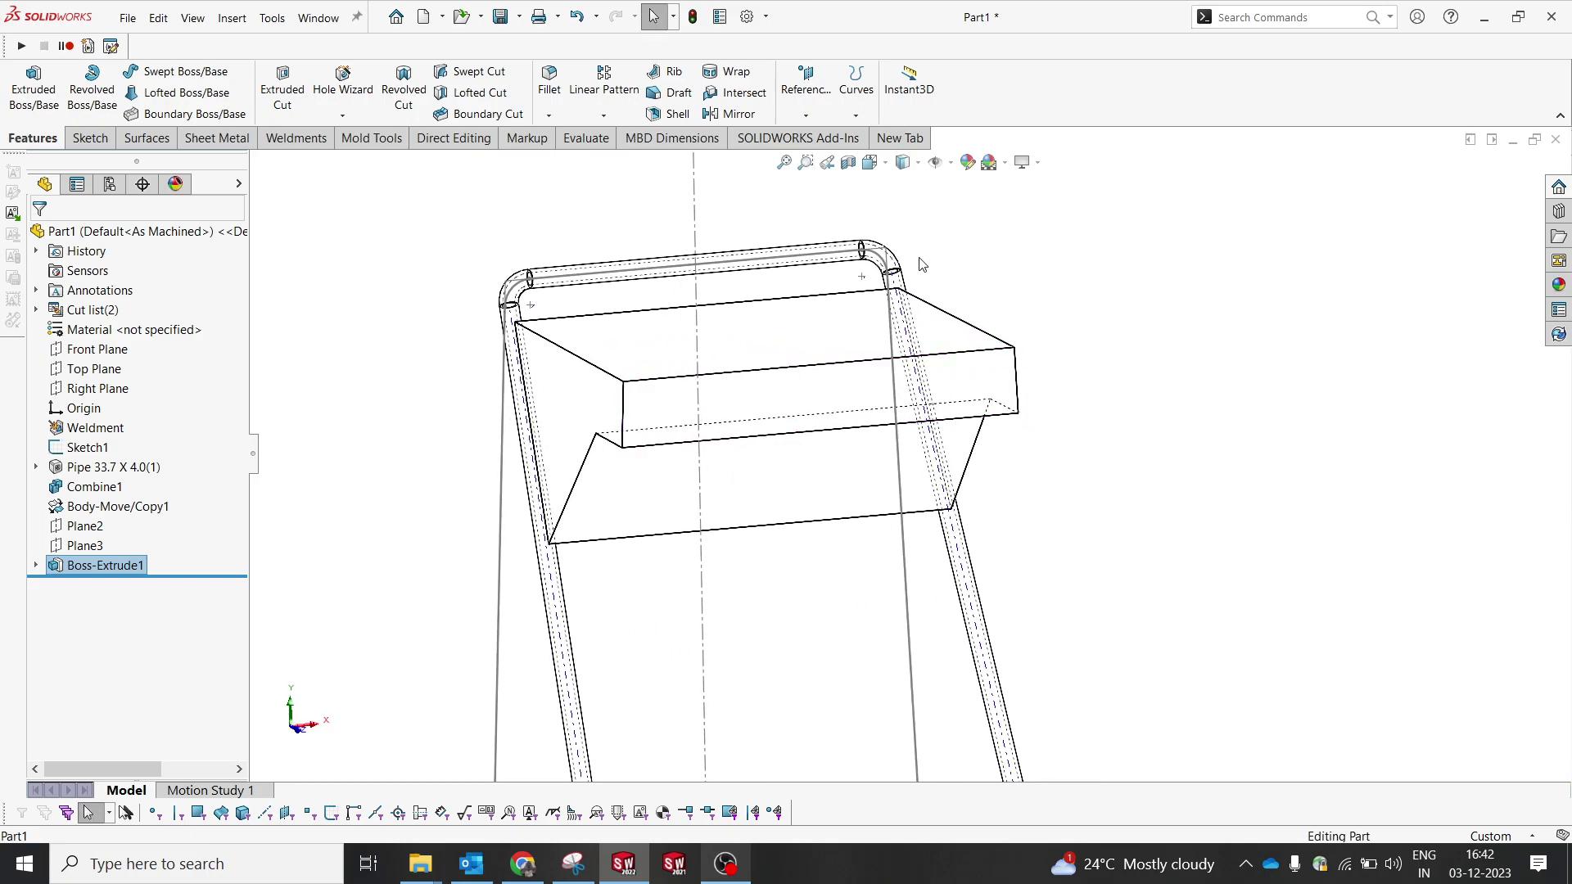
click(903, 161)
click(904, 186)
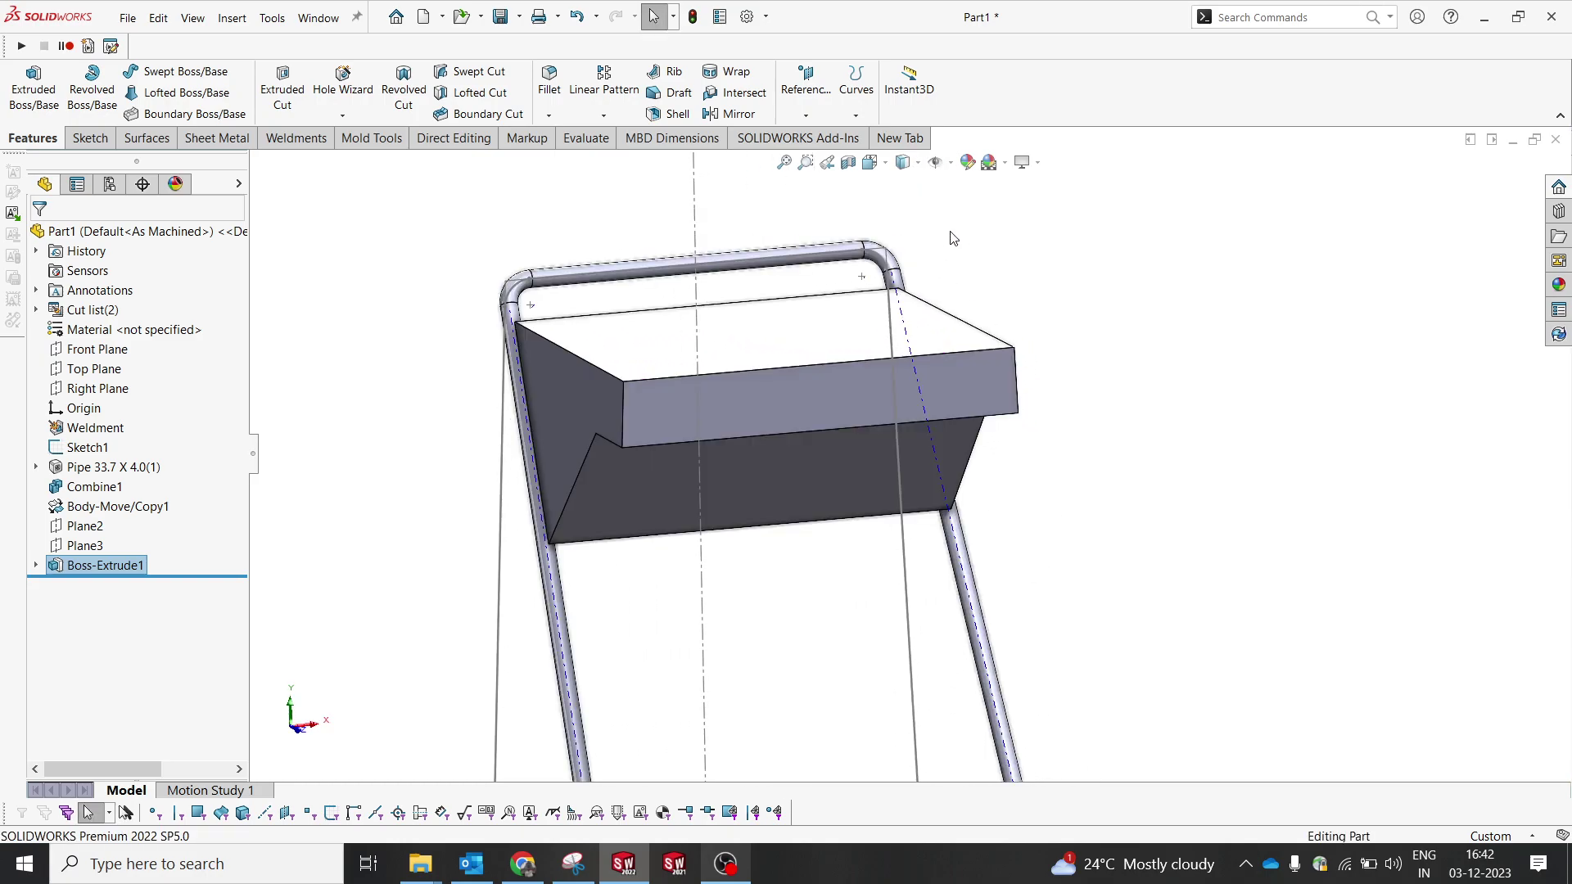
click(972, 281)
- Start a neutral plane draft using the body's rear face as neutral plane and both side faces as faces to draft
scroll(428, 401, down, 3)
middle_drag(512, 381, 680, 312)
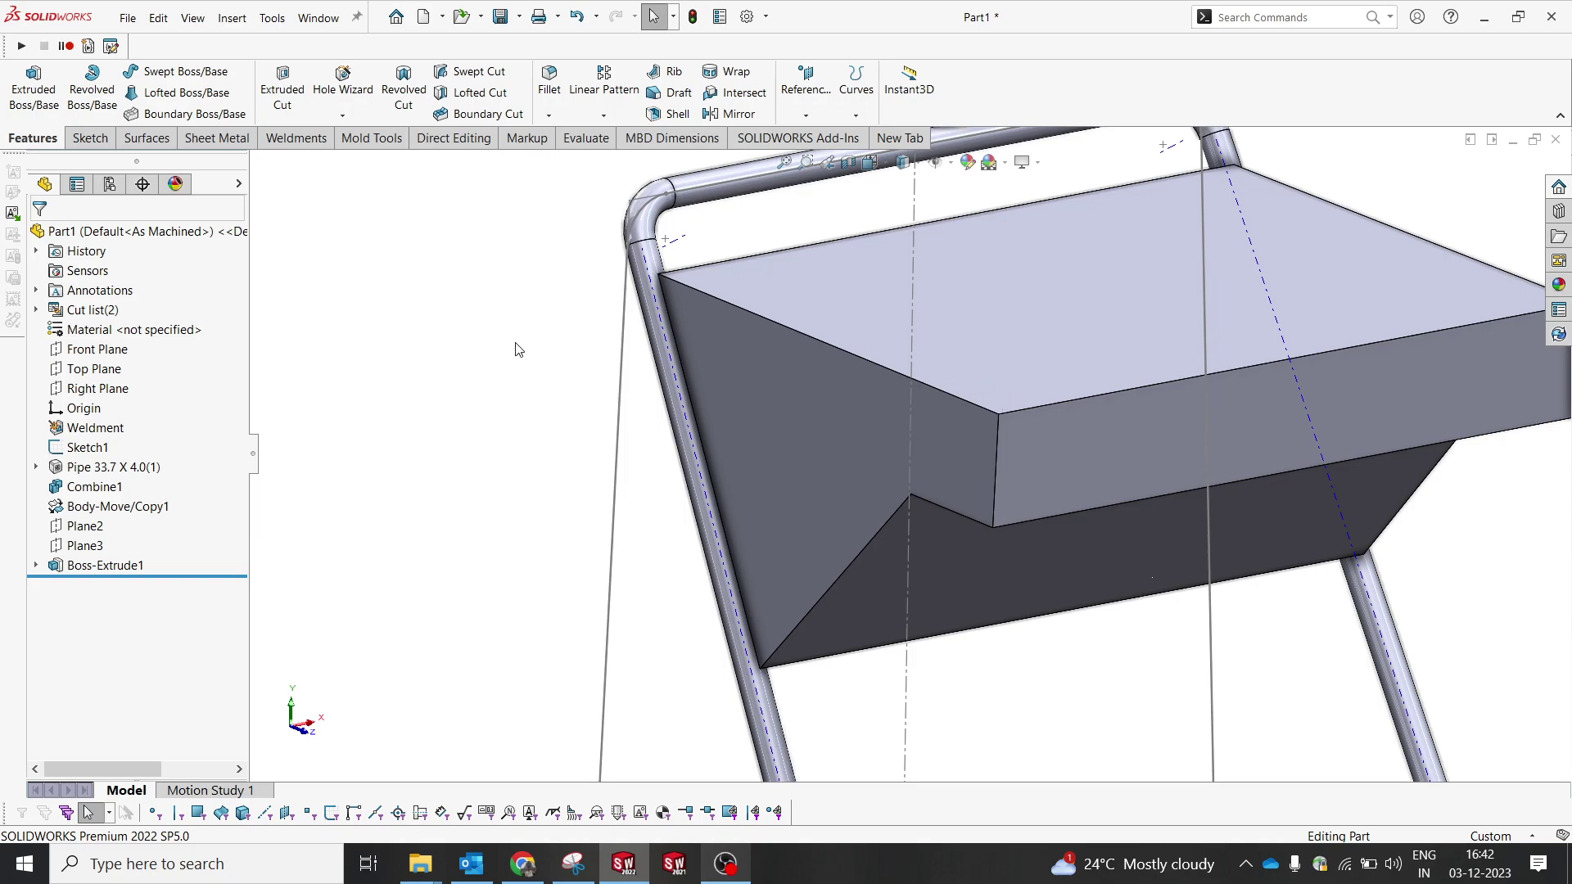
click(673, 93)
middle_drag(716, 388, 840, 472)
scroll(794, 346, up, 2)
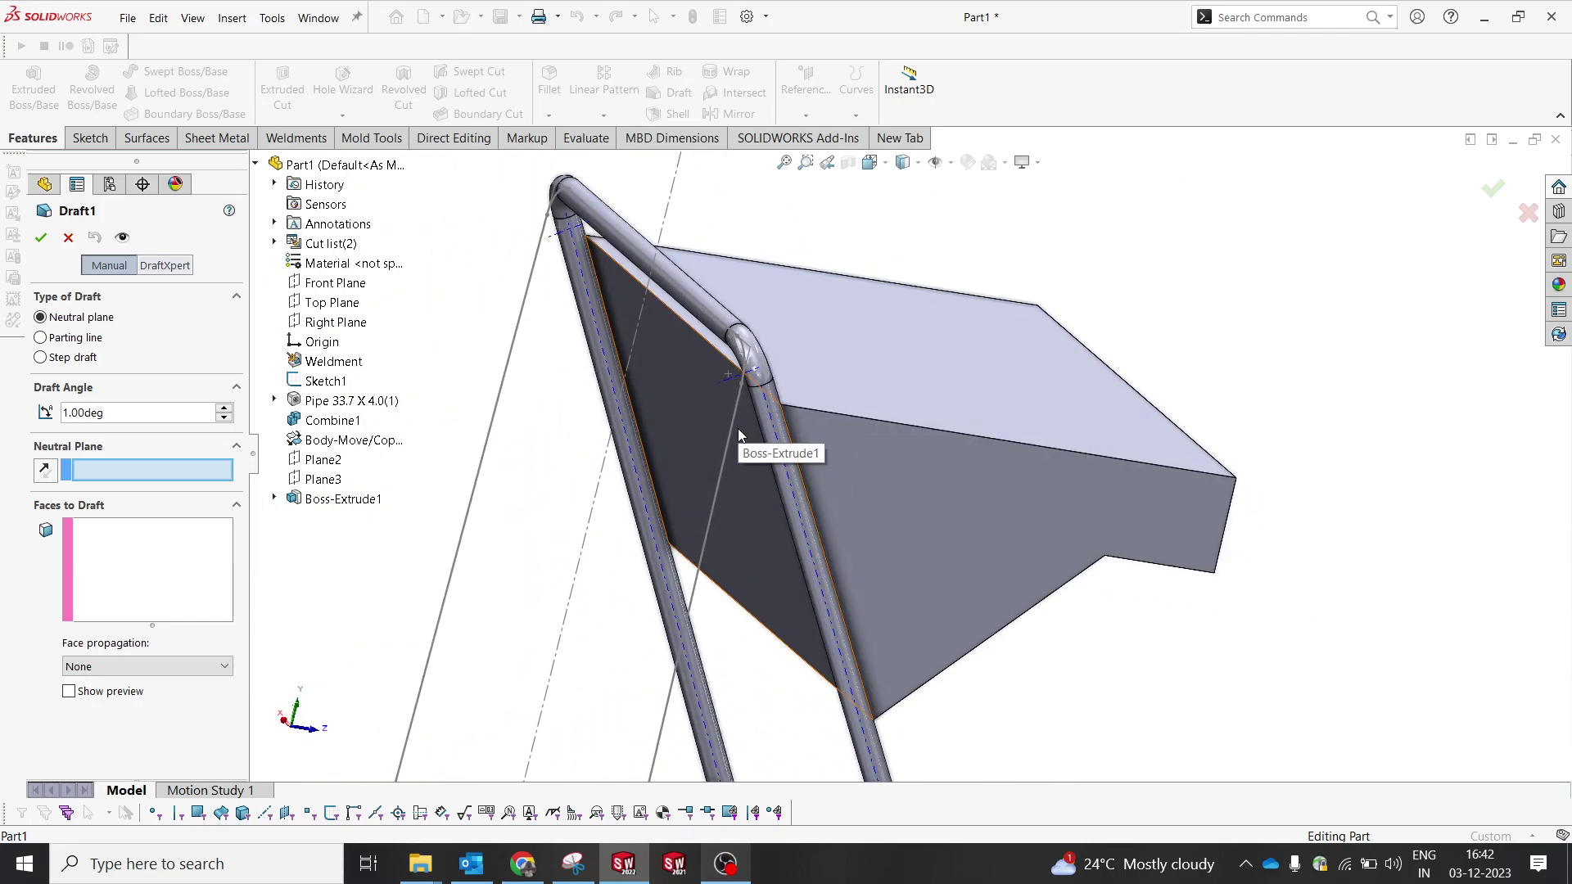
click(738, 429)
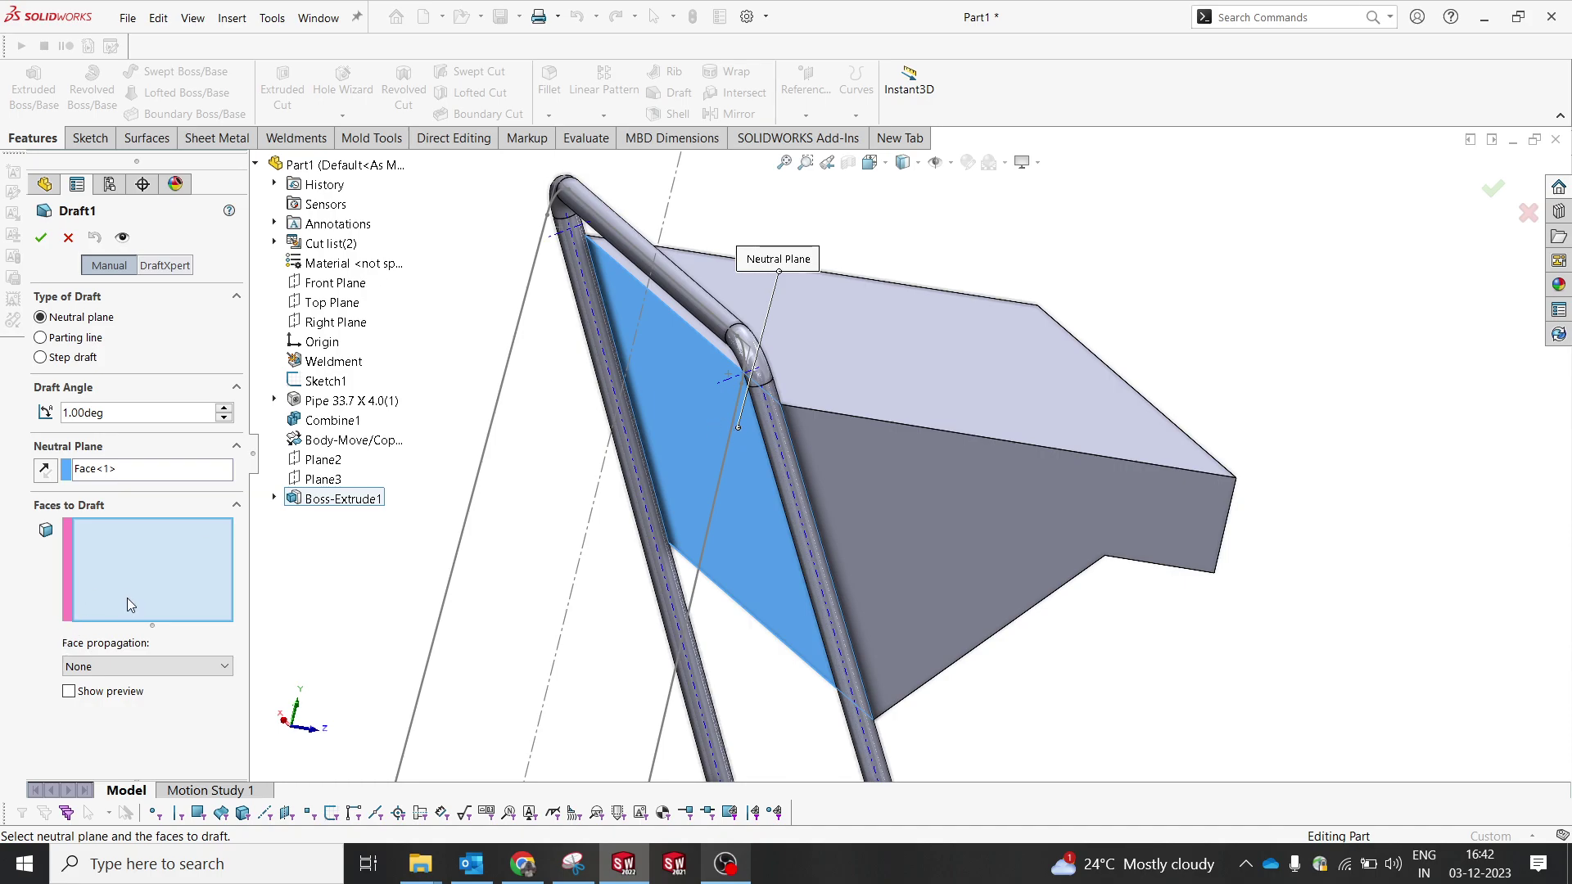
click(876, 469)
middle_drag(876, 469, 1320, 382)
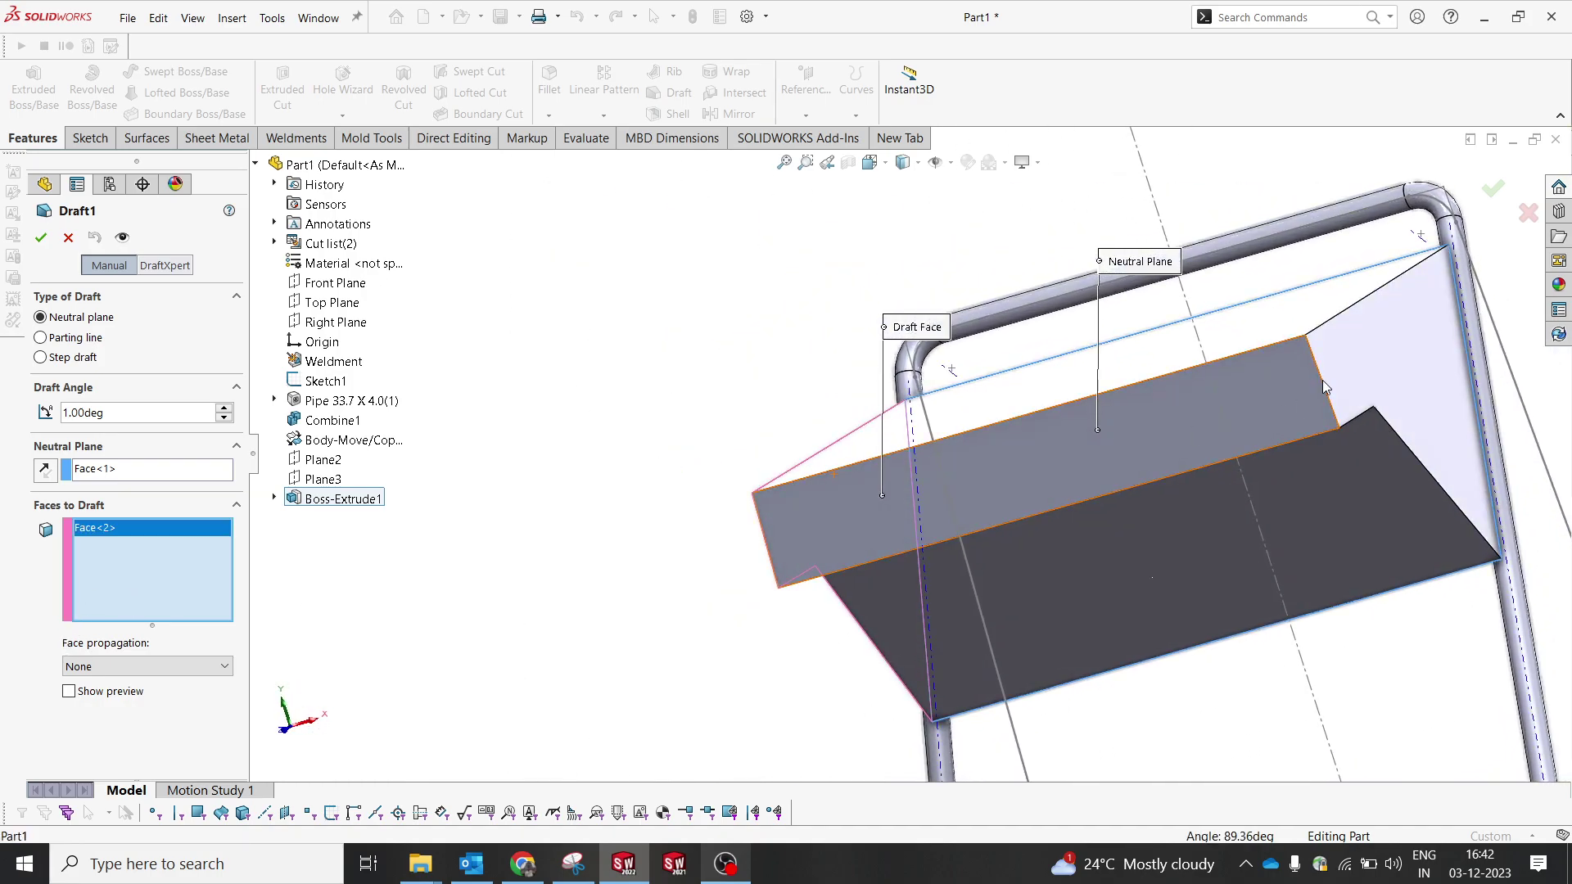
click(1322, 386)
middle_drag(1102, 386, 941, 459)
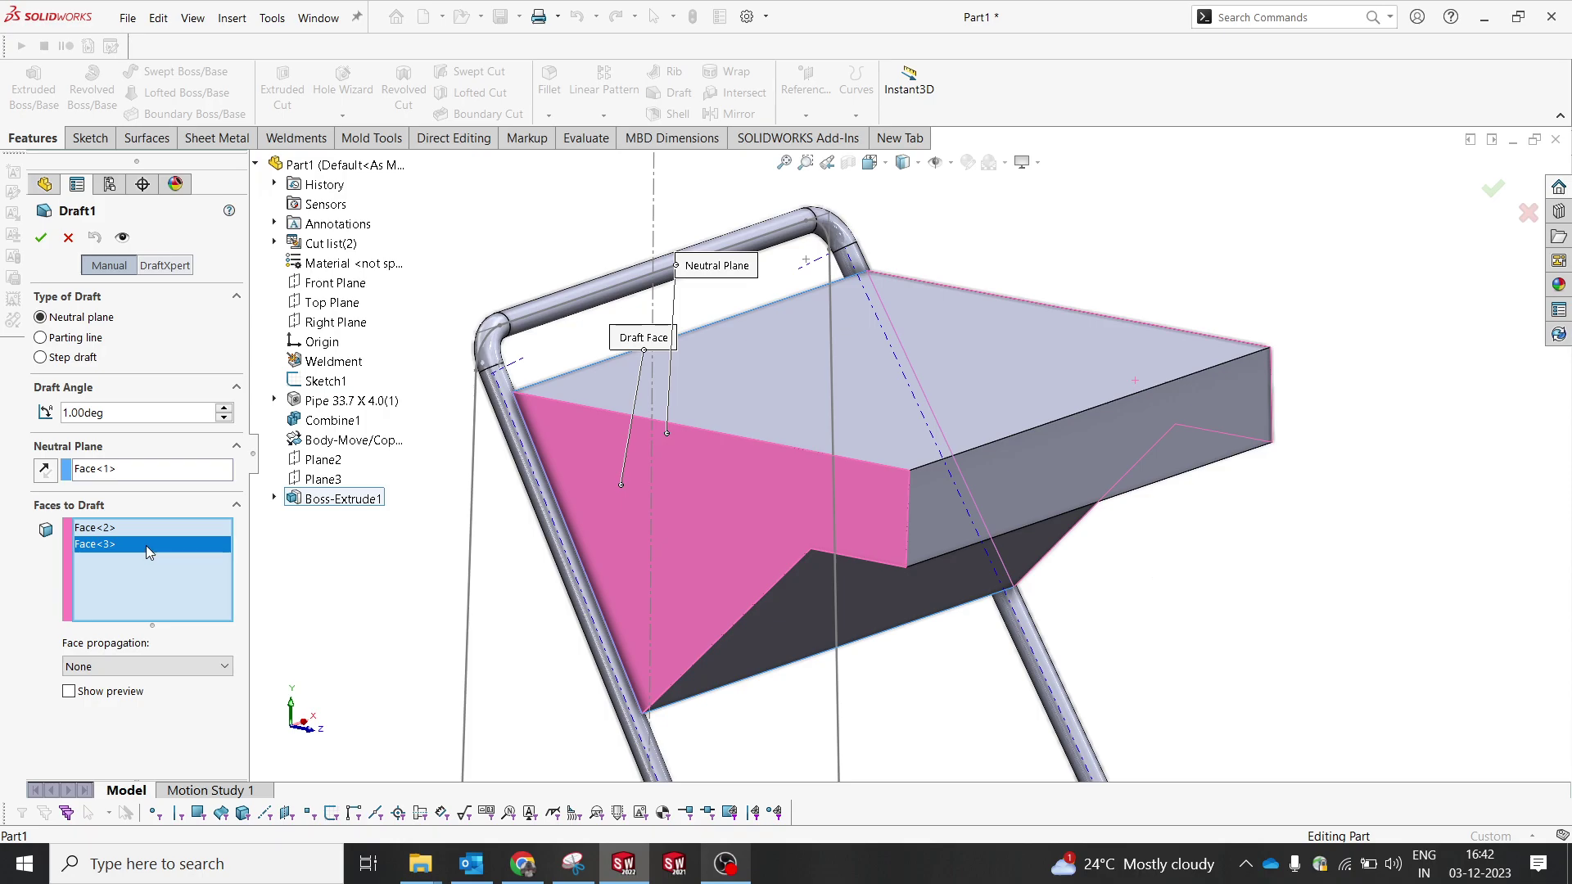
- Set the draft angle to 10 degrees and accept the draft
drag(128, 416, 20, 423)
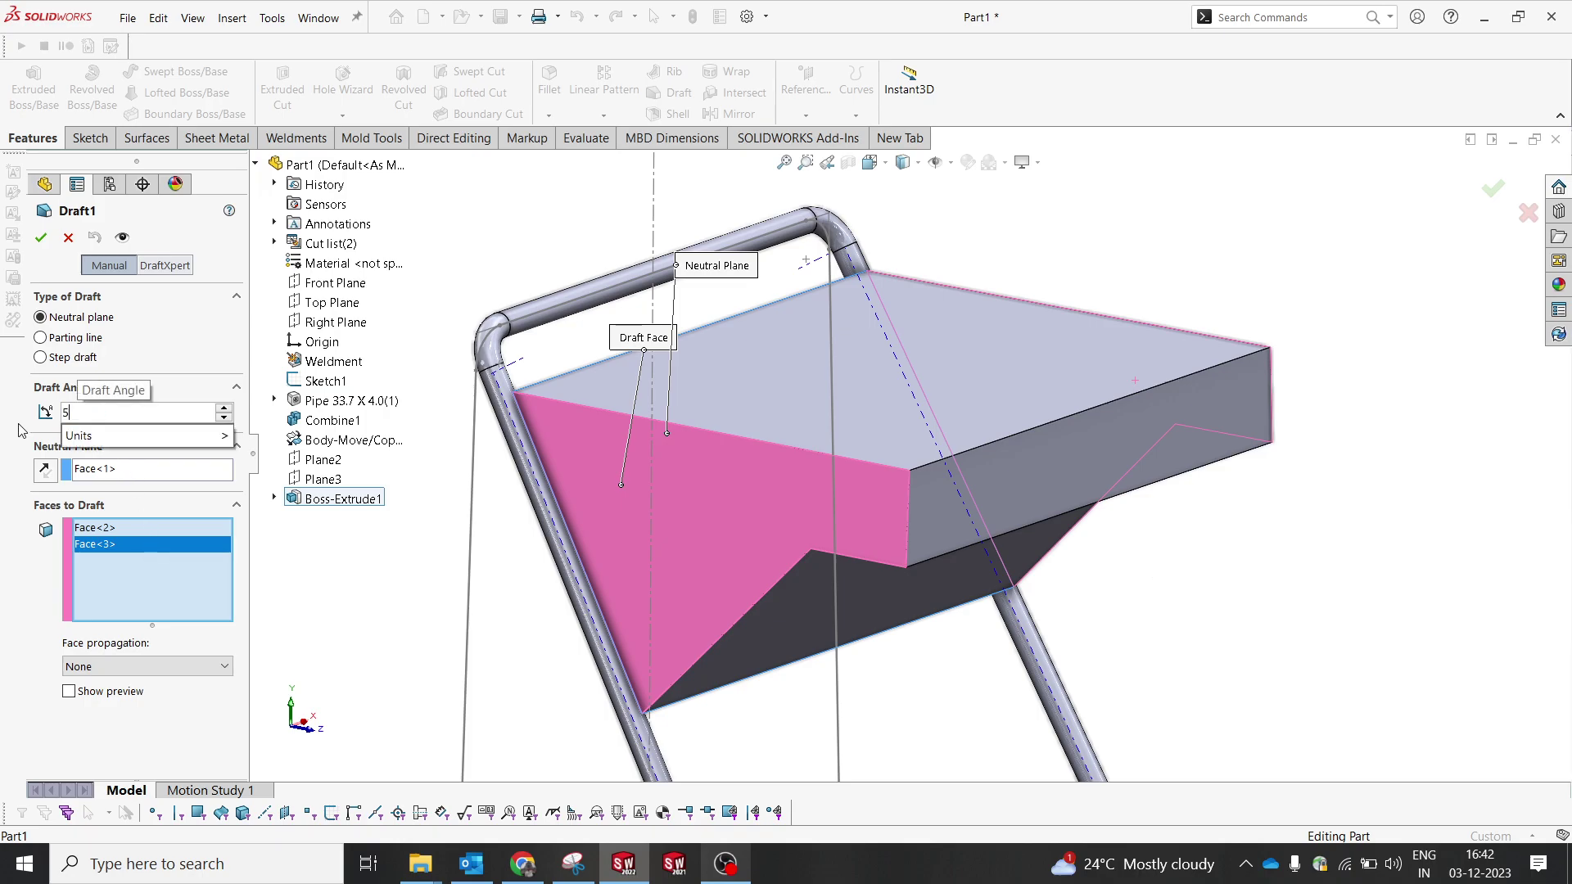
text(10)
key(Return)
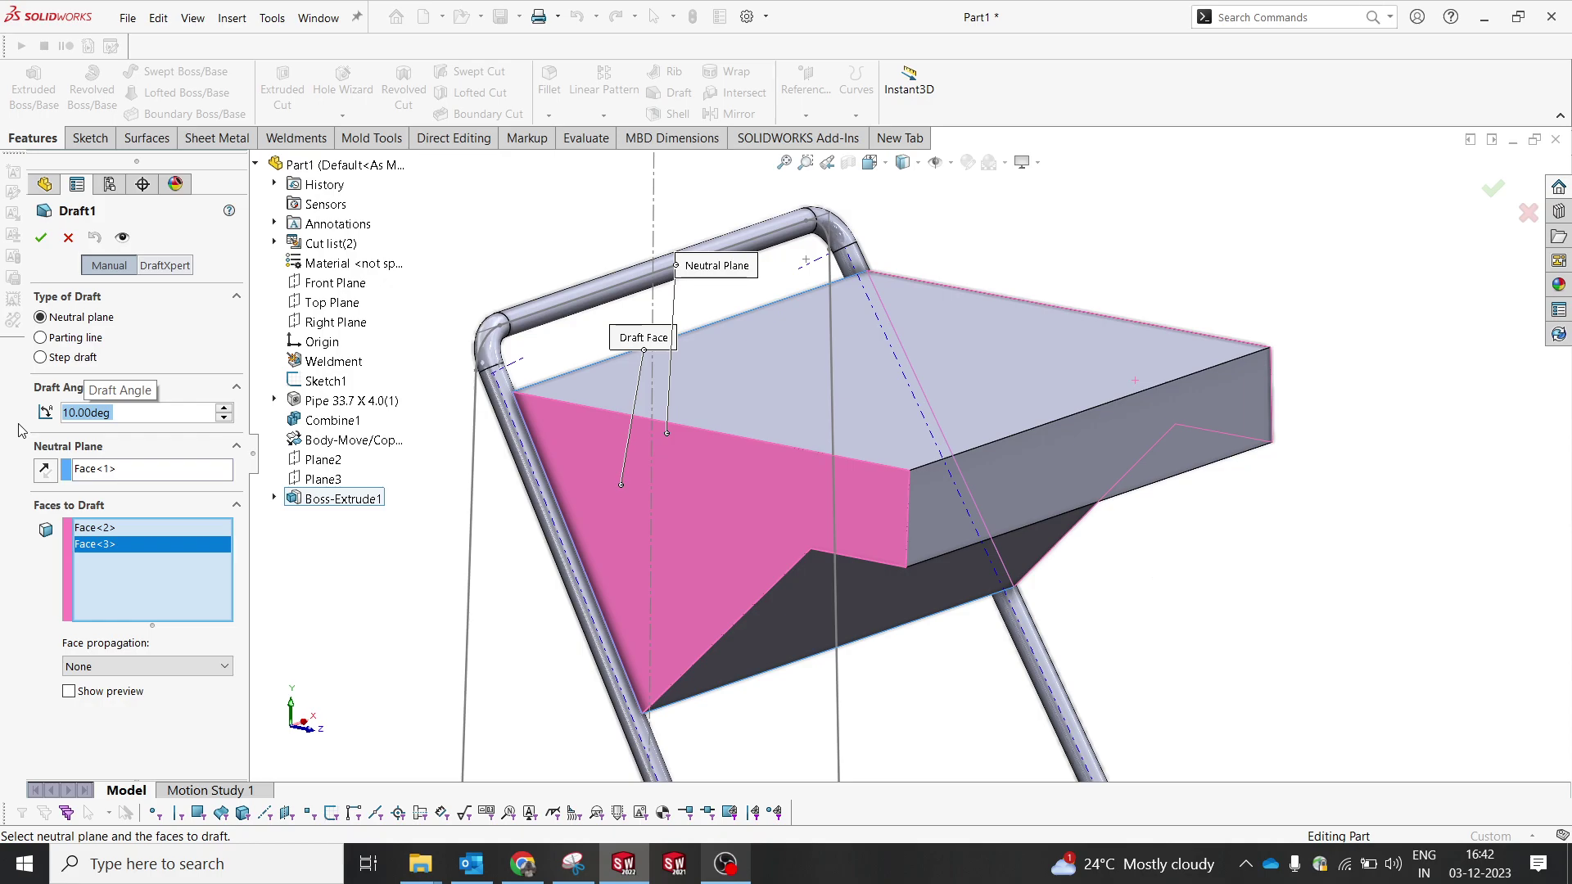
key(Return)
- Edit the draft and reverse its direction so the side faces taper inward toward the front
middle_drag(481, 366, 653, 499)
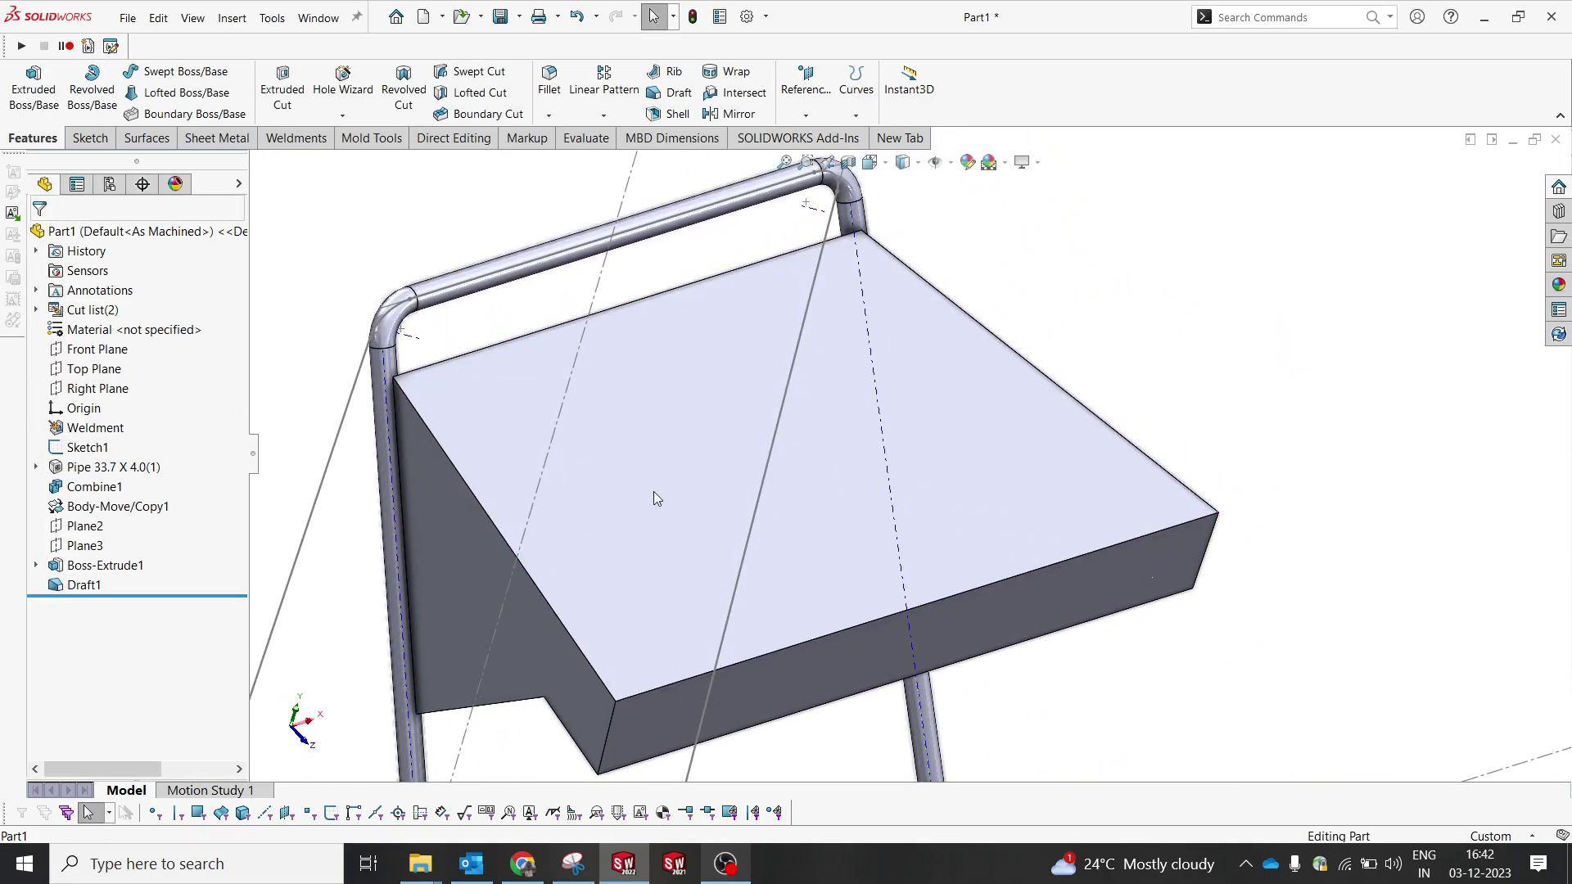
click(84, 585)
click(96, 532)
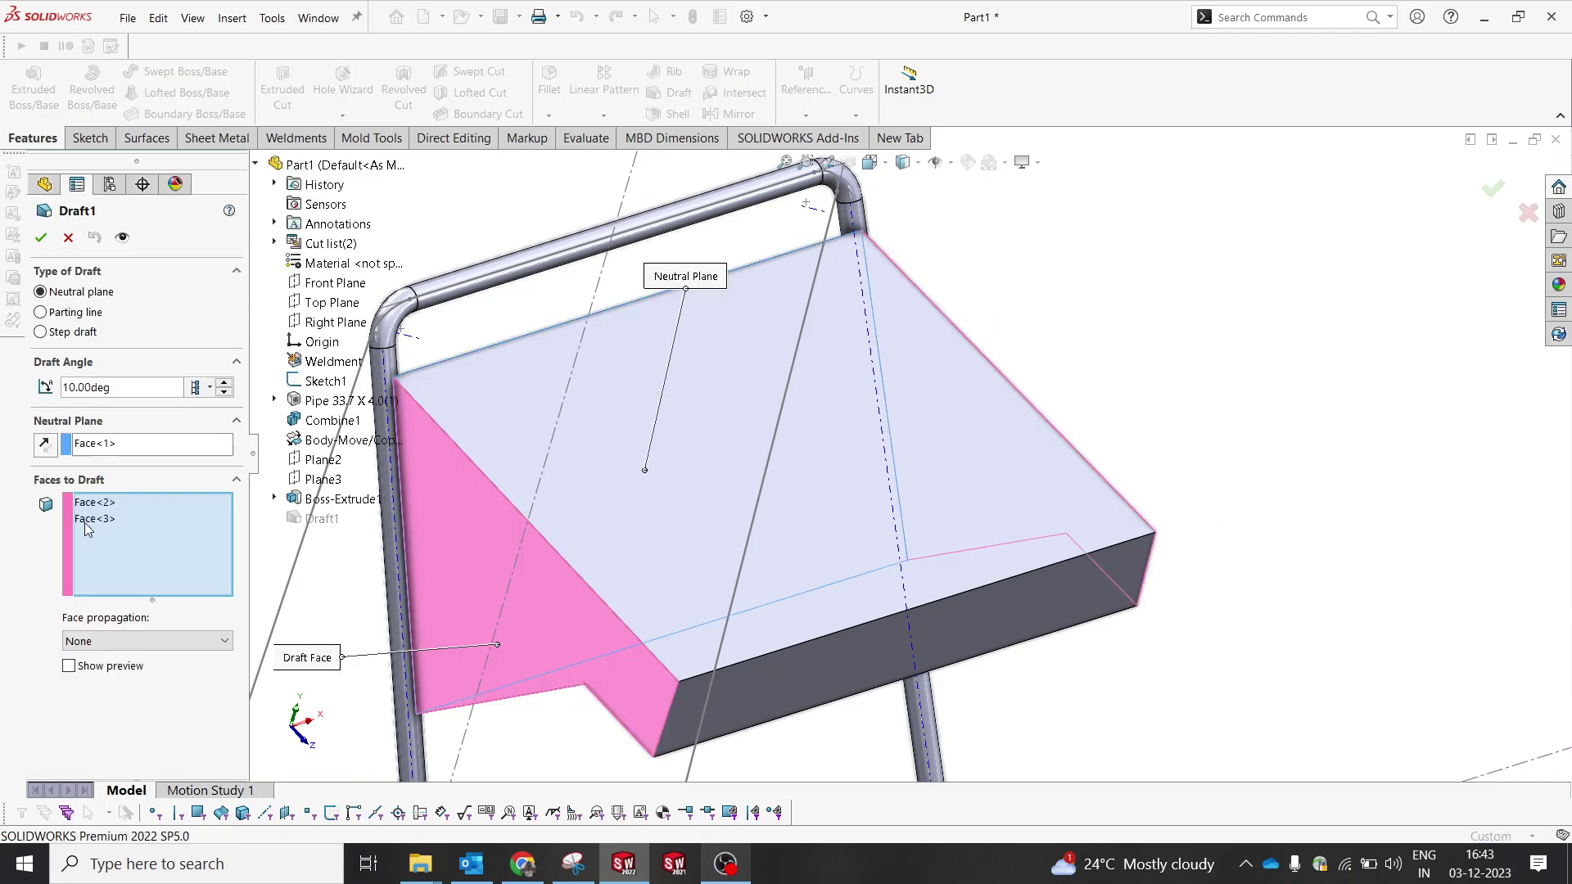
click(41, 236)
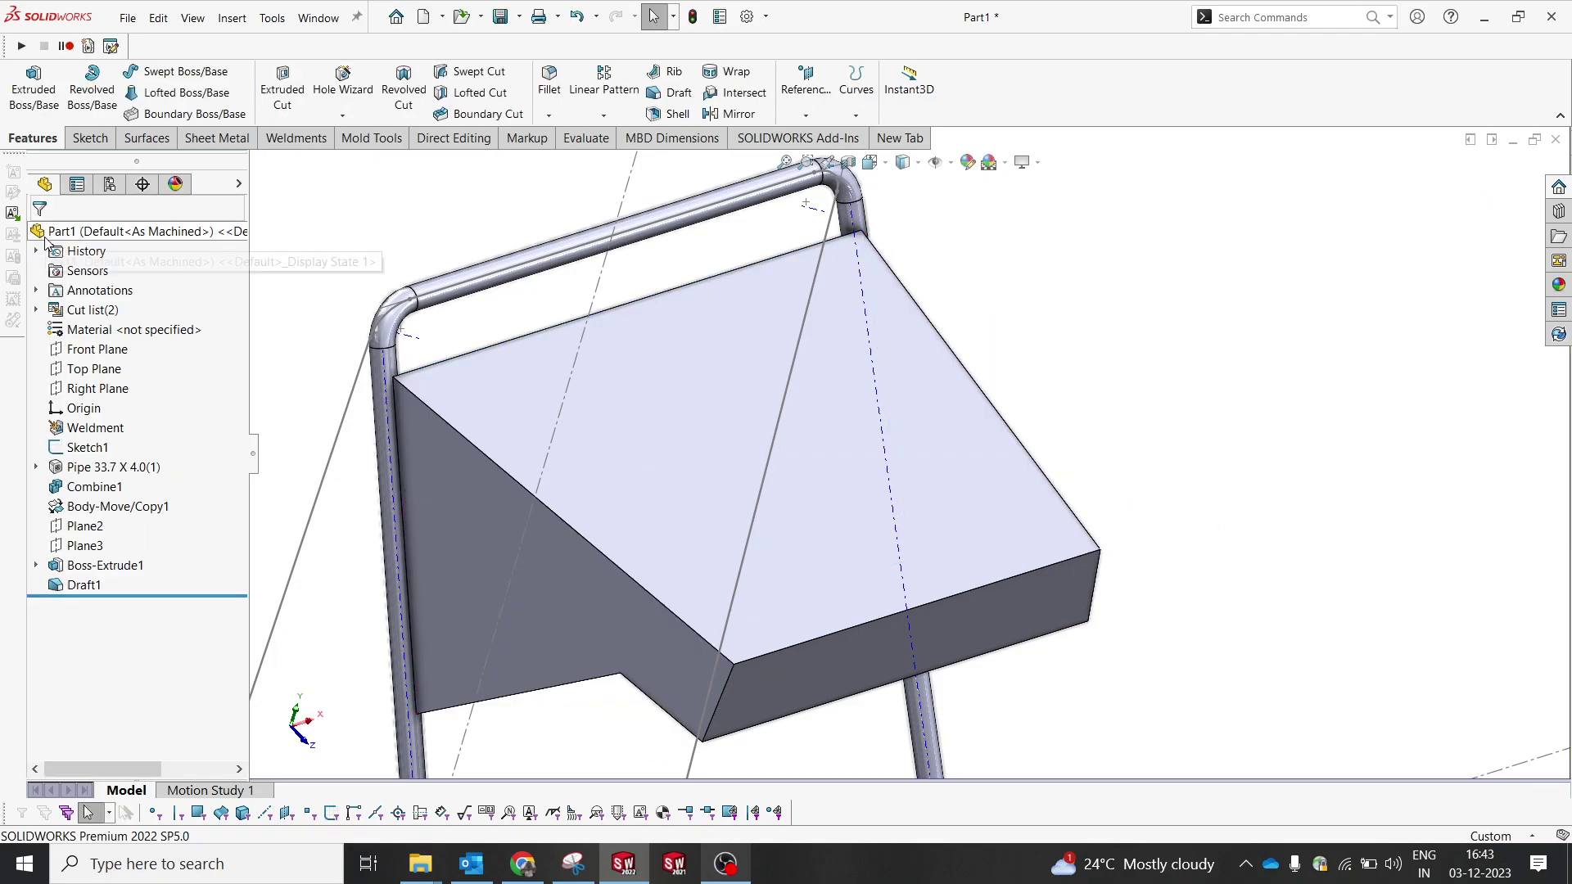
- Fillet the concave edge on the body's underside with a 5 in radius, after trying 3 in
middle_drag(896, 563, 1101, 456)
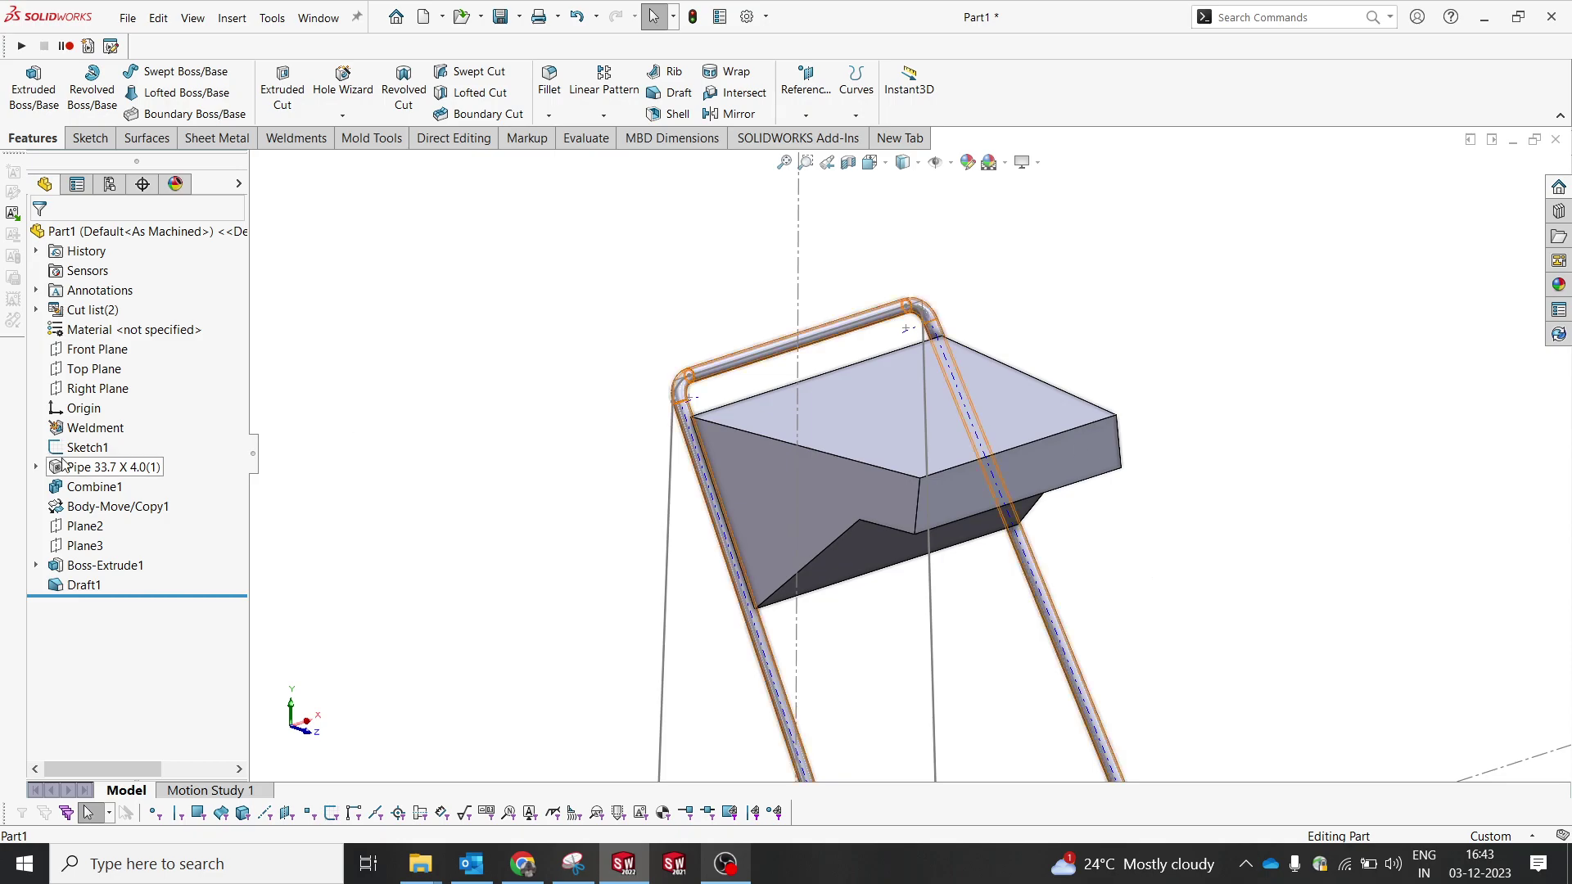
middle_drag(700, 422, 720, 360)
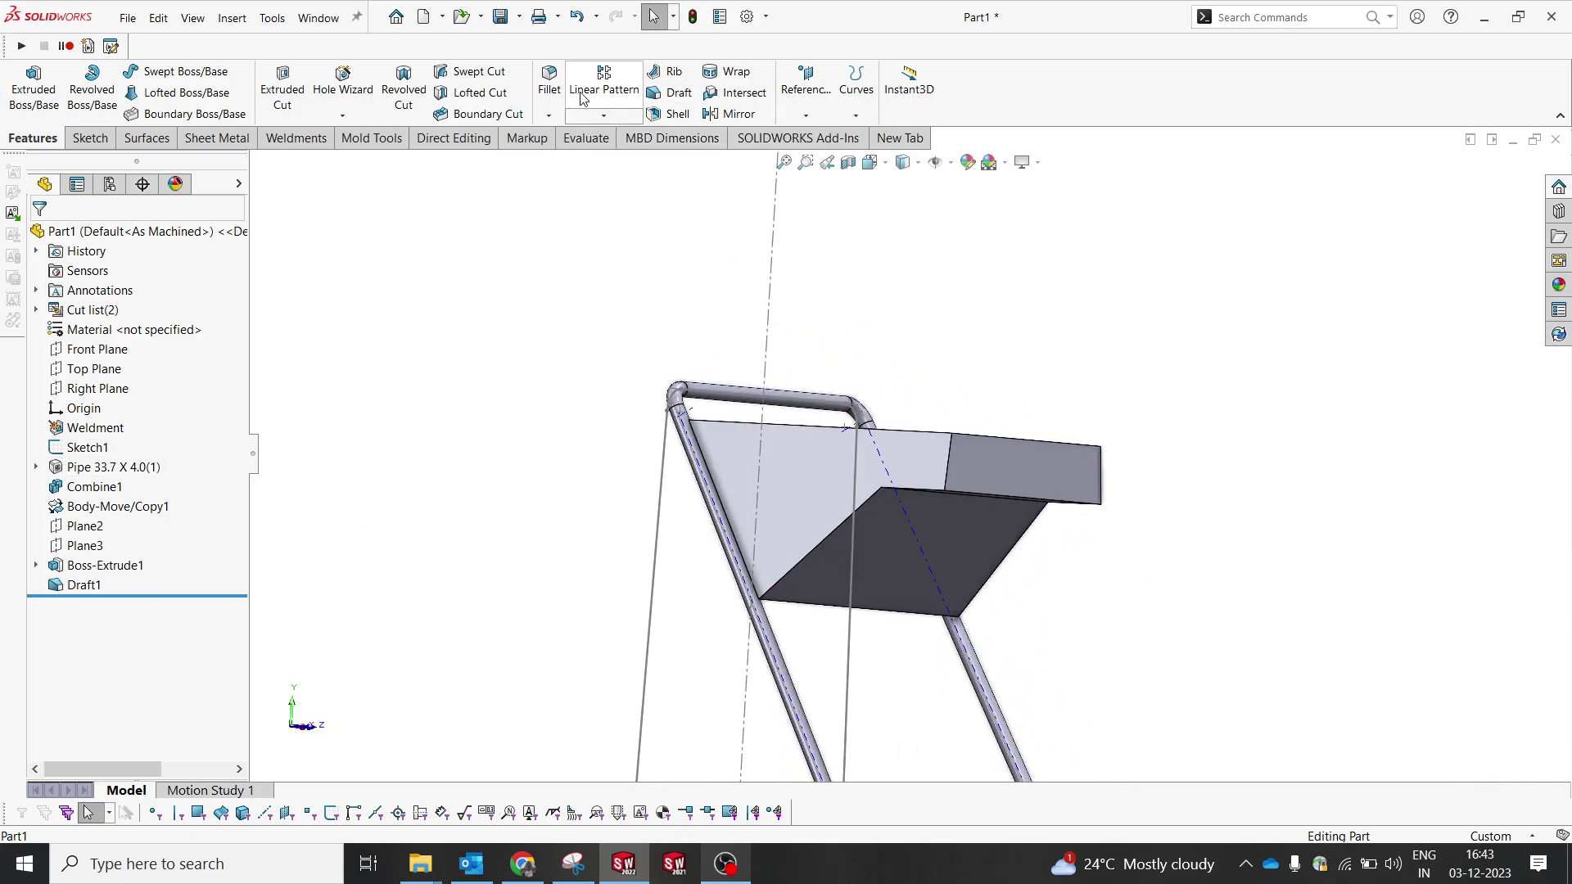
click(549, 81)
middle_drag(879, 410, 894, 485)
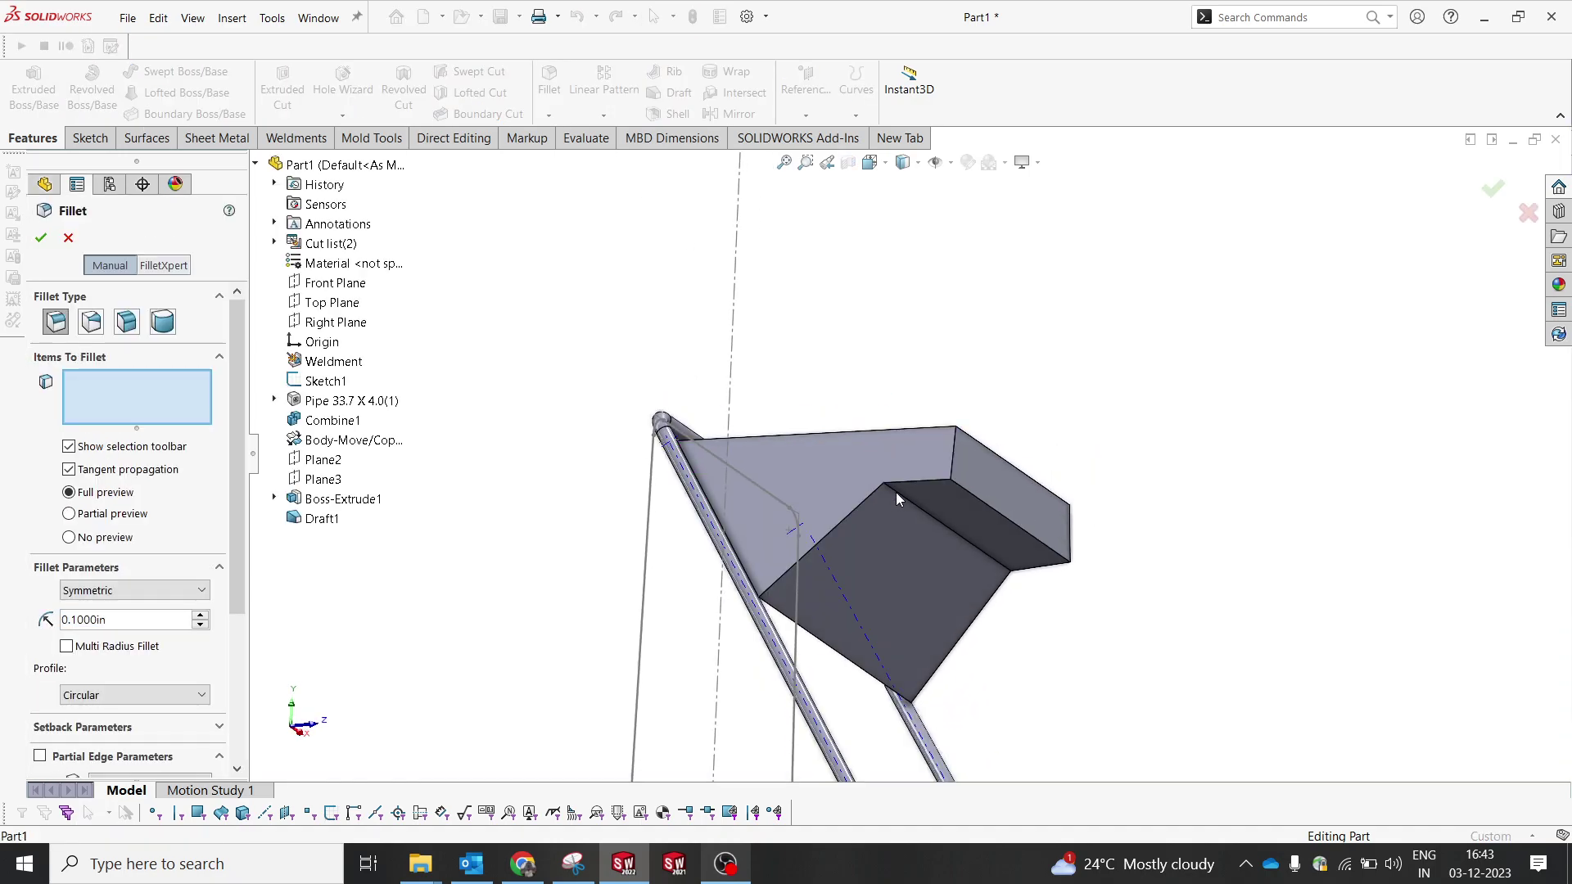
click(896, 493)
text(5)
key(Return)
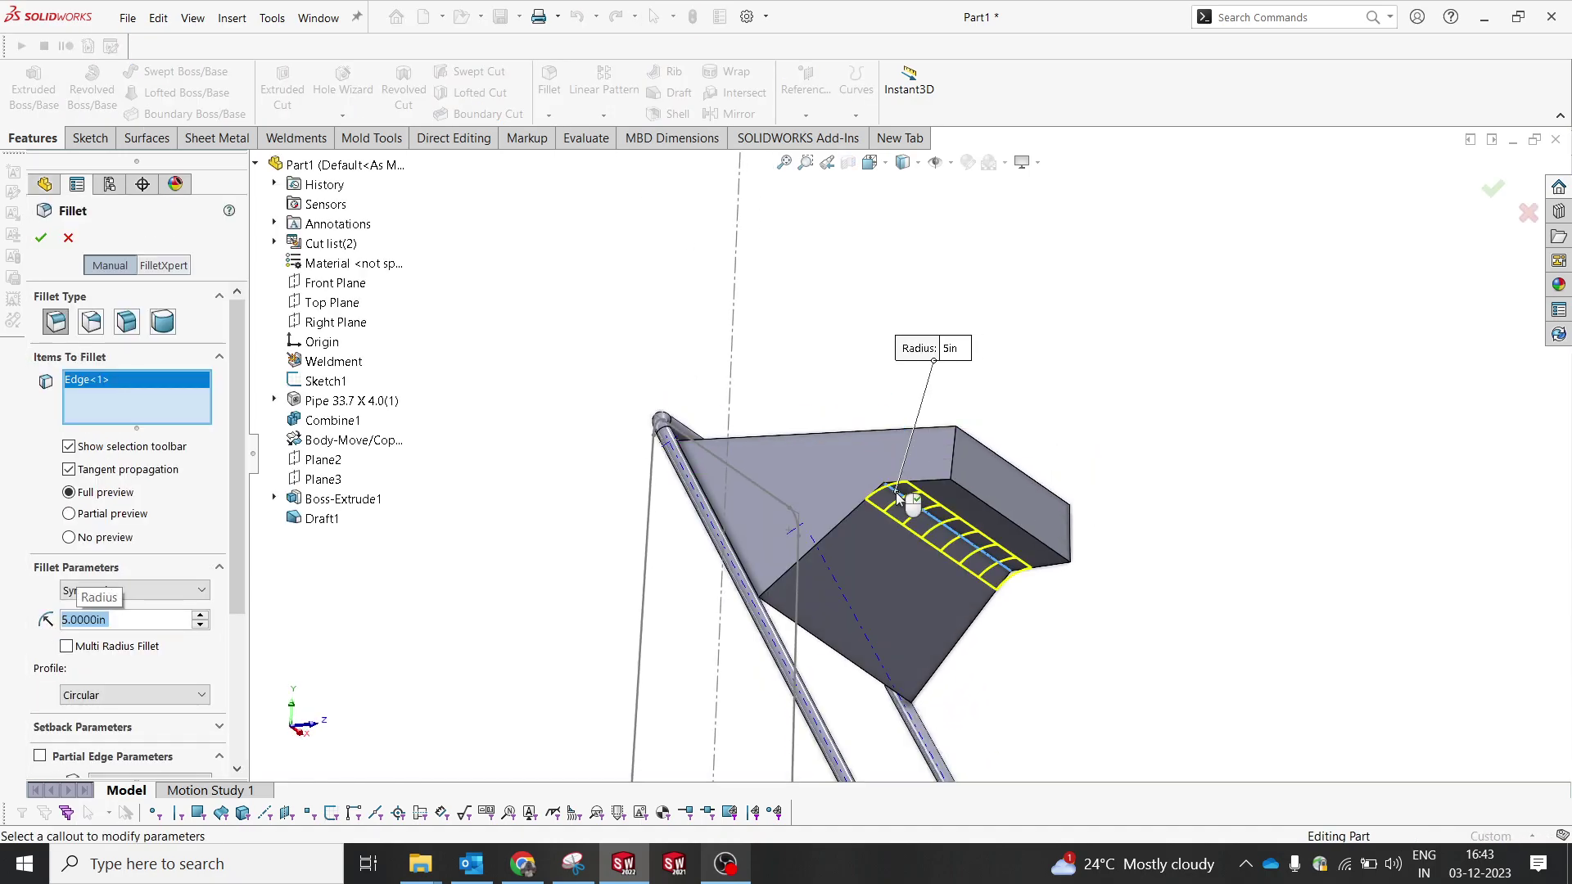
text(3)
key(Return)
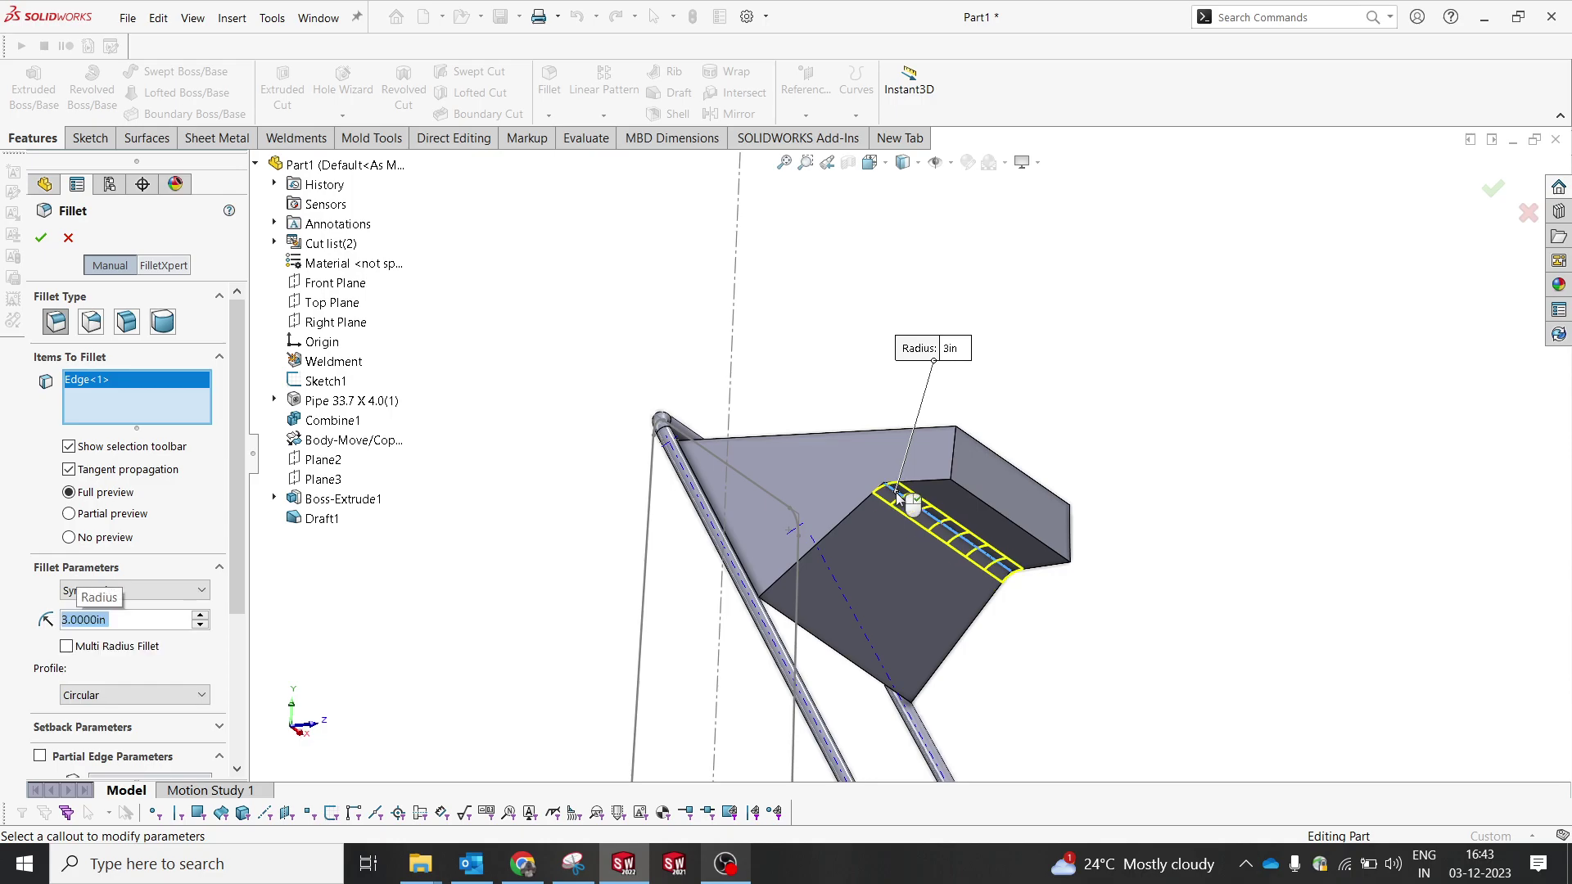
text(5)
key(Return)
key(Return)
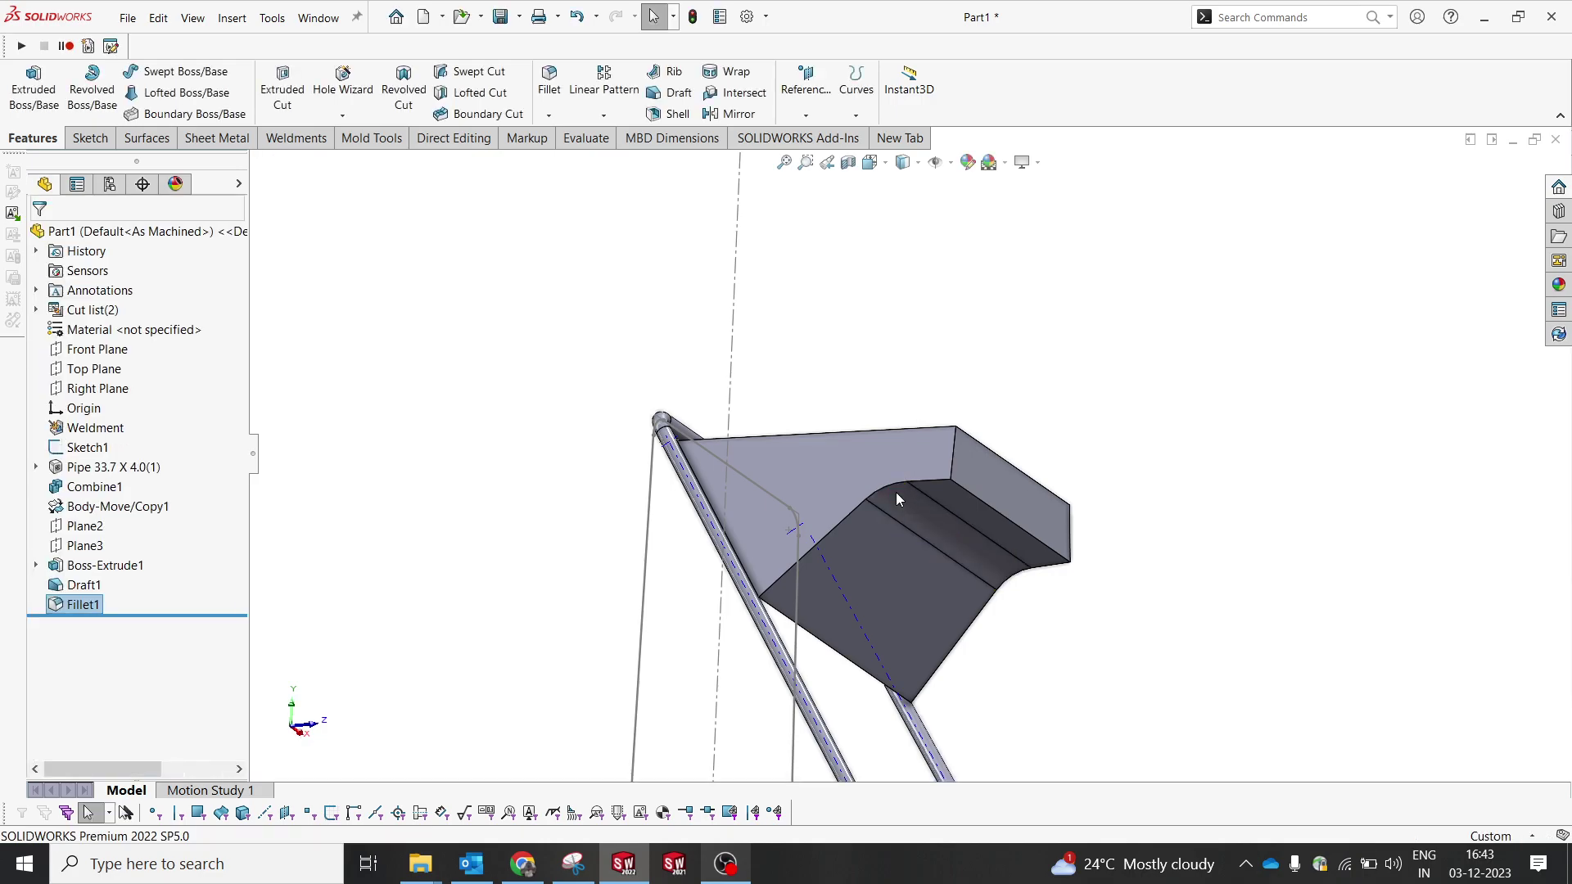
- Start a 0.1 in shell of the body and select its top and rear faces for removal
scroll(1022, 429, up, 1)
middle_drag(1023, 432, 981, 438)
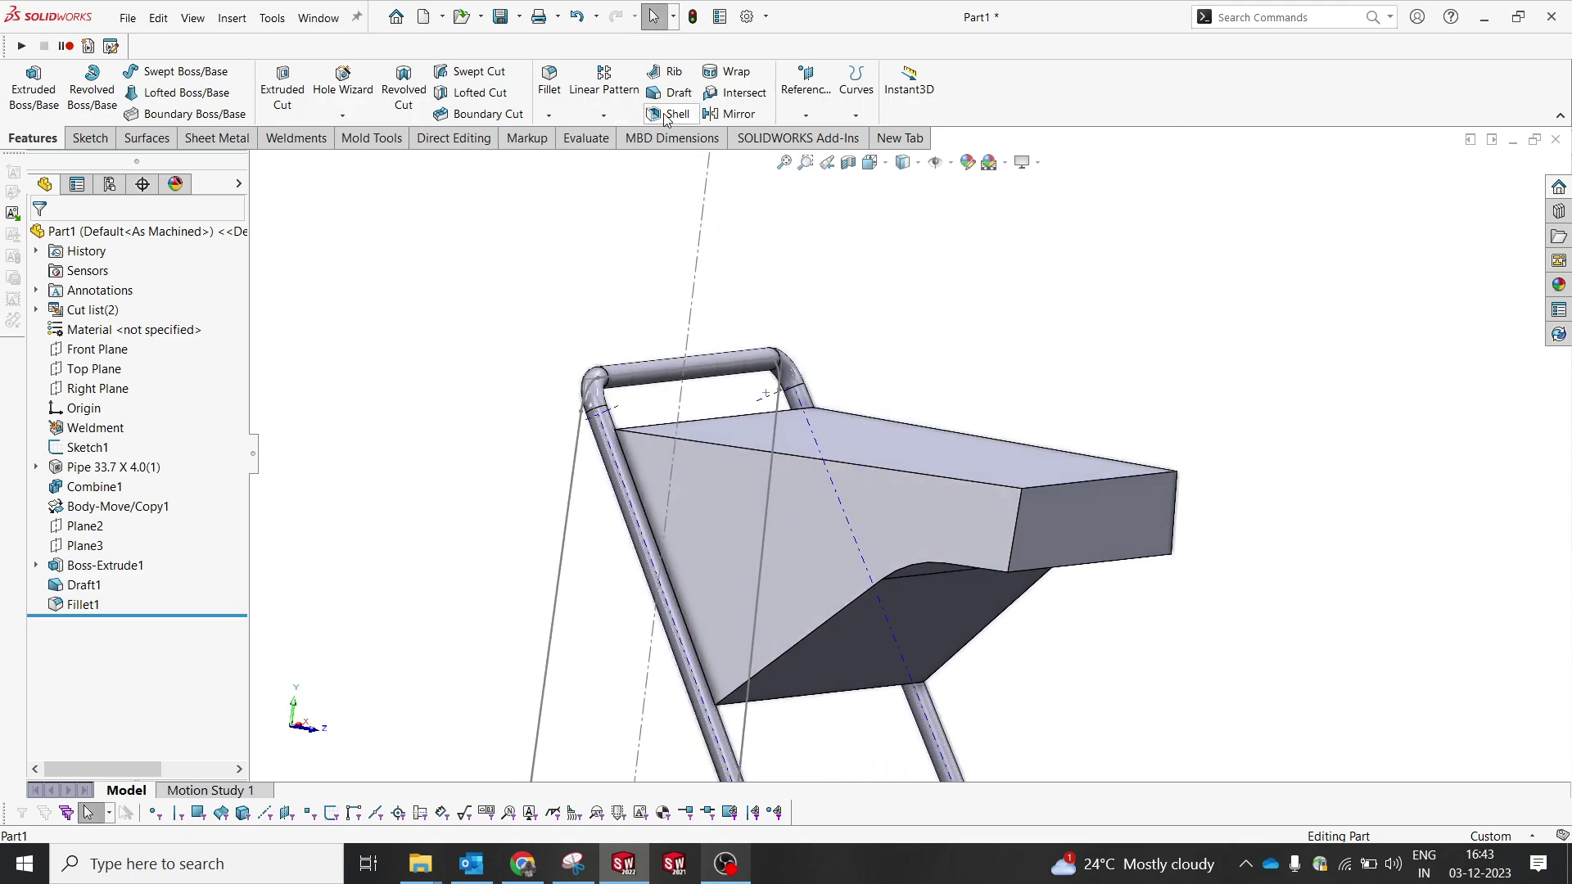
click(667, 116)
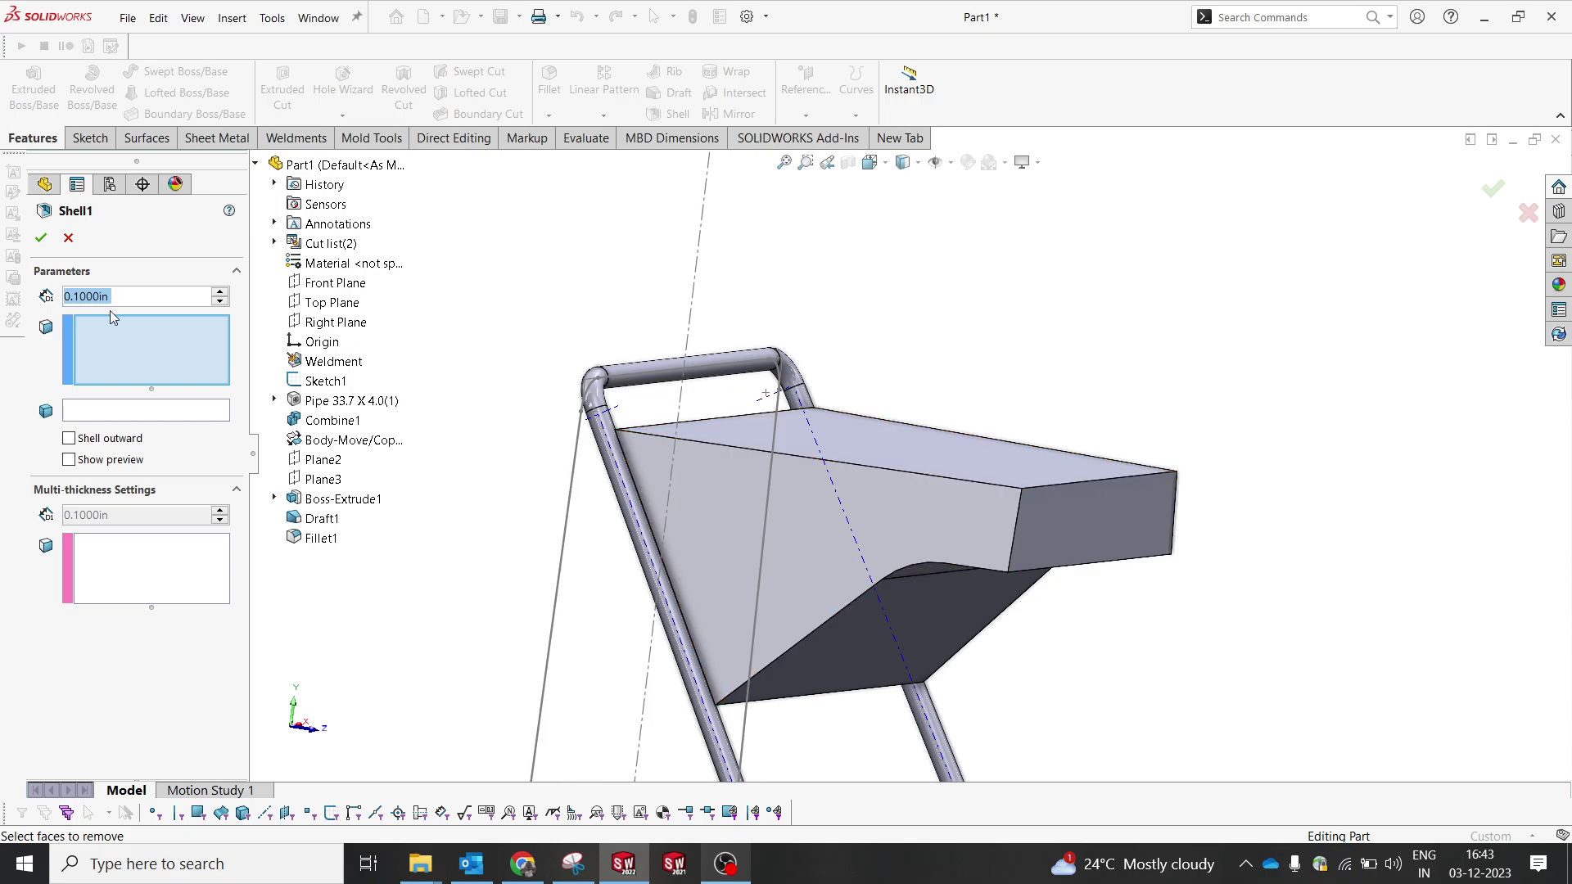
middle_drag(547, 411, 572, 497)
scroll(571, 497, down, 1)
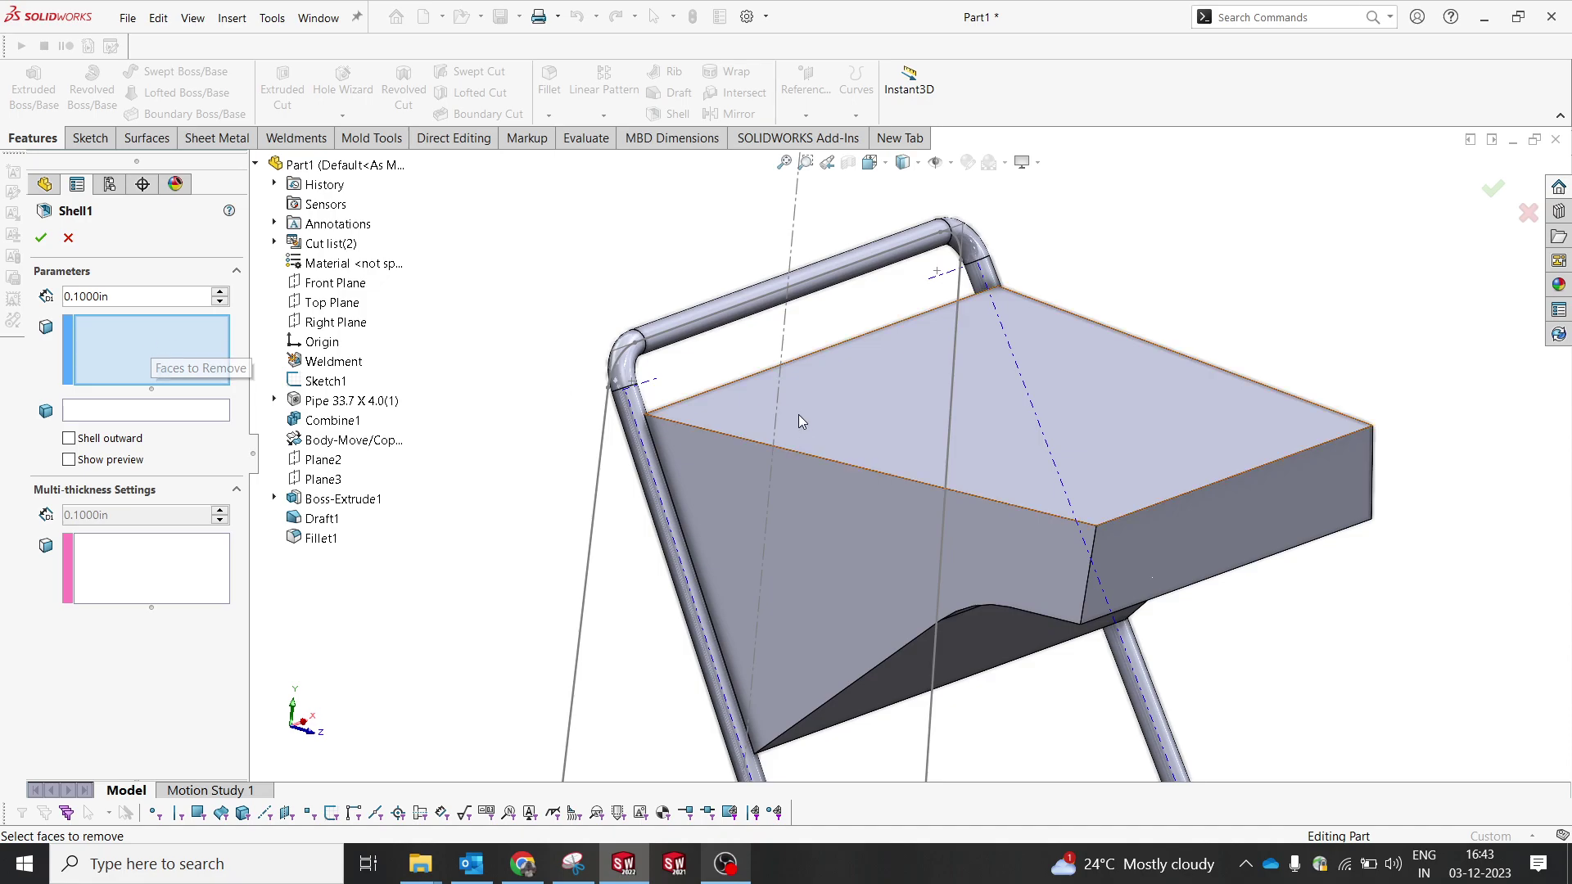
click(882, 435)
middle_drag(882, 435, 1018, 397)
click(764, 467)
middle_drag(766, 468, 696, 412)
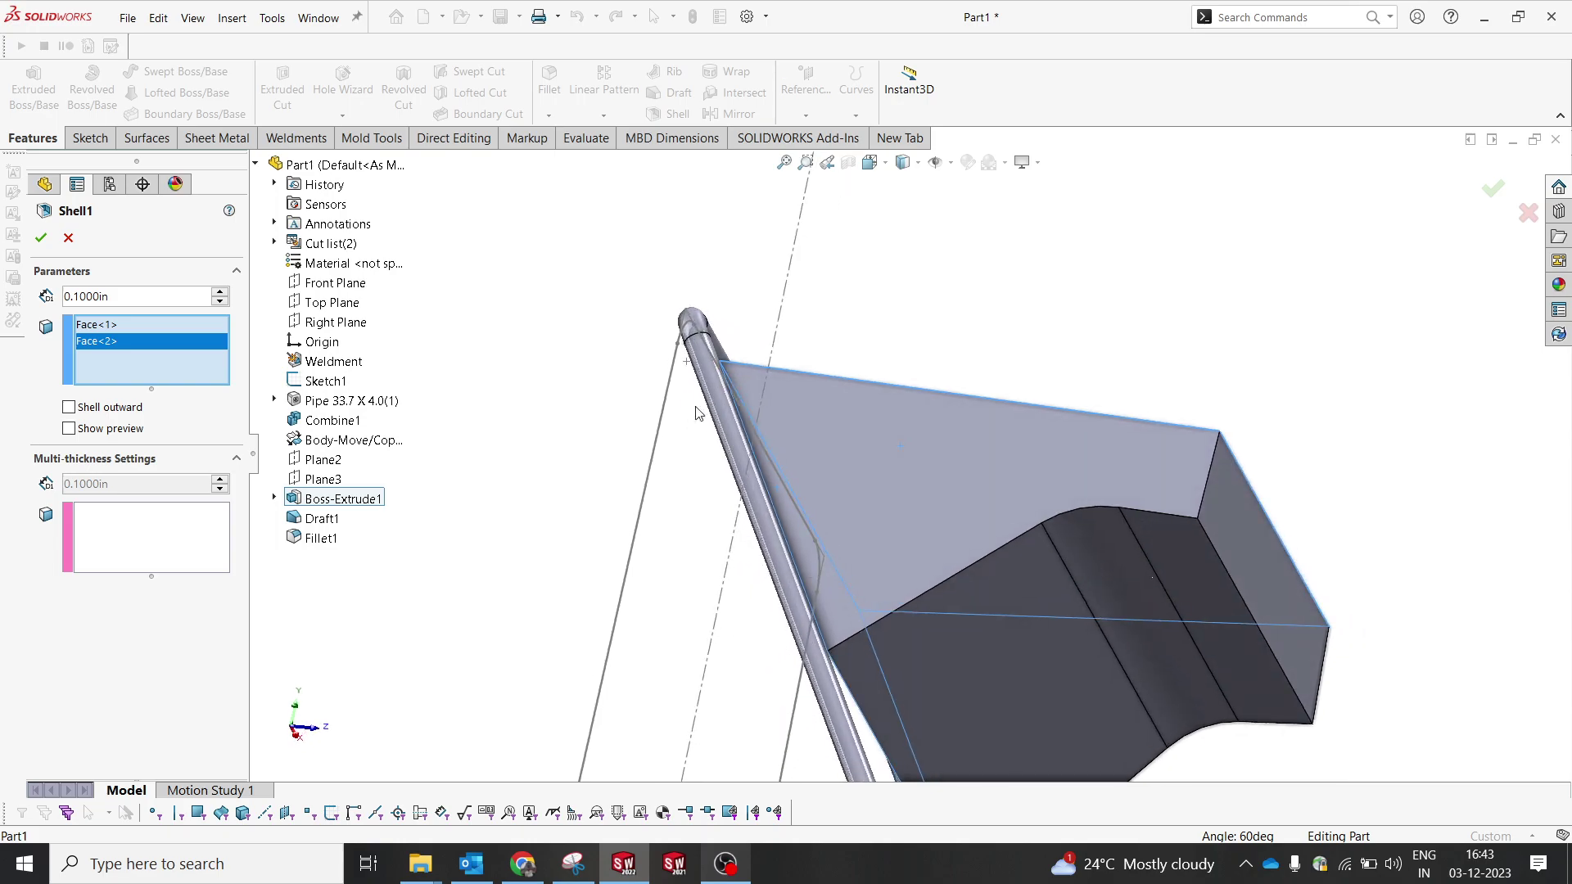
- Add the three underside faces, including the fillet face, to the faces to remove and accept the shell
click(1192, 574)
click(1092, 587)
click(1023, 622)
middle_drag(1024, 622, 584, 667)
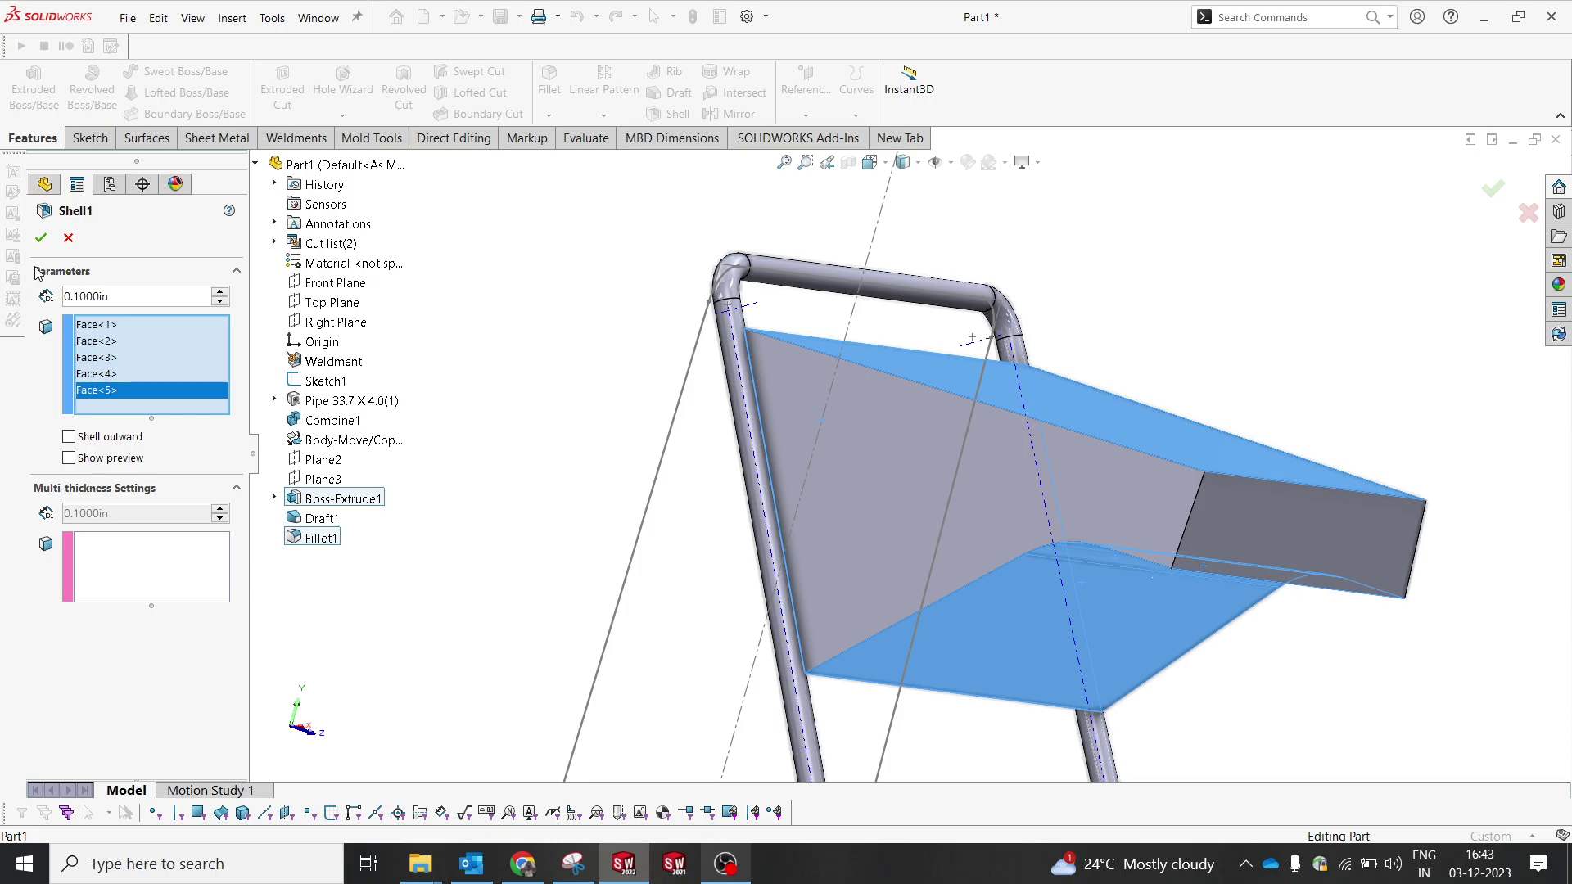
click(41, 238)
- Start Convert to Sheet Metal with the outer face of one side panel as the fixed face
middle_drag(760, 458, 776, 400)
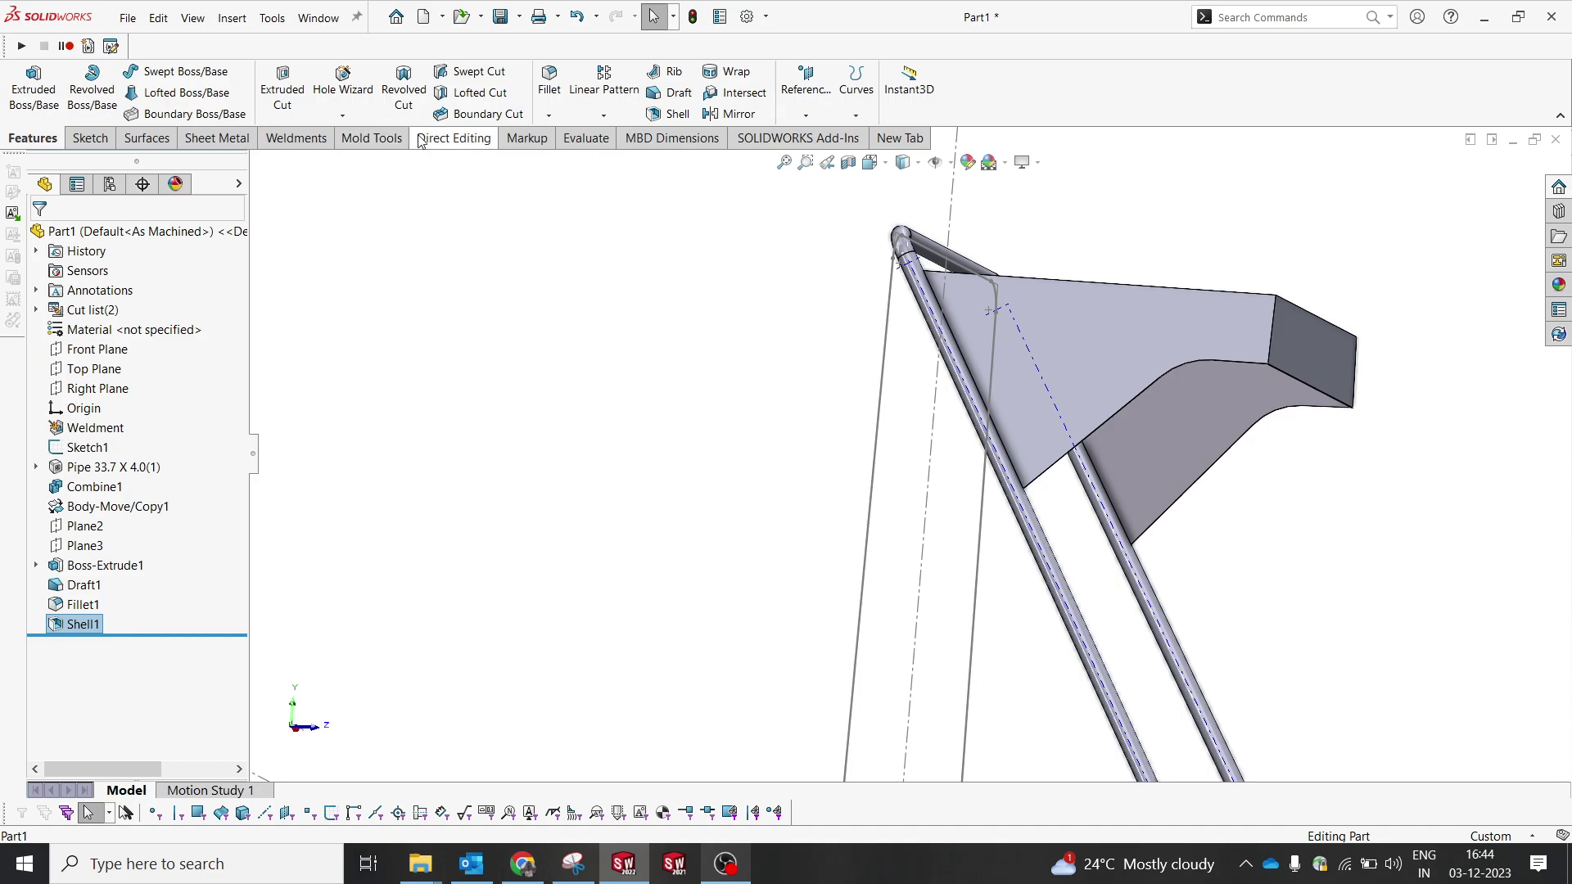
click(217, 137)
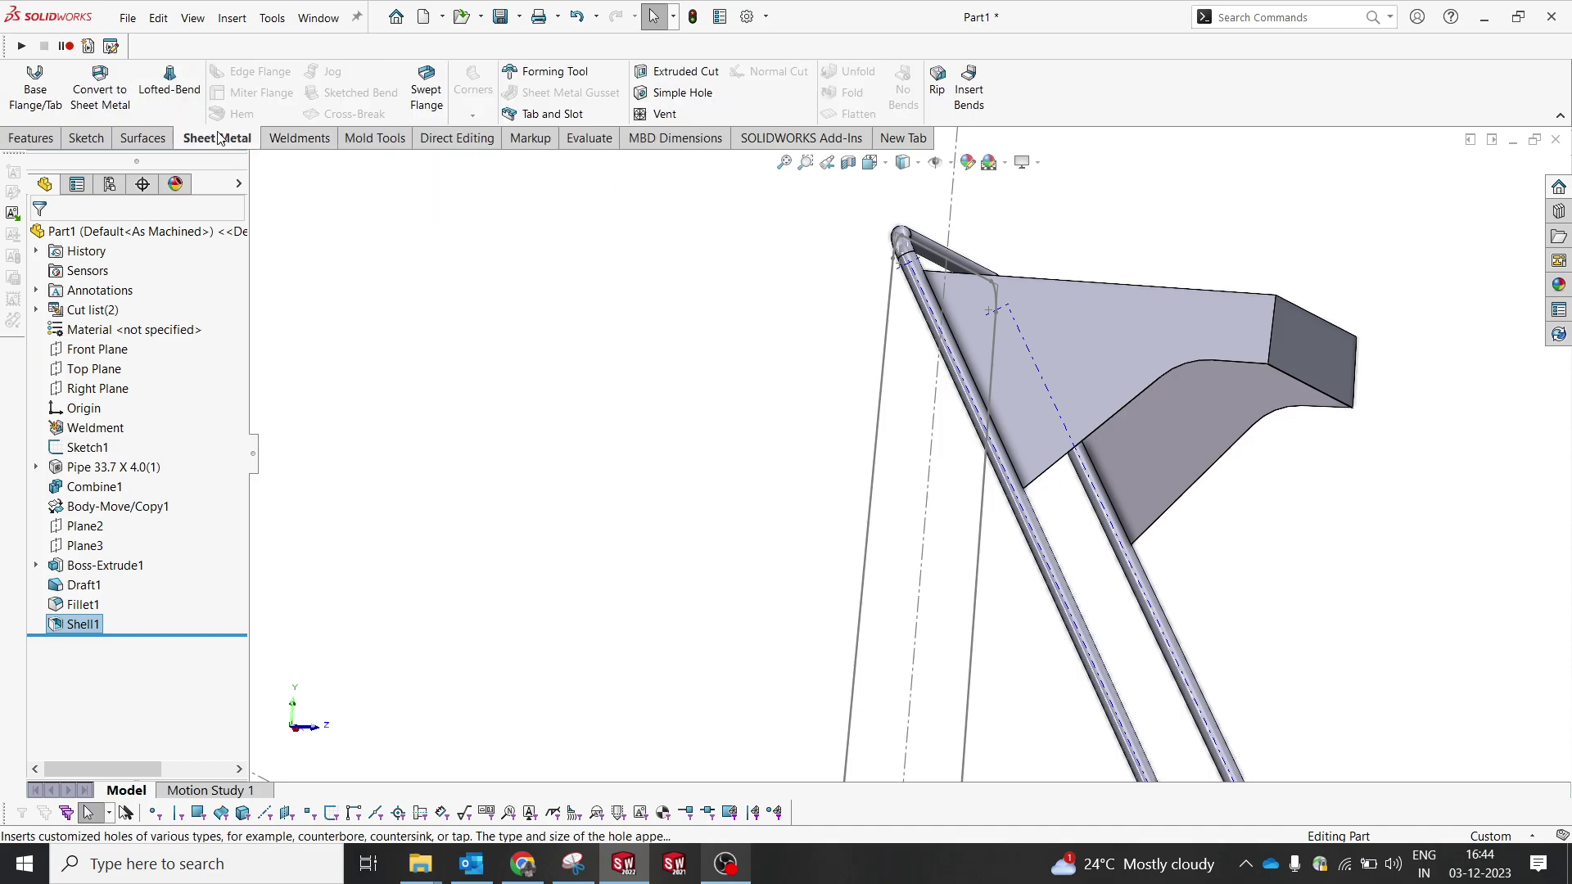
click(98, 107)
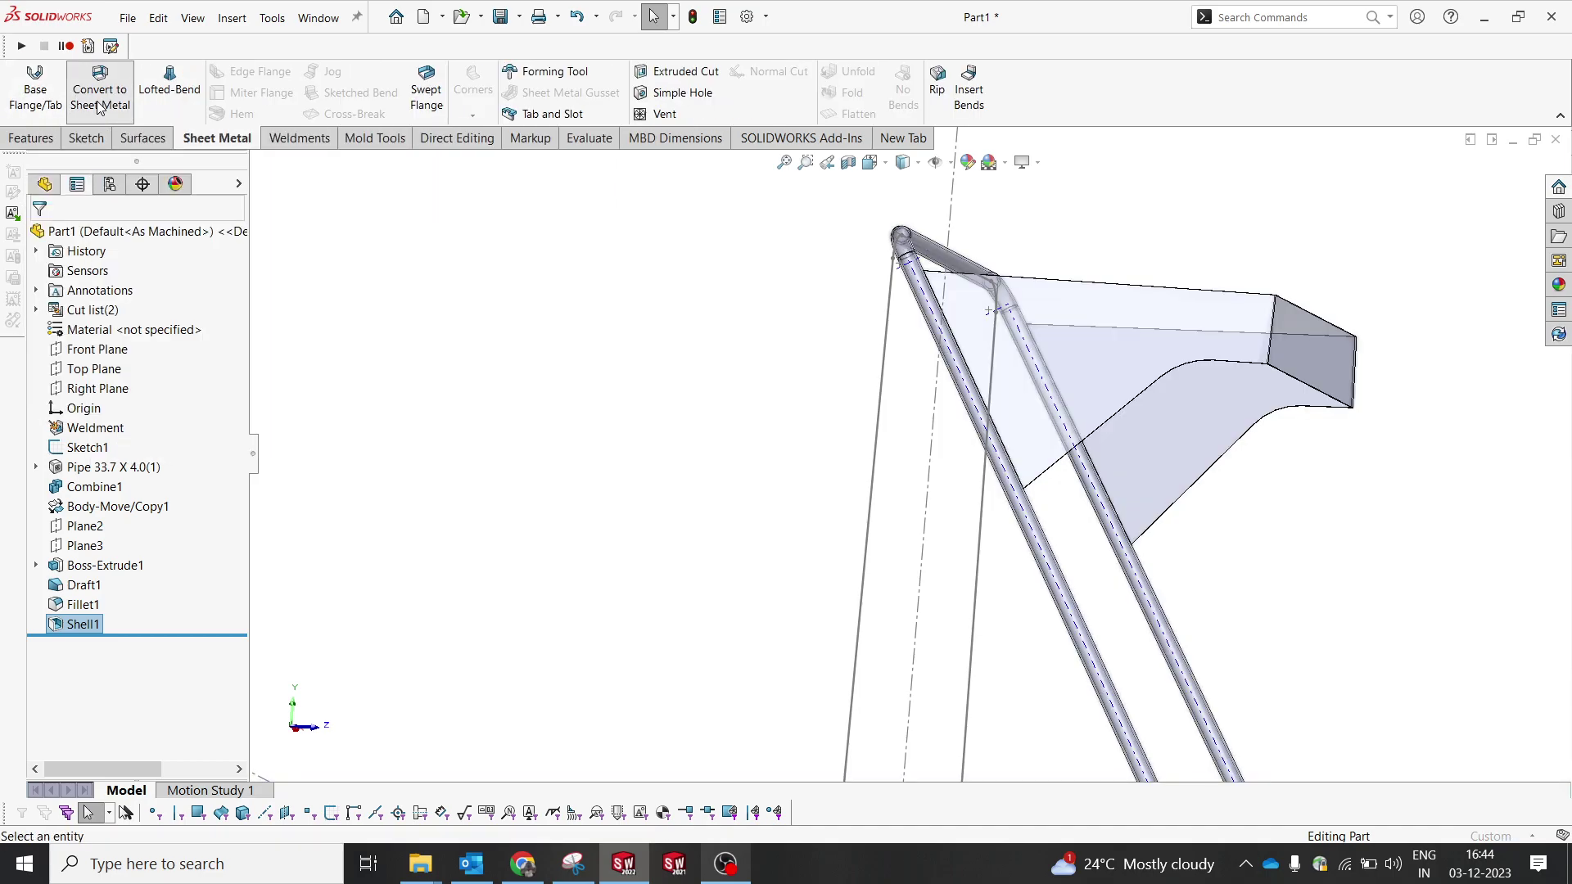
click(1109, 307)
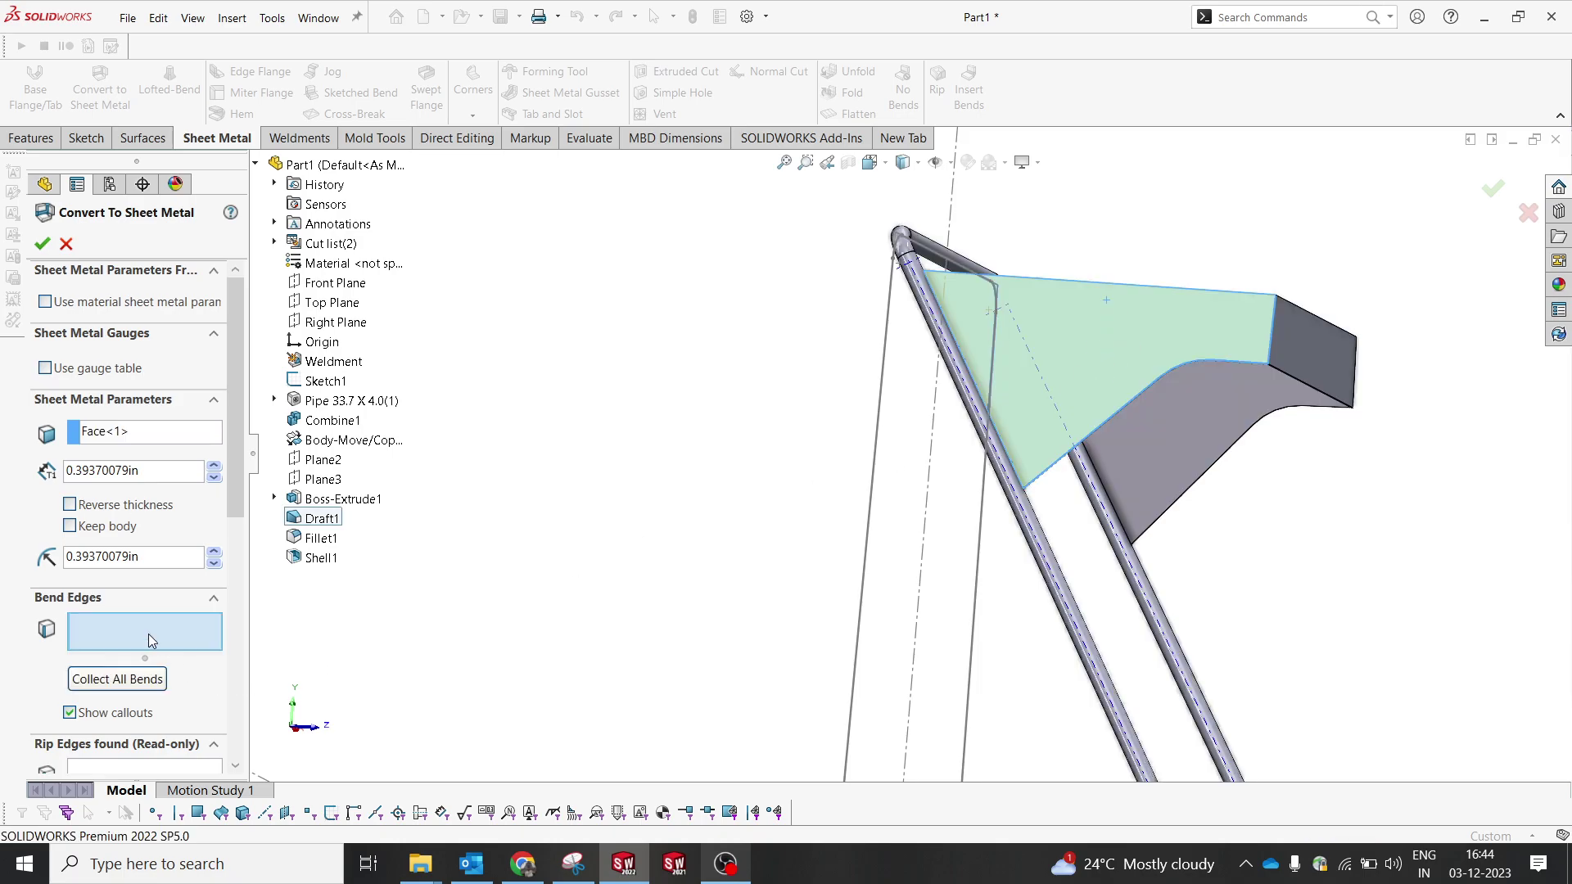
- Try to pick bend edges at the front corners and to collect all bends automatically
middle_drag(1294, 341, 1322, 455)
scroll(1161, 320, down, 5)
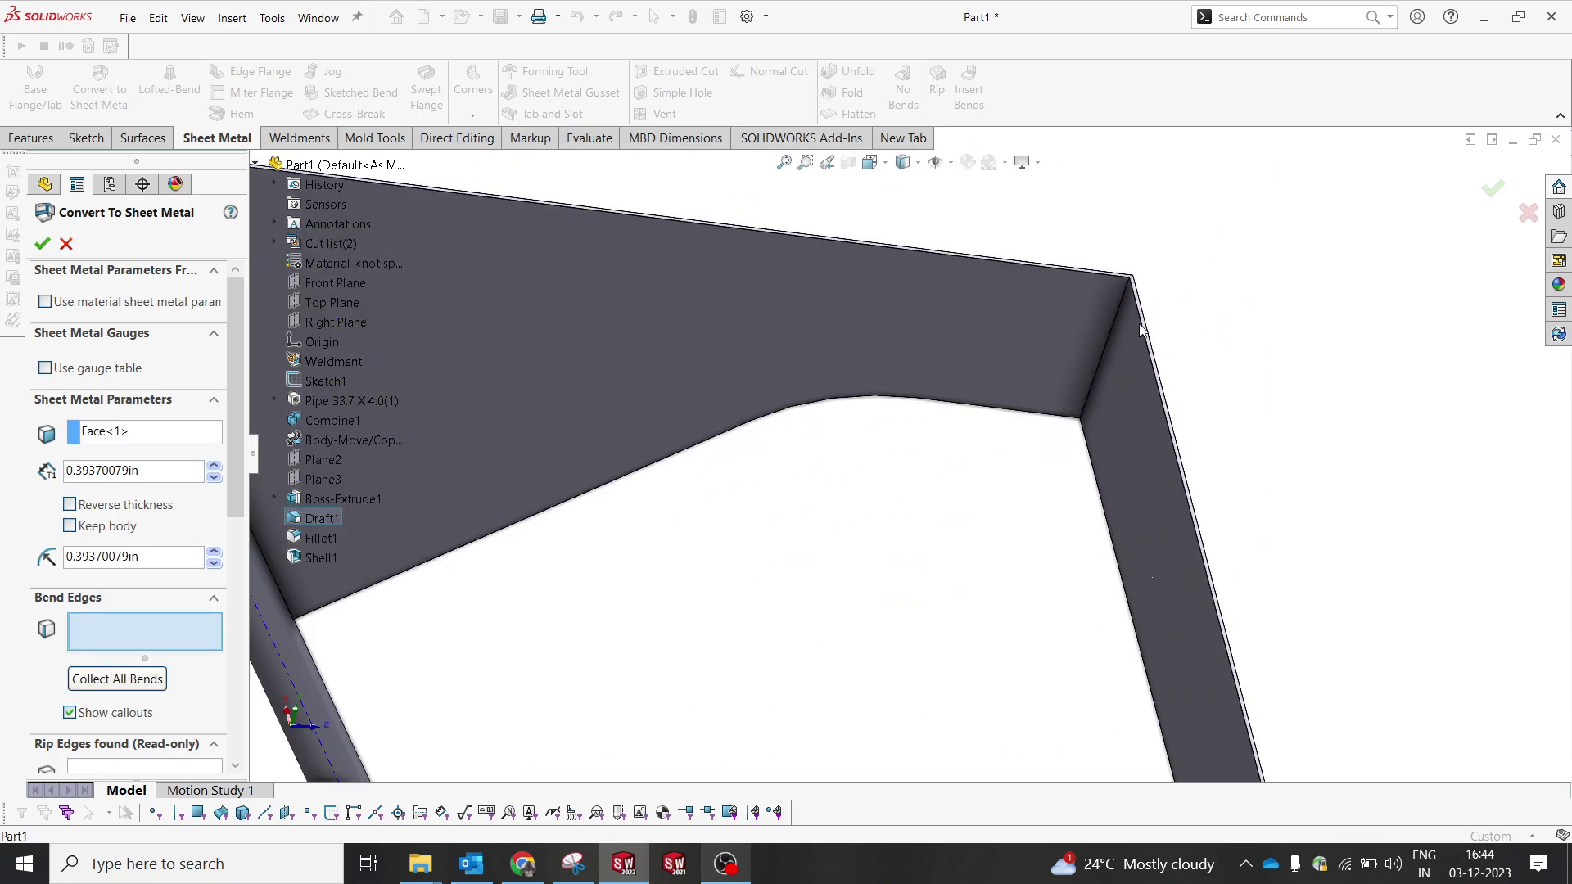
click(1115, 318)
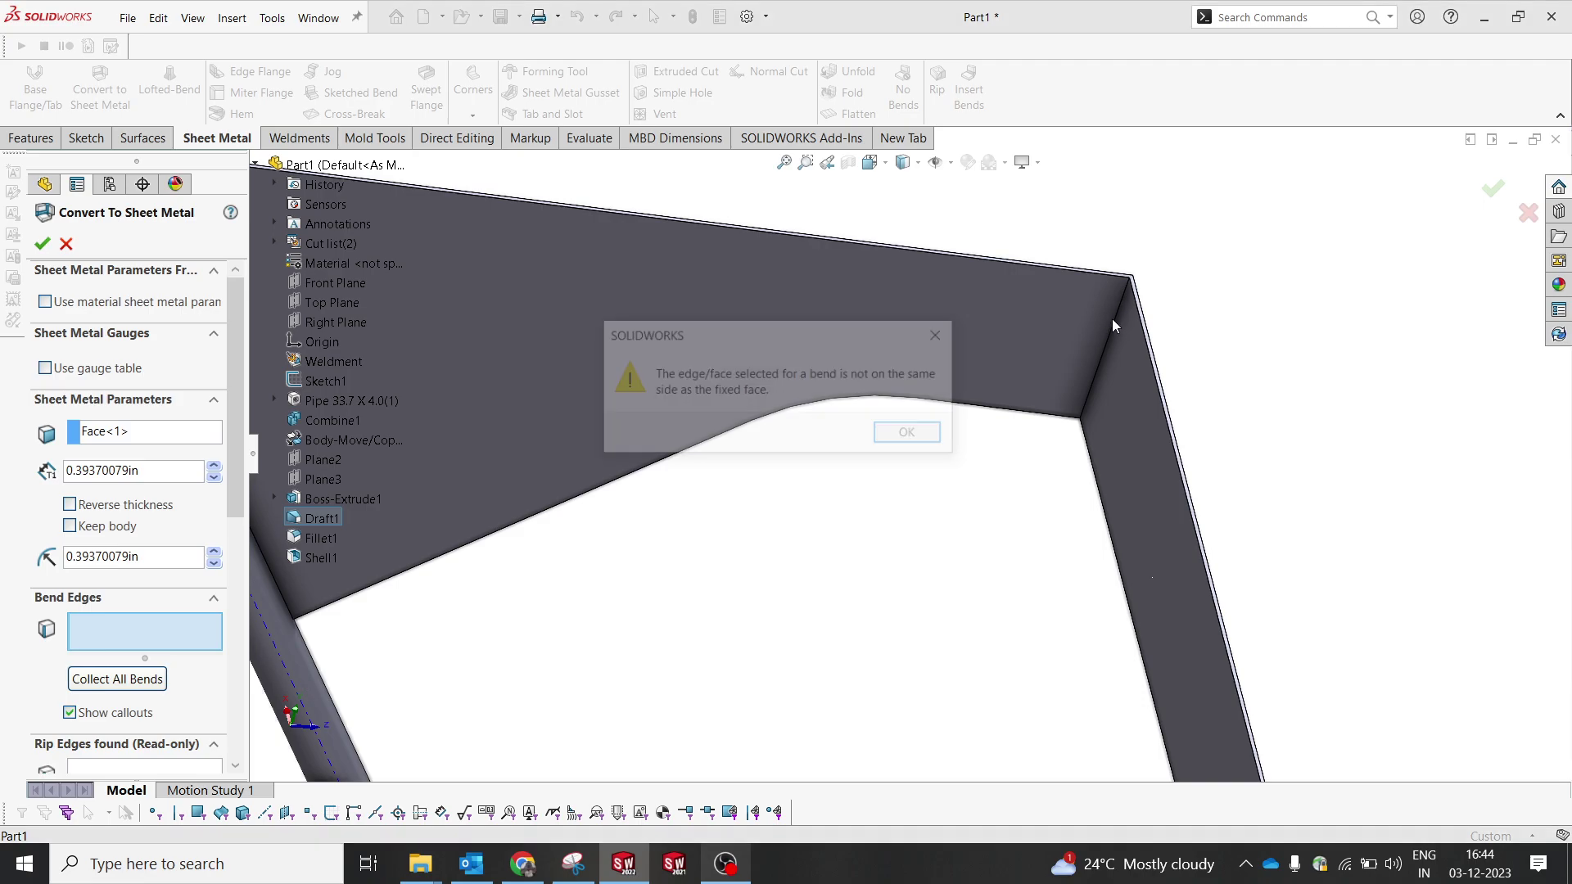
click(905, 433)
middle_drag(1026, 418, 991, 310)
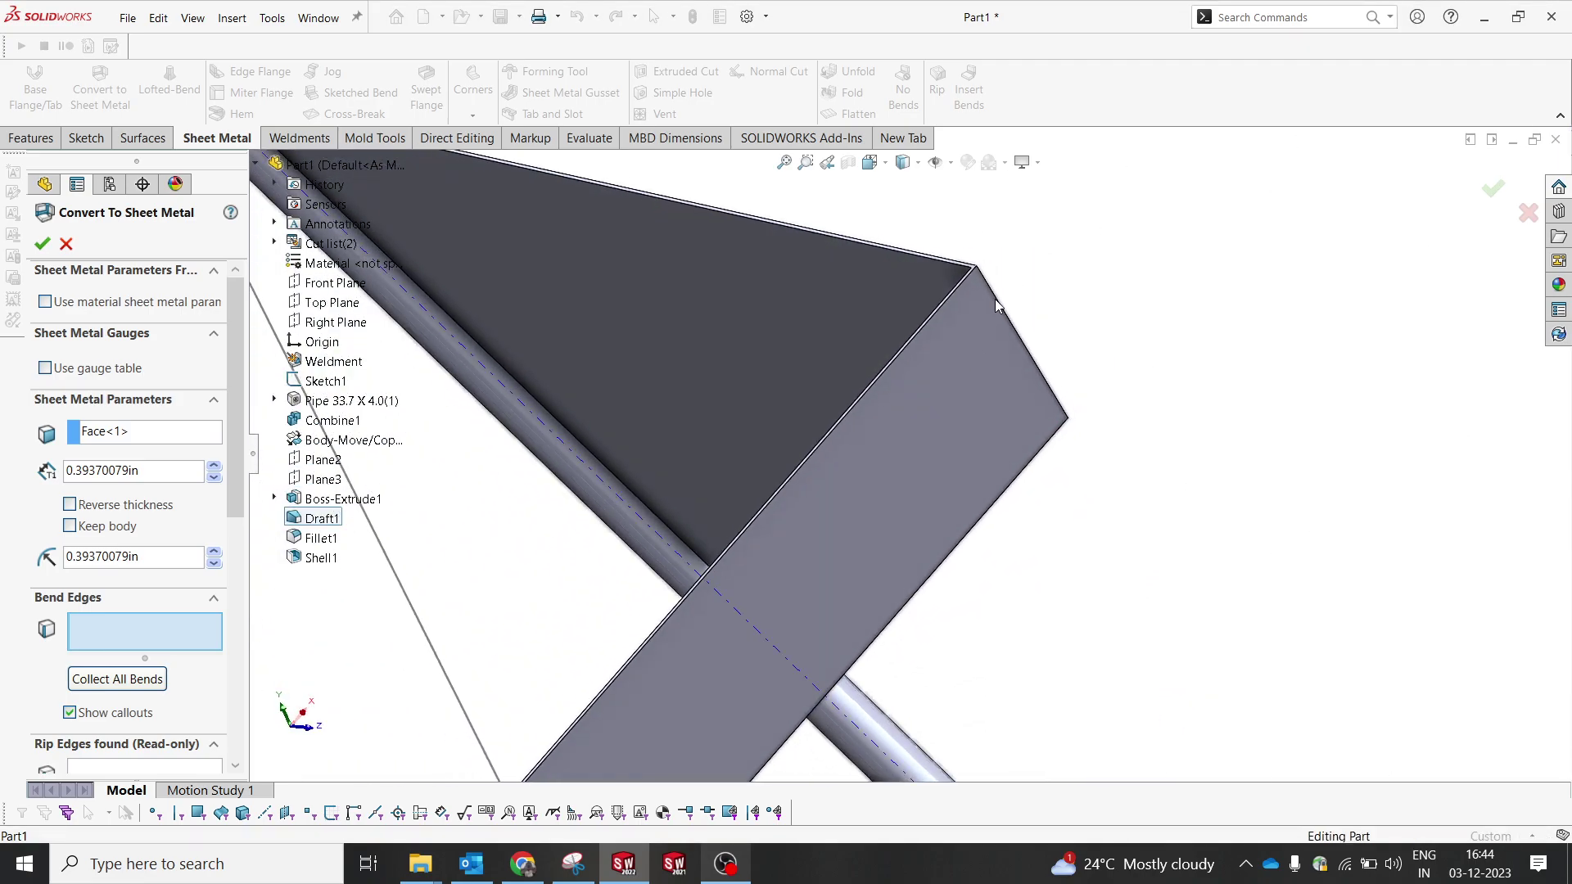
click(995, 300)
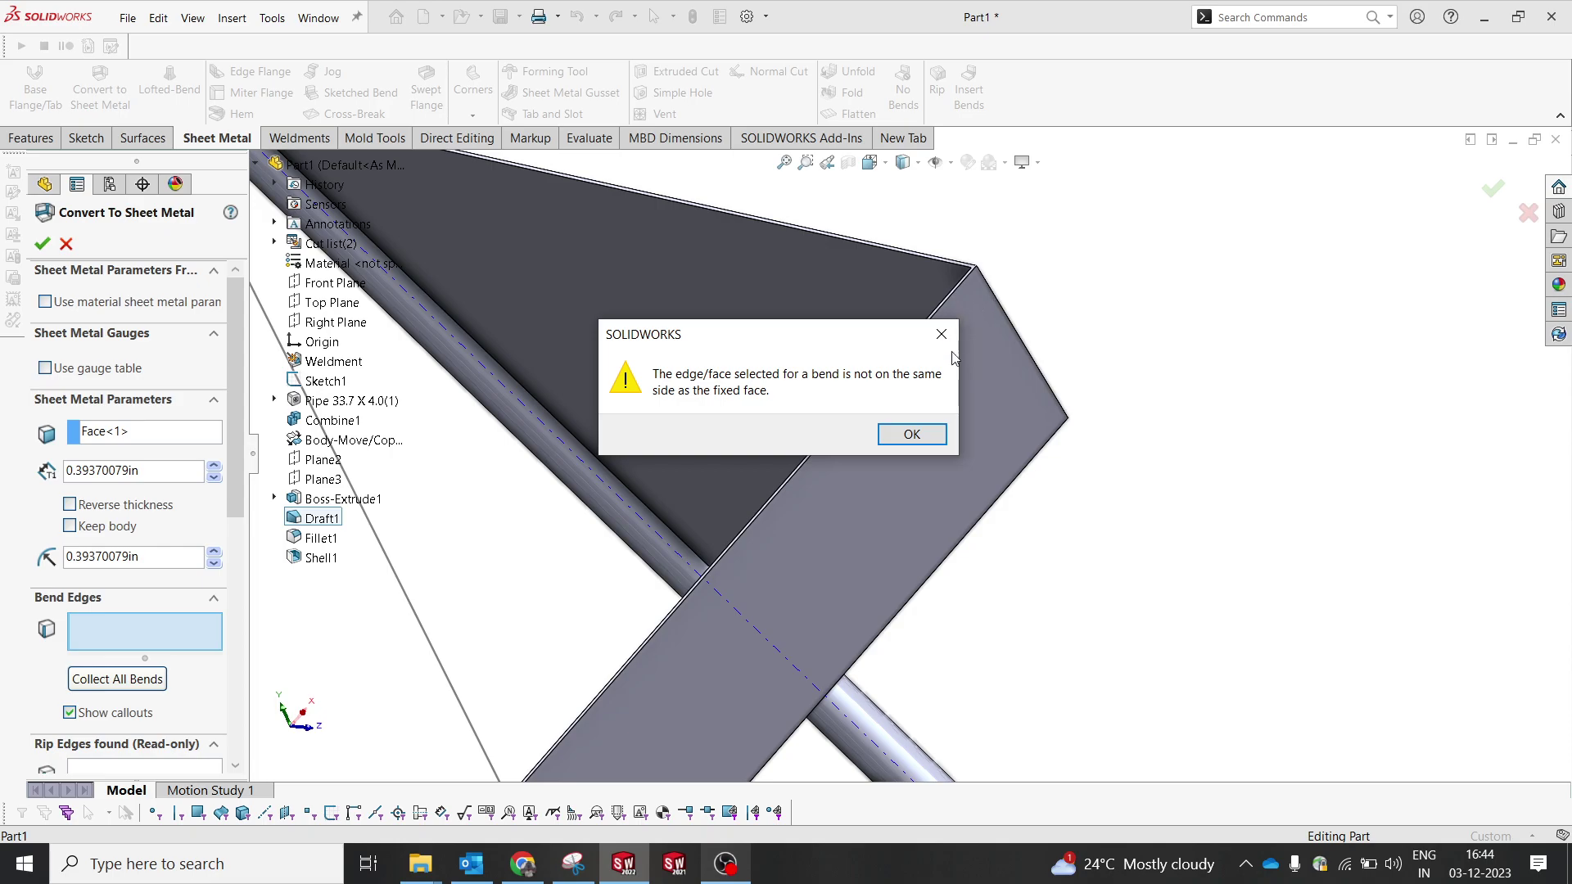
click(907, 435)
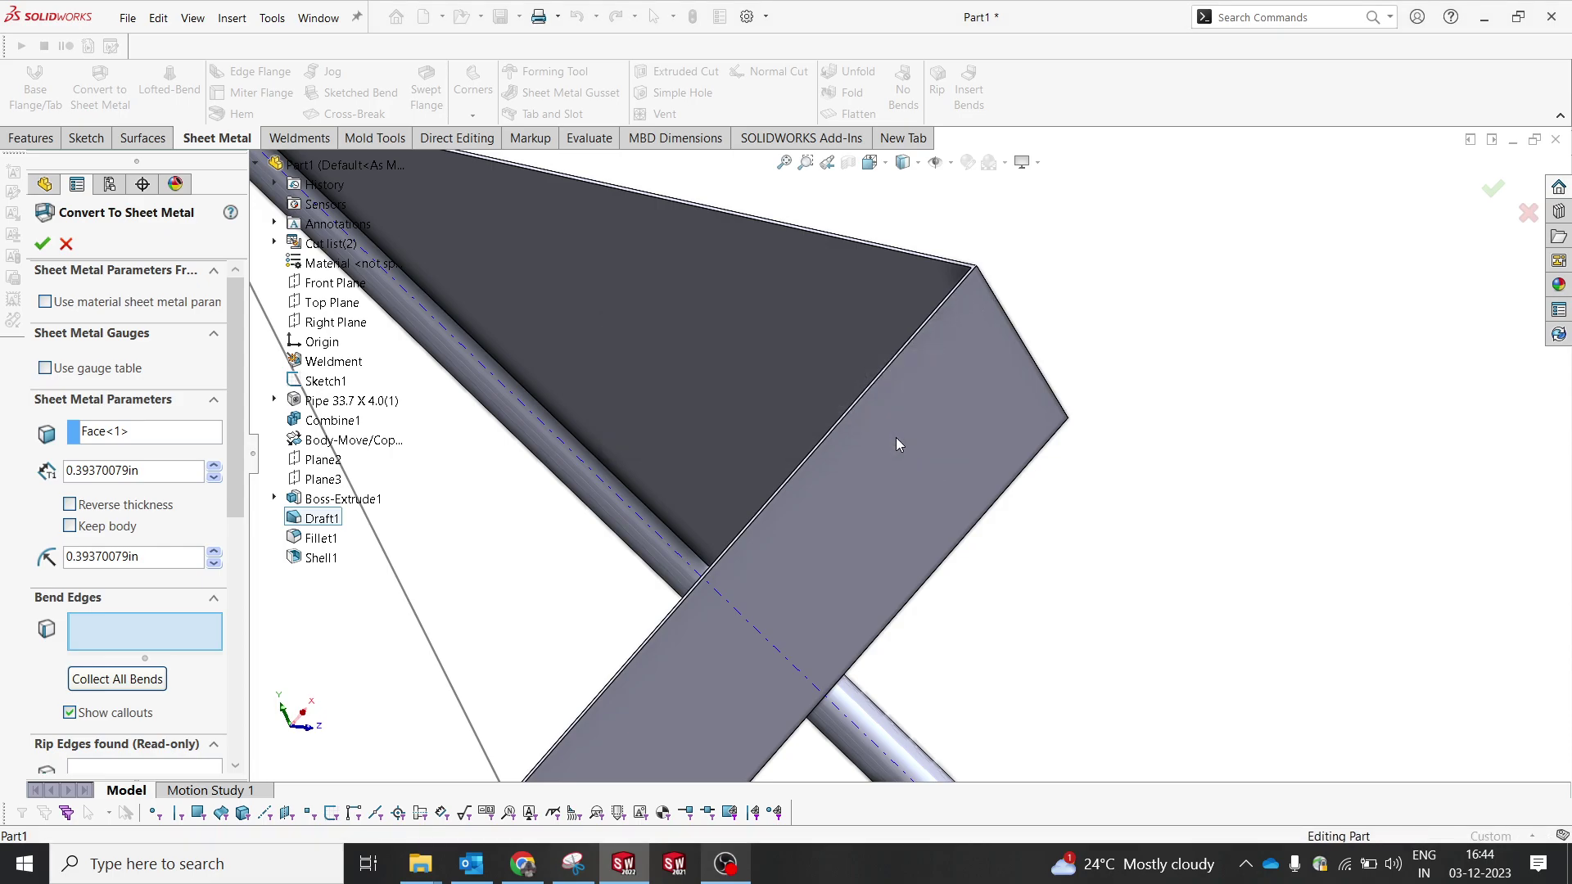
click(88, 676)
click(754, 422)
- Add the front corner edge between the fixed side panel and the front panel as a bend edge
scroll(881, 468, up, 3)
middle_drag(881, 468, 717, 789)
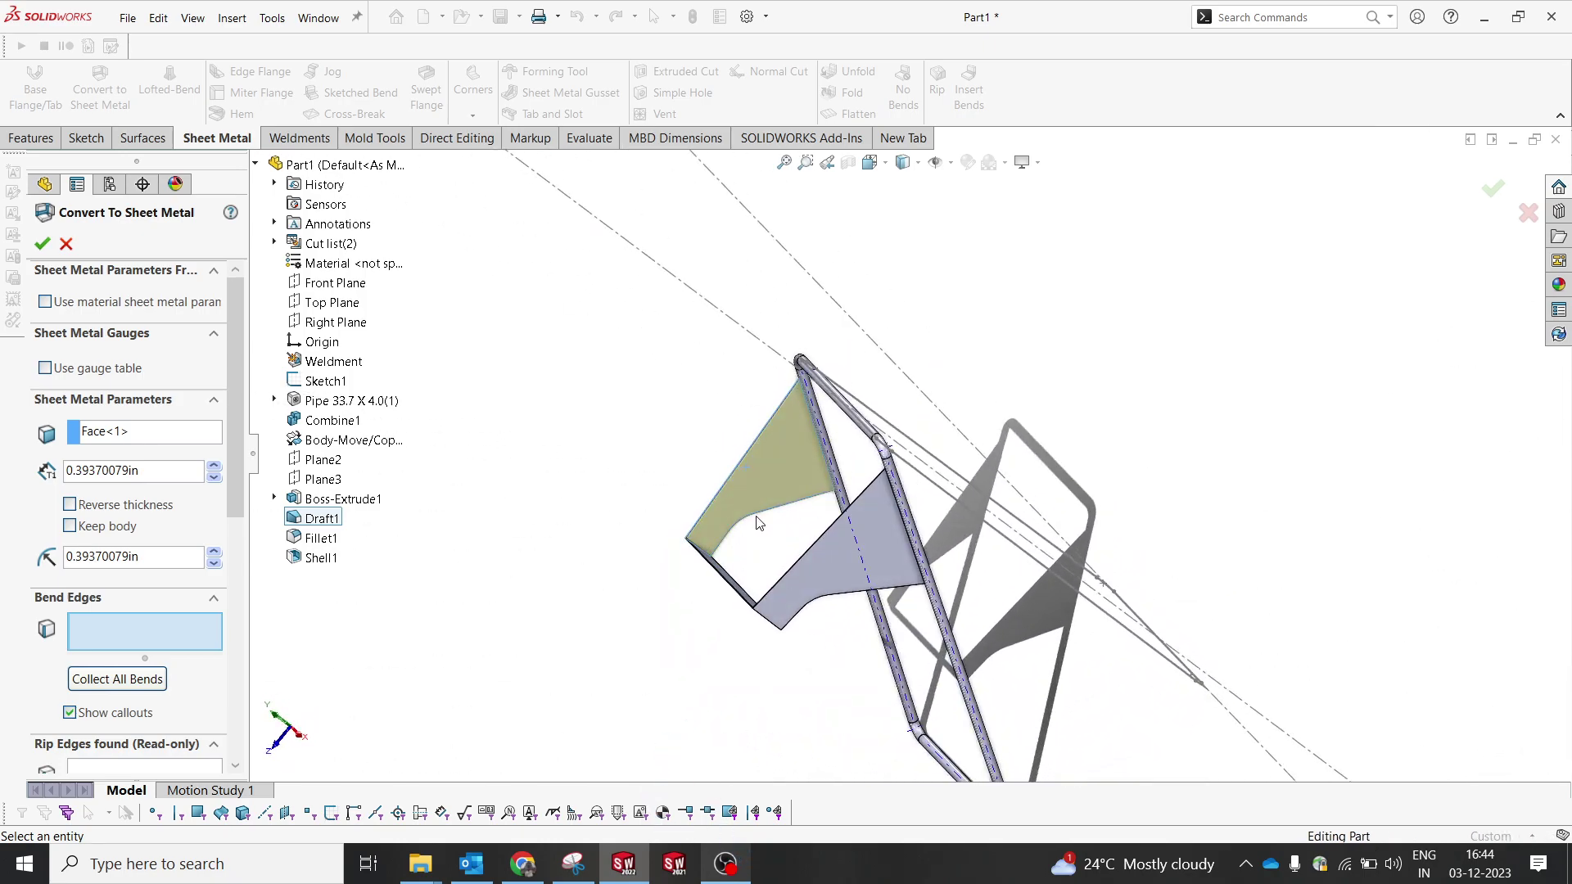
scroll(727, 529, down, 10)
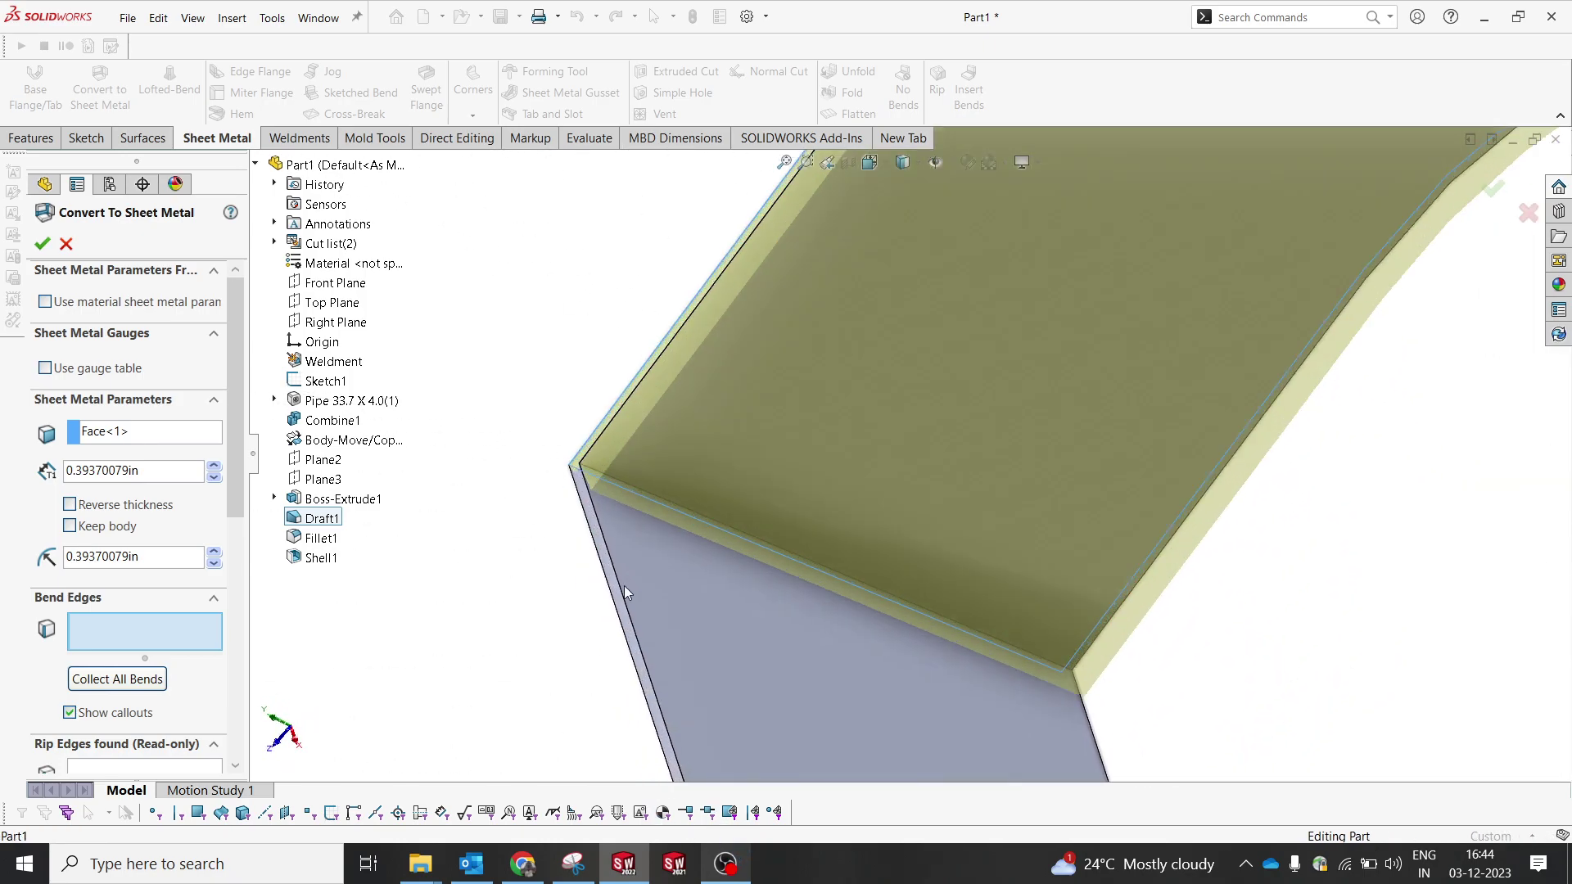
scroll(621, 469, down, 2)
click(596, 444)
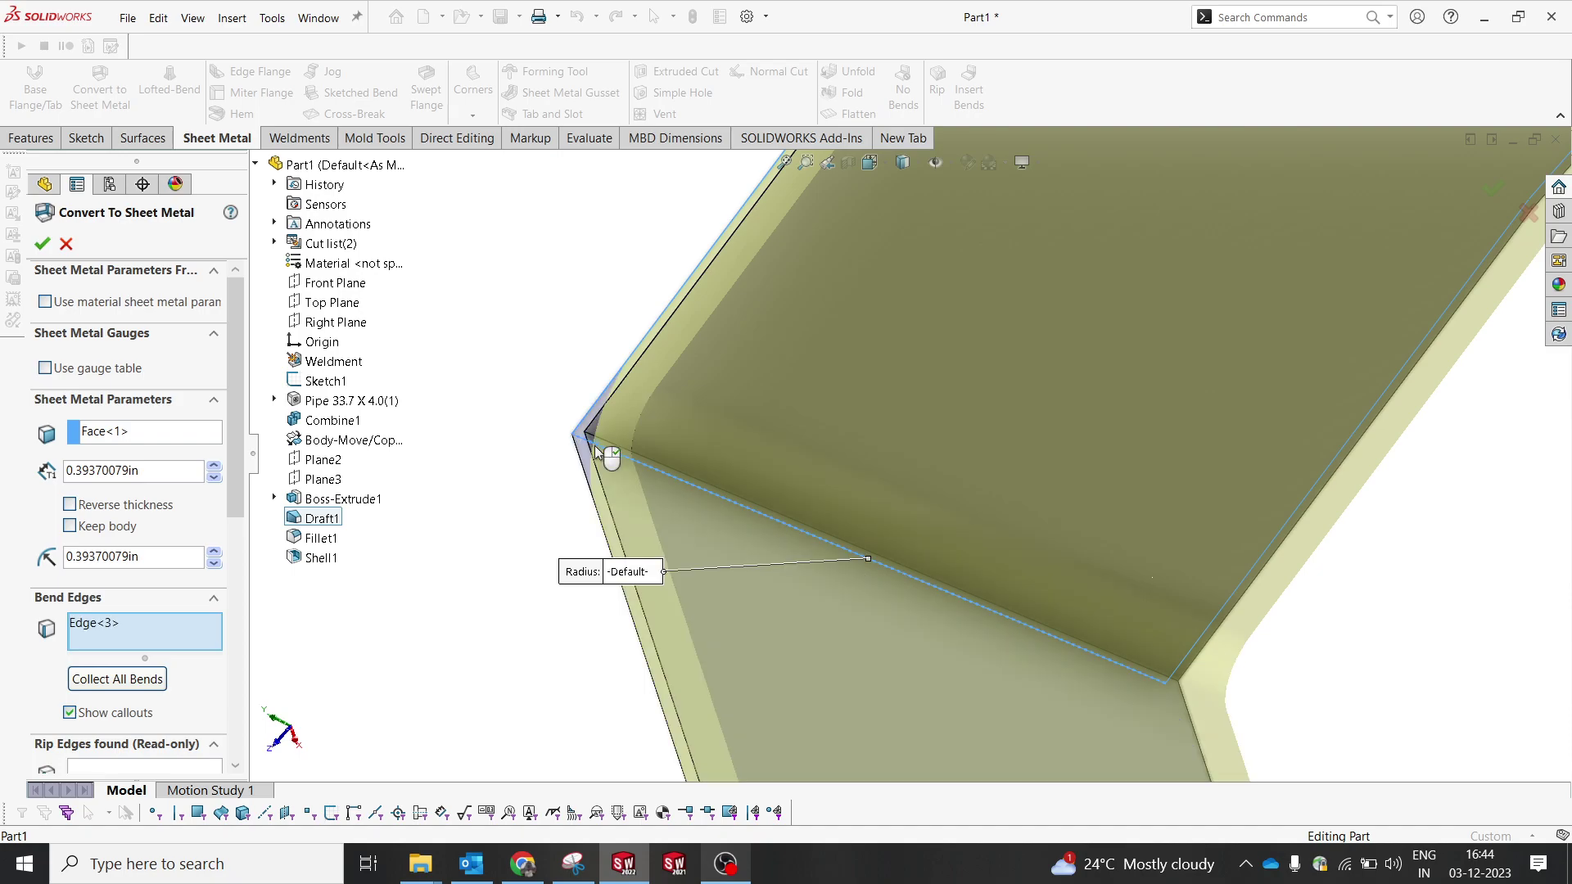
- Add the front corner edge on the opposite side of the front panel as the second bend edge
scroll(881, 610, up, 3)
scroll(971, 721, down, 5)
middle_drag(930, 687, 951, 797)
scroll(979, 700, down, 4)
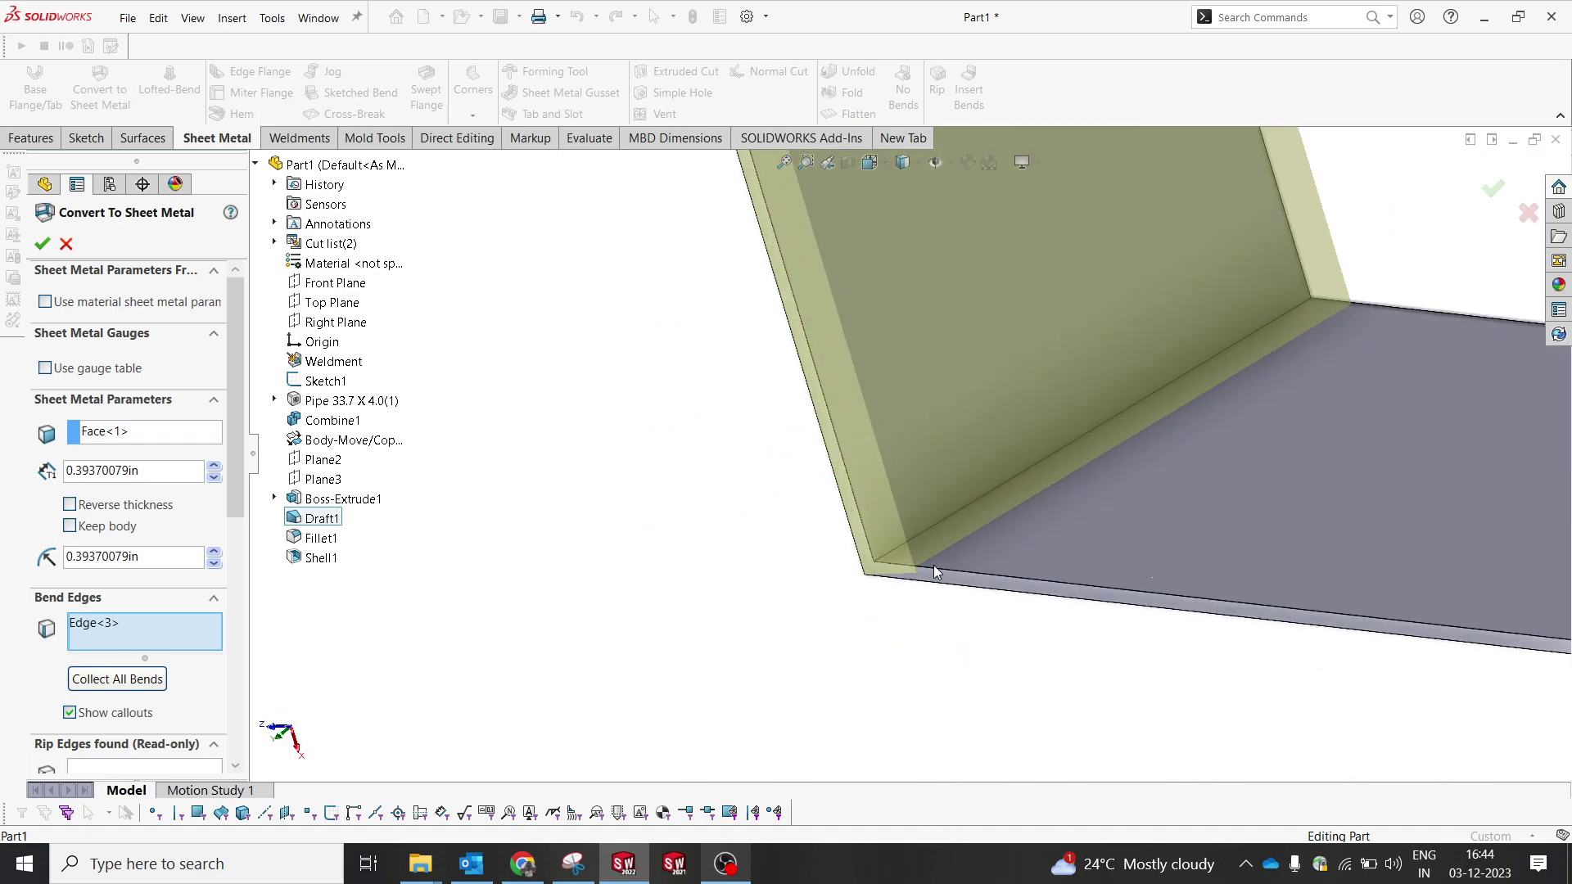
click(888, 553)
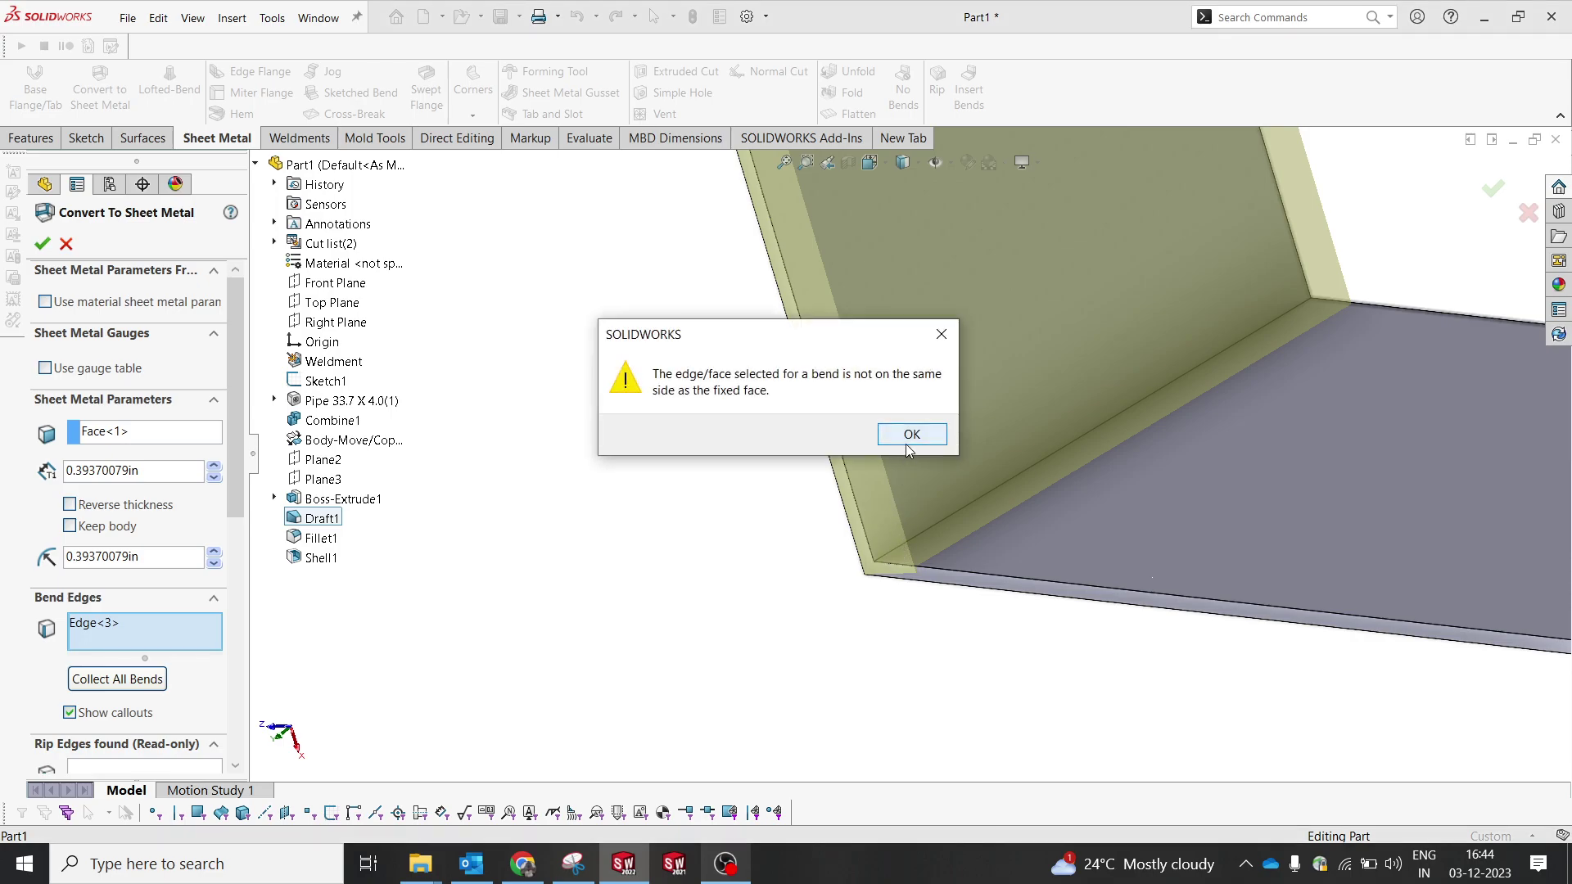
click(907, 435)
middle_drag(933, 553, 910, 491)
click(878, 570)
- Examine the bend previews at both front corners and along the side panels
scroll(917, 451, up, 7)
scroll(951, 369, up, 1)
middle_drag(951, 369, 919, 221)
scroll(988, 253, down, 8)
scroll(942, 286, up, 7)
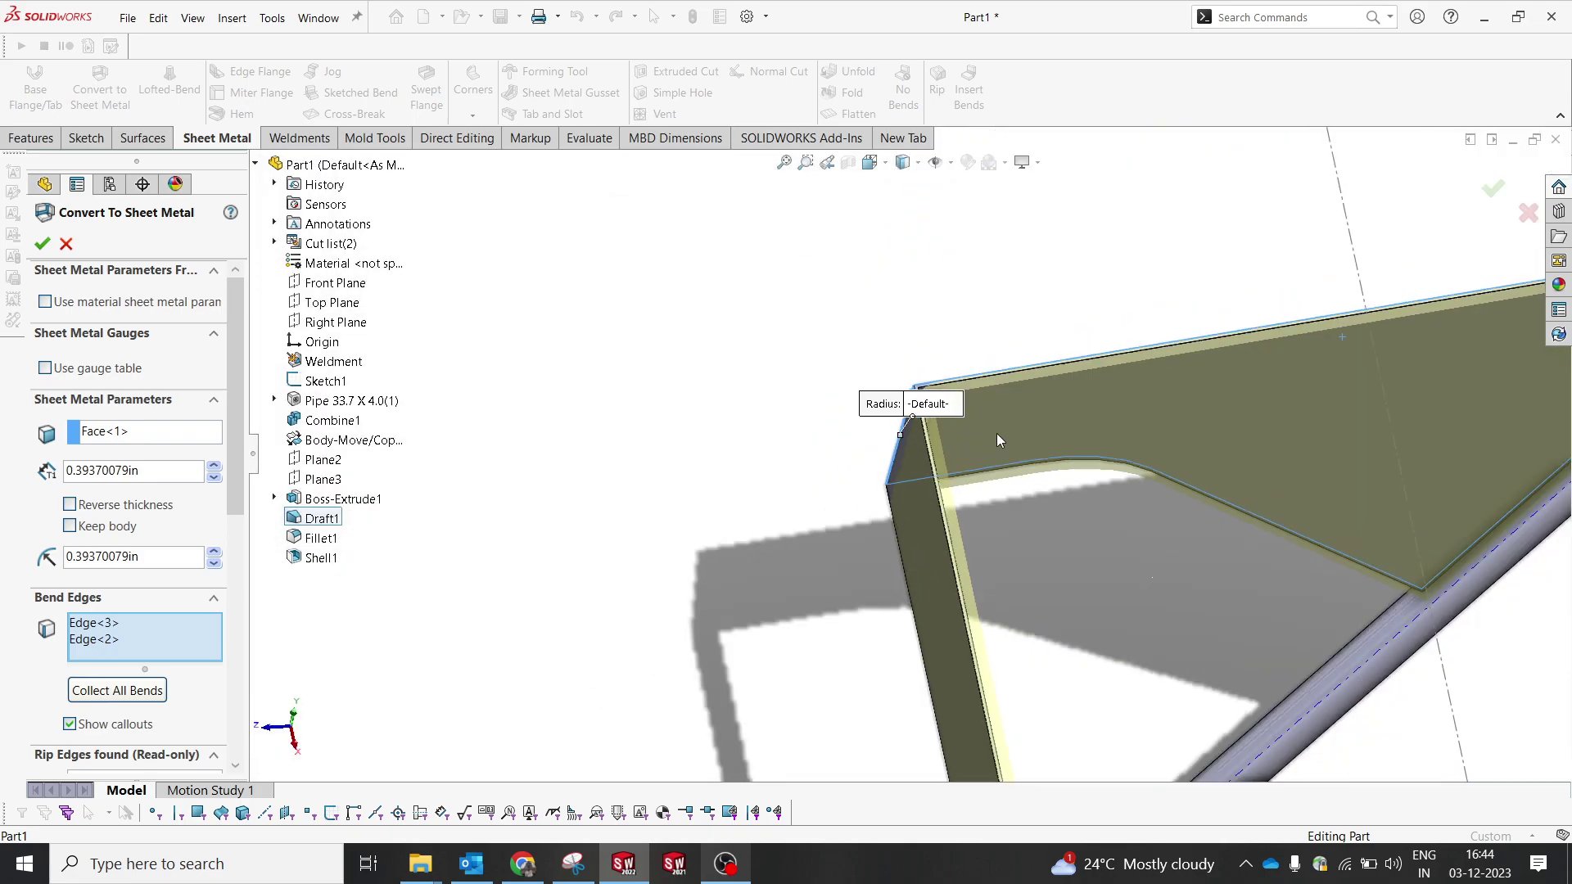
scroll(996, 434, down, 1)
scroll(897, 528, up, 4)
scroll(934, 557, up, 3)
scroll(968, 580, down, 3)
middle_drag(968, 580, 919, 558)
scroll(917, 557, down, 8)
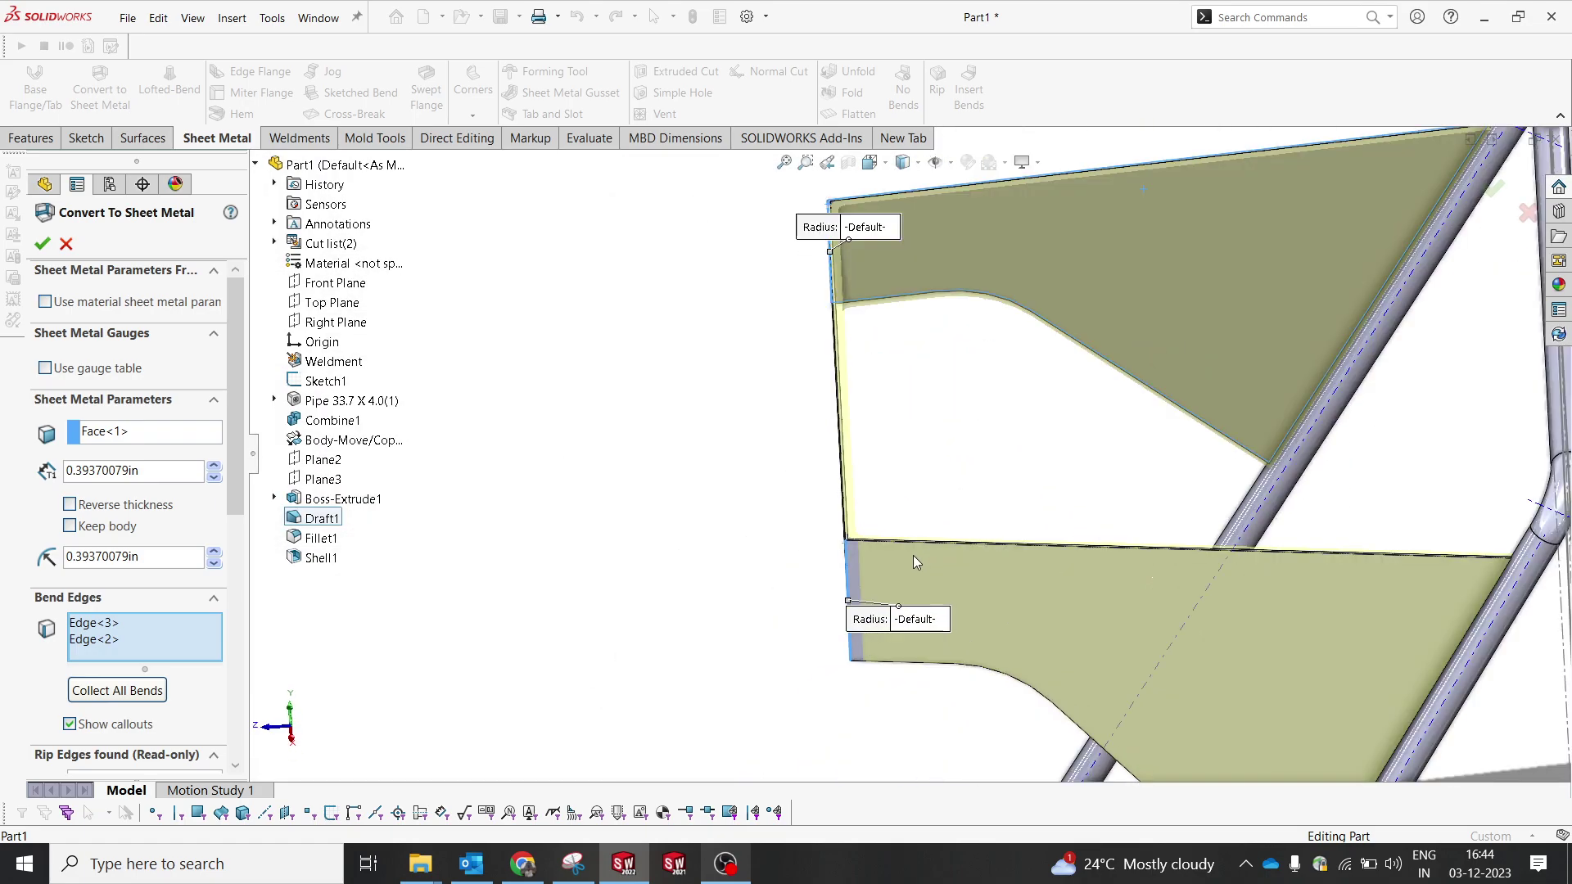
- Set the sheet metal thickness to 0.25 in
scroll(942, 554, up, 8)
middle_drag(1006, 494, 1094, 524)
scroll(1028, 362, down, 6)
scroll(1029, 367, down, 4)
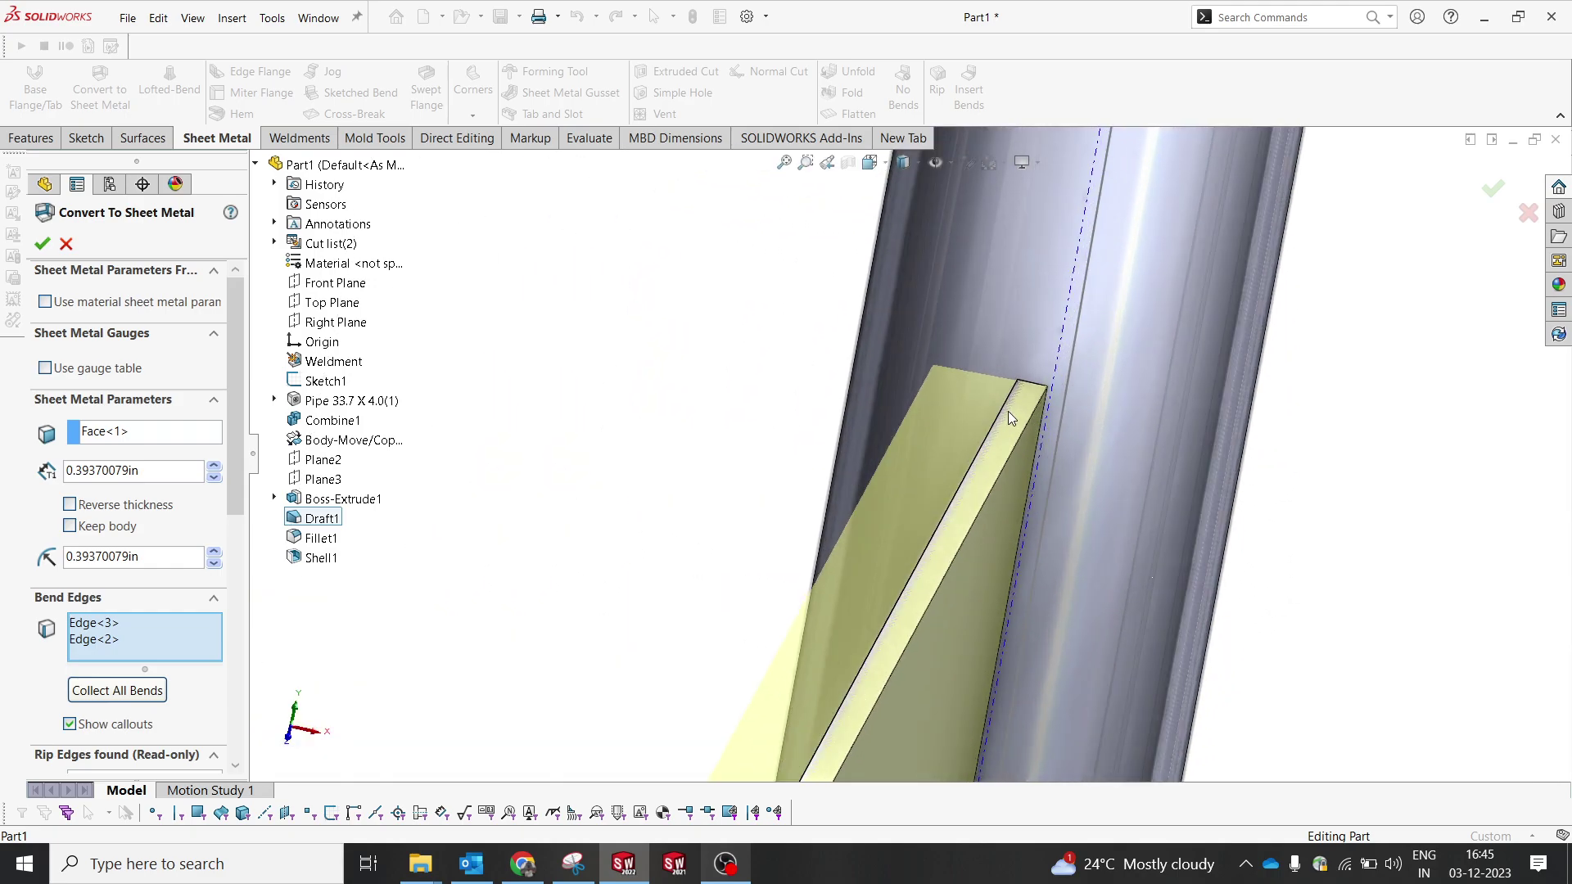
click(162, 471)
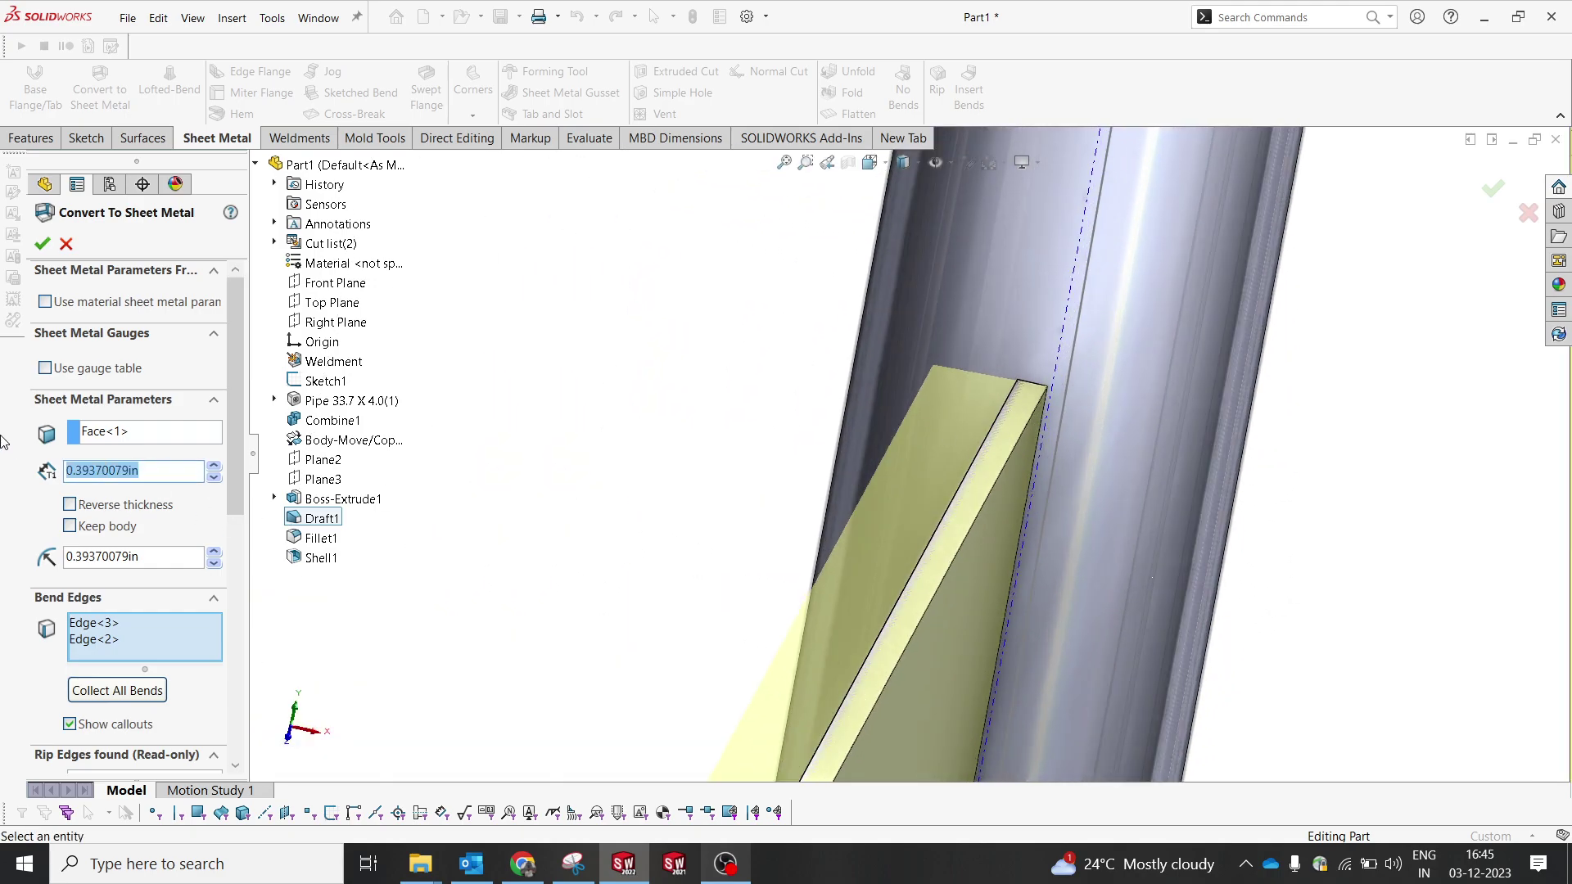
text(0.25)
key(Return)
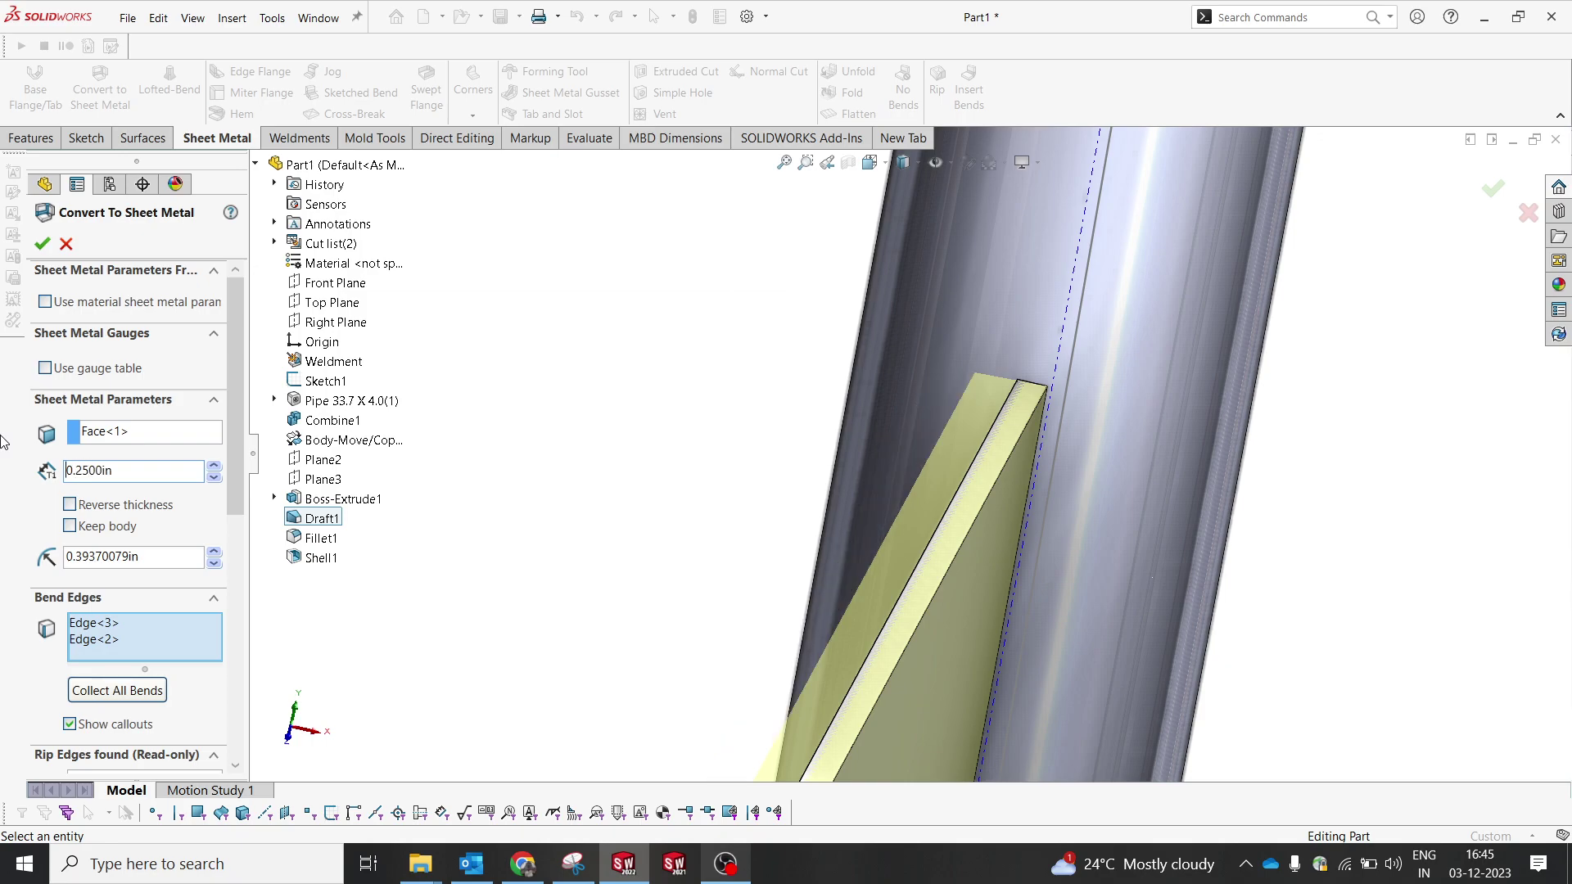
- Try a 0.5 in default bend radius, set it to 1 in, and accept the sheet metal conversion
click(99, 554)
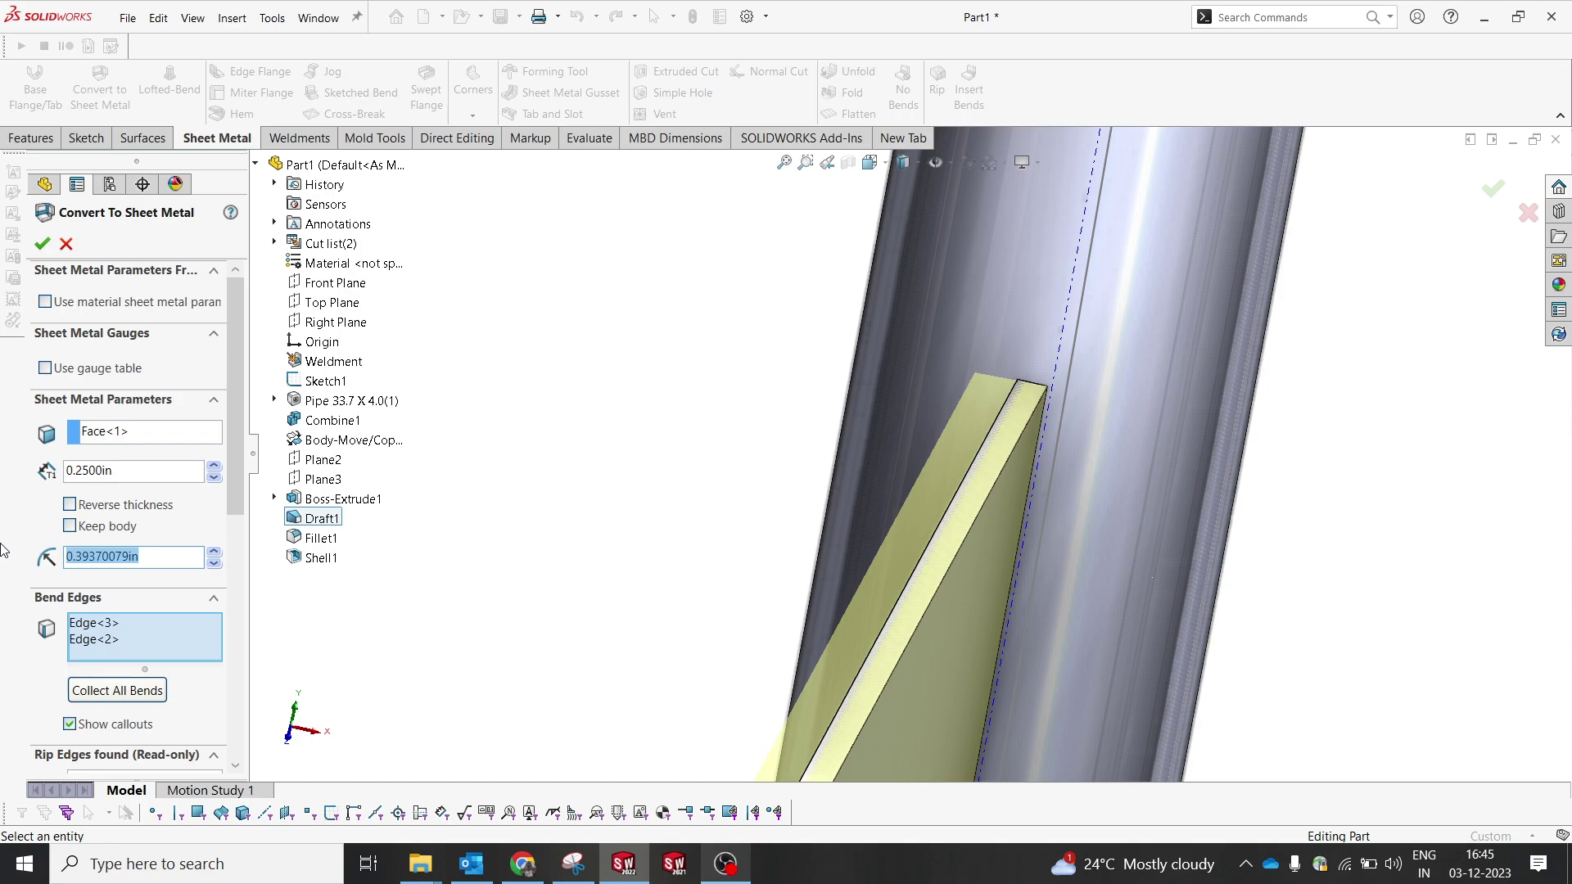
scroll(719, 537, up, 6)
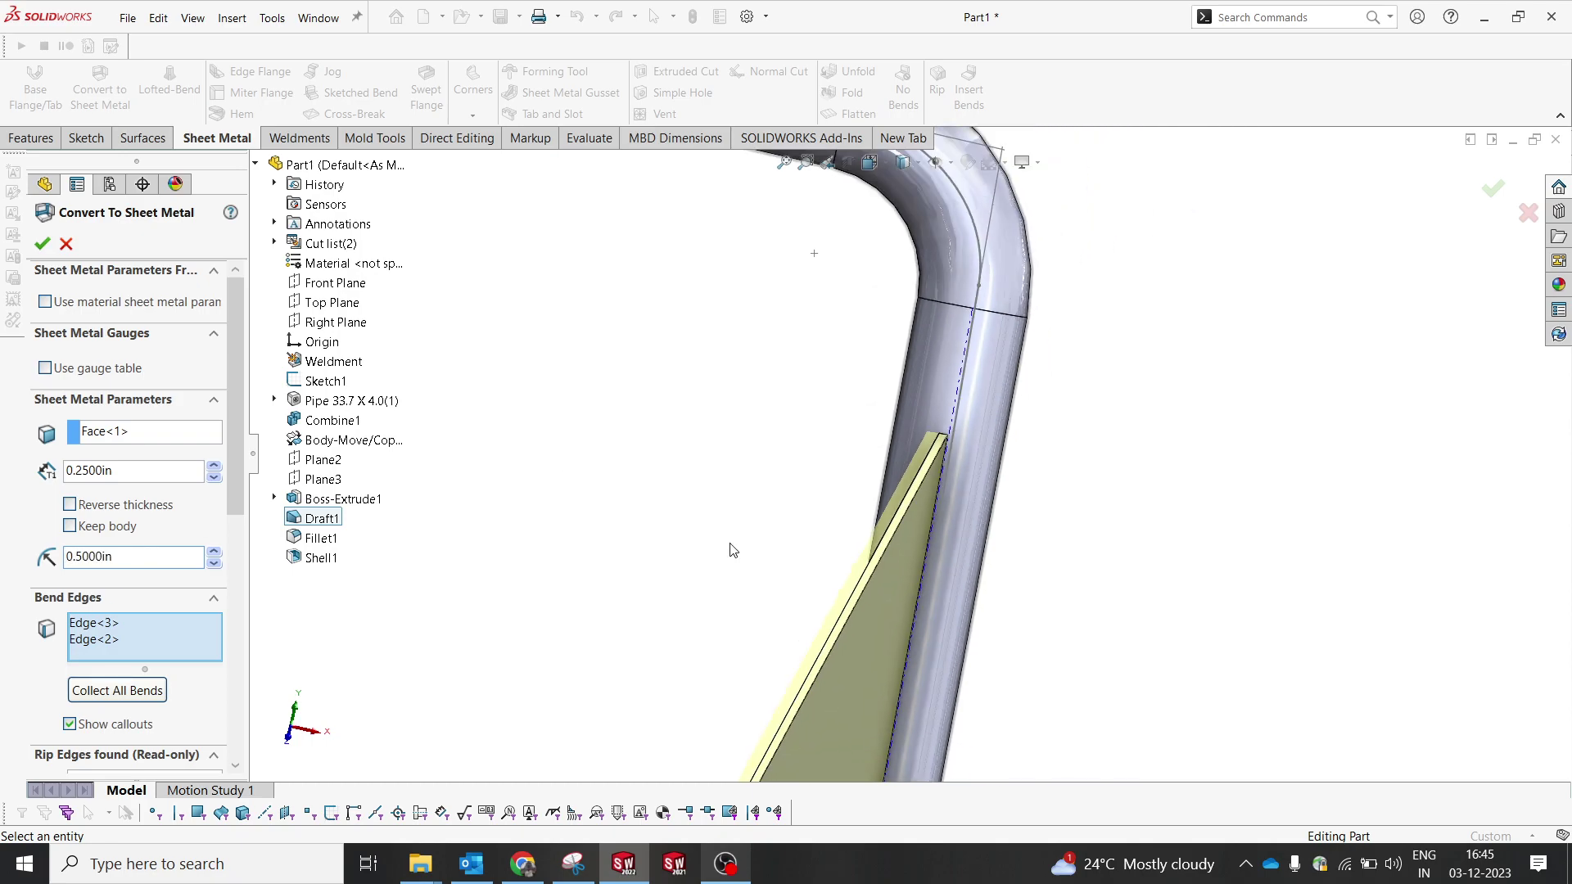
scroll(915, 446, down, 8)
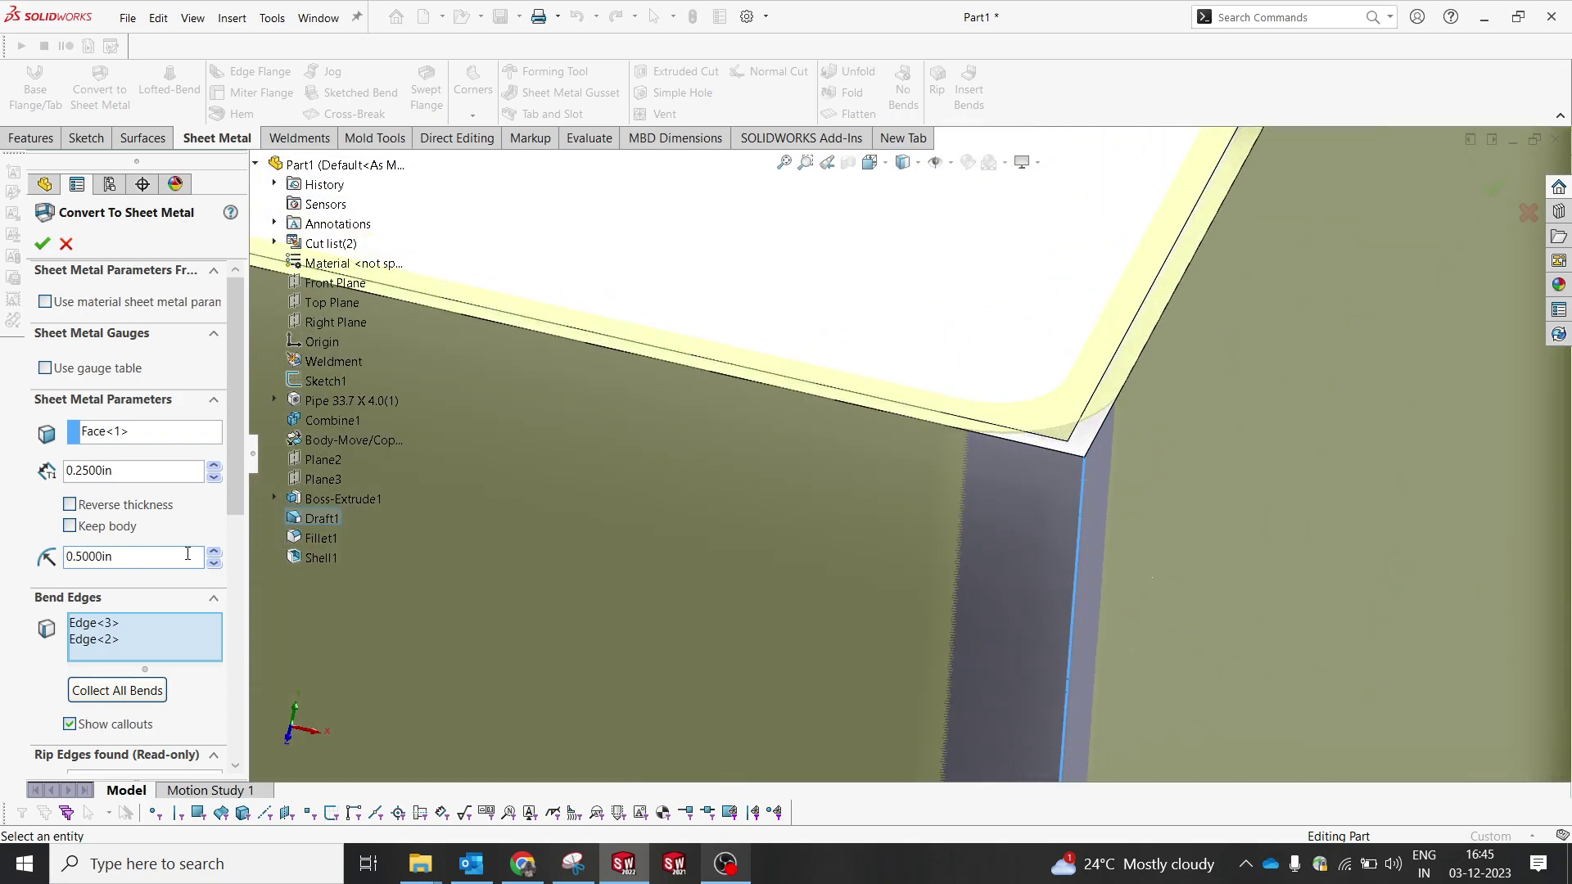
key(Return)
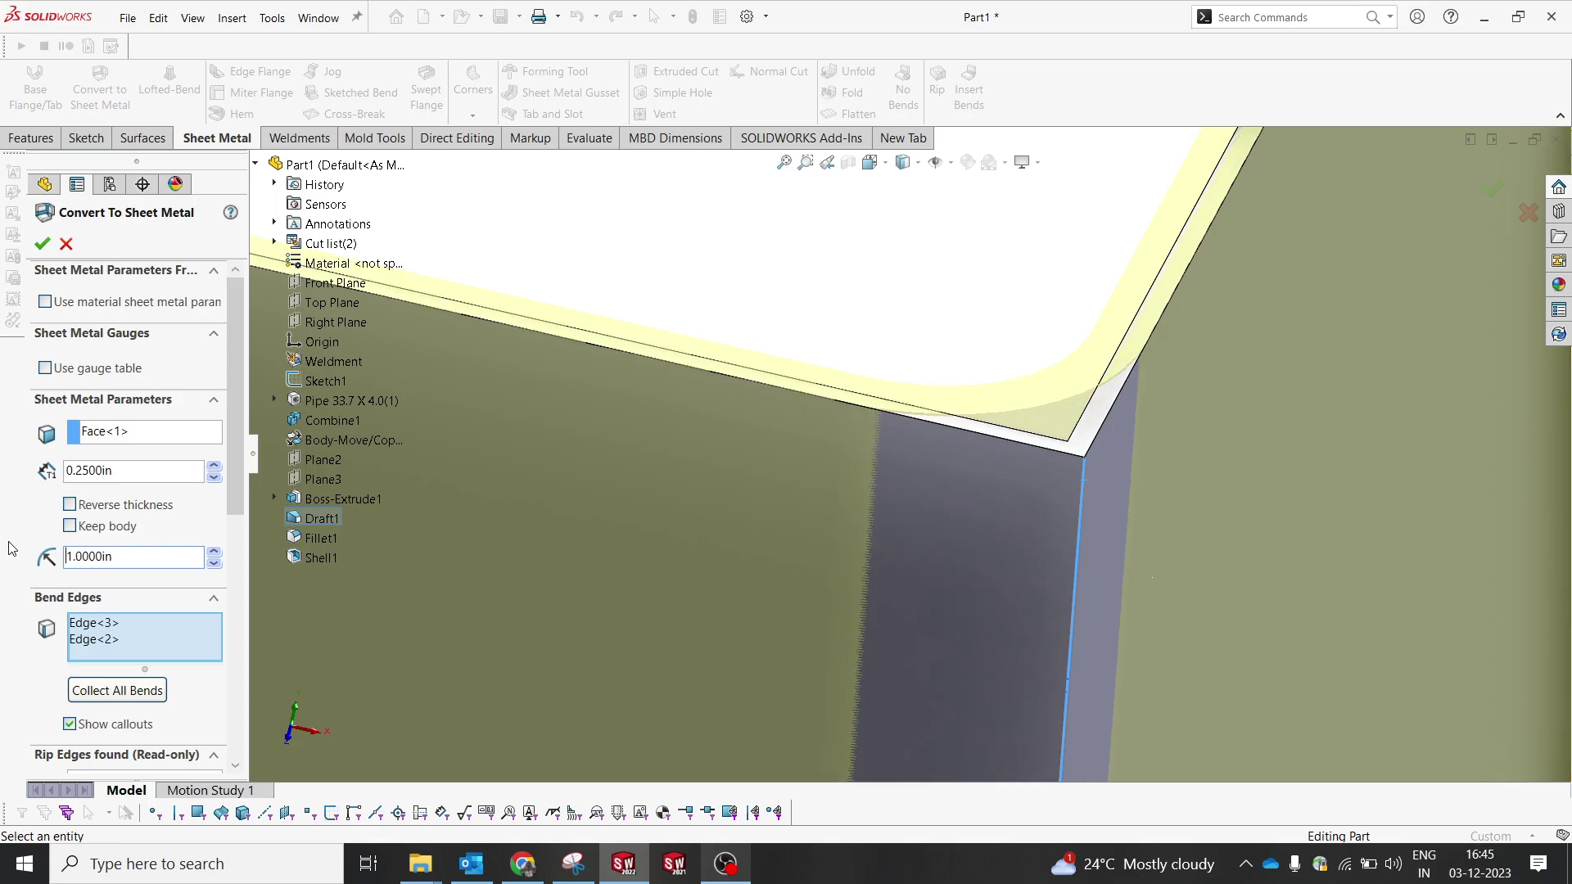
scroll(955, 423, up, 6)
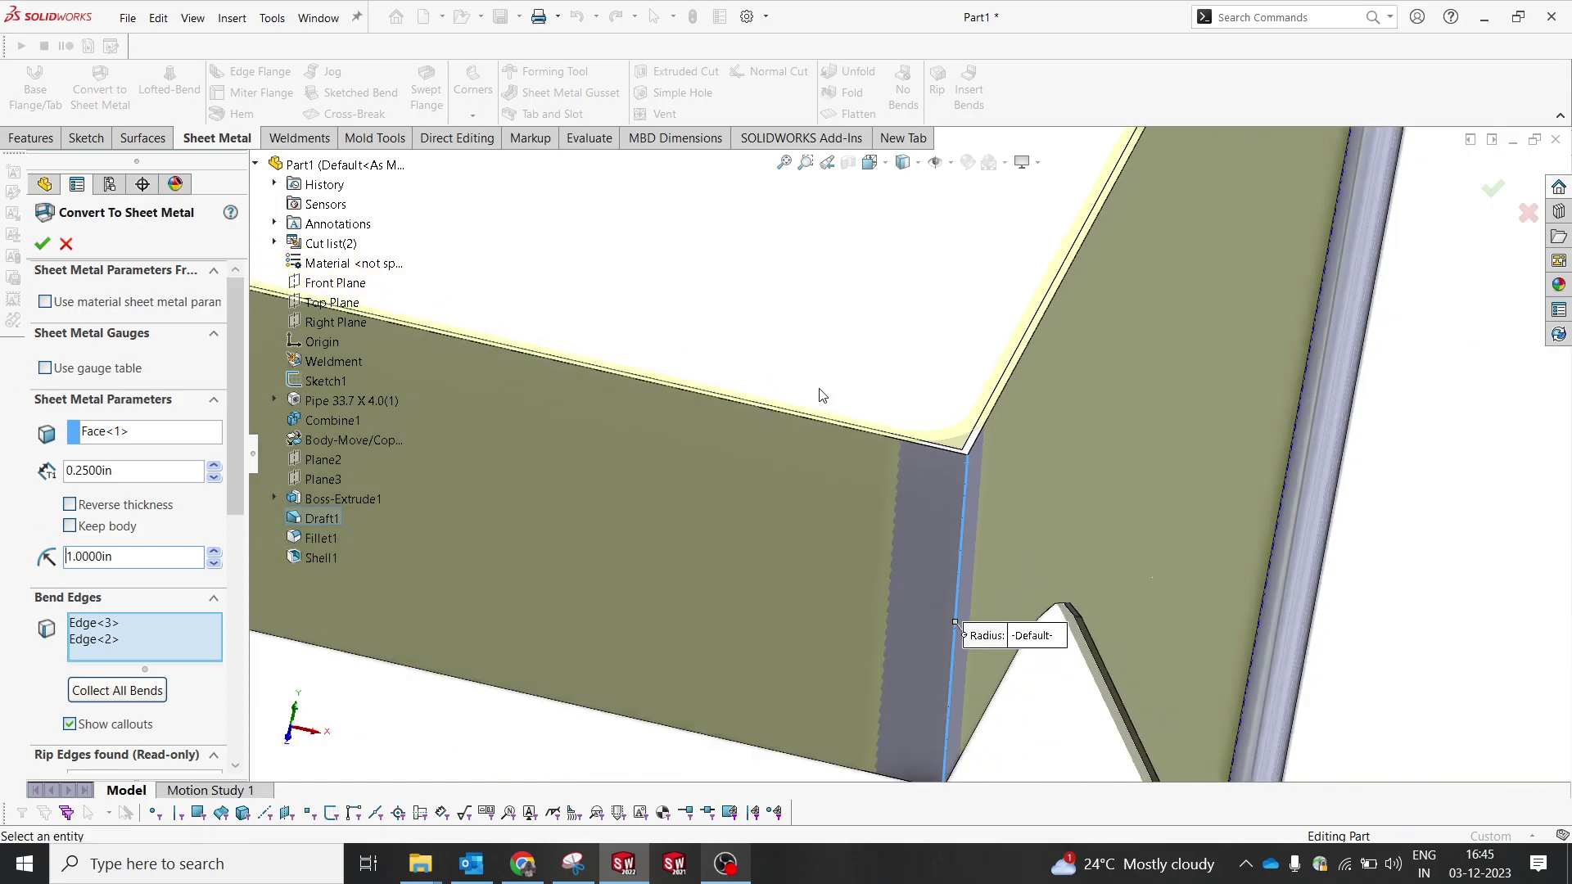
scroll(1001, 495, up, 2)
middle_drag(782, 523, 743, 514)
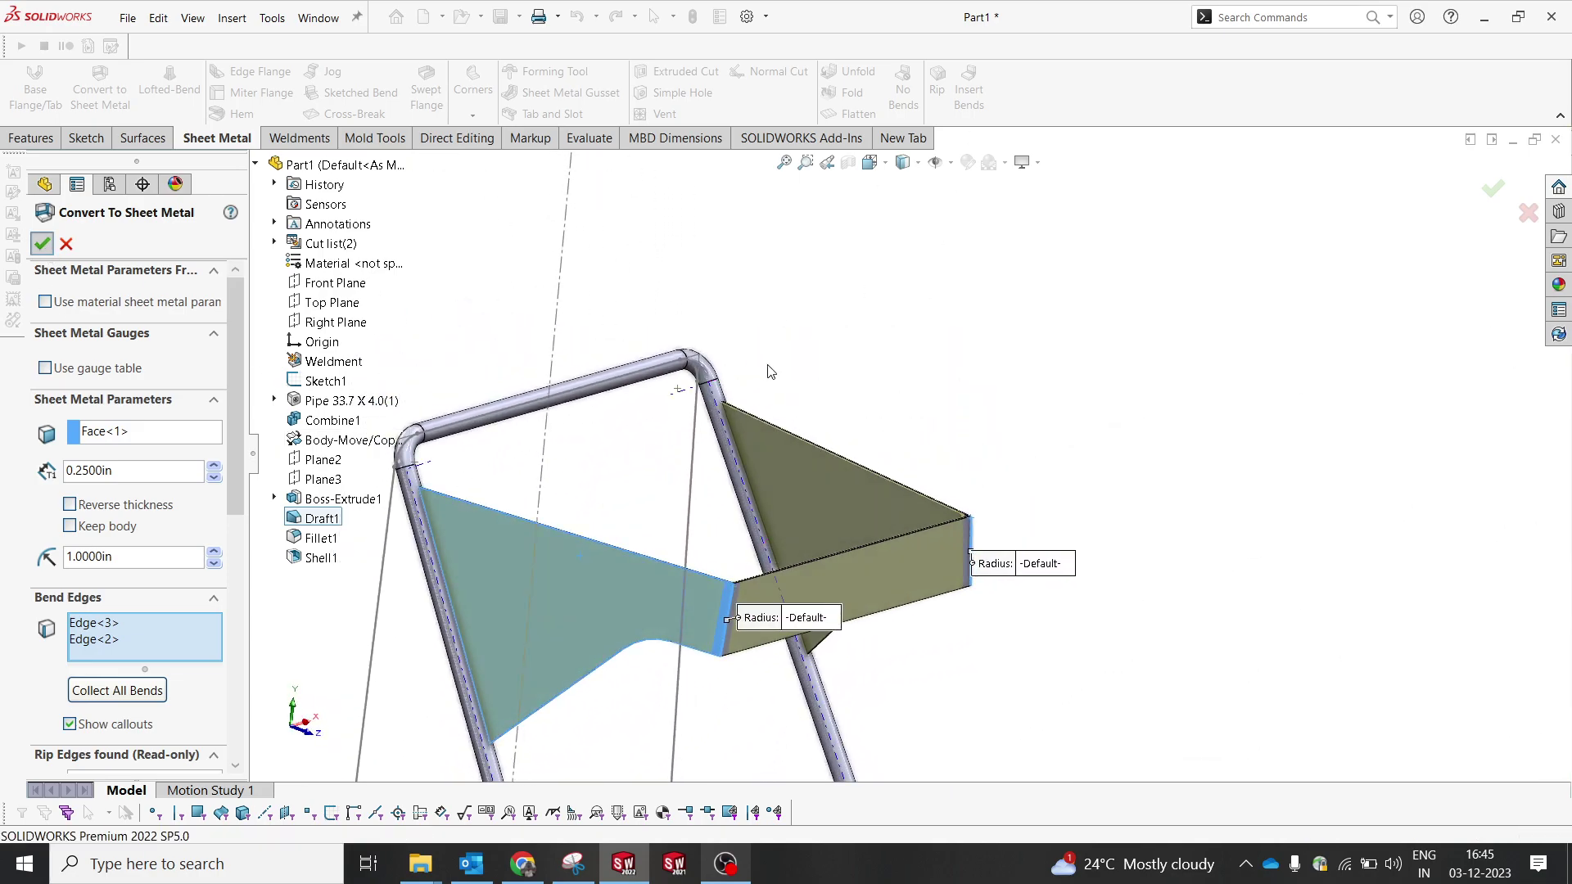
- Hide all reference item types and examine the converted panel and the lower end of the pipe frame
click(939, 165)
middle_drag(984, 473, 836, 479)
scroll(750, 458, down, 5)
middle_drag(765, 309, 696, 348)
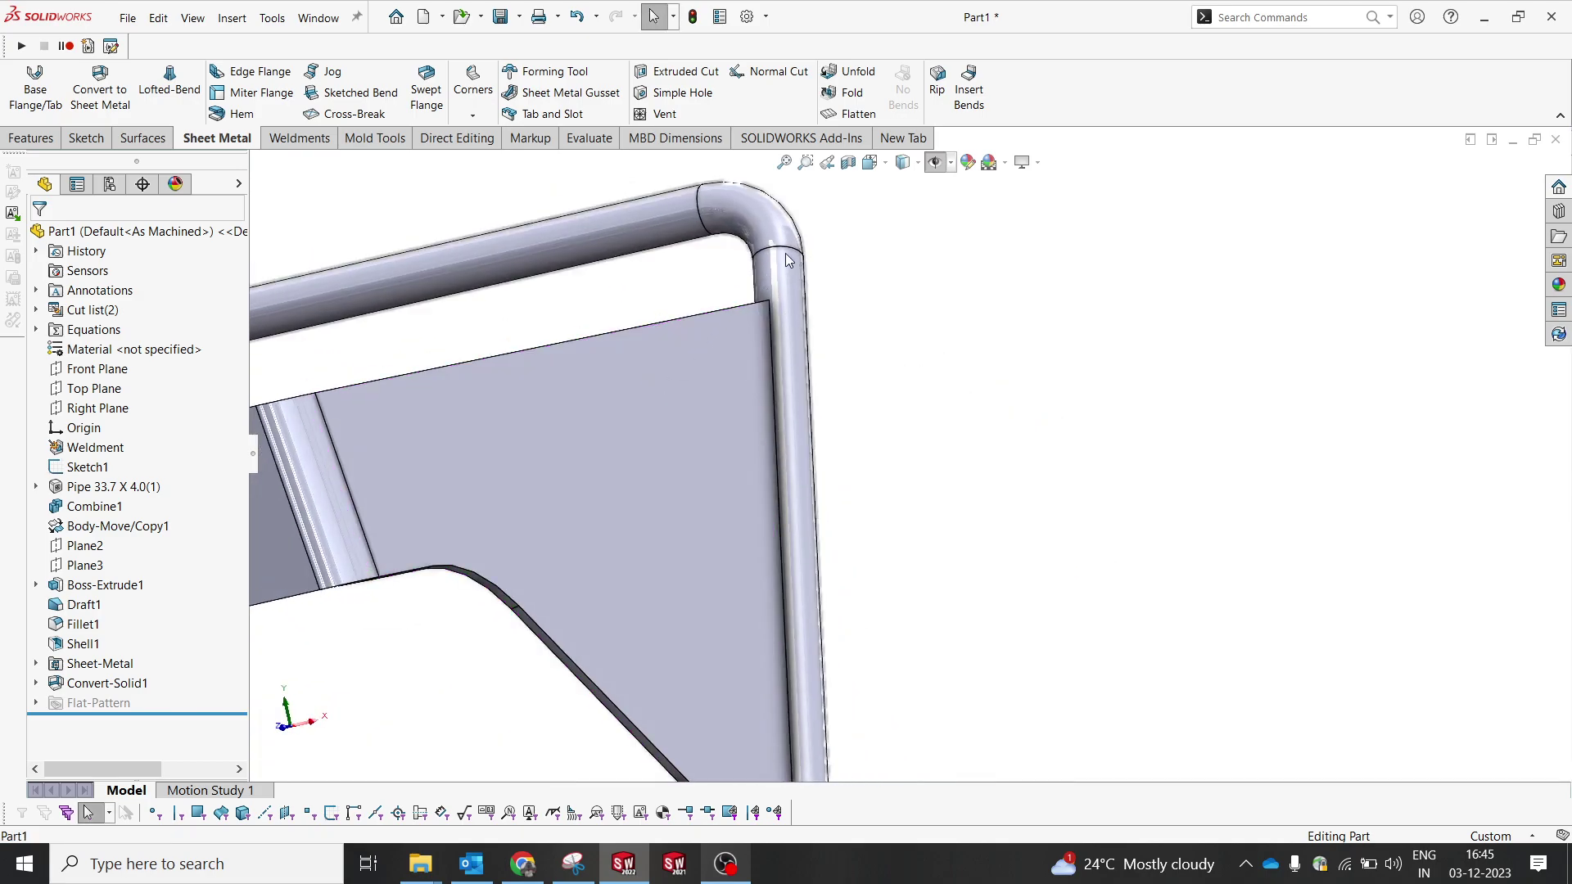
scroll(786, 258, up, 5)
middle_drag(786, 259, 854, 668)
scroll(854, 668, down, 5)
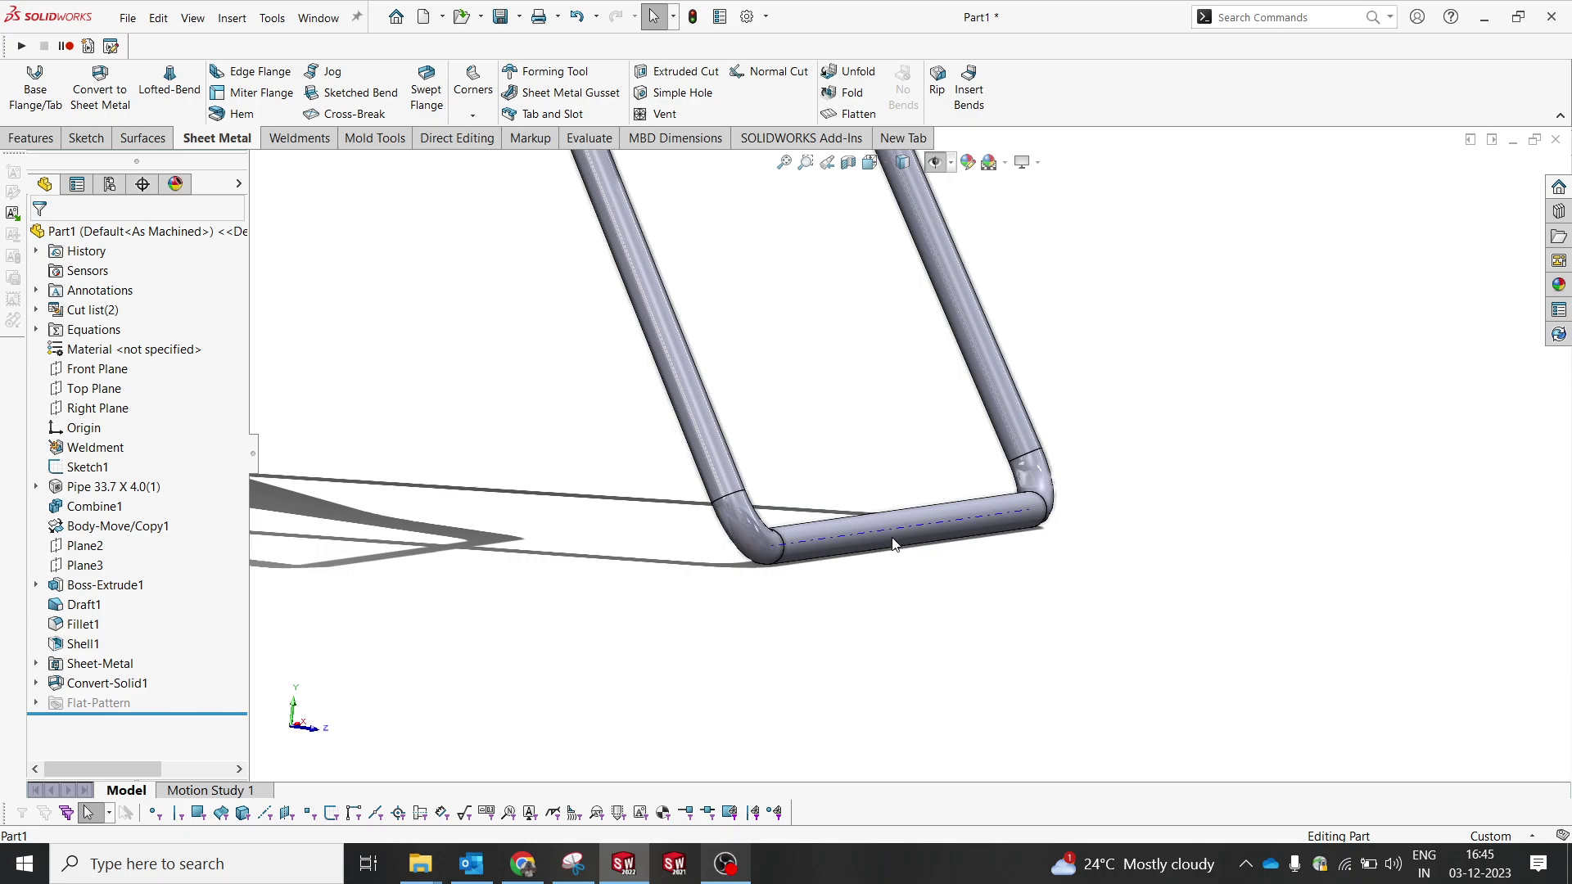
- Start a sketch on the Right Plane, viewed from the left side with hidden lines visible
click(88, 375)
scroll(859, 456, up, 5)
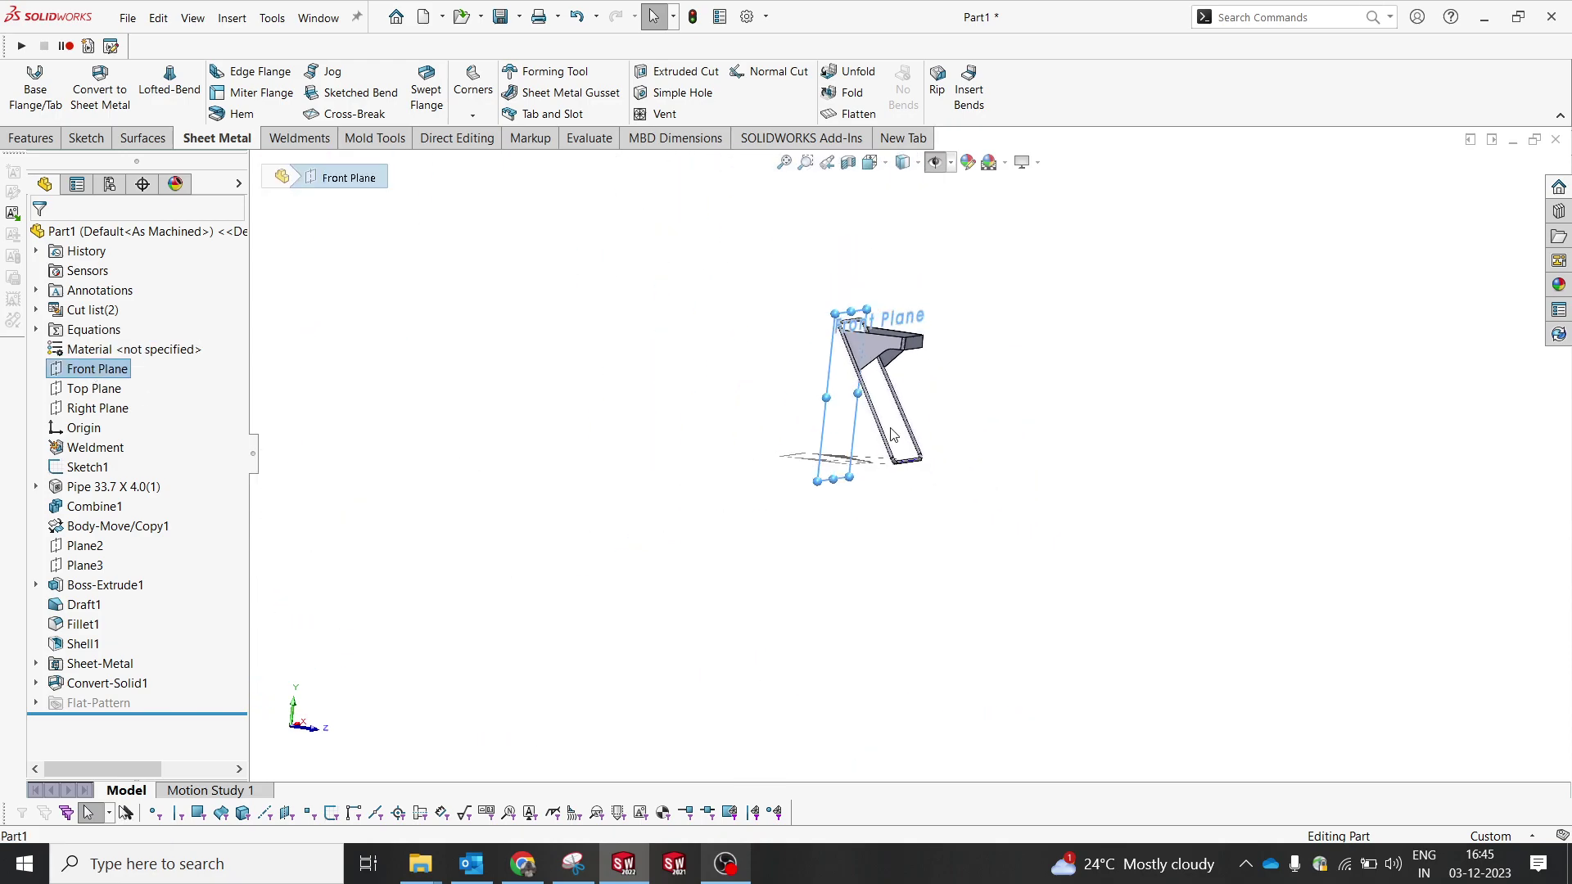
click(109, 409)
click(128, 385)
scroll(778, 682, down, 3)
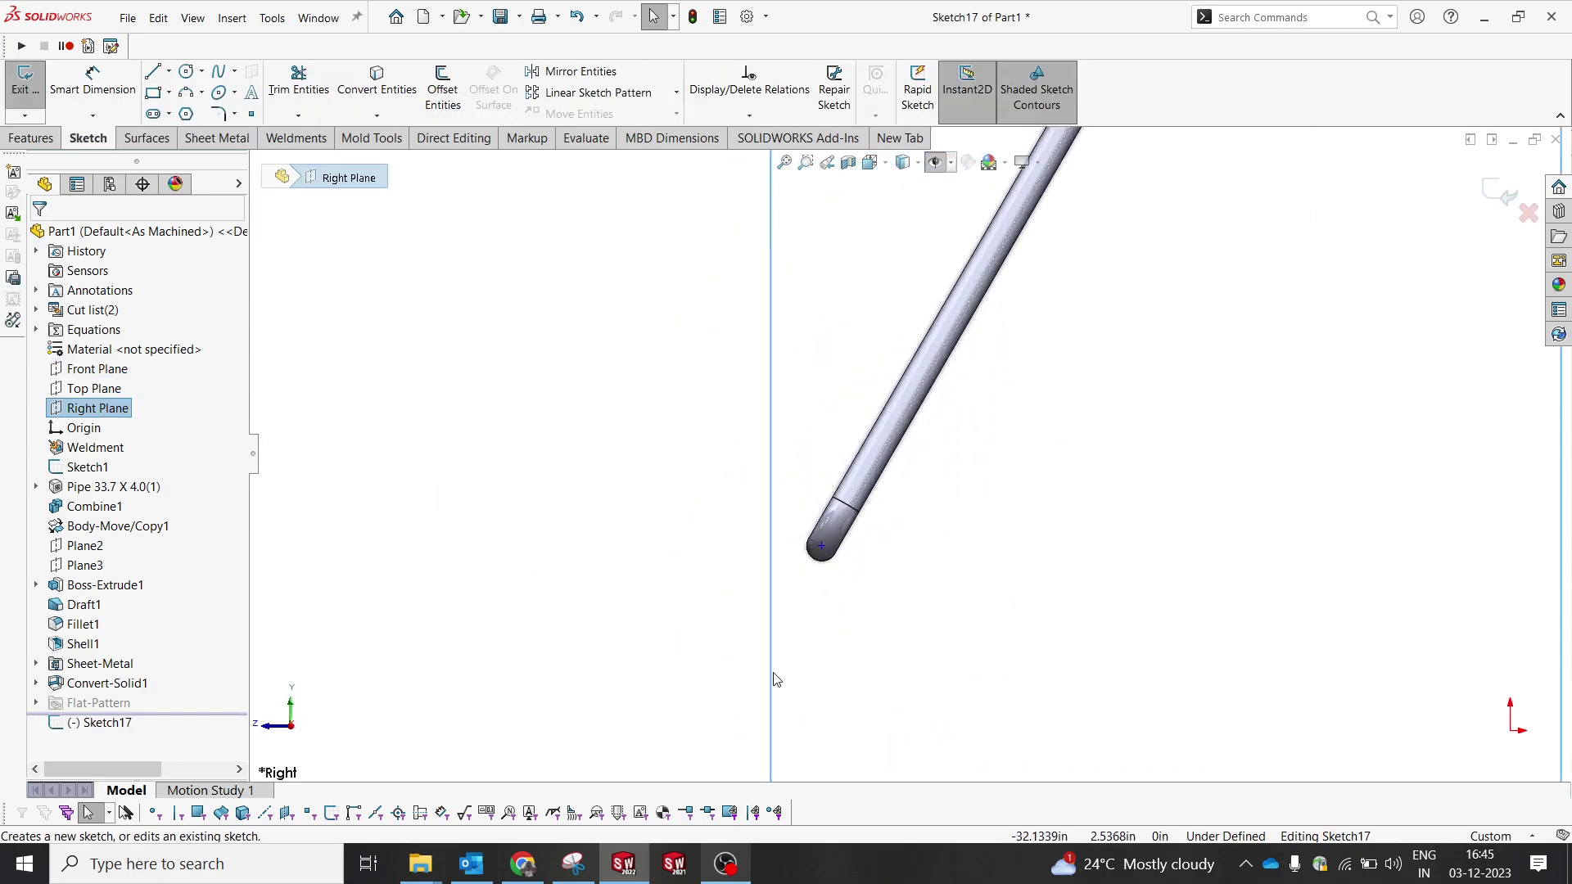
key(ctrl+8)
scroll(794, 660, down, 2)
scroll(1041, 494, down, 2)
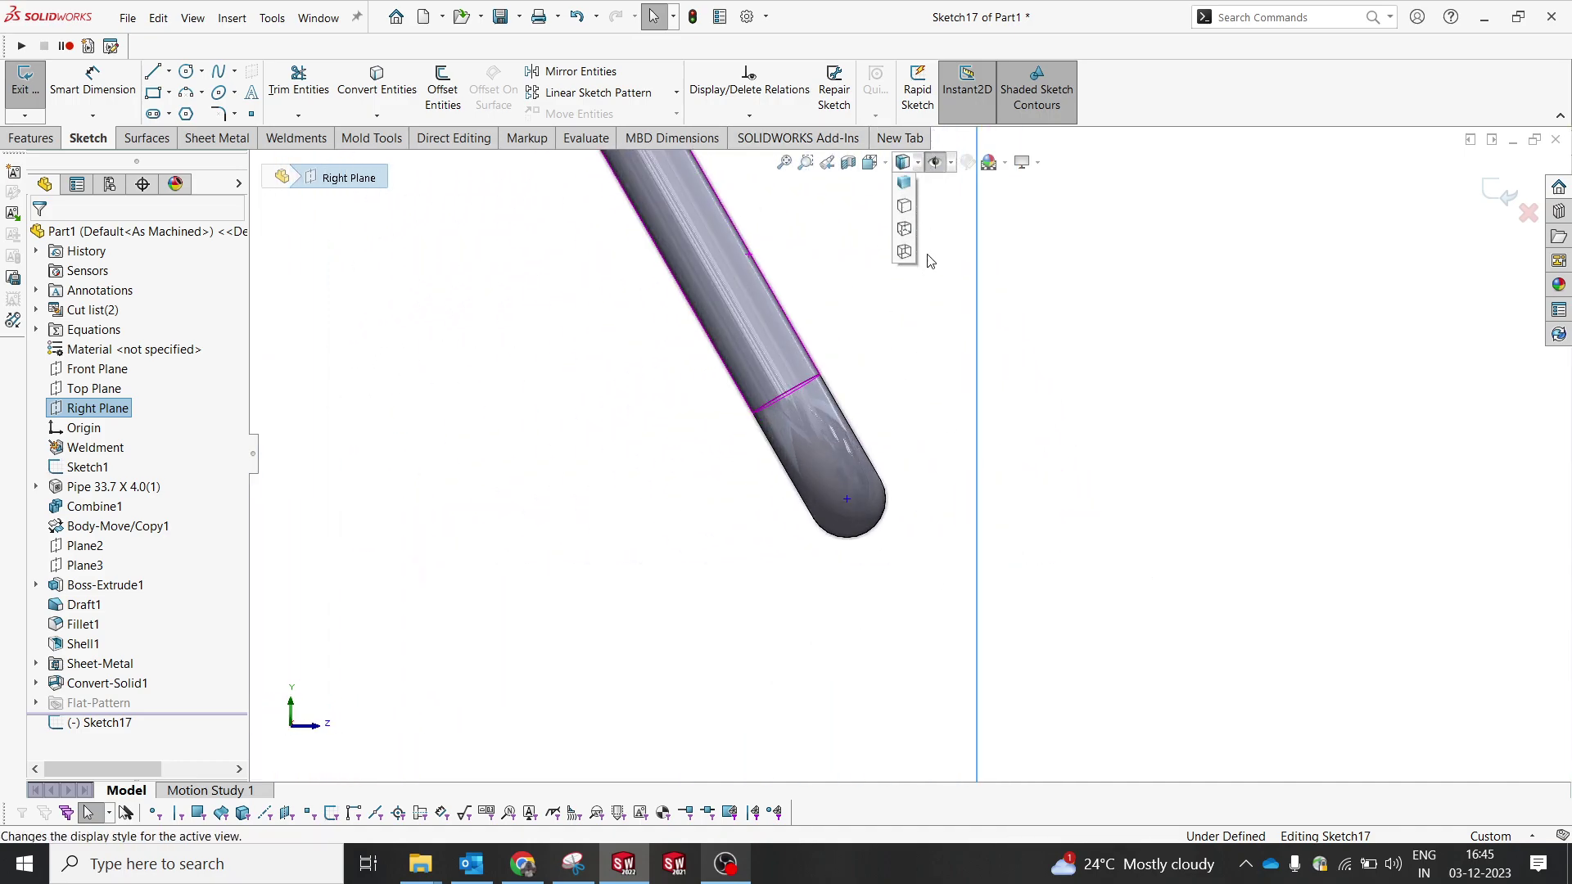
click(904, 267)
click(537, 472)
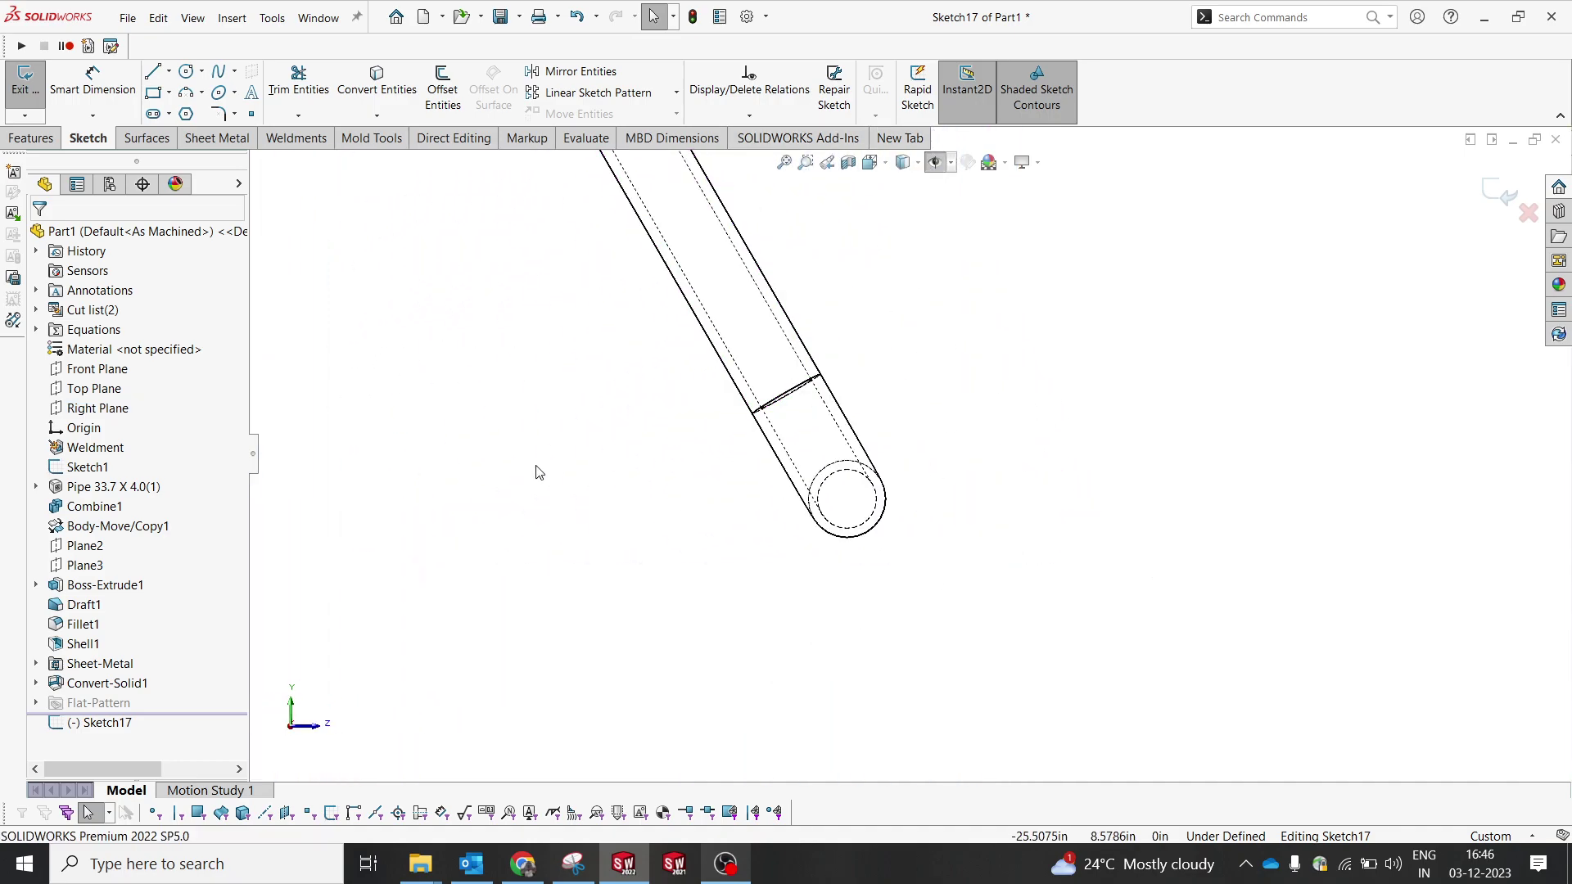
- Sketch an open rectangular line profile about 1.53 in tall beneath the bottom pipe, ending on both sides of its outer circle
click(157, 79)
scroll(823, 511, down, 2)
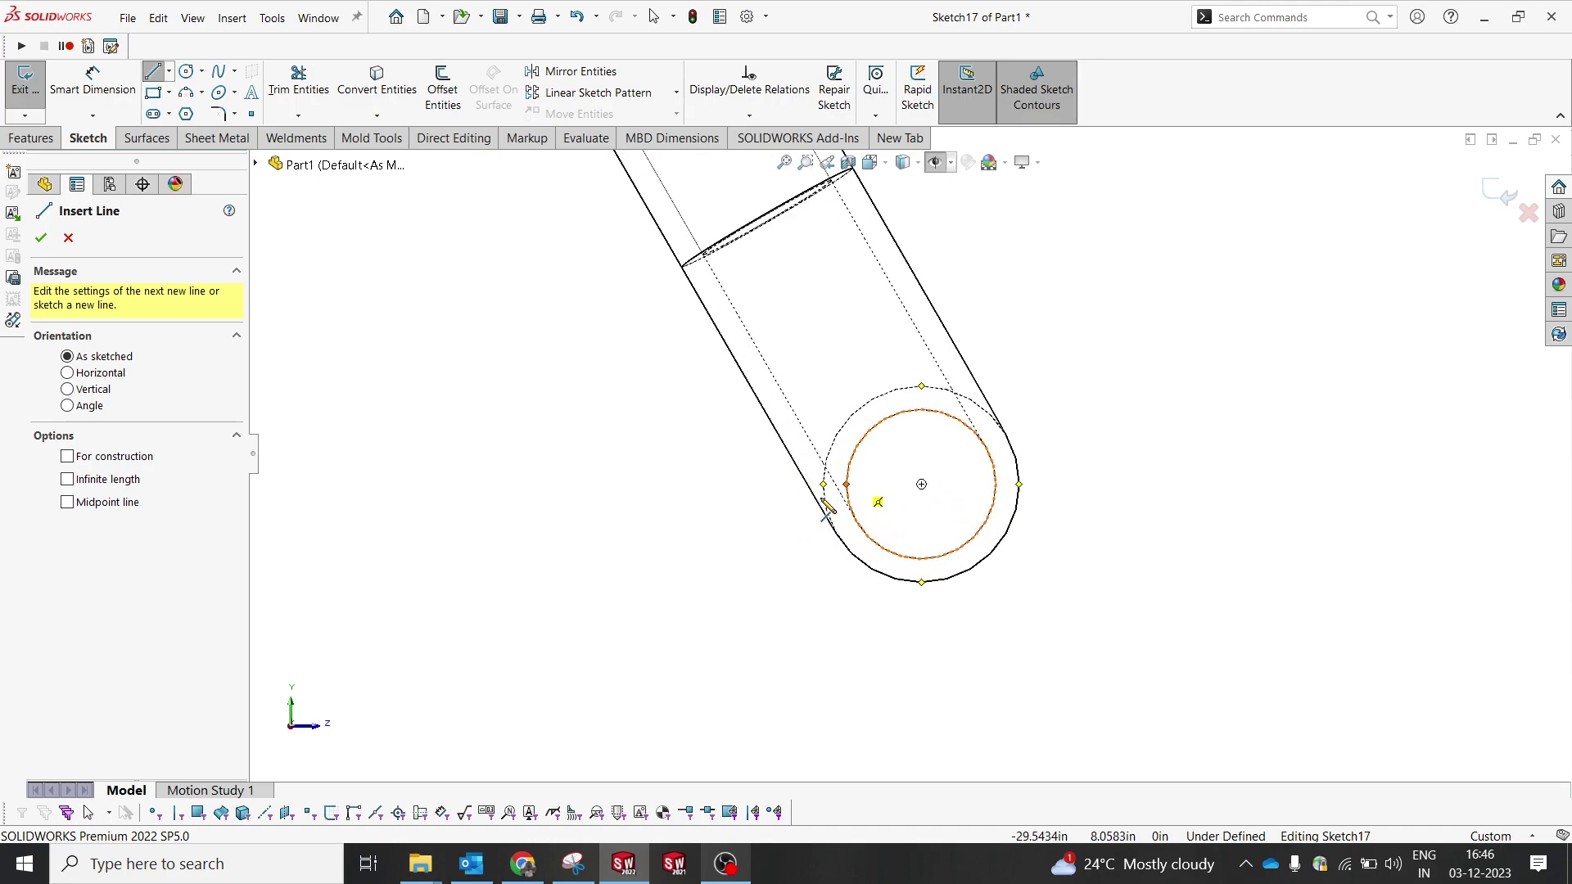
click(823, 484)
click(716, 484)
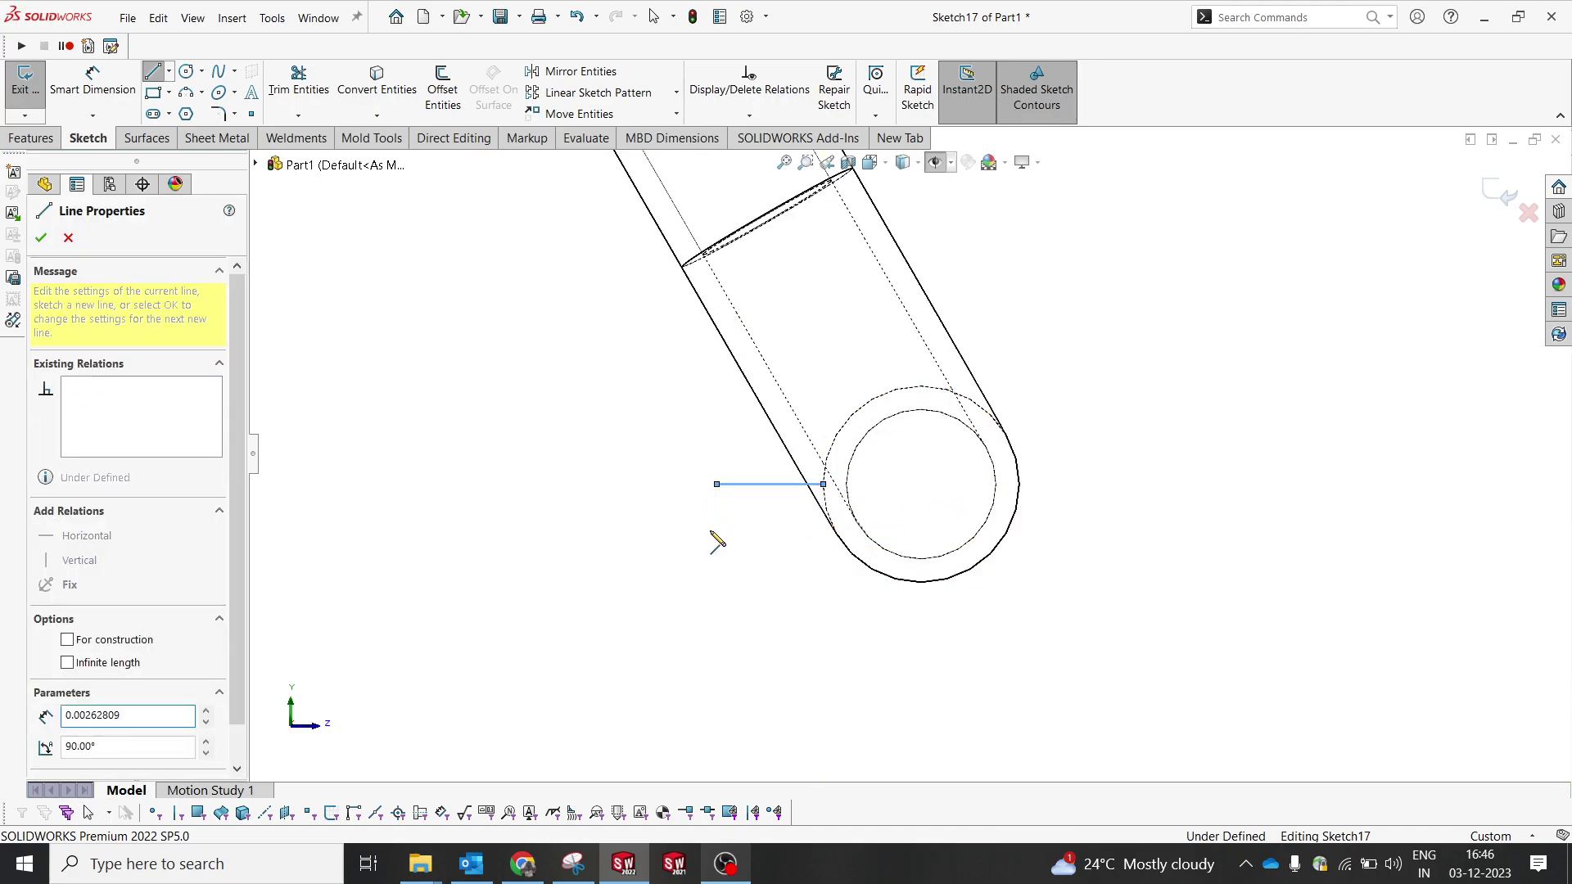
click(716, 699)
click(1119, 699)
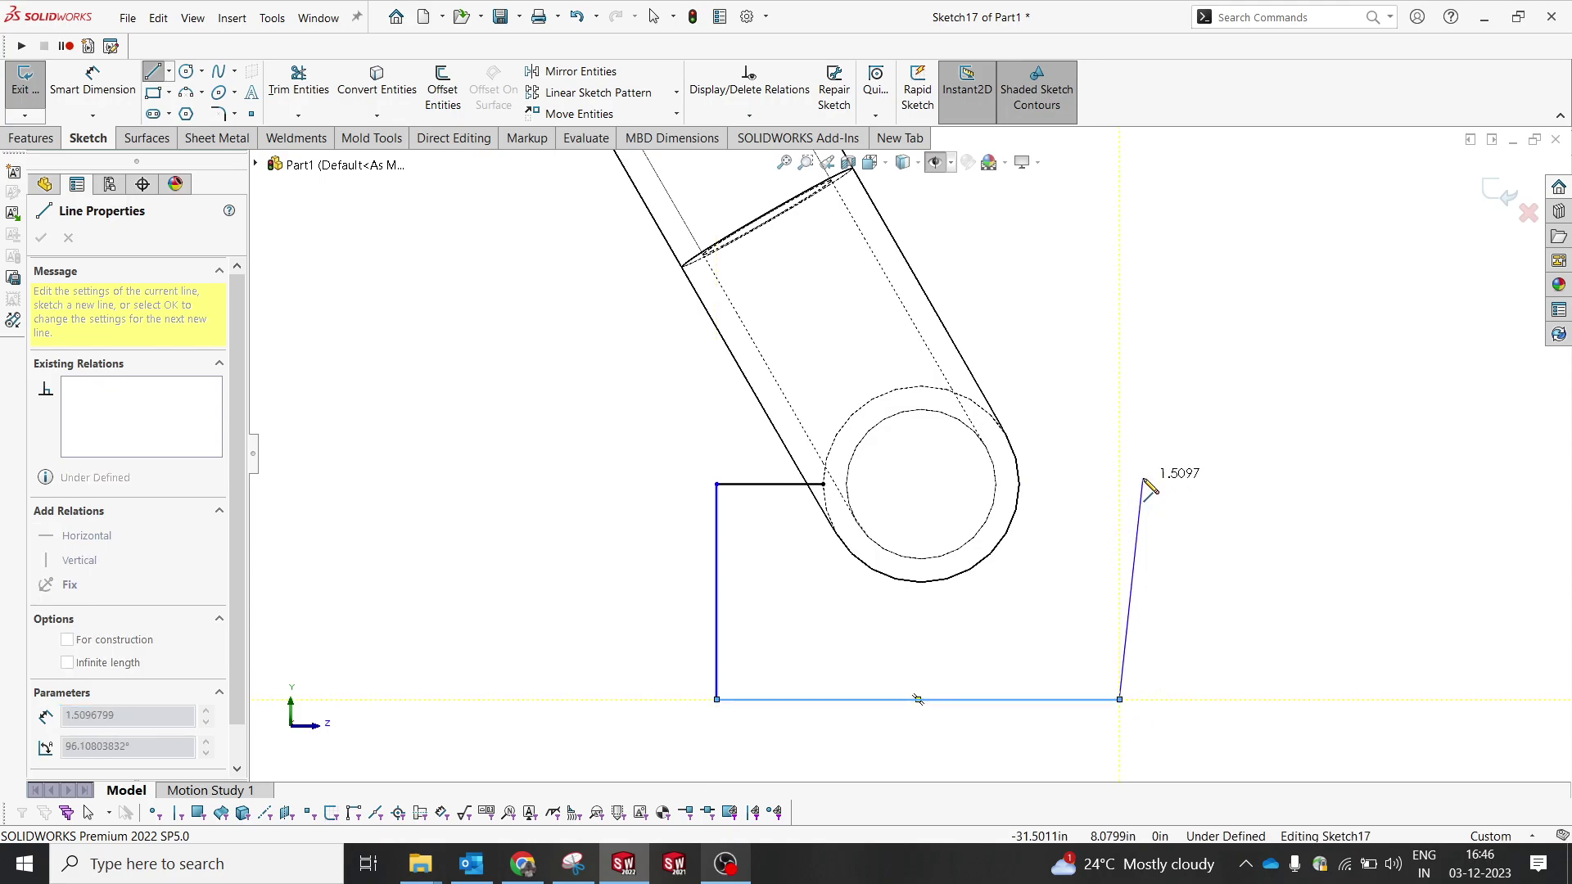
click(1021, 474)
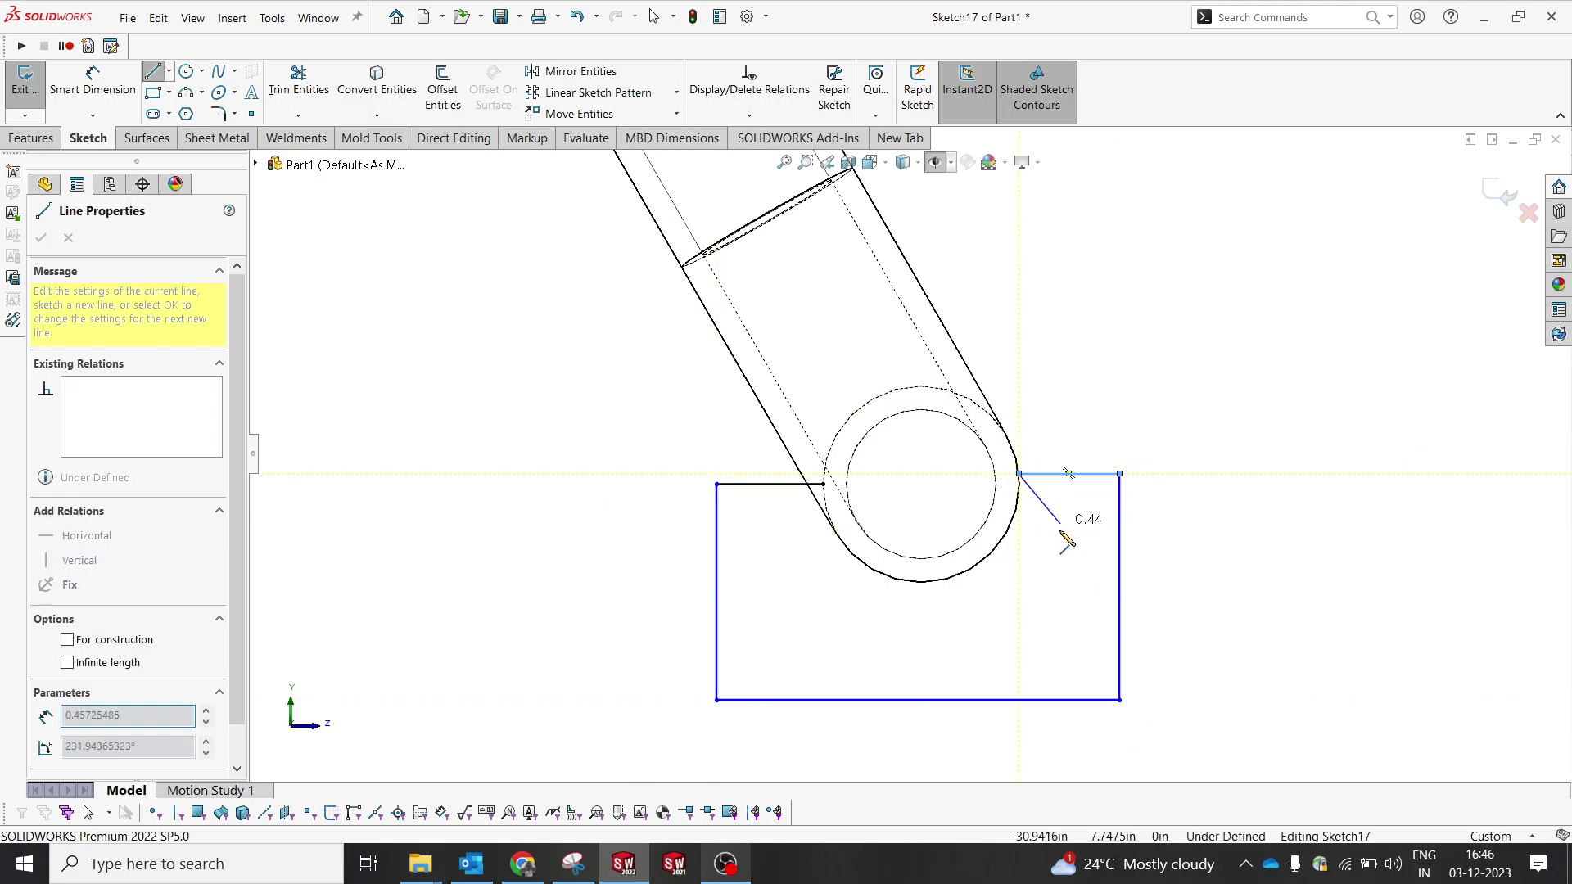
key(Escape)
- Convert the bottom pipe's outer circle into the sketch and trim away its upper arc to close the profile
middle_drag(980, 472, 965, 470)
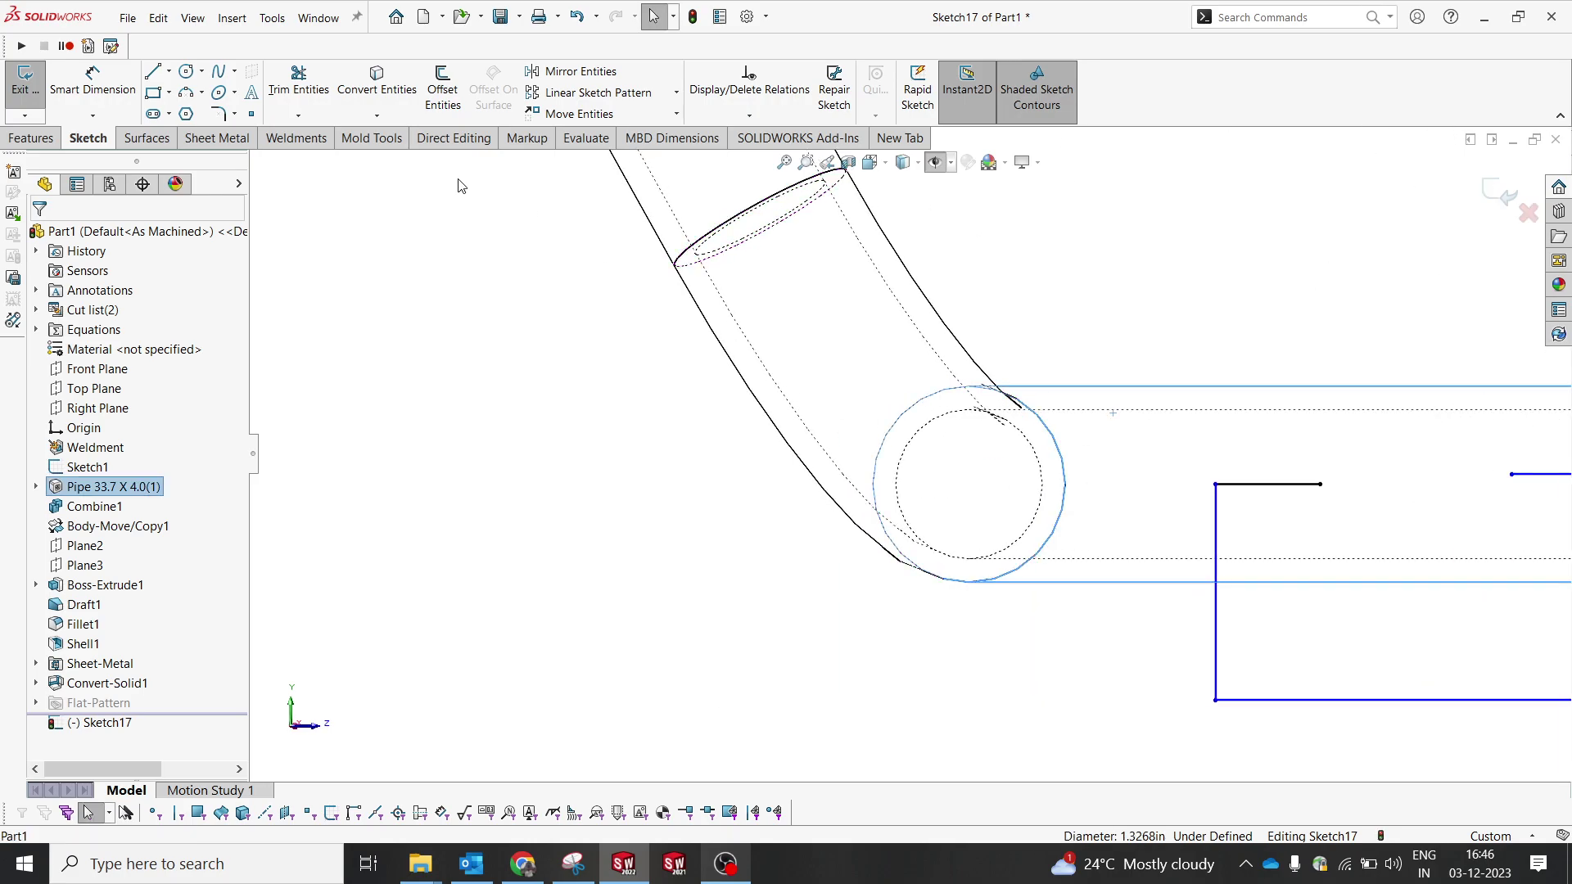
click(376, 115)
click(459, 131)
scroll(912, 559, up, 7)
middle_drag(1011, 490, 1016, 499)
key(space)
click(677, 574)
key(ctrl+3)
scroll(1039, 628, down, 5)
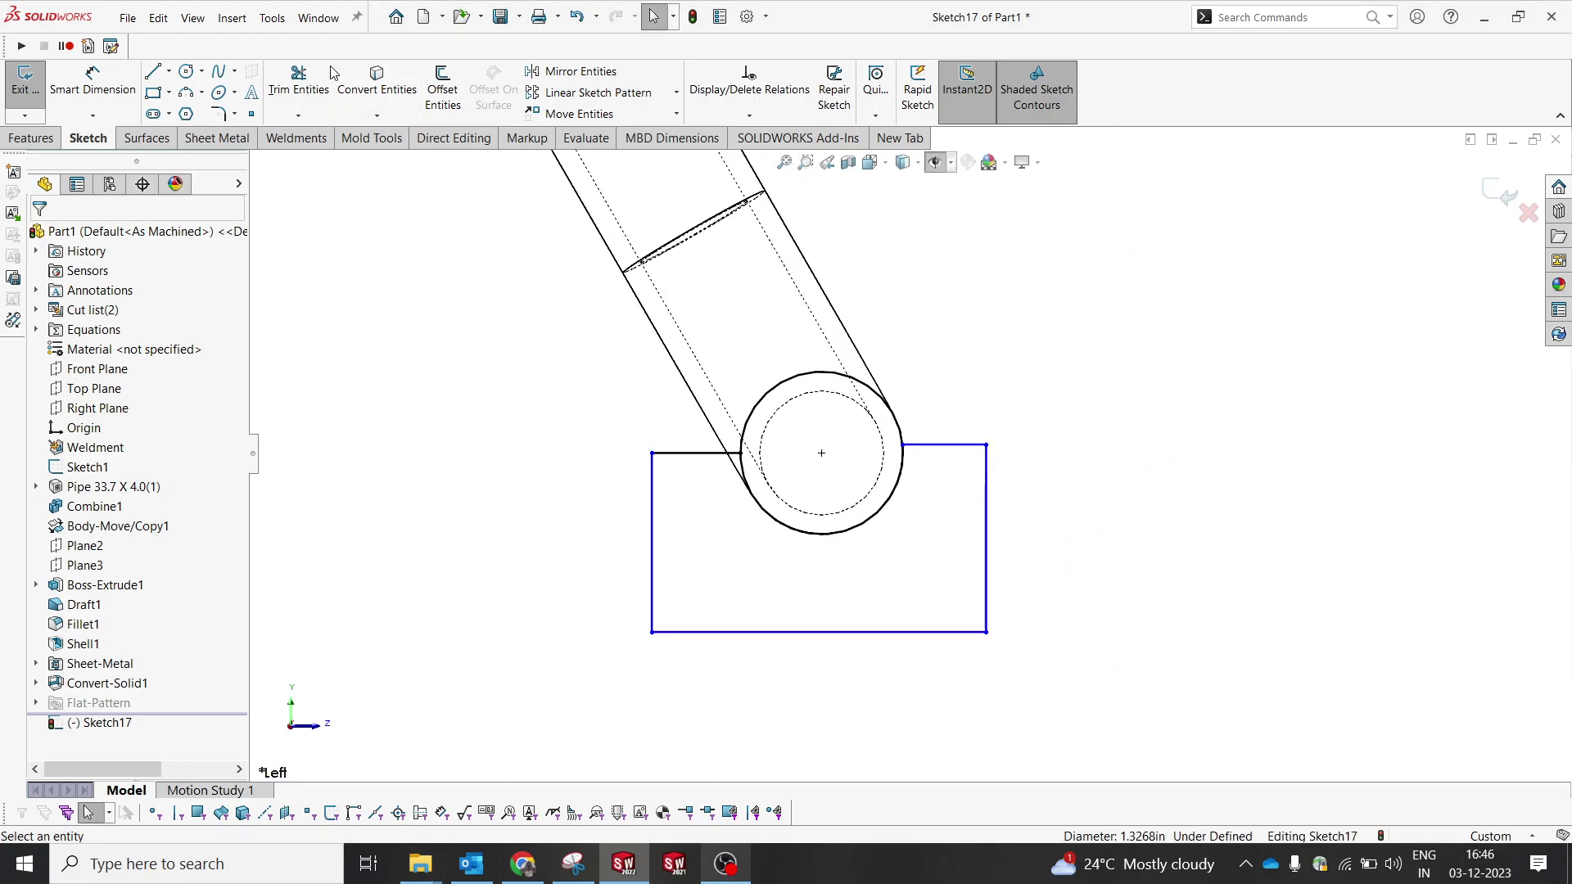
click(299, 82)
drag(880, 348, 846, 396)
- Dimension the height of the profile's right vertical line as 0.8 in and place the dimension outside the profile
key(d)
click(985, 492)
click(821, 453)
click(817, 491)
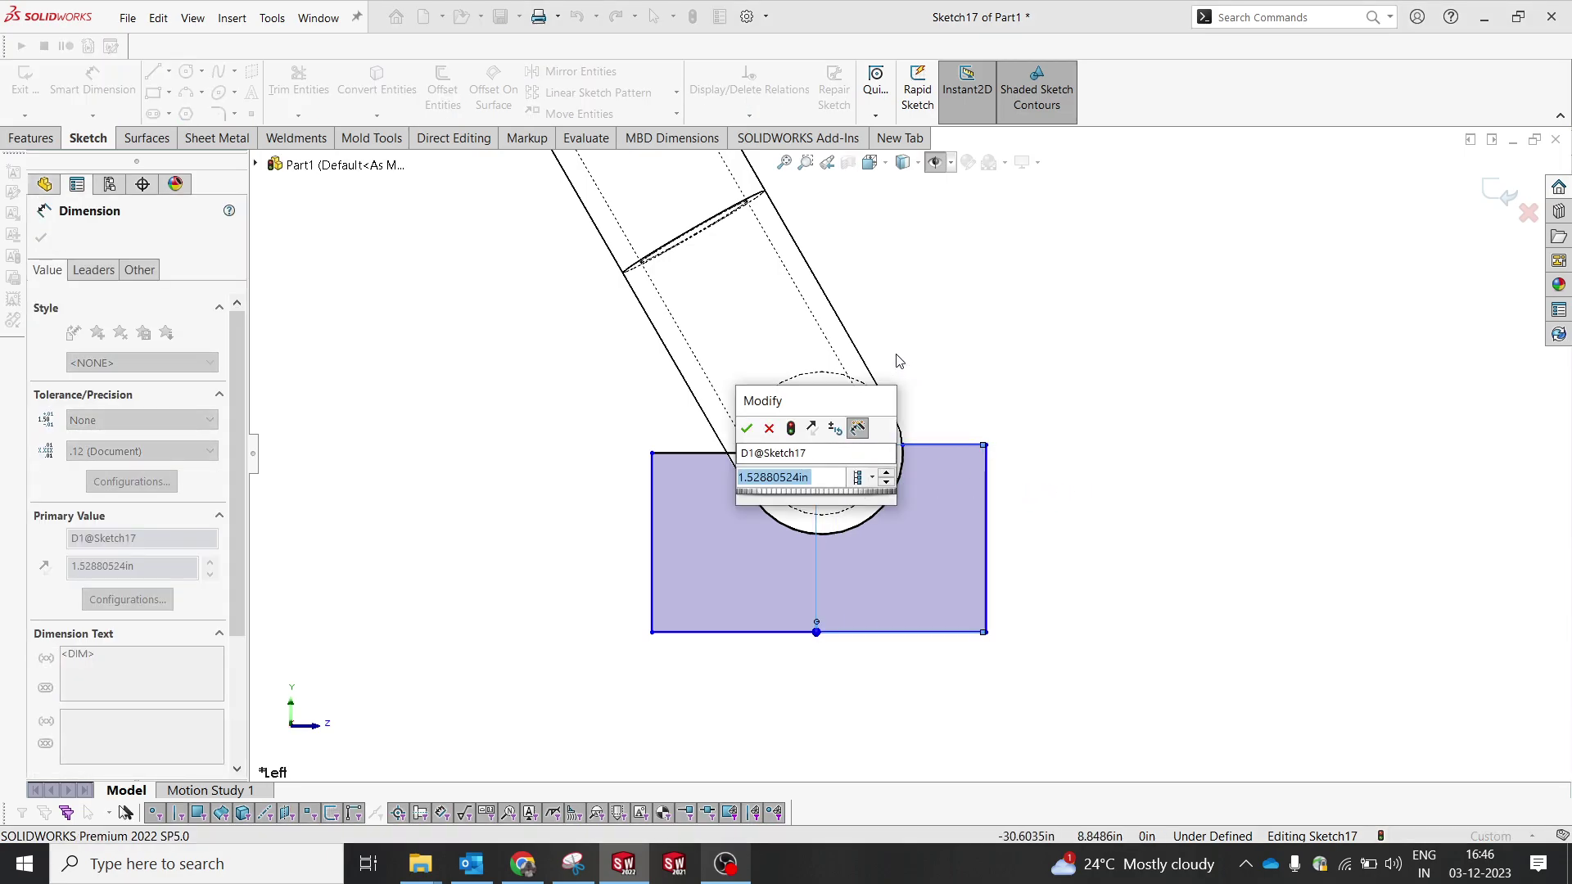
text(0.8)
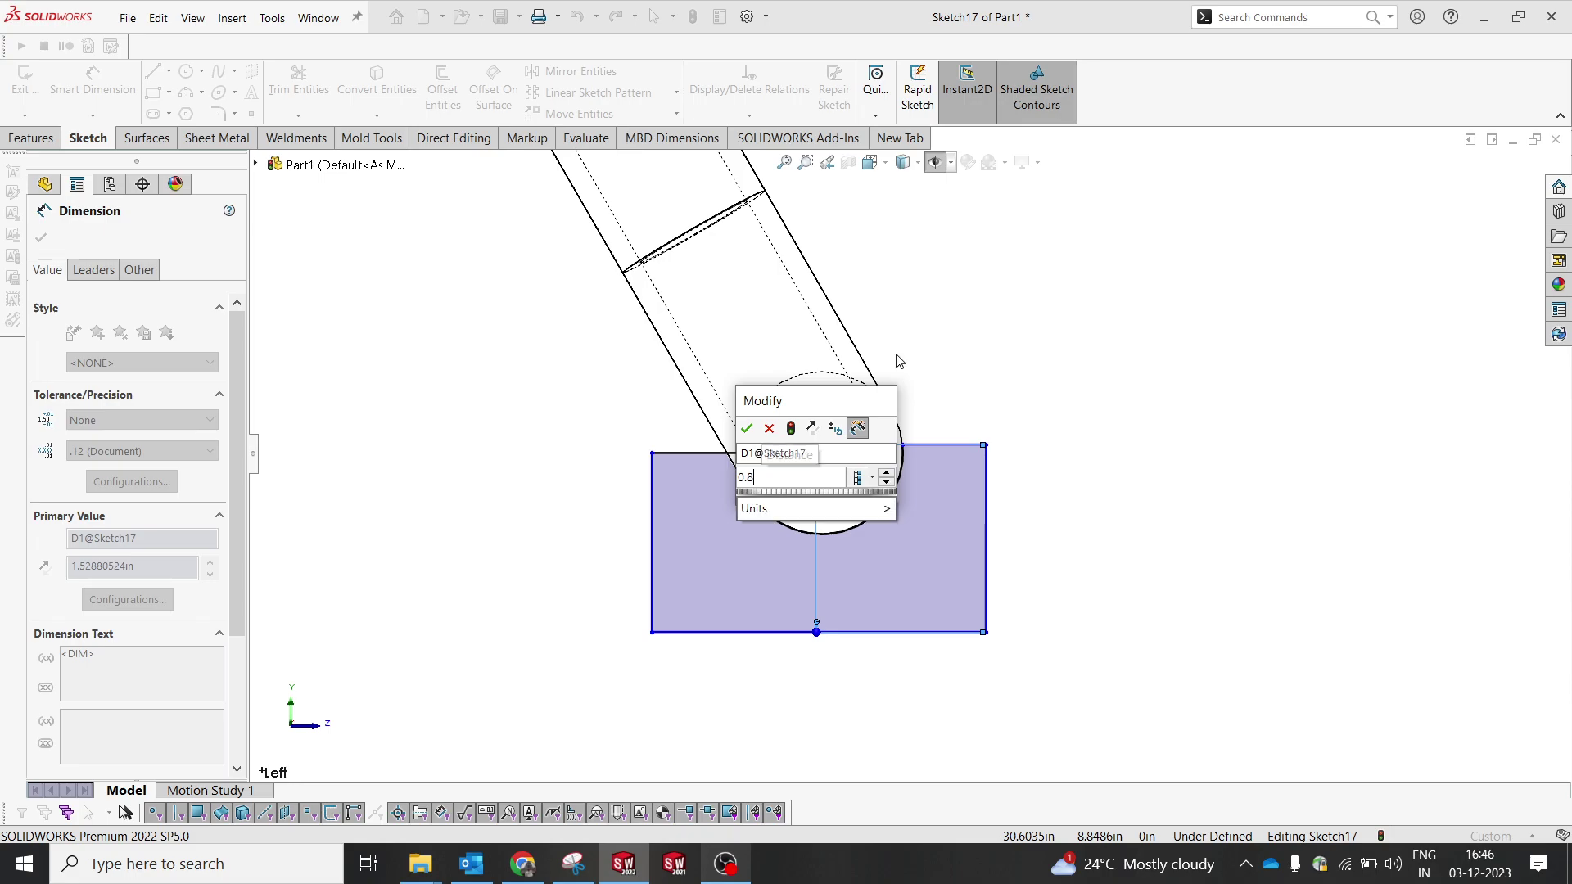
key(Return)
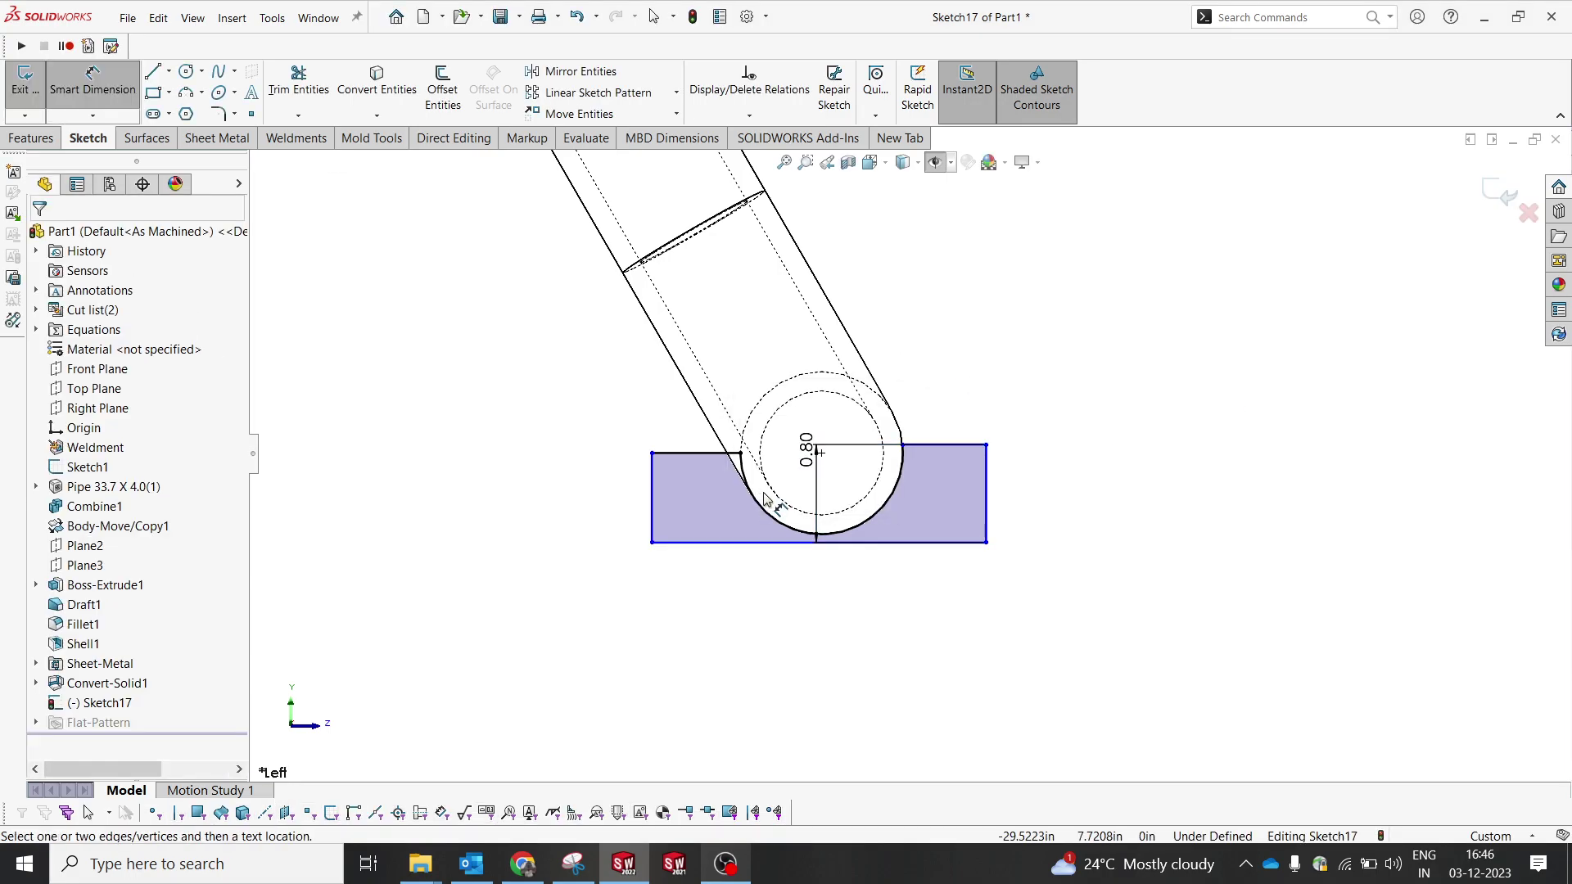
drag(802, 463, 1132, 524)
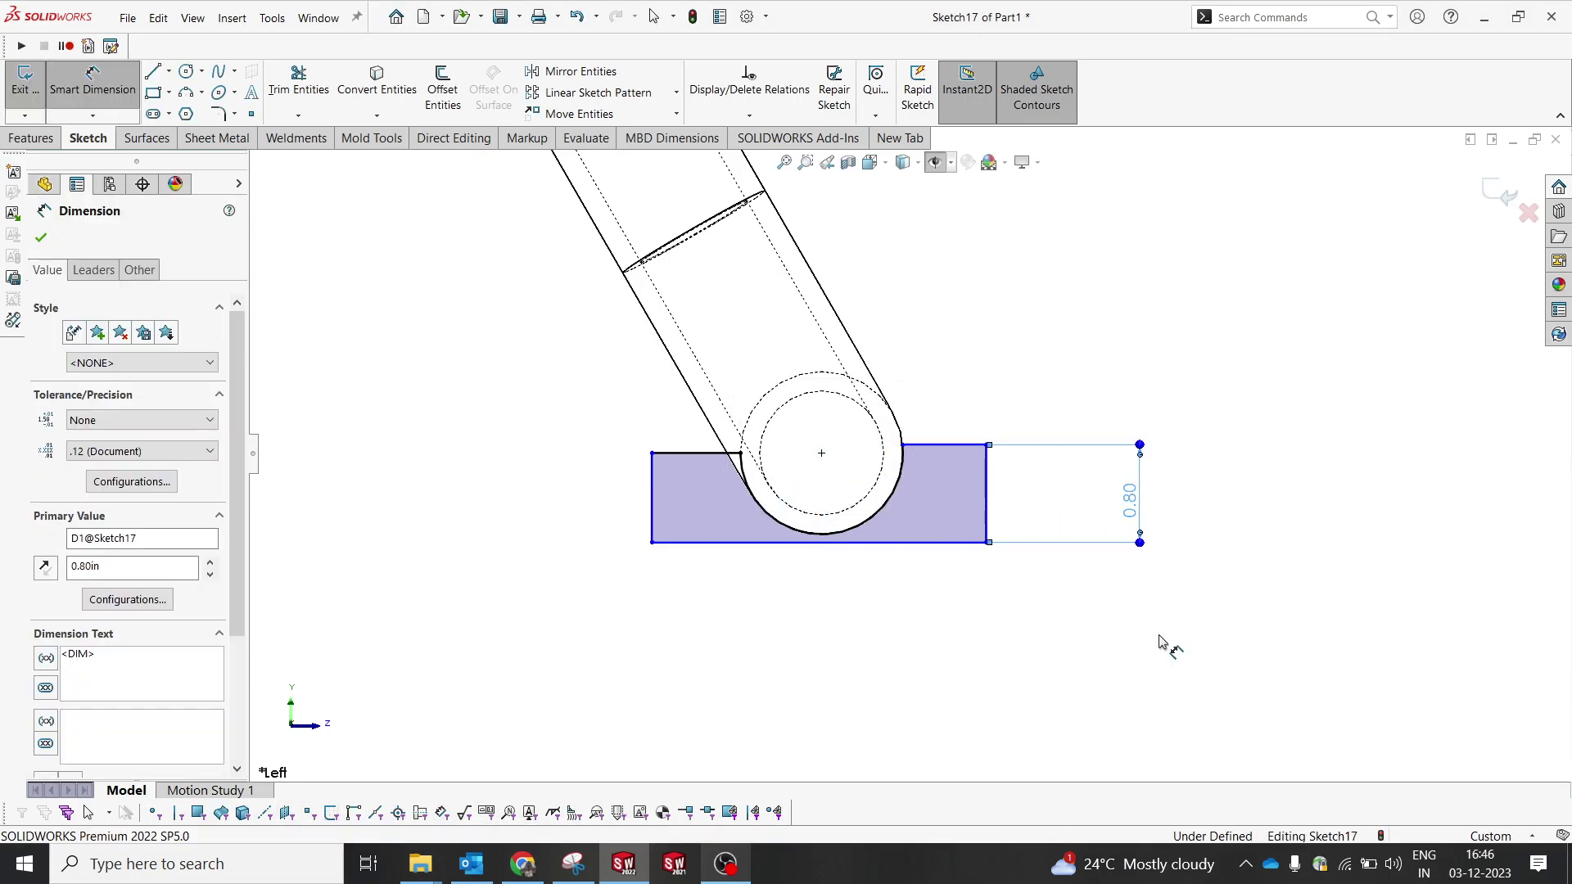
- Dimension the right vertical line 0.8 in from the pipe circle's centre
click(821, 453)
click(986, 481)
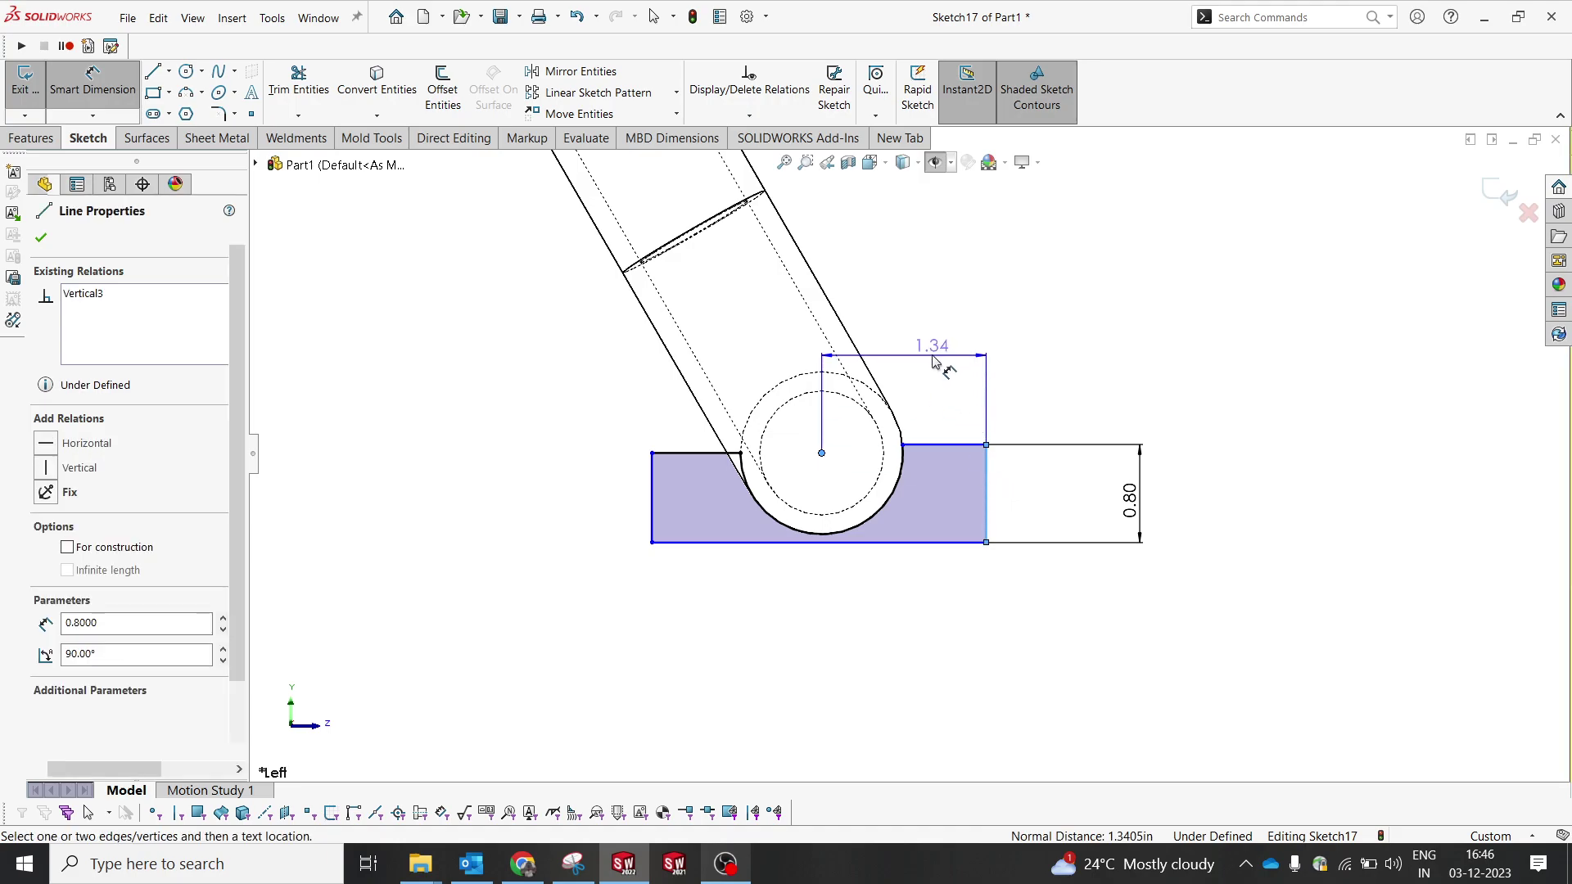
click(901, 351)
text(0.8)
key(Return)
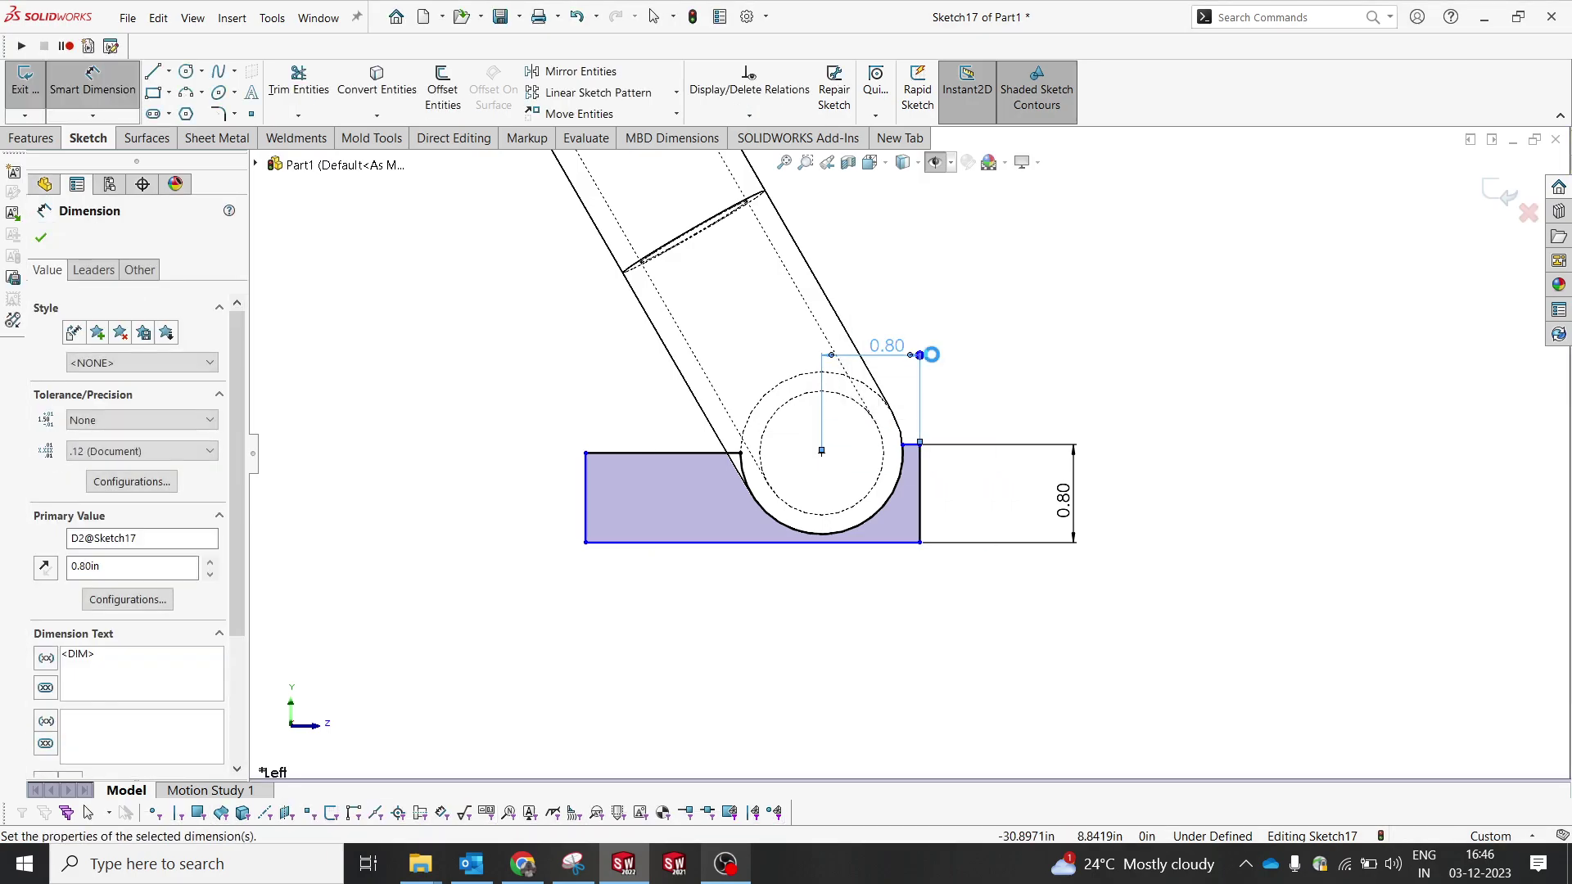
- Dimension the left vertical line from the pipe circle's centre, trying 0.5 in and then setting 0.8 in
click(589, 508)
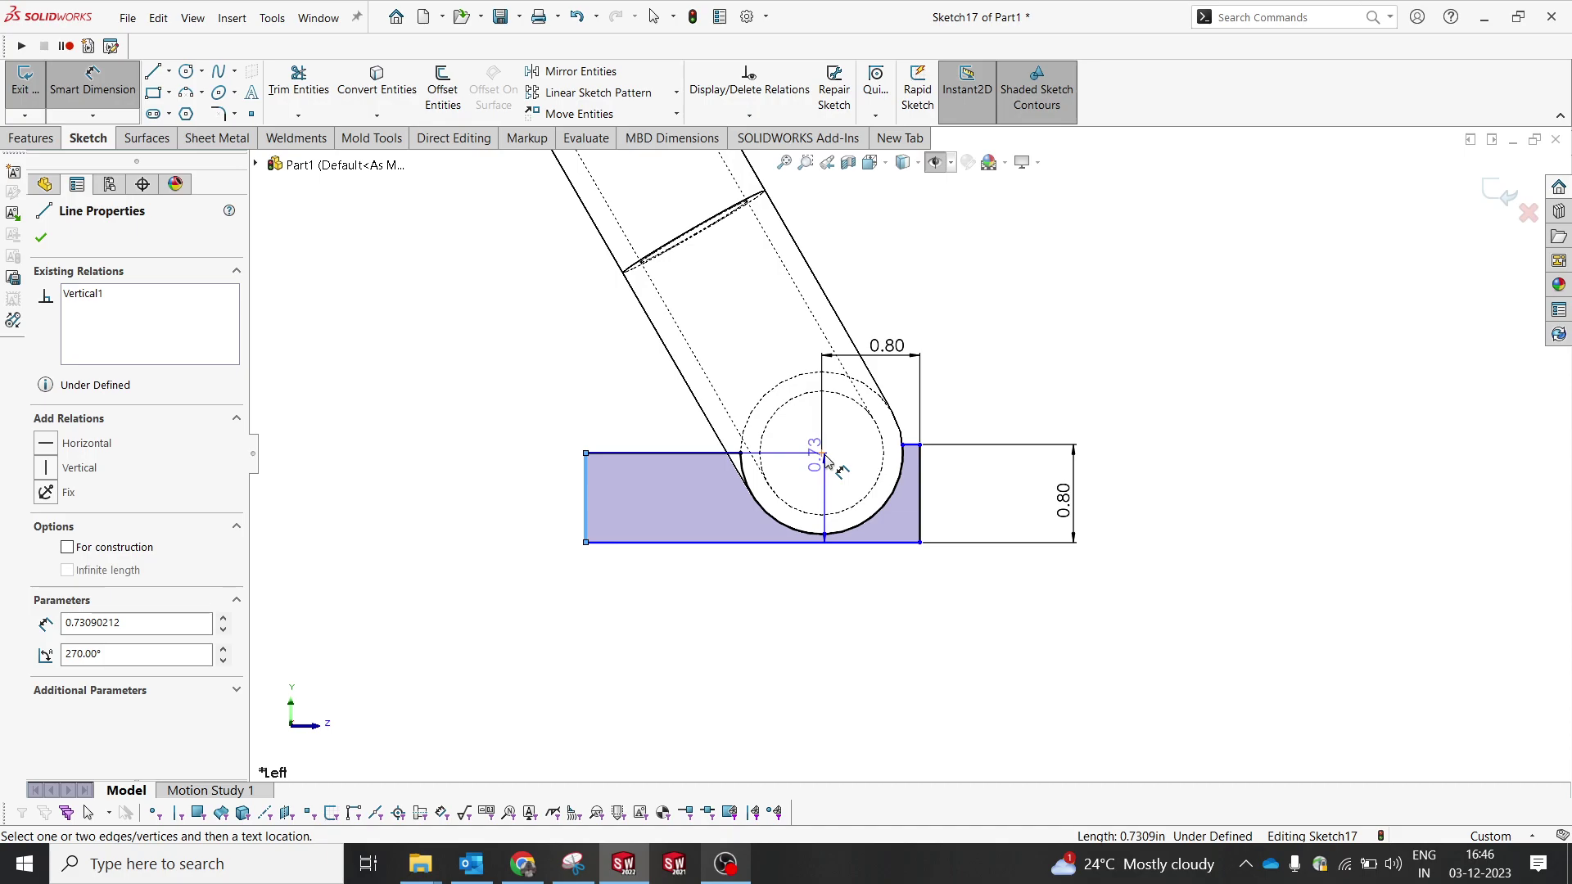
click(821, 450)
click(736, 337)
text(0.5)
key(Return)
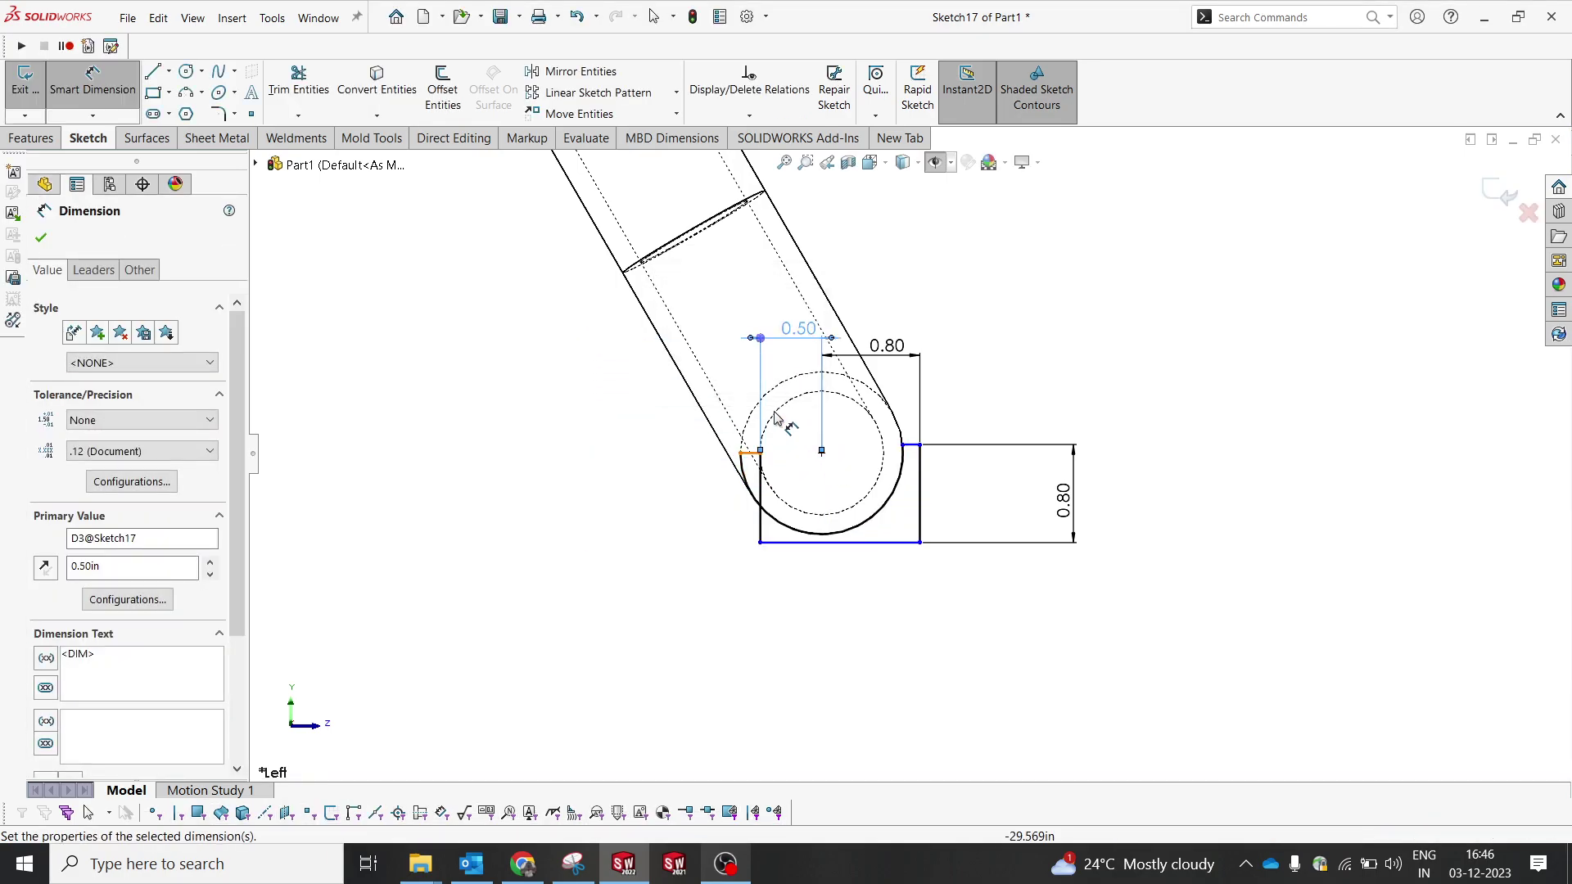
double_click(799, 329)
text(0.8)
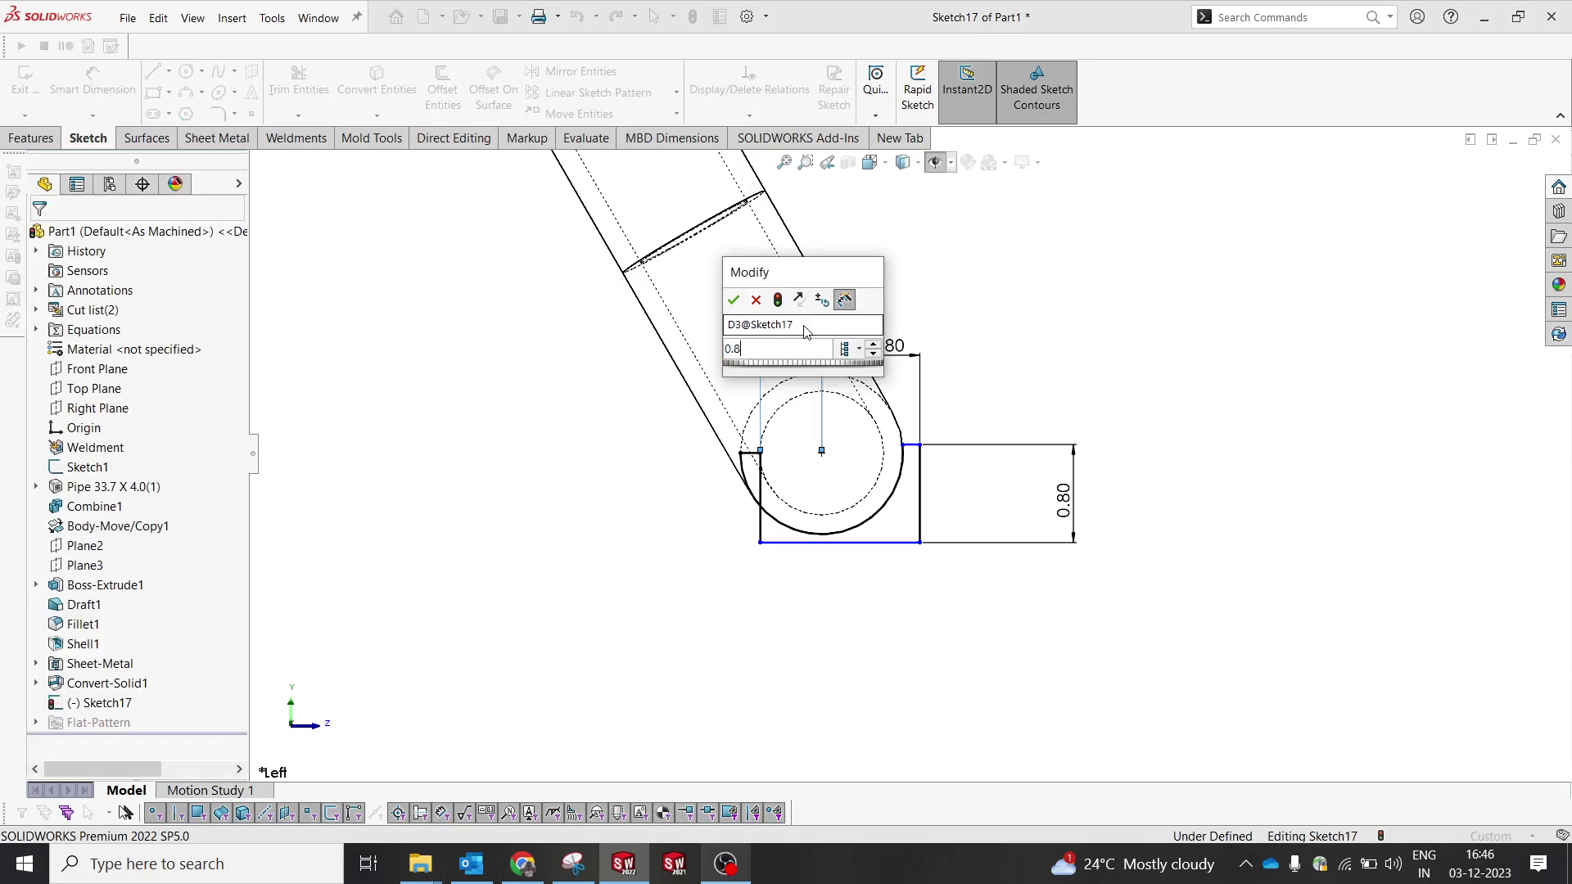
key(Return)
click(1142, 304)
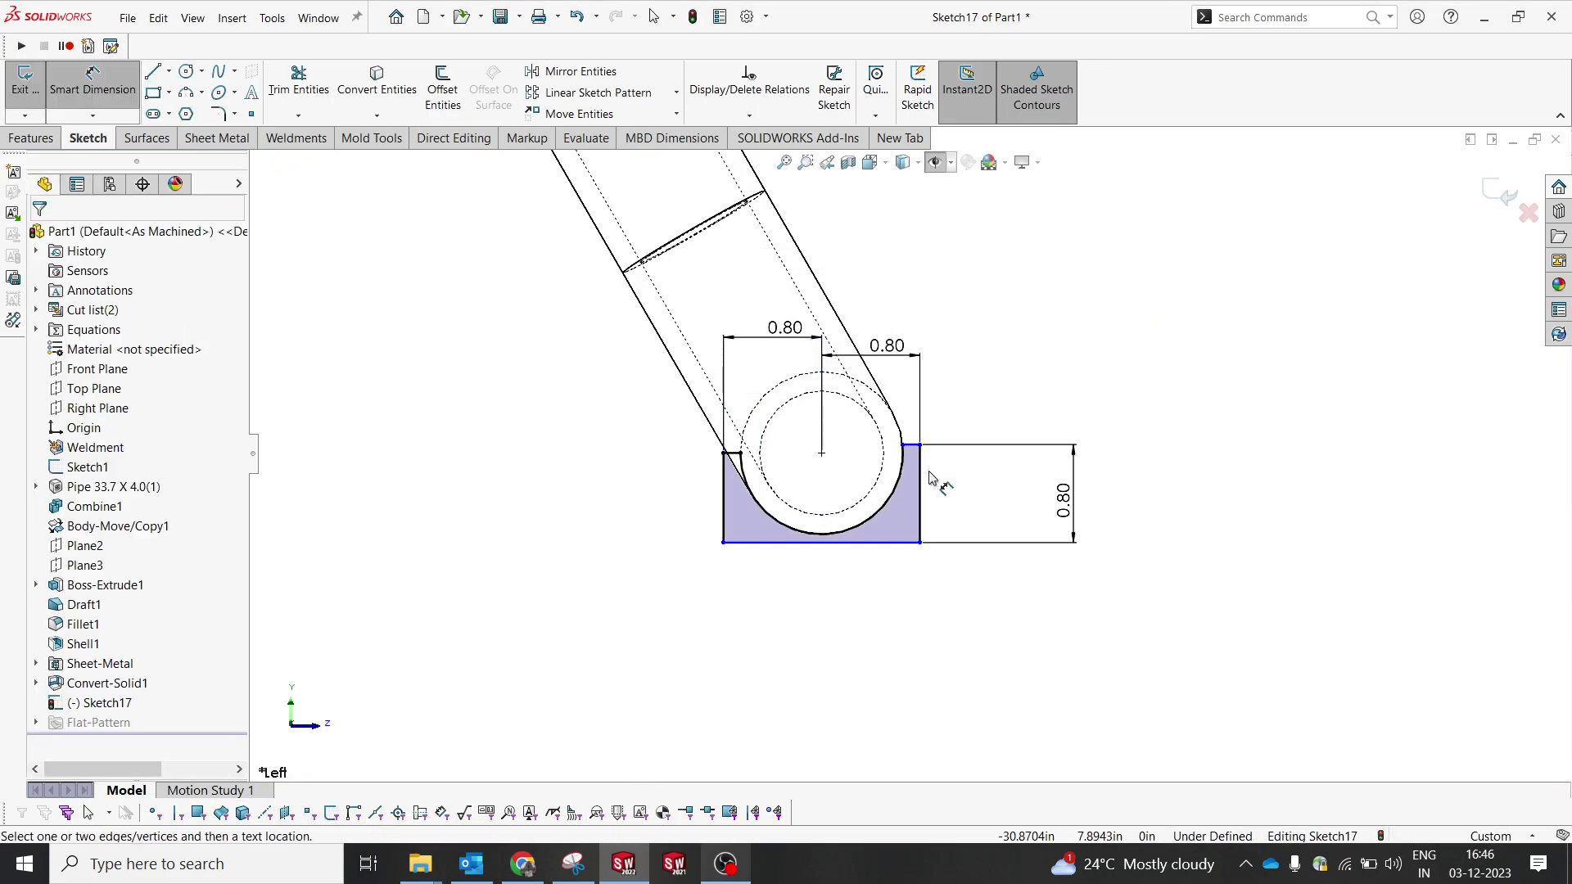
- Make the short horizontal line at the profile's upper right coincident with the pipe circle's centre and exit the sketch
scroll(881, 459, down, 2)
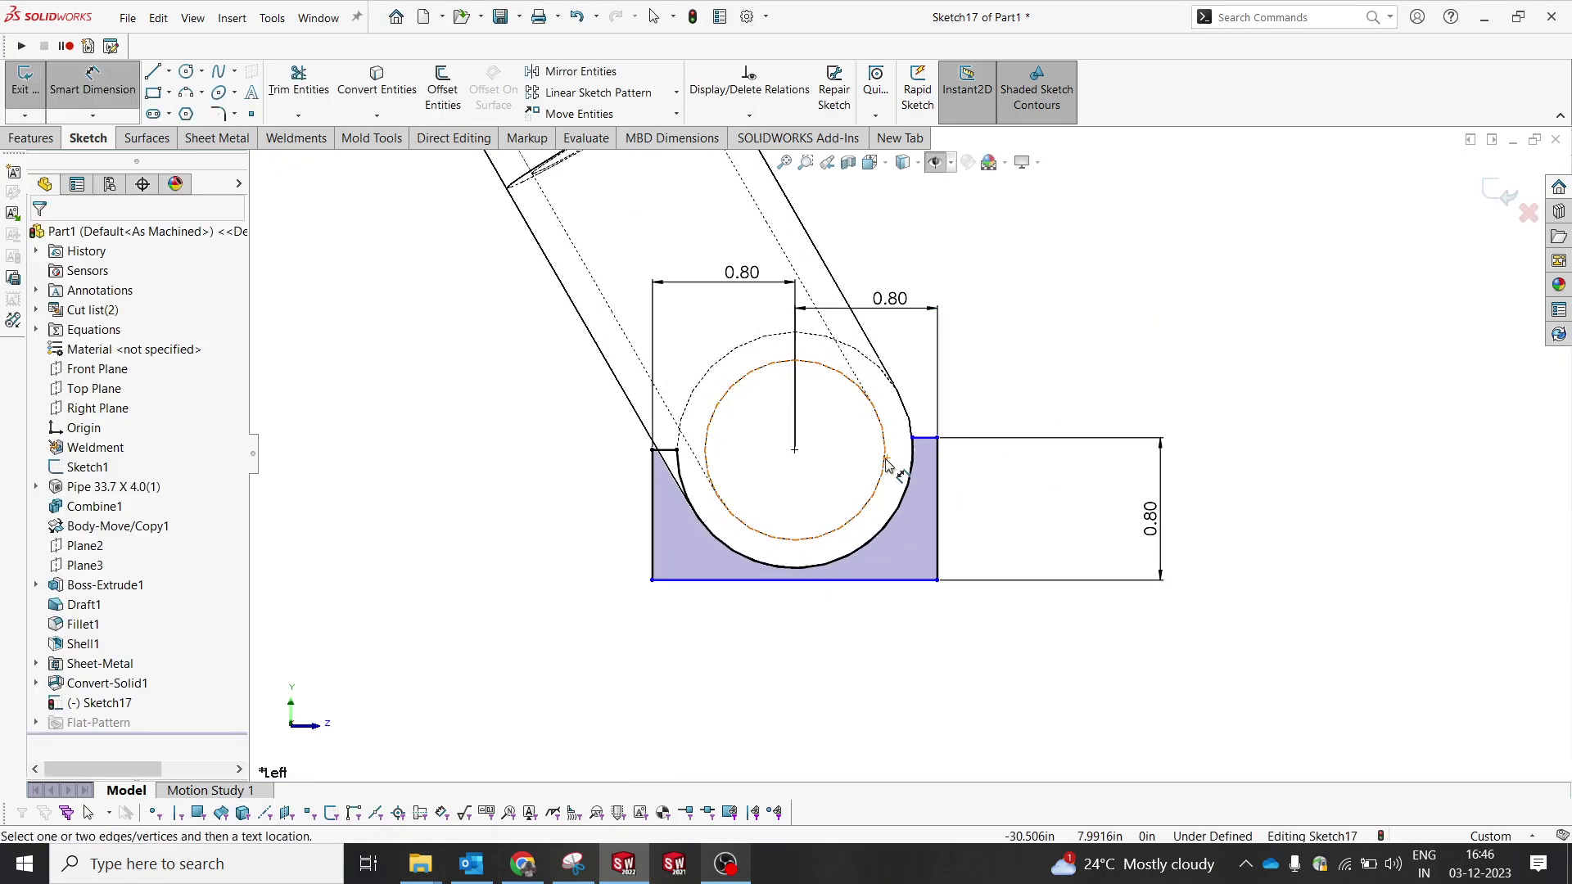
key(Escape)
click(821, 453)
ctrl+click(929, 442)
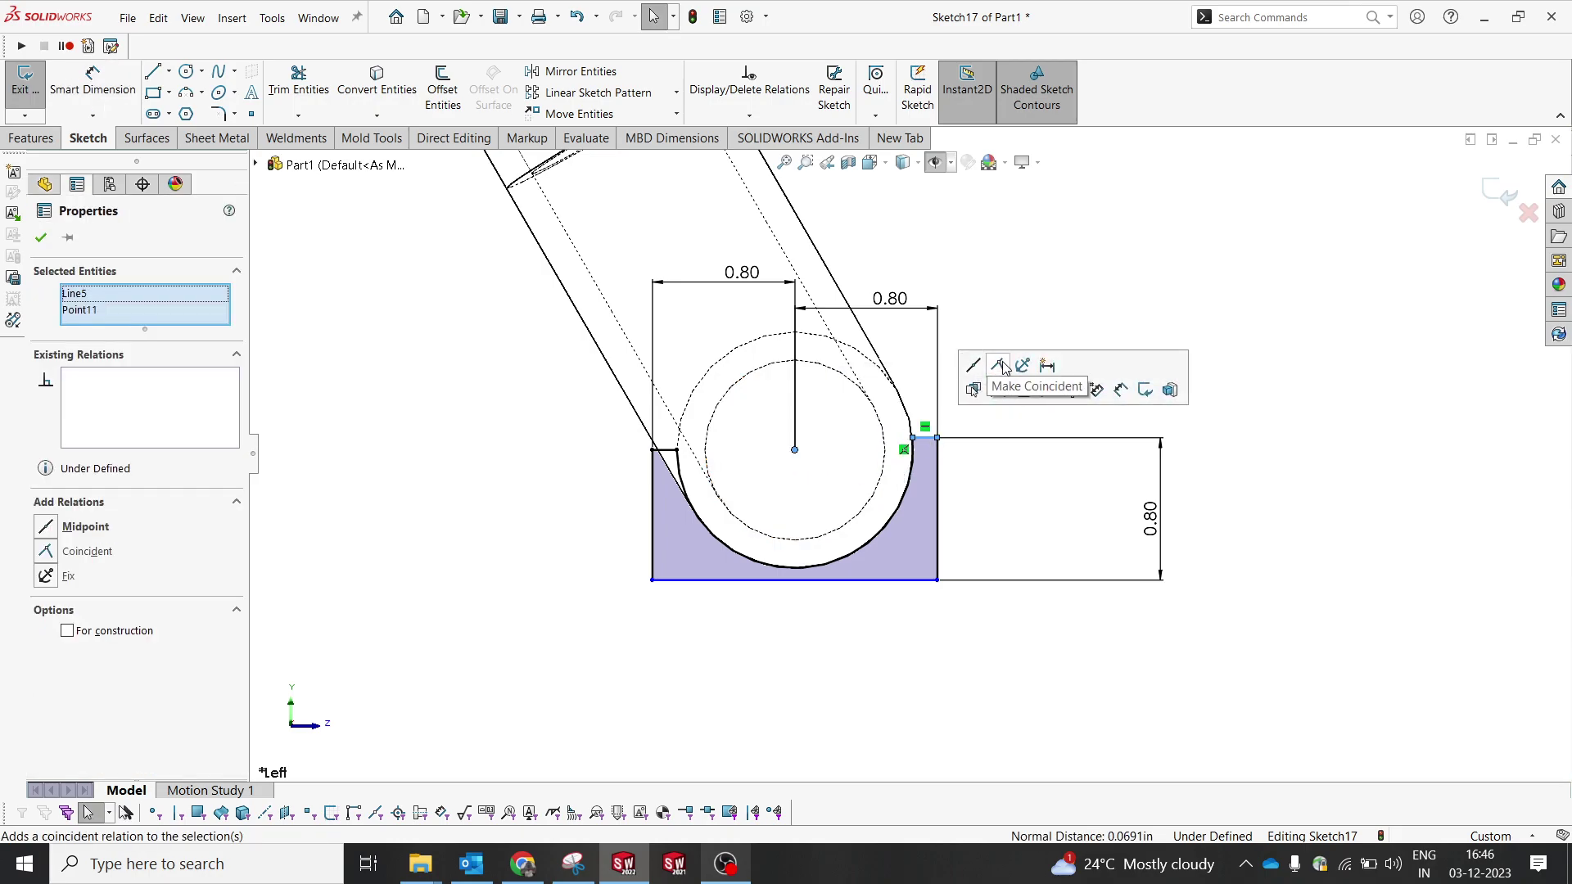
click(1001, 365)
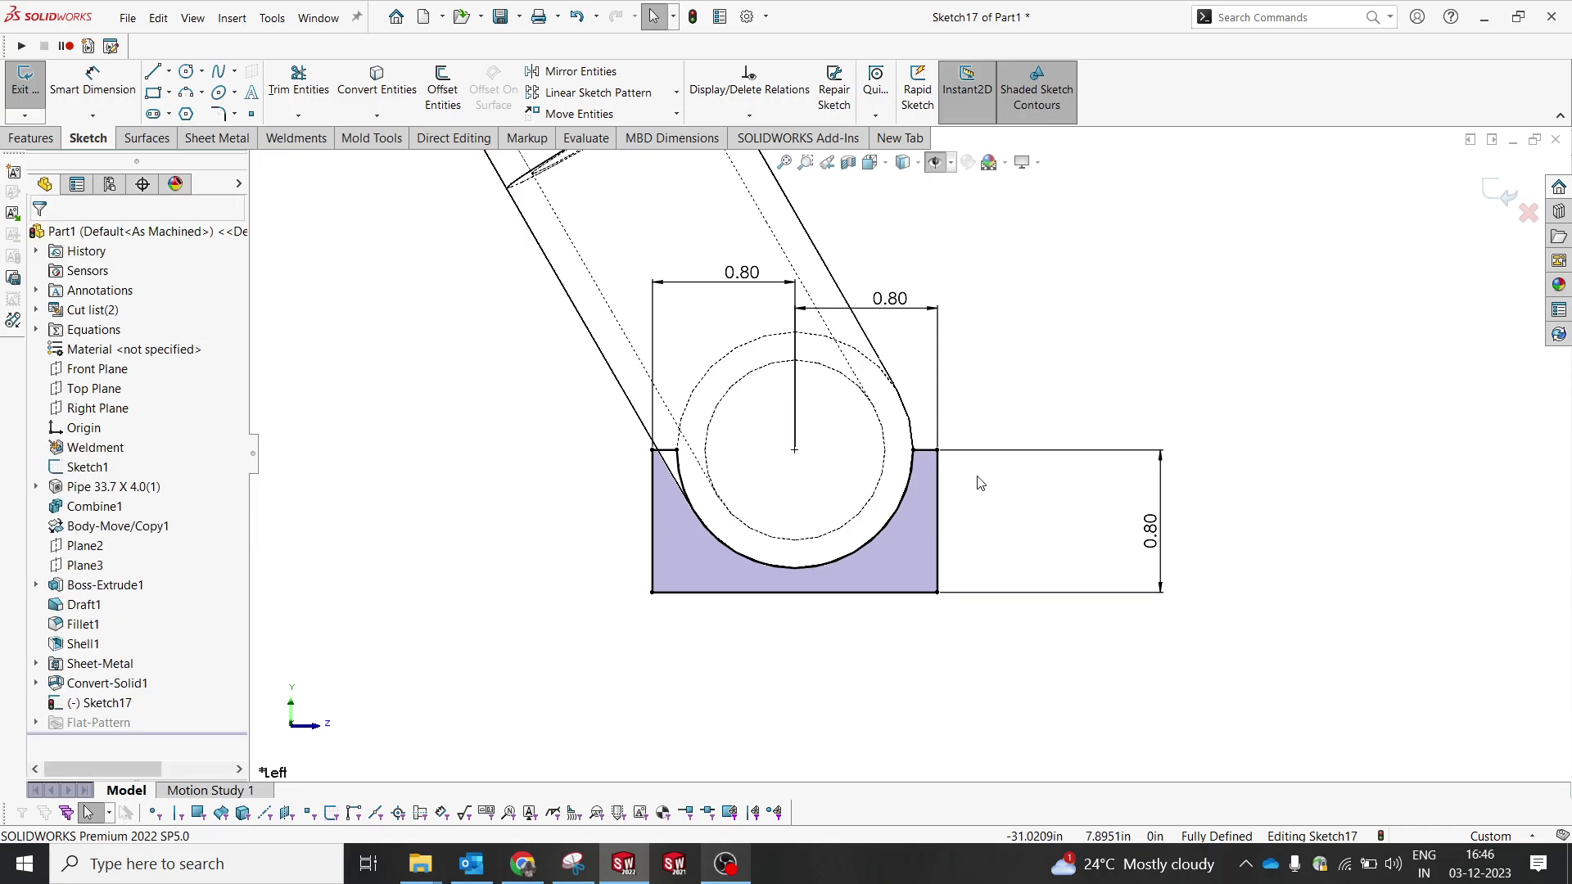
scroll(980, 483, up, 2)
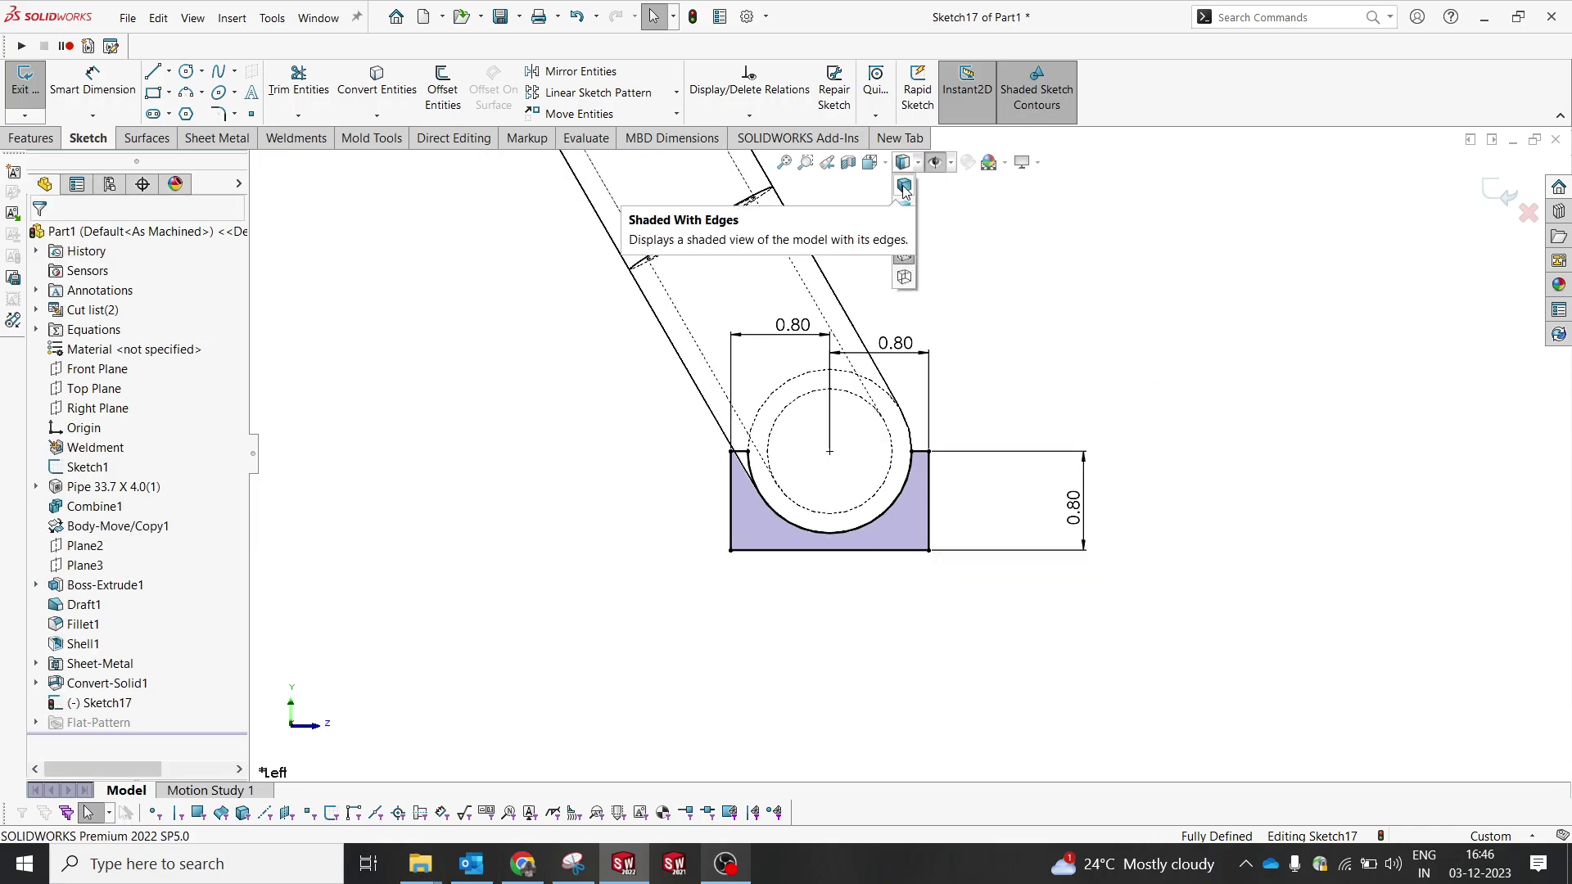
click(1490, 192)
- Extrude the block profile along the bottom pipe with a Blind end condition and a depth of 2.5 in
mouse_move(1138, 455)
middle_down()
mouse_move(1011, 523)
mouse_move(829, 550)
mouse_move(1014, 547)
mouse_move(843, 617)
mouse_move(984, 562)
middle_up()
scroll(1013, 547, down, 4)
scroll(982, 561, down, 4)
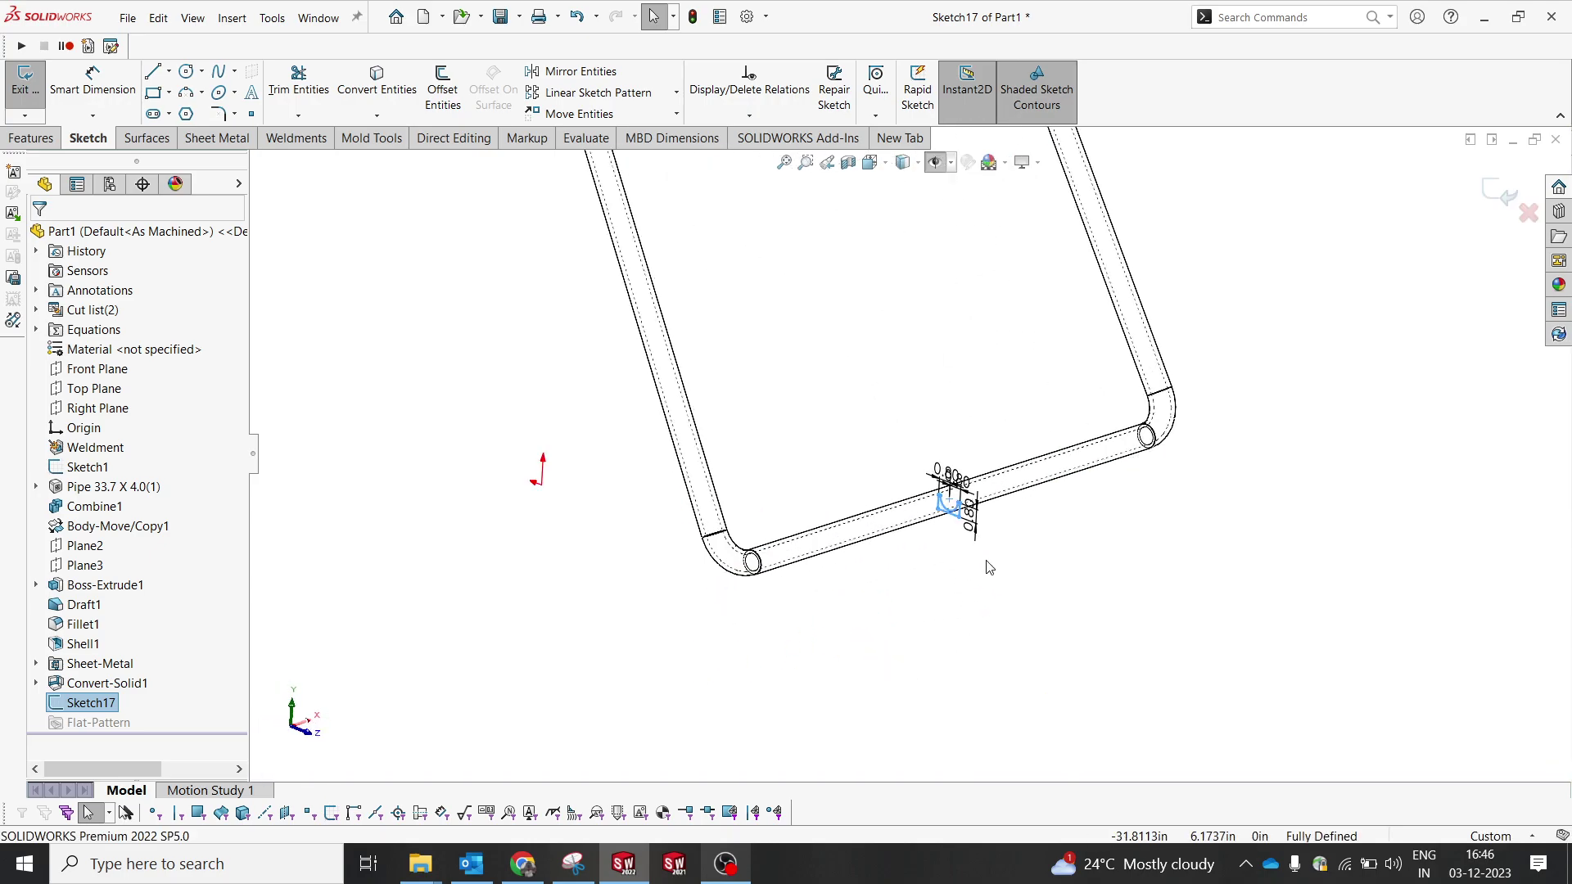
click(31, 138)
click(33, 88)
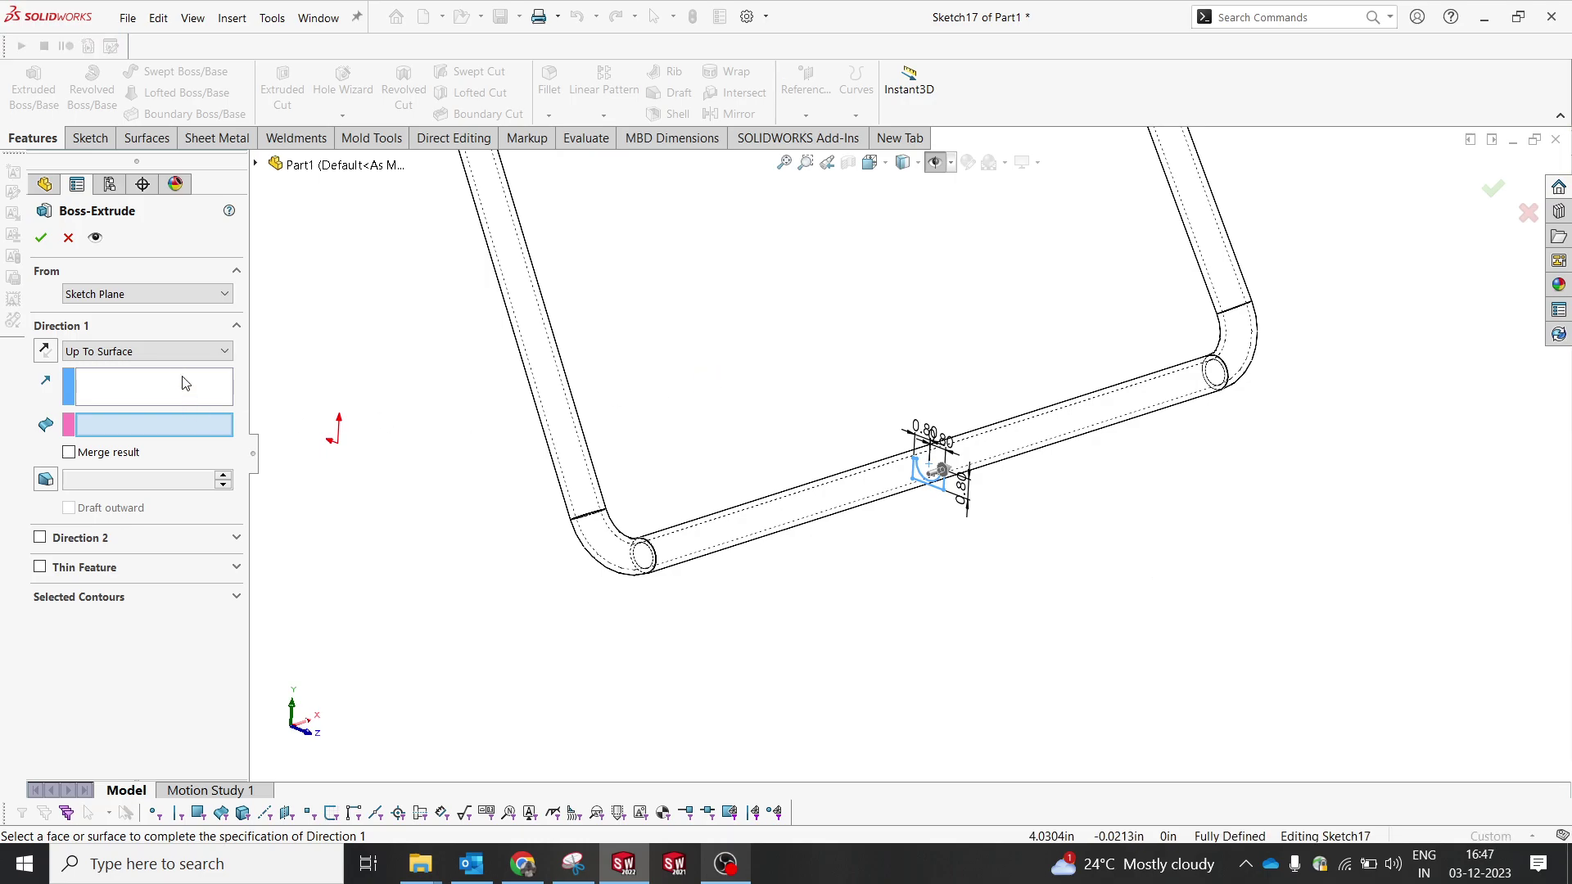
click(115, 352)
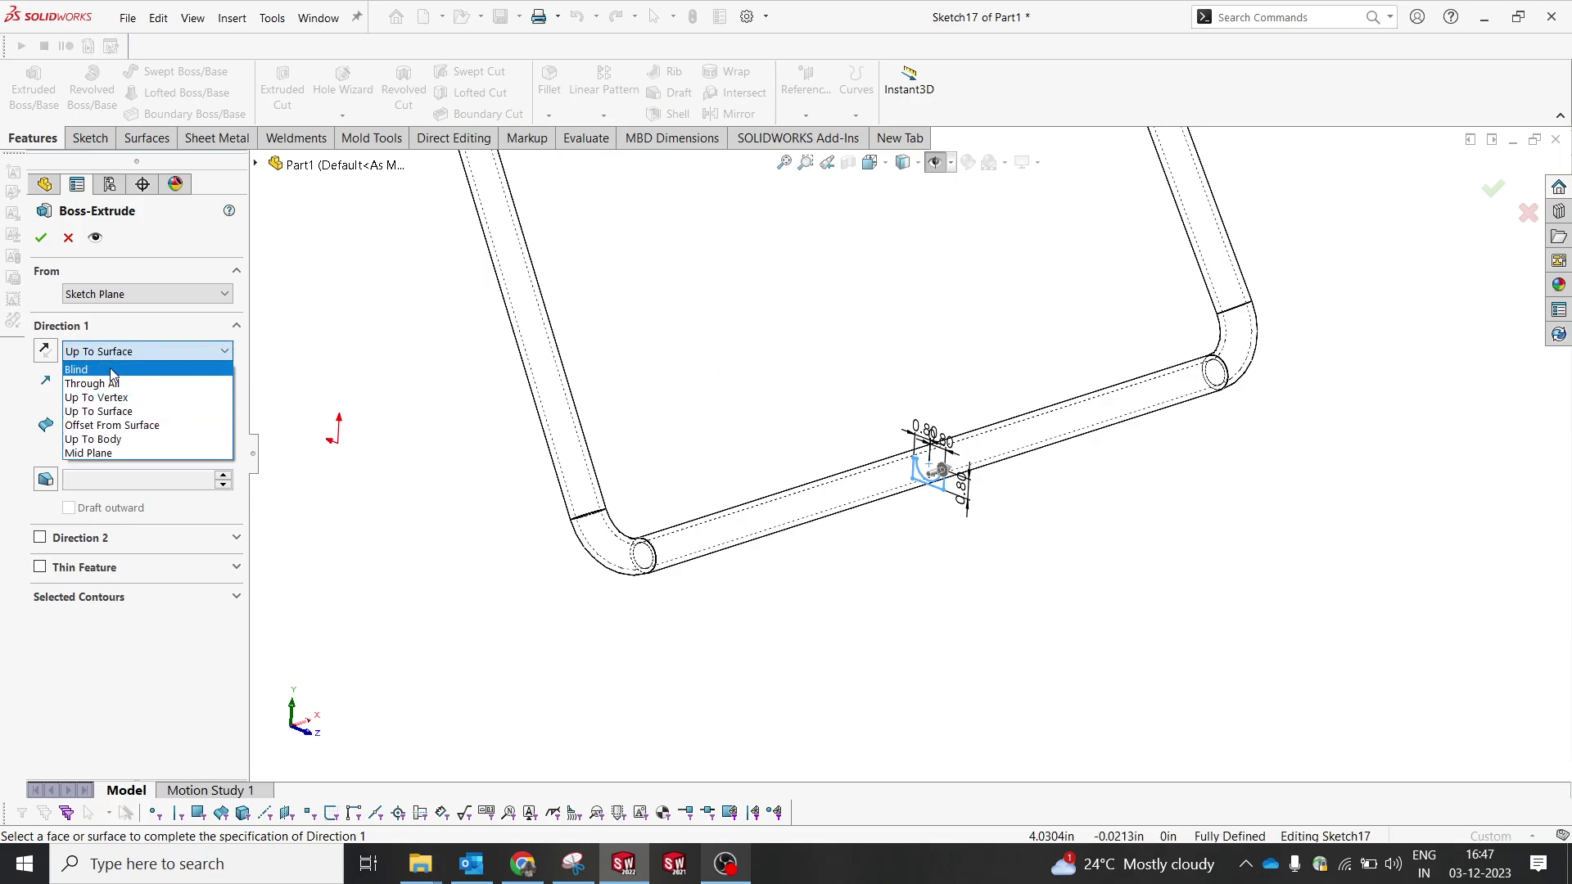
click(110, 370)
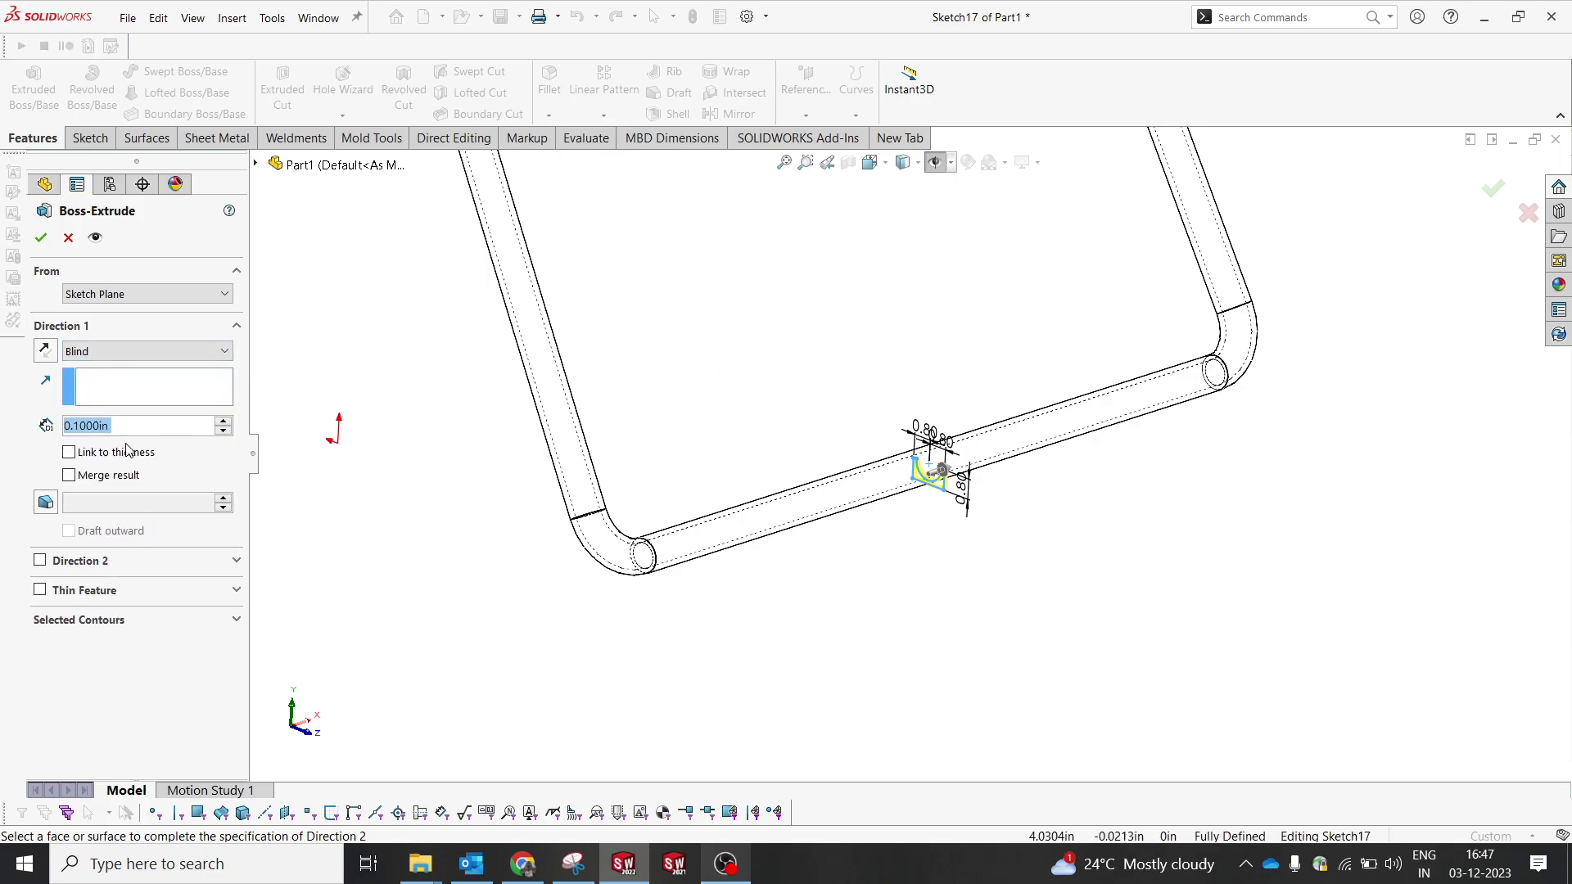
text(2)
key(Return)
text(2.5)
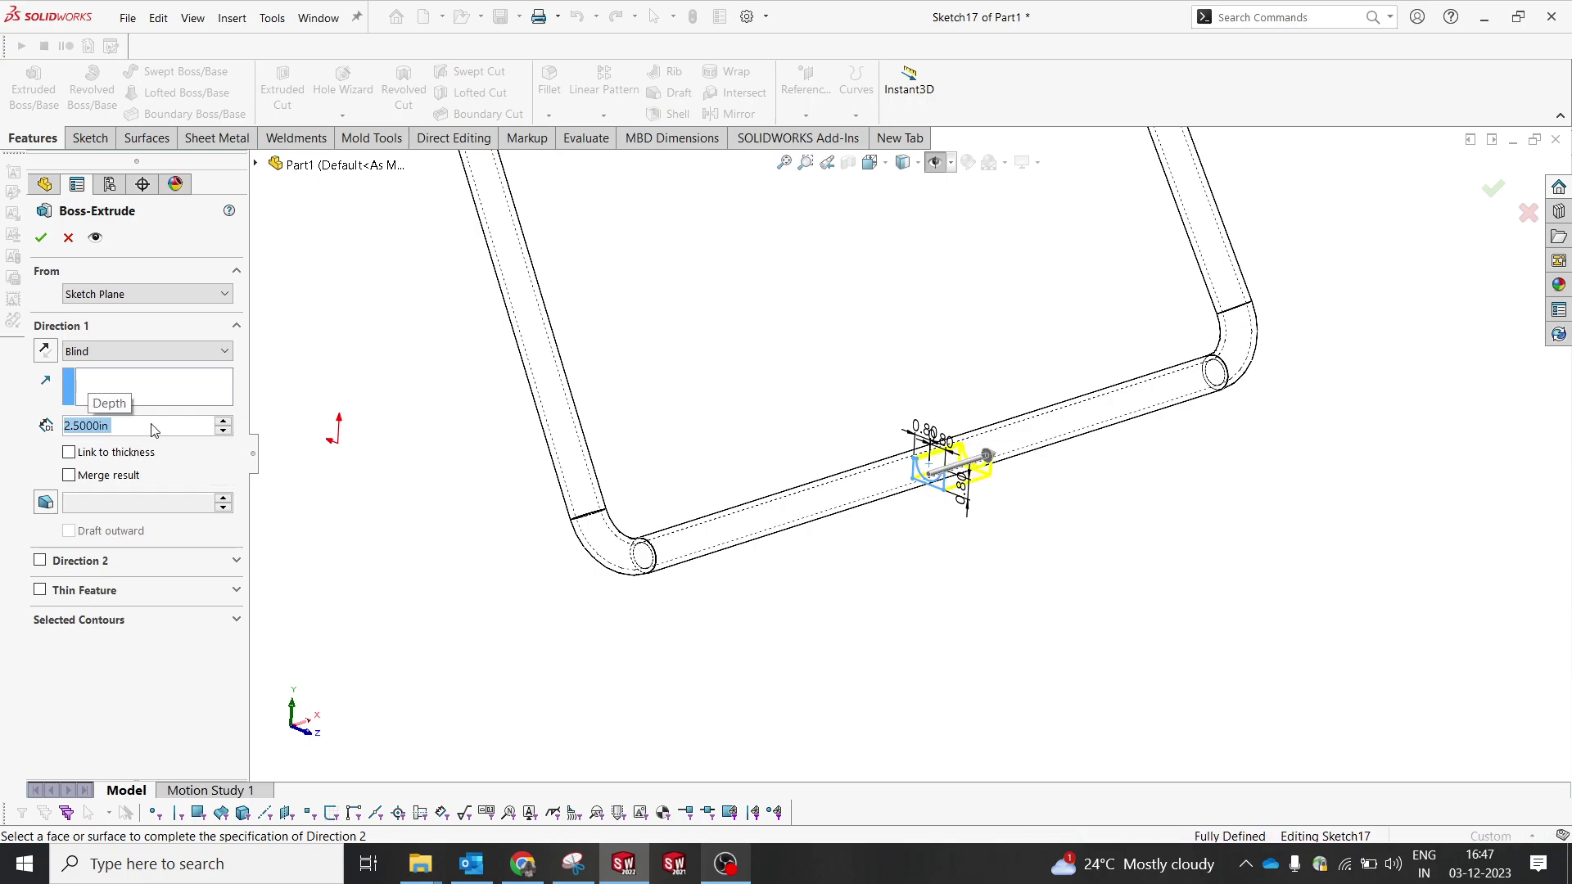
- Start the block extrusion at an offset from the sketch plane, trying 5 in and then setting 10 in, and finish it
click(105, 295)
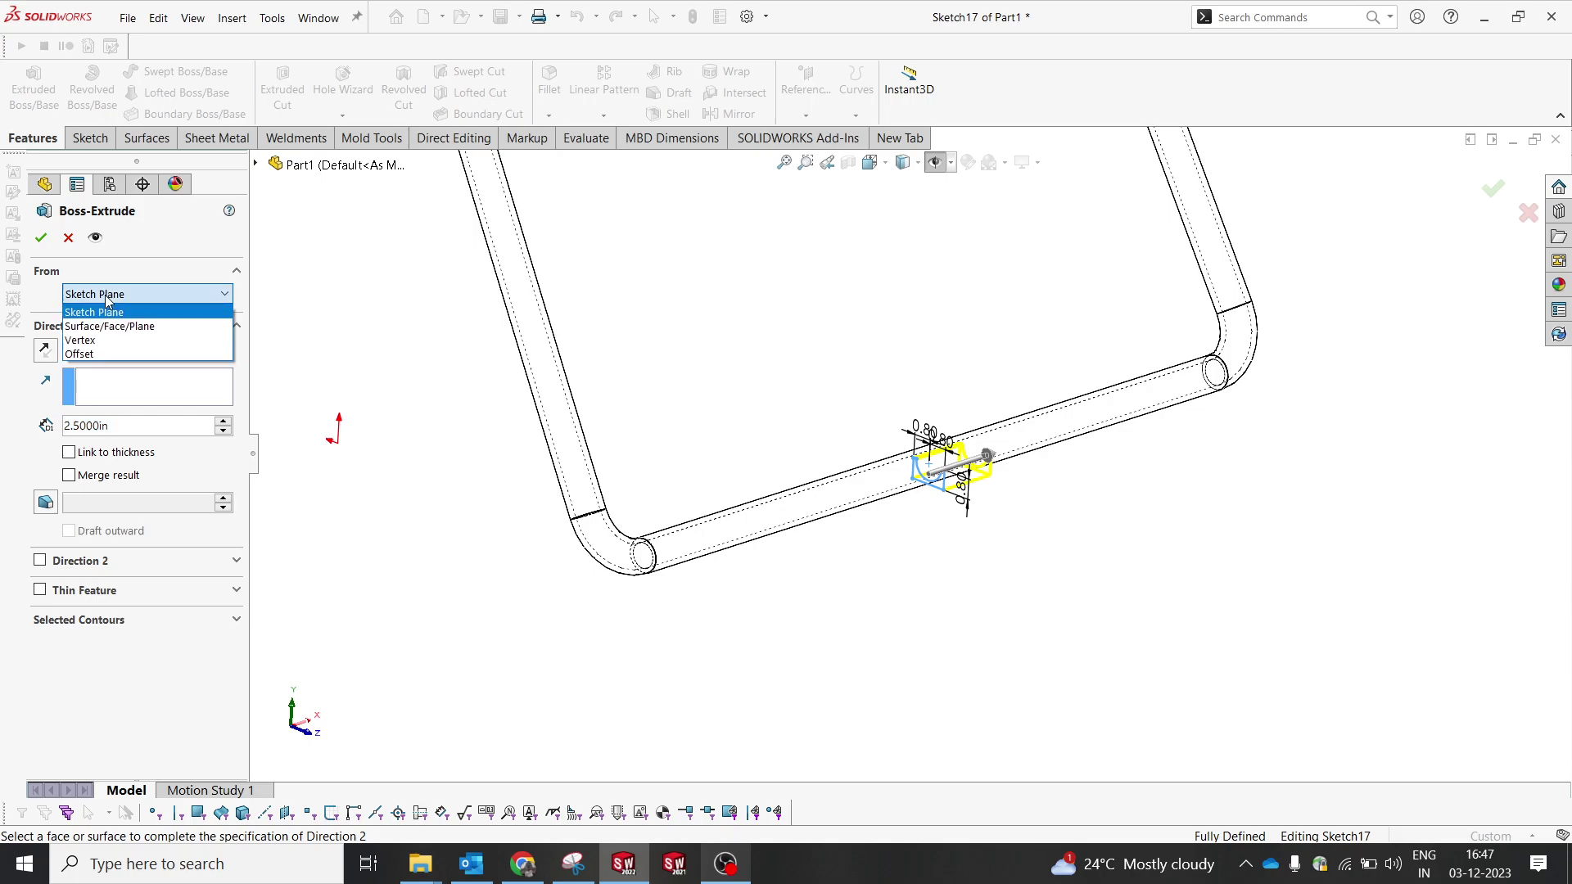
click(91, 352)
drag(131, 325, 14, 303)
text(5)
key(Return)
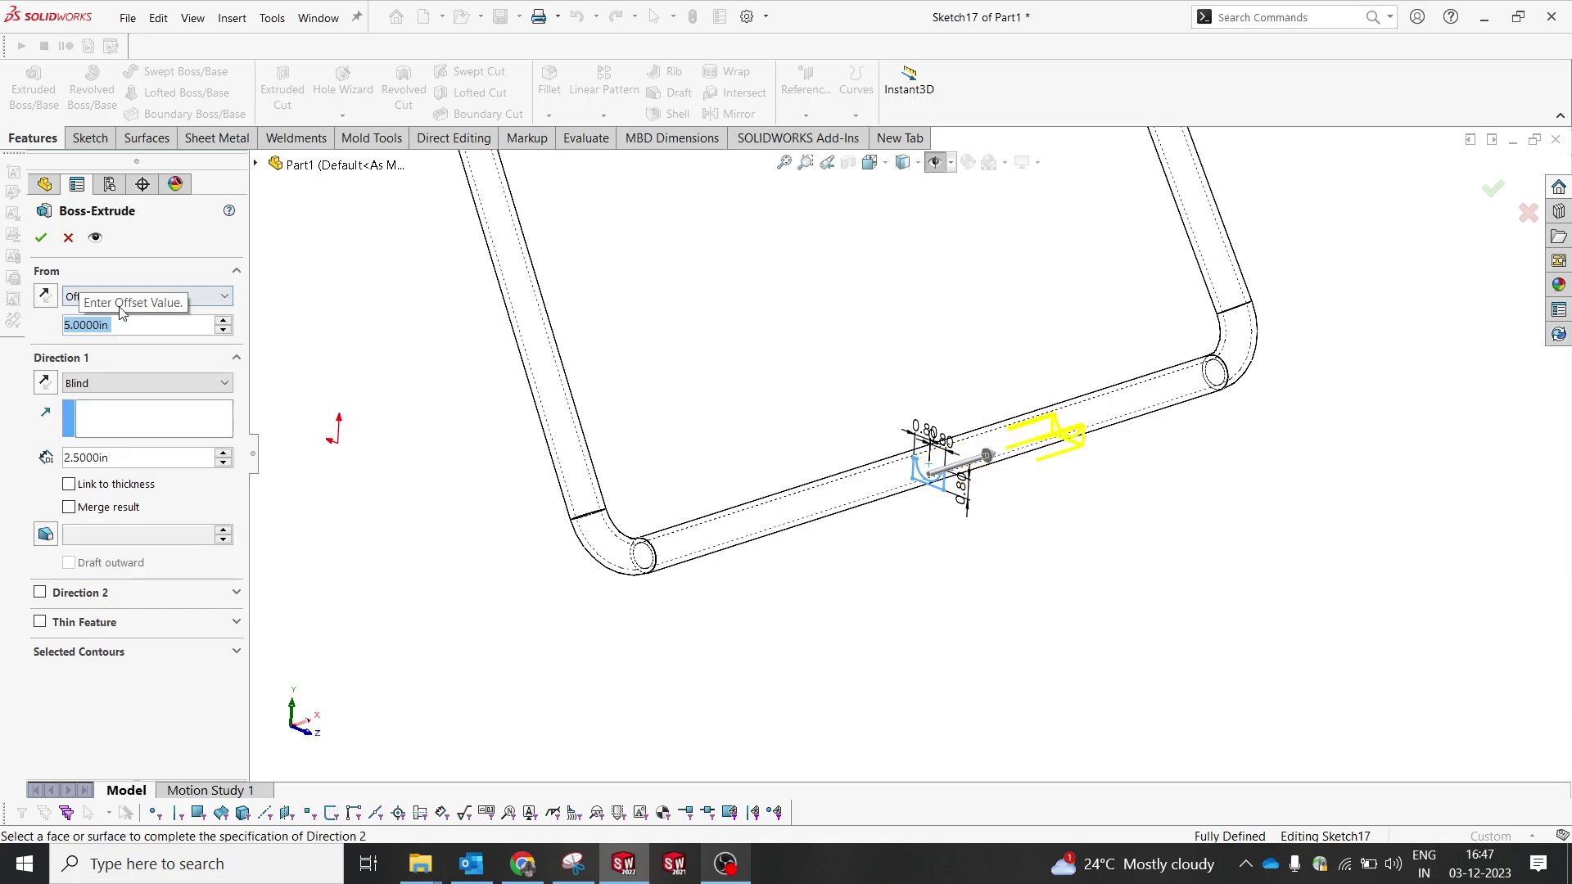
text(10)
key(Return)
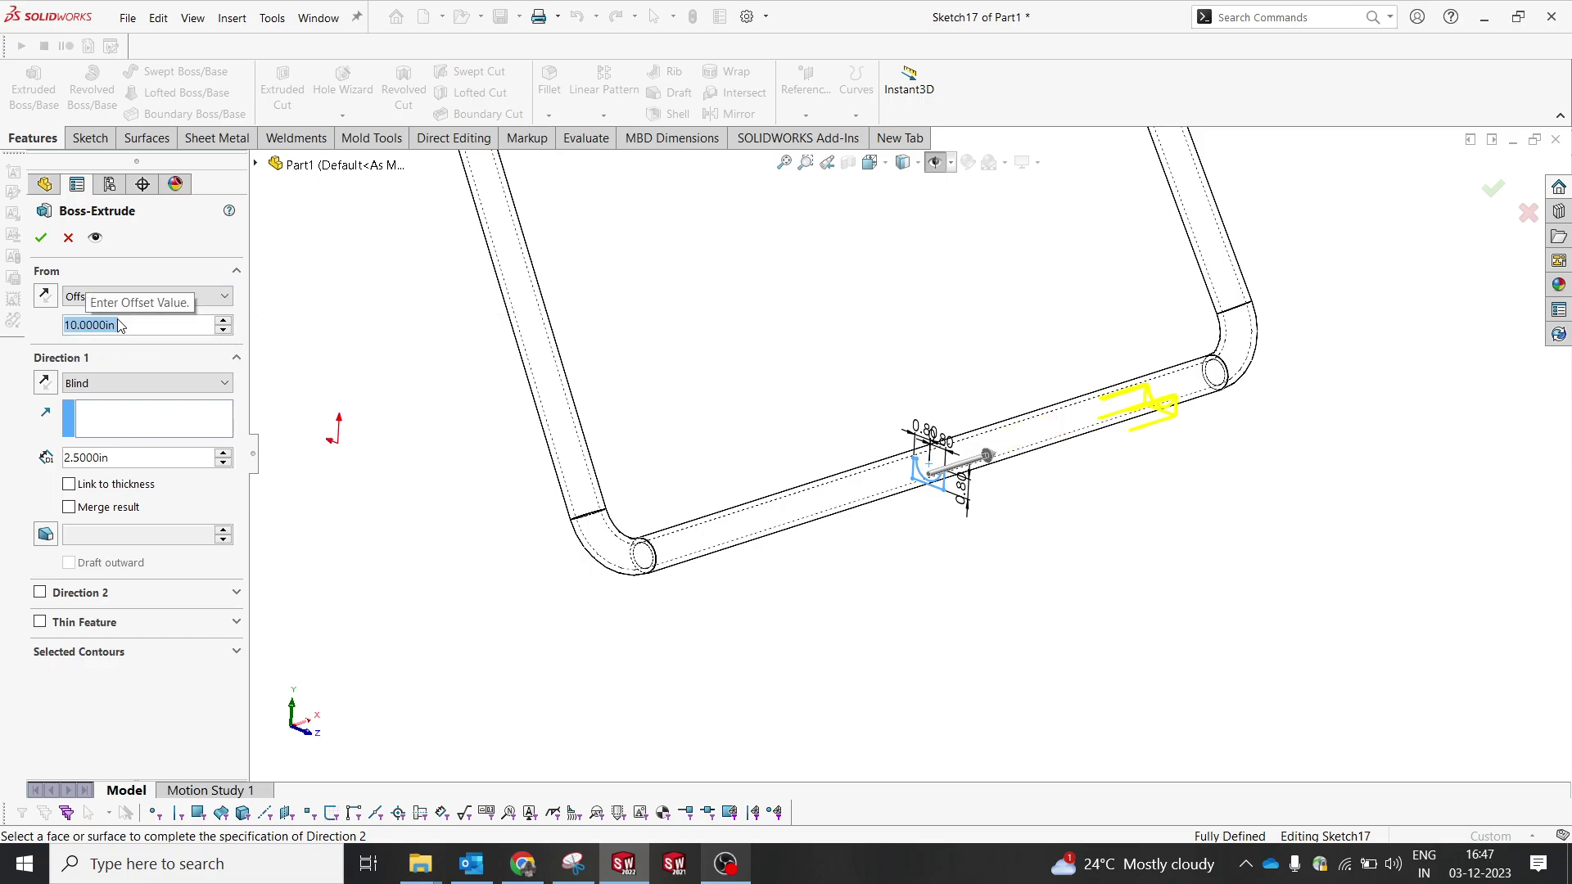
click(40, 237)
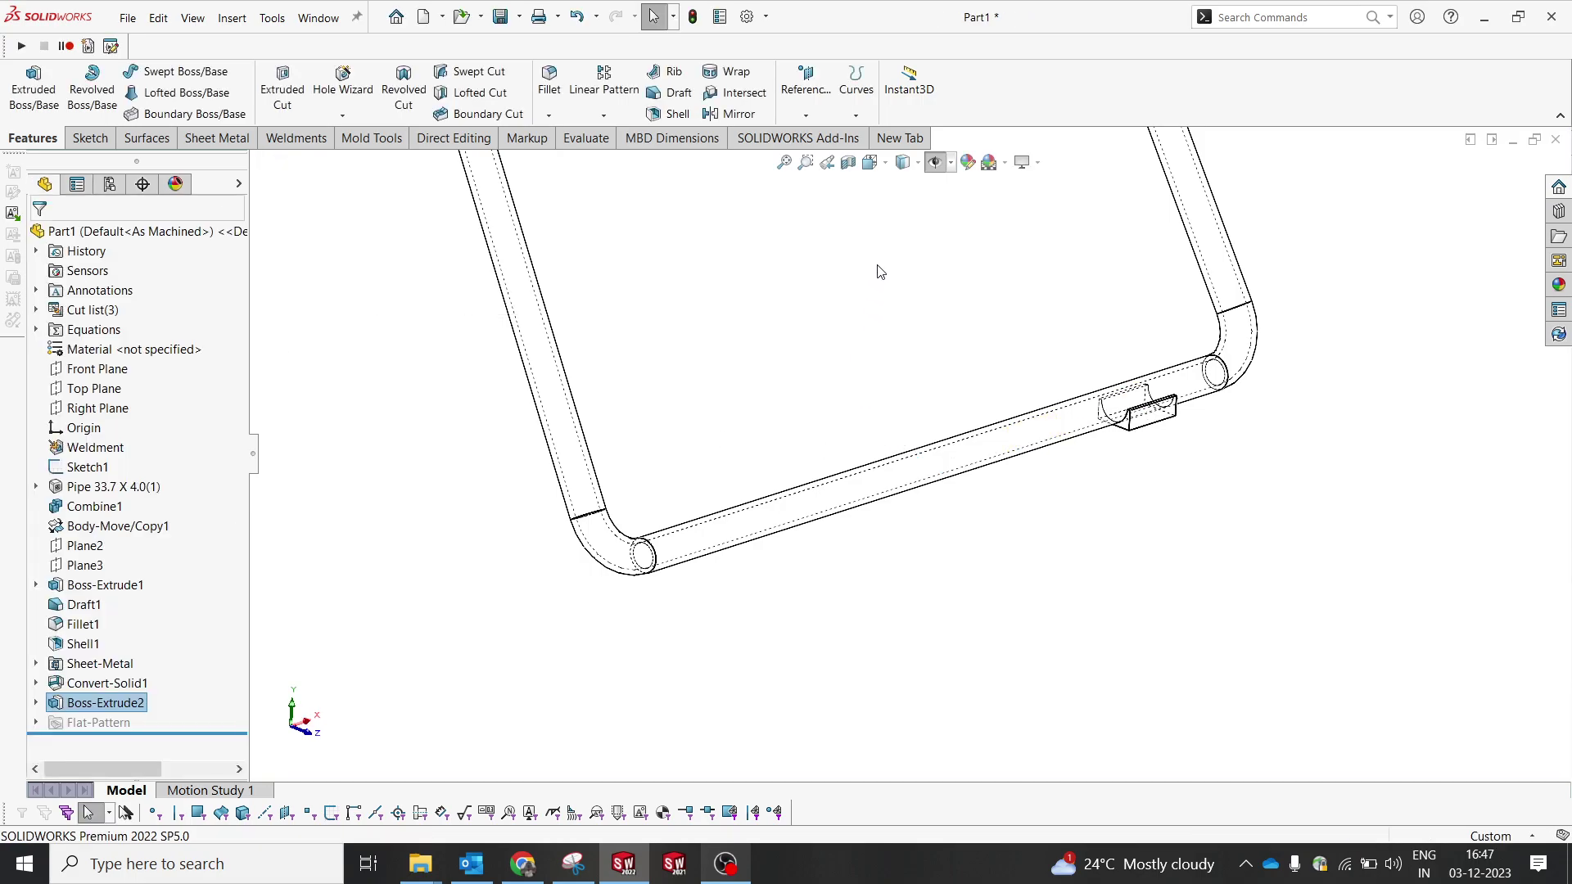
- Display the model shaded with edges and mirror the block body about the Right Plane
click(901, 163)
click(903, 184)
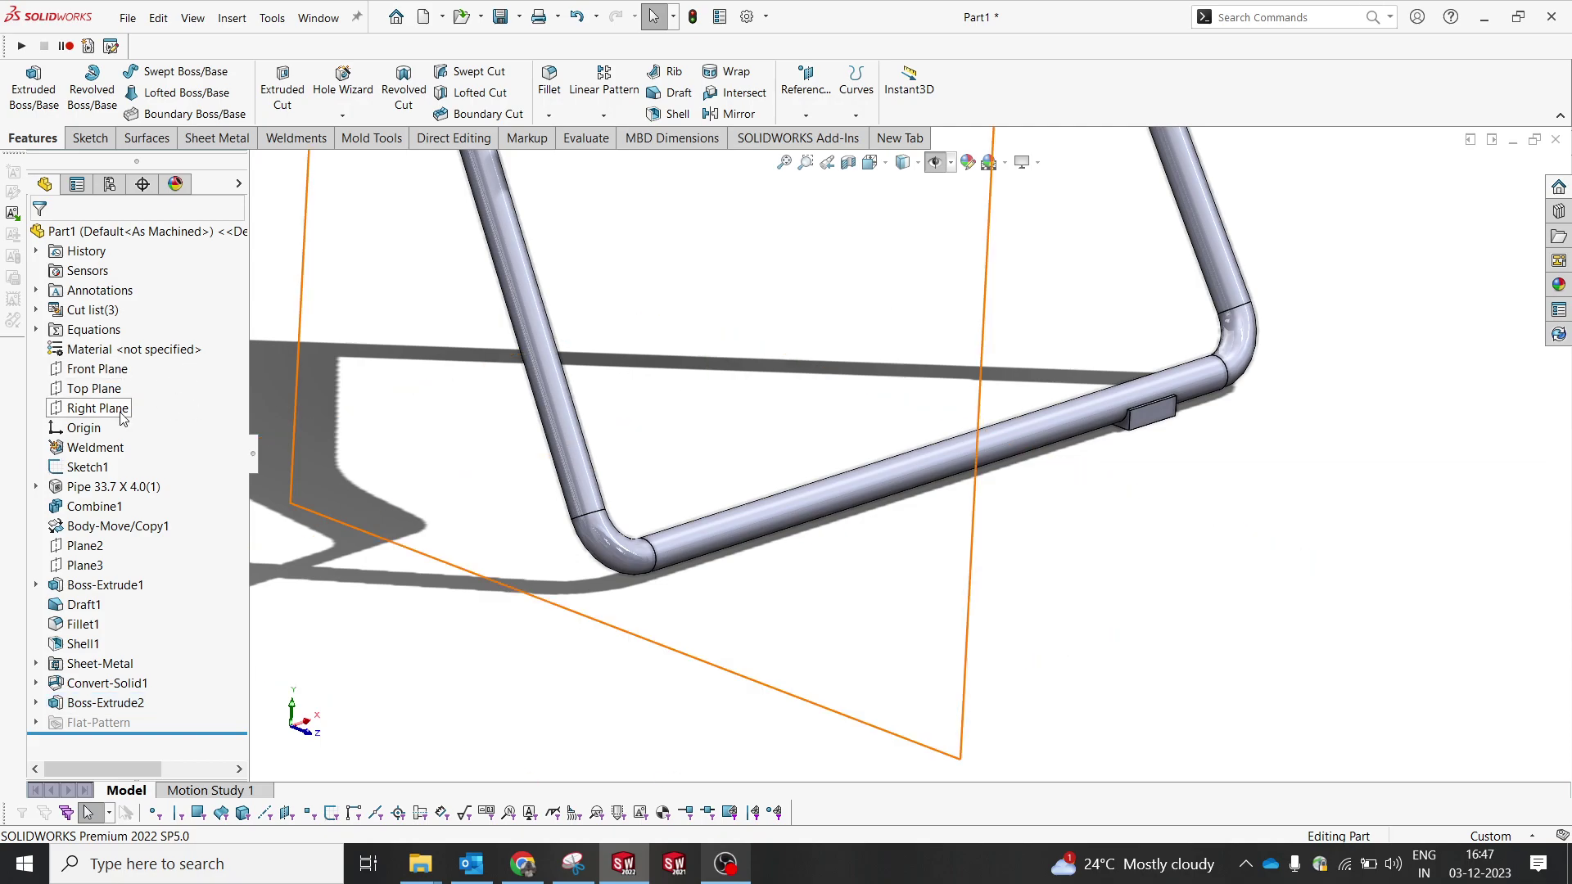
click(97, 408)
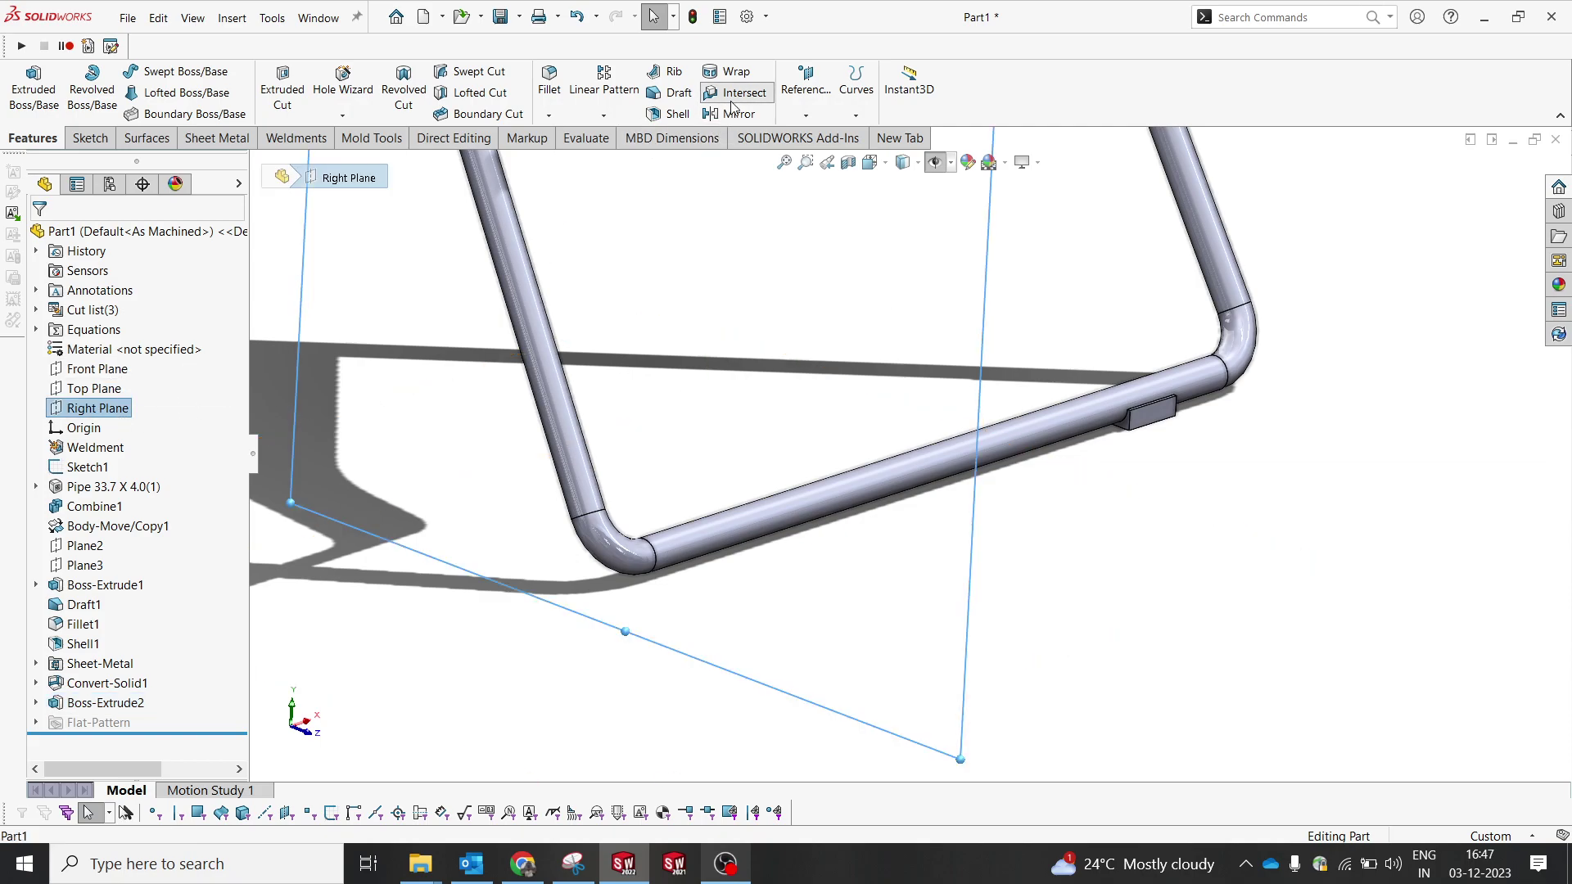
click(735, 94)
click(69, 238)
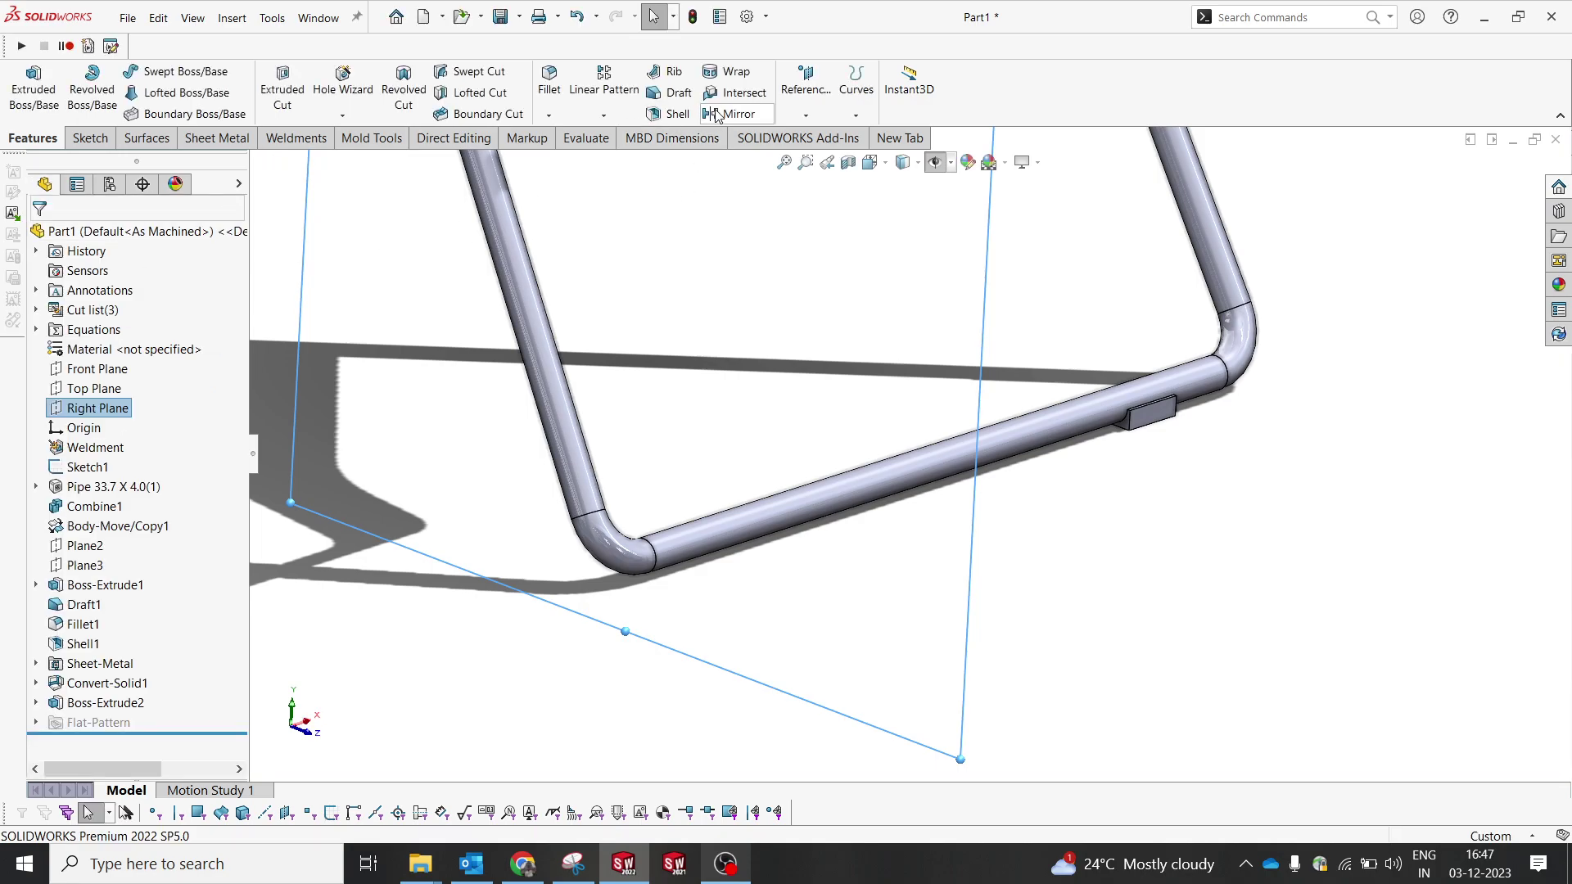
click(731, 114)
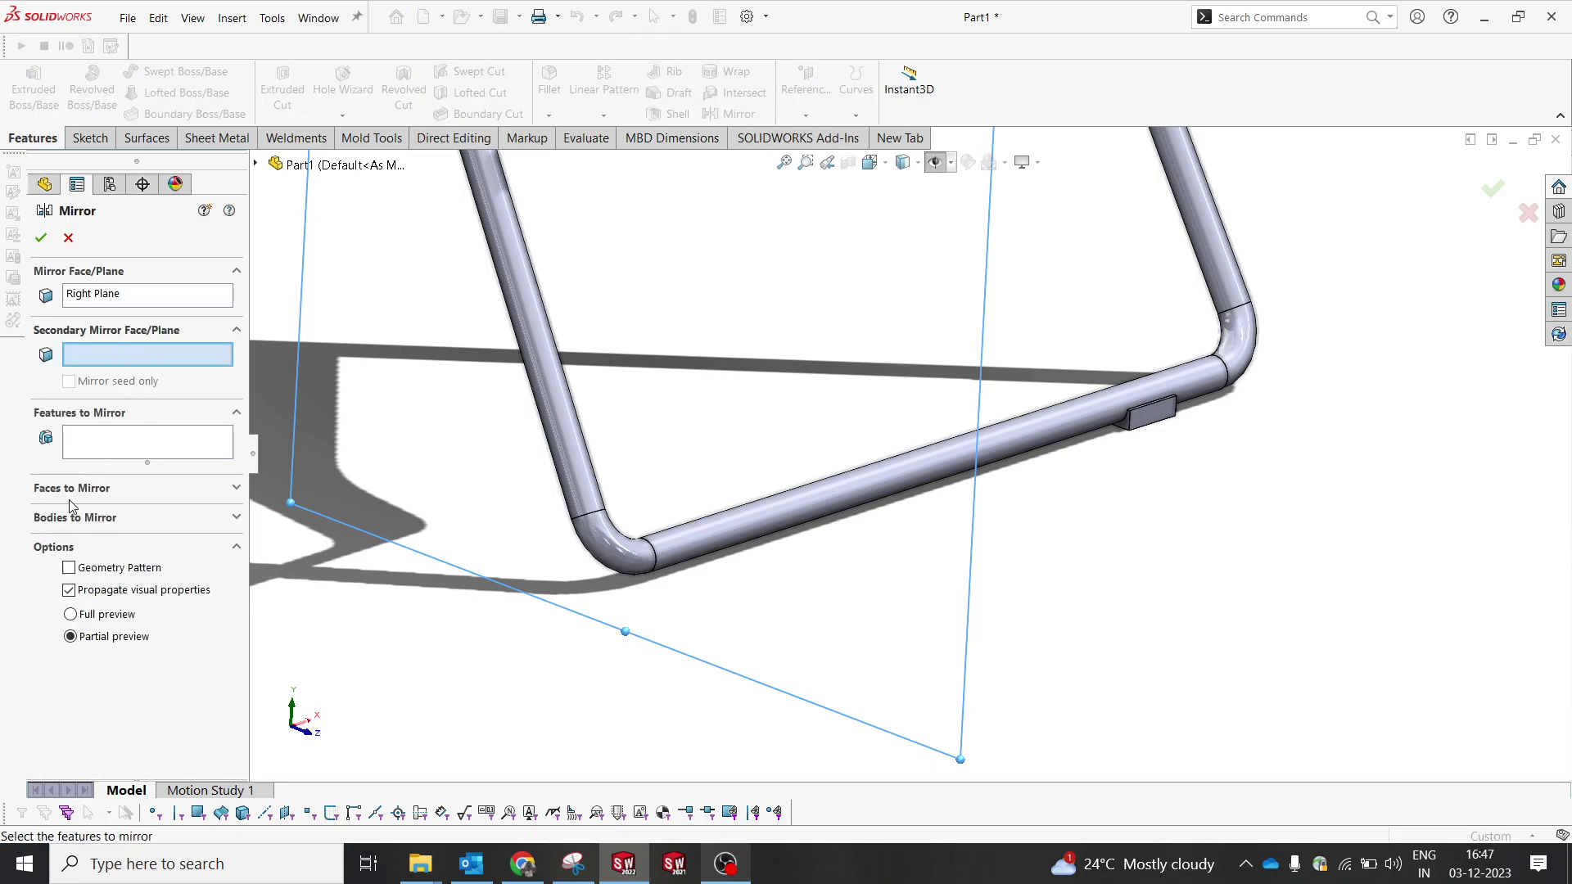
click(77, 518)
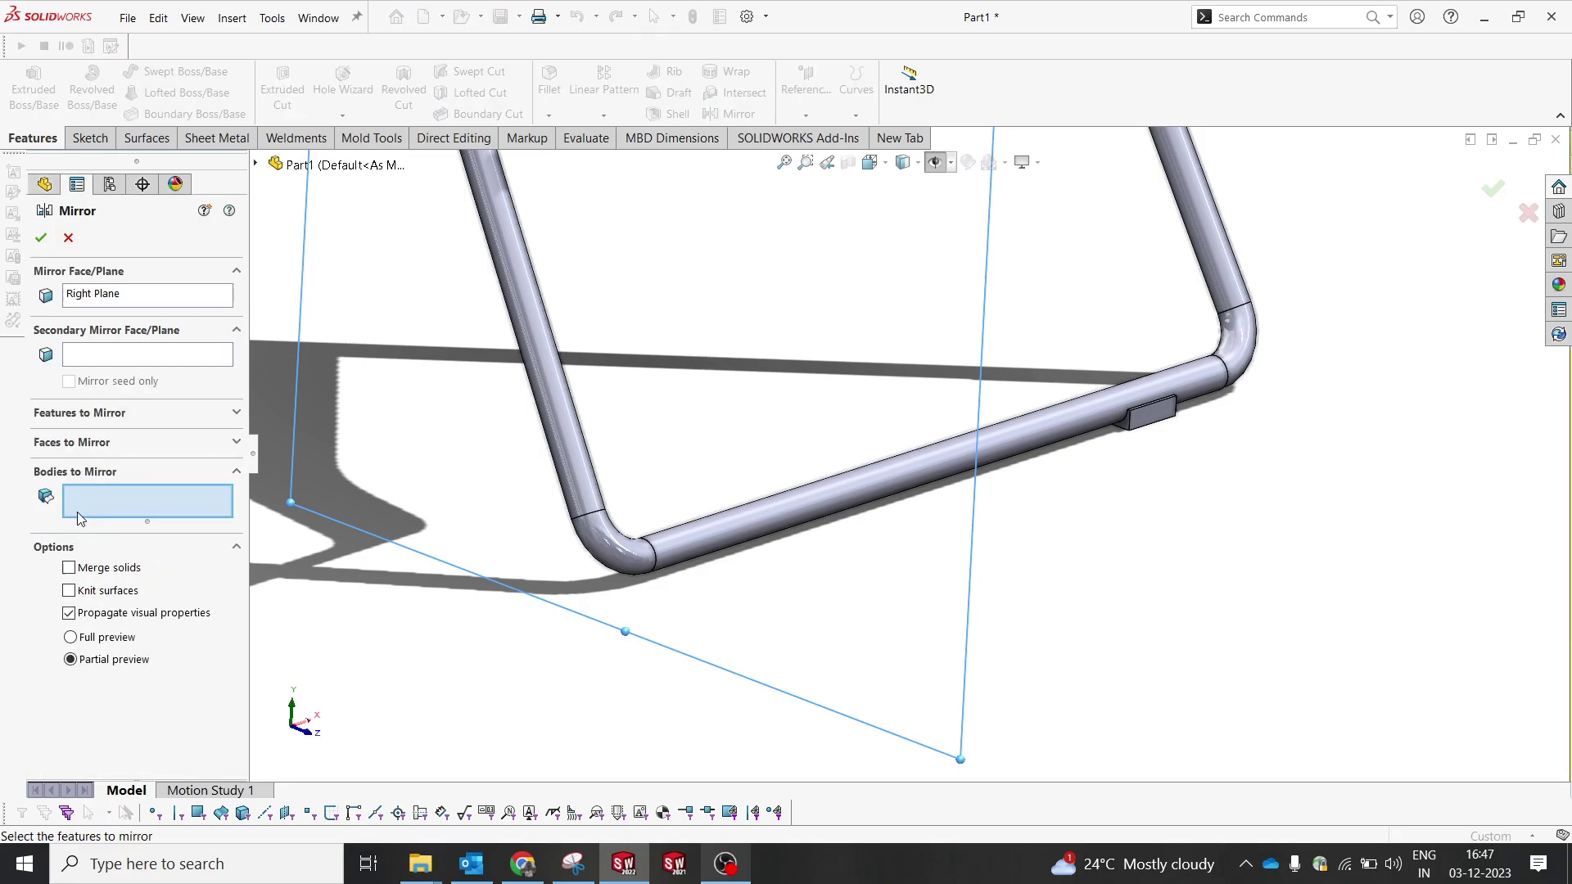
click(1145, 423)
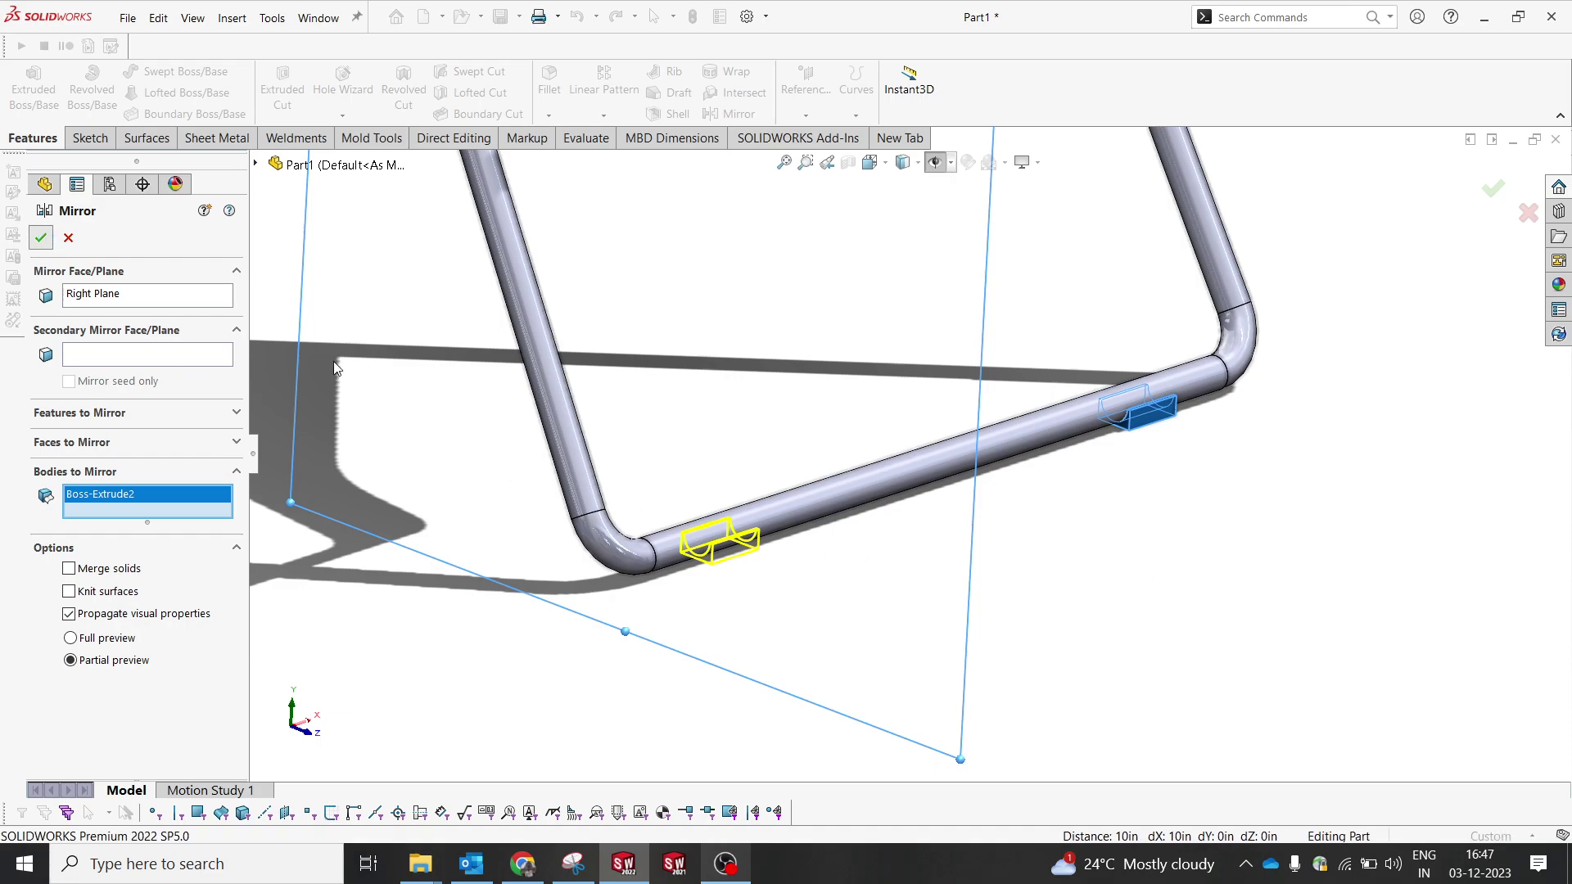
click(41, 239)
- Apply a white body appearance to the pipe frame and the bent sheet metal panel
right_click(746, 517)
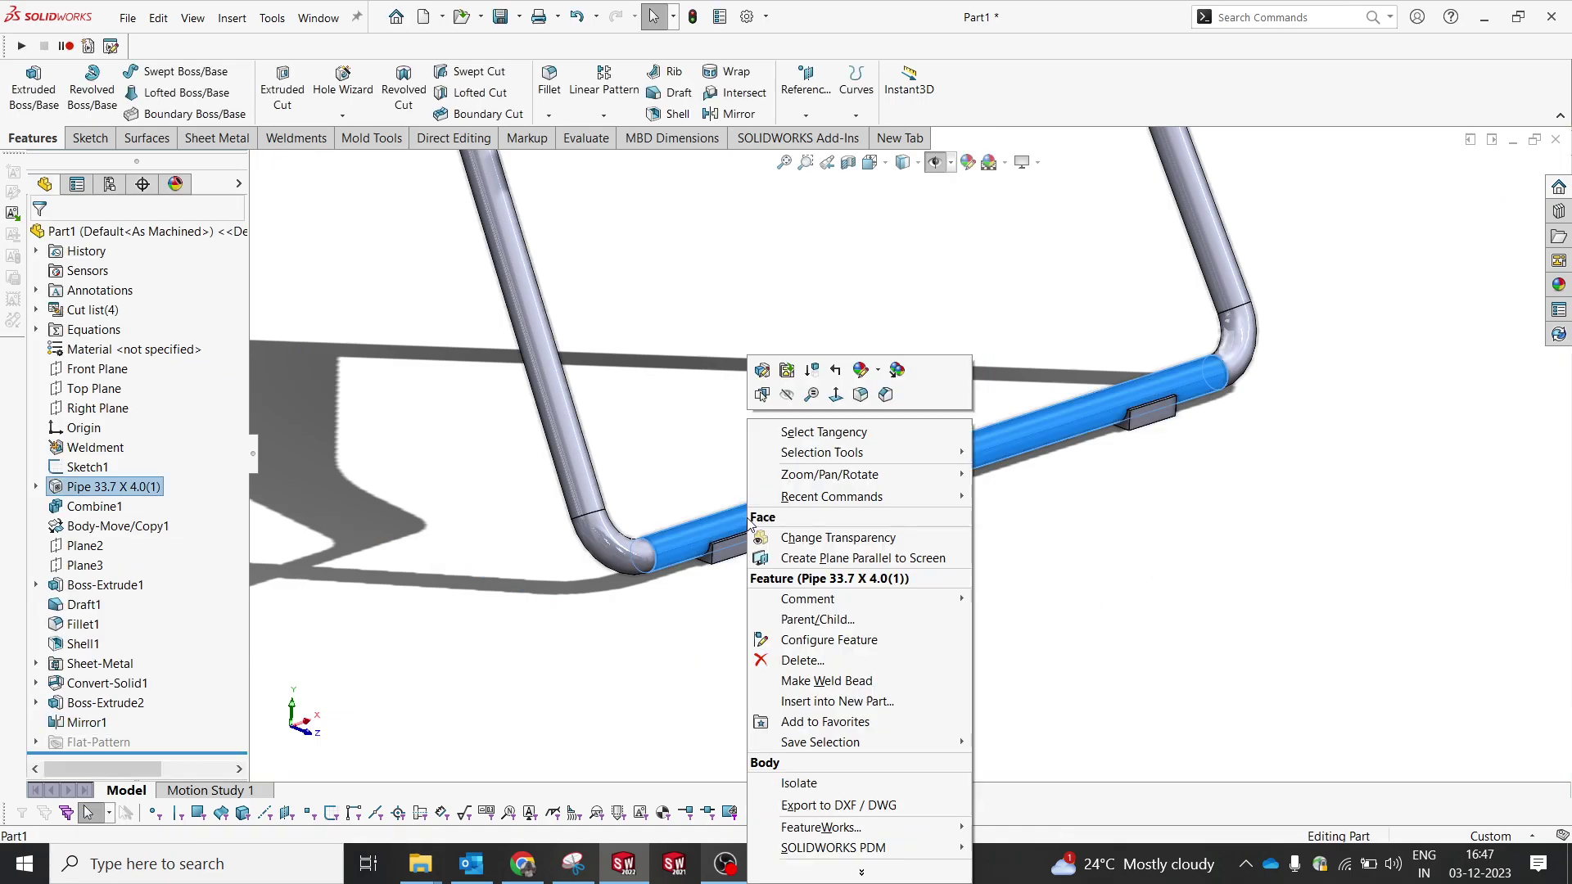
click(878, 374)
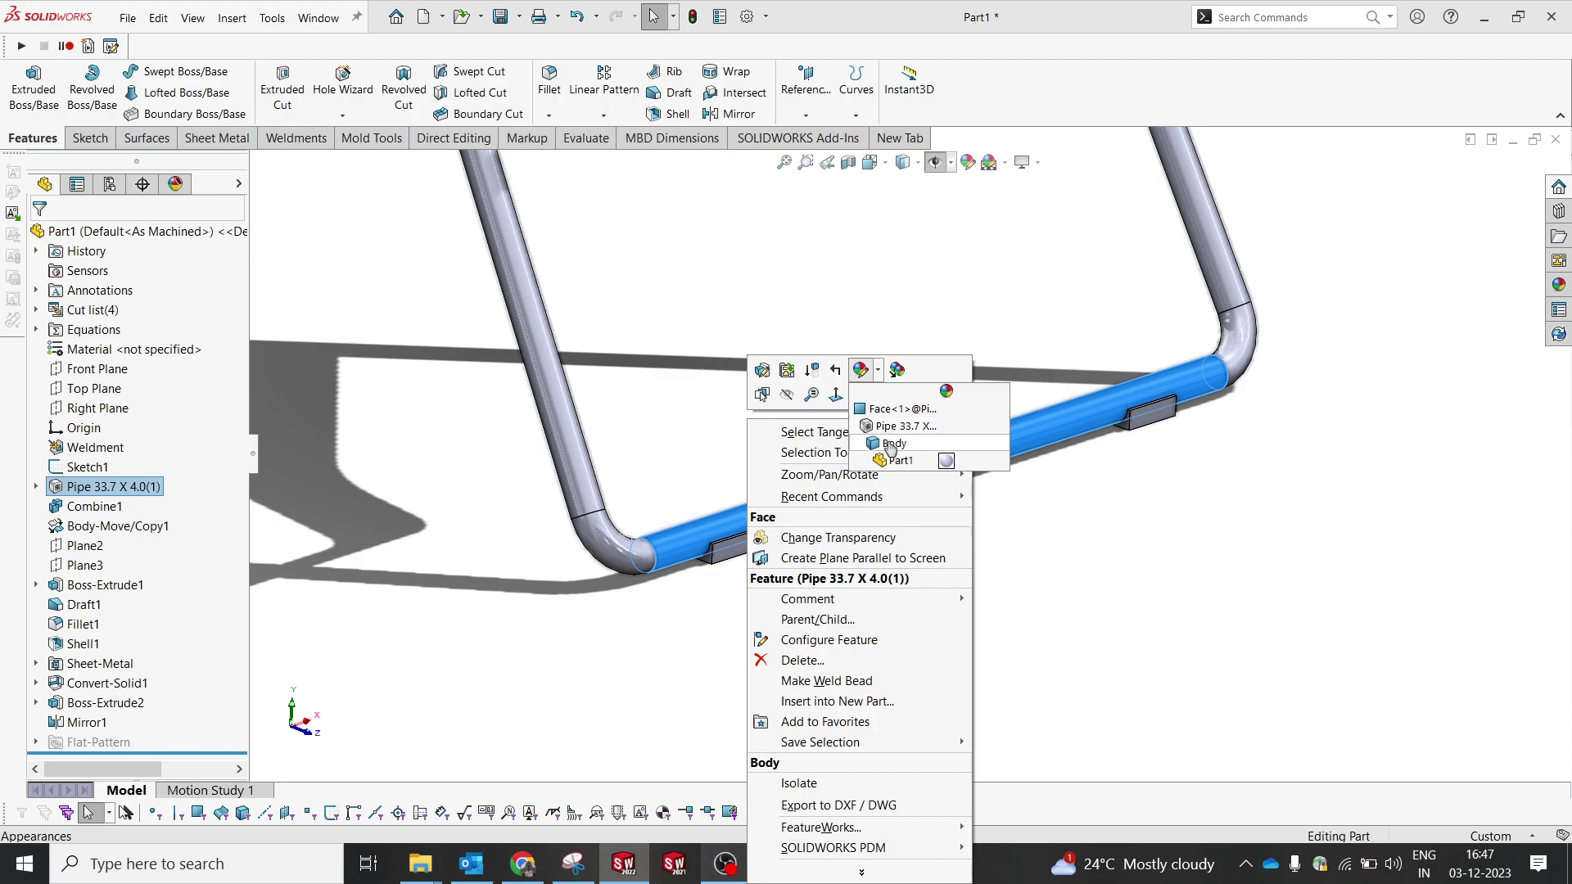
click(884, 441)
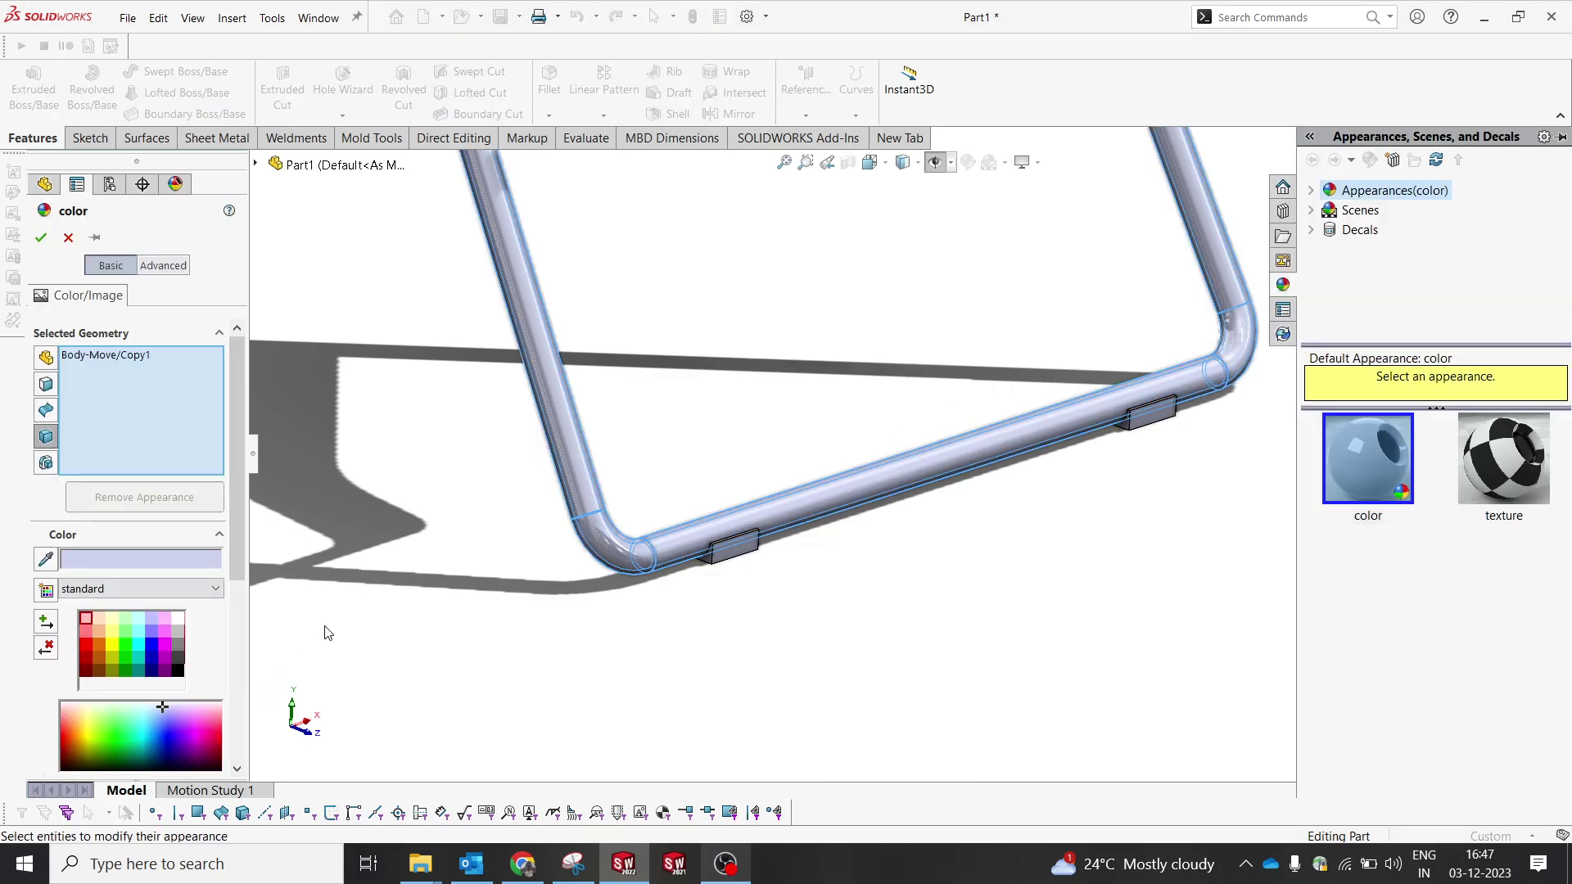
scroll(896, 503, up, 6)
key(f)
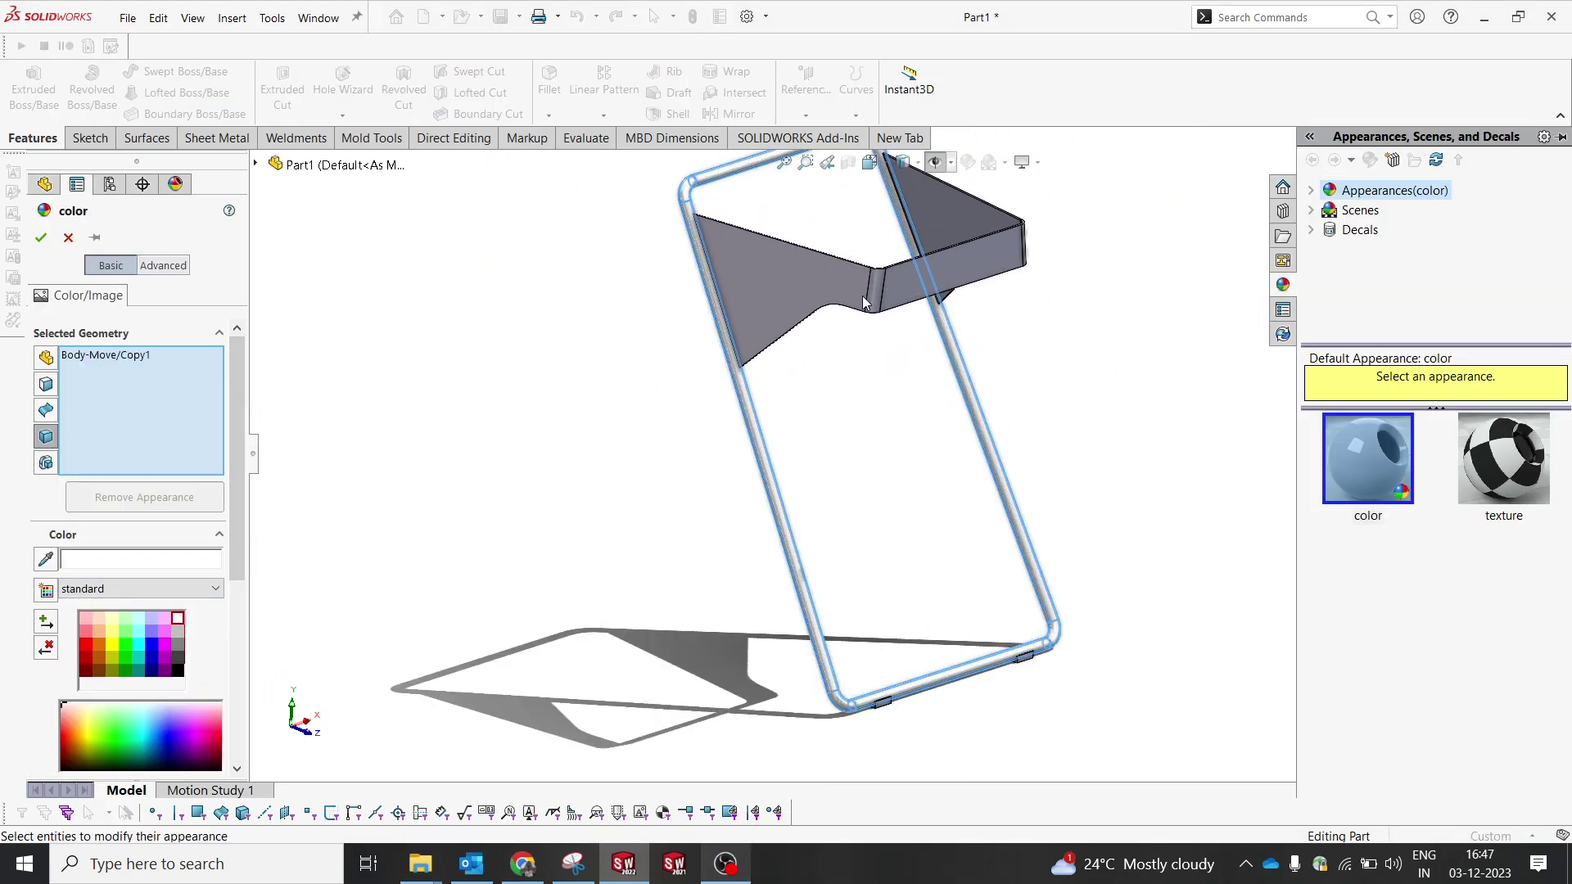
click(800, 277)
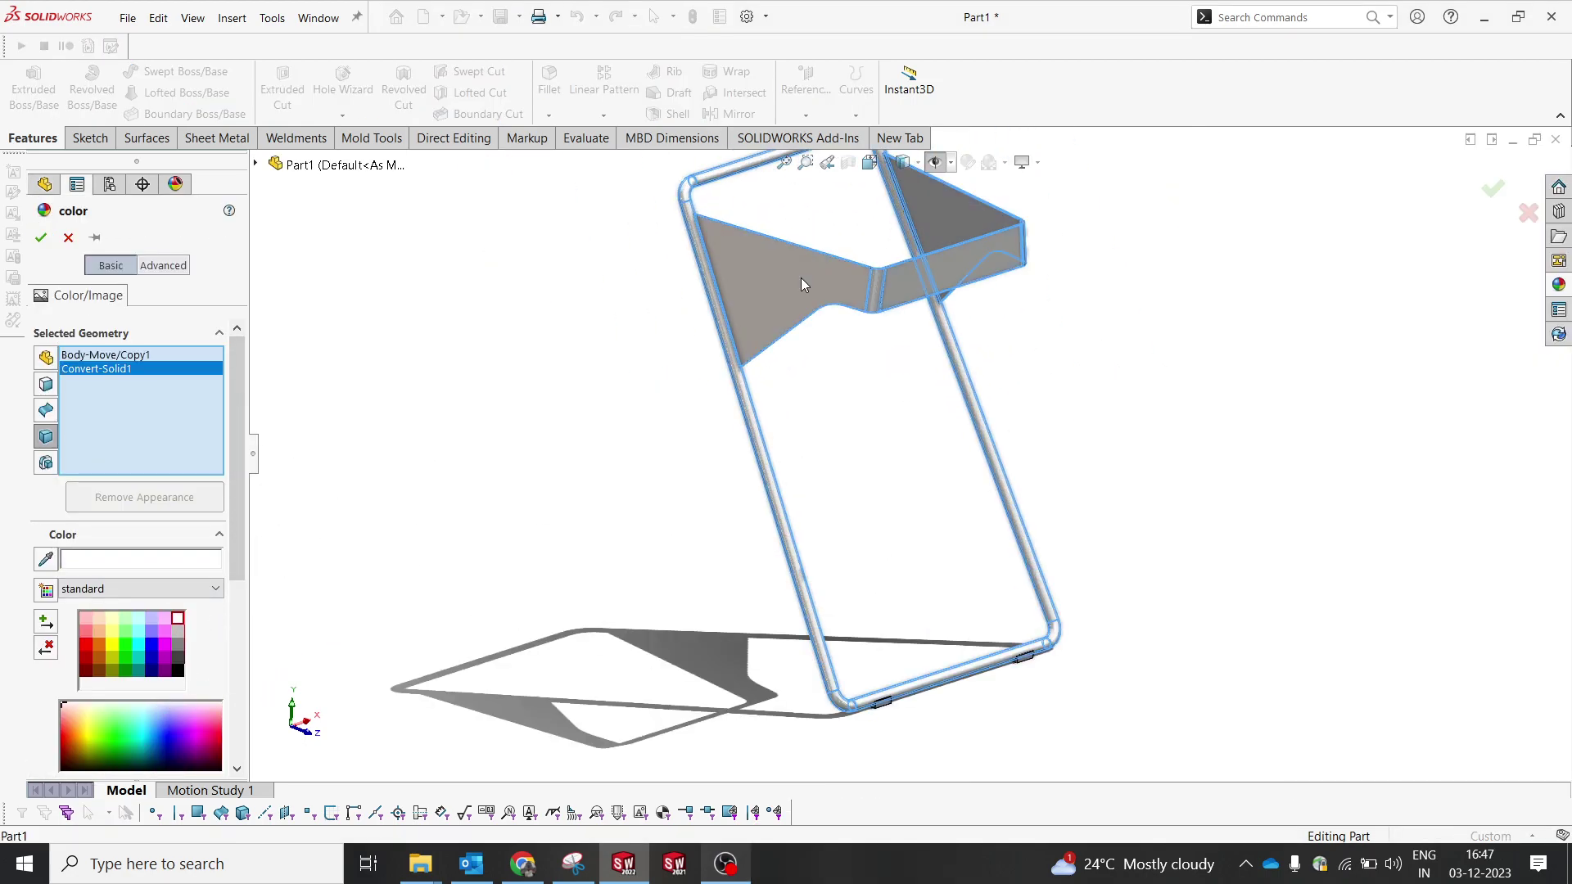
click(41, 239)
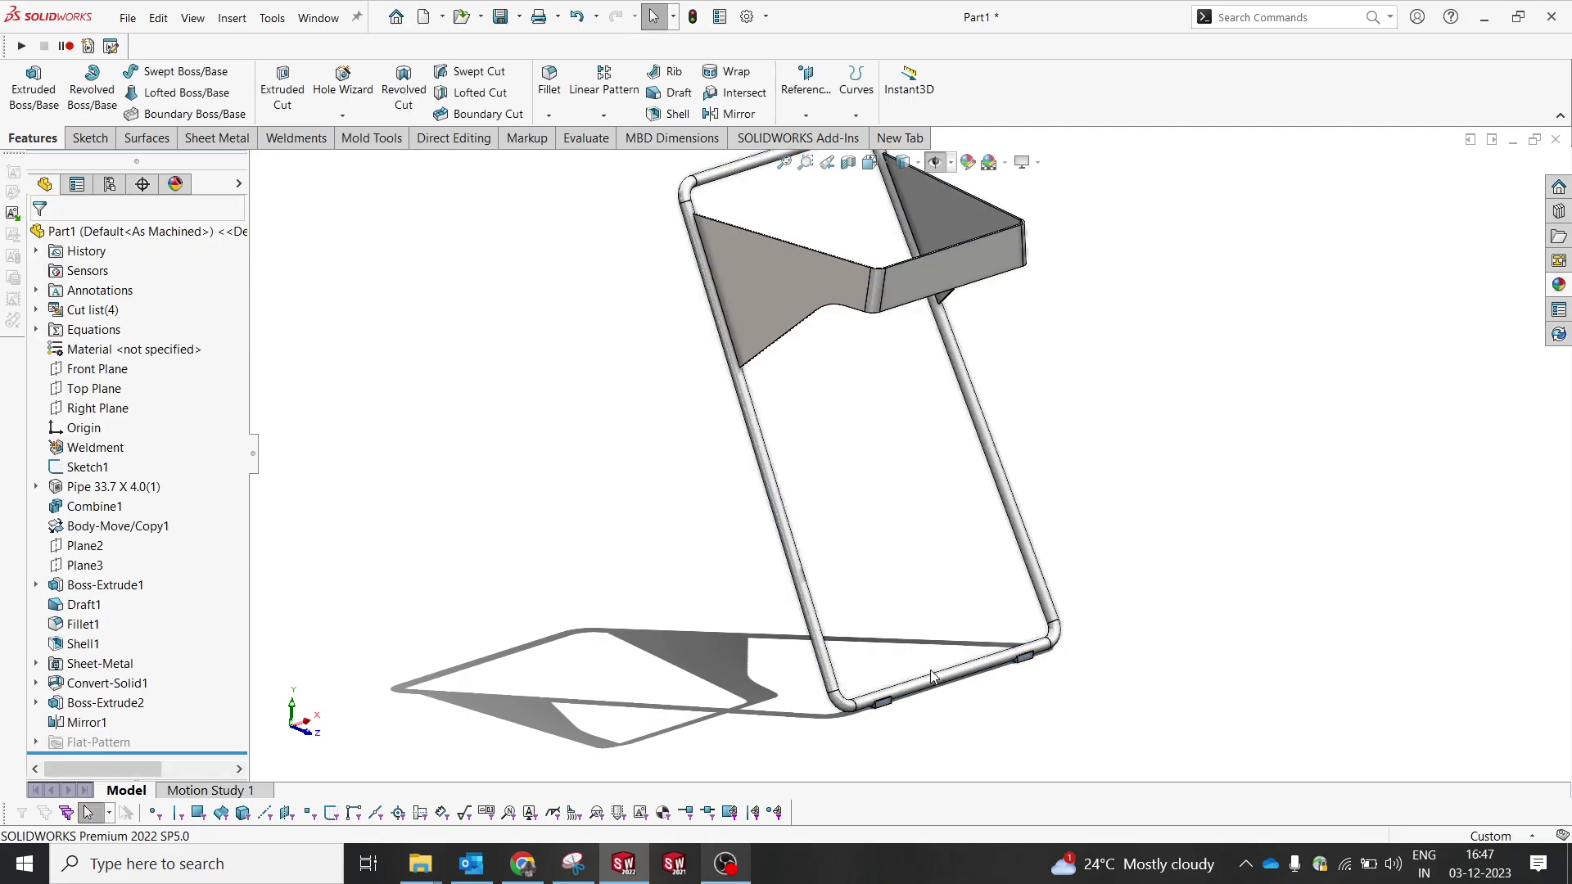
- Apply a dark grey body appearance to both blocks under the bottom pipe
scroll(933, 675, down, 5)
right_click(814, 643)
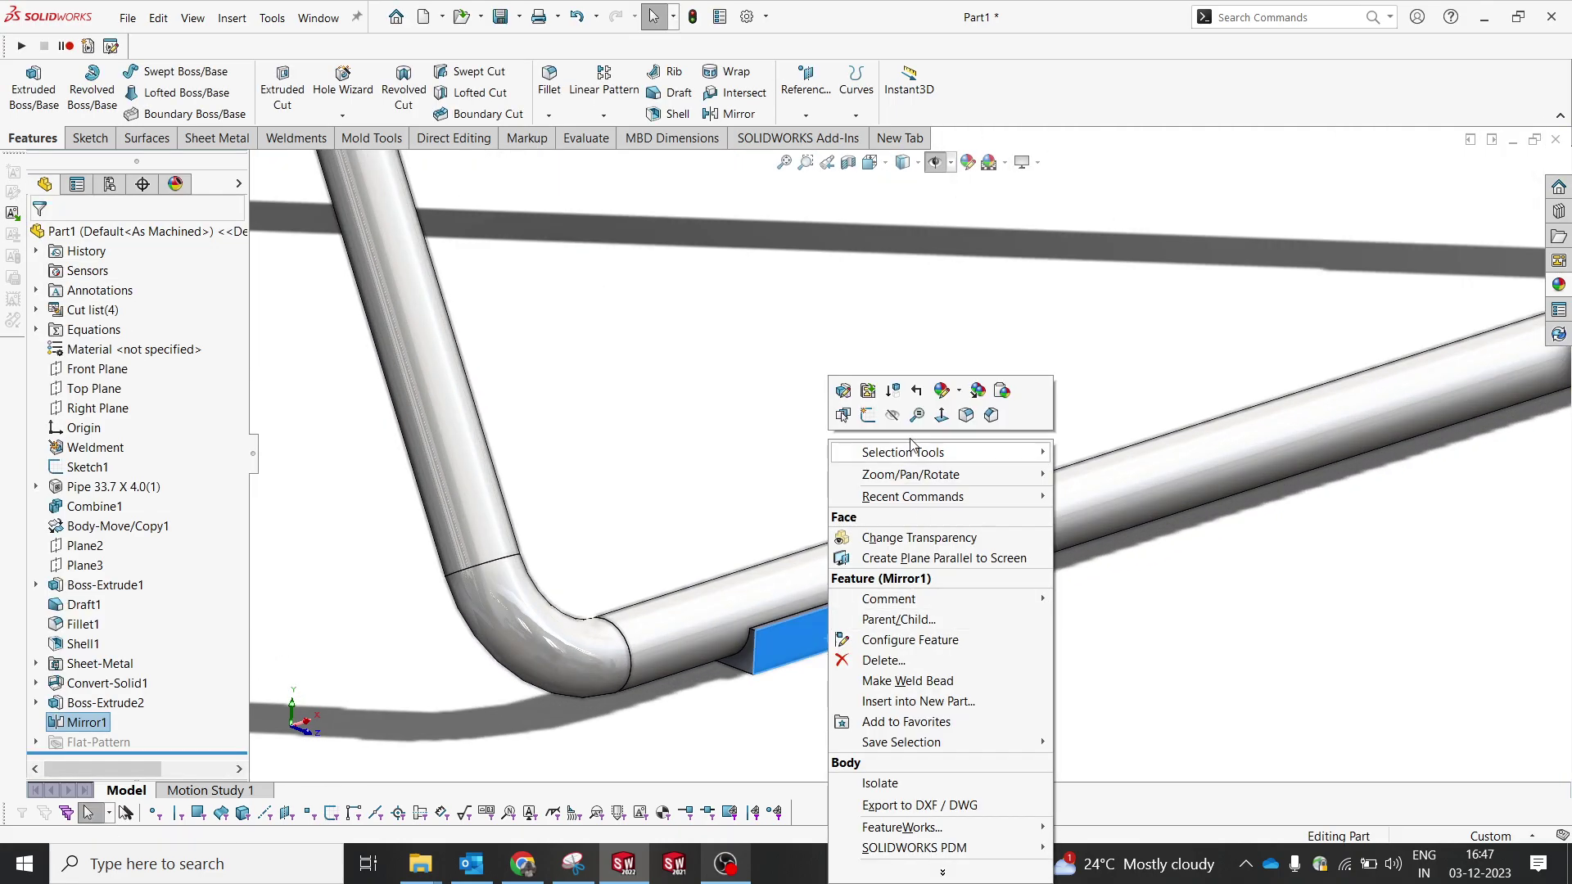
click(958, 393)
click(982, 463)
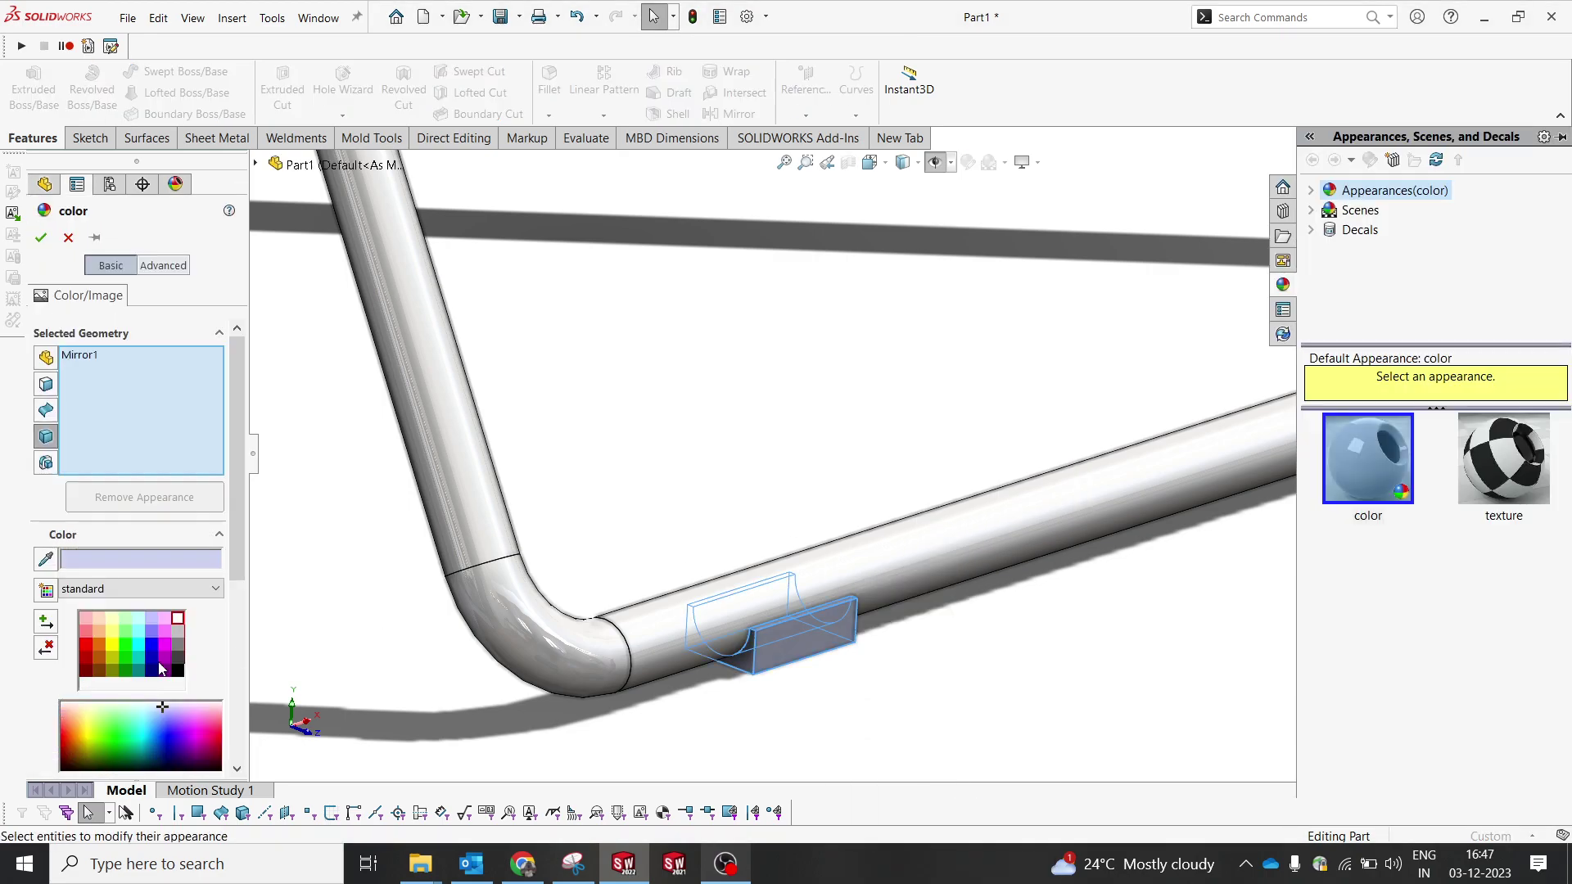
click(179, 660)
scroll(1008, 614, up, 5)
scroll(1195, 408, down, 5)
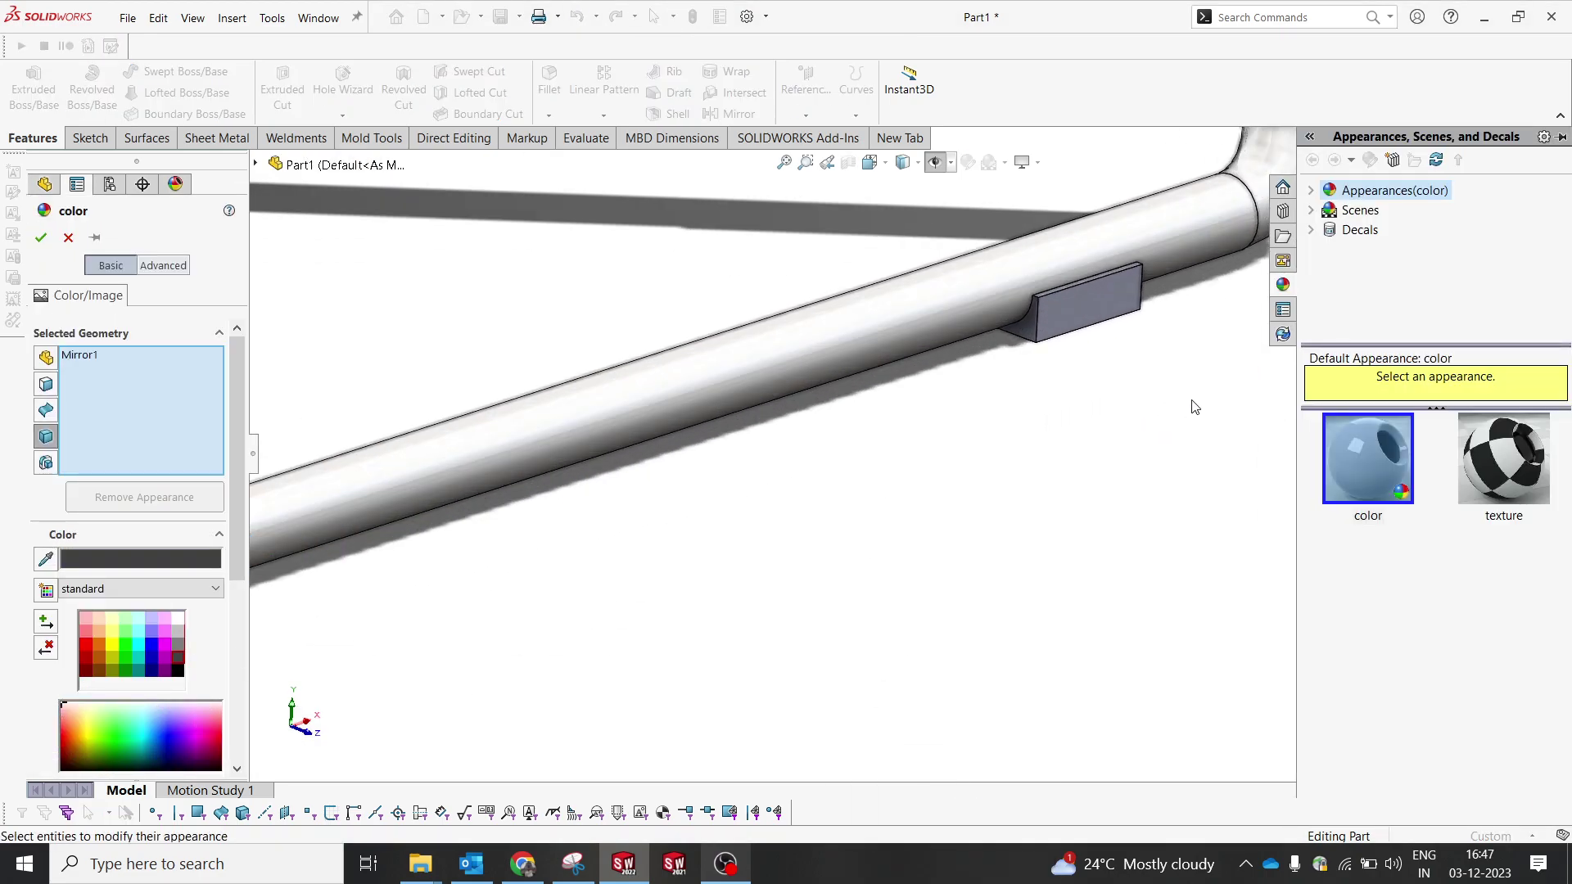
click(1081, 331)
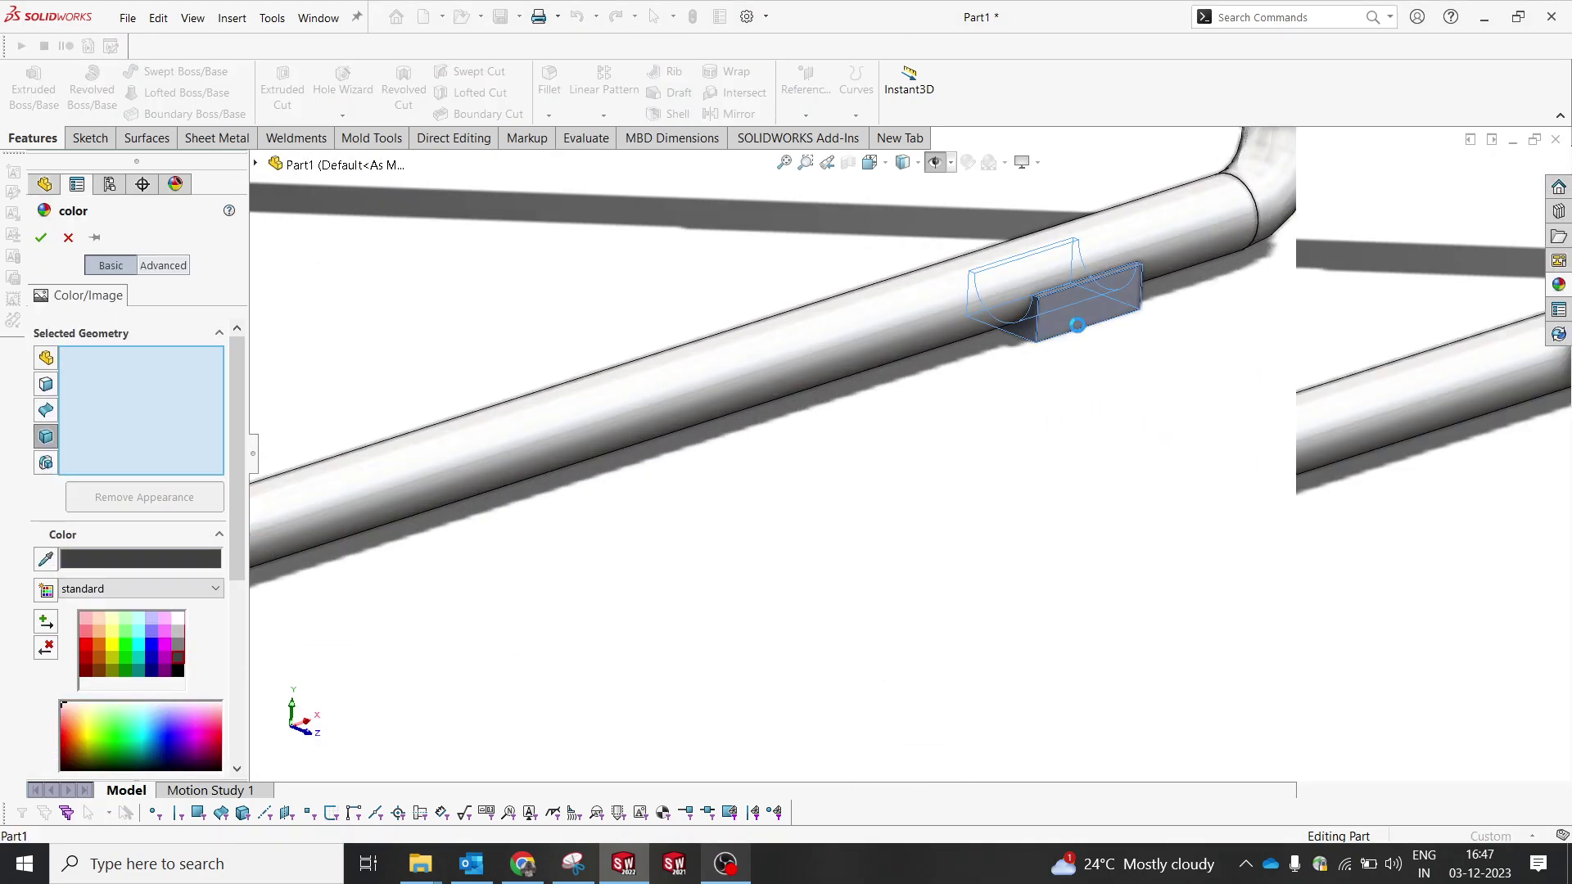
click(41, 239)
- Inspect the dark grey blocks under the bottom pipe and the whole coloured frame
scroll(1196, 602, up, 6)
scroll(1020, 415, down, 1)
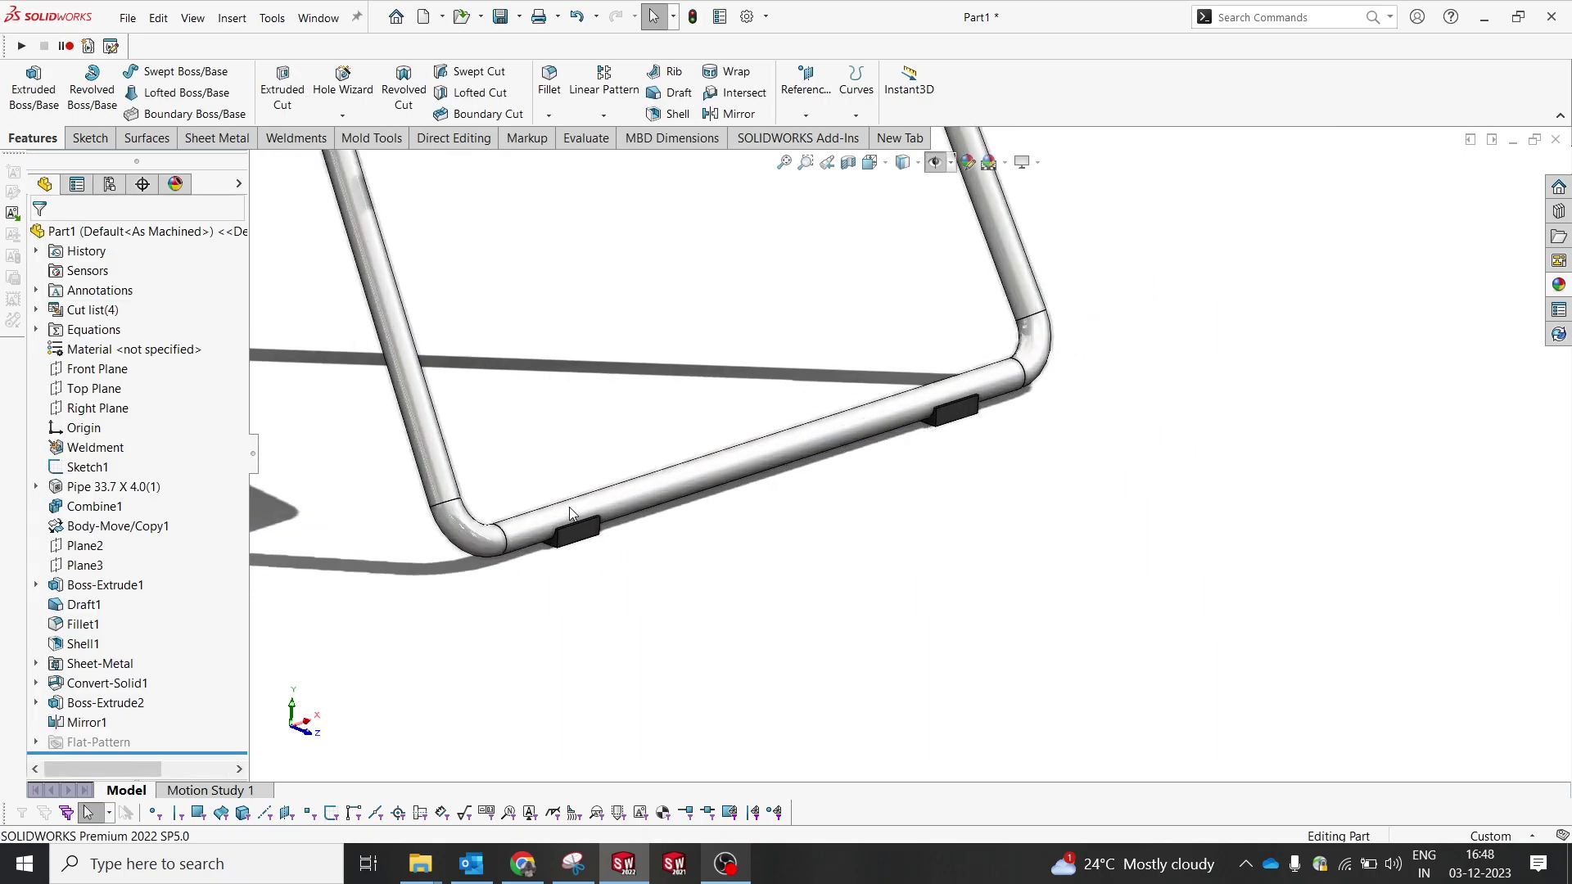
scroll(573, 516, down, 3)
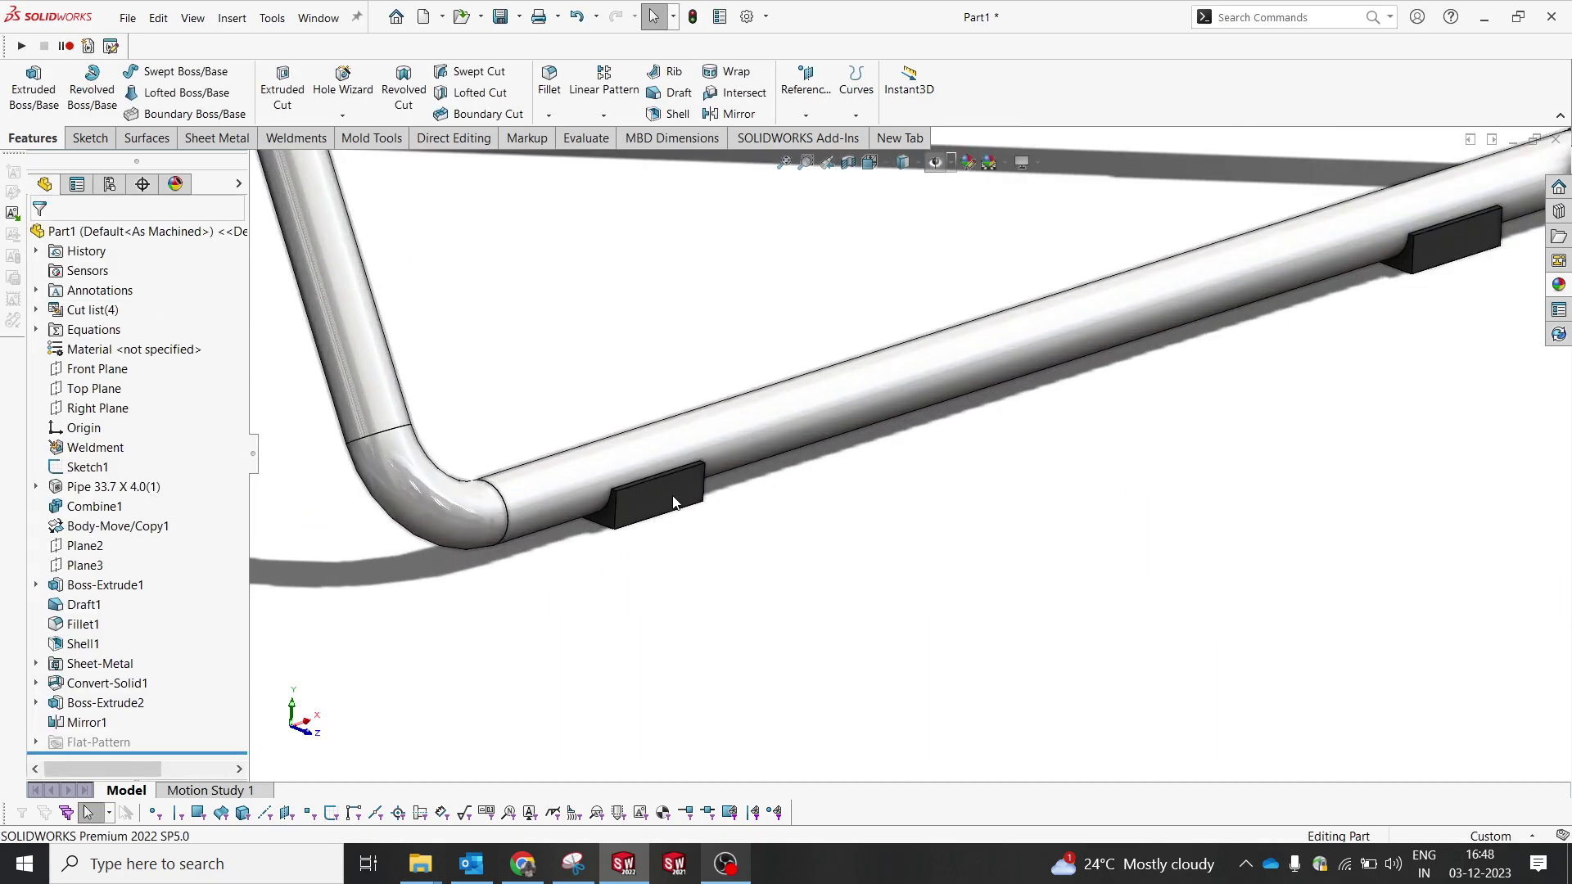
scroll(1428, 312, up, 12)
scroll(879, 314, down, 4)
middle_drag(878, 341, 922, 307)
scroll(916, 310, up, 3)
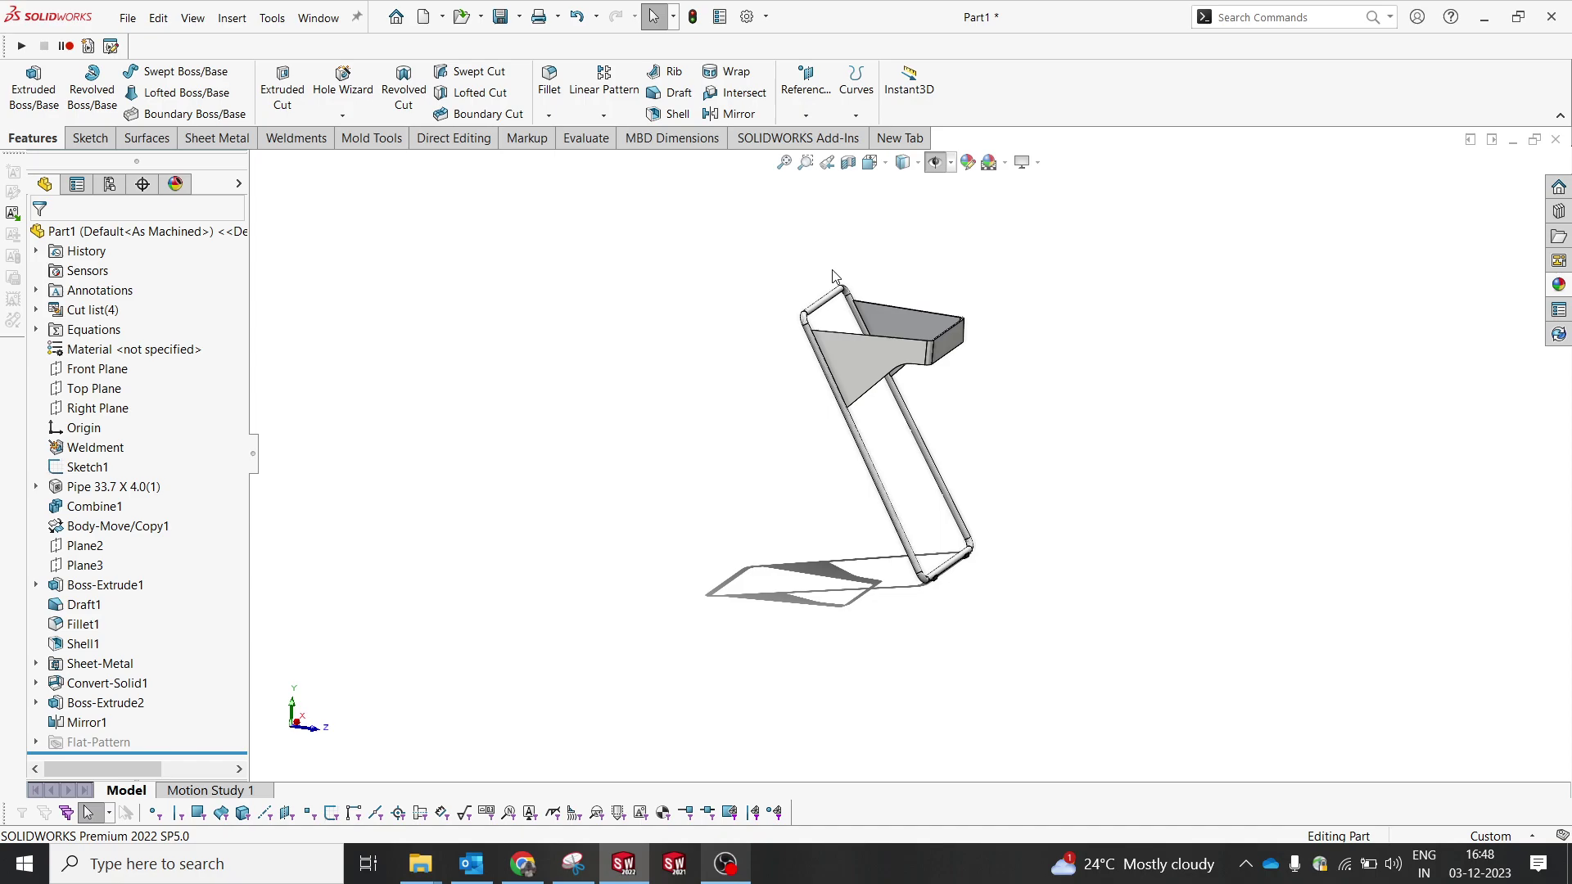
- Create a reference plane offset 50 in from the Front Plane, with the offset flipped to the side behind the frame
click(81, 375)
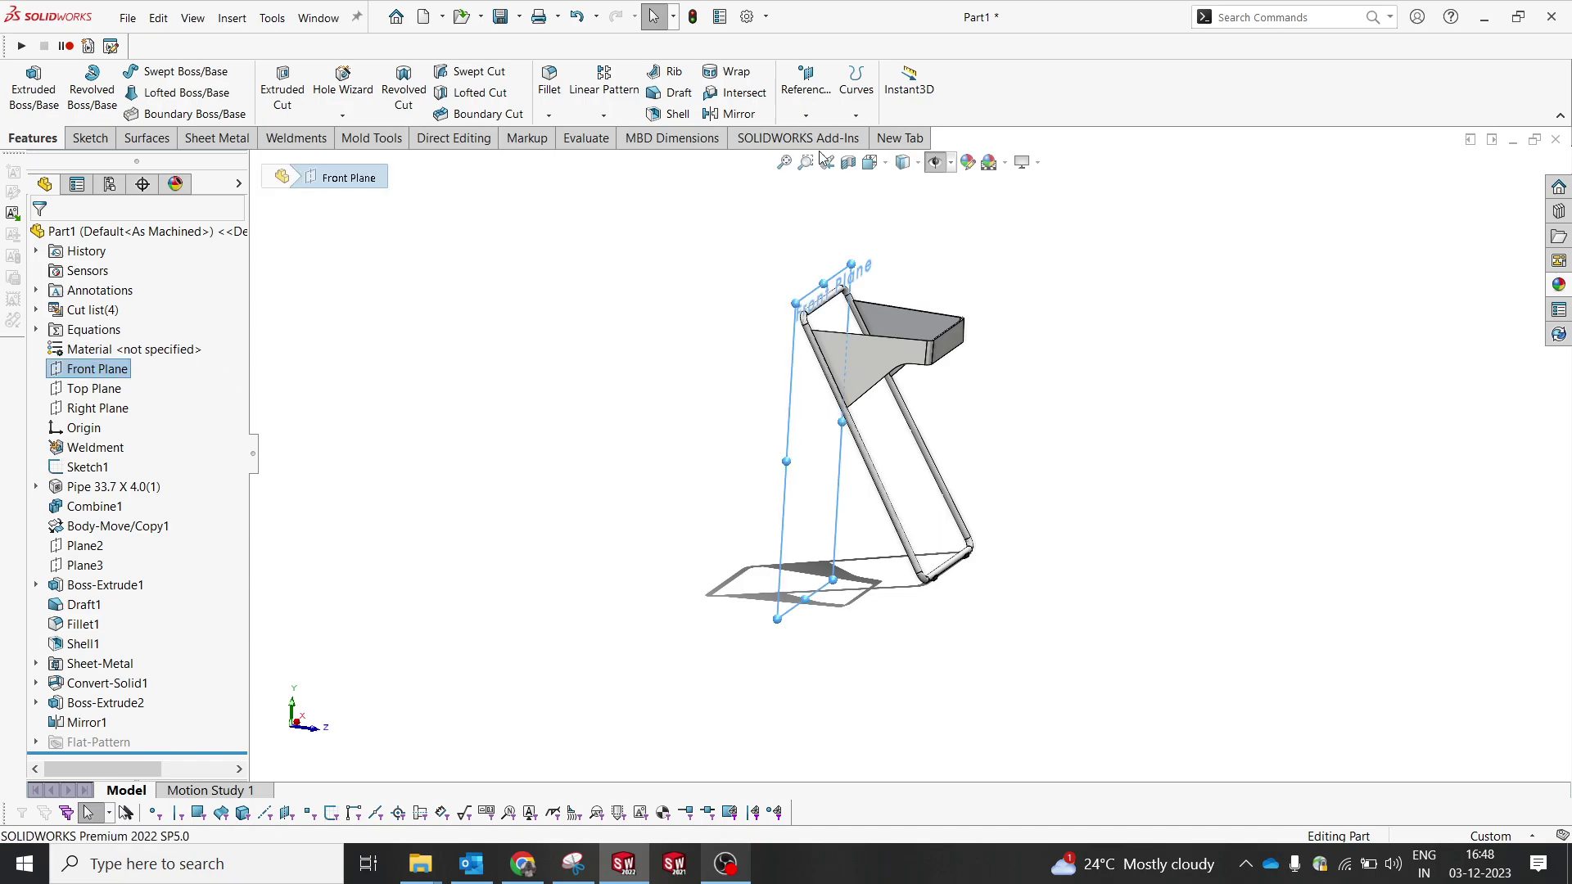
click(807, 89)
click(811, 139)
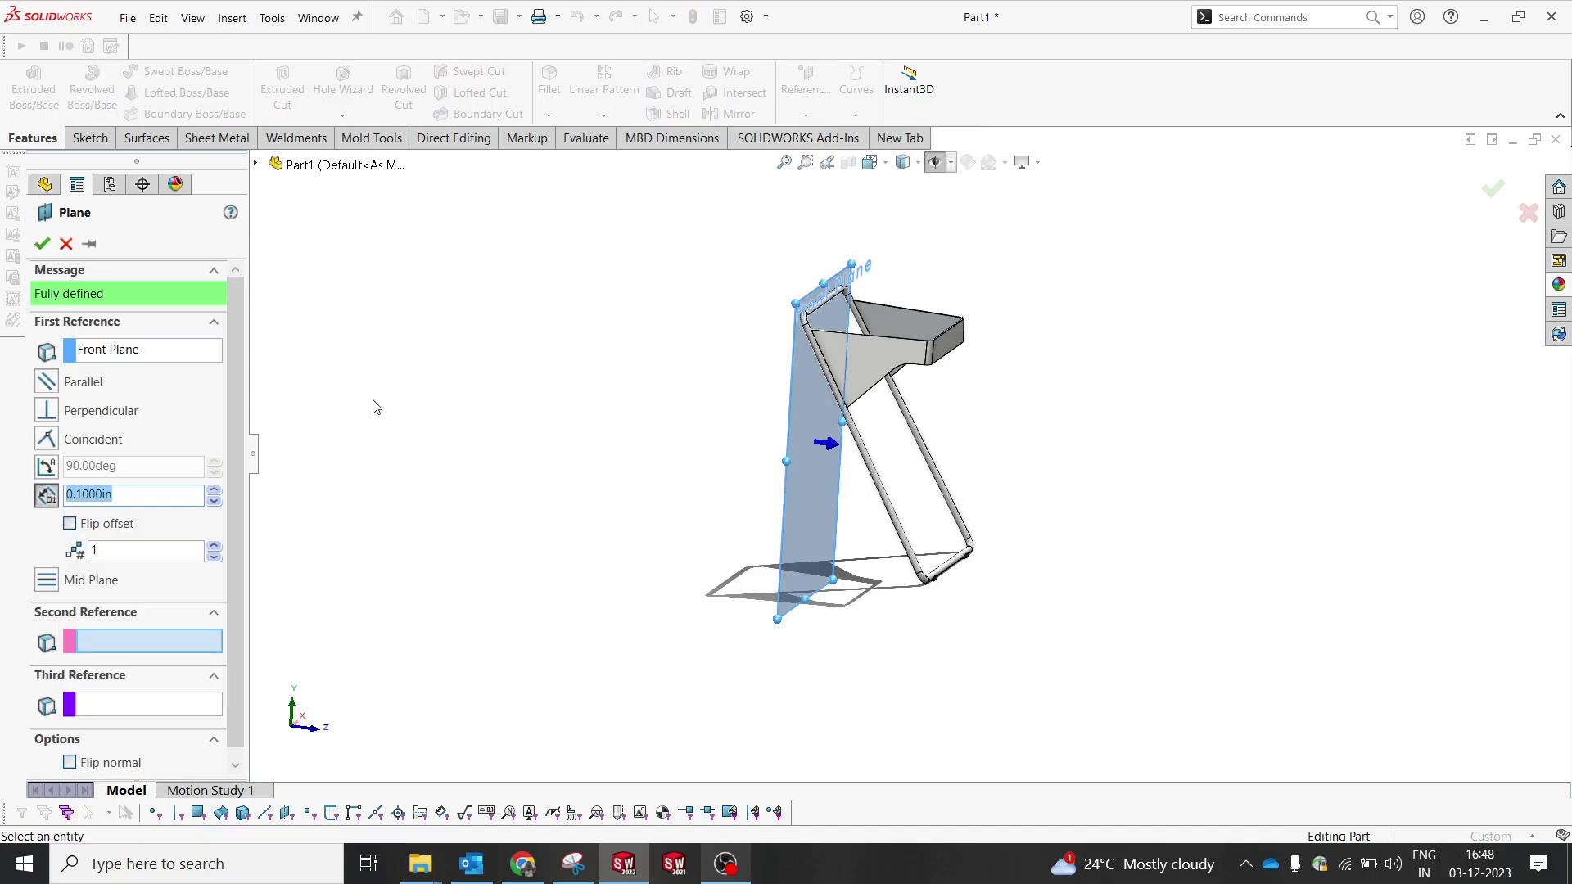
text(50)
key(Return)
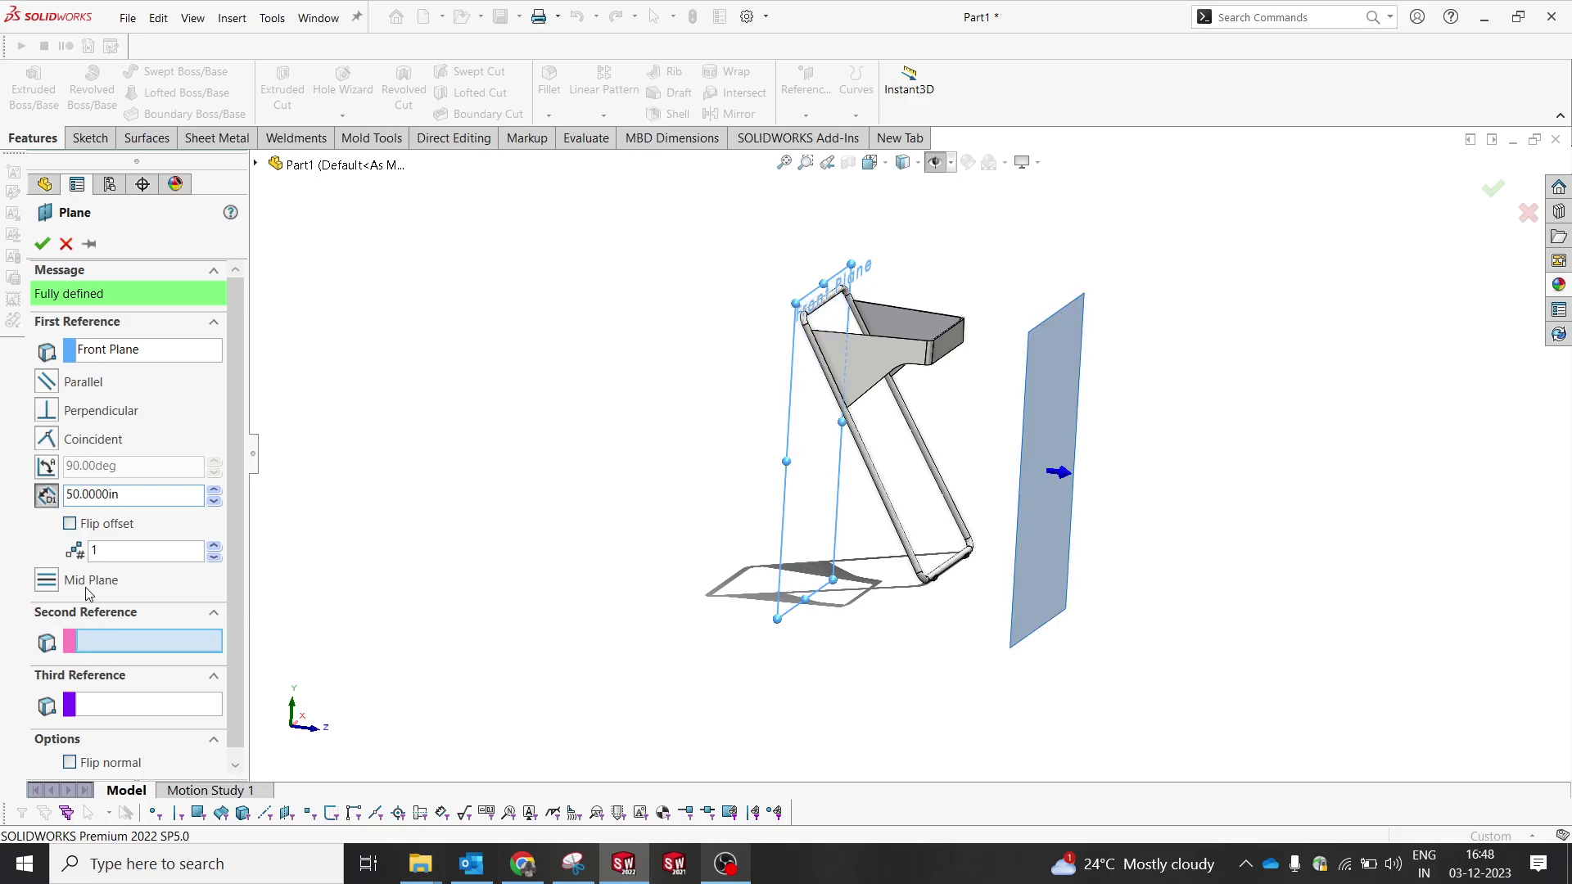
click(107, 528)
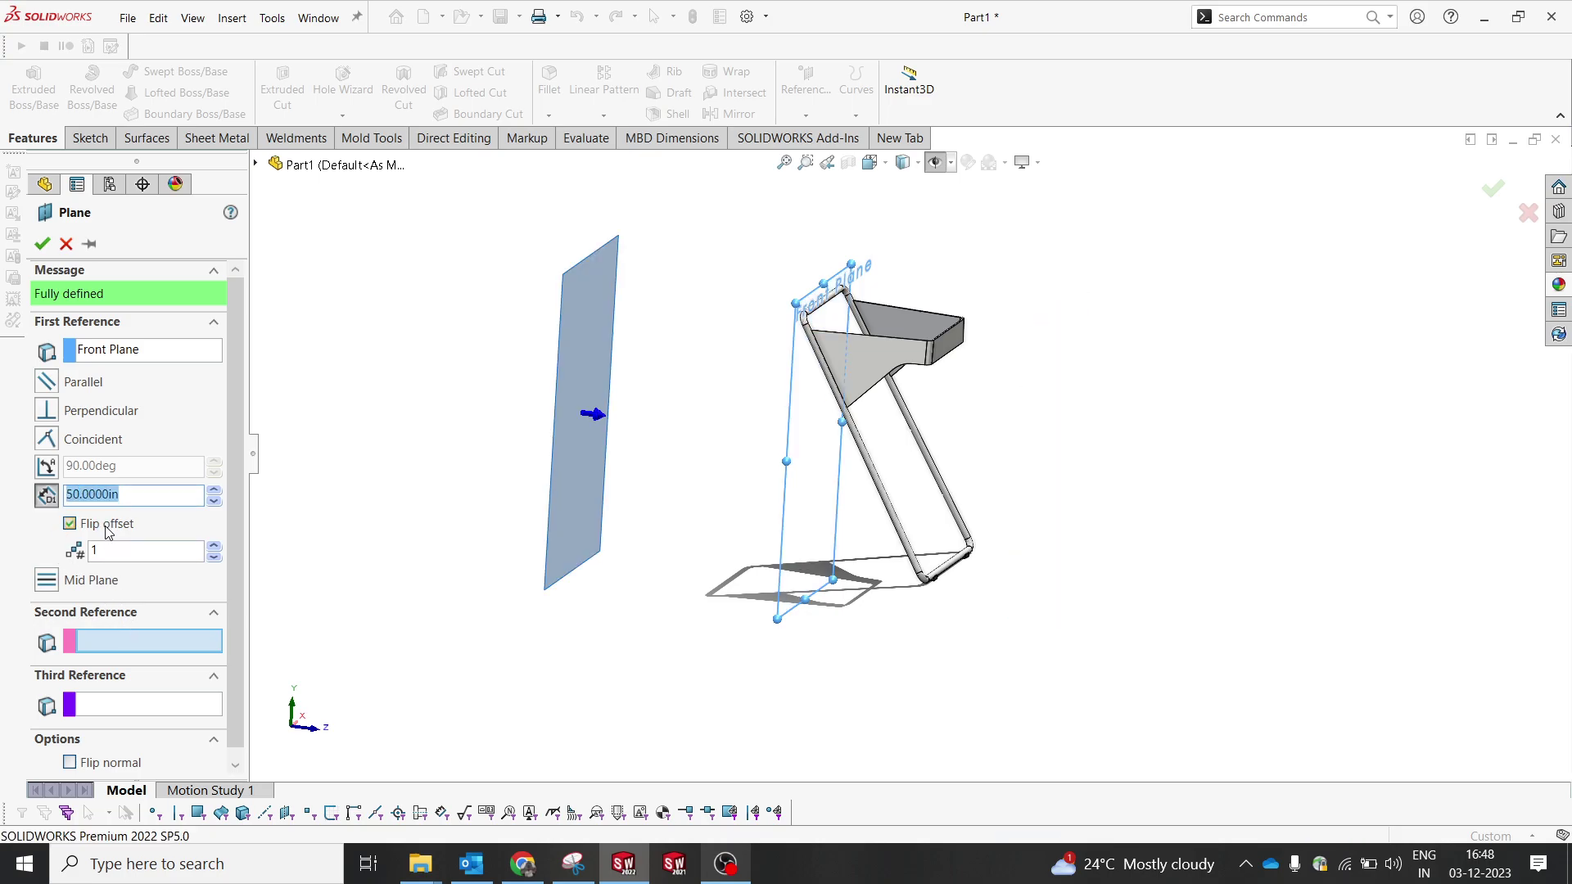
click(42, 243)
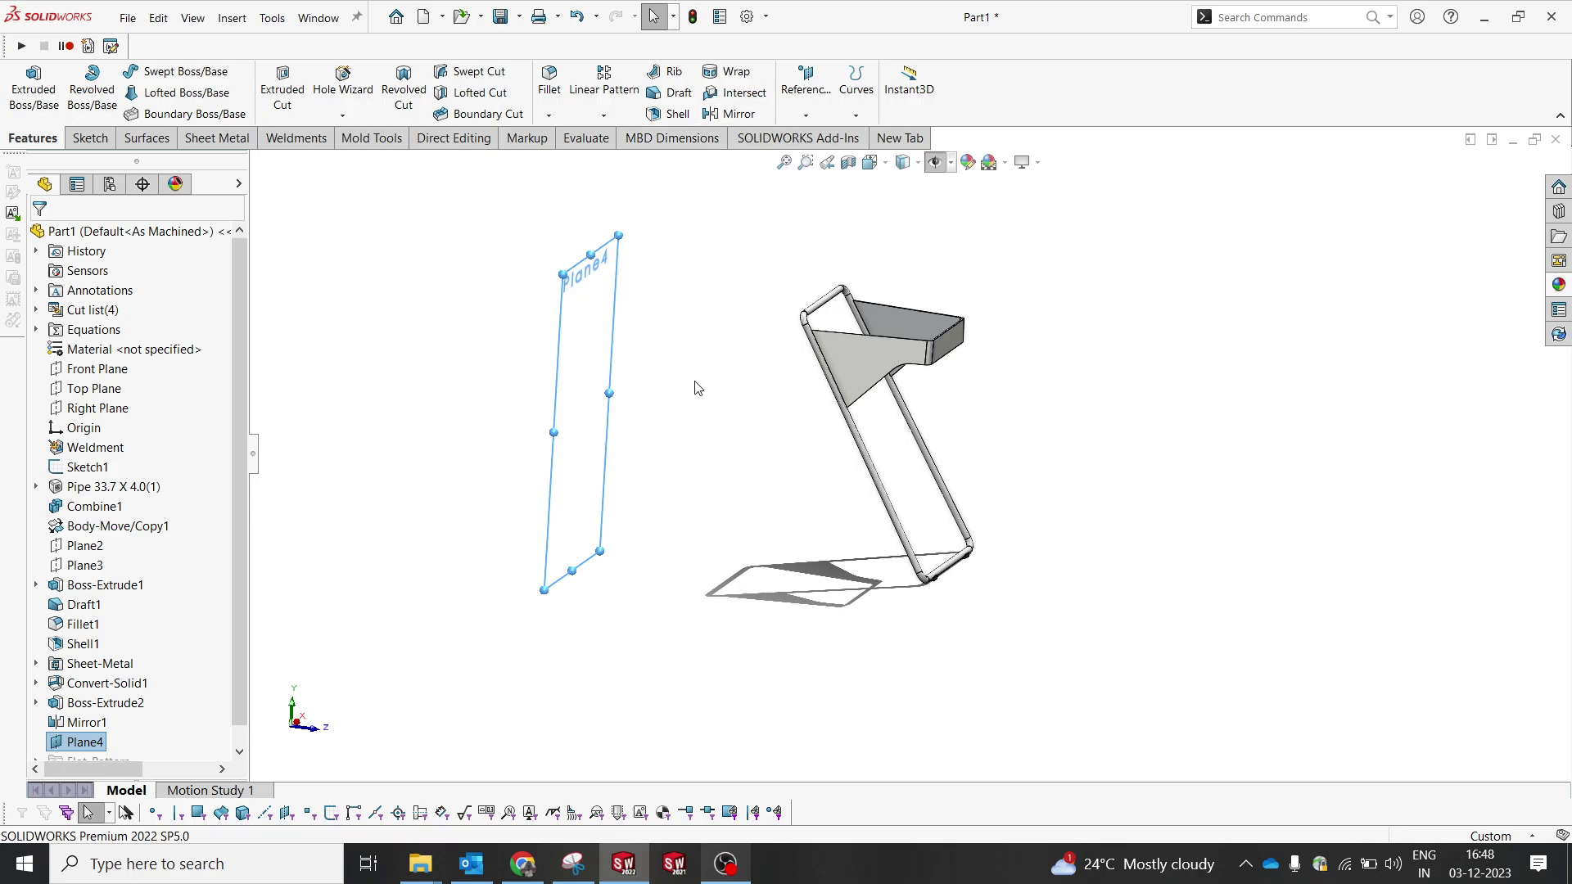
- Start mirroring bodies about the new offset plane and try selecting the pipe frame alone, then all bodies with a selection box
click(731, 114)
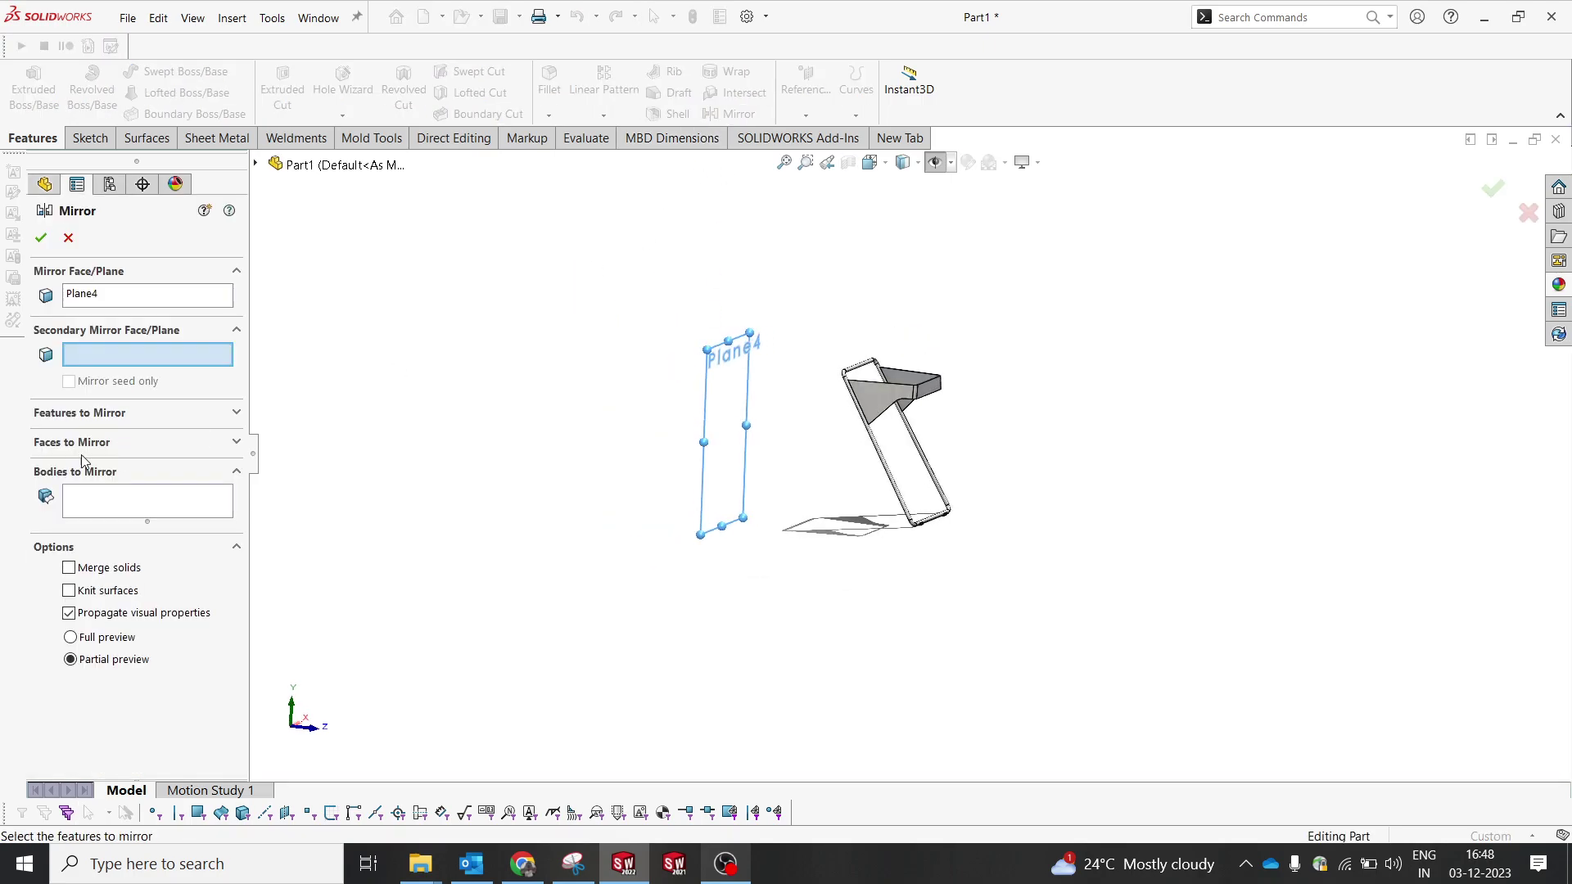
click(98, 499)
scroll(866, 395, down, 5)
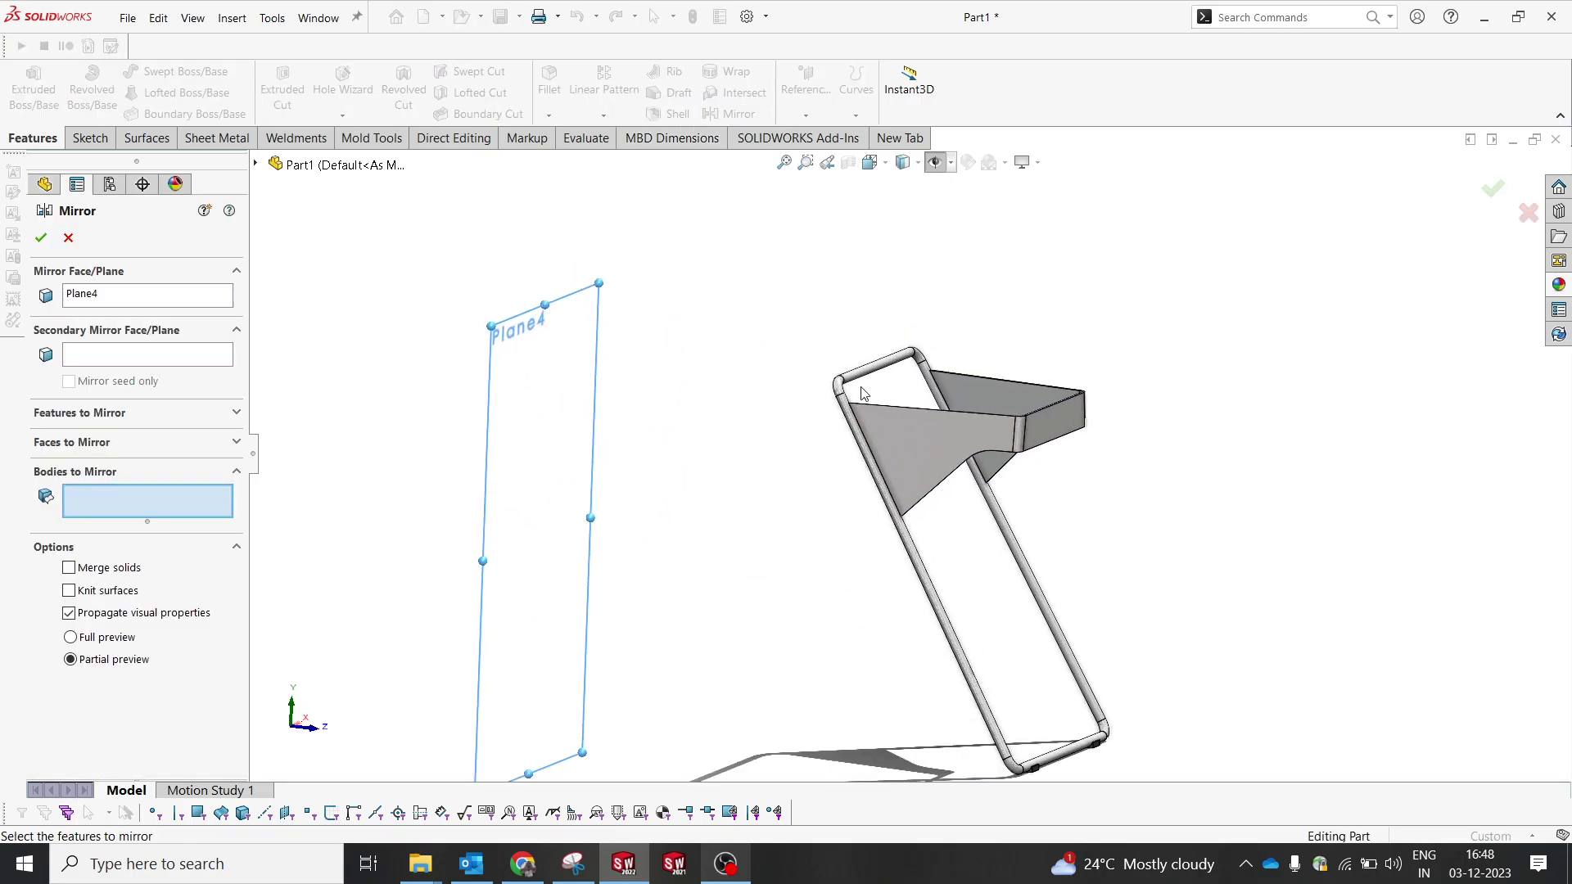
click(892, 465)
scroll(900, 458, up, 4)
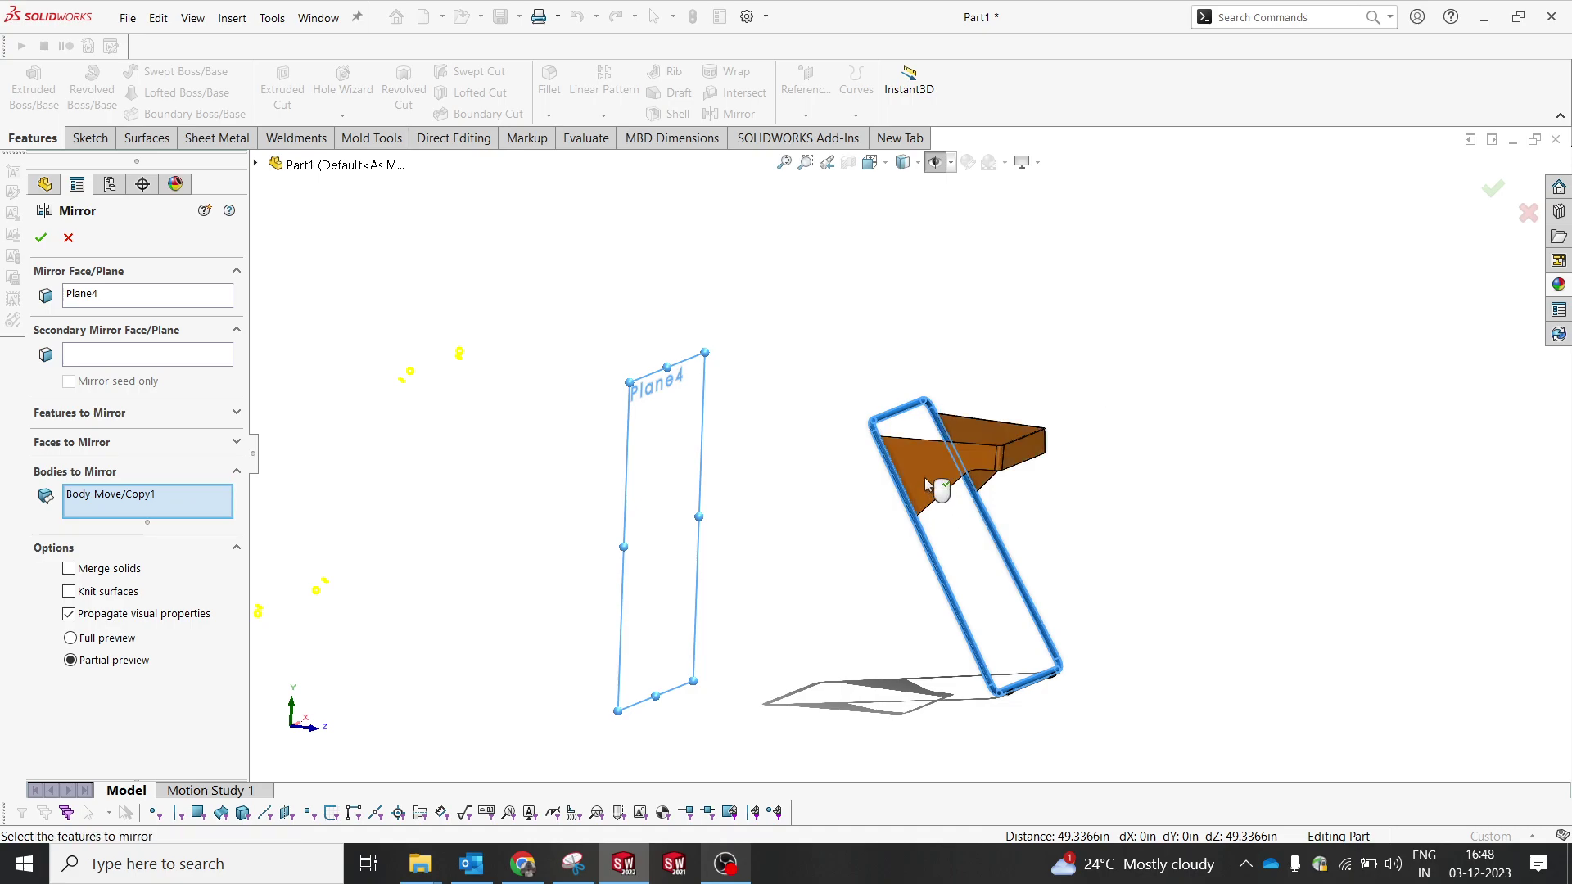
right_click(197, 496)
click(294, 503)
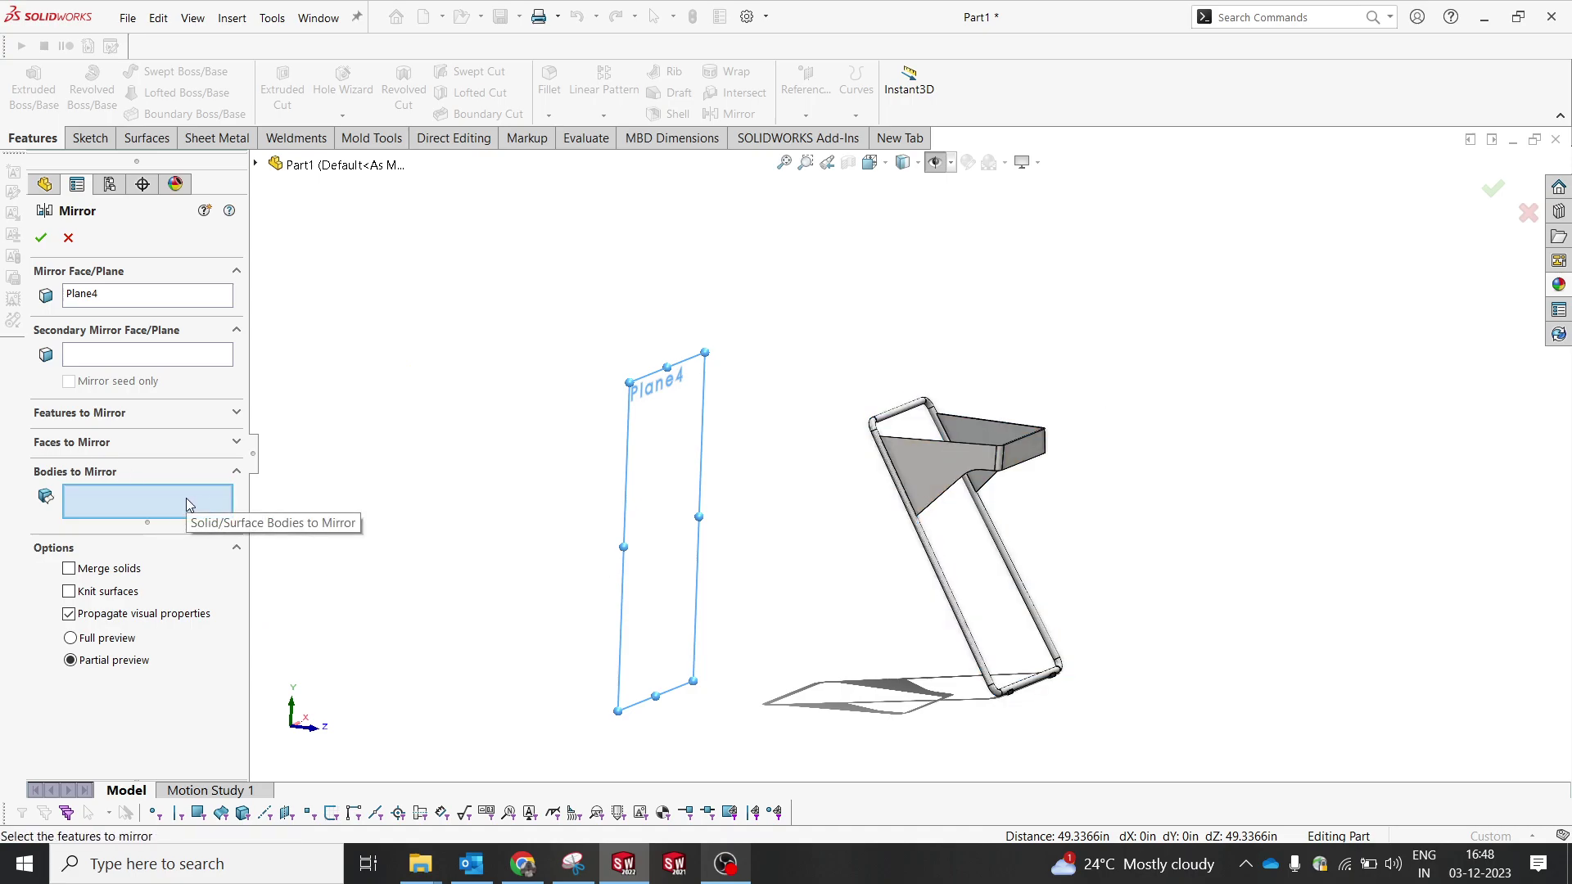
drag(819, 338, 1154, 755)
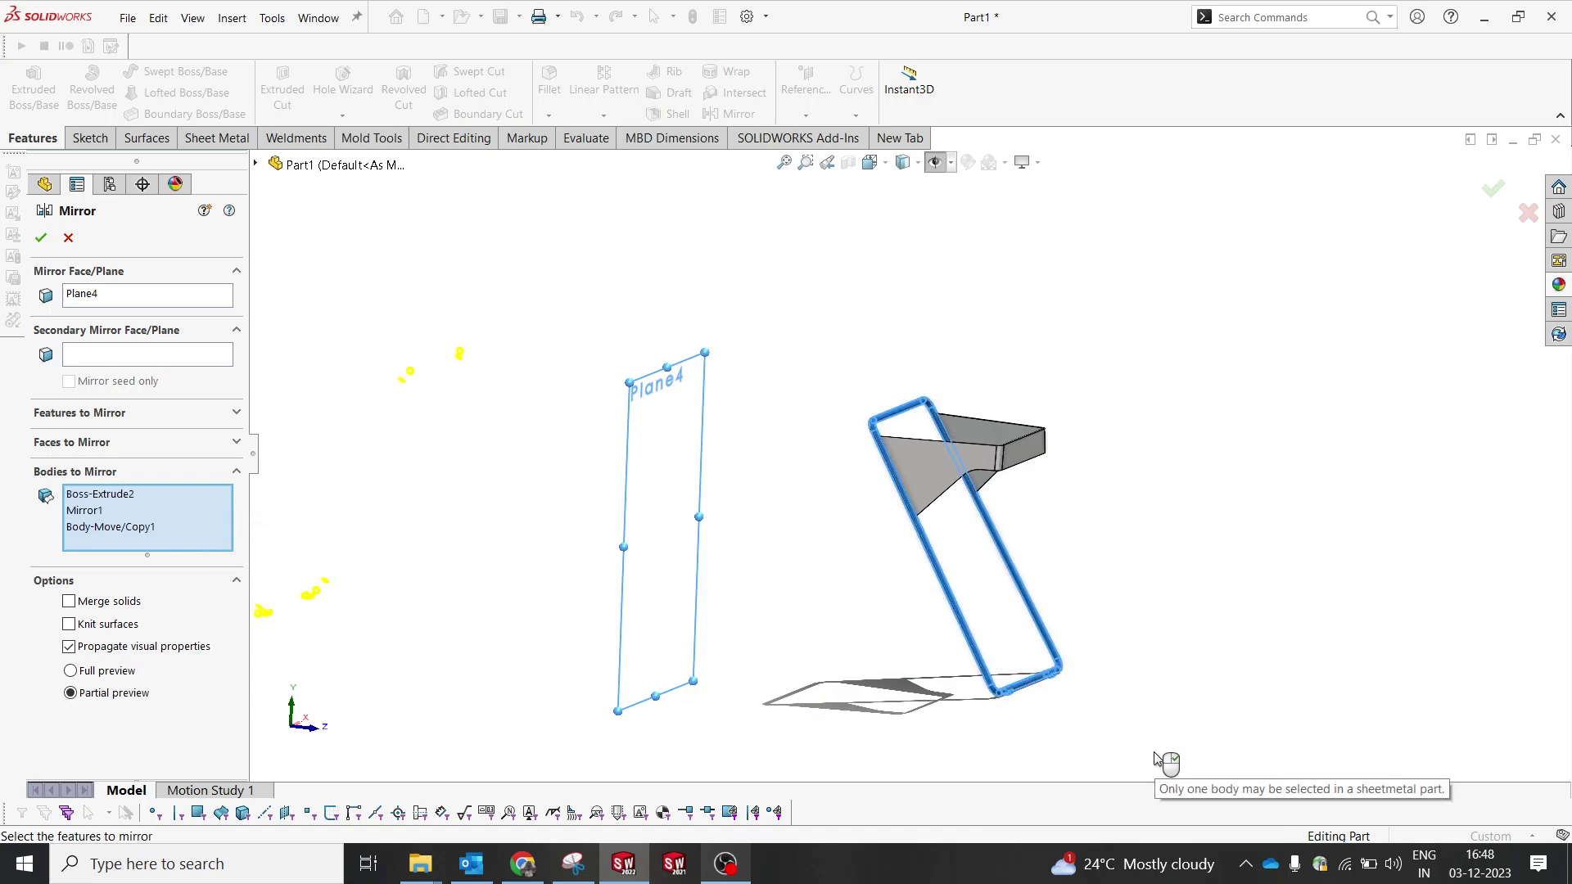
middle_drag(1084, 669, 1015, 616)
scroll(895, 483, down, 3)
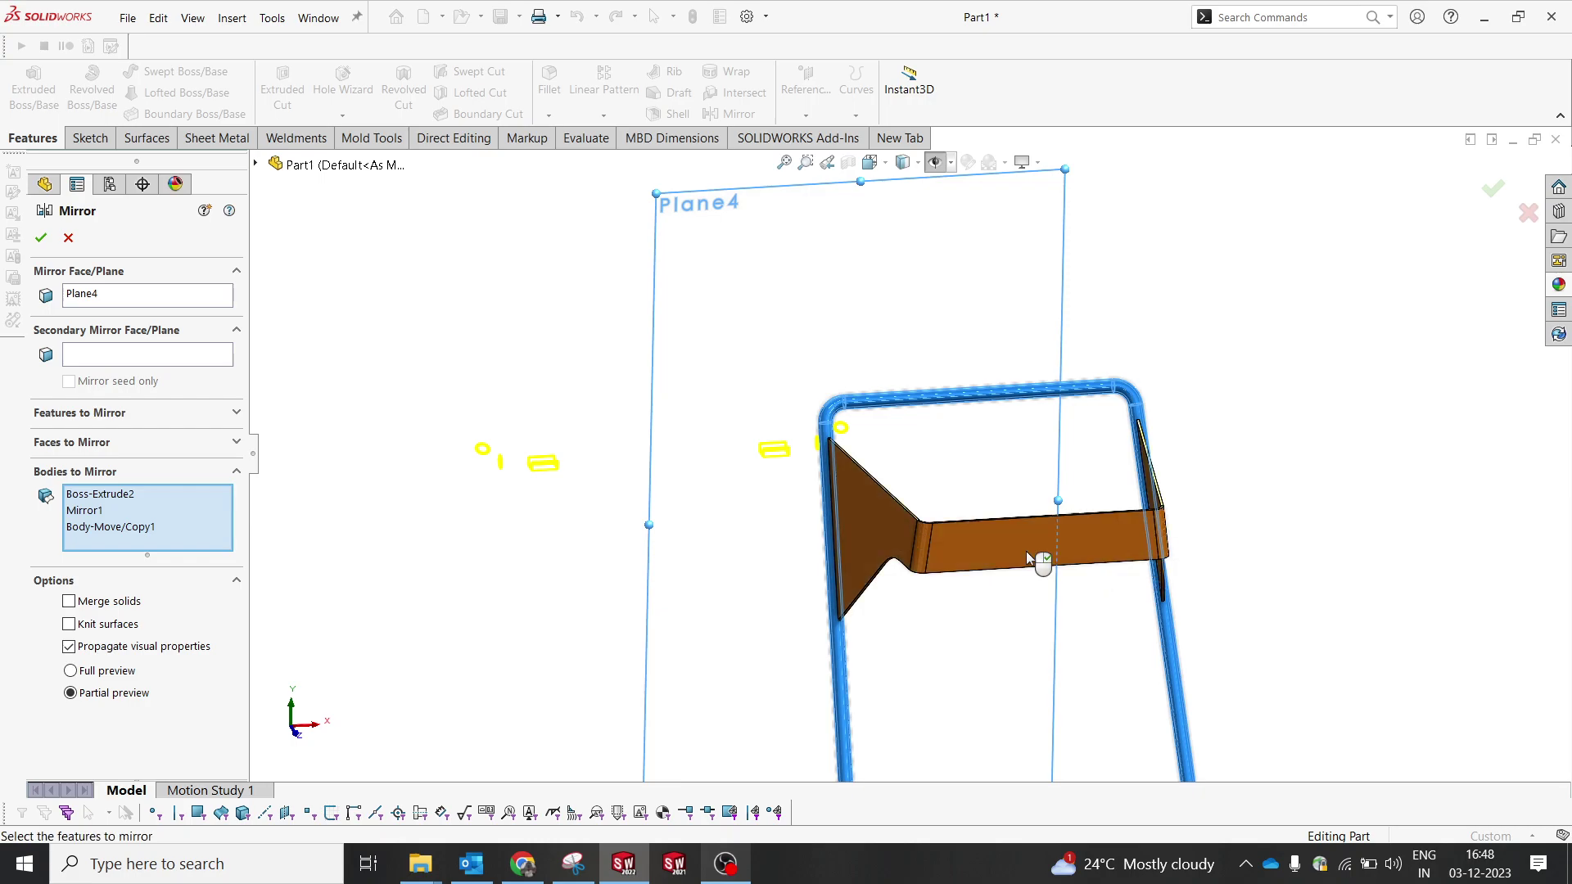
middle_drag(1000, 533, 901, 551)
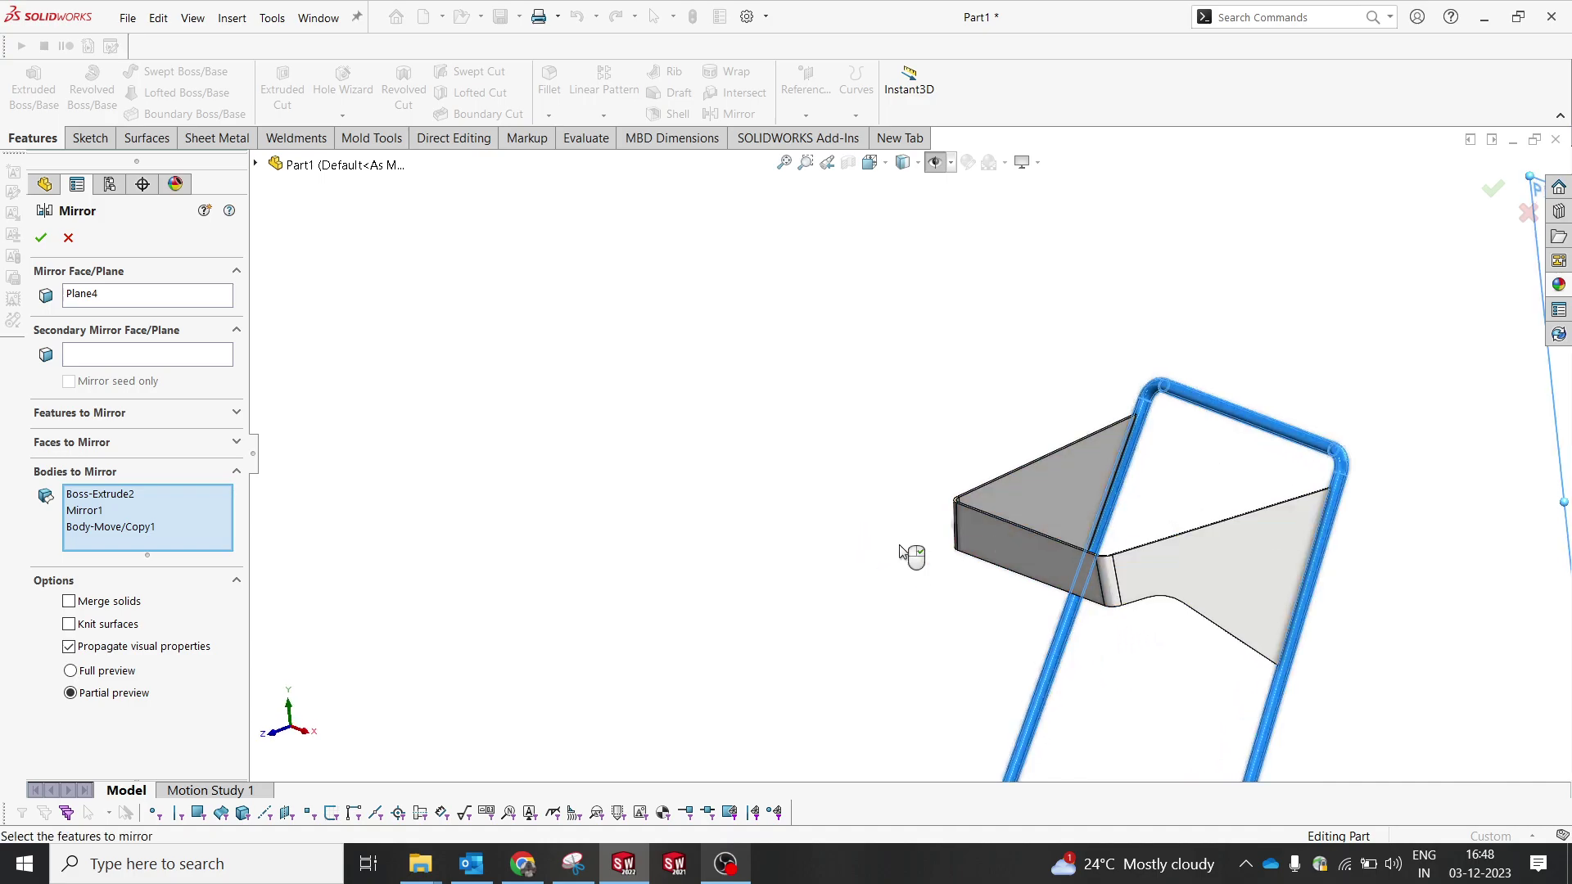
- Clear the mirror's body selection and choose the pipe frame and both block bodies from the cut list instead
click(254, 165)
click(276, 244)
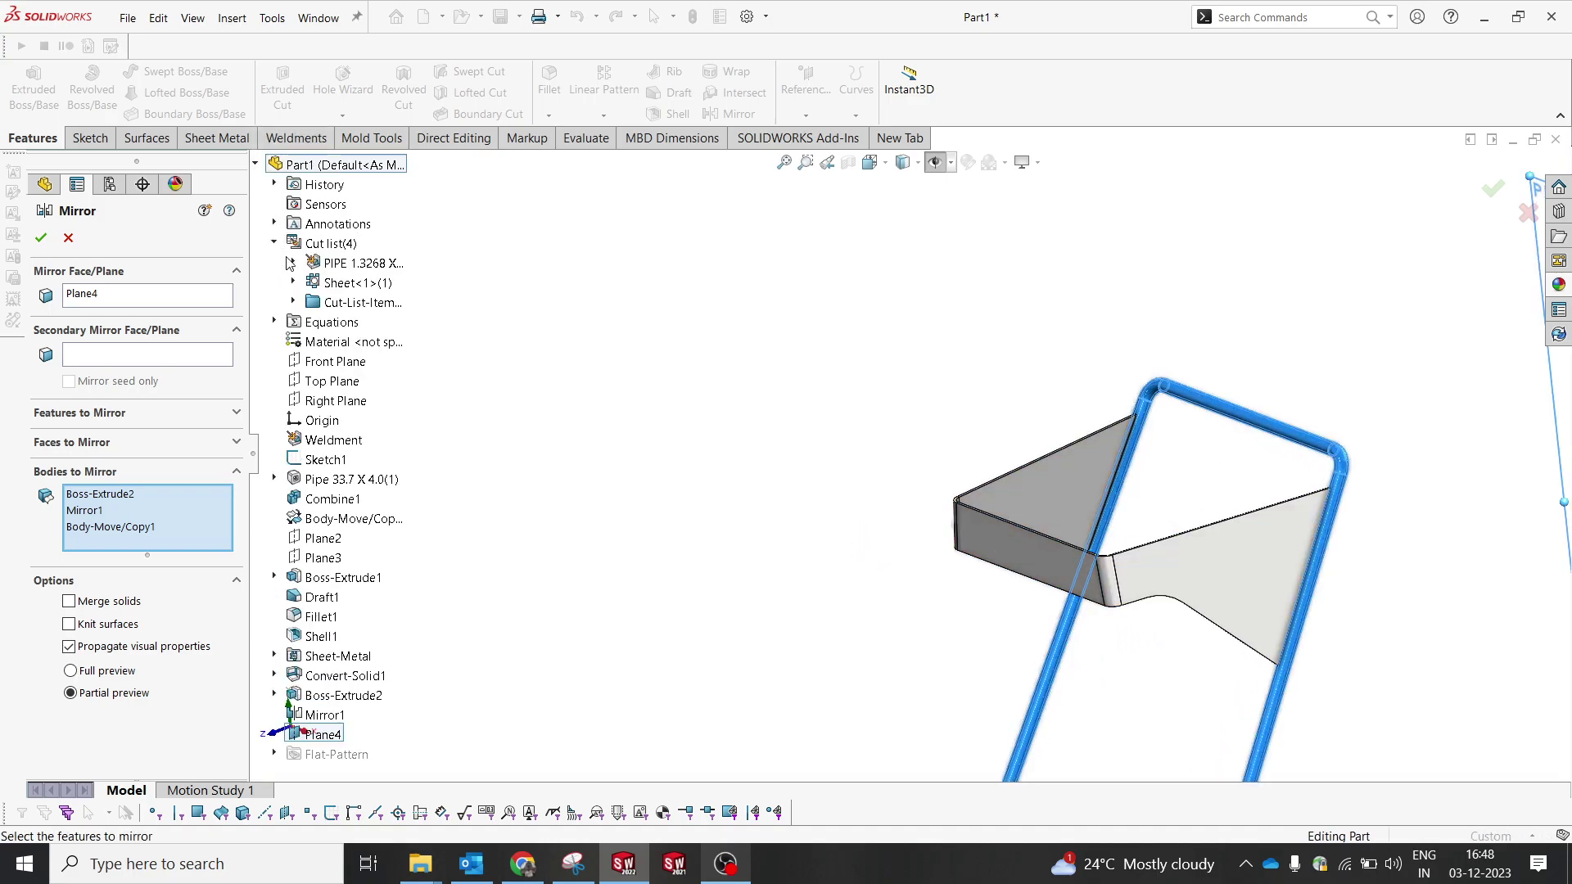
click(294, 263)
click(310, 303)
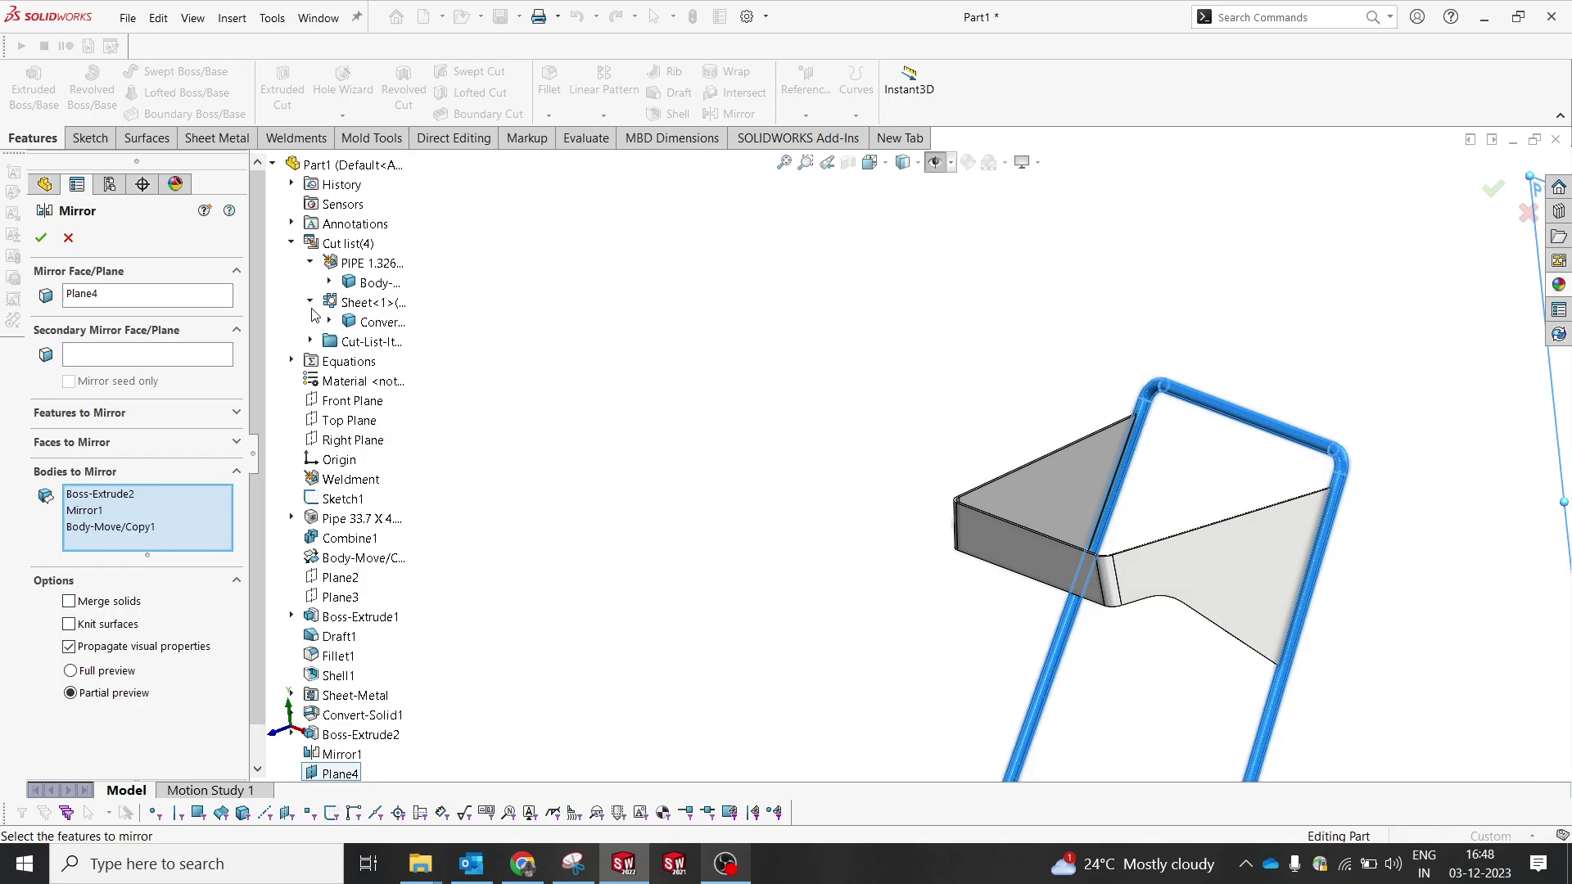
click(310, 341)
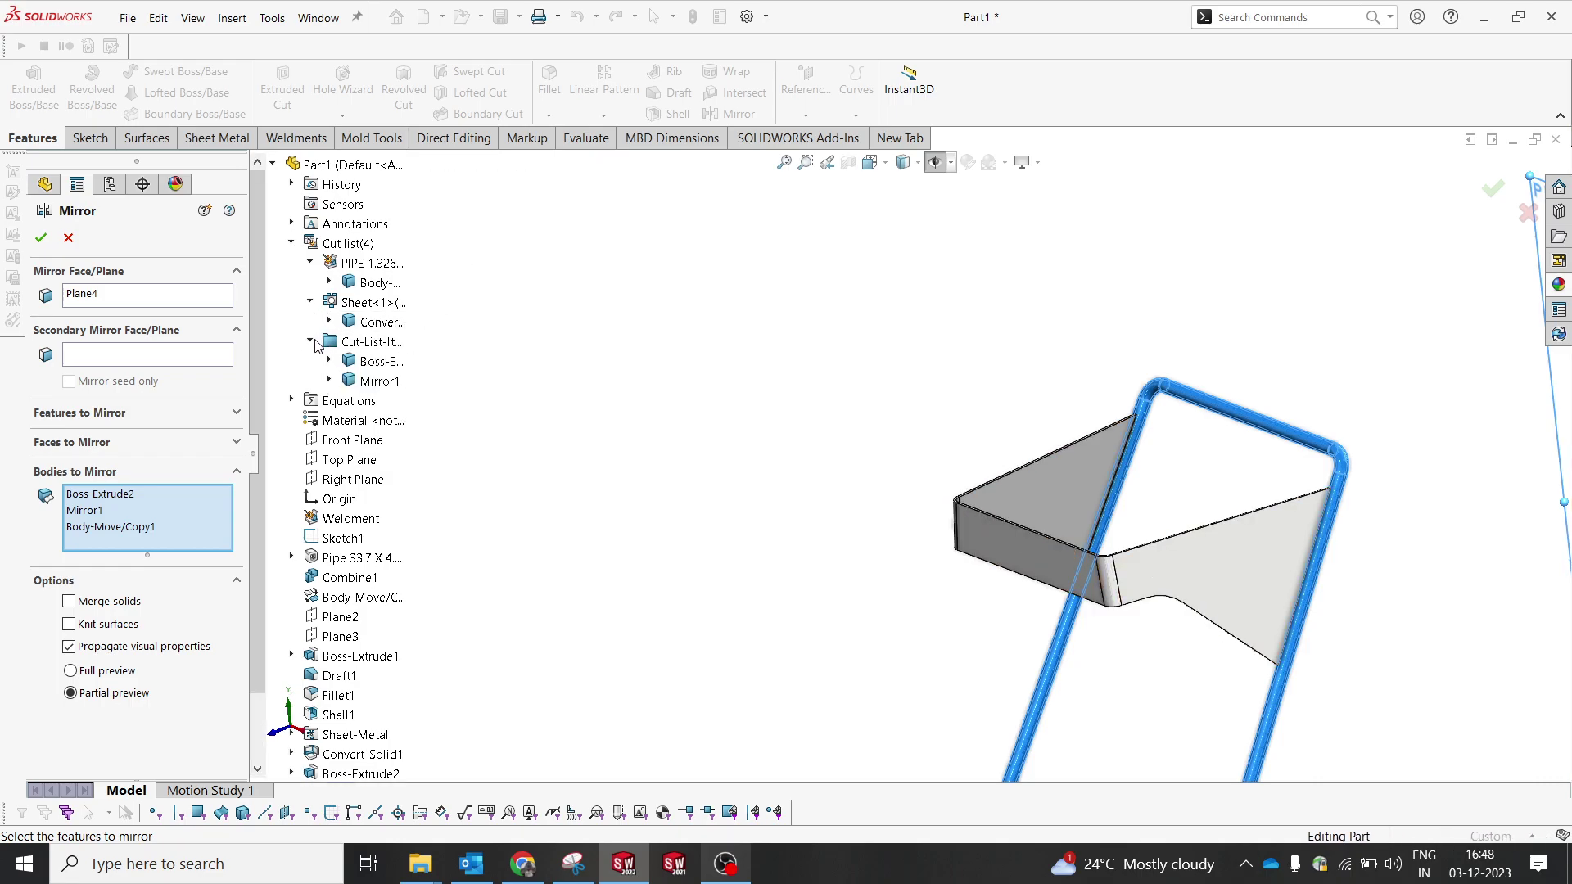
right_click(142, 534)
click(211, 544)
click(372, 283)
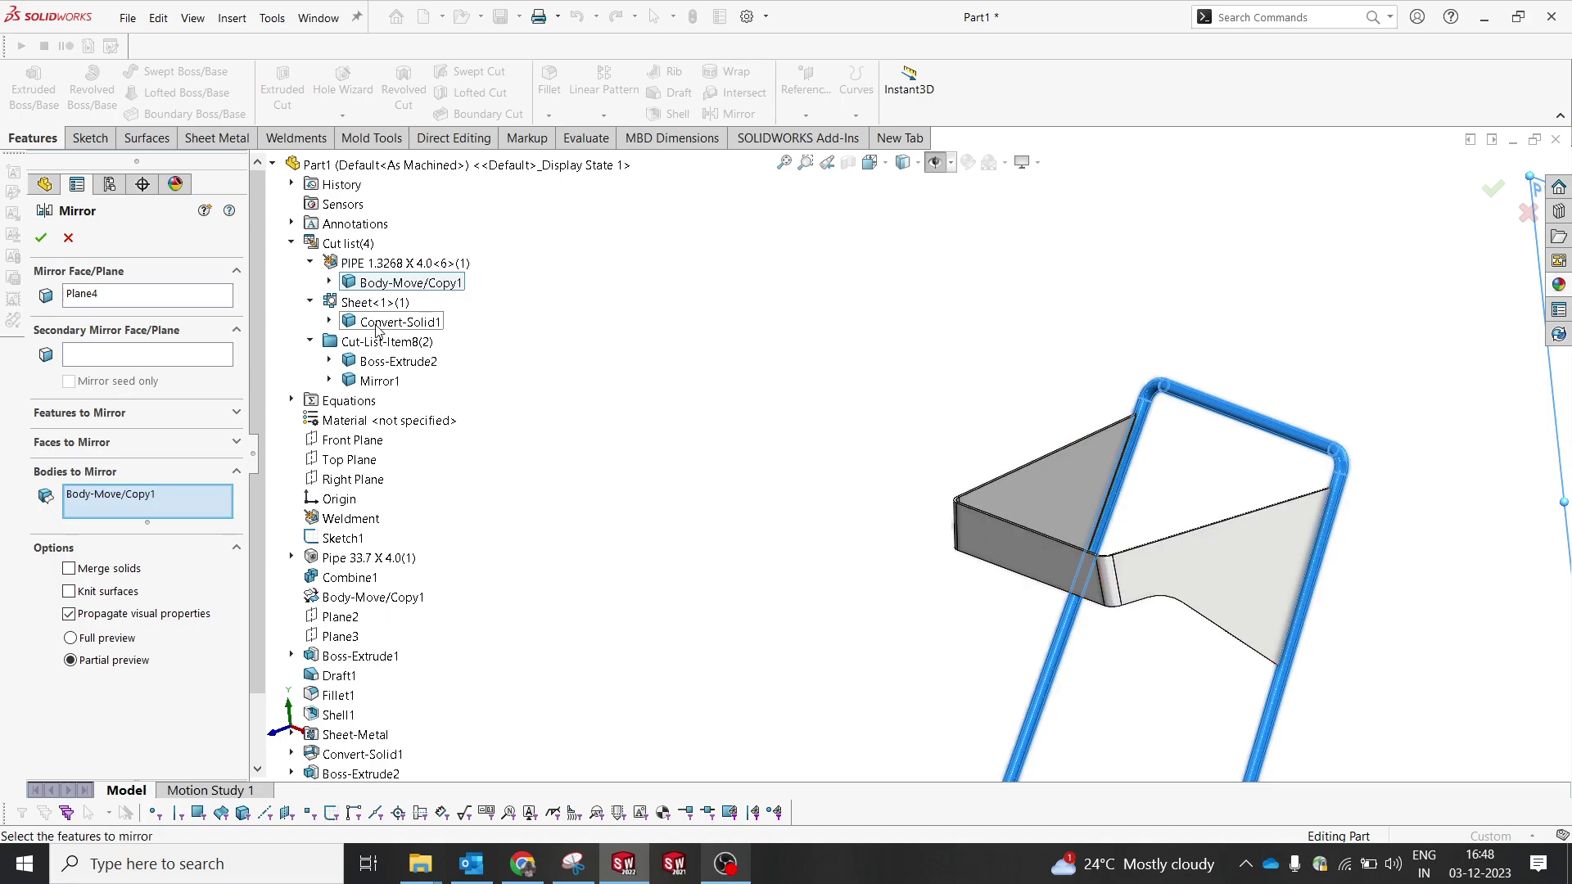
click(380, 361)
click(367, 381)
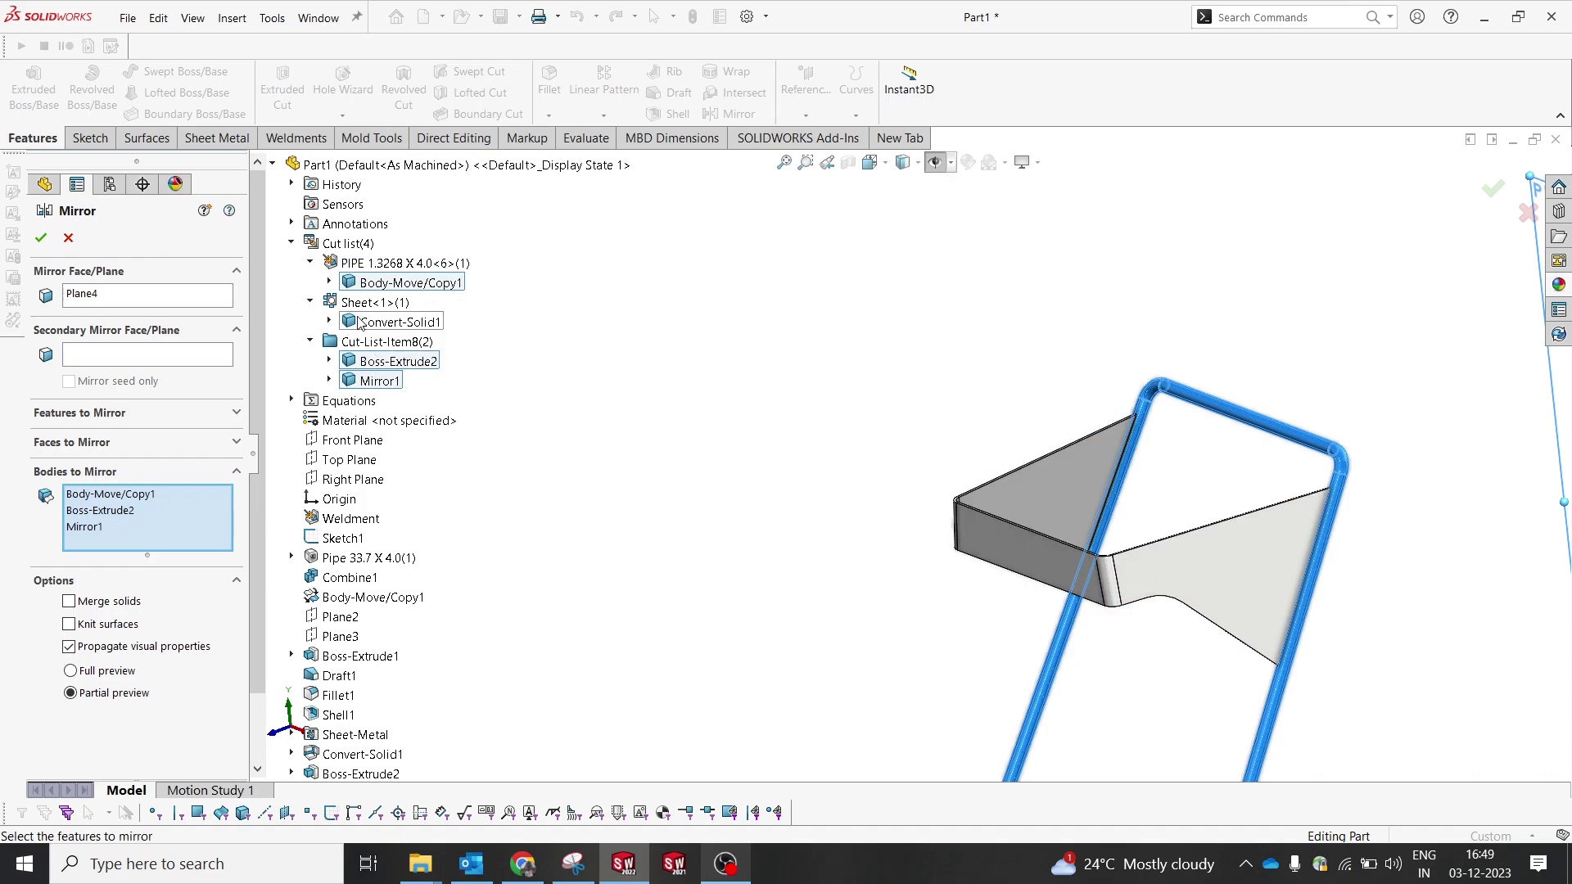
- Try adding the sheet metal panel to the bodies being mirrored and finish the mirror about the offset plane
click(330, 323)
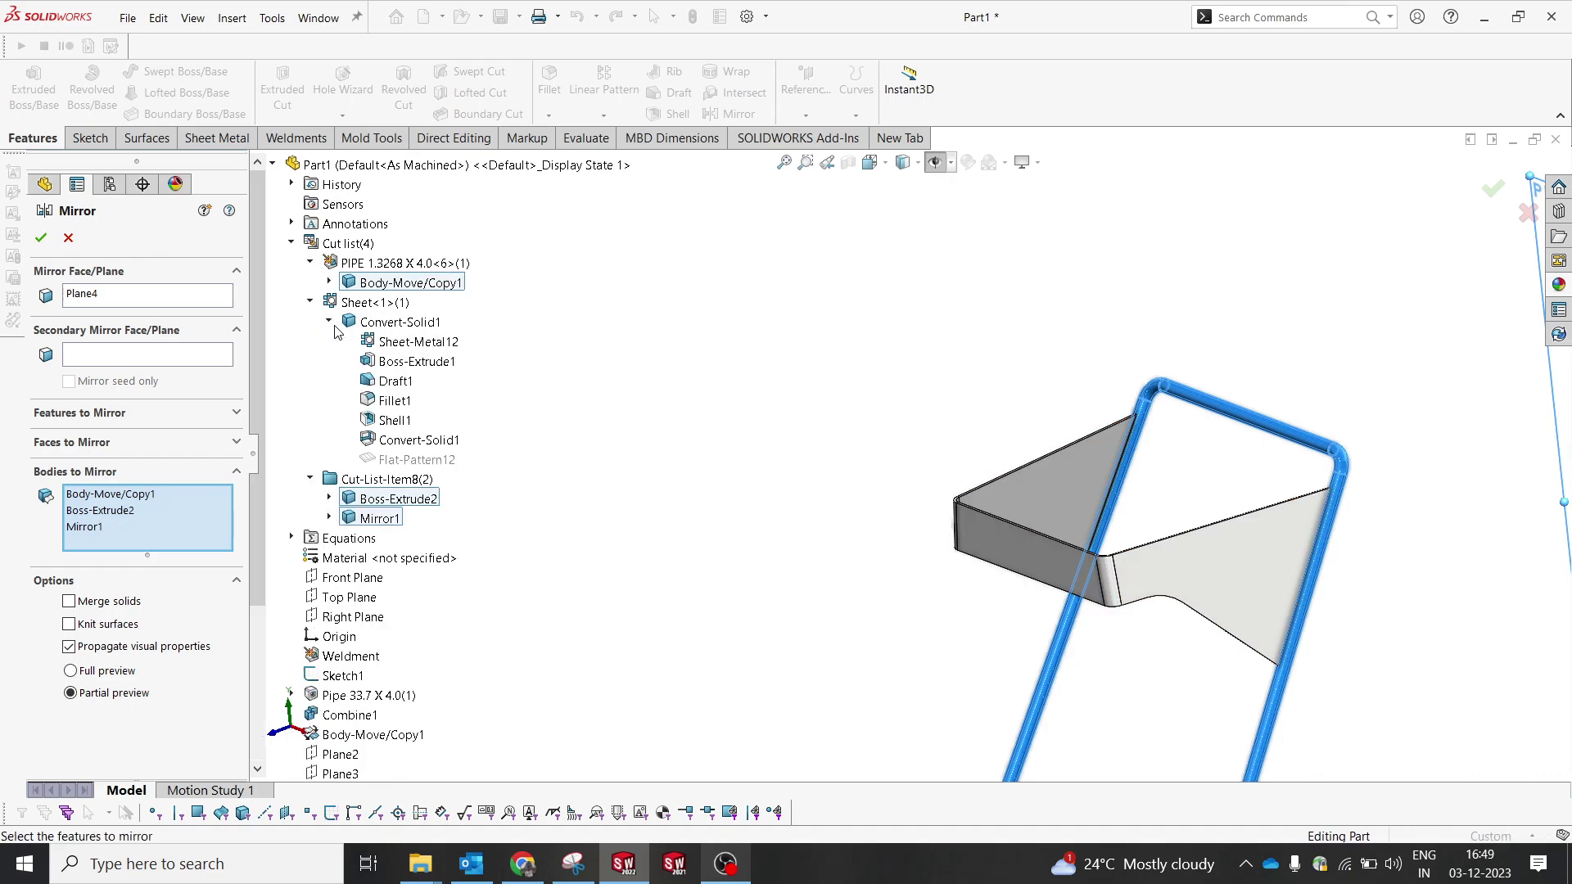
scroll(376, 518, down, 4)
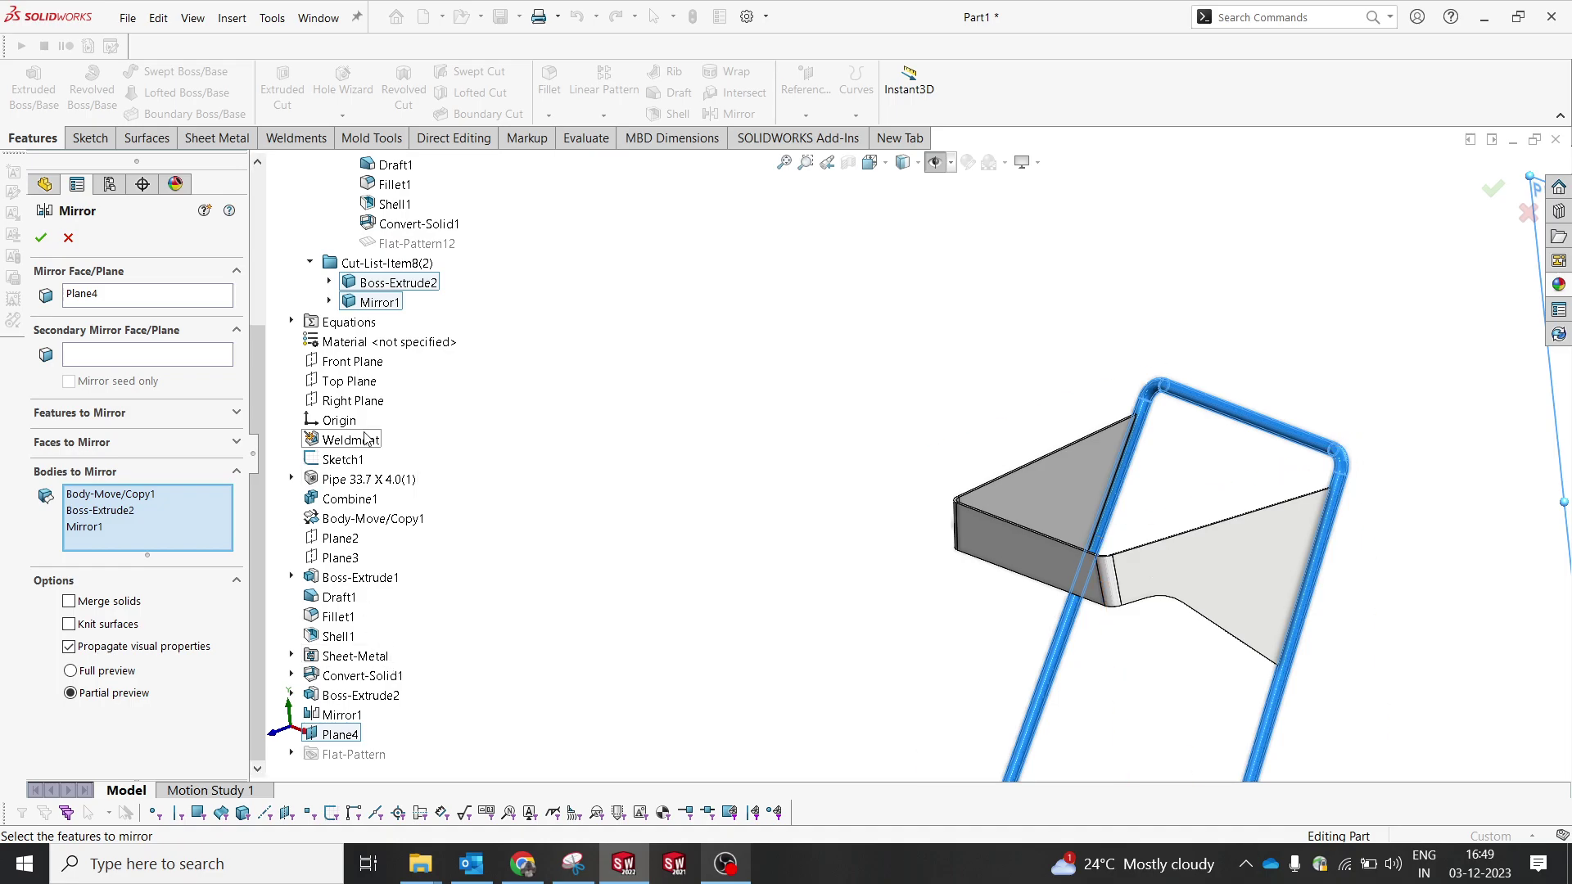
scroll(389, 483, up, 4)
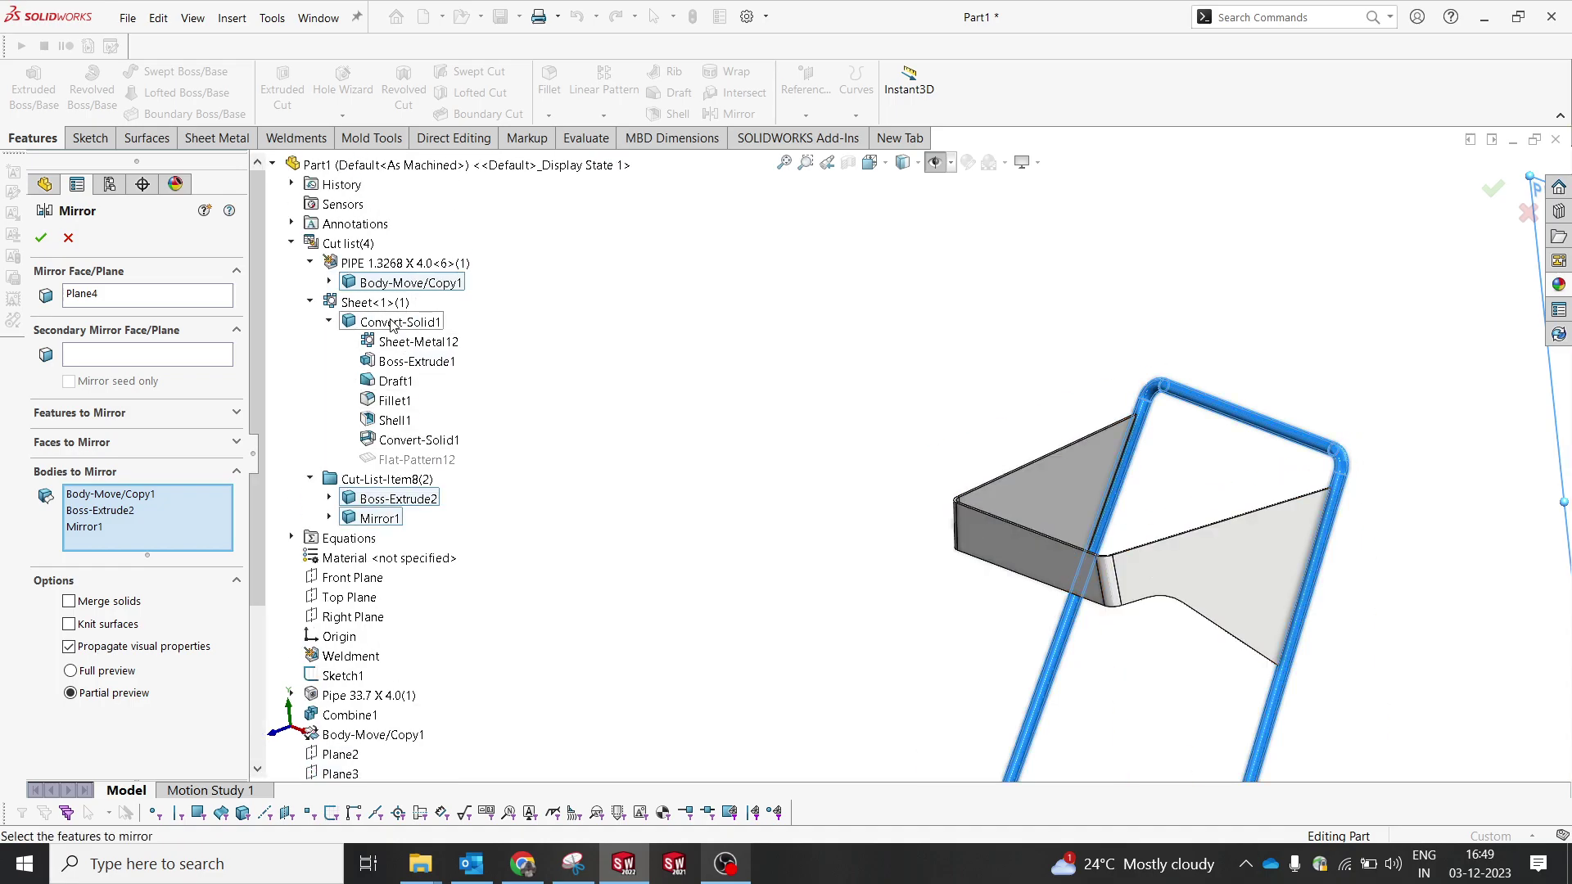
click(1075, 555)
click(43, 239)
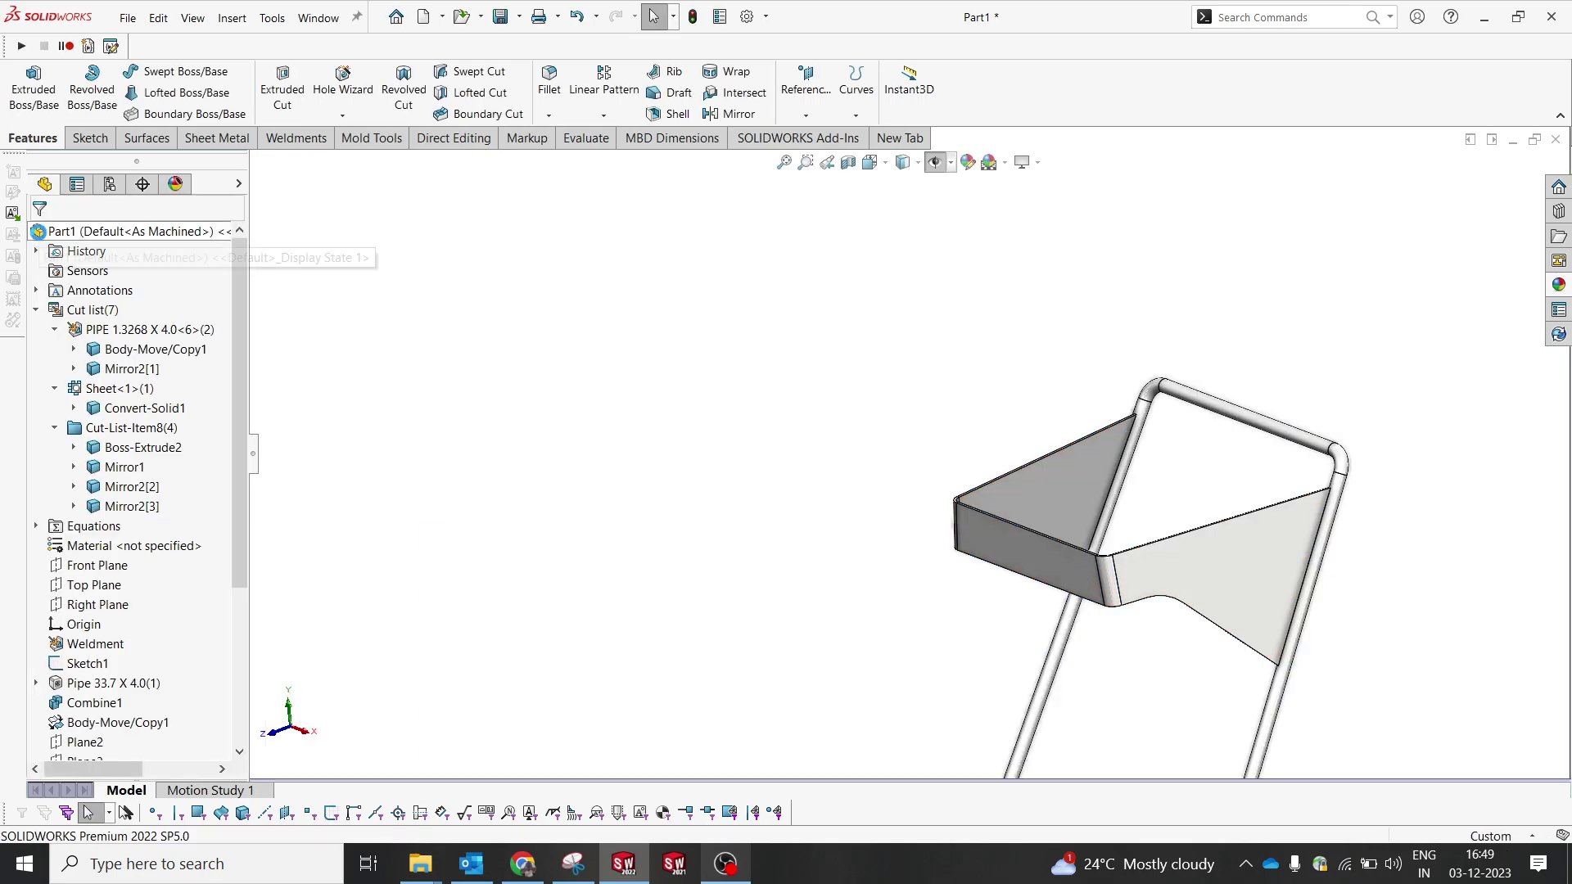
- Check both frames from the Top view and turn off the display of shadows
scroll(1092, 470, up, 5)
middle_drag(1092, 470, 1116, 722)
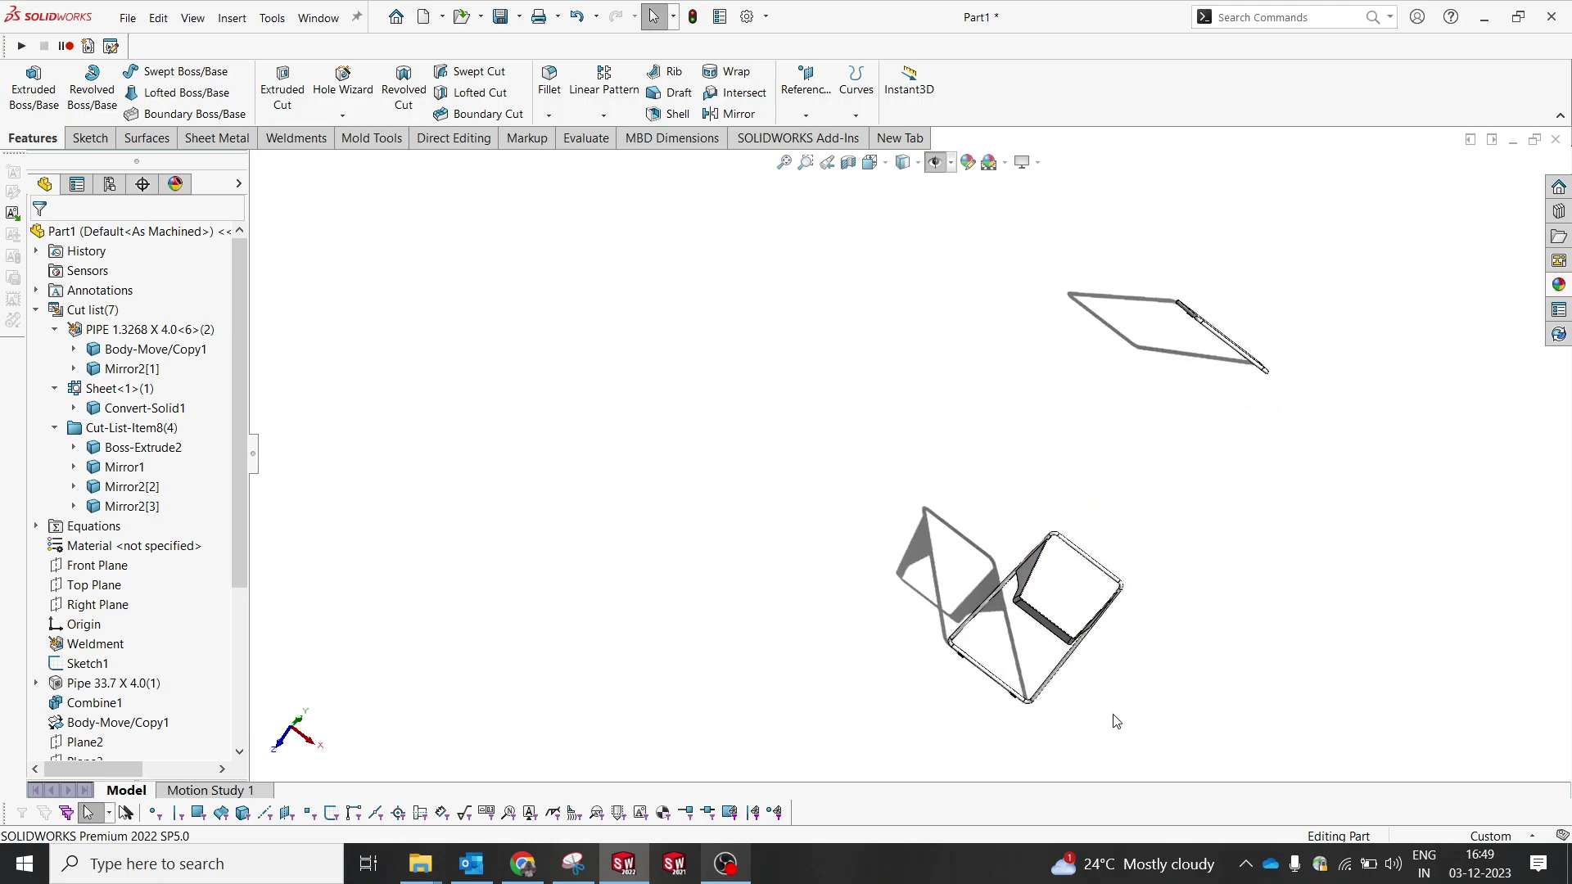
key(space)
click(810, 514)
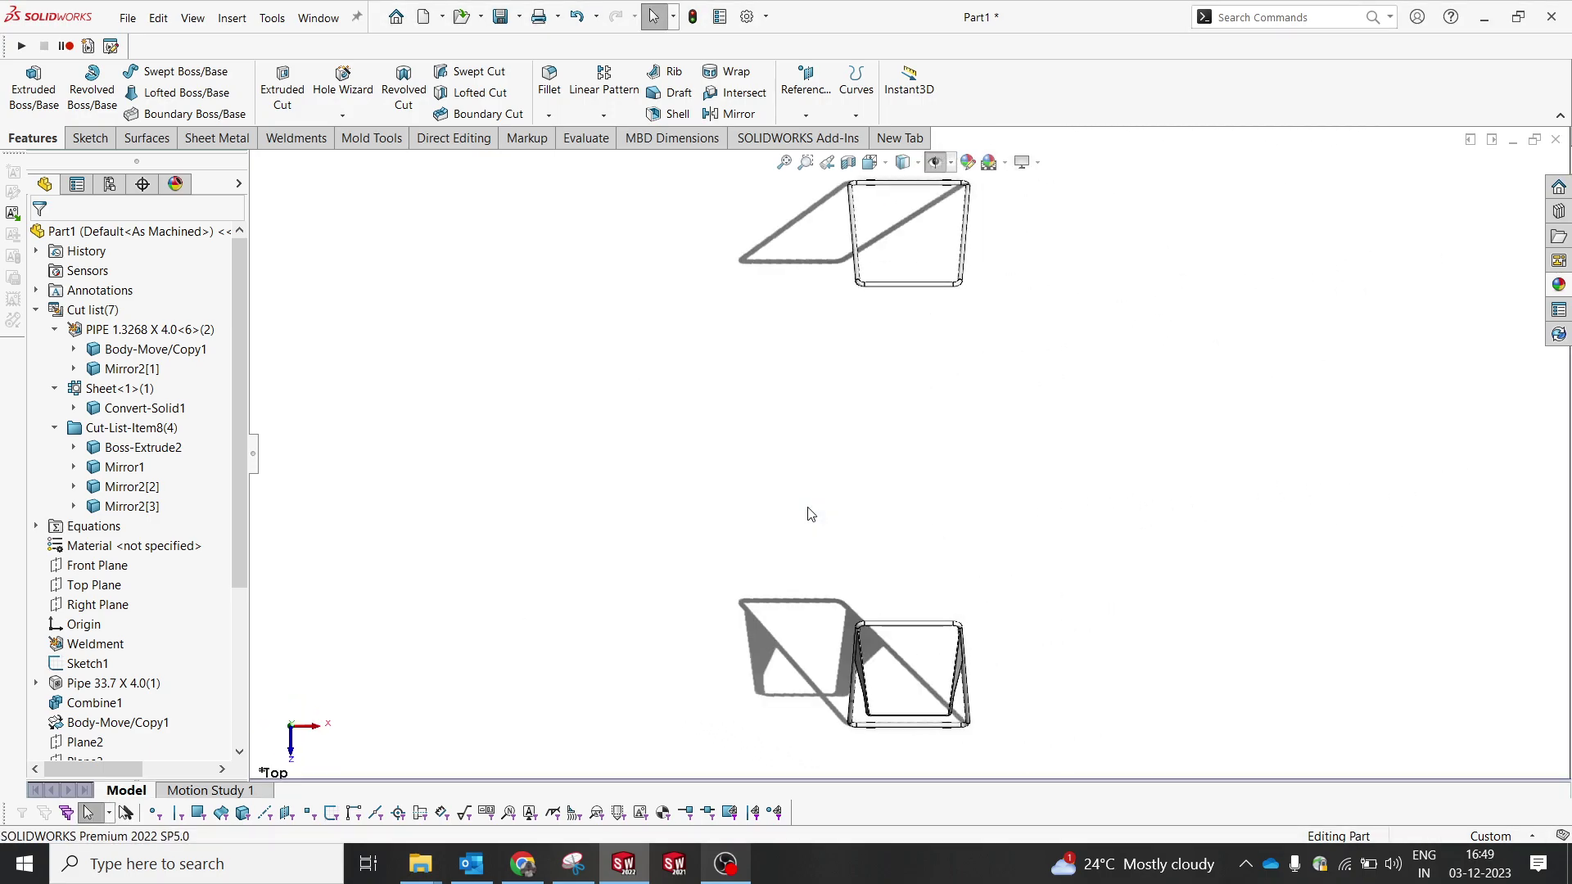
click(1037, 162)
click(1061, 206)
middle_drag(1081, 504, 927, 331)
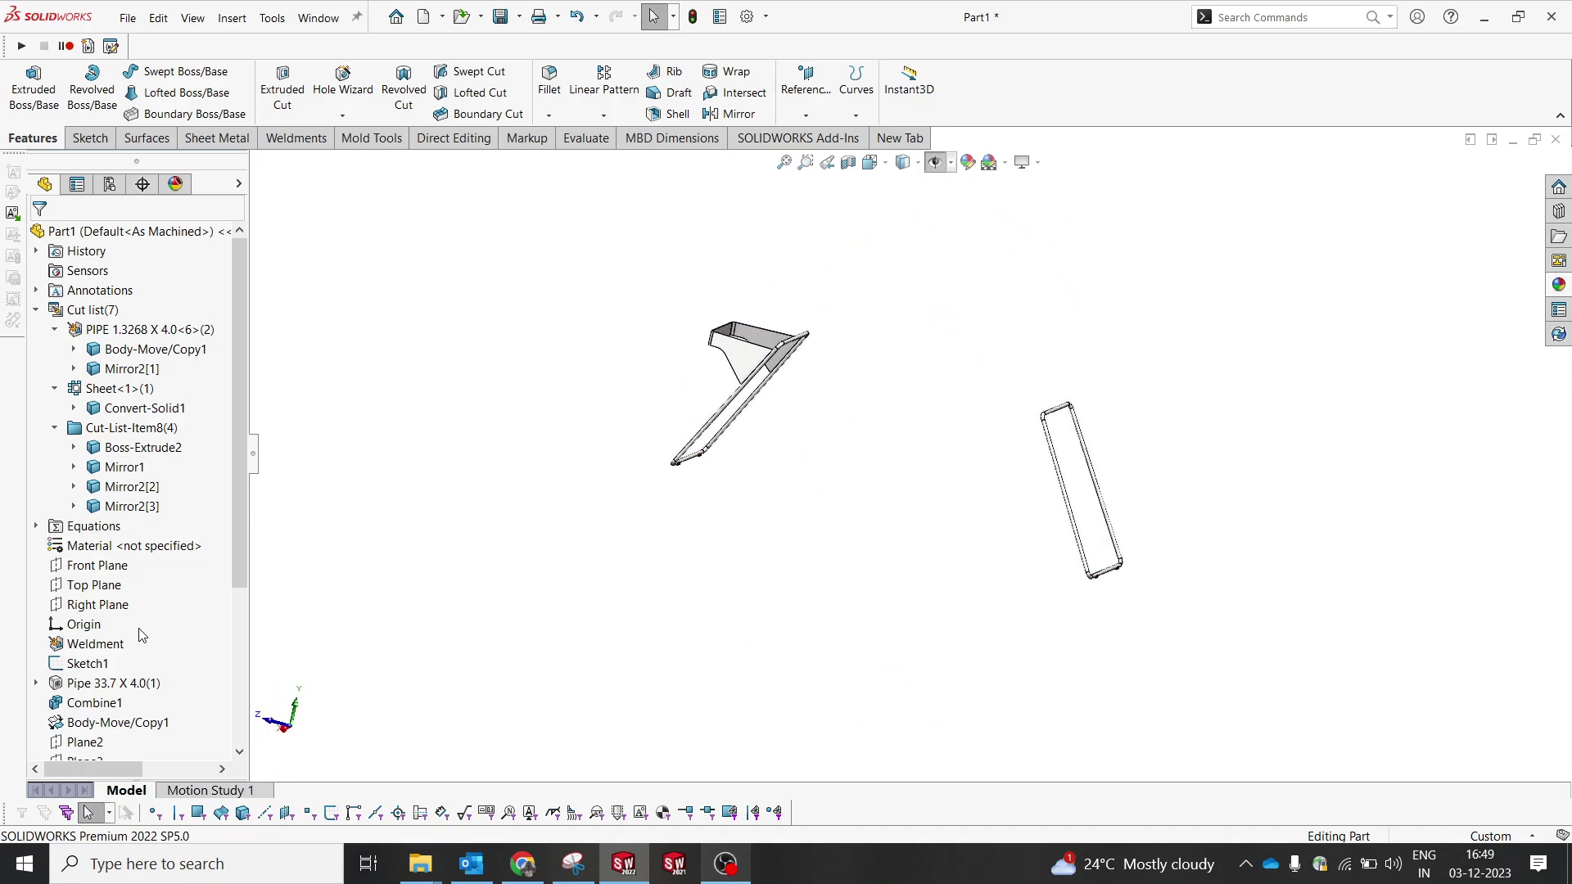
- Check where the Front Plane and the offset plane lie between the two frames and look over the sheet metal commands
click(88, 569)
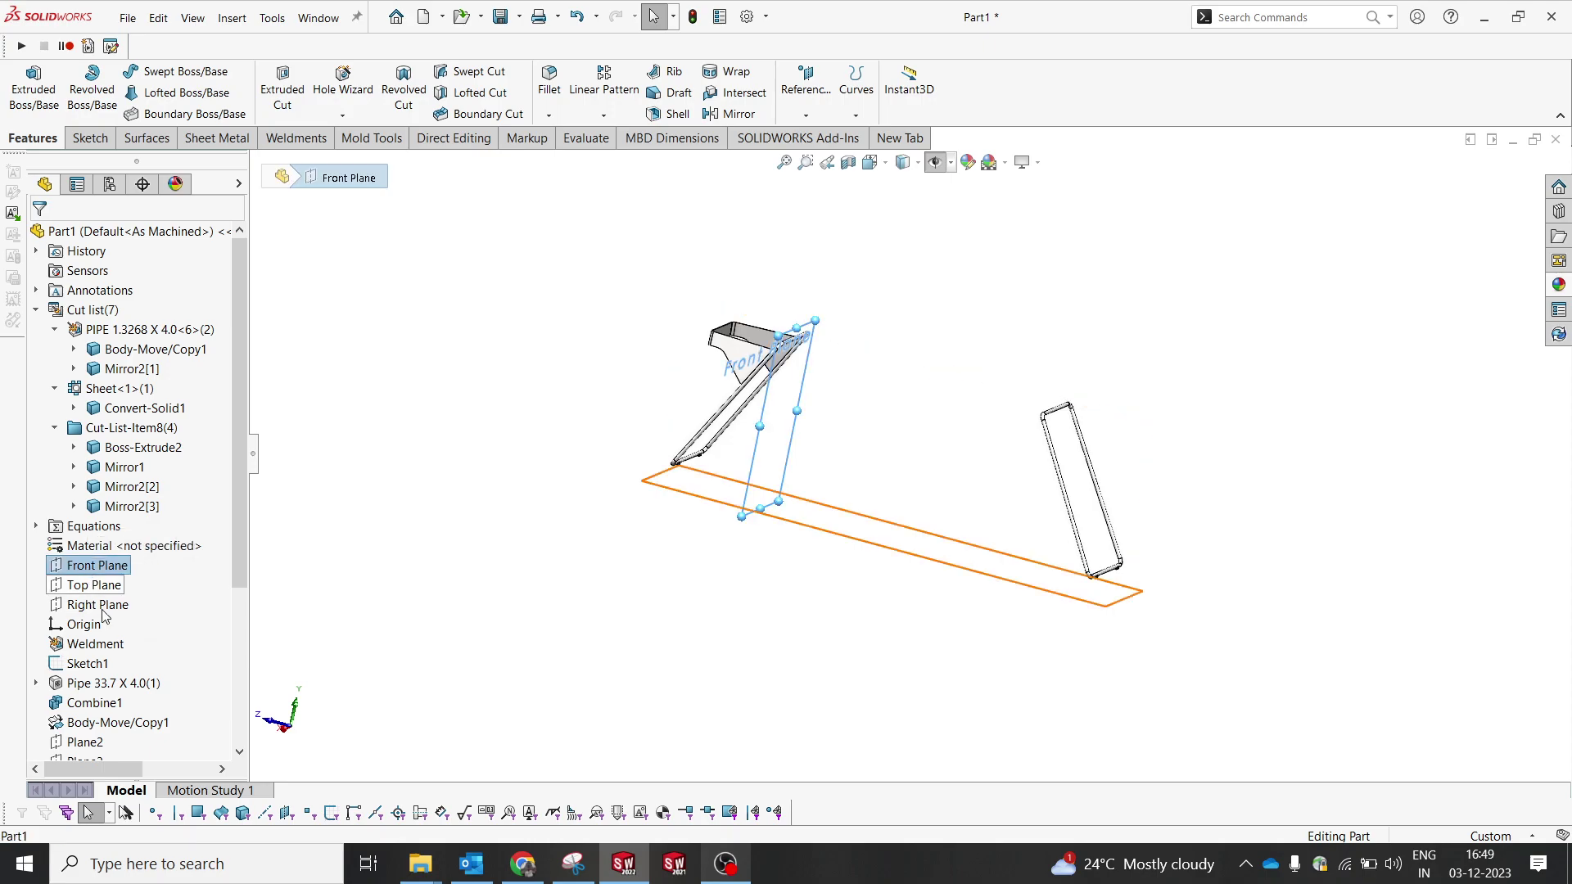
scroll(107, 683, down, 4)
click(487, 705)
click(85, 702)
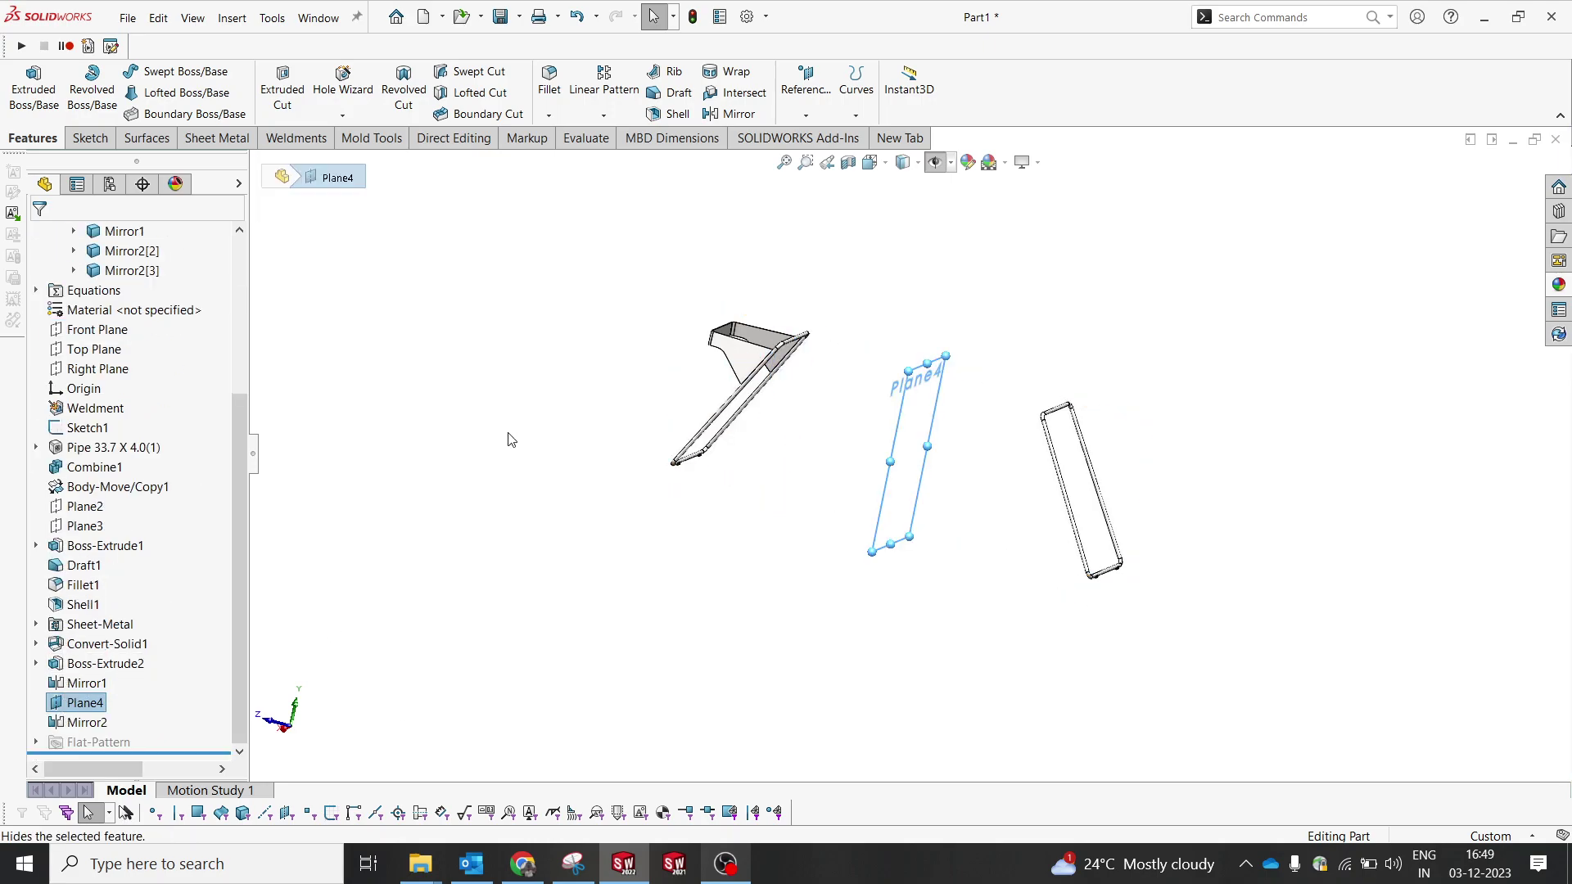
click(248, 139)
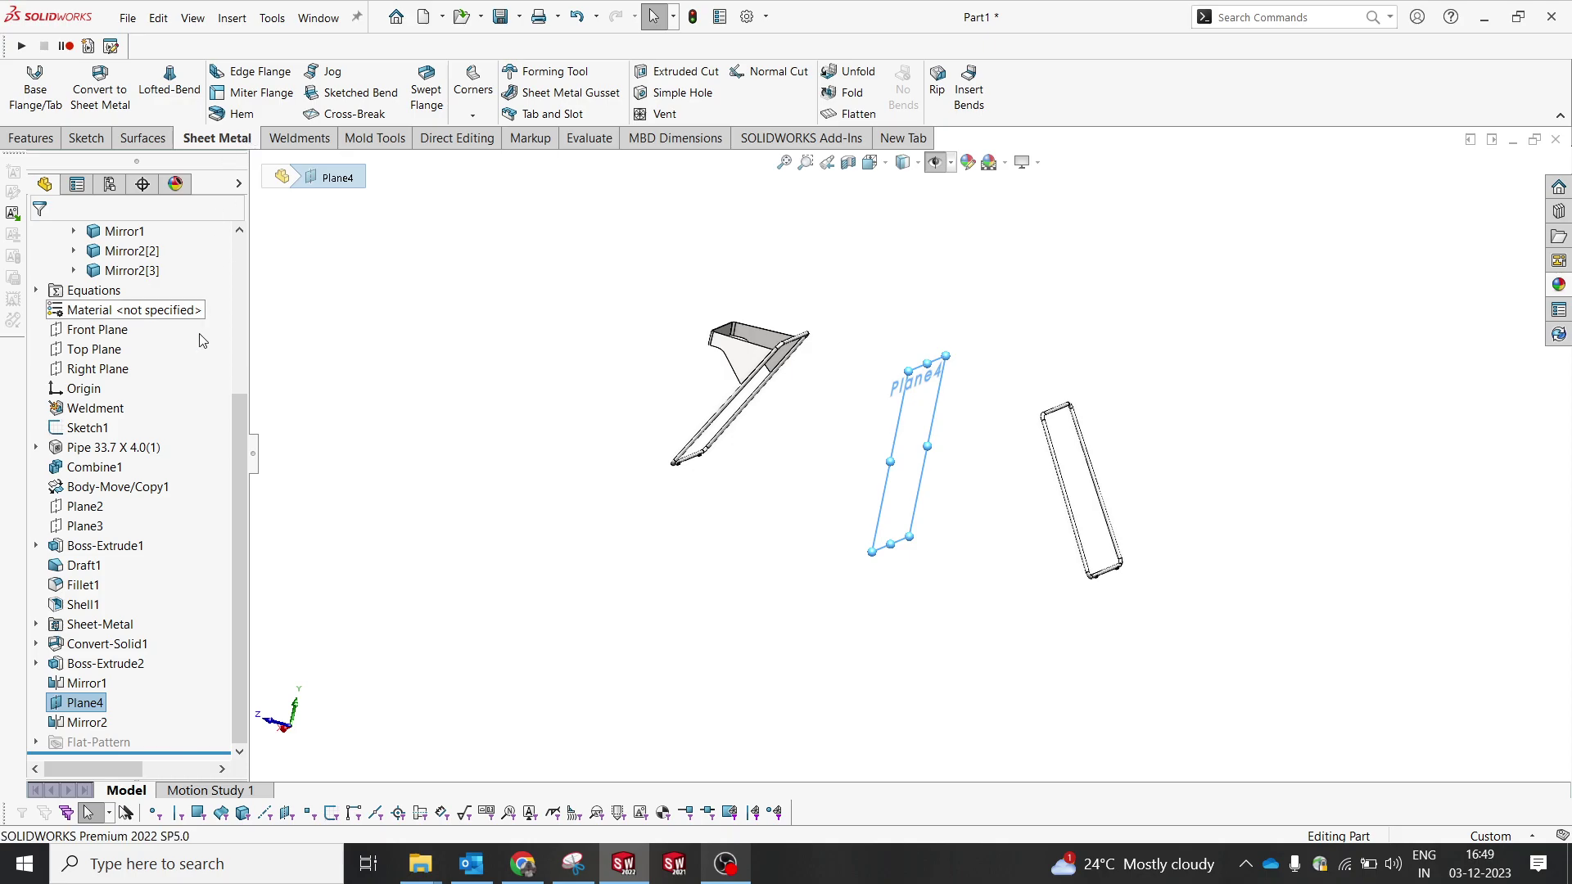
scroll(190, 389, up, 4)
click(446, 505)
scroll(79, 512, down, 4)
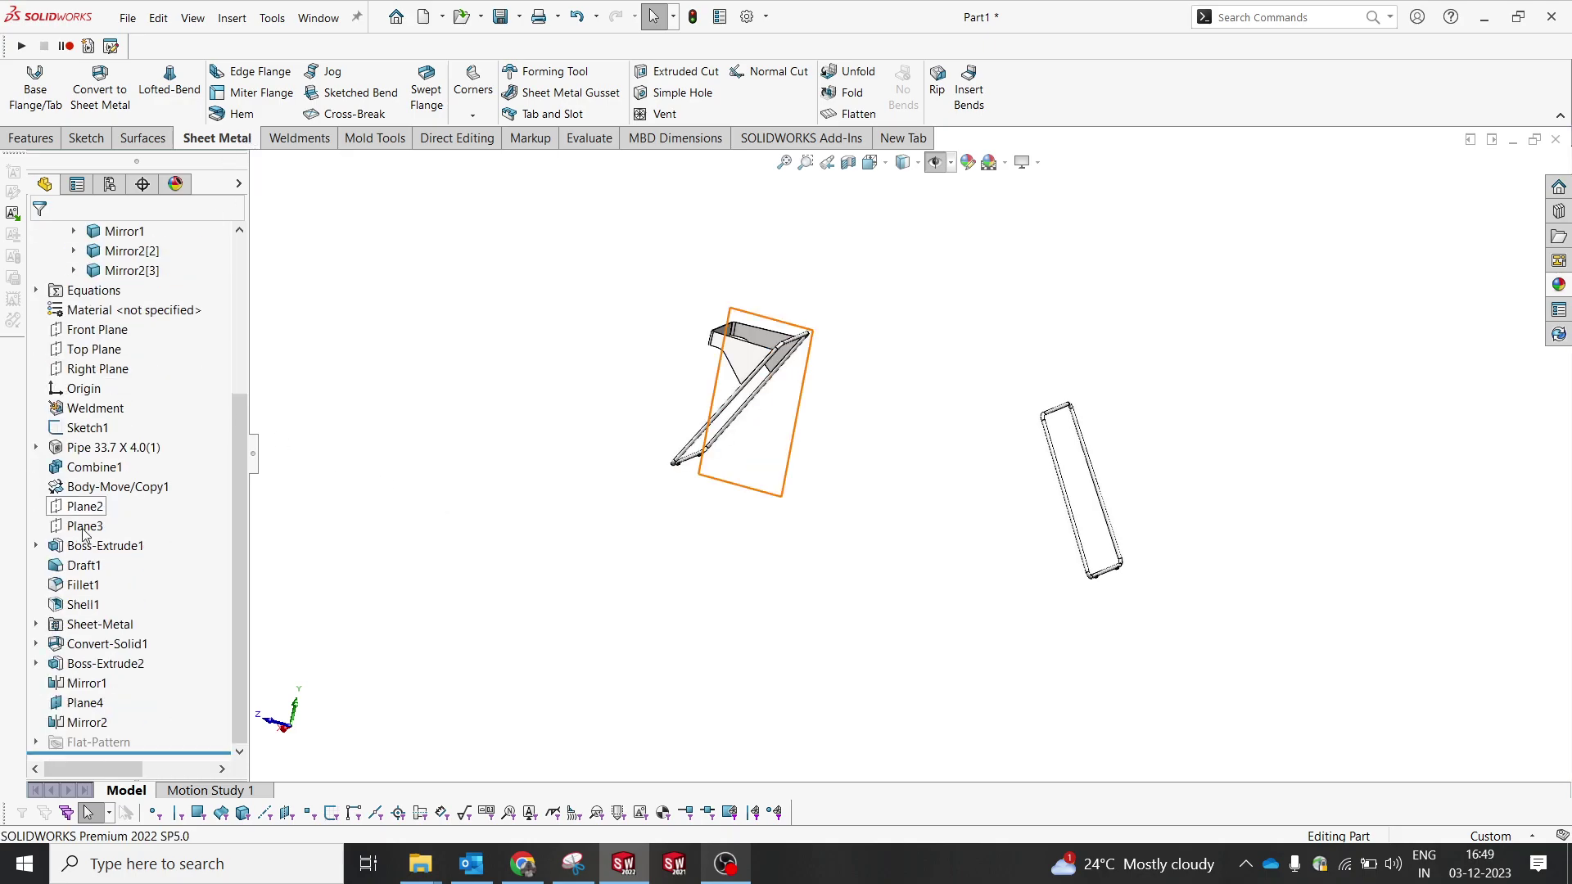
- Try to mirror the sheet metal panel together with the Boss-Extrude2 and Mirror2[2] block bodies about Plane4
click(84, 702)
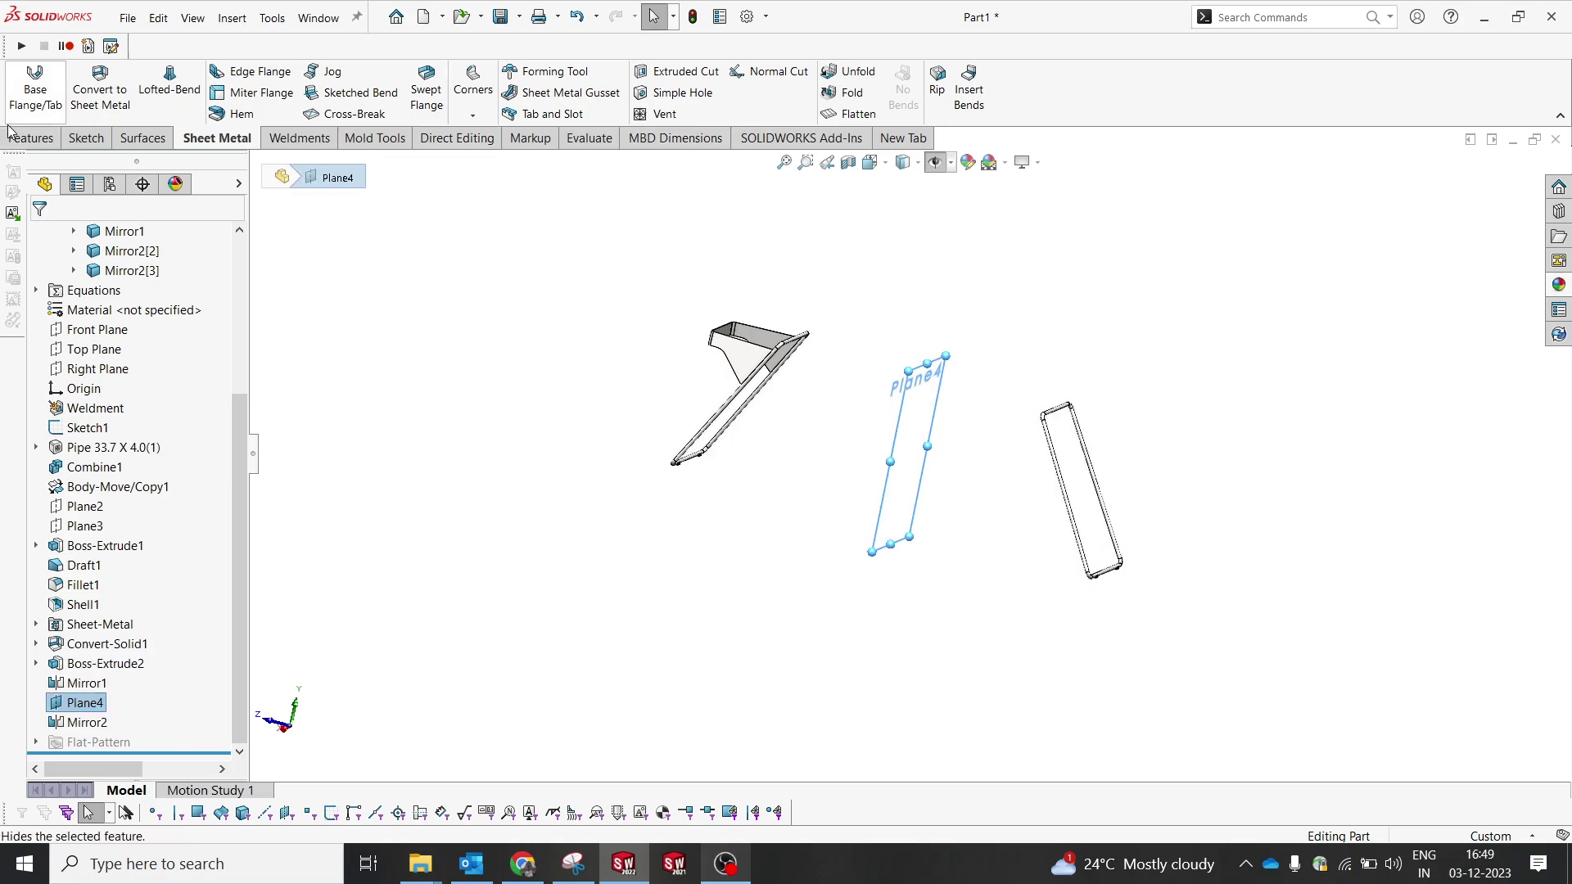
click(30, 138)
click(740, 114)
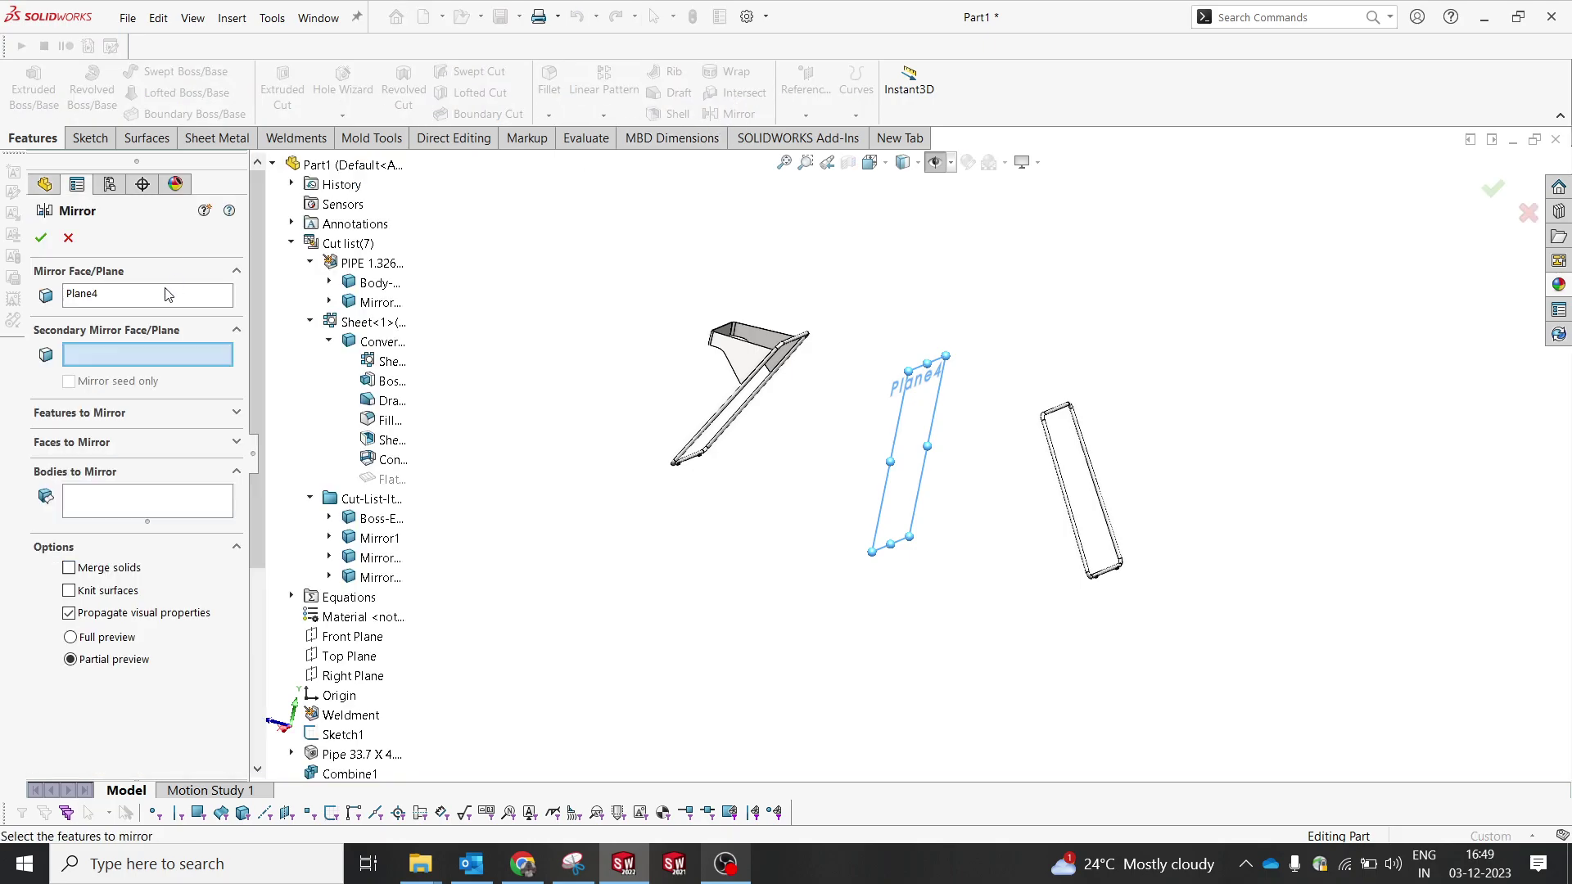
click(122, 497)
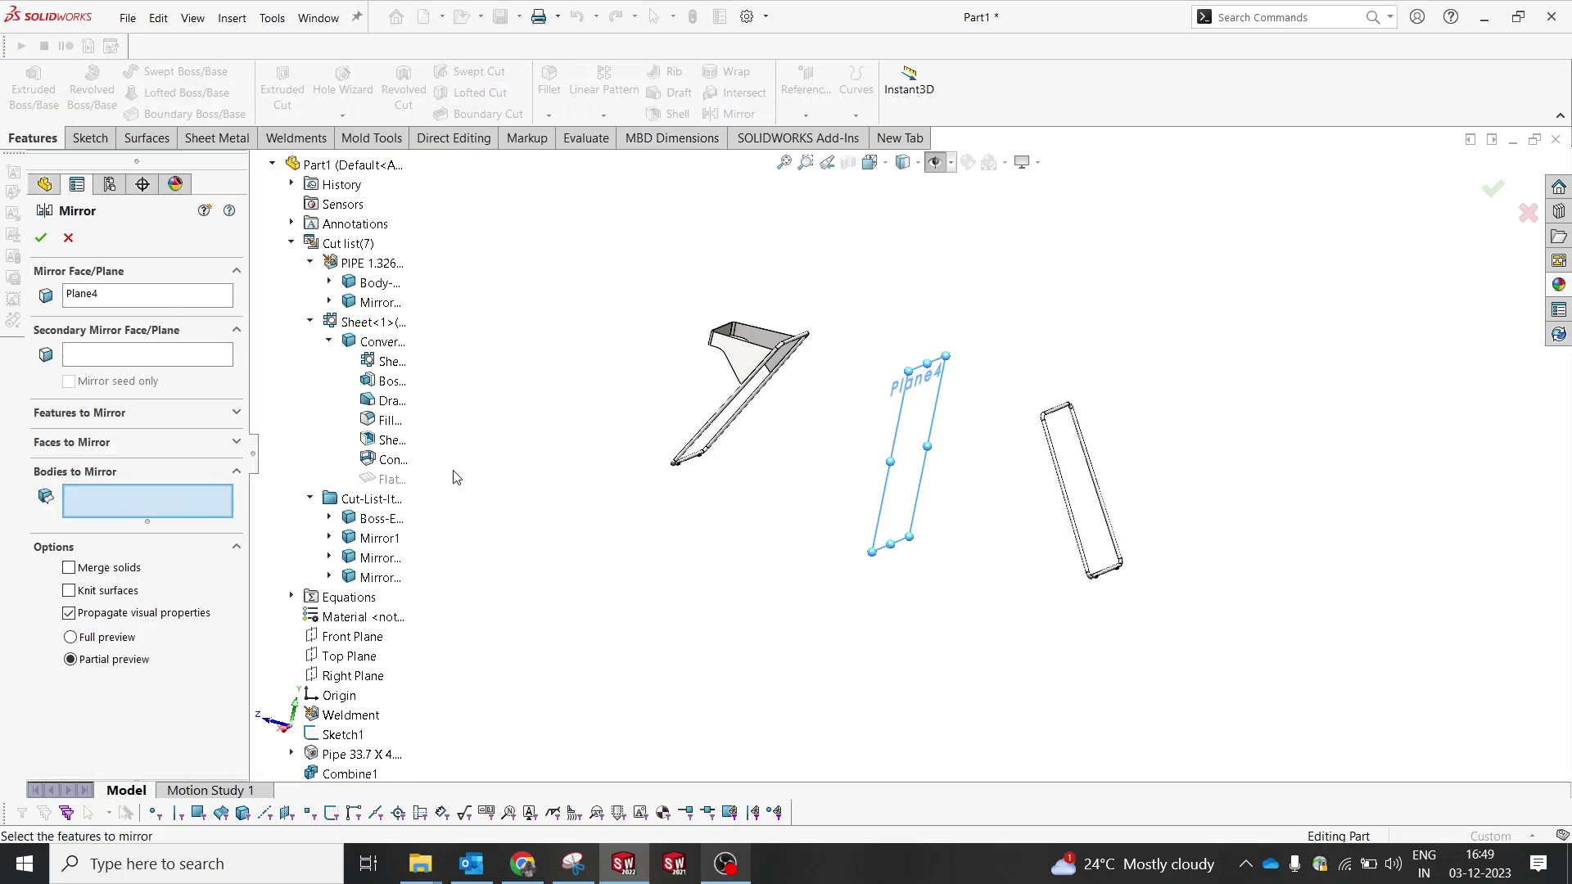
click(721, 348)
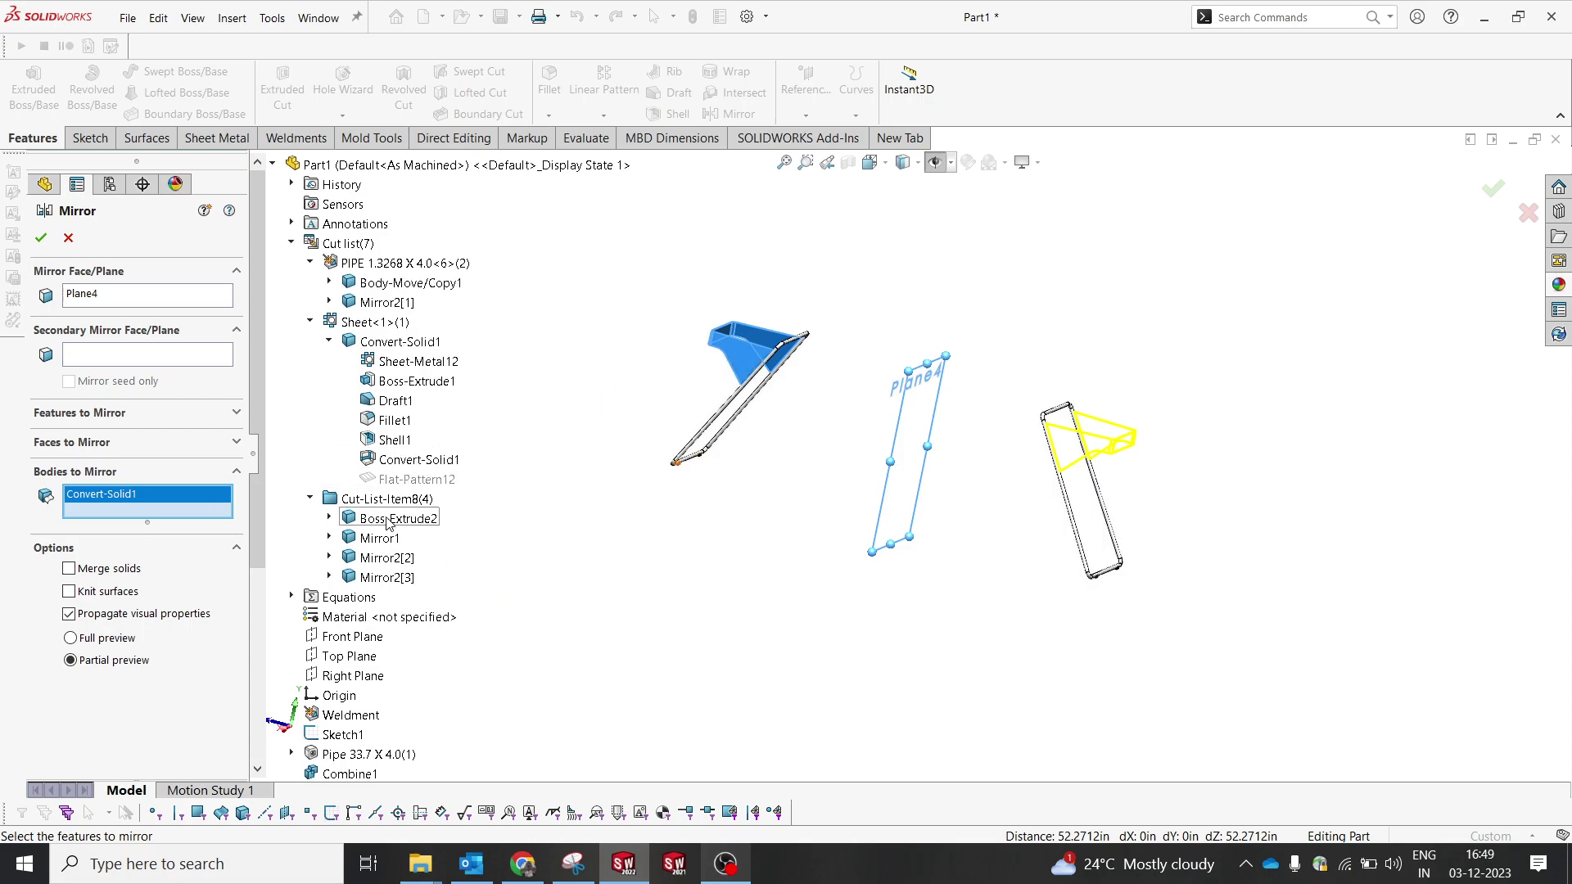
click(384, 520)
click(382, 557)
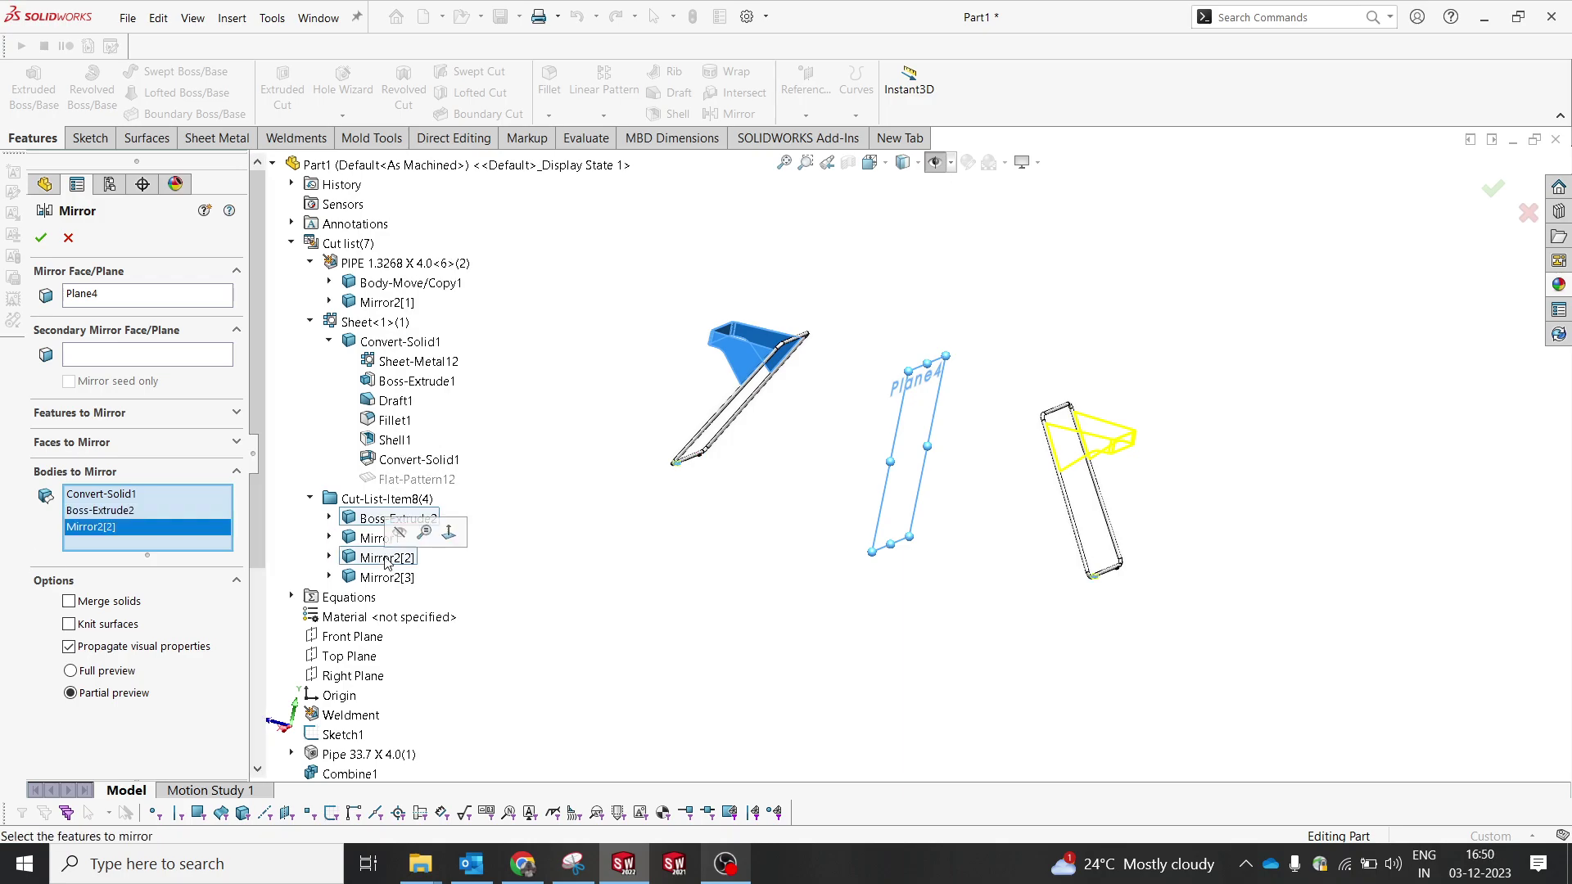
click(41, 237)
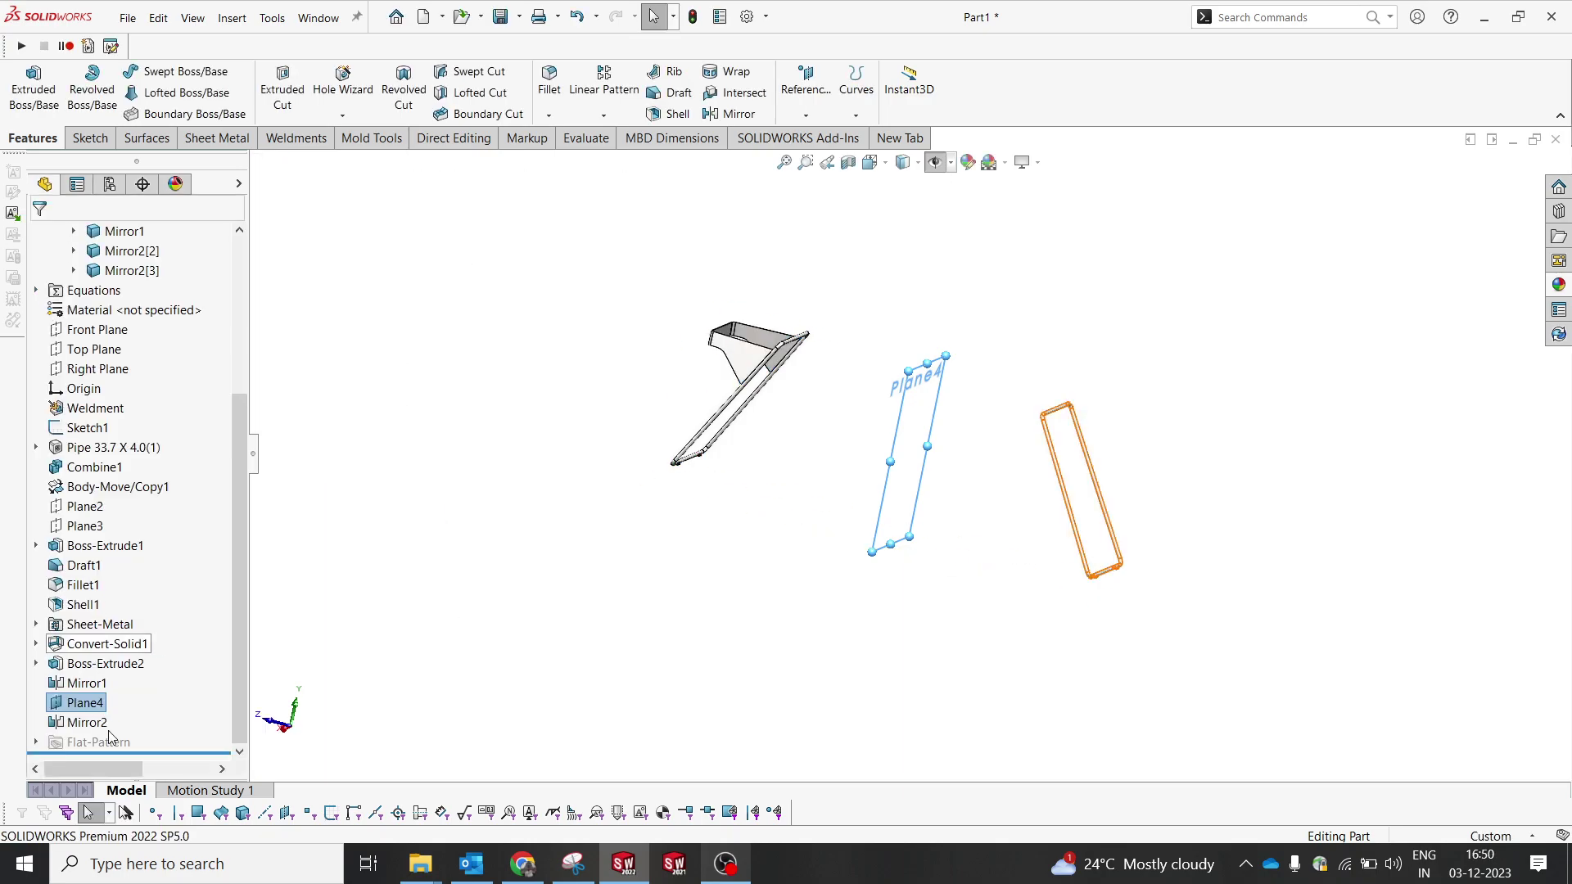
click(82, 721)
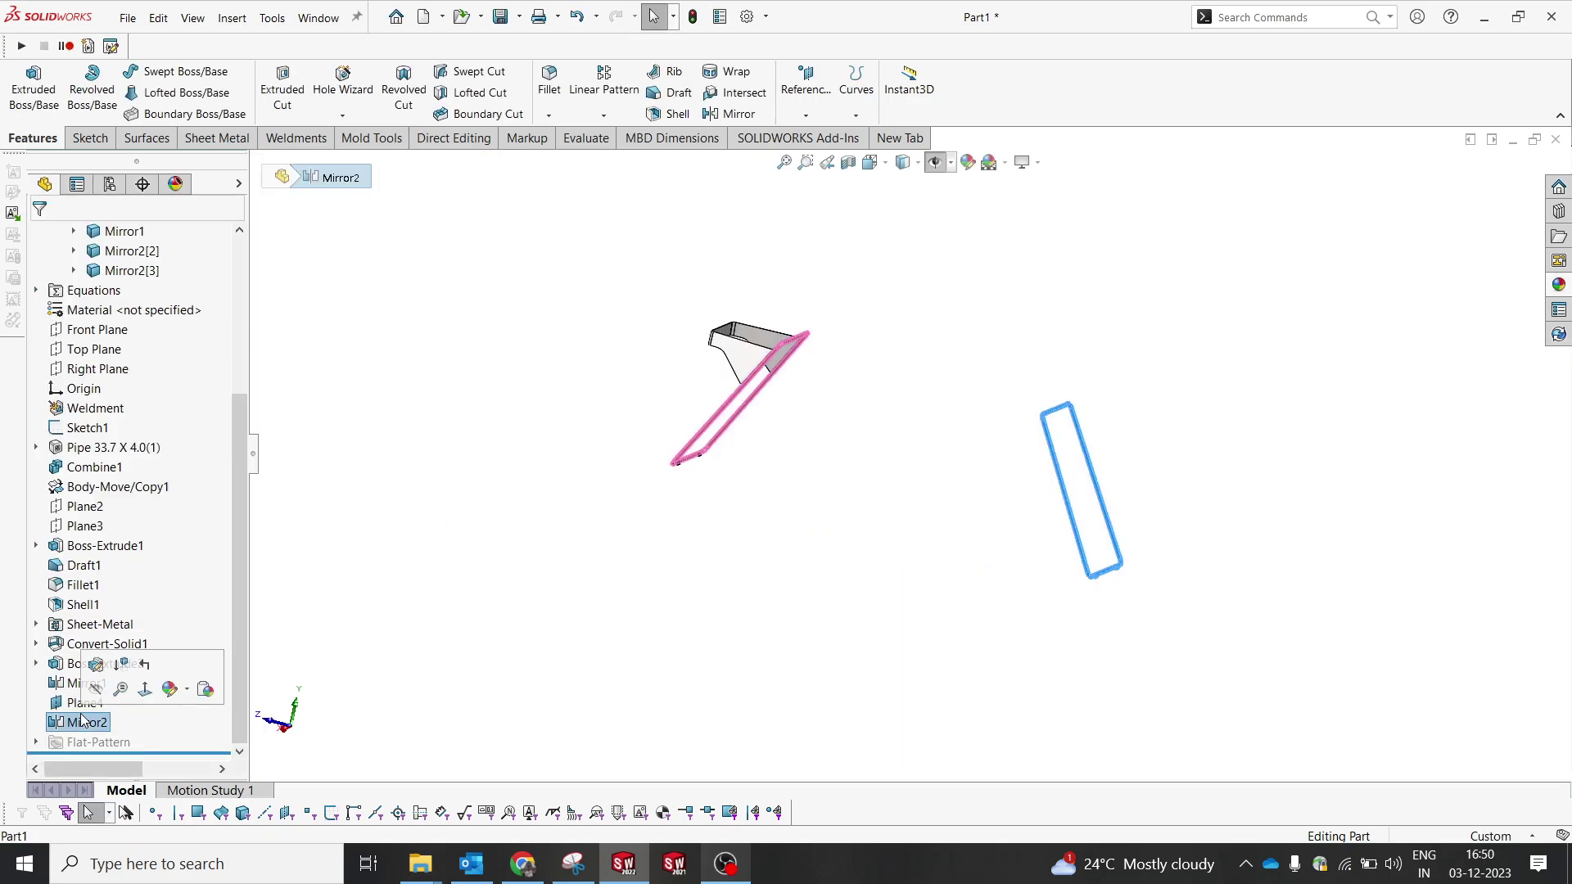
click(97, 665)
click(168, 474)
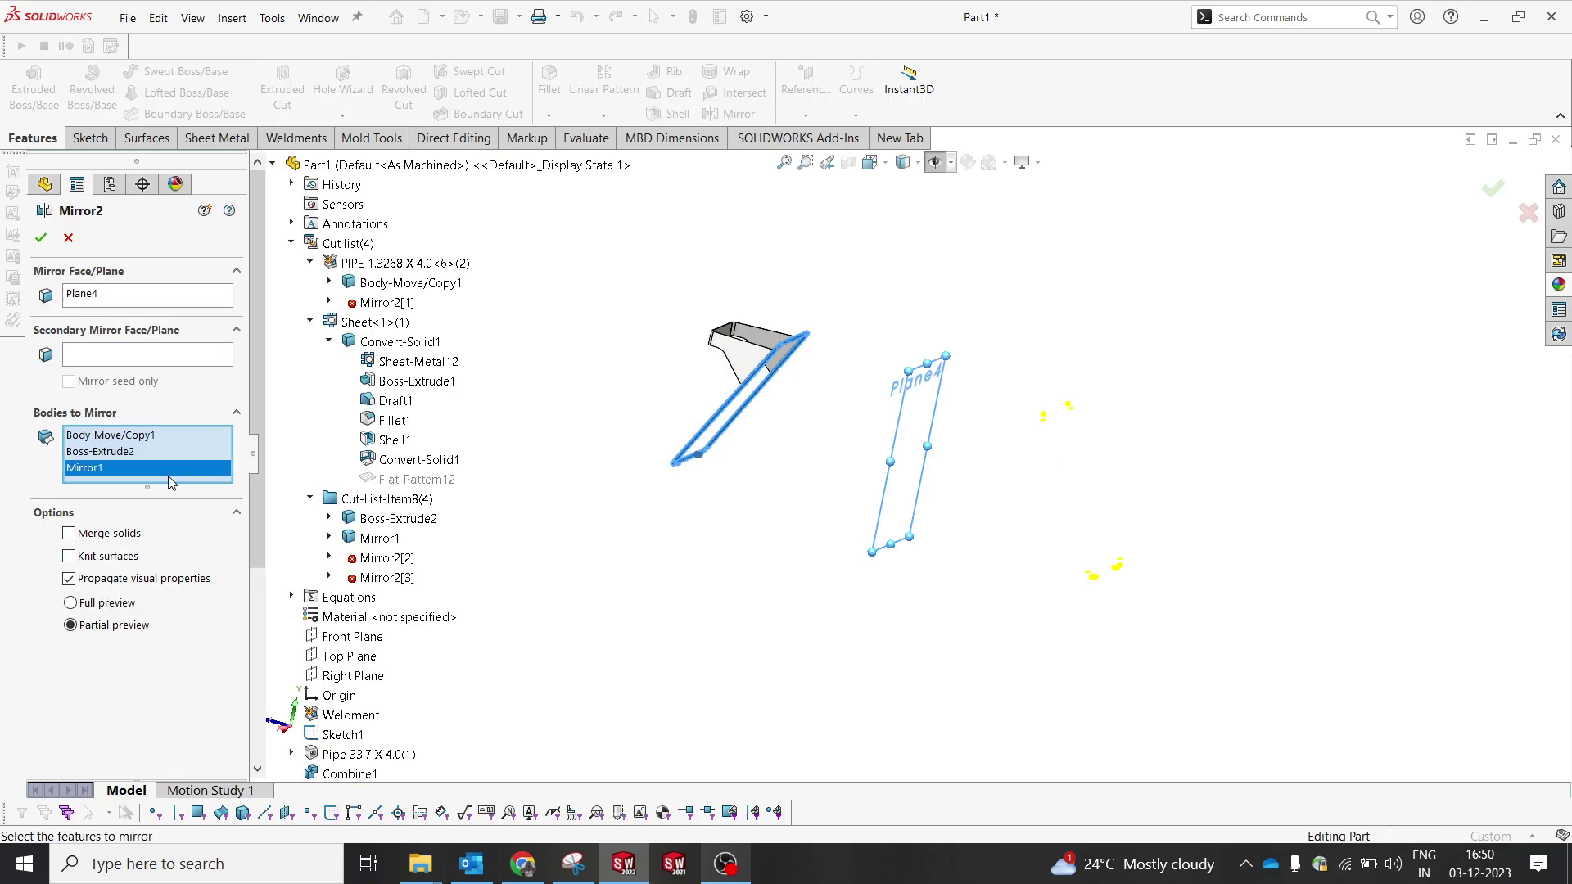
click(762, 357)
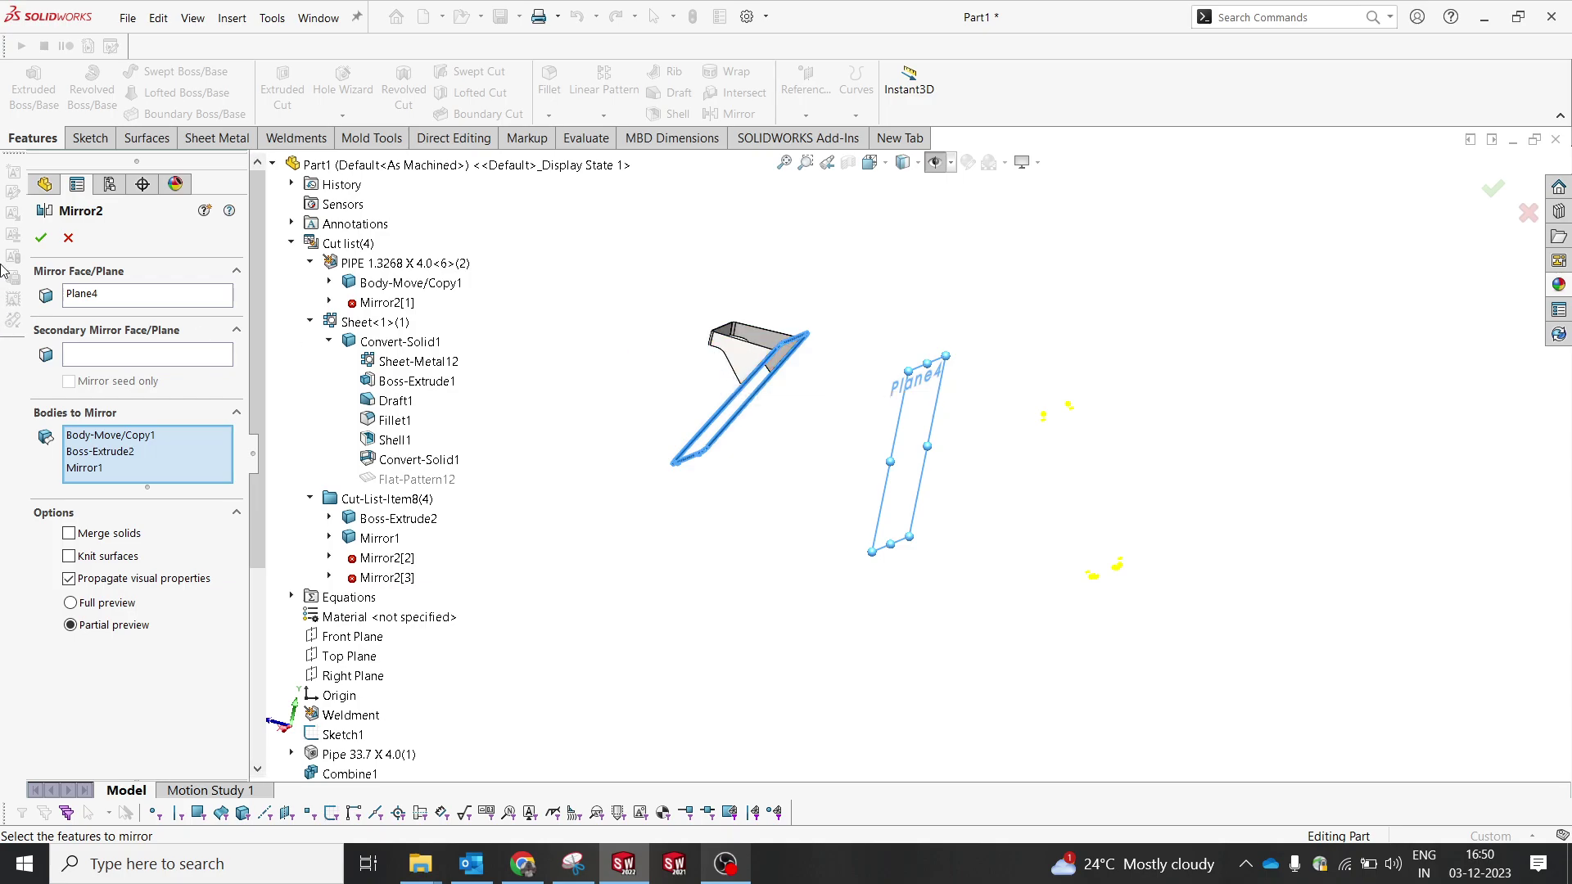
click(70, 237)
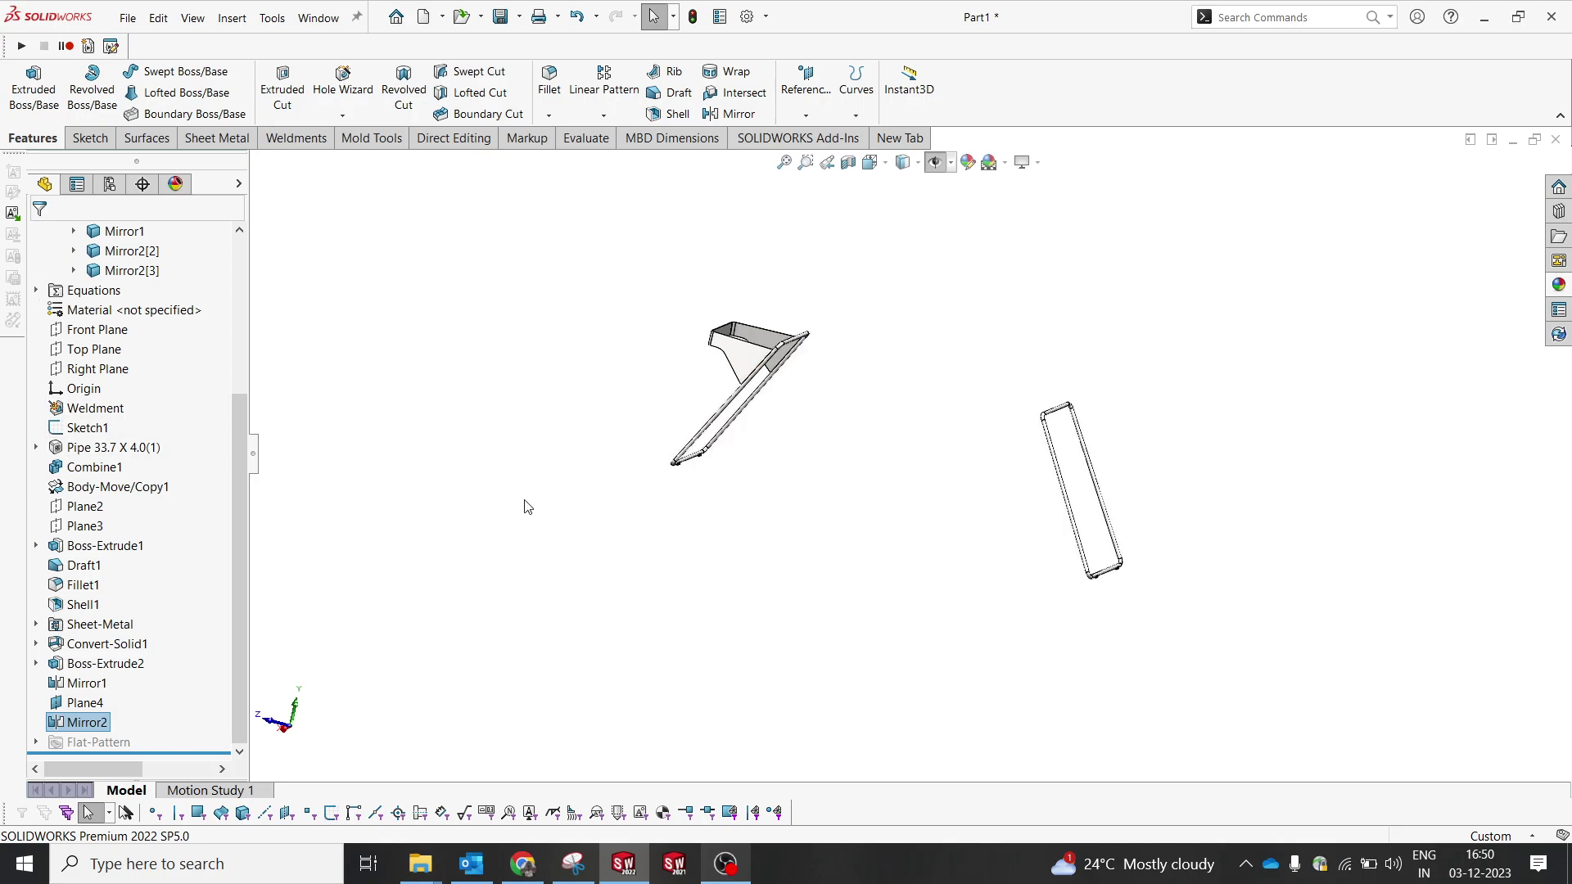
click(573, 434)
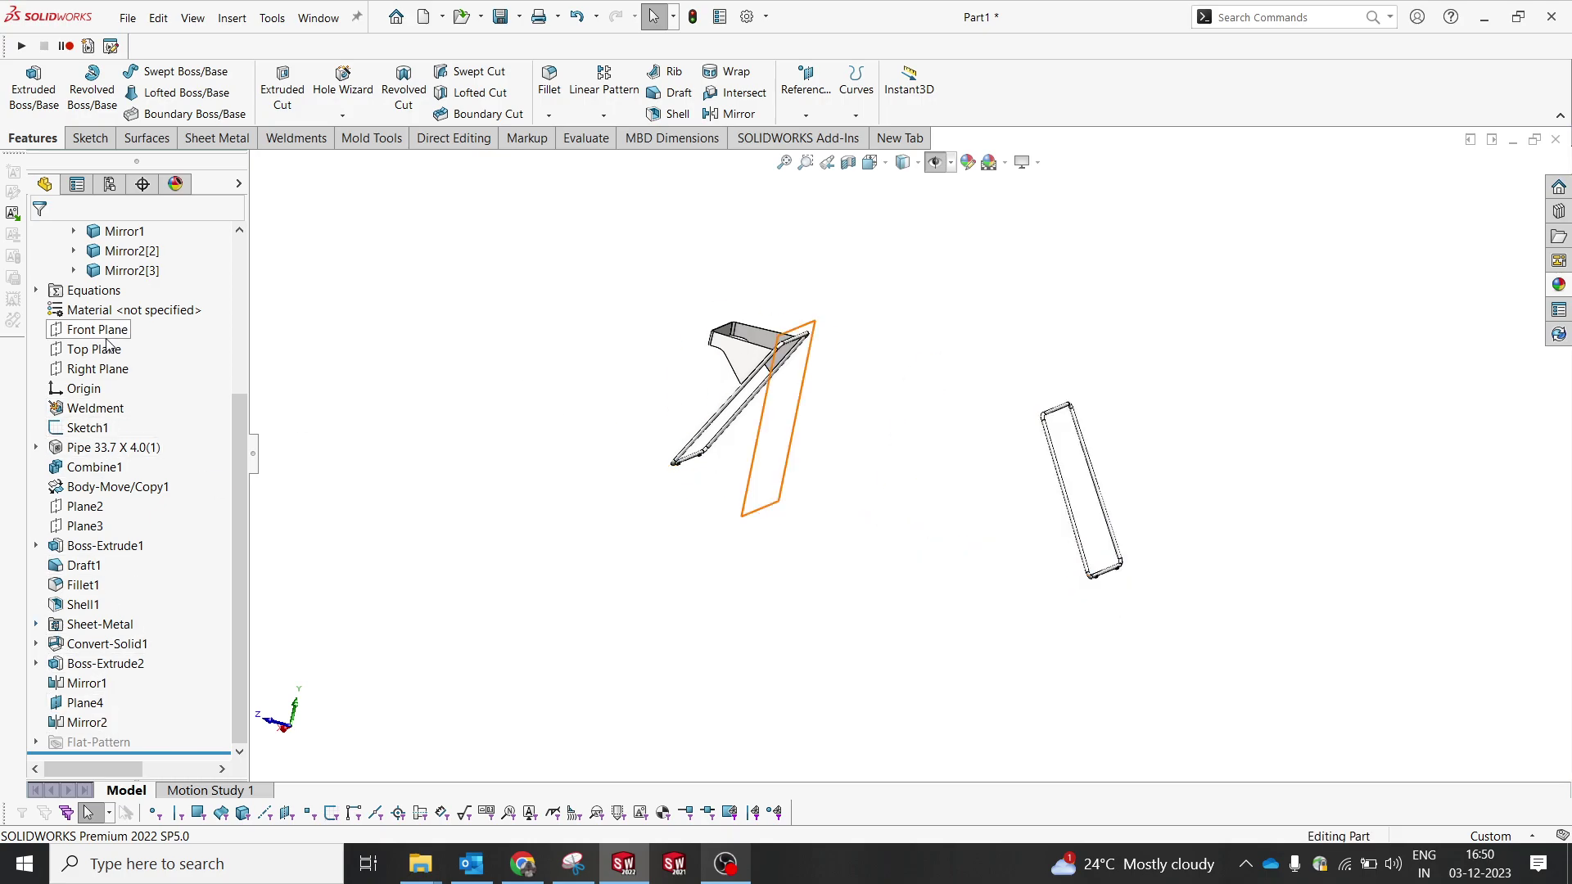
- Mirror only the sheet metal panel body about Plane4 onto the second pipe frame and check the result
click(86, 702)
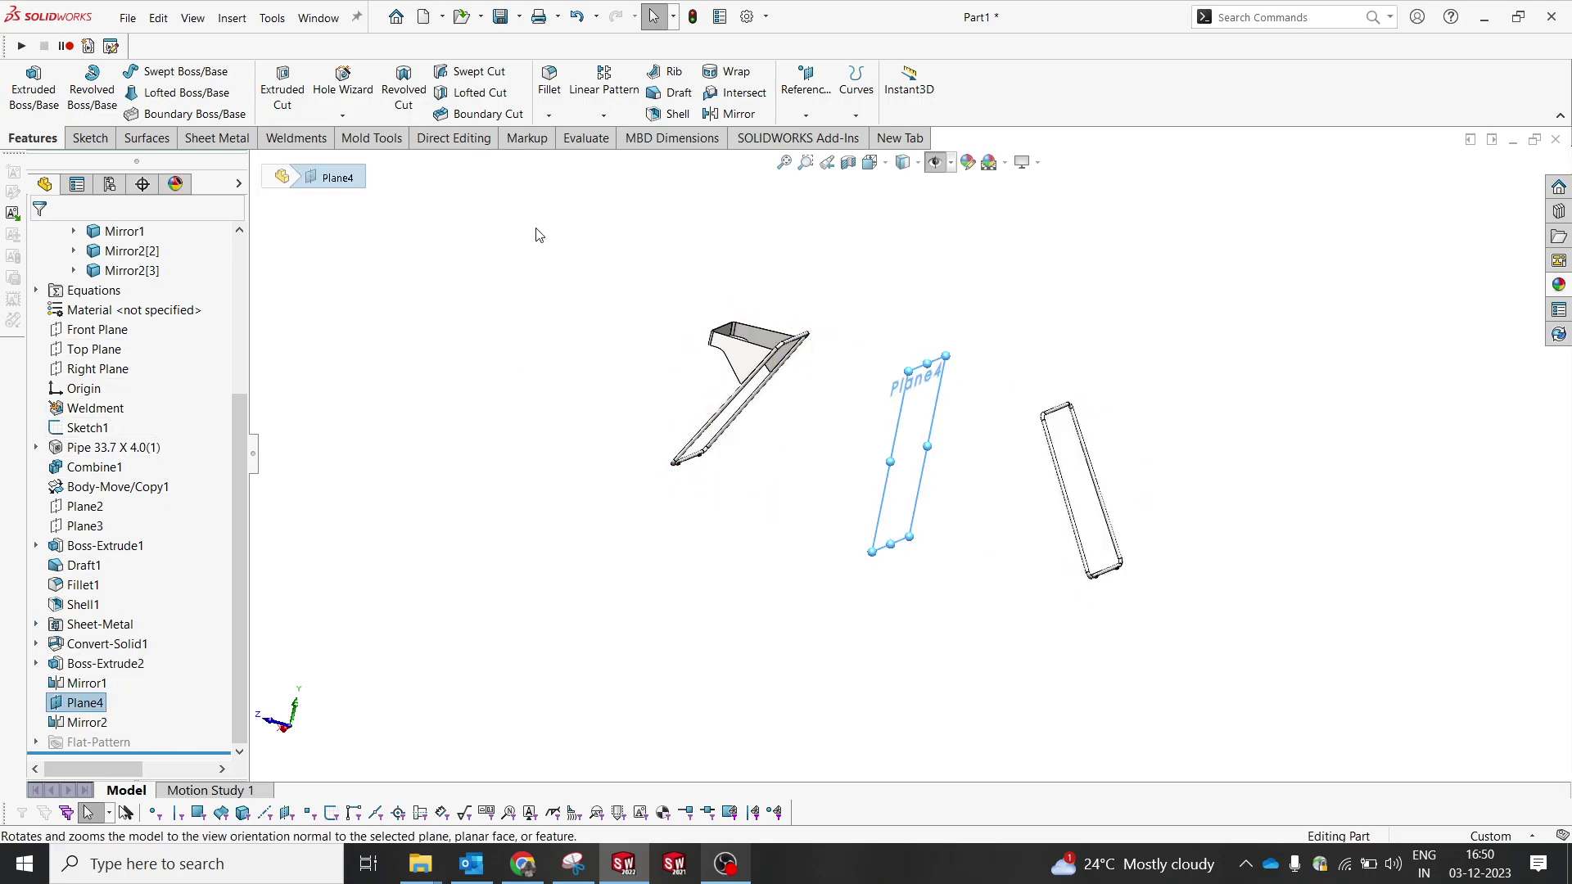
click(706, 114)
click(82, 470)
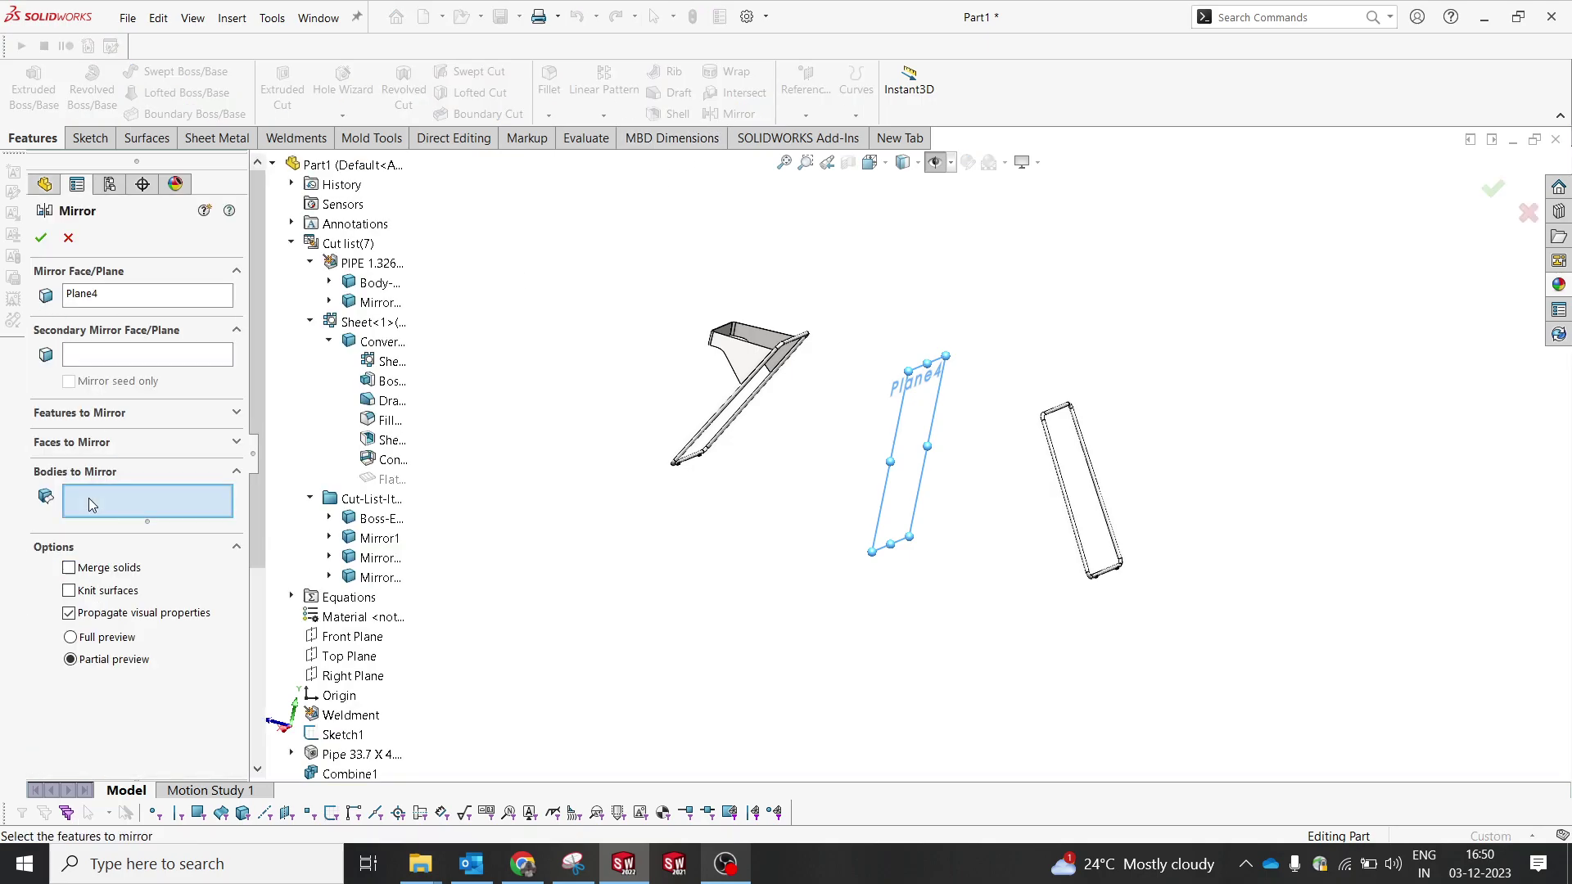
click(745, 360)
click(40, 237)
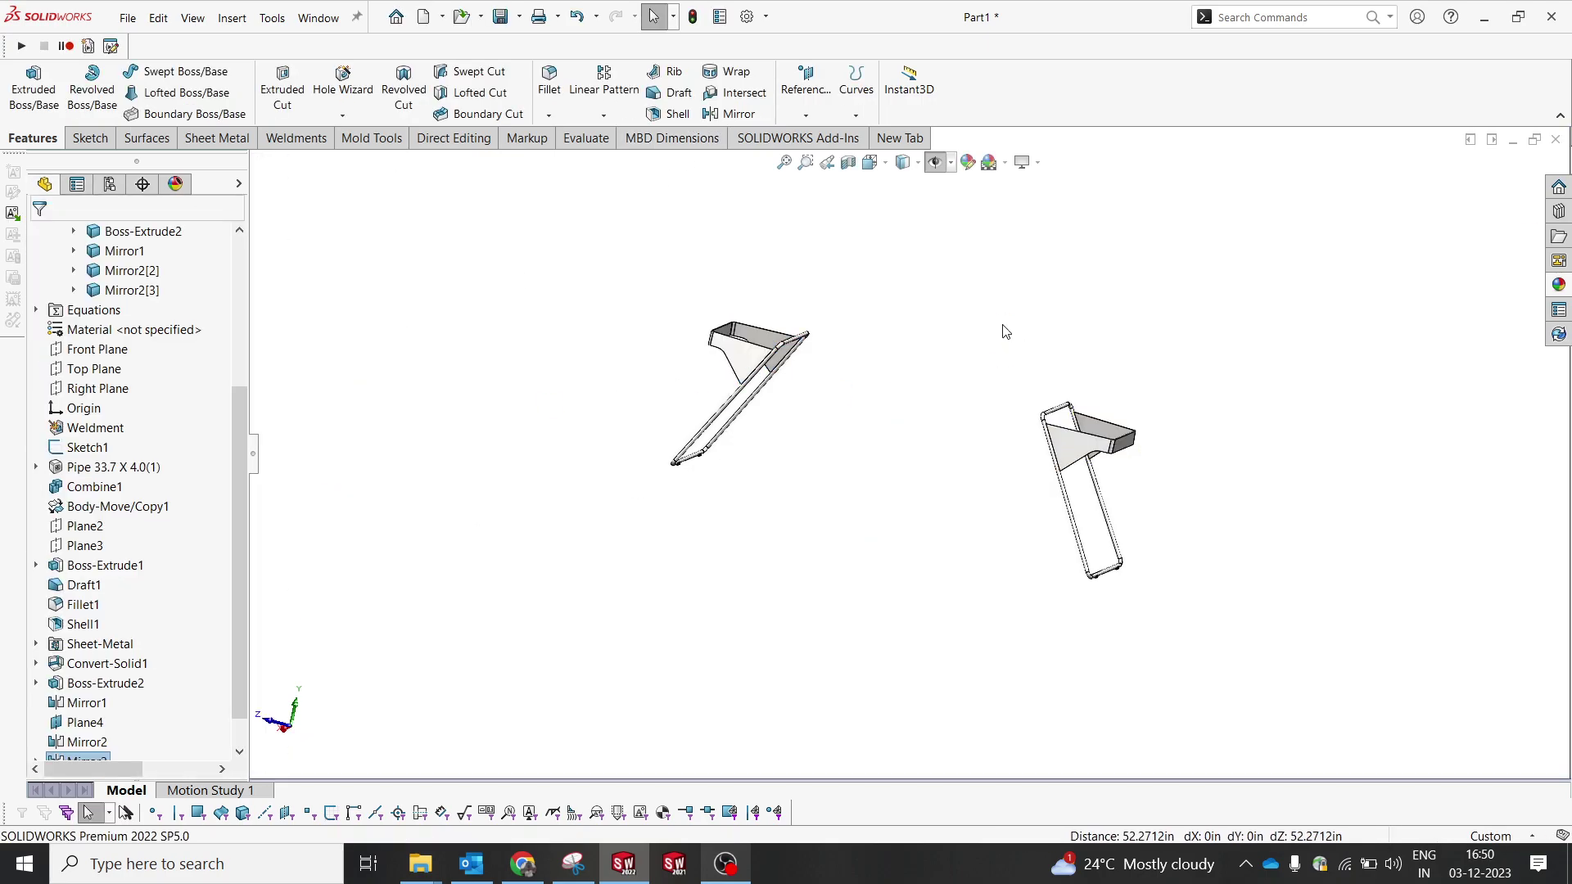
middle_drag(1066, 398, 961, 457)
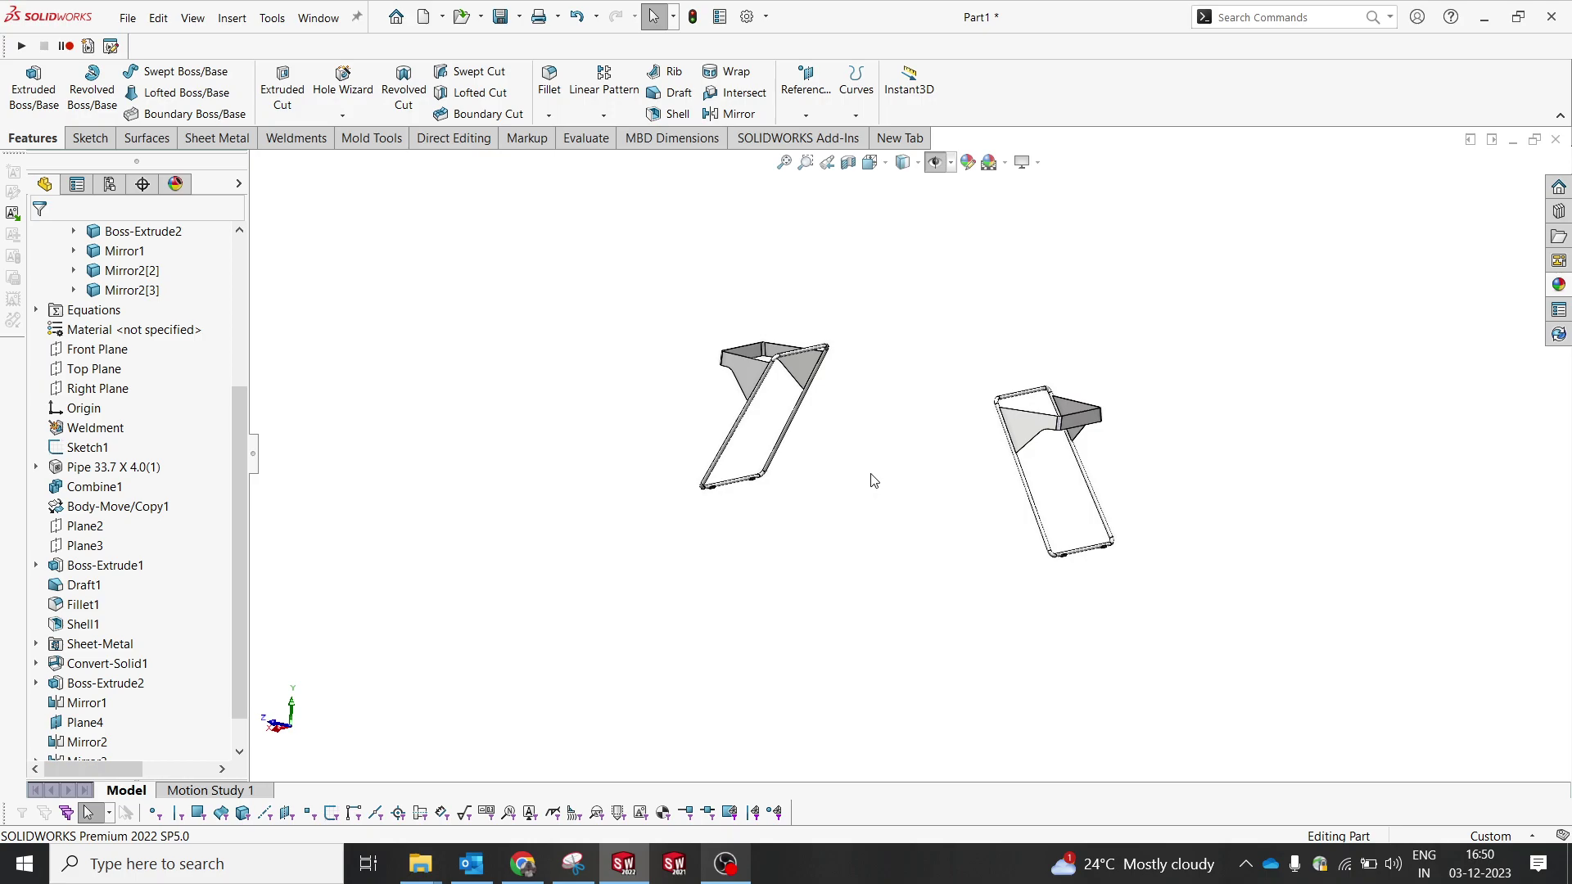
- Collapse the pipe, sheet and Cut-List-Item8 folders in the cut list
scroll(79, 385, up, 4)
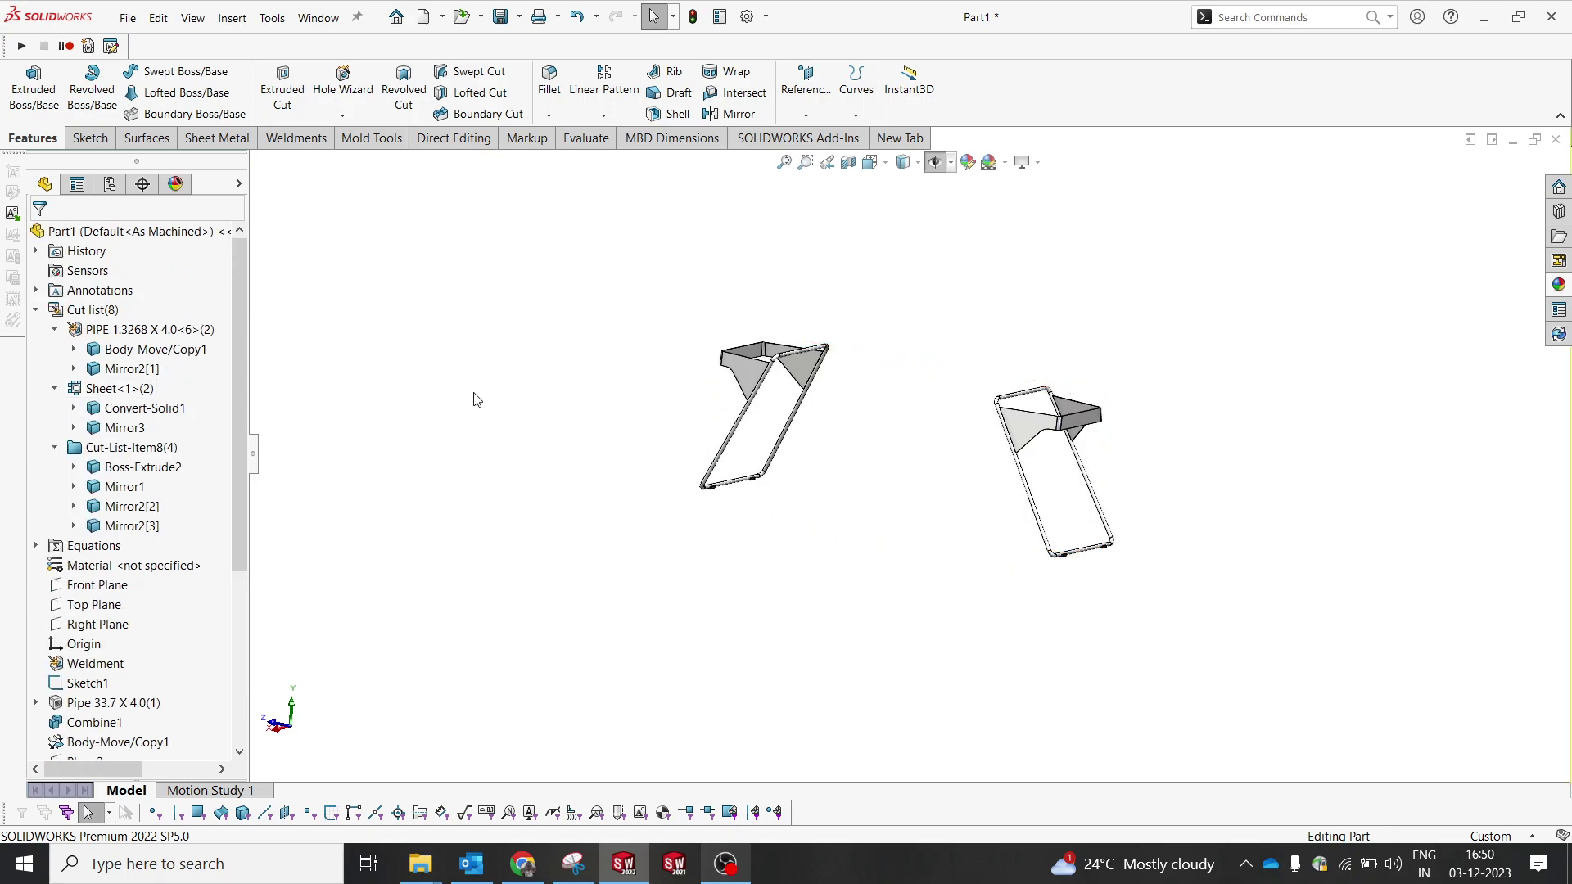
click(54, 329)
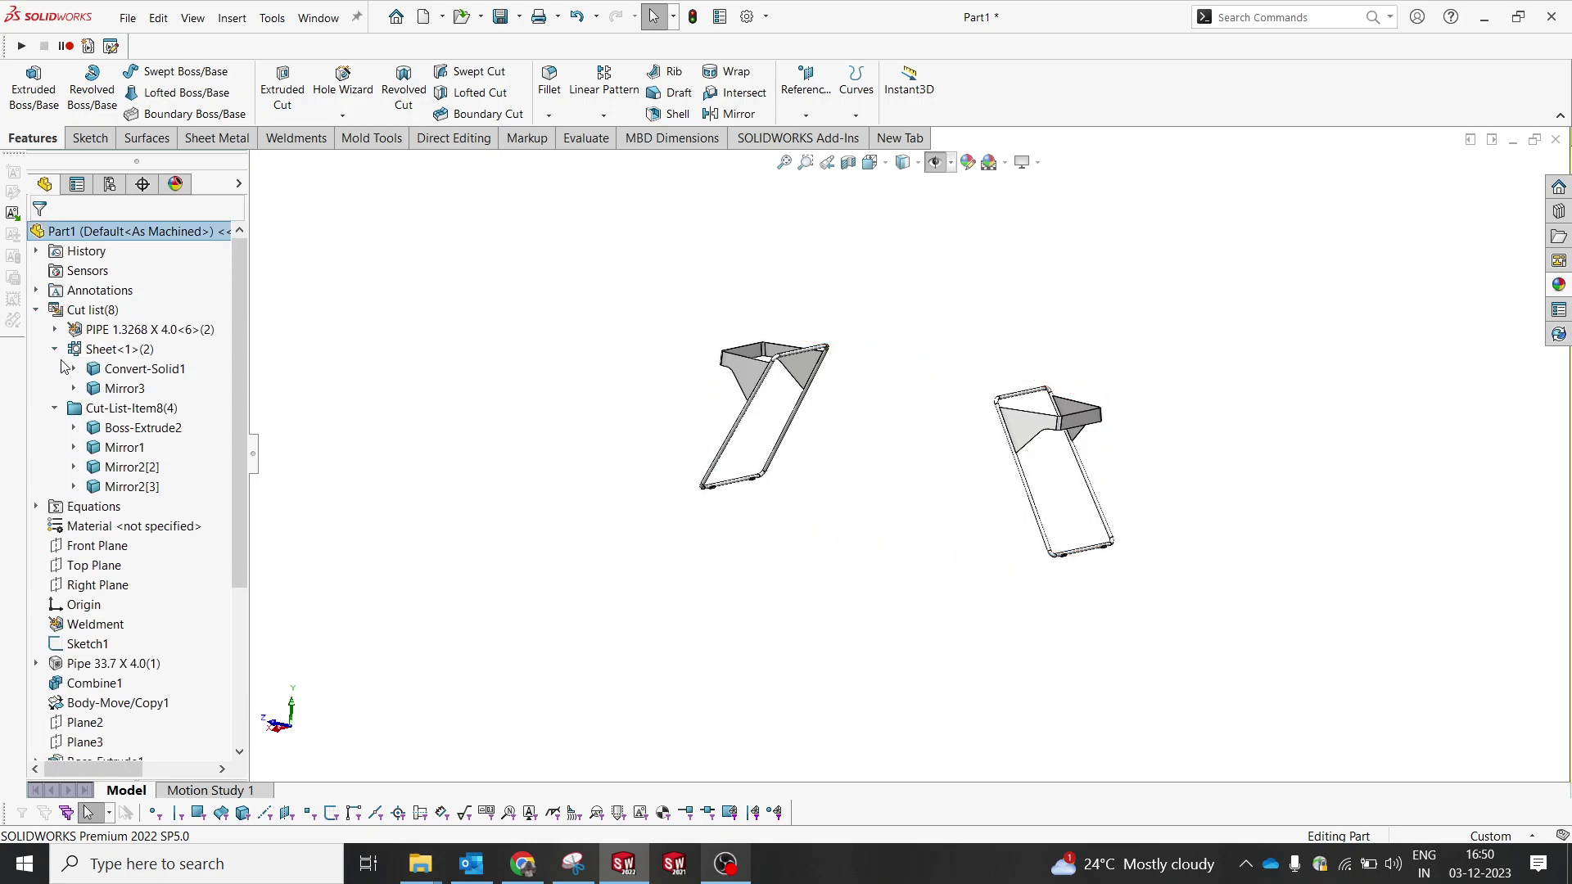
click(54, 349)
click(54, 368)
click(528, 374)
- Sketch a long, thin corner rectangle about 2.4 in high on the Right Plane, spanning the tops of both frames
scroll(843, 360, down, 5)
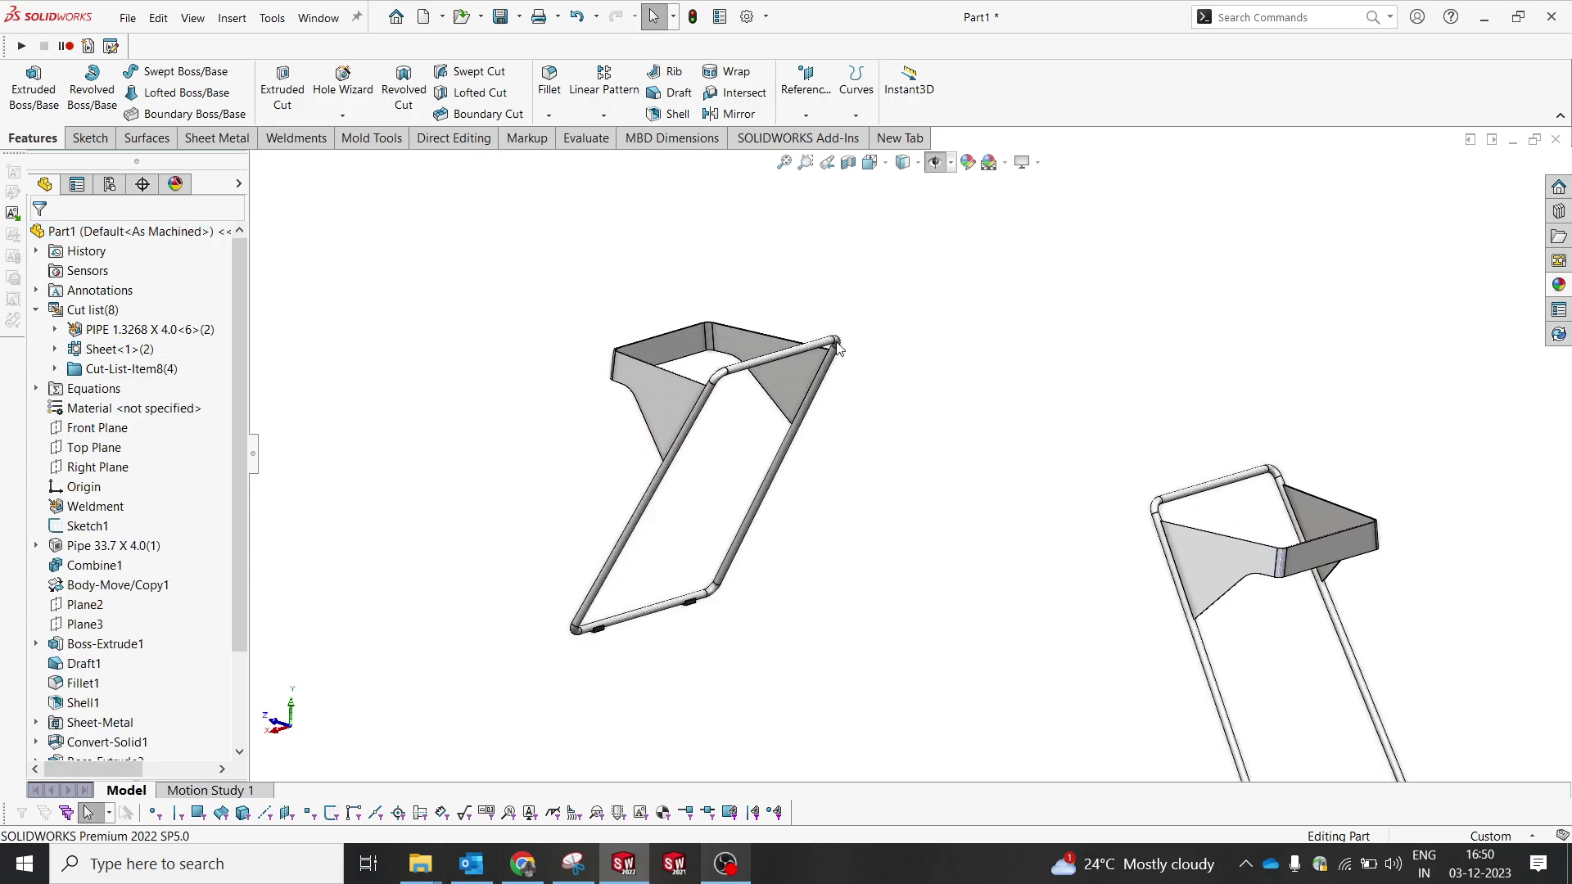
click(97, 467)
right_click(586, 327)
click(615, 298)
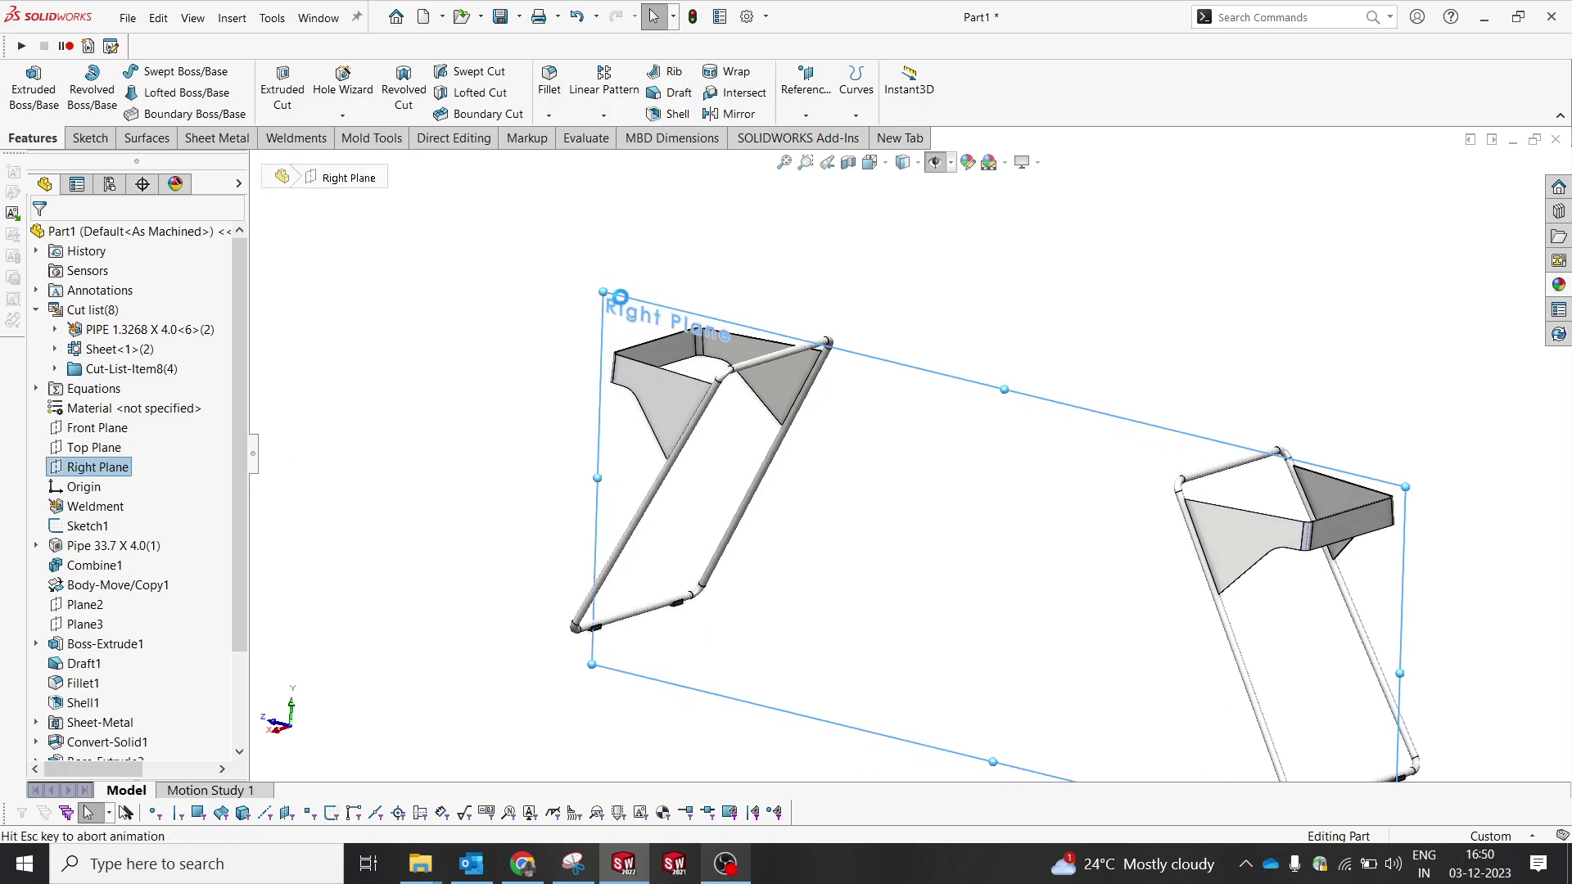
click(170, 92)
click(217, 115)
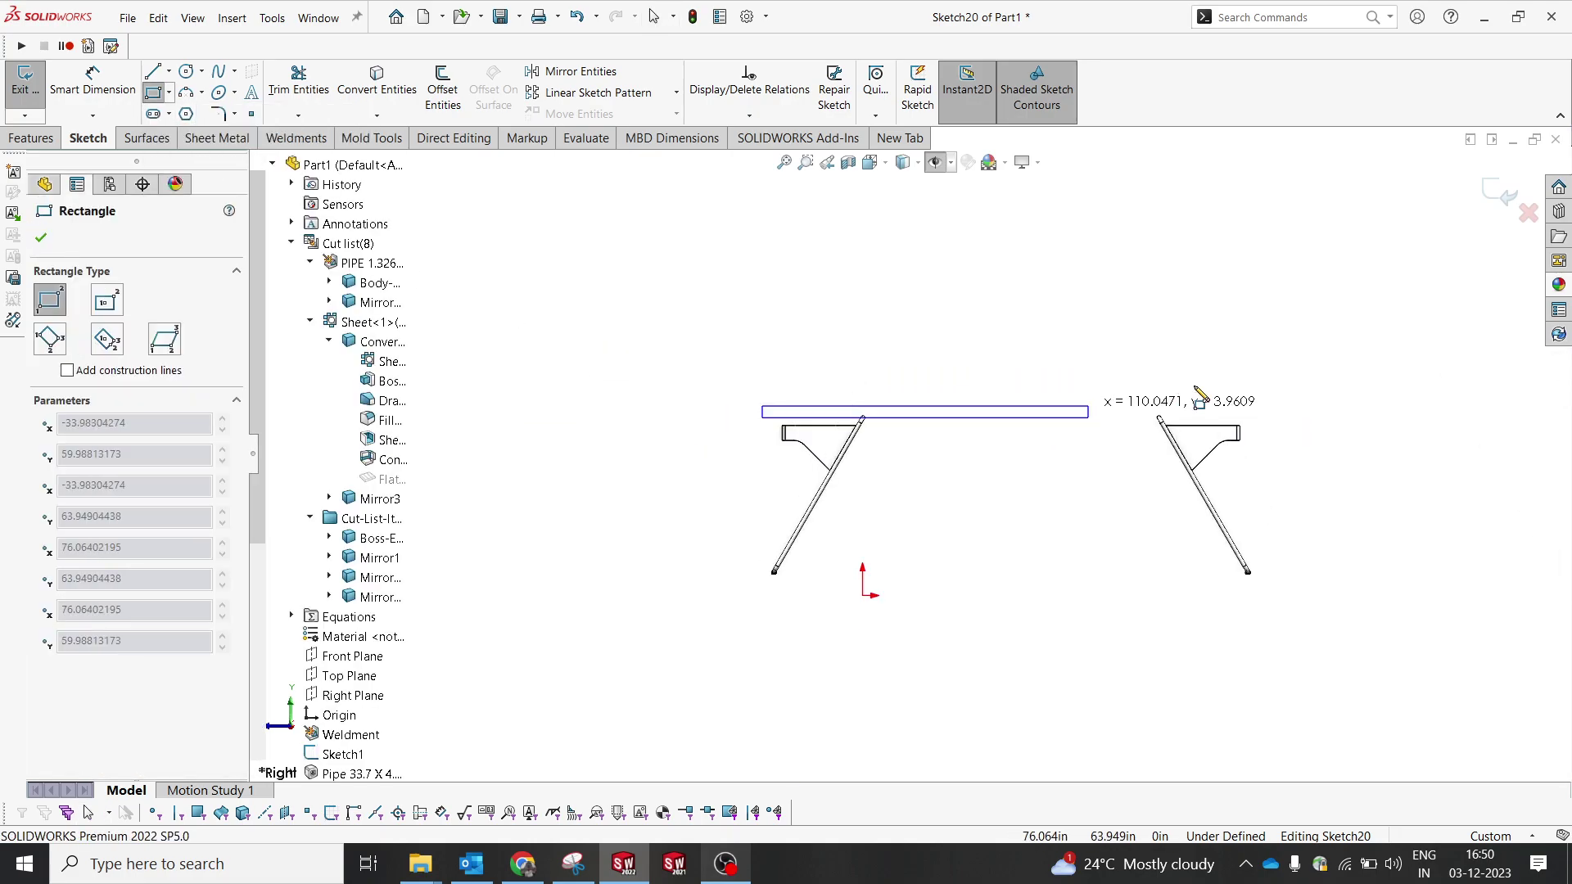
scroll(1195, 387, up, 2)
scroll(1195, 392, down, 5)
click(1059, 485)
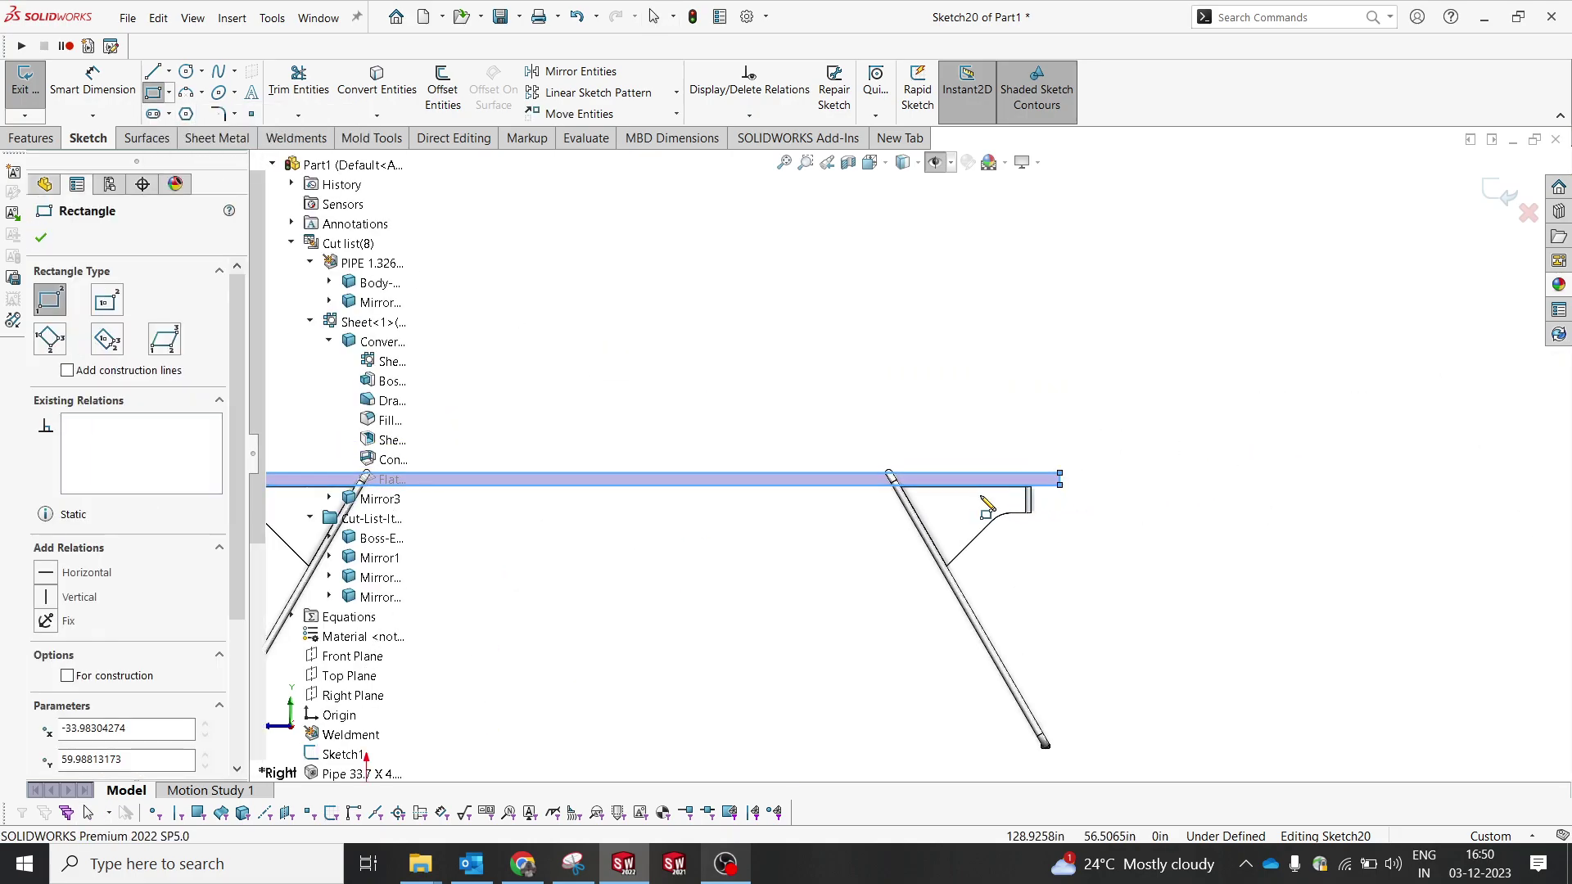
- Dimension the rectangle's end near the first frame 15 in from the outer edge of the sheet metal panel
scroll(998, 496, up, 6)
scroll(750, 471, down, 8)
key(Escape)
right_drag(698, 501, 701, 442)
scroll(711, 420, down, 5)
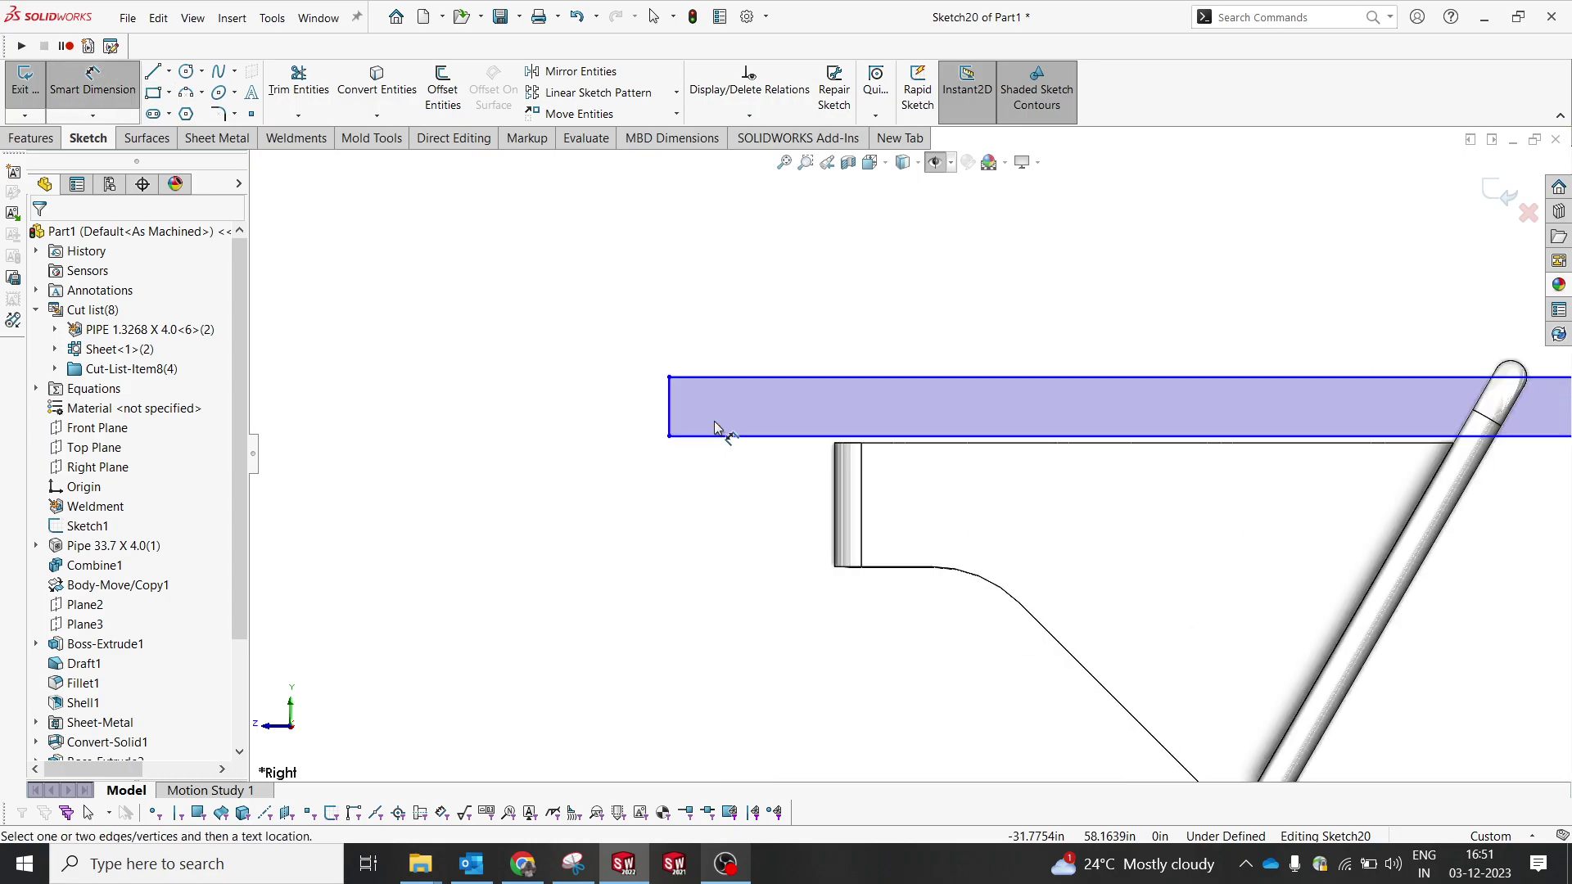
click(834, 473)
click(670, 403)
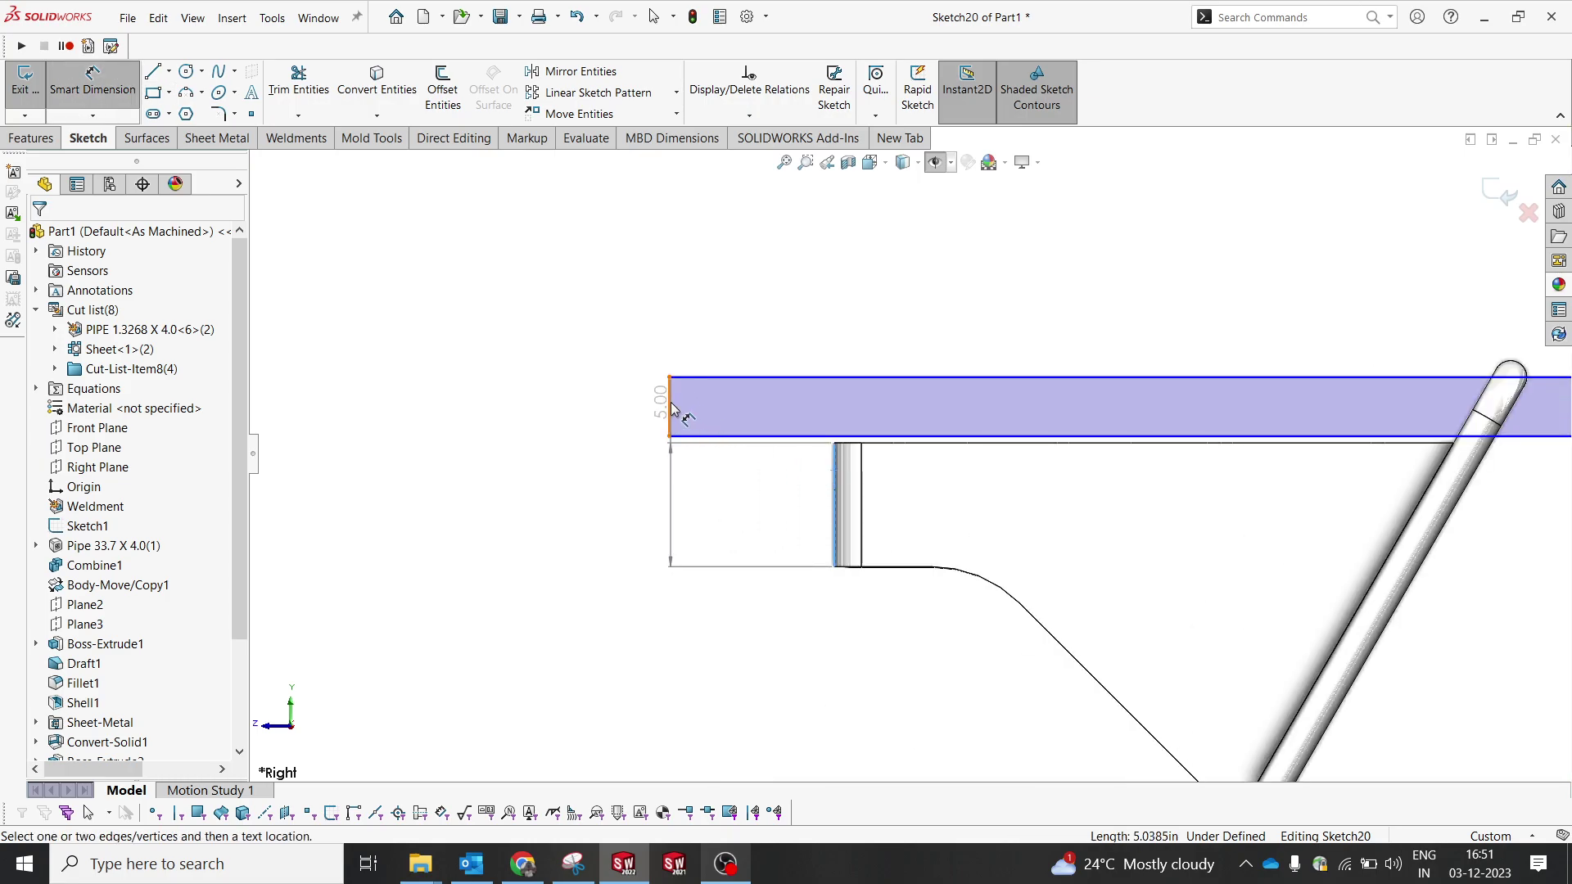
click(749, 593)
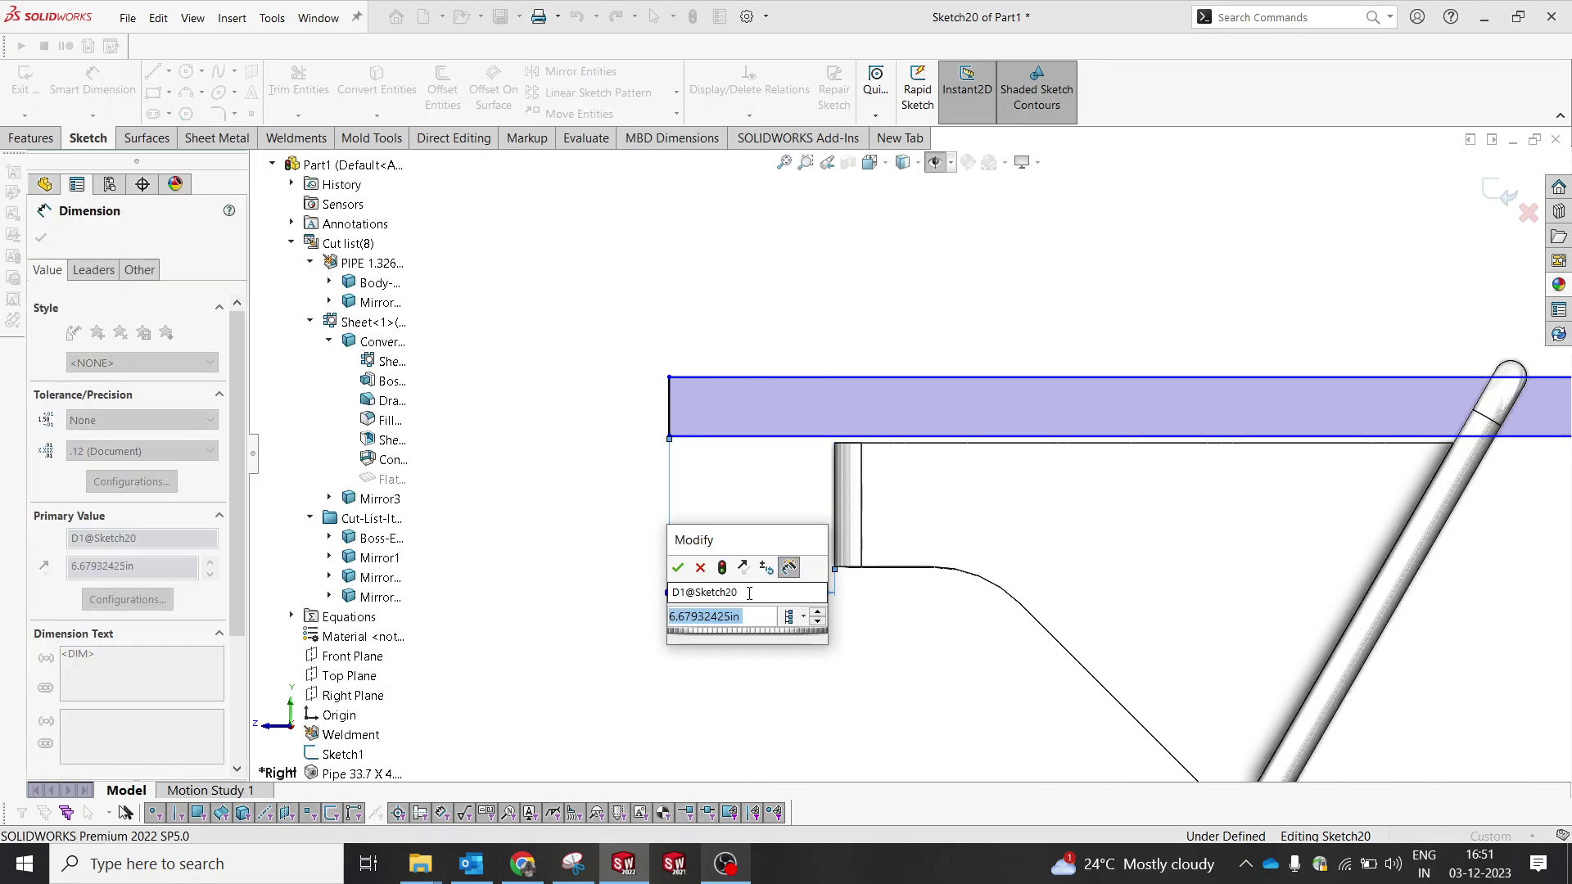
text(15)
key(Return)
- Stretch the rectangle's other end outward past the second frame's sheet metal panel
scroll(1123, 502, up, 3)
scroll(1123, 503, up, 3)
scroll(1336, 458, down, 5)
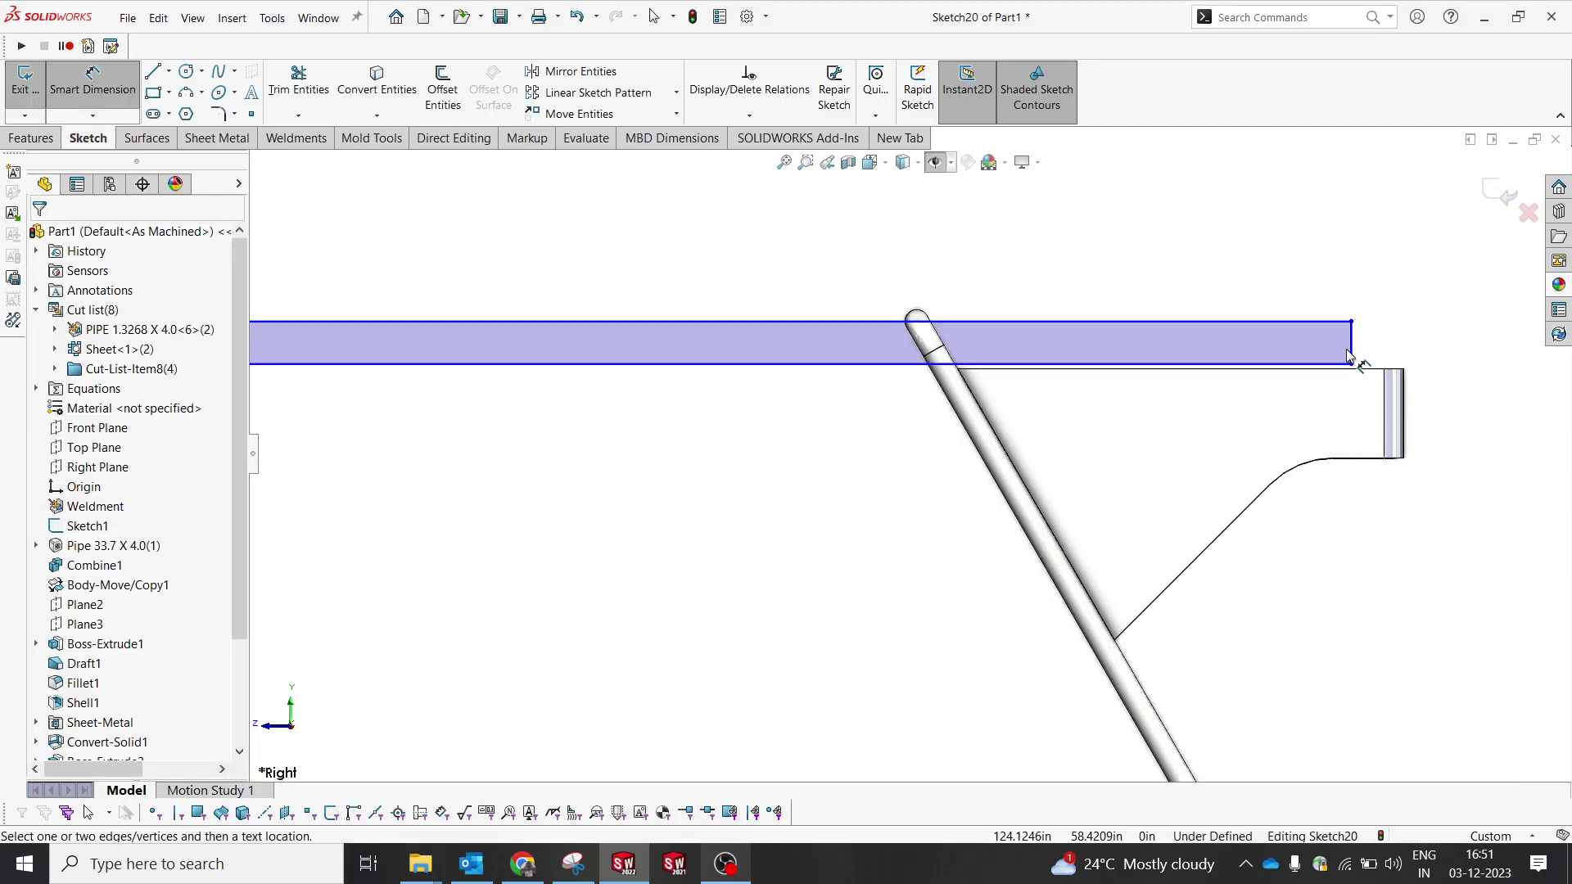
key(Escape)
drag(1352, 339, 1547, 331)
scroll(1455, 522, up, 3)
scroll(1455, 522, down, 4)
right_drag(1236, 560, 1228, 484)
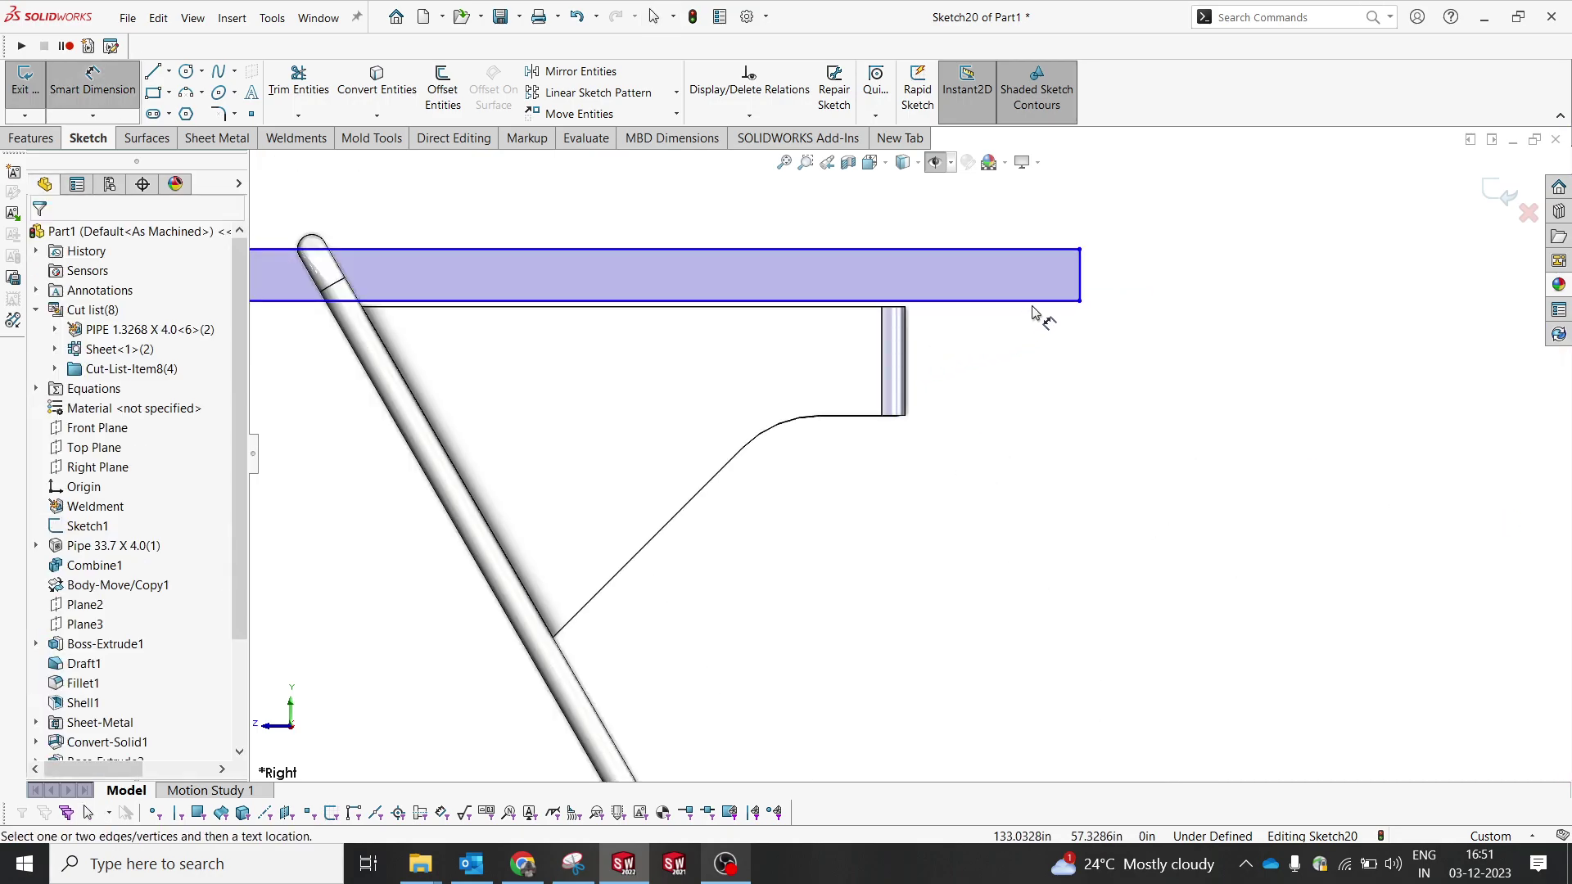
click(905, 315)
scroll(966, 303, down, 4)
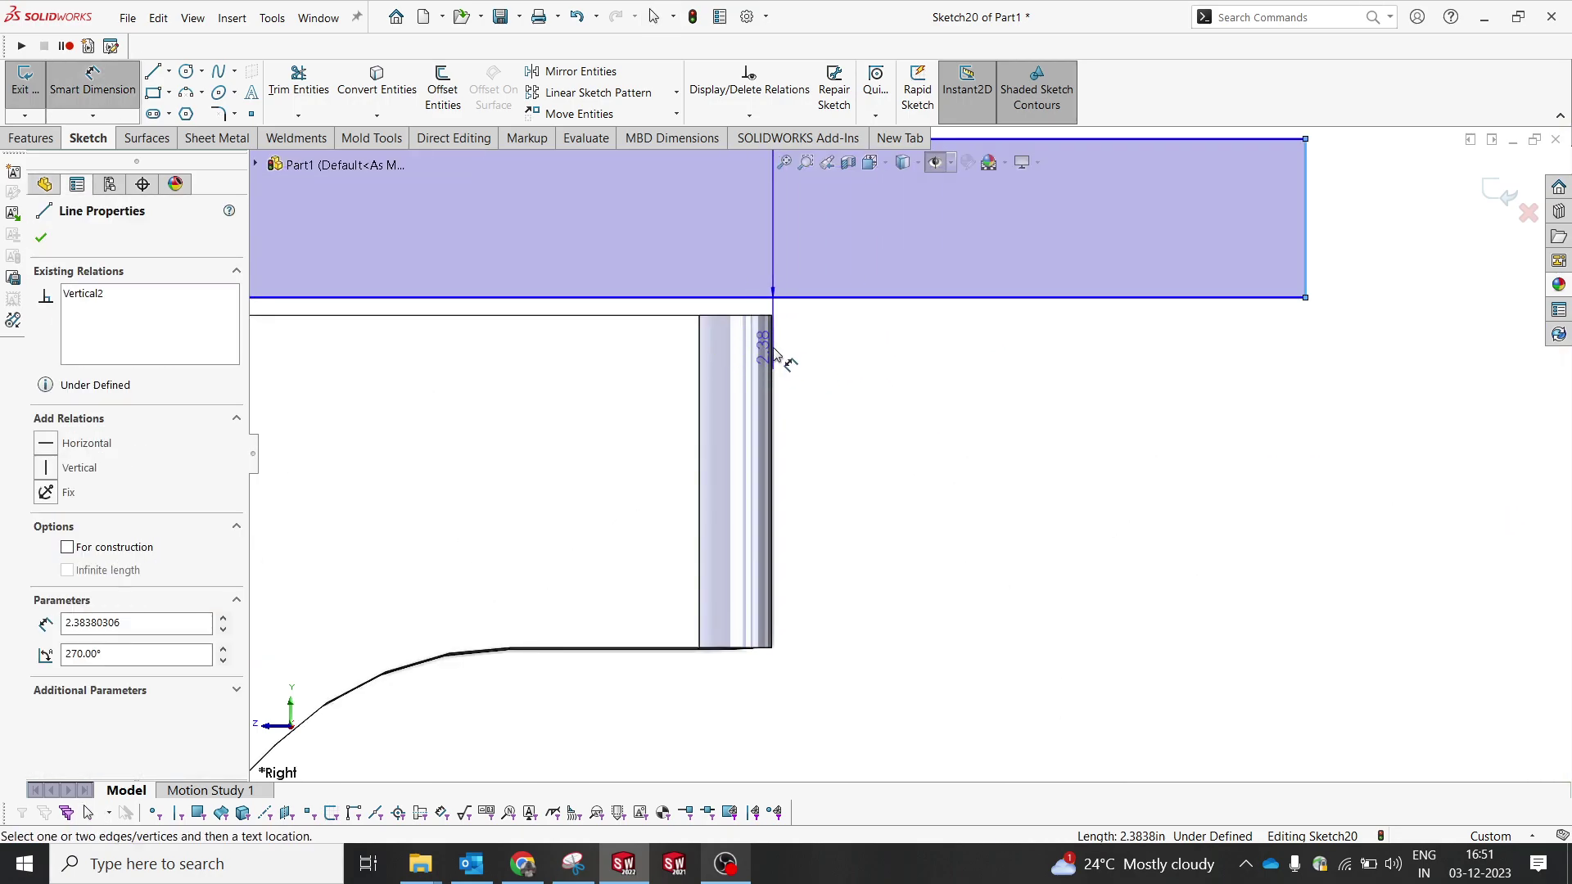
click(771, 352)
key(BackSpace)
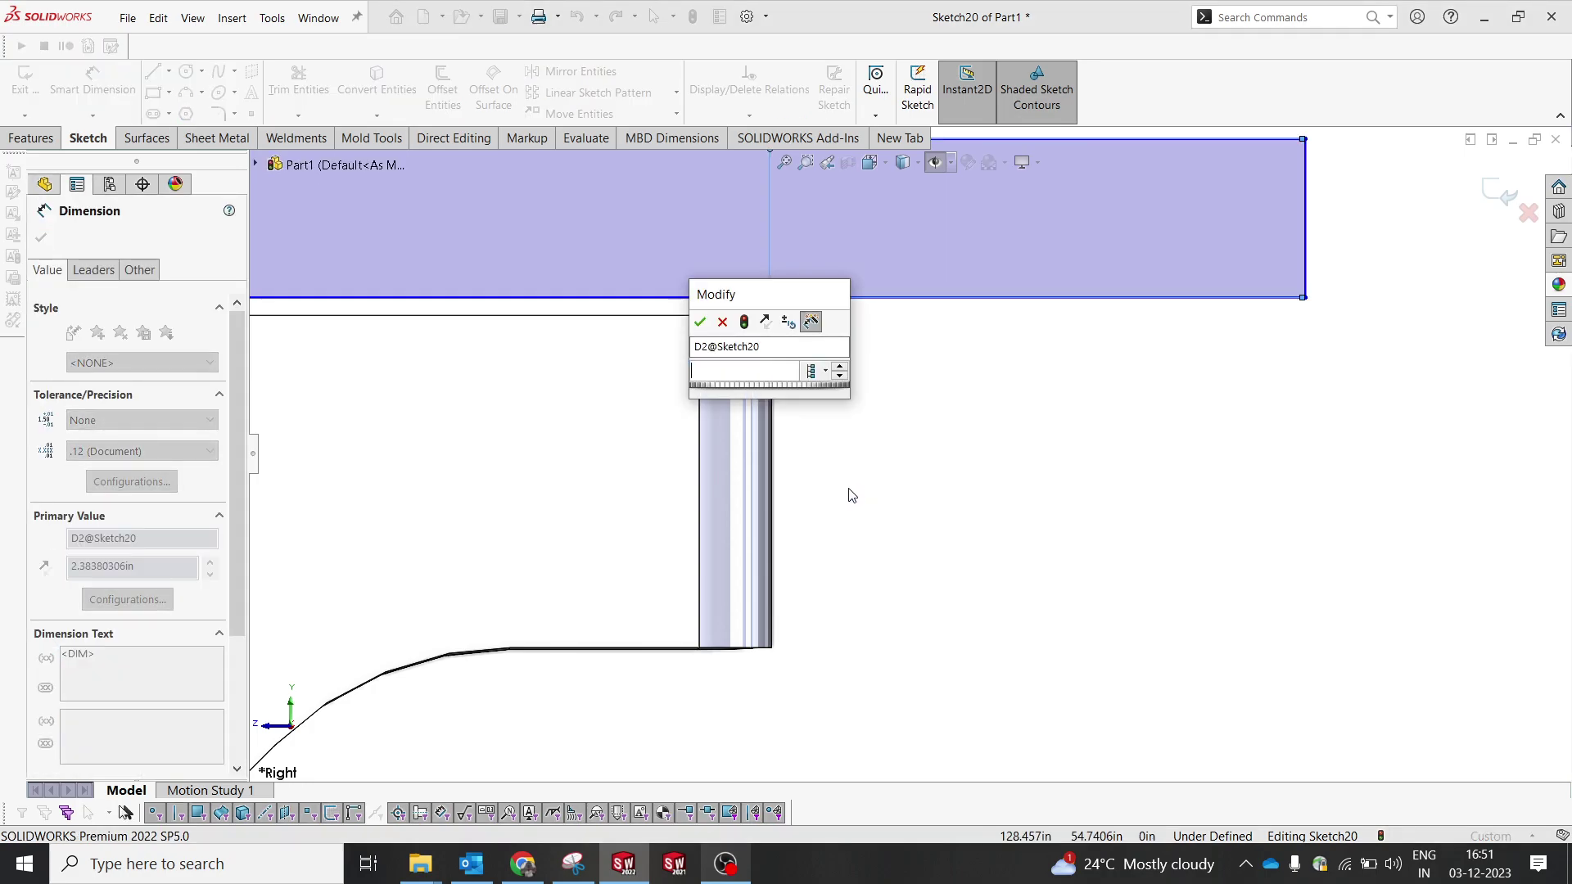
click(723, 323)
drag(768, 343, 1252, 369)
key(Delete)
- Dimension the rectangle's stretched end 15 in from the outer face of the second sheet metal panel
middle_drag(858, 447, 786, 422)
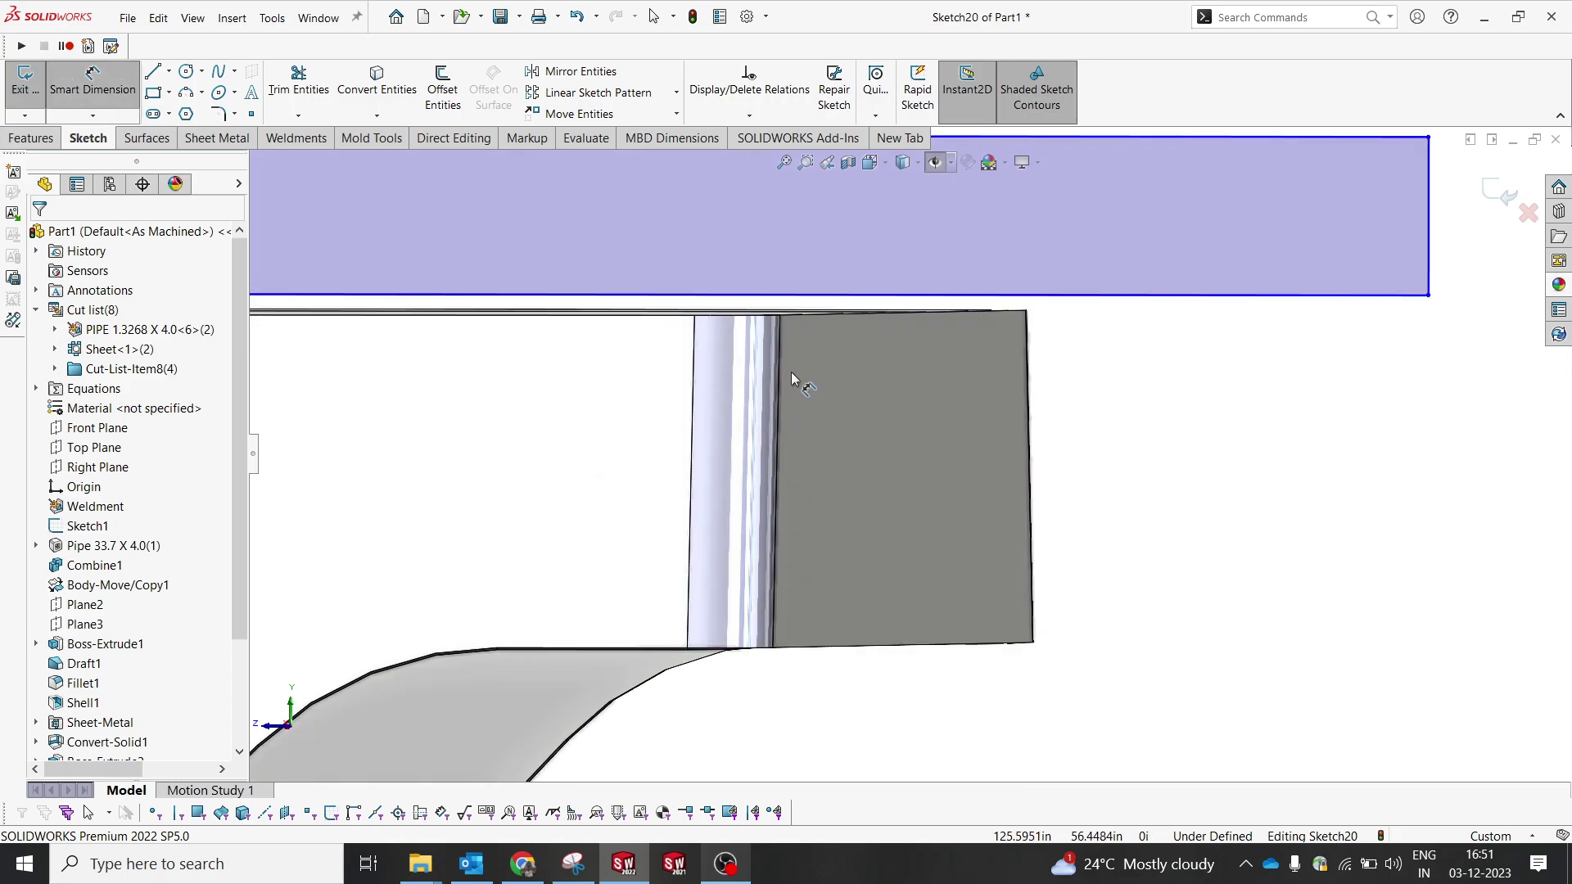
click(1431, 262)
click(1306, 452)
text(15)
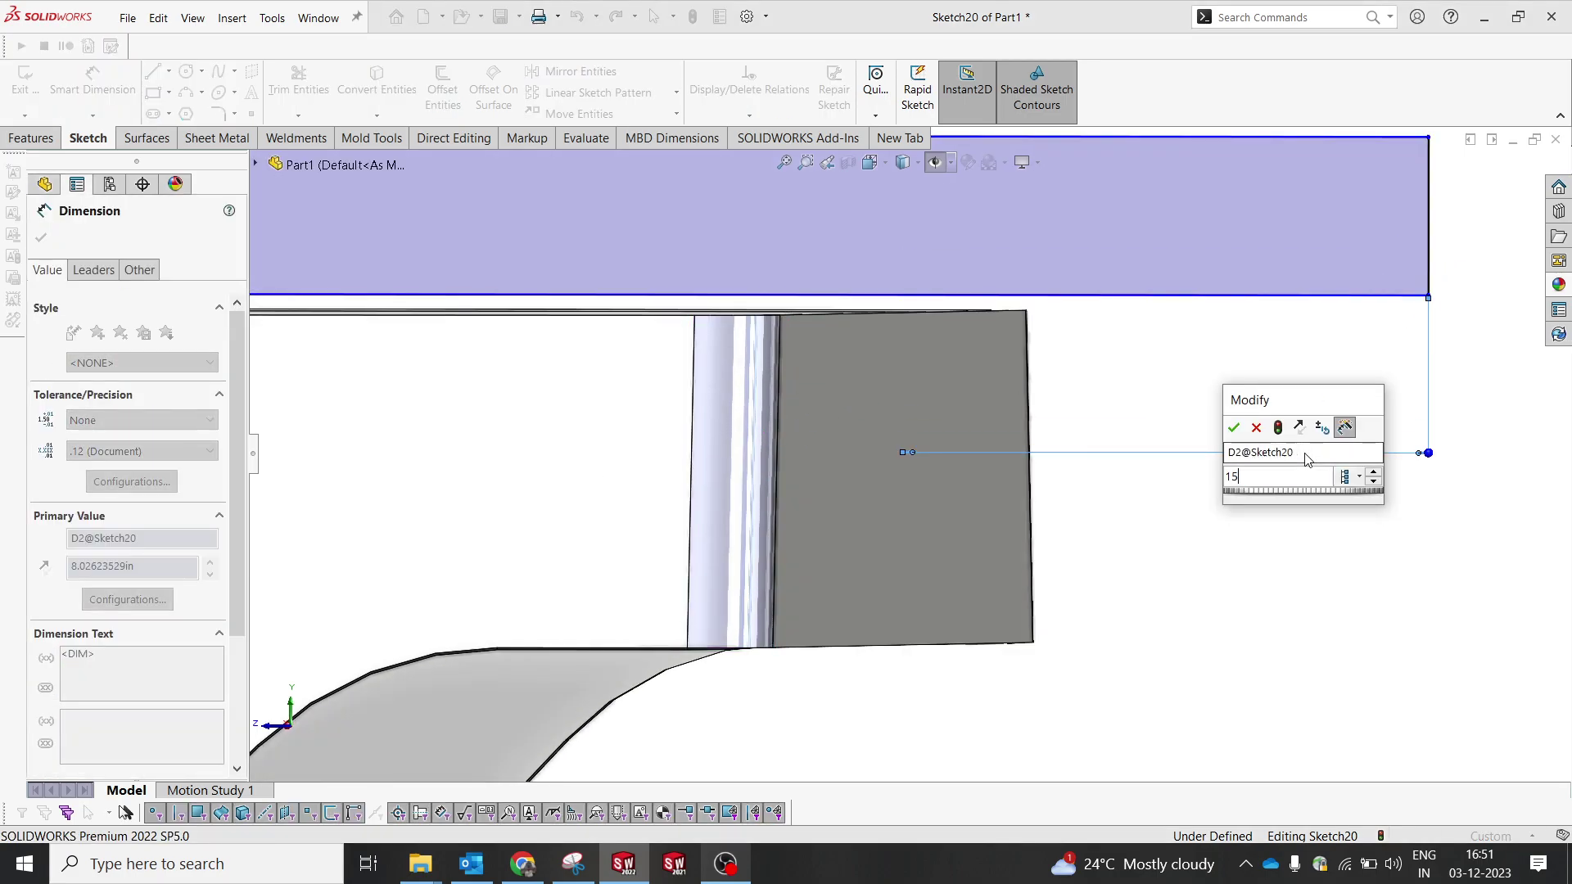
key(Return)
- Return to the Right view and make the rectangle's lower line collinear with the sheet metal panel's top edge
scroll(1298, 465, up, 5)
click(1044, 583)
key(space)
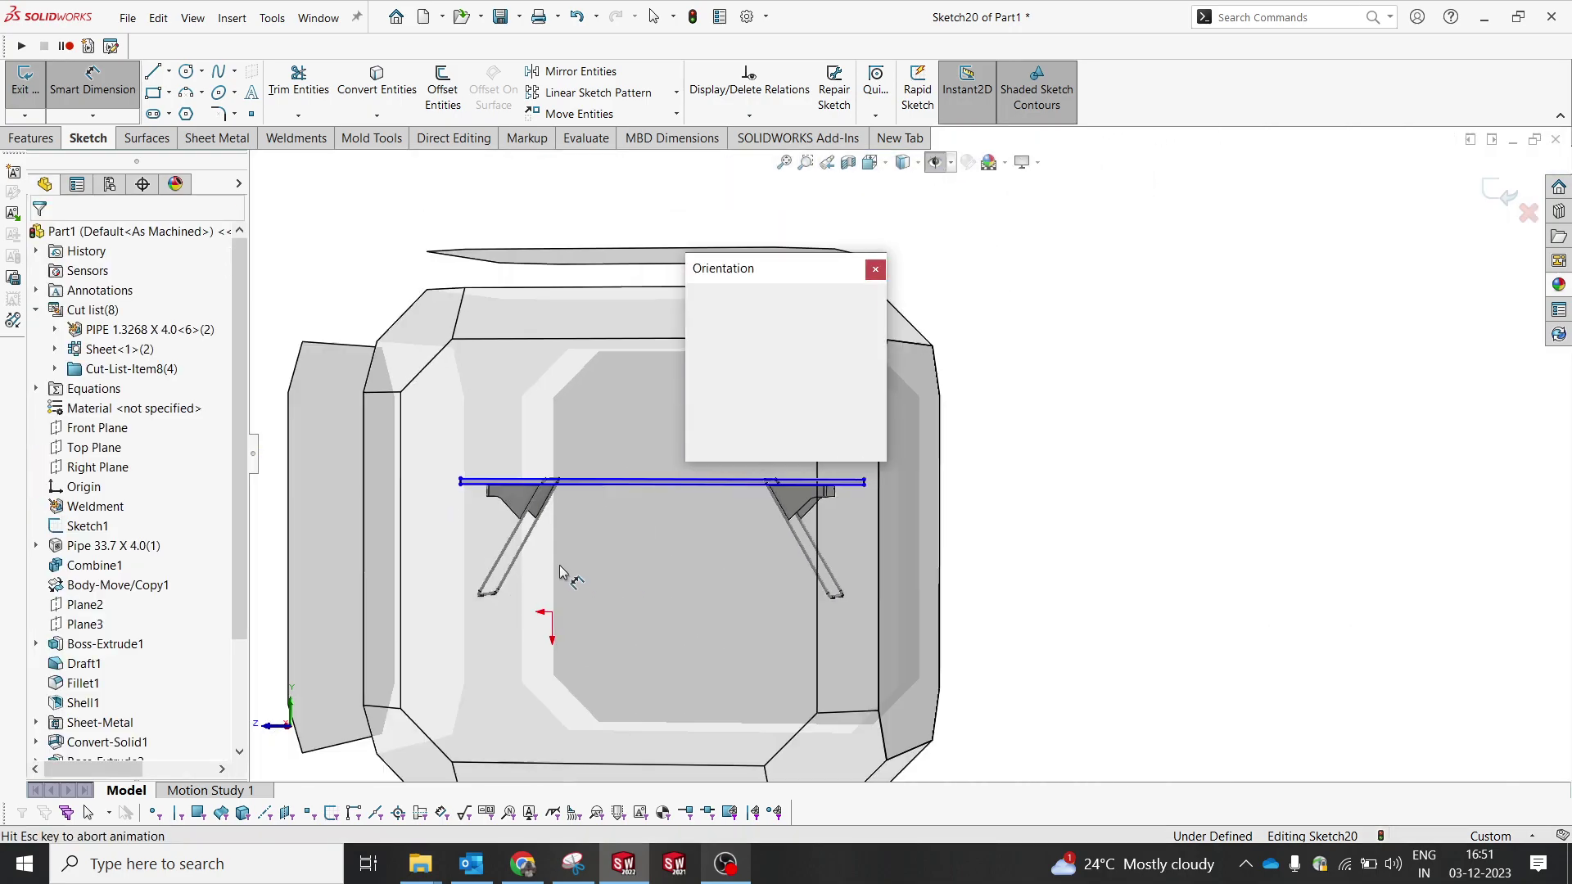
click(764, 513)
scroll(1180, 329, down, 6)
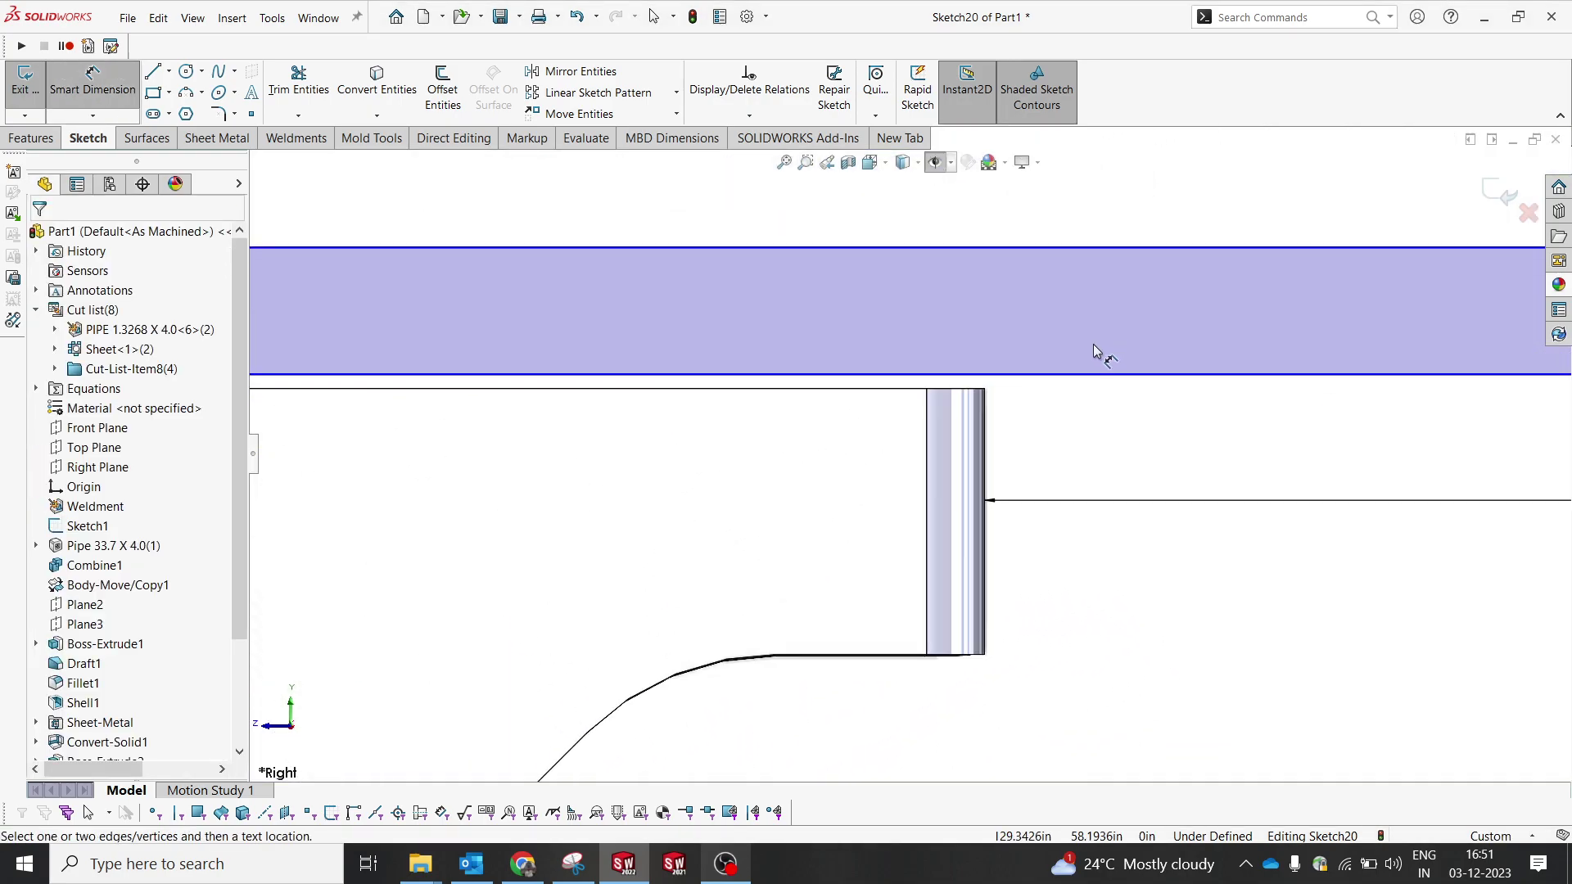
key(Escape)
click(979, 376)
ctrl+click(909, 390)
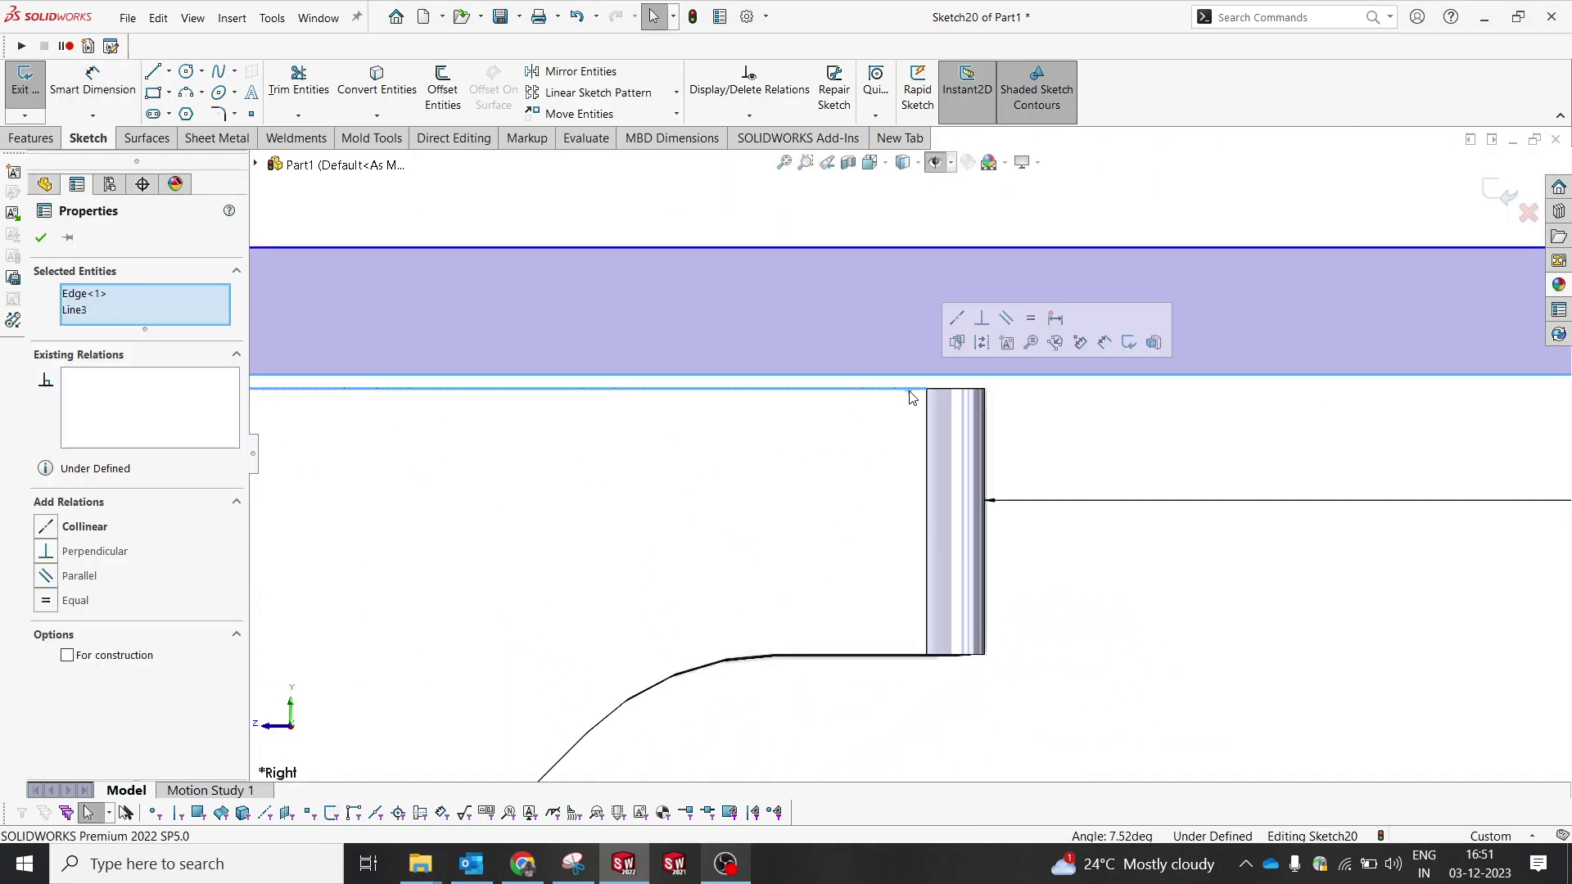
click(951, 319)
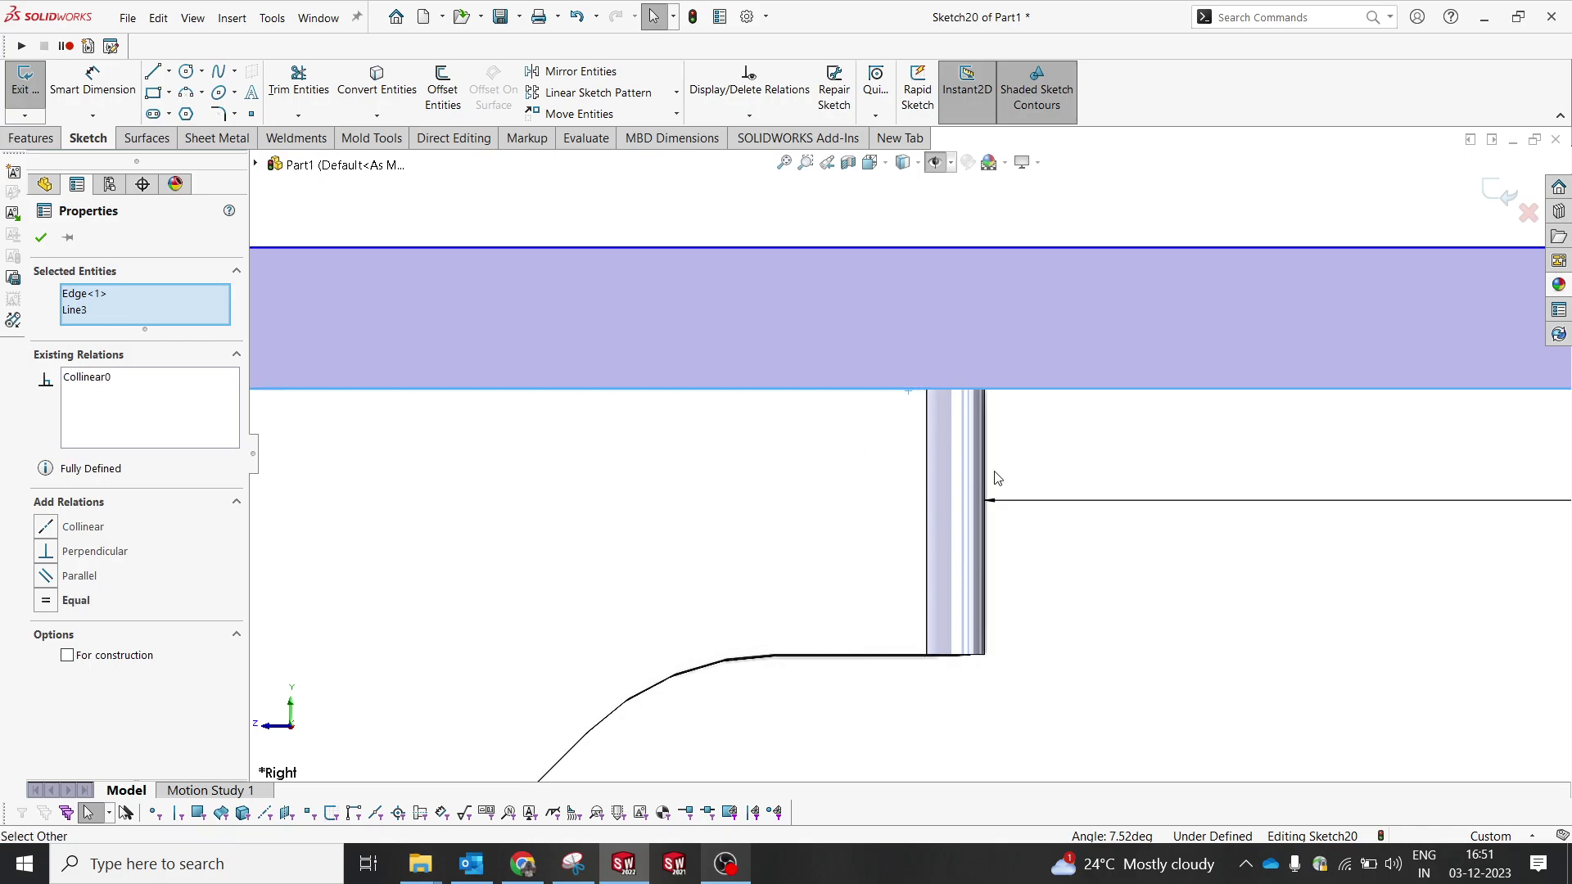
- Dimension the rectangle's height as 2 in
scroll(994, 472, up, 5)
click(1016, 630)
right_drag(1018, 636, 1024, 573)
click(1260, 391)
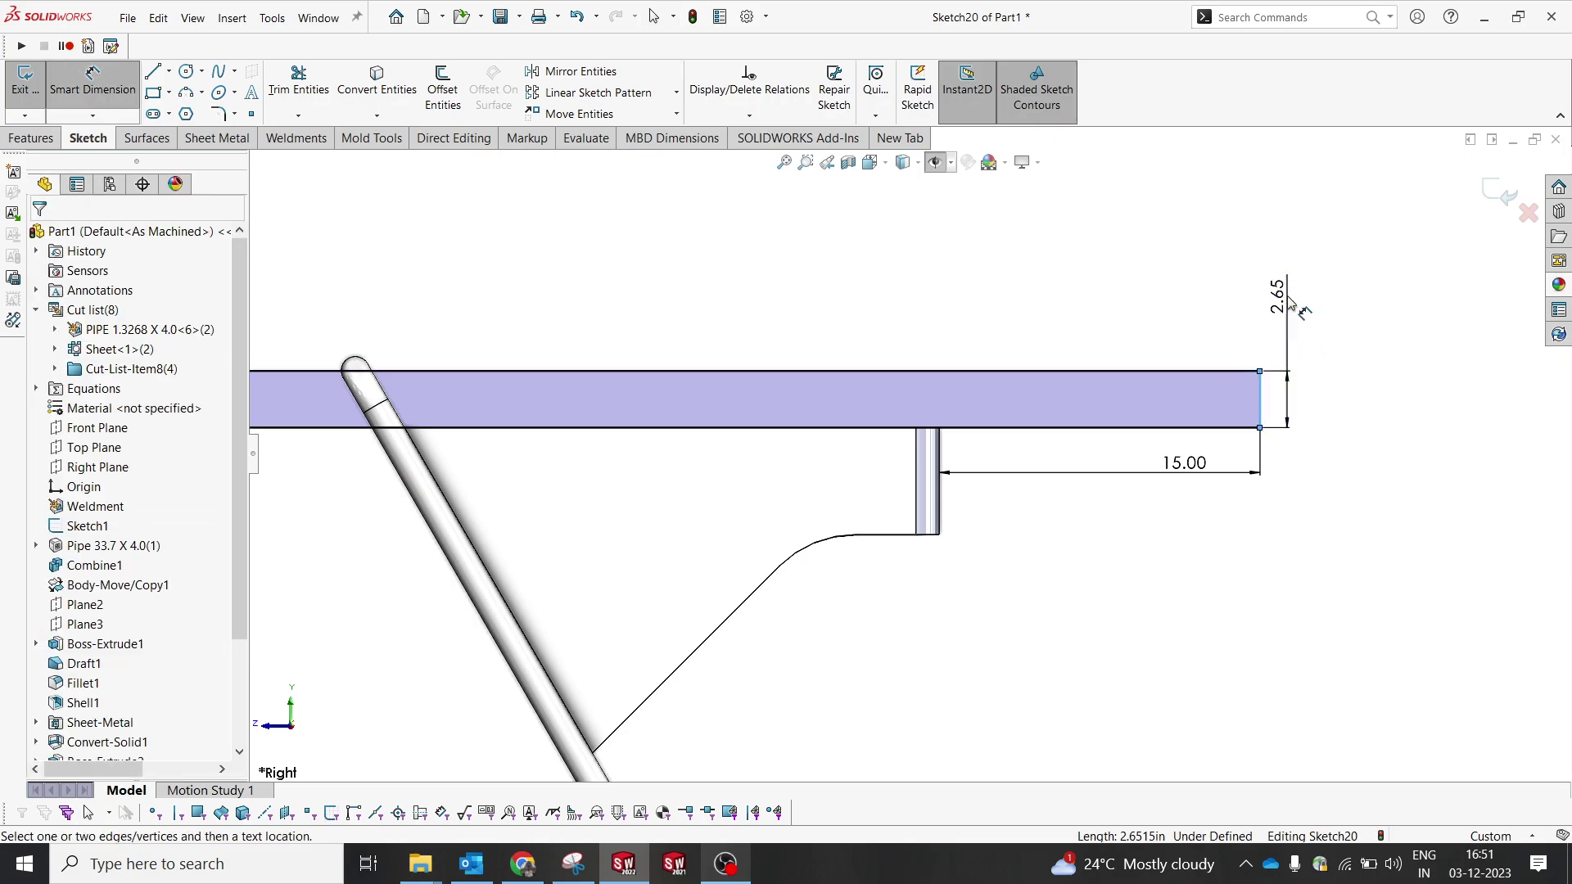
click(1288, 297)
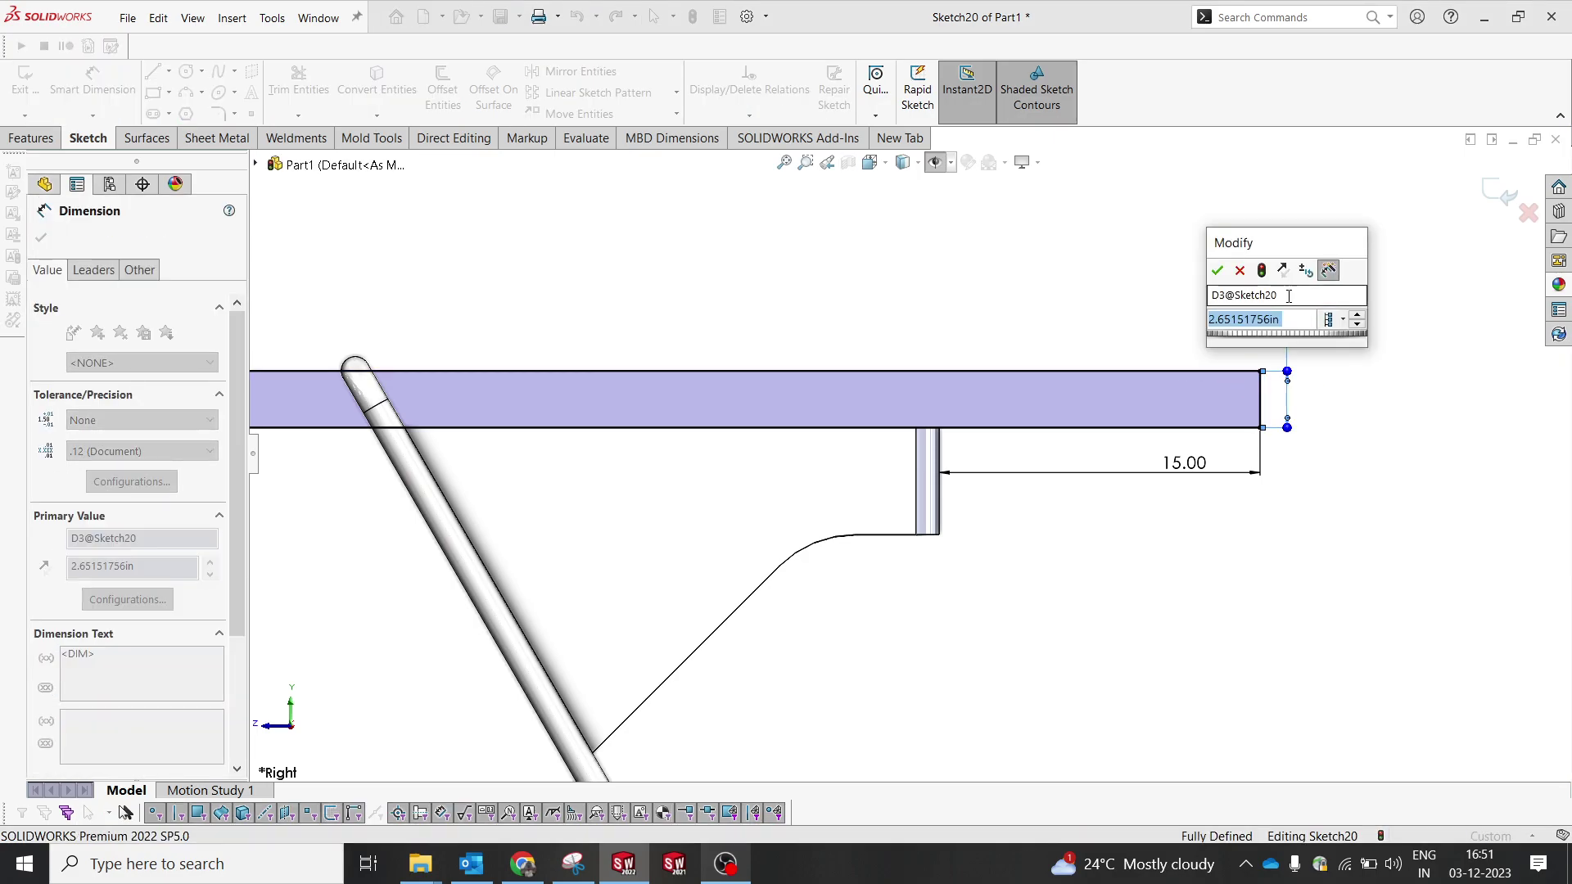
text(2)
key(Return)
- Start a Boss-Extrude of the rectangle with the Mid Plane end condition
scroll(920, 327, up, 5)
scroll(707, 387, up, 1)
middle_drag(707, 386, 591, 442)
scroll(365, 439, down, 3)
click(34, 143)
click(33, 88)
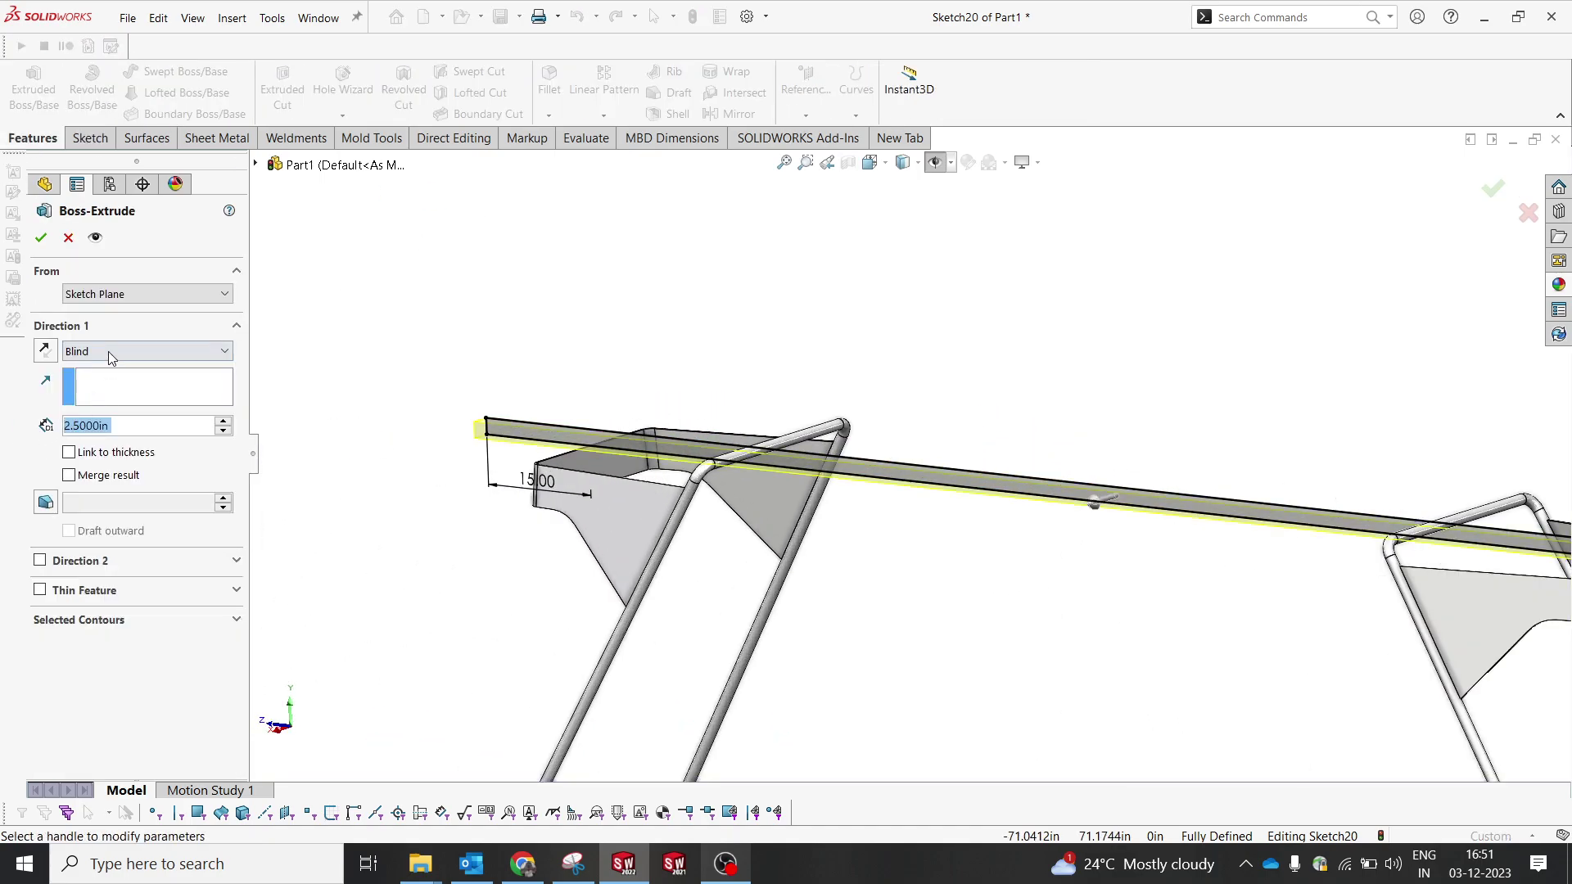
click(112, 352)
click(94, 446)
- Try extrusion depths of 5 in and 15 in for the board
scroll(140, 430, up, 2)
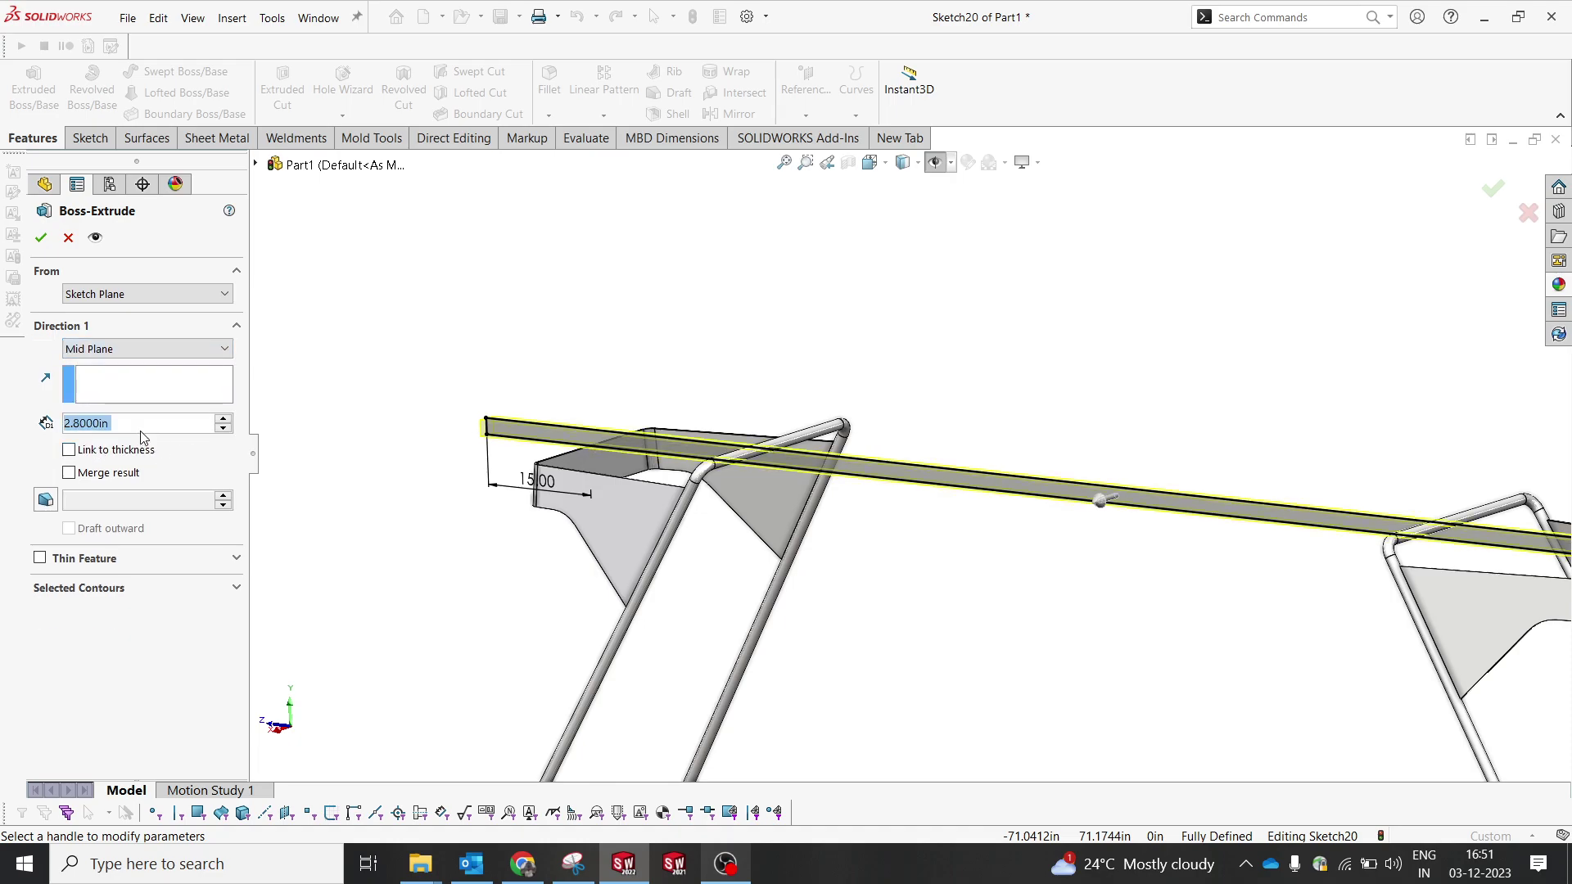
scroll(140, 431, up, 4)
text(5)
key(Return)
text(15)
key(Return)
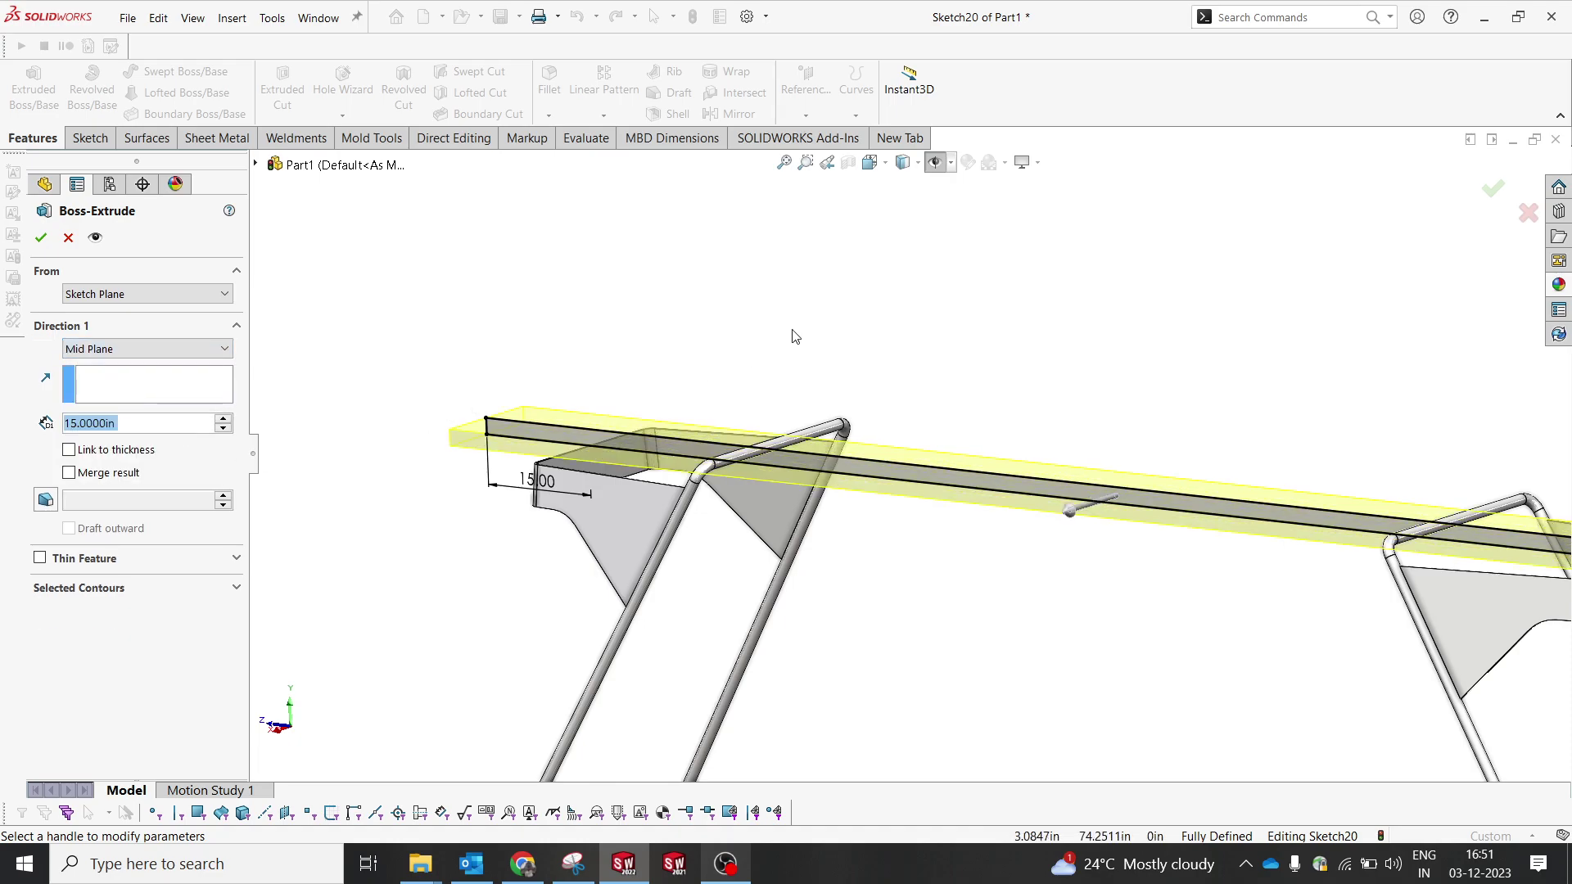
- Try extrusion depths of 30 in and 25 in, checking the board's width against the pipe frame
middle_drag(793, 337, 746, 338)
scroll(632, 469, down, 6)
double_click(141, 426)
text(30)
key(Return)
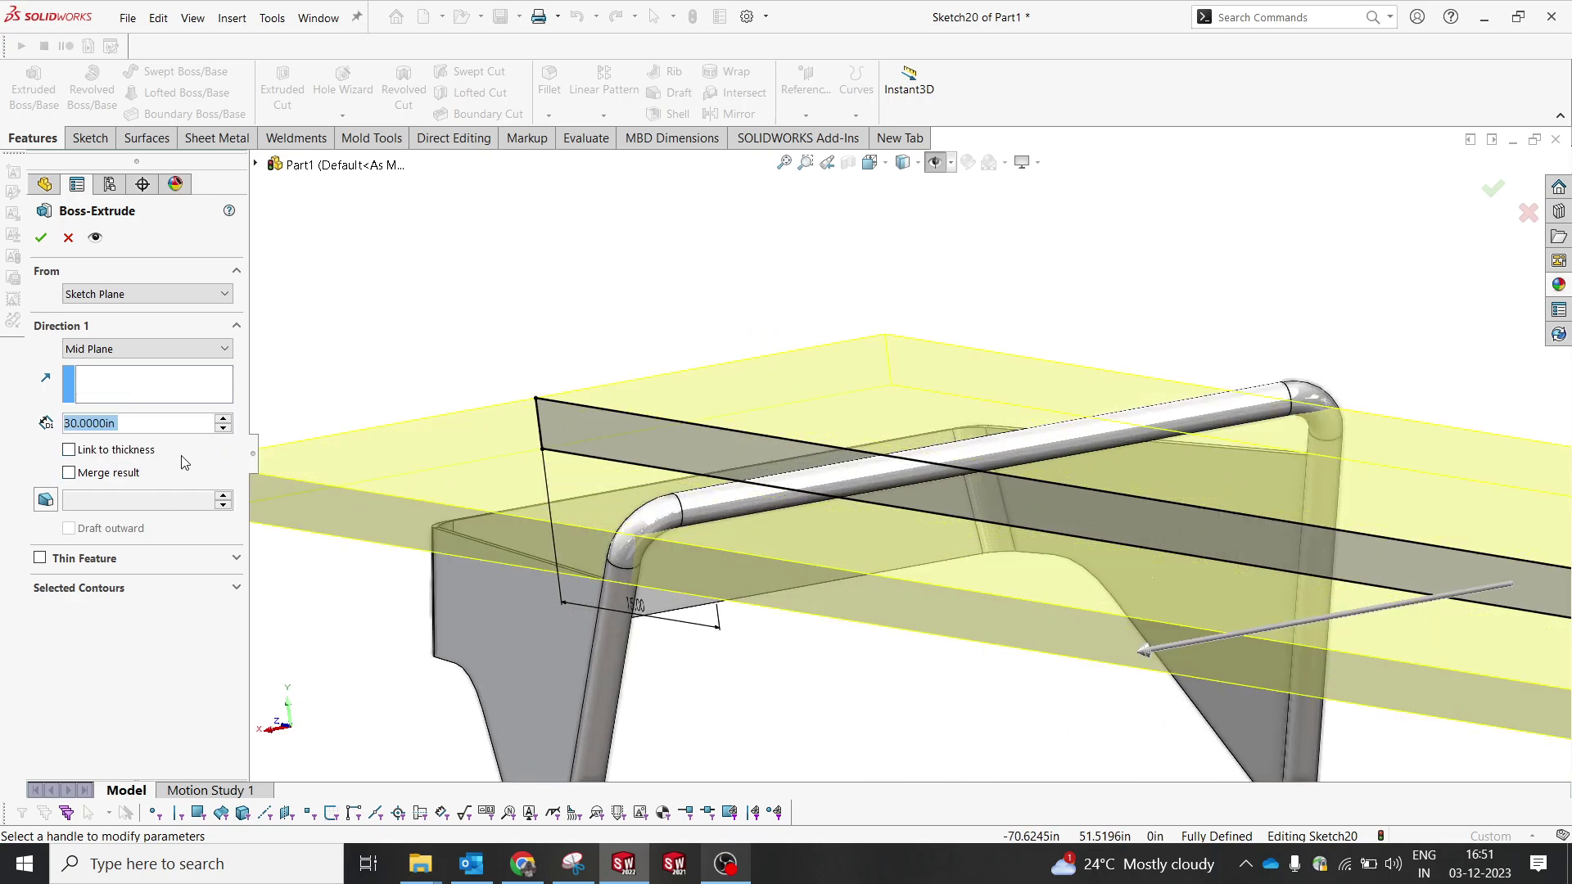
middle_drag(620, 523, 736, 530)
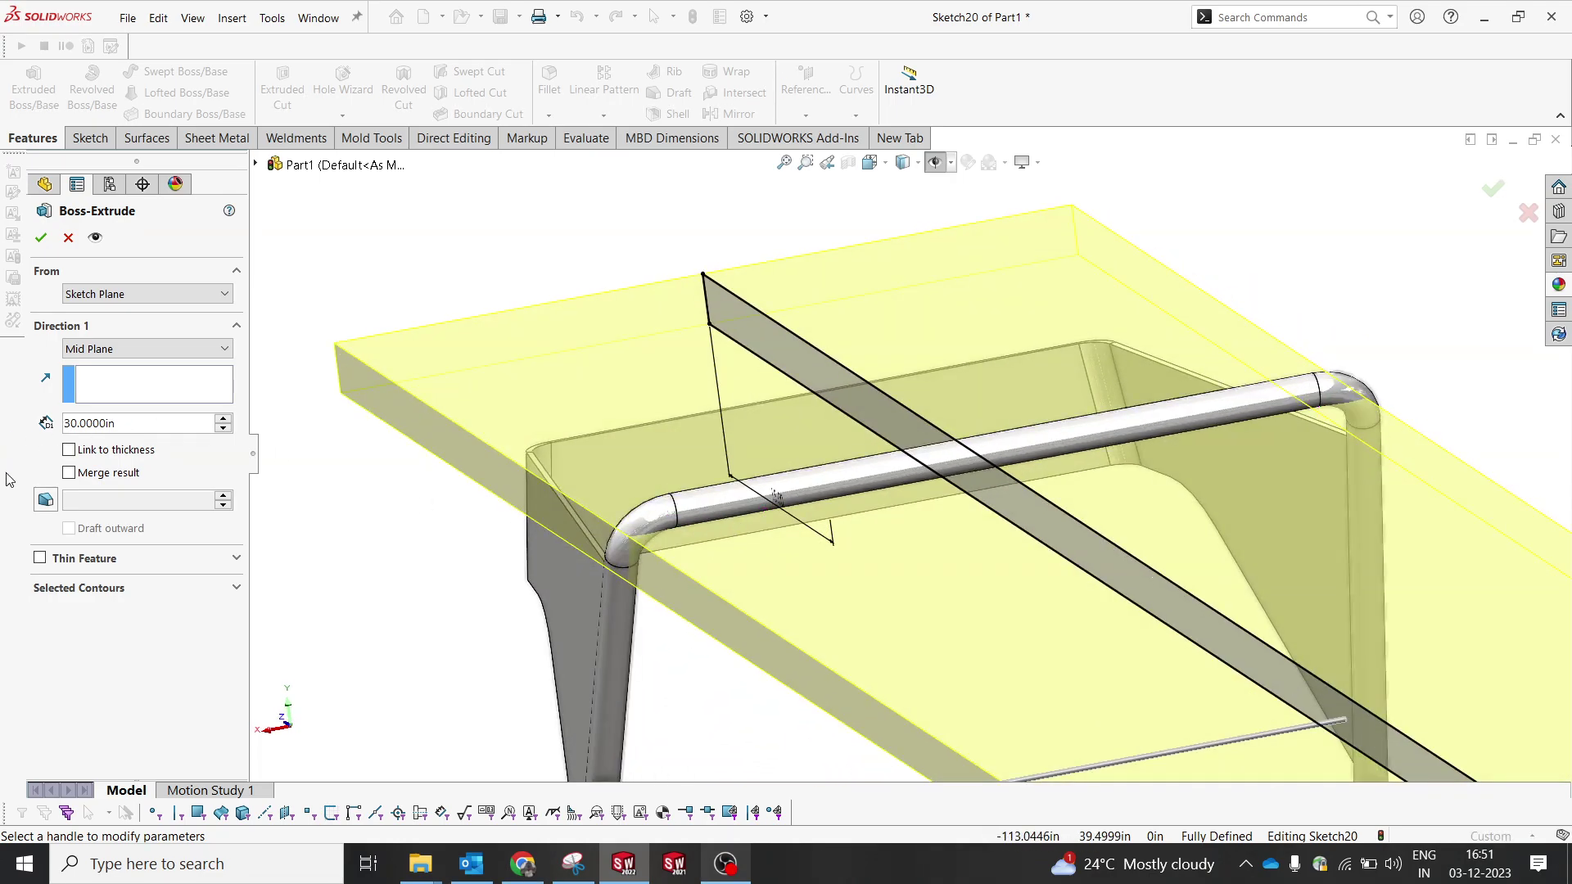
double_click(139, 424)
text(25)
key(Return)
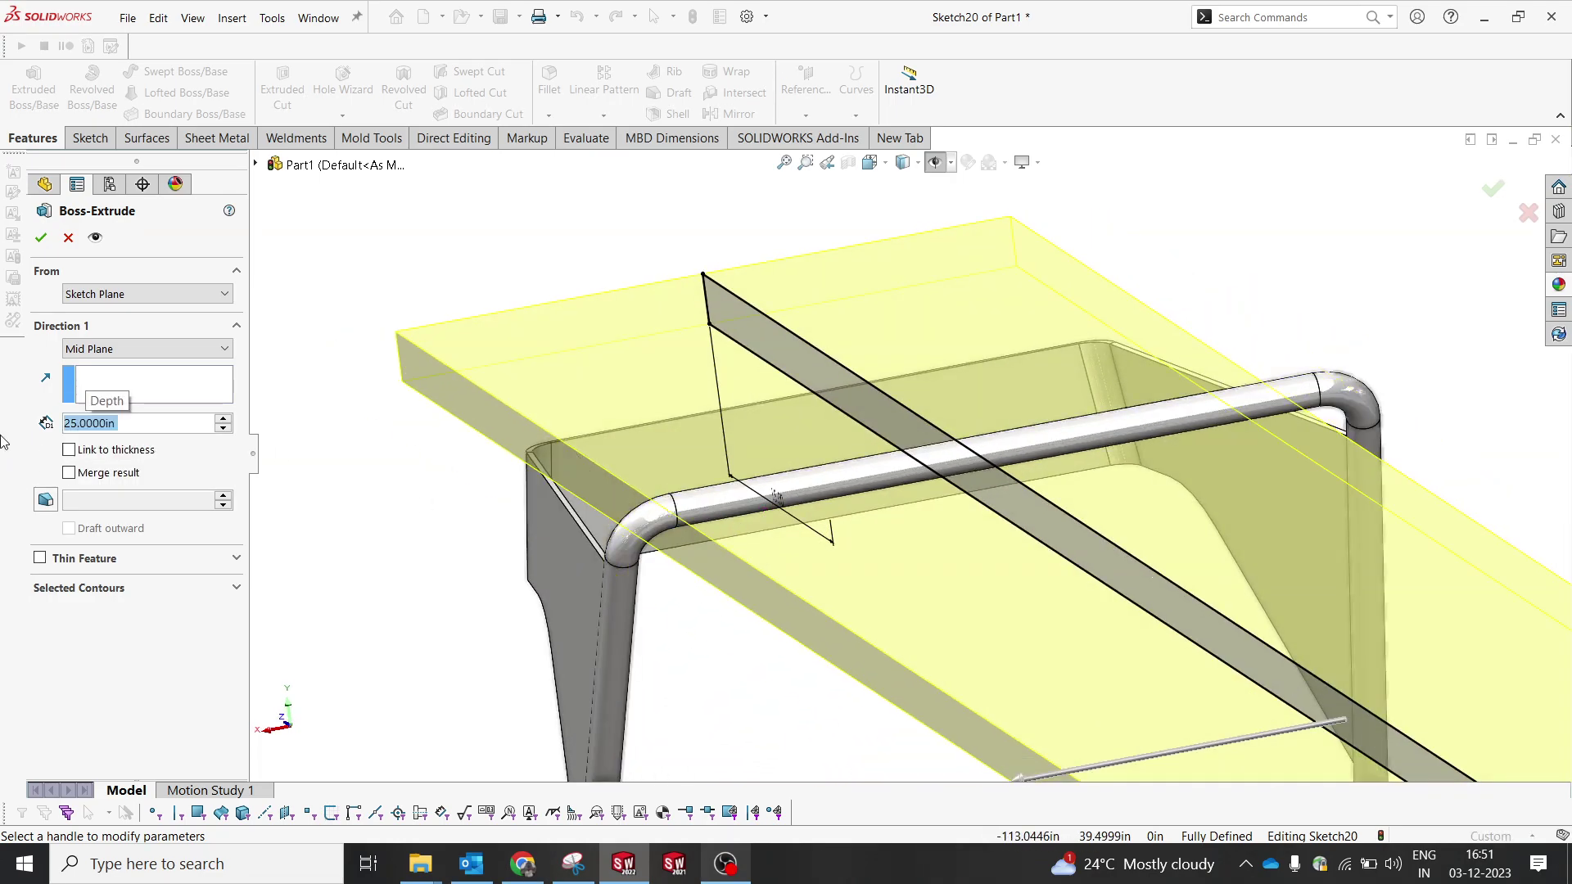
- Set the mid-plane extrusion depth to 28 in, check the preview against the frame and create the board
text(28)
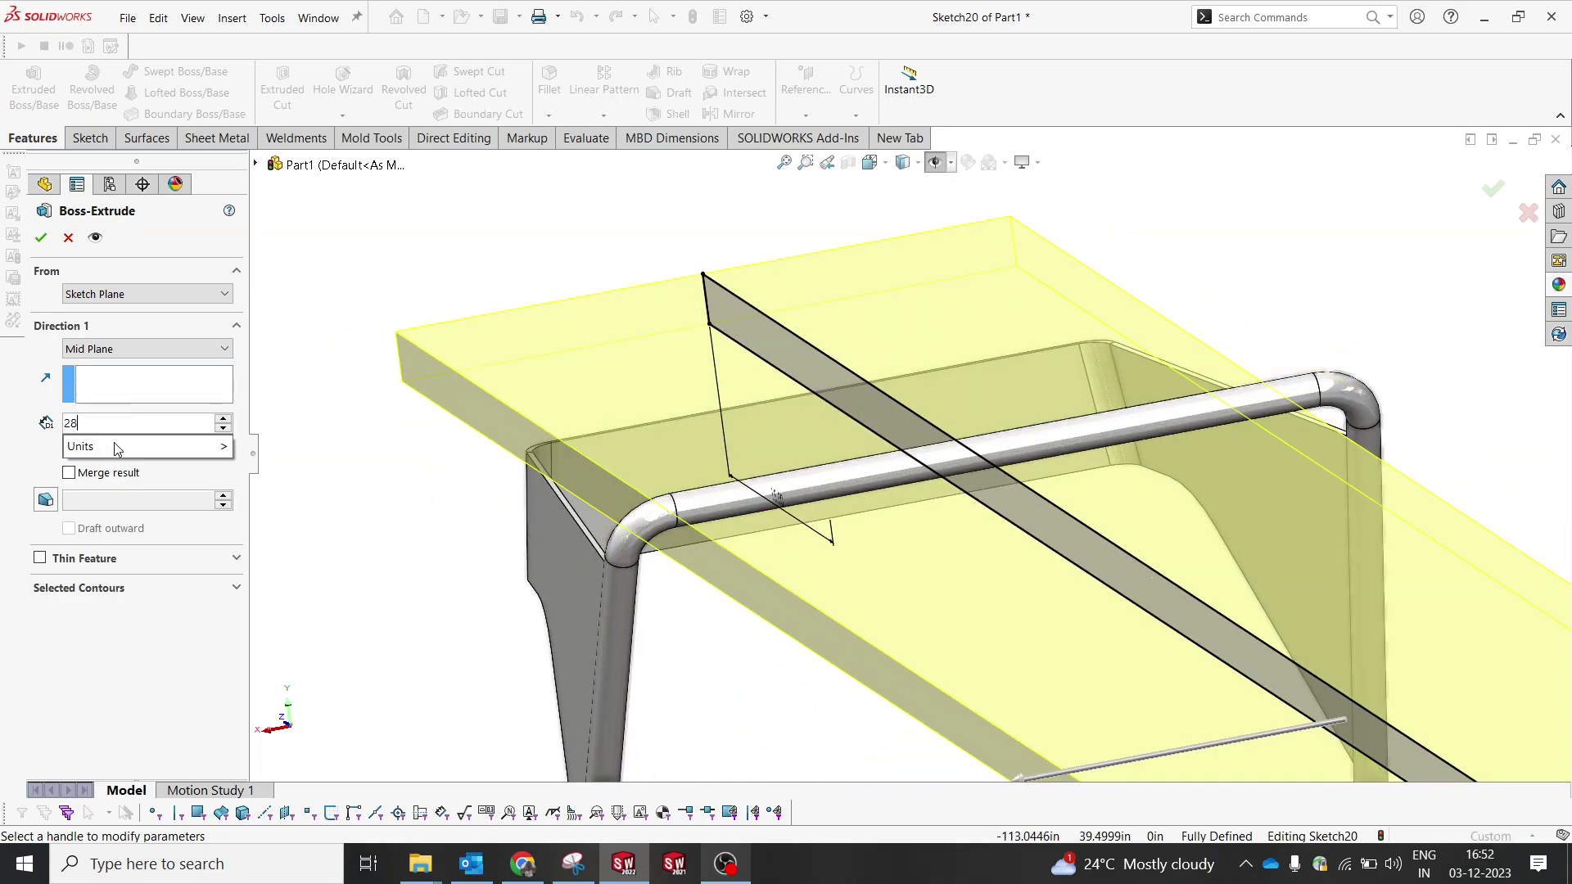
key(Return)
scroll(517, 534, down, 3)
middle_drag(591, 517, 585, 469)
scroll(585, 469, up, 3)
middle_drag(684, 434, 798, 483)
scroll(743, 380, up, 5)
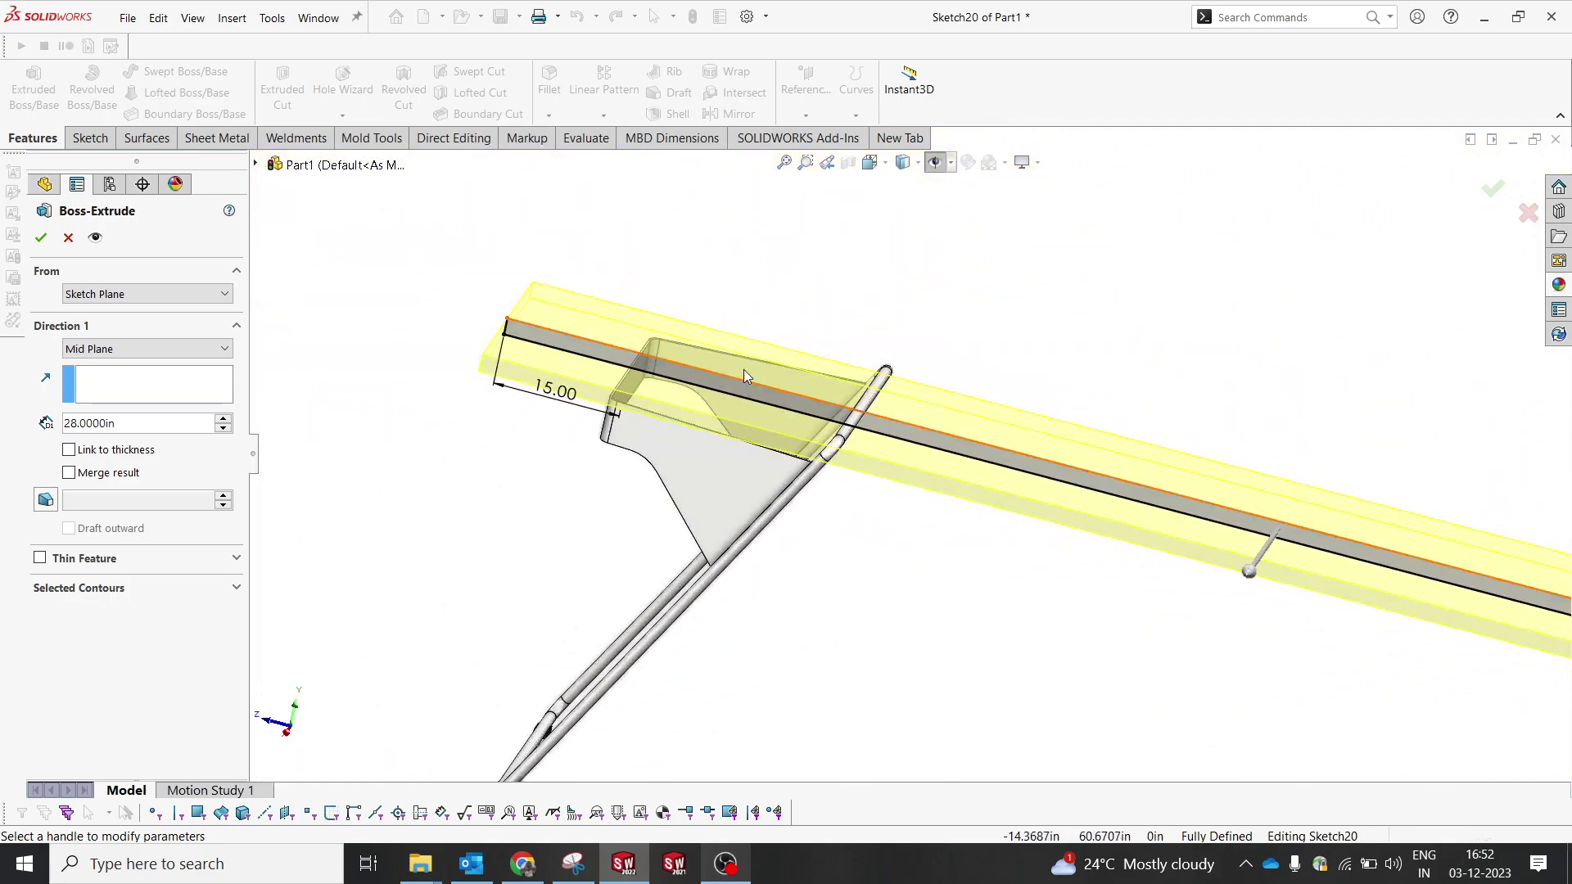
scroll(736, 368, down, 1)
click(40, 237)
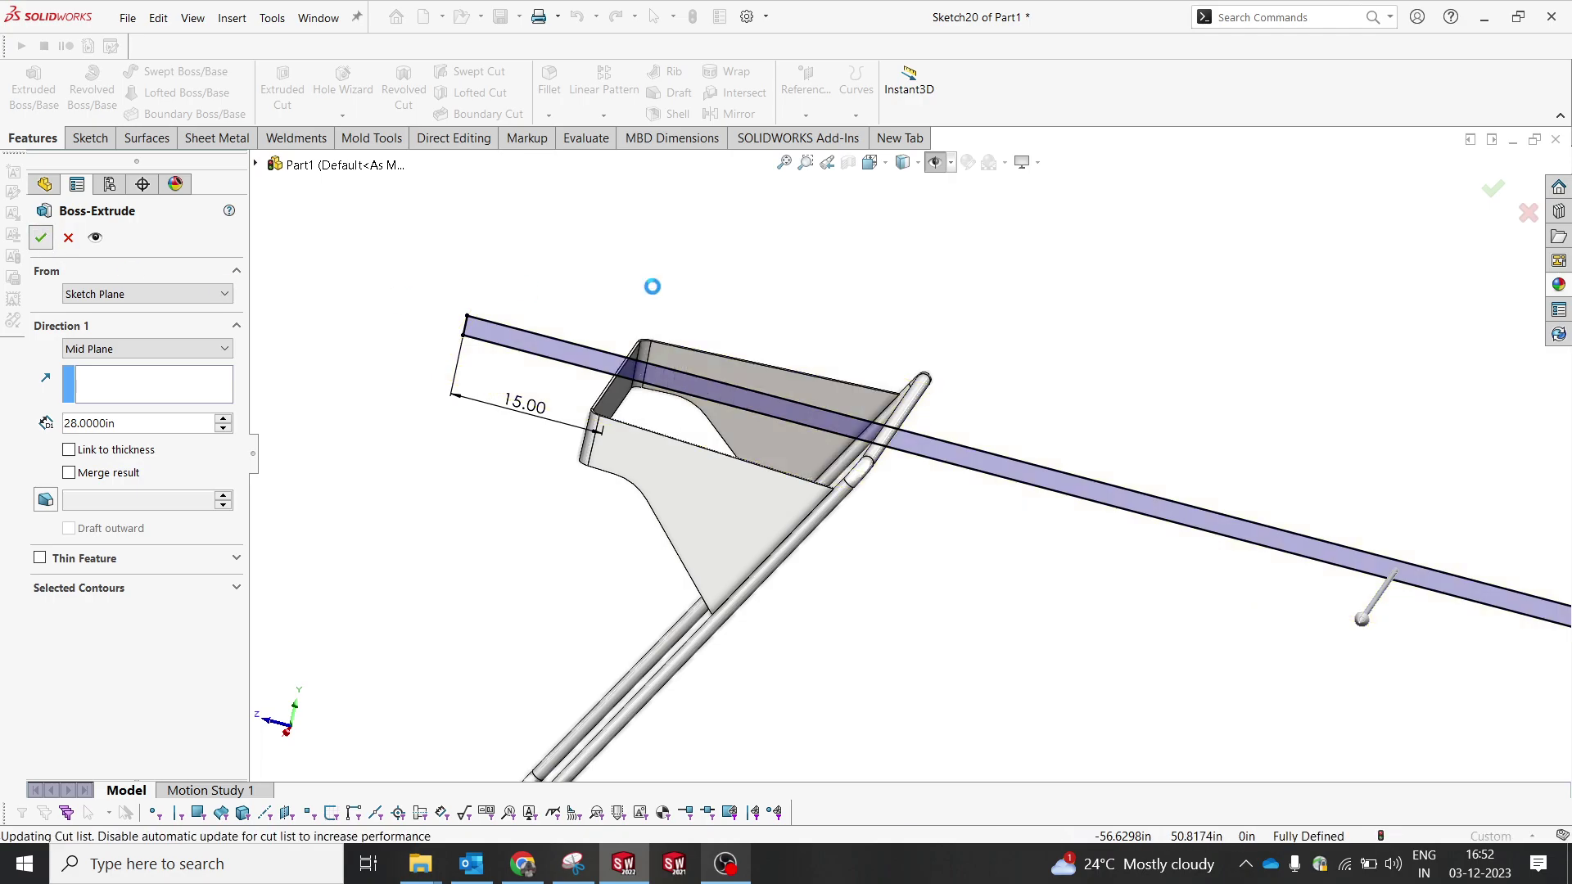
- Start a 45-degree chamfer on the board's top face
click(549, 115)
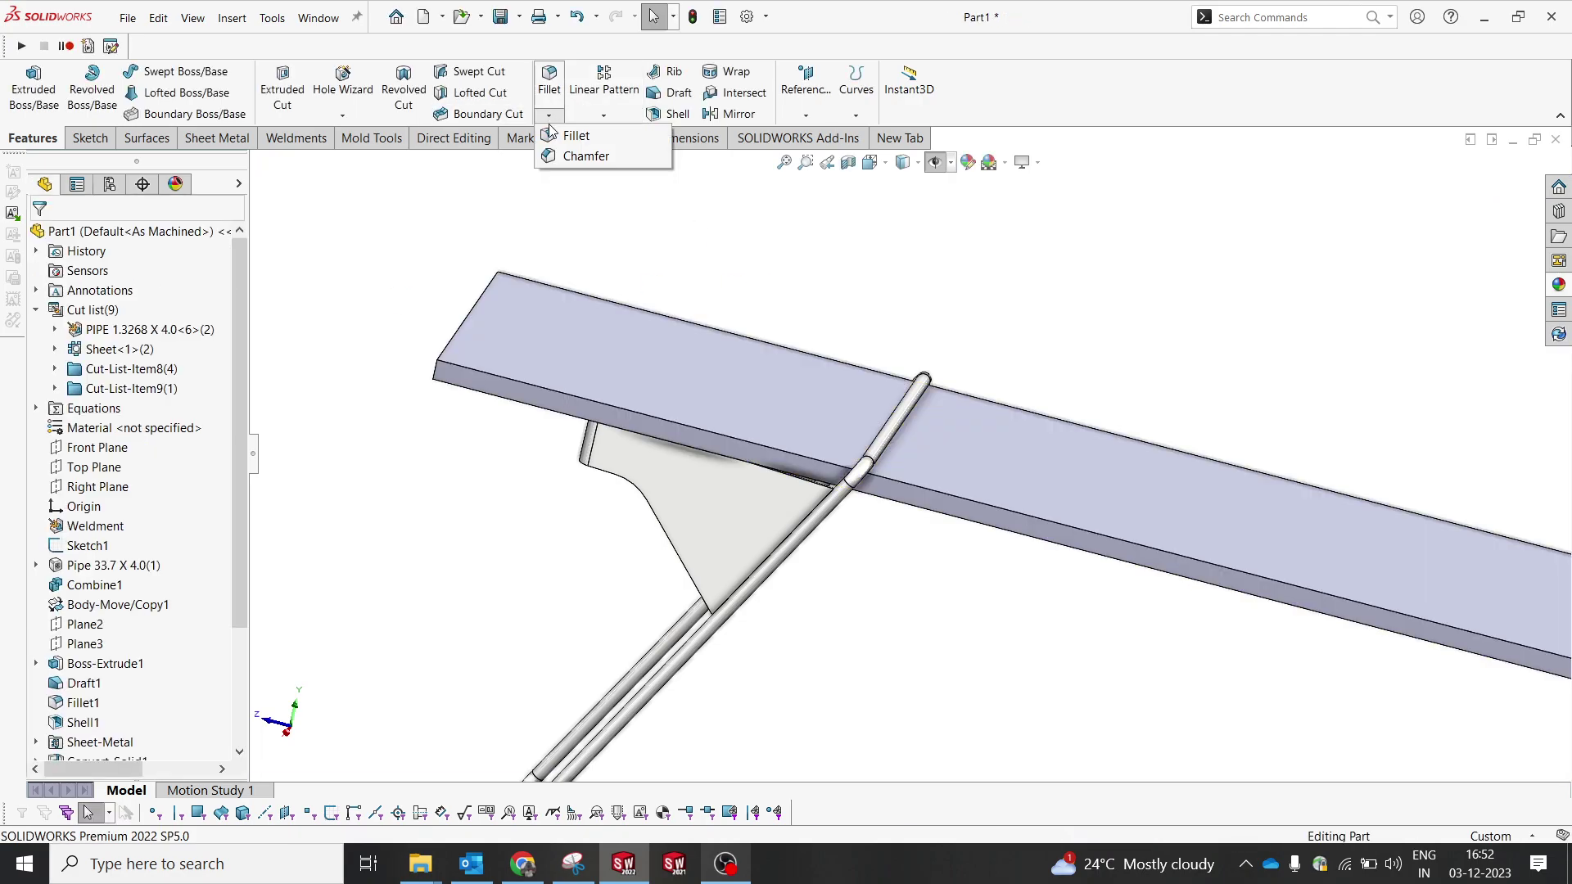
click(569, 157)
click(592, 347)
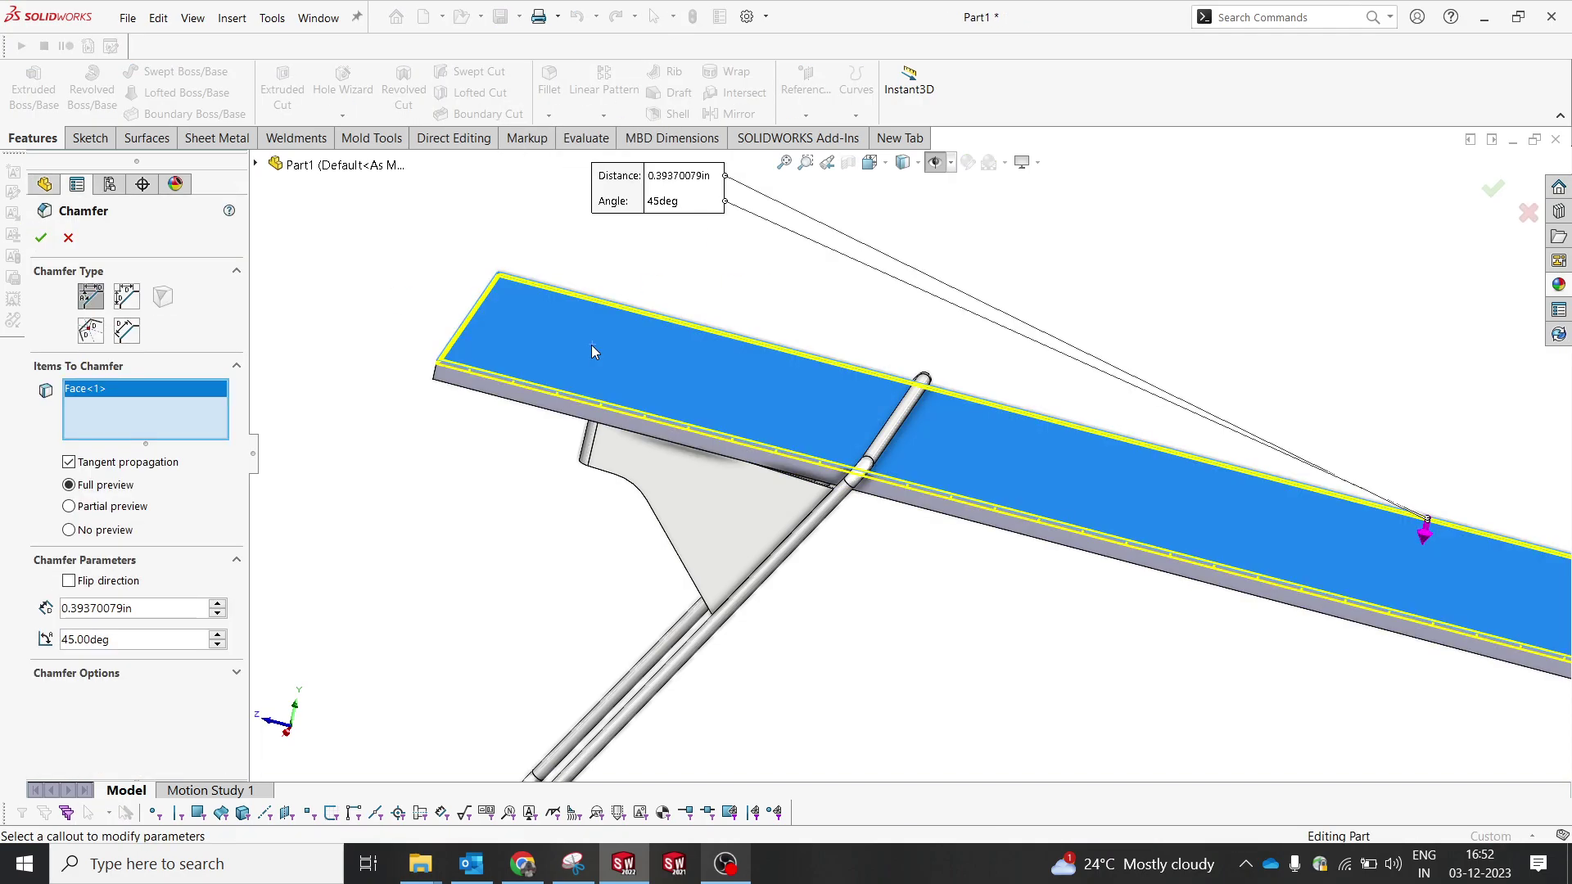
- Try chamfer distances of 5 in and 0.5 in on the top face
double_click(86, 615)
text(5)
key(Return)
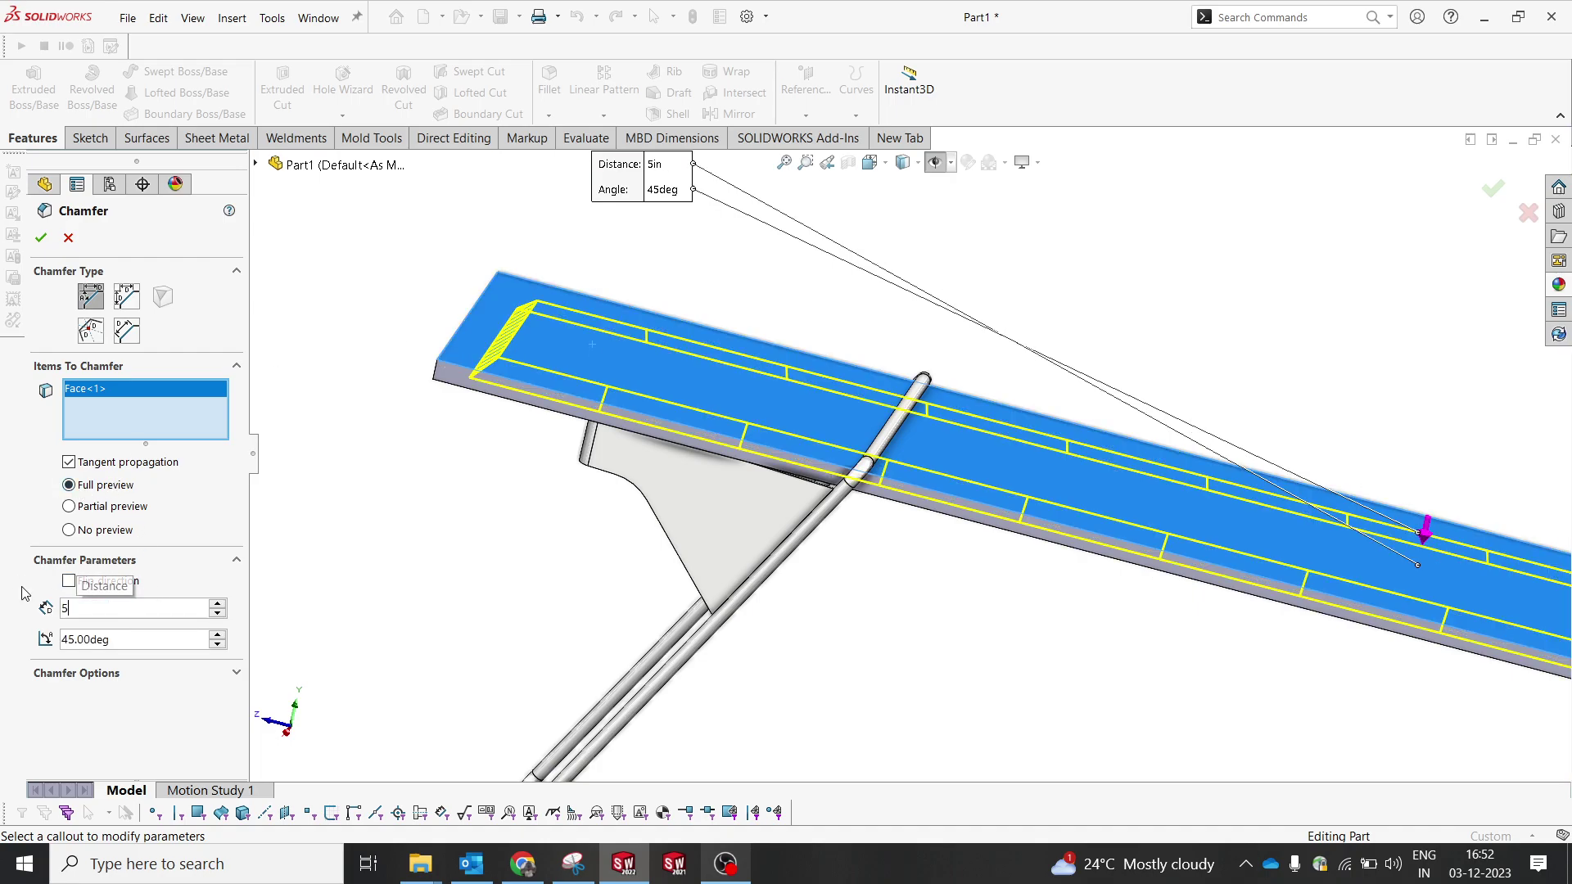
text(0.5)
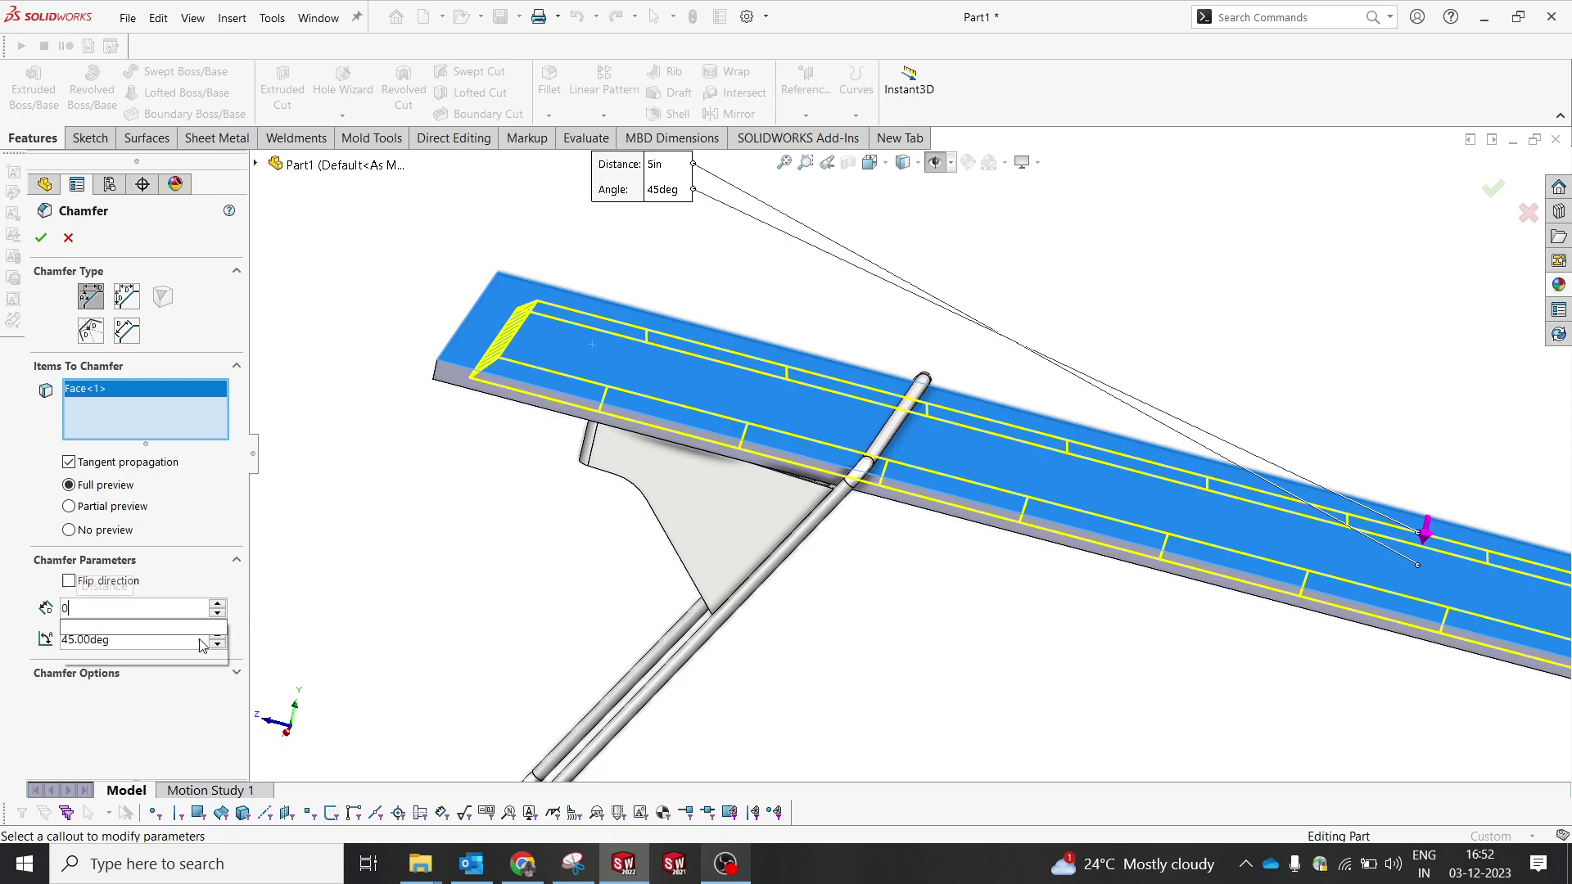
key(Return)
- Set the chamfer distance to 1 in, apply it around the board's top face and inspect the beveled edges
text(1.0000in)
key(Return)
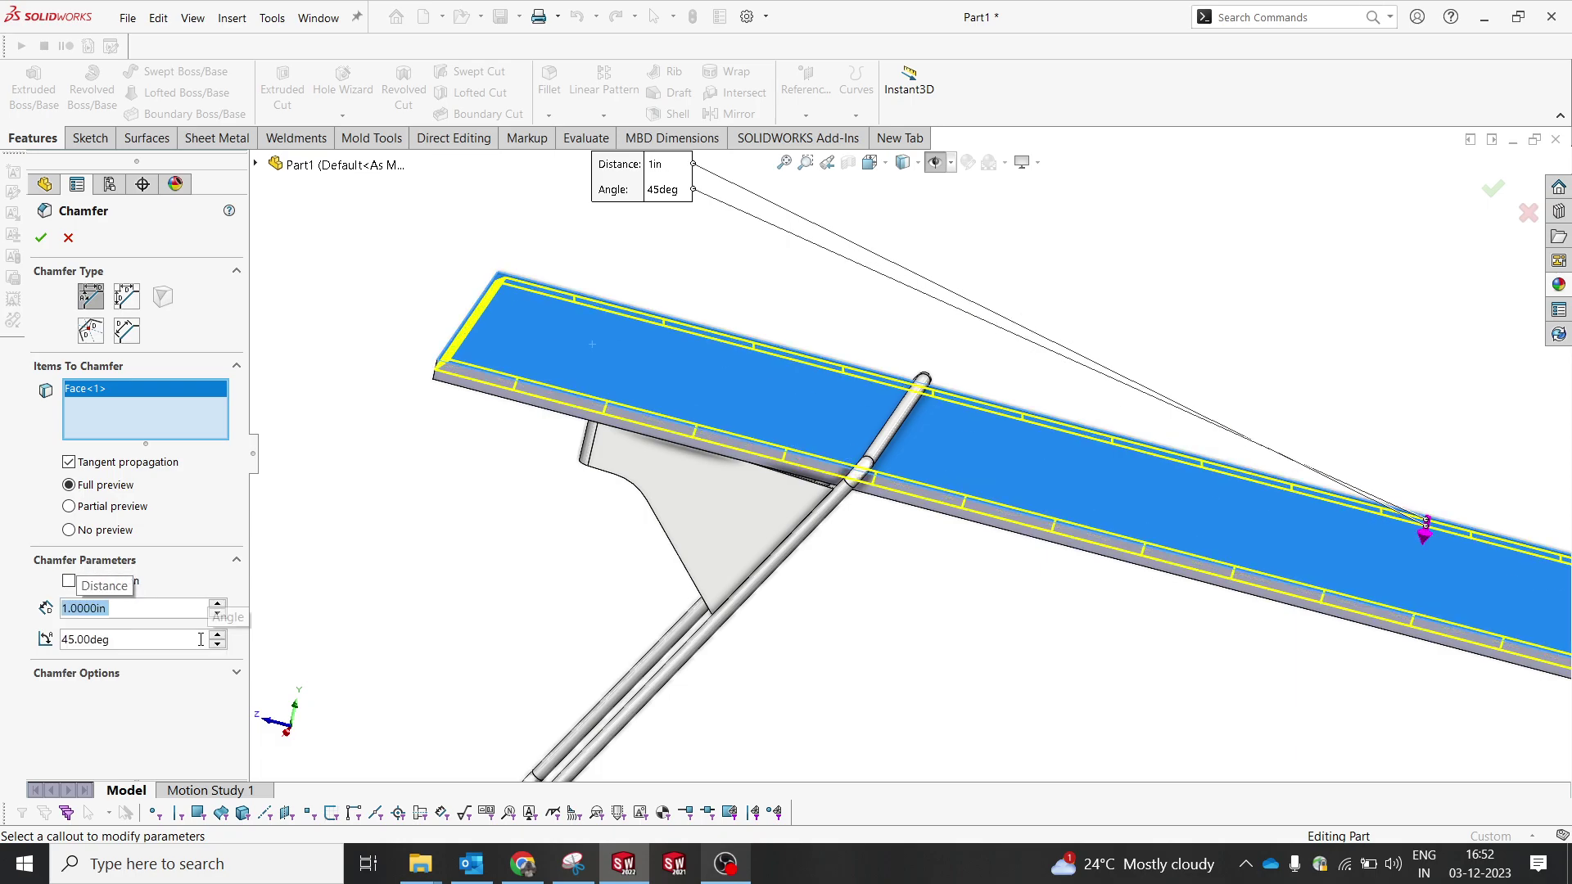
key(Return)
middle_drag(702, 432, 712, 468)
scroll(502, 244, down, 2)
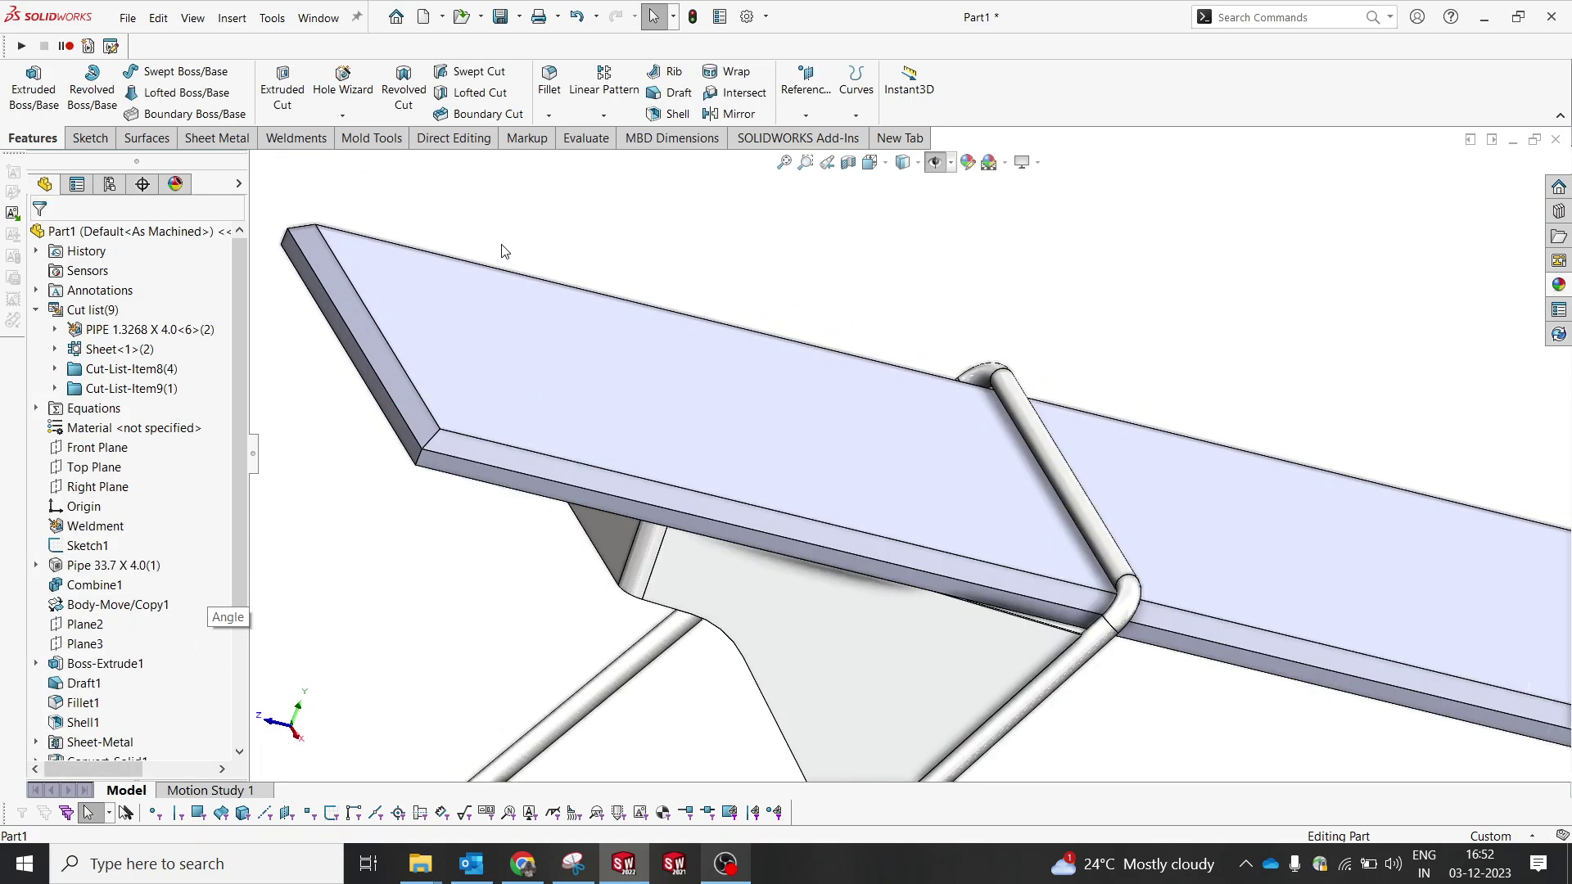
- Open the Organic > Wood category of the appearance library
scroll(1098, 502, up, 4)
middle_drag(1098, 502, 921, 434)
scroll(1035, 507, up, 2)
middle_drag(1037, 514, 1132, 467)
click(1558, 285)
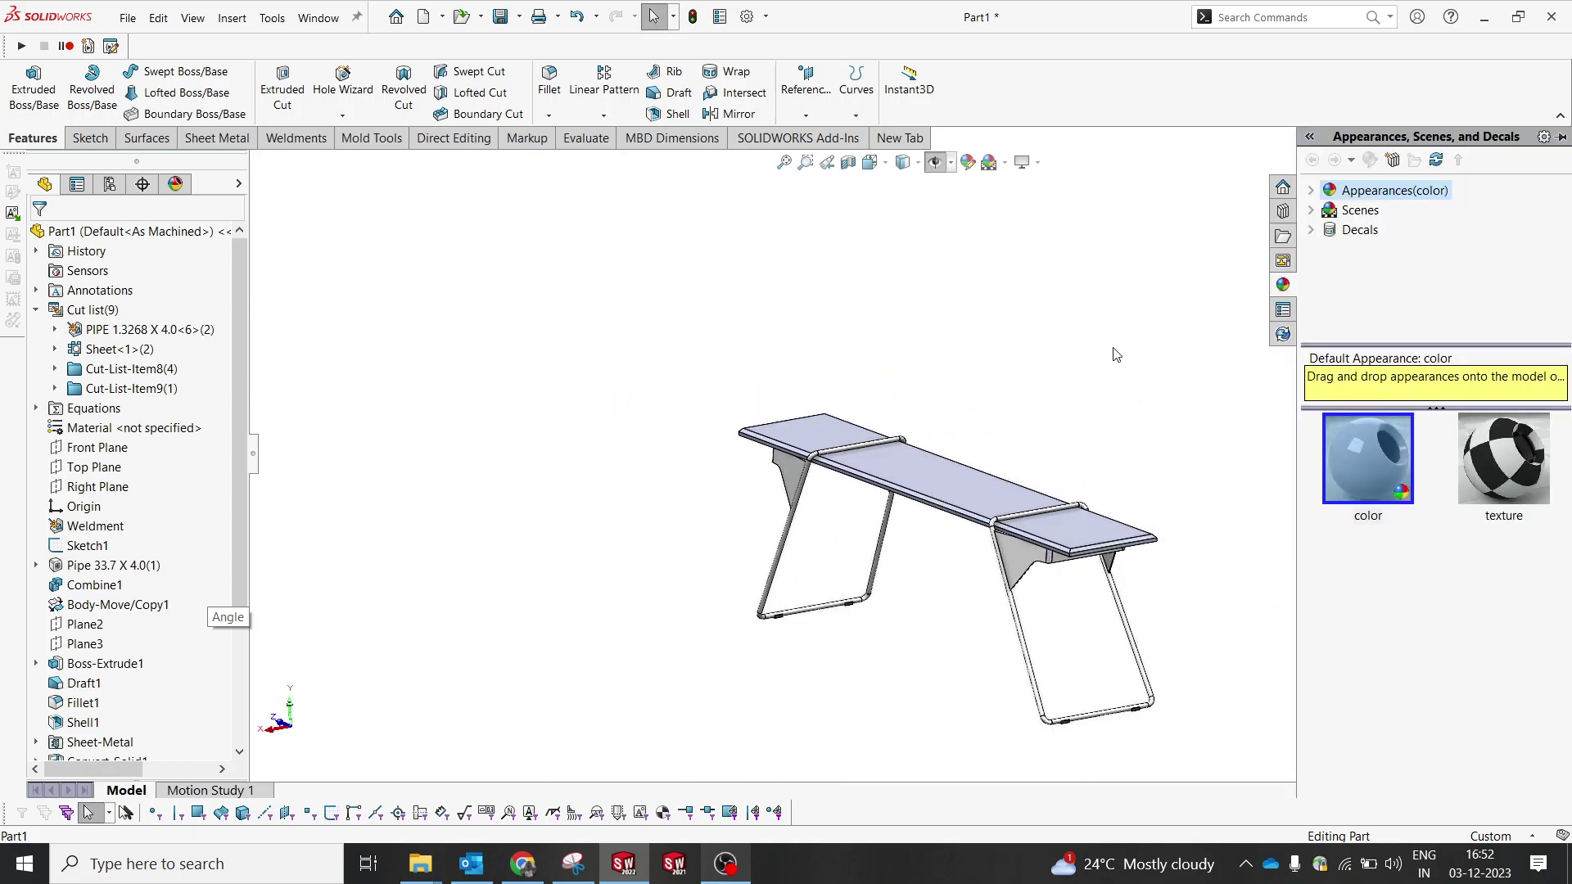
click(1312, 191)
scroll(1356, 308, down, 3)
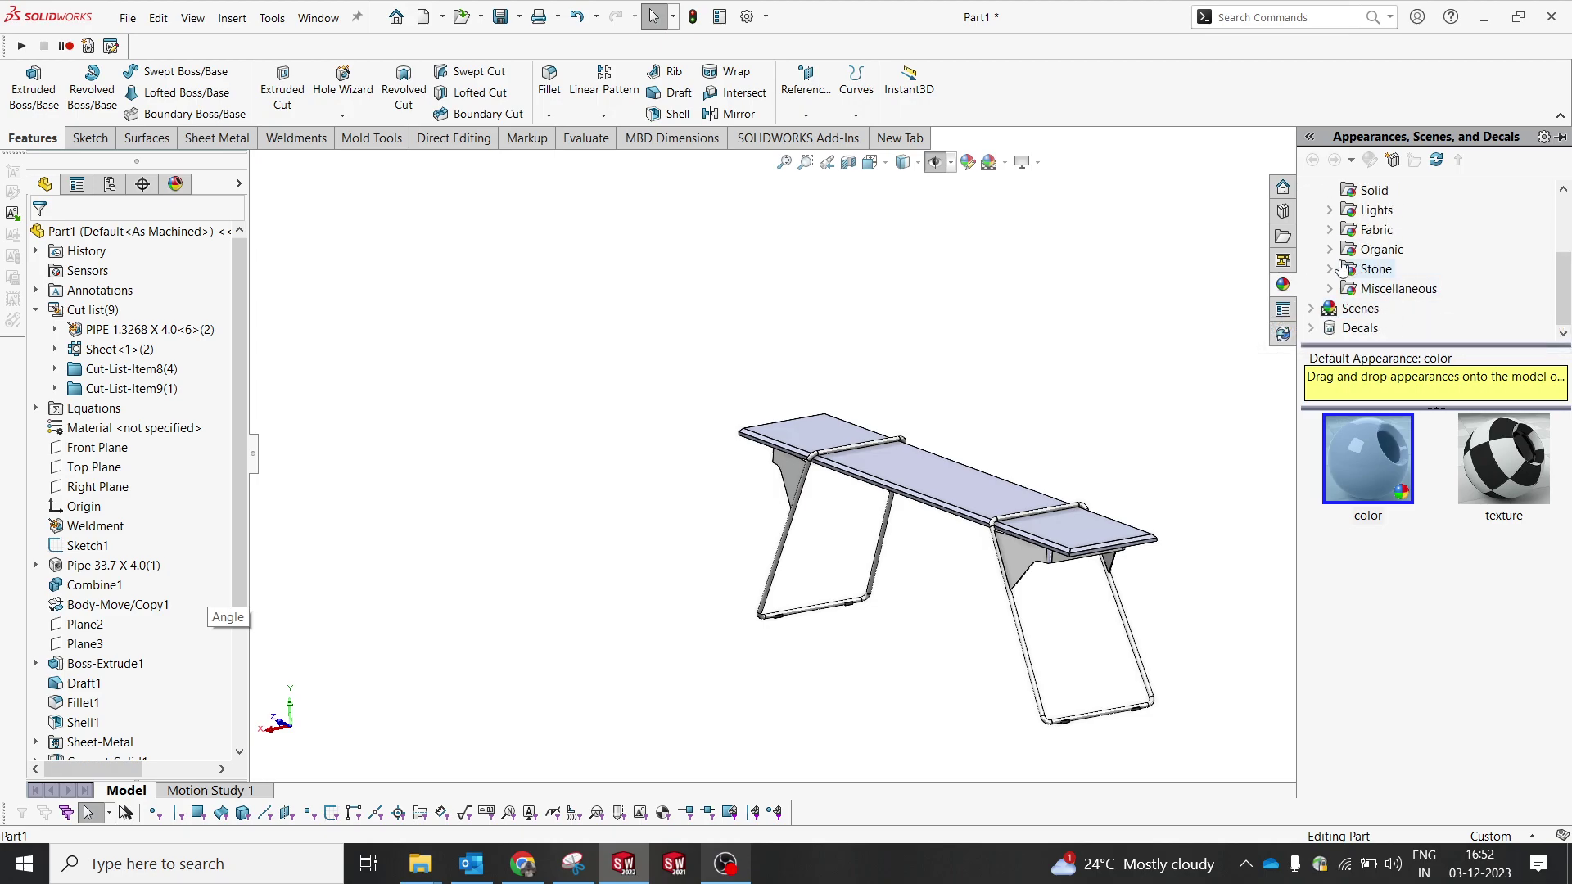
double_click(1347, 249)
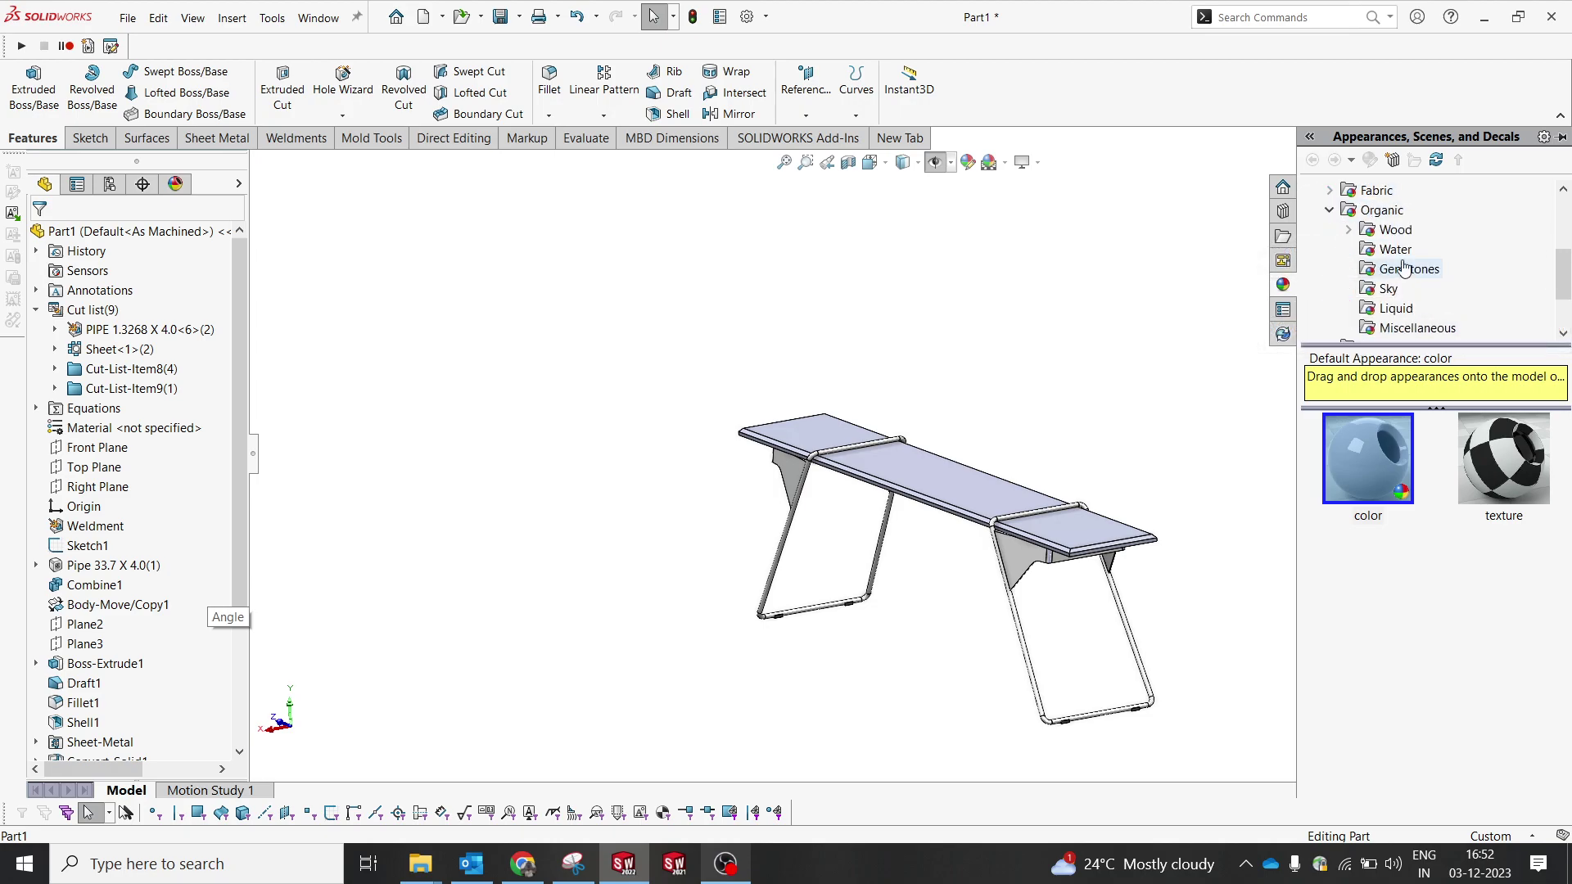
click(1392, 230)
- Browse the polished wood appearances and apply the red polished rosewood 2d to the whole top board body
scroll(1375, 598, down, 3)
scroll(1377, 598, down, 3)
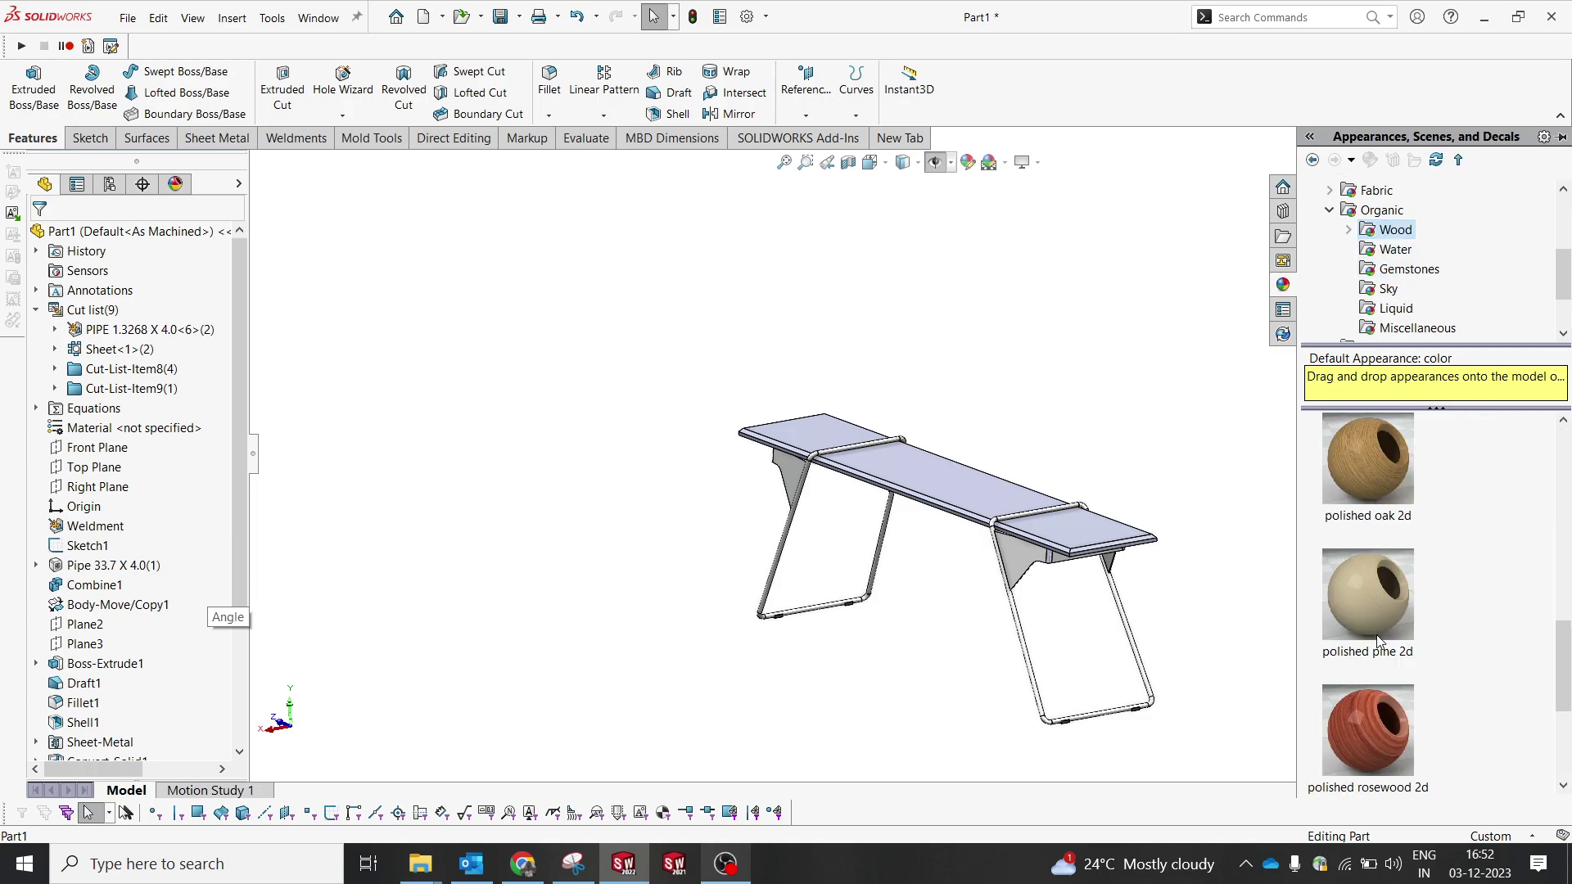
scroll(1384, 556, up, 2)
scroll(1388, 538, up, 2)
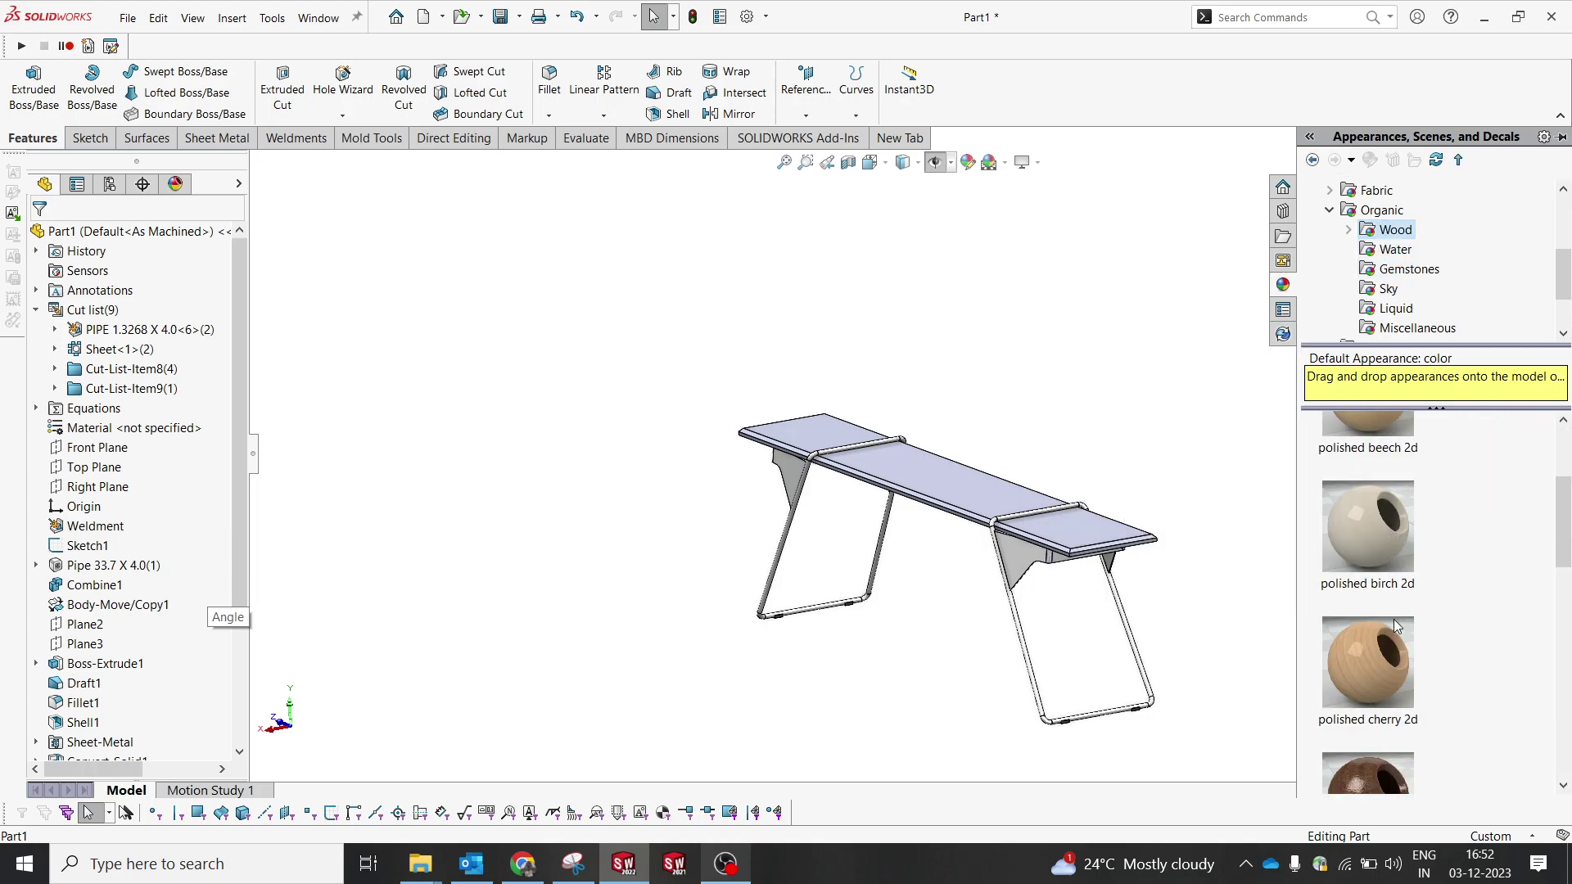
scroll(1391, 620, down, 3)
drag(1392, 583, 984, 483)
click(981, 482)
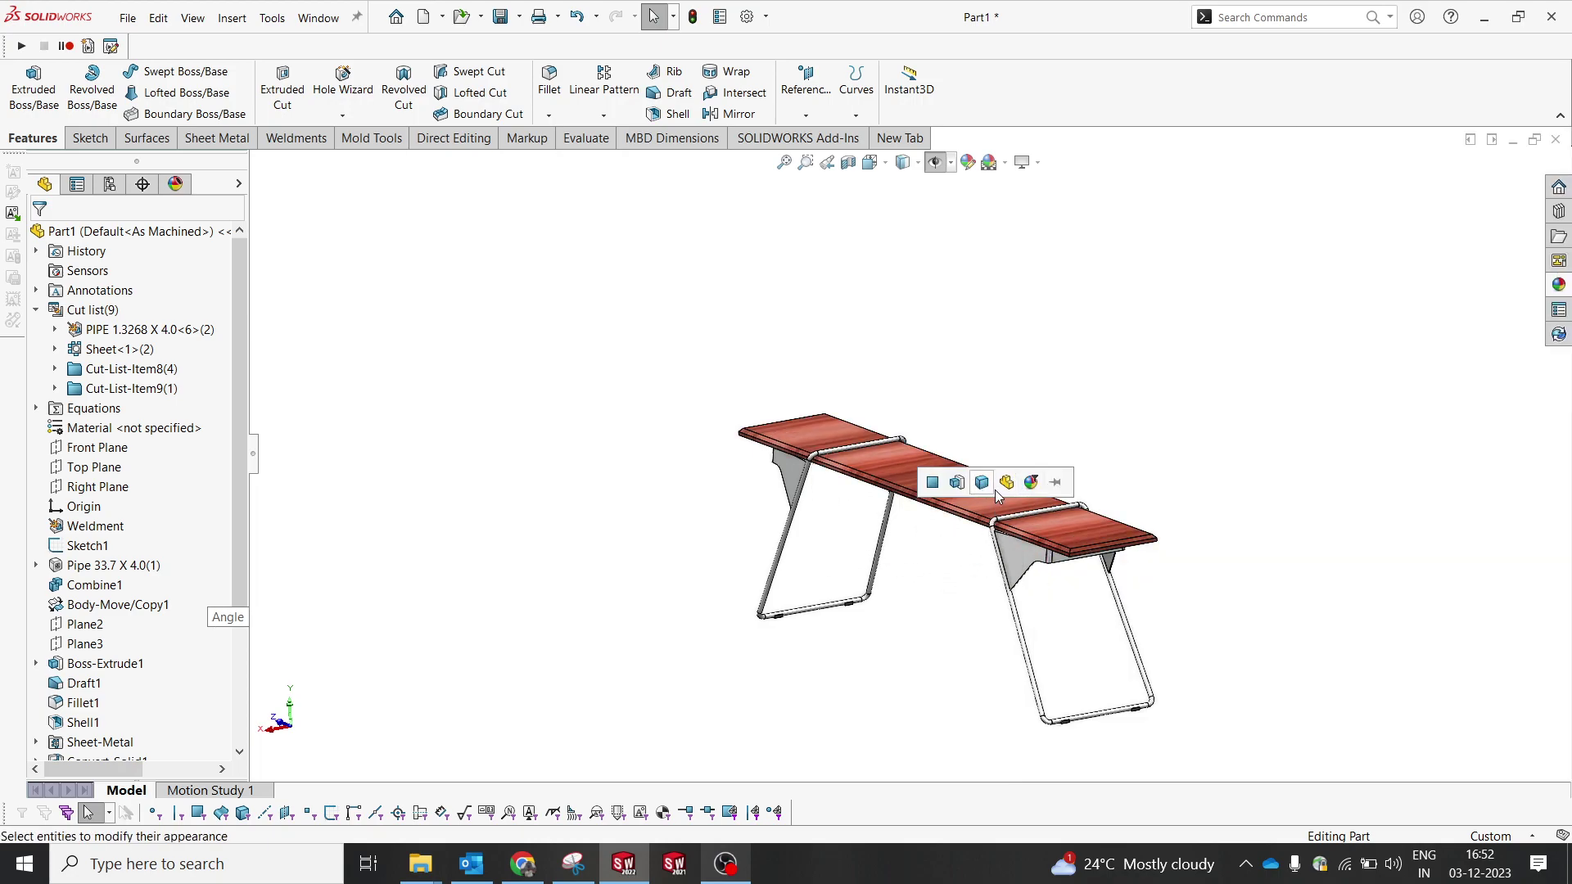
scroll(1089, 479, down, 4)
scroll(1120, 491, up, 4)
mouse_move(931, 535)
middle_down()
mouse_move(953, 550)
mouse_move(940, 543)
middle_up()
scroll(887, 608, down, 2)
mouse_move(877, 593)
middle_down()
mouse_move(867, 575)
mouse_move(881, 582)
mouse_move(803, 568)
mouse_move(888, 595)
middle_up()
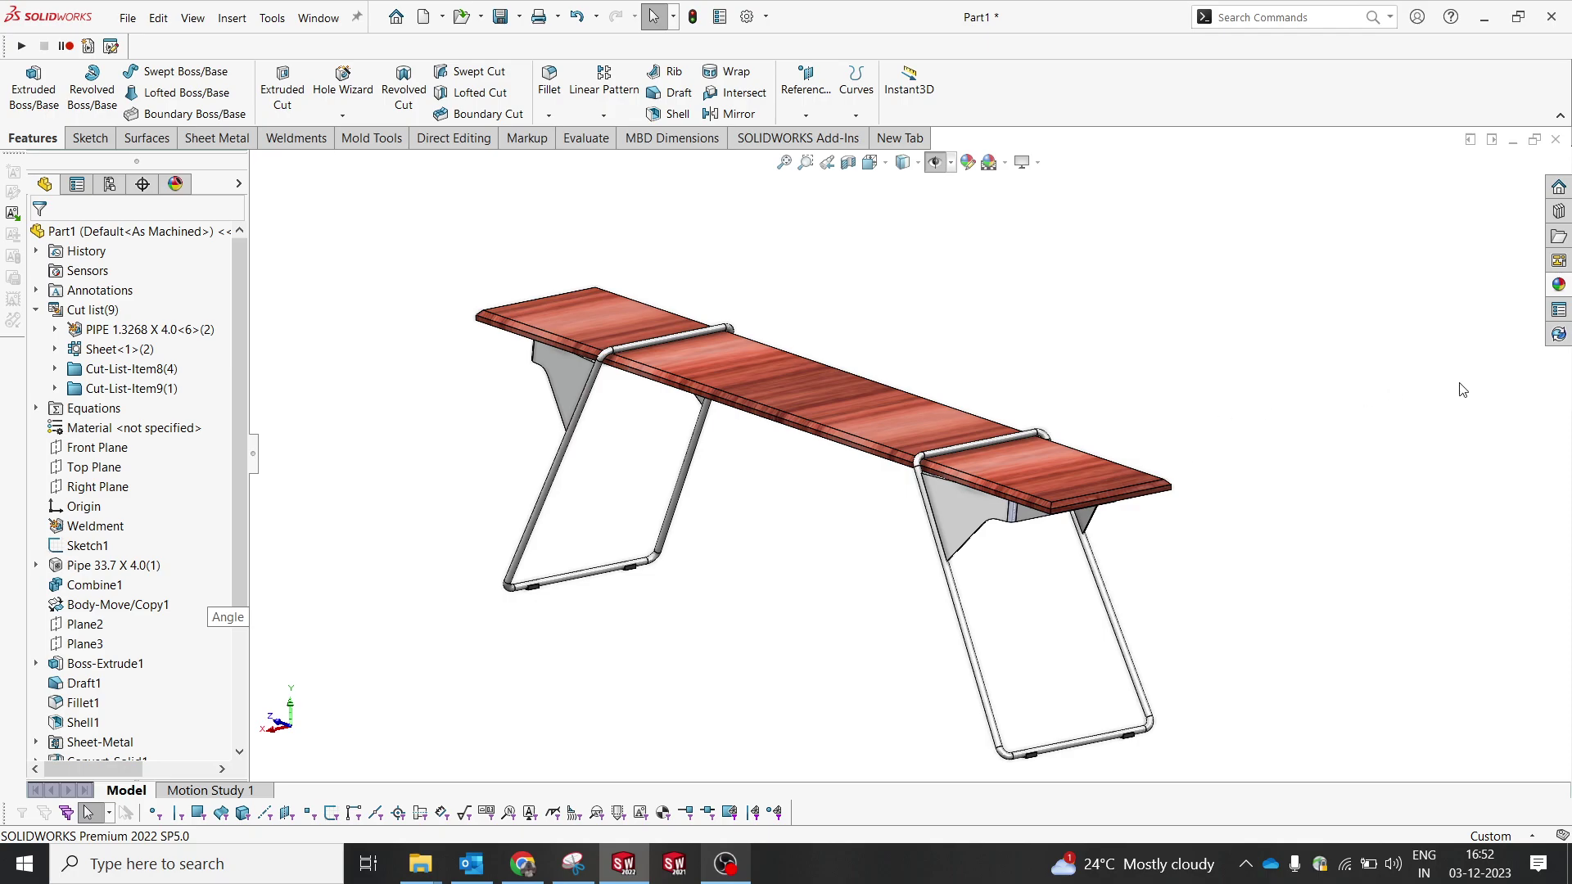
- Try a brown wood appearance from the same Wood category on the whole top board body
click(1559, 285)
drag(1353, 640, 831, 401)
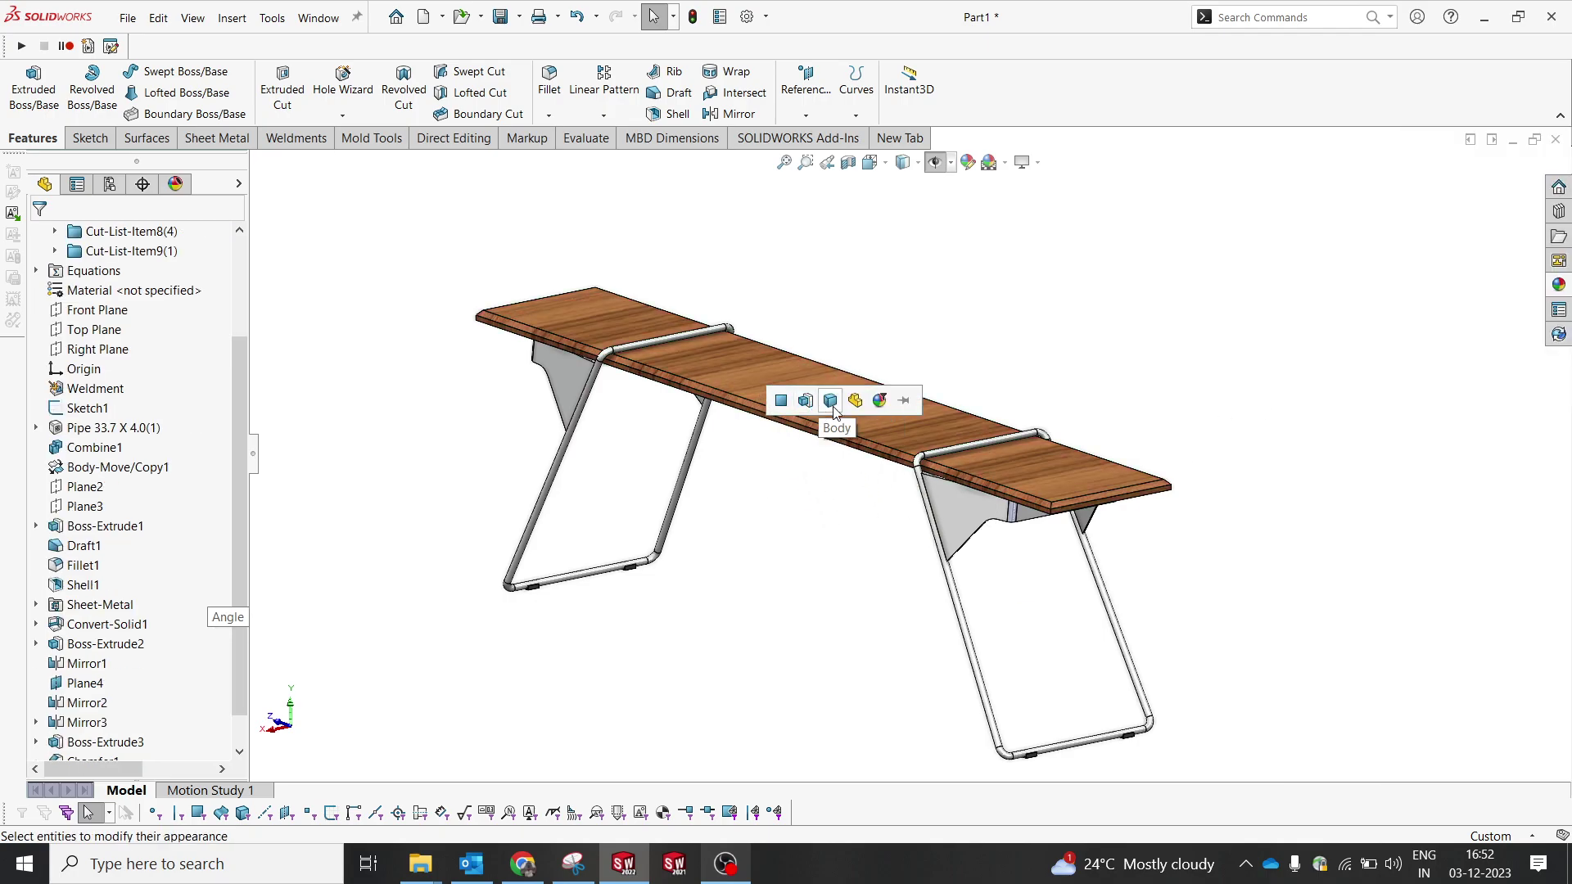
click(832, 404)
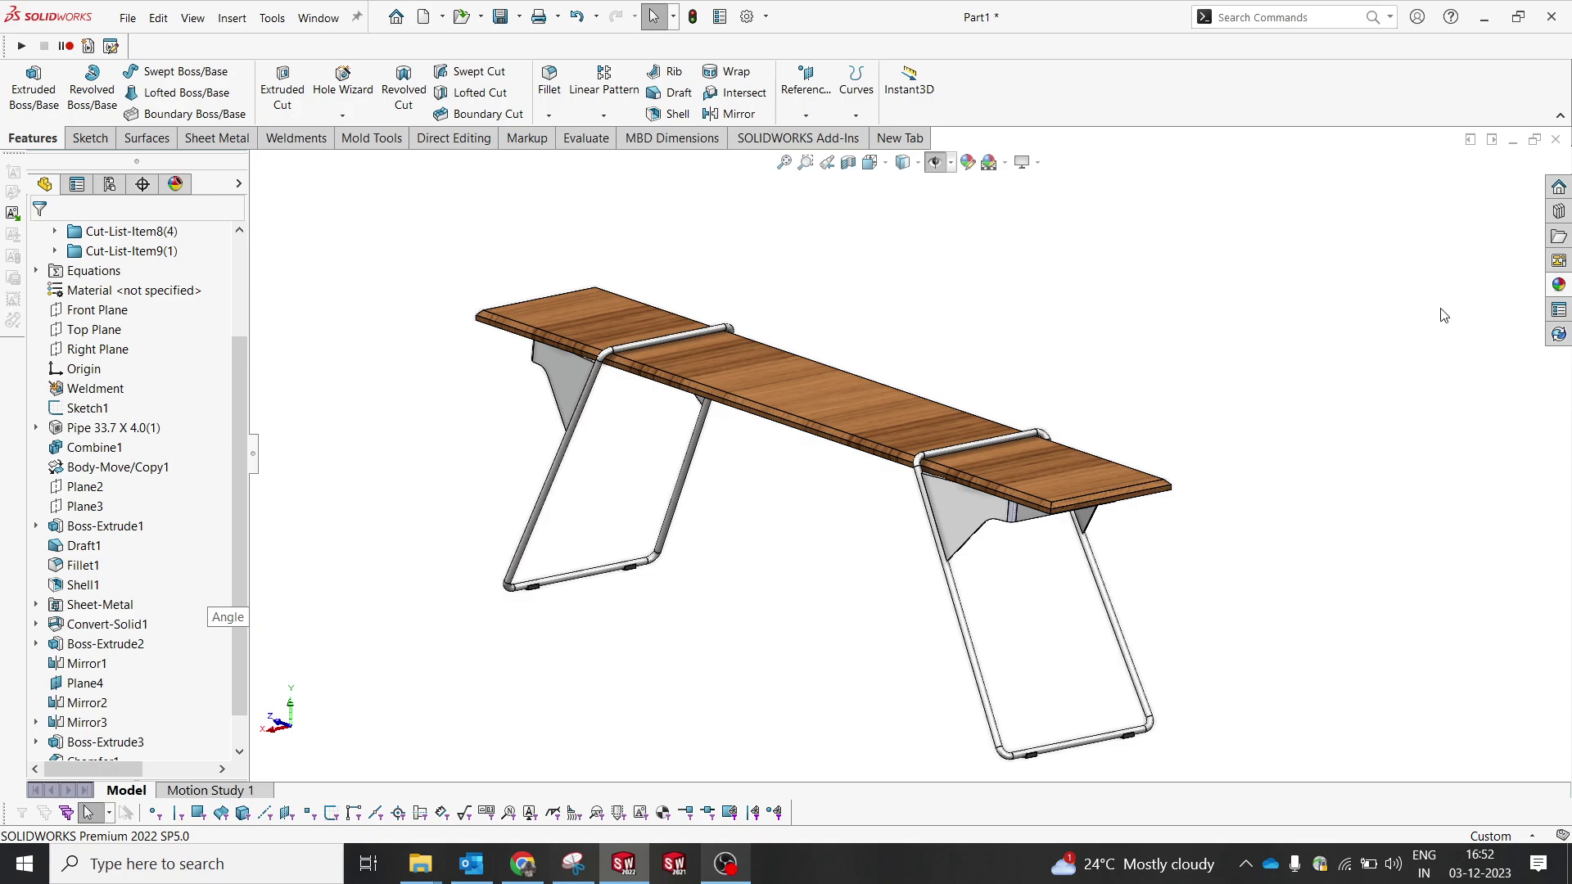
- Apply the polished oak 2d appearance to the whole top board body and inspect the finished bench from both sides
click(1559, 285)
scroll(1382, 453, up, 2)
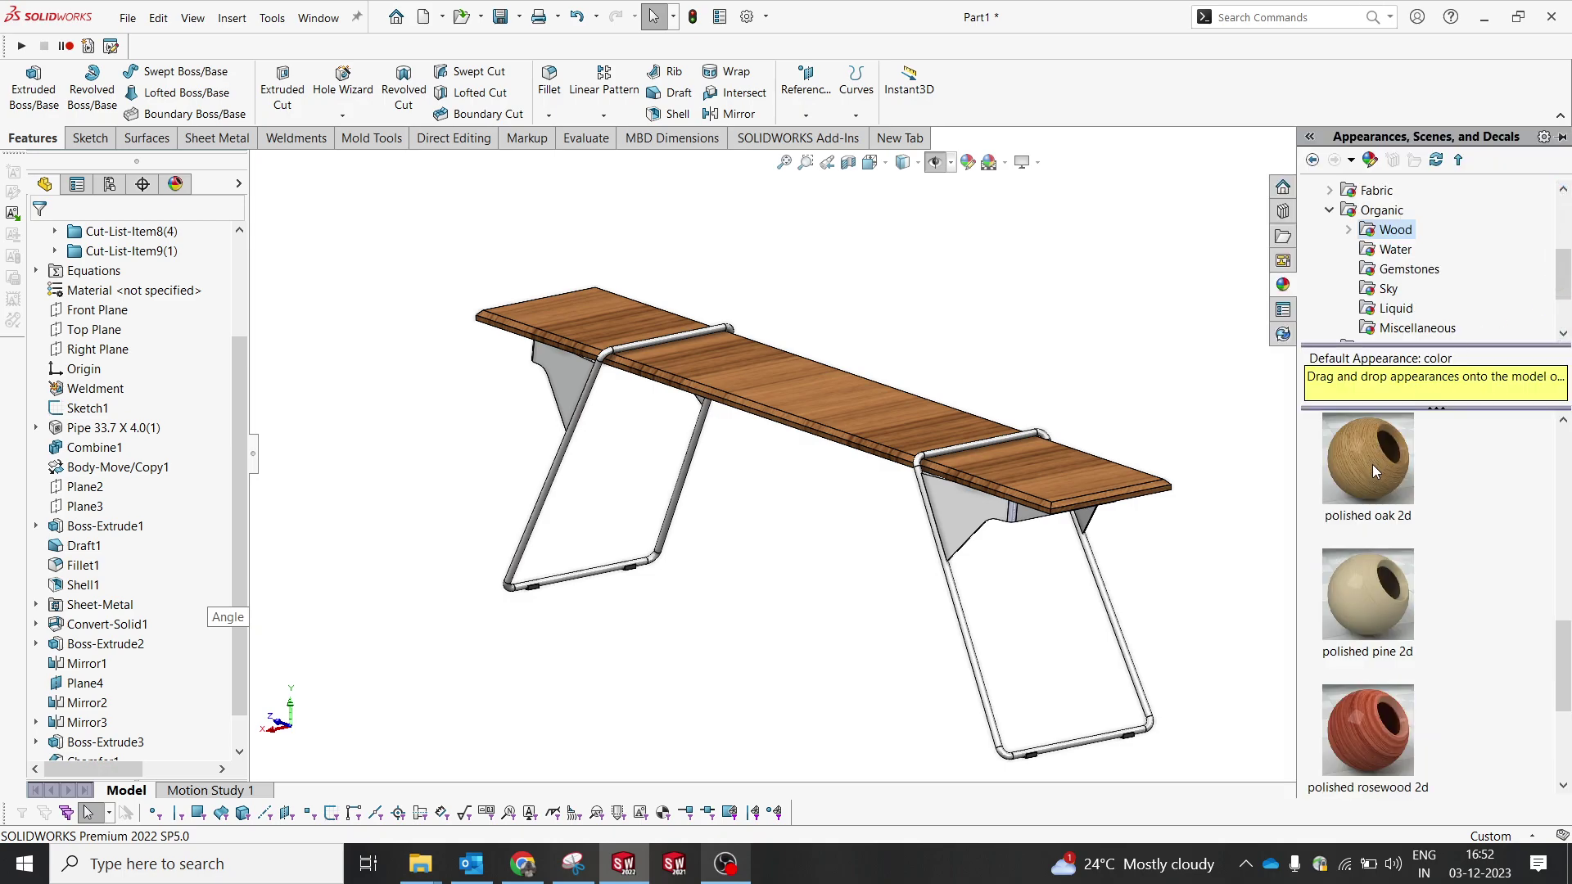
mouse_move(1345, 464)
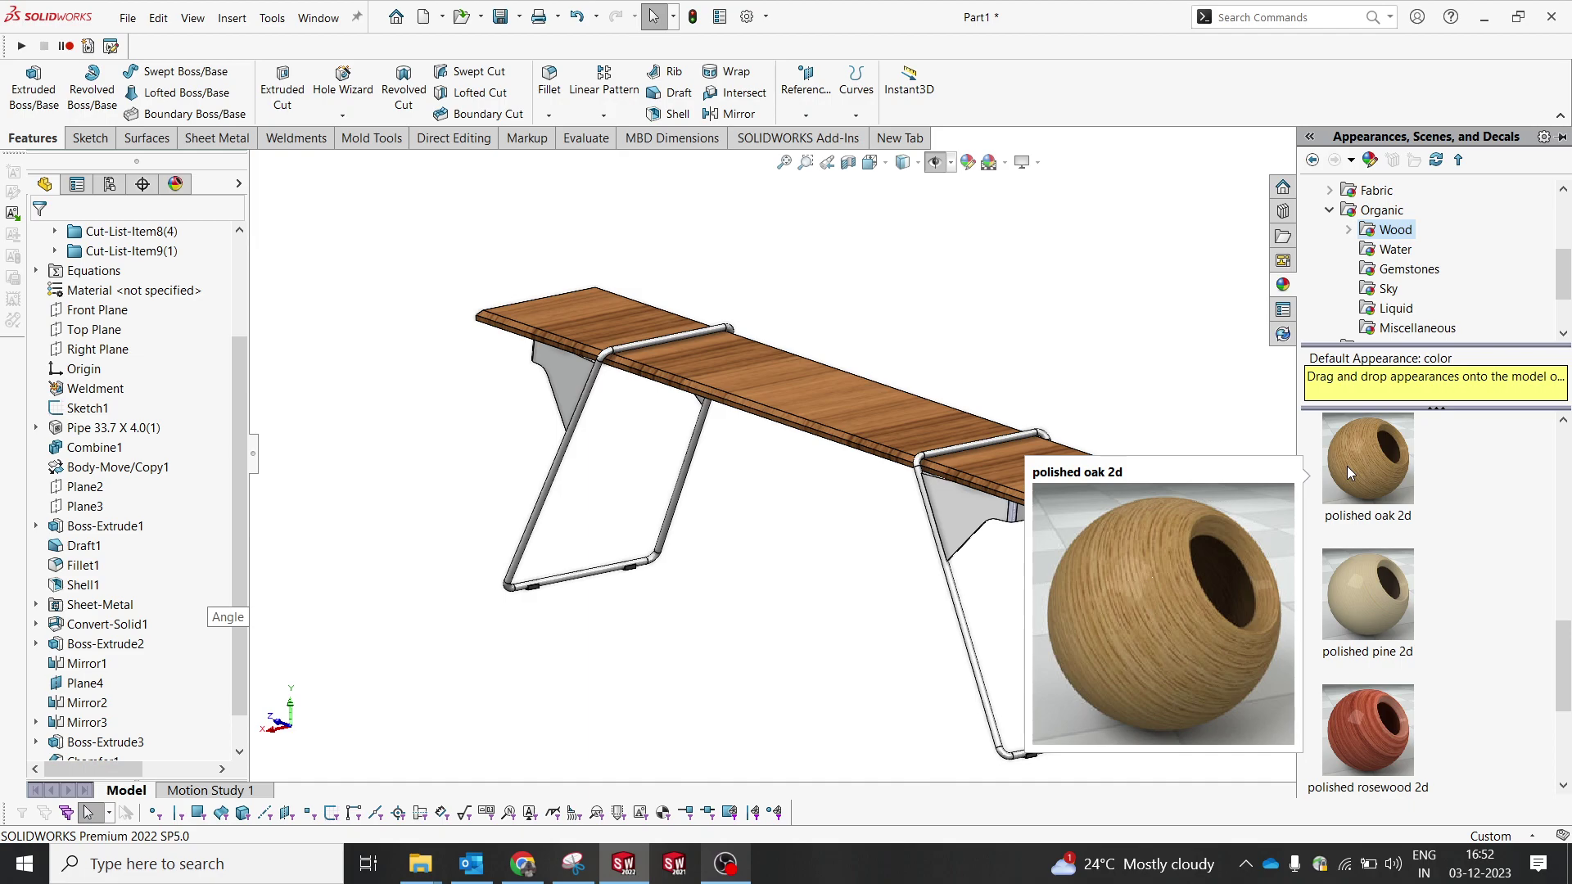
drag(1358, 485, 904, 439)
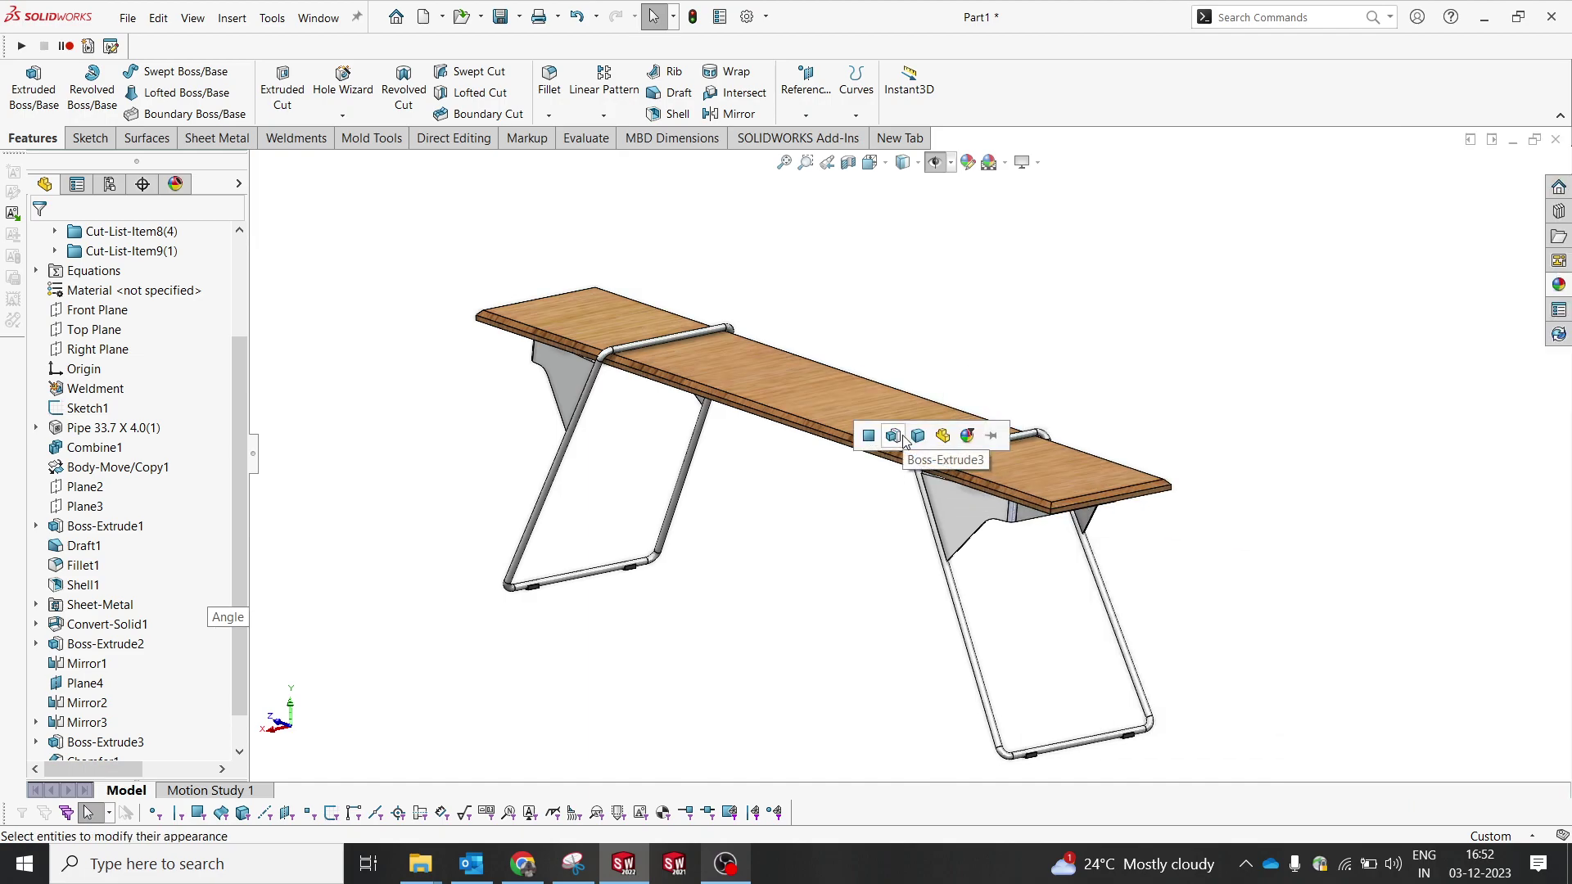
click(916, 436)
mouse_move(1000, 341)
middle_down()
mouse_move(1042, 374)
mouse_move(1005, 342)
middle_up()
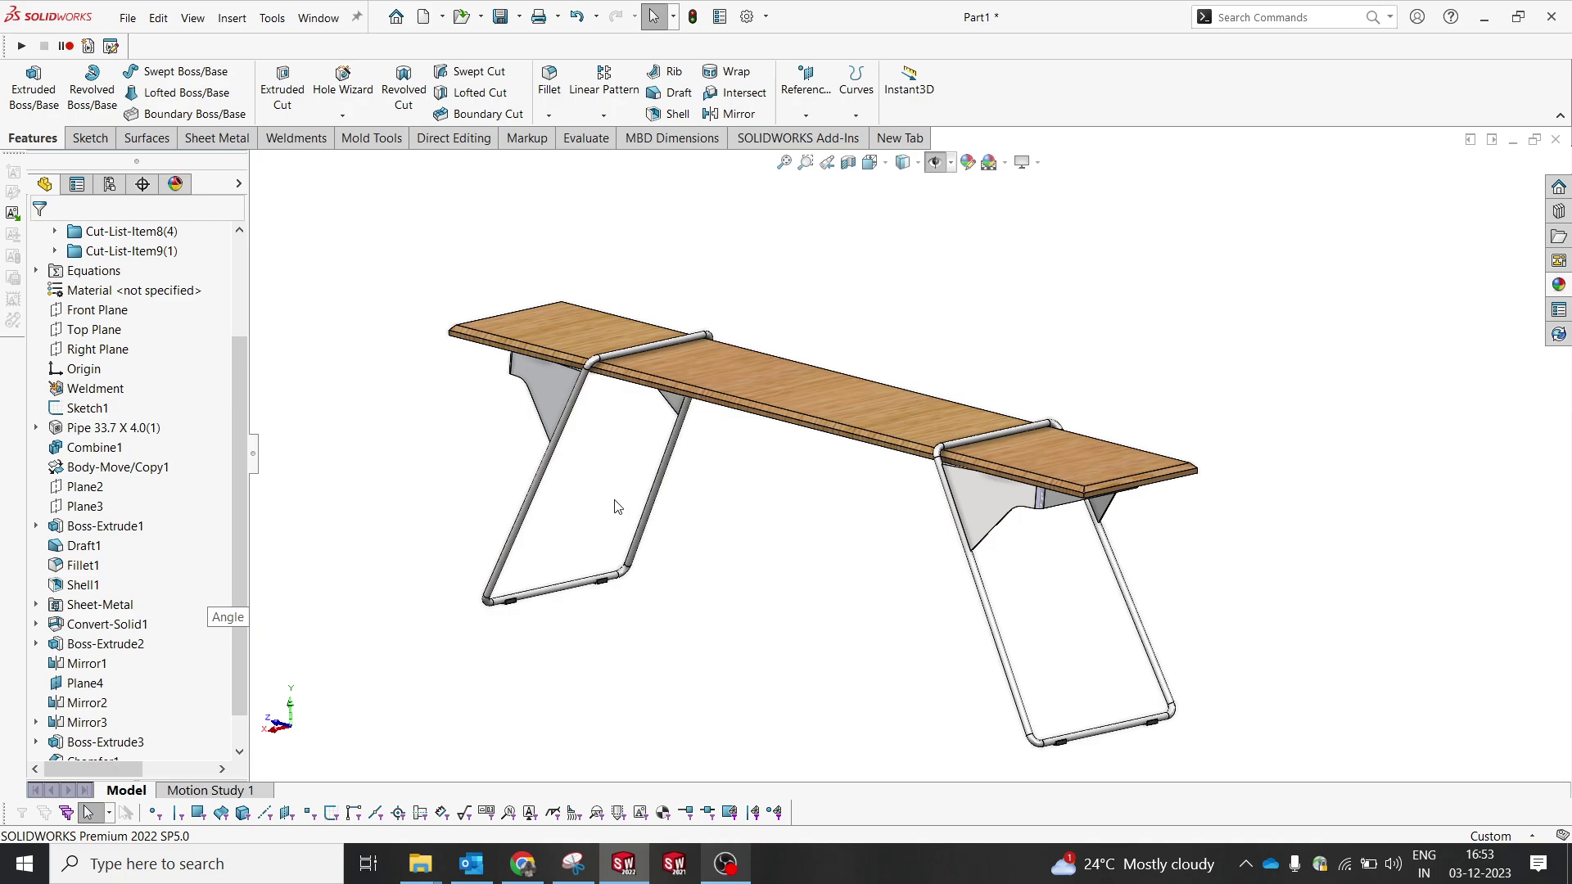
middle_drag(1009, 484, 885, 502)
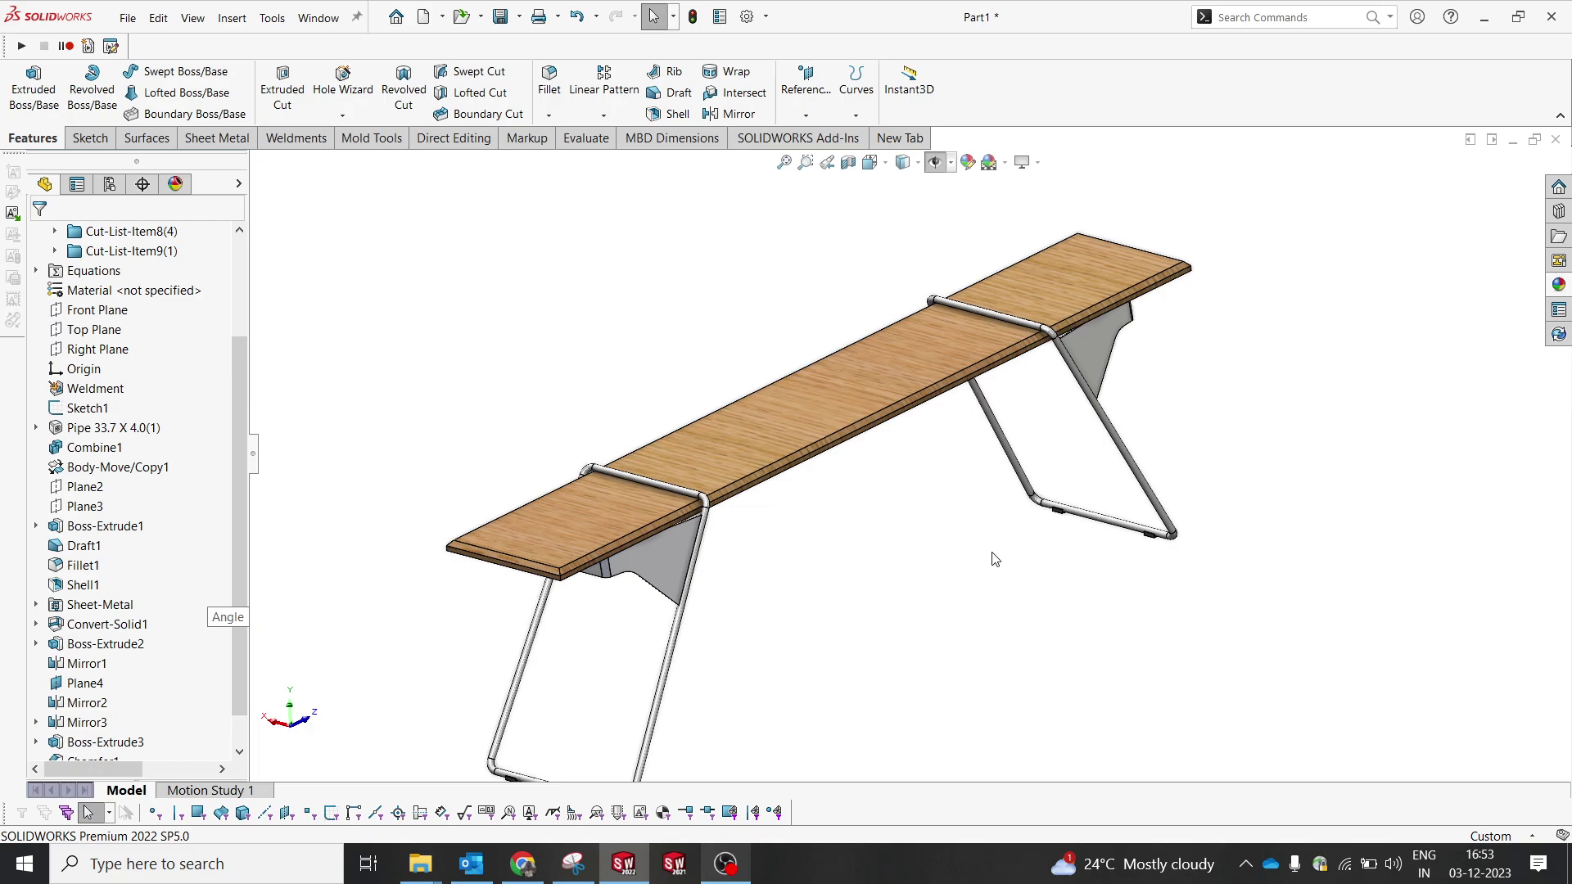
middle_drag(1147, 551, 1274, 472)
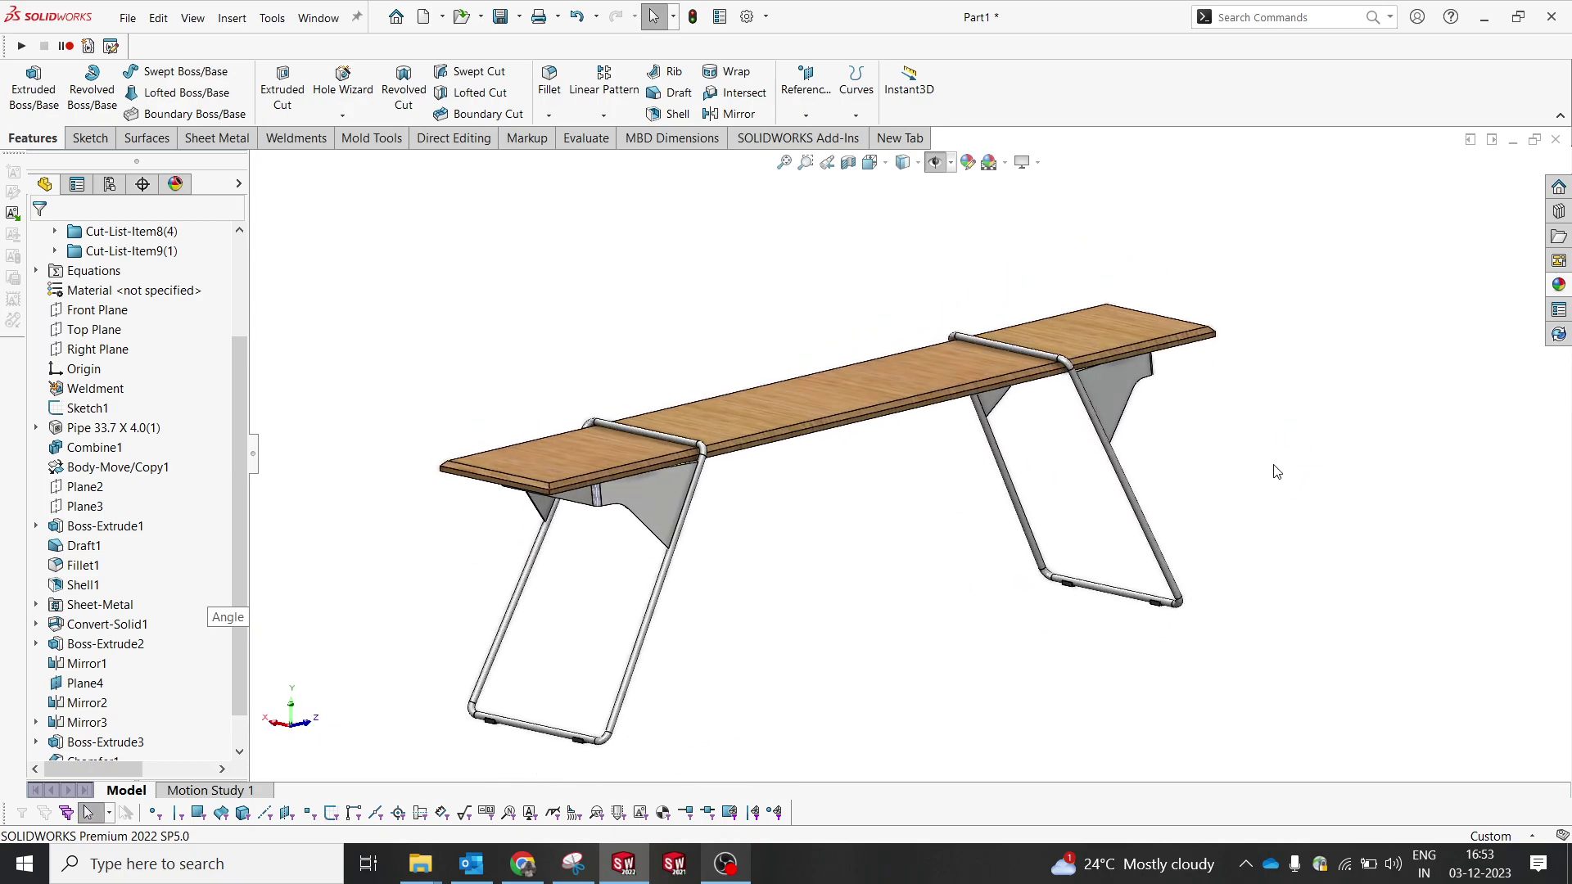